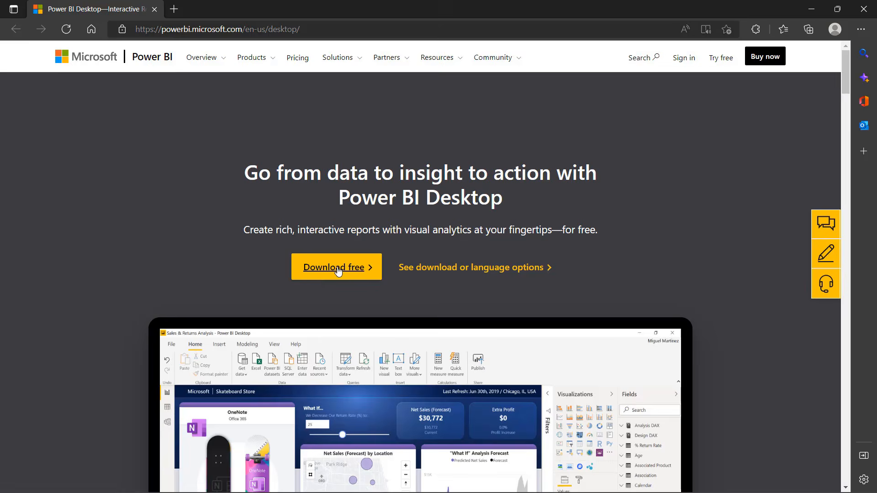
# Start the free Power BI Desktop download, always allowing aka.ms links to open Microsoft Store
pyautogui.click(339, 270)
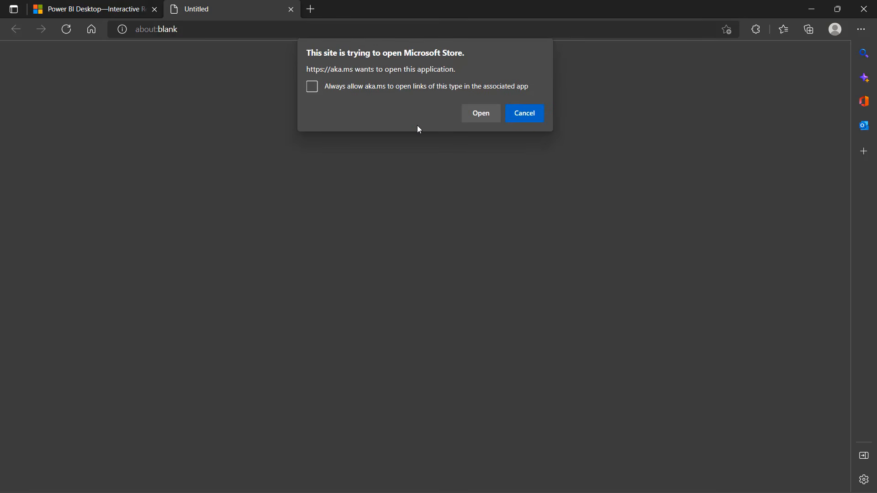
pyautogui.click(414, 89)
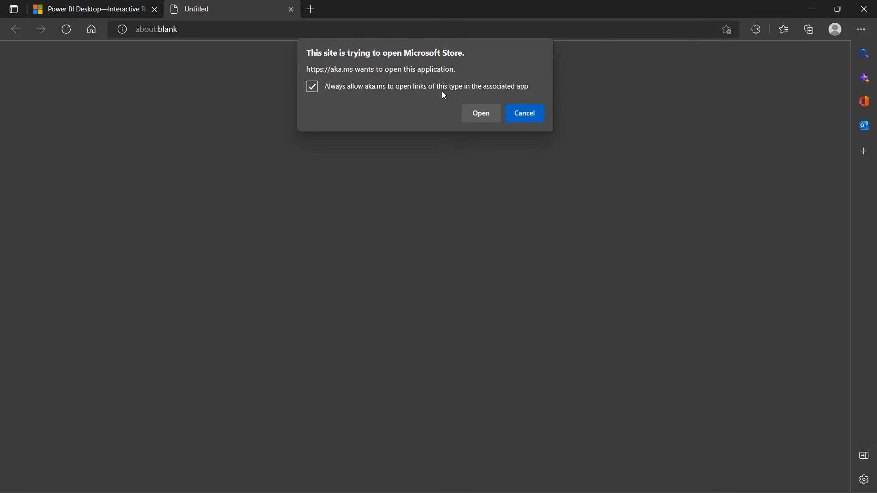
pyautogui.click(480, 115)
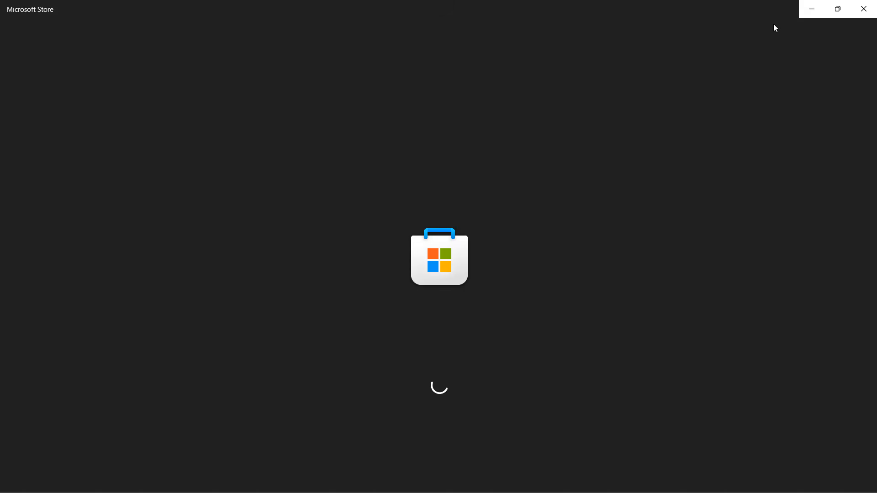
# Maximize Microsoft Store, install Power BI Desktop, and launch it once downloaded
pyautogui.click(839, 8)
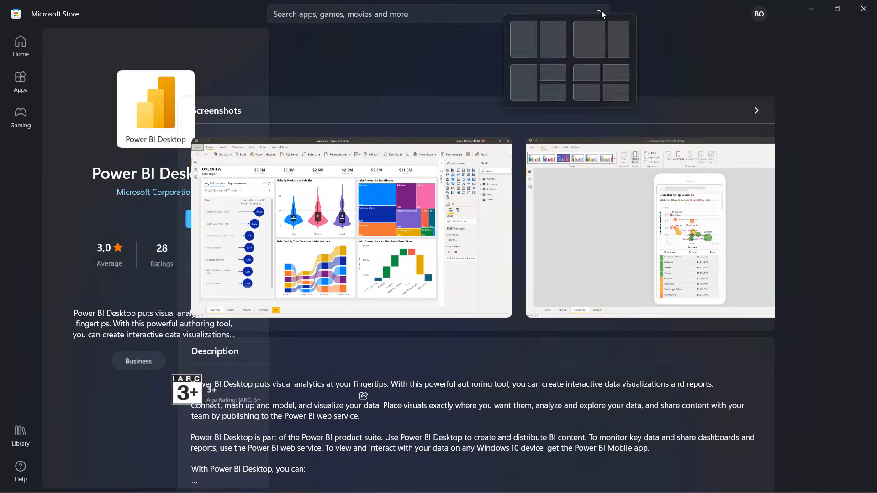
pyautogui.click(572, 9)
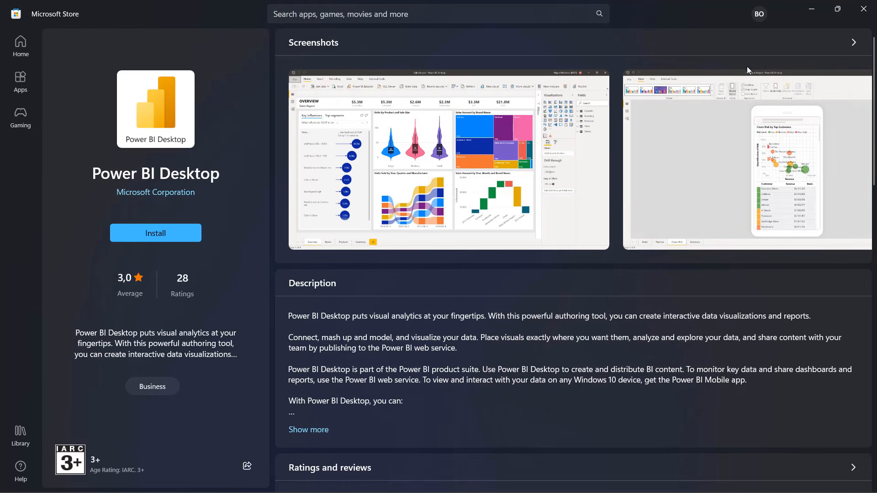
pyautogui.click(172, 239)
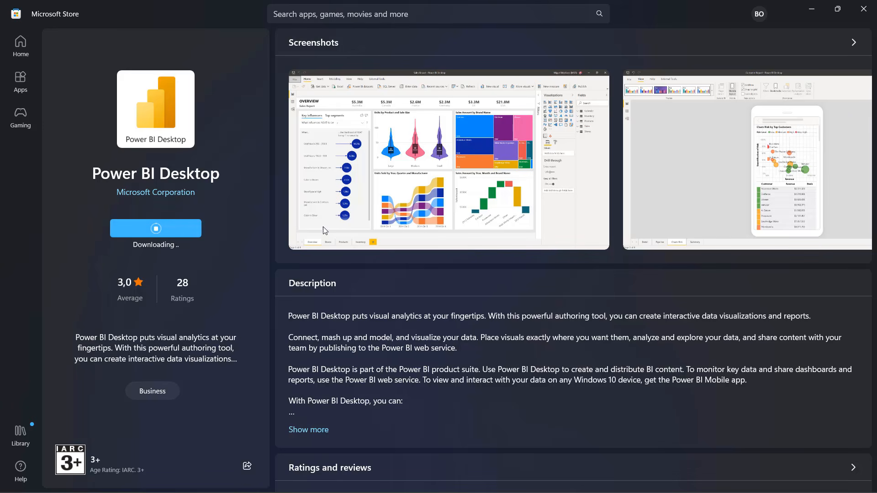
pyautogui.moveTo(722, 492)
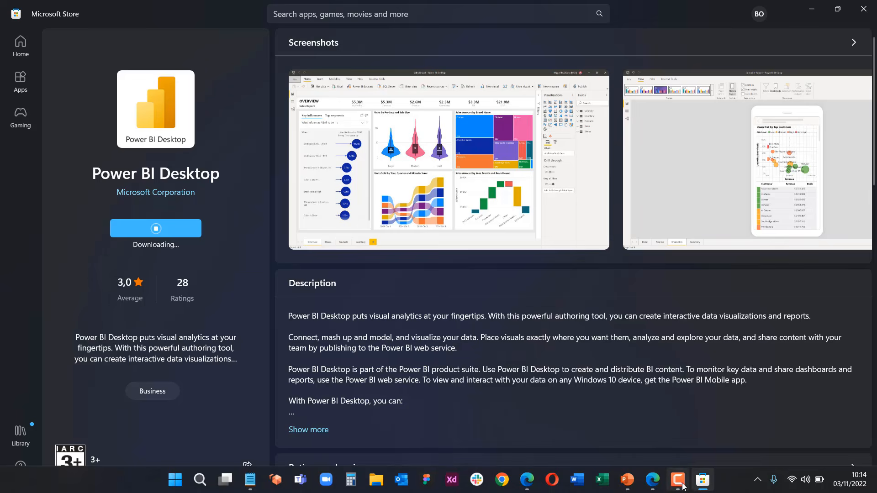
pyautogui.click(678, 485)
pyautogui.click(758, 367)
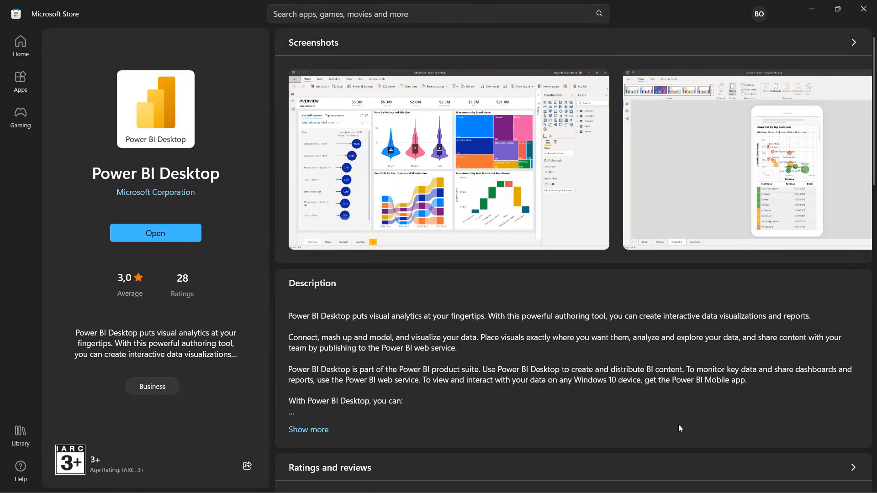
pyautogui.click(177, 235)
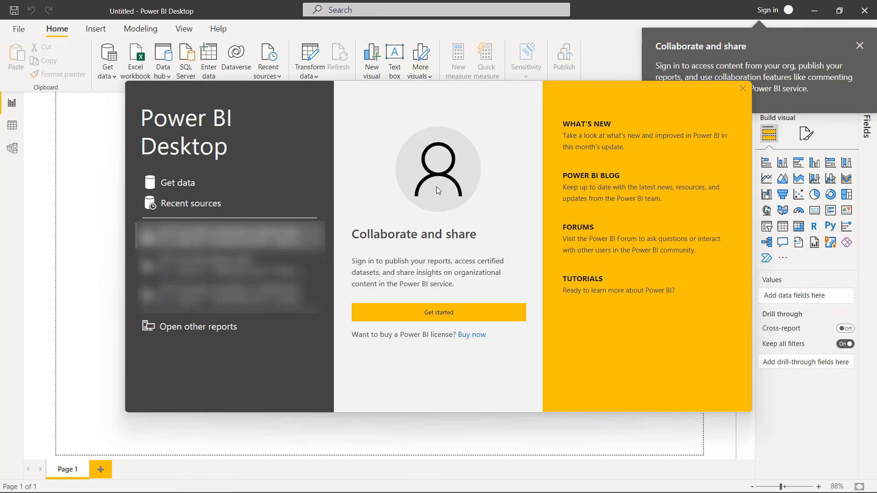
# Close the Power BI welcome screen and the 'Collaborate and share' callout
pyautogui.click(742, 89)
pyautogui.click(859, 45)
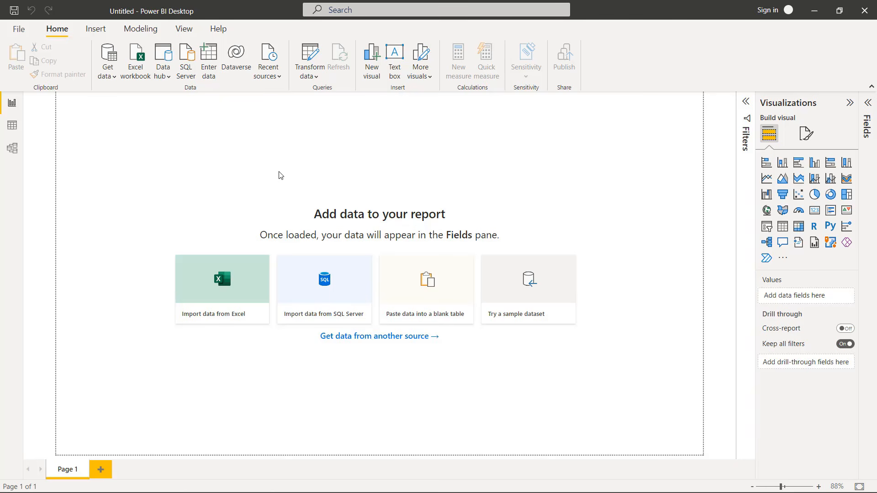
pyautogui.click(20, 30)
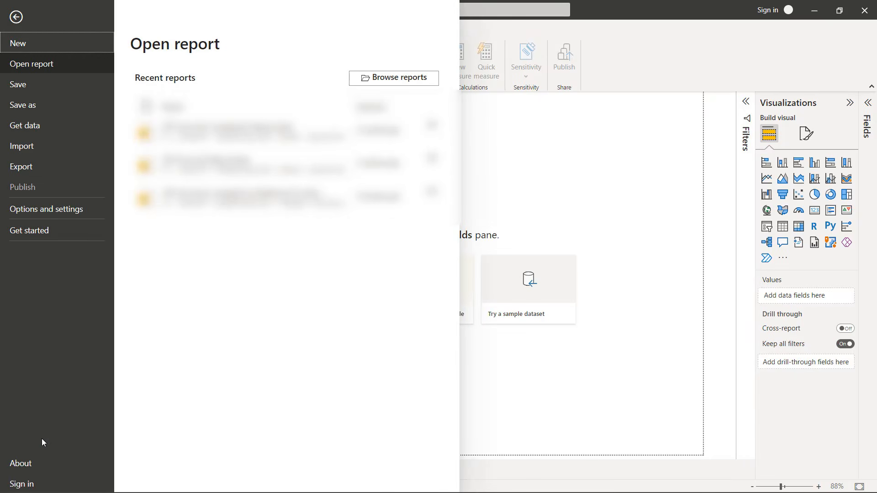
pyautogui.click(37, 462)
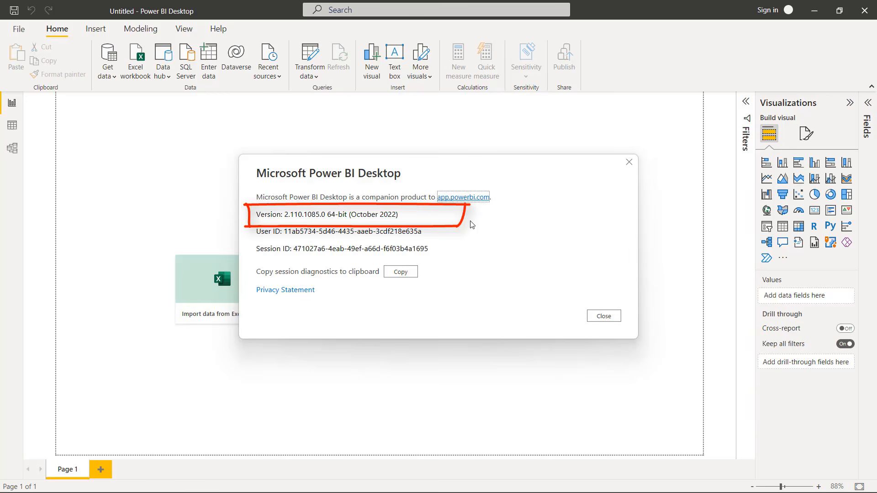
pyautogui.click(629, 163)
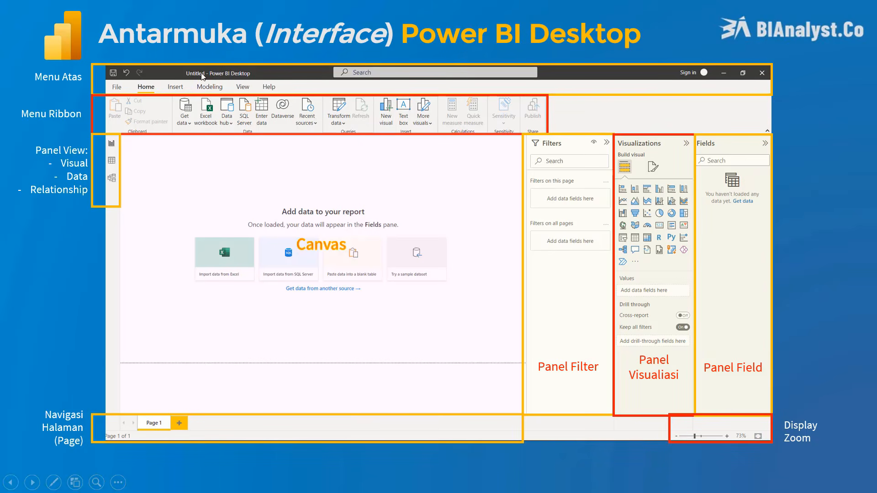
# Advance the slide animation to spotlight the 'Menu Atas' title and menu bar area
pyautogui.click(130, 74)
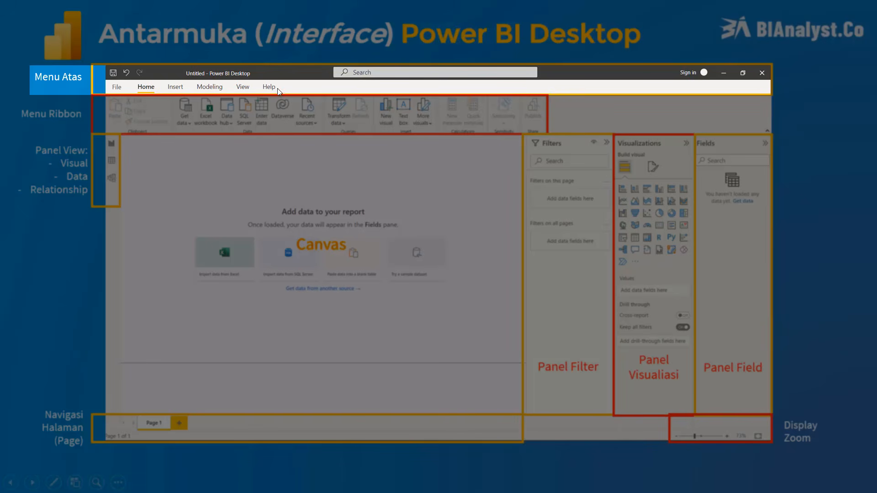
# Advance the slide animation to spotlight the Menu Ribbon area
pyautogui.click(109, 94)
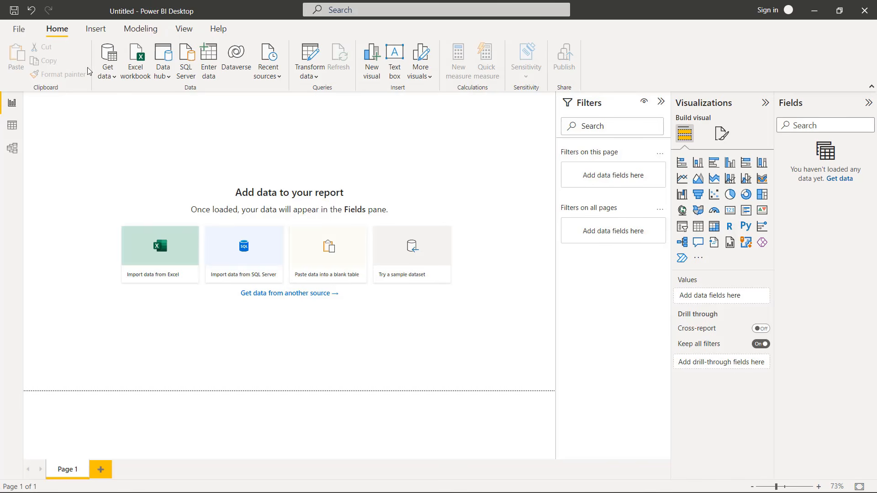
pyautogui.click(96, 29)
pyautogui.click(142, 28)
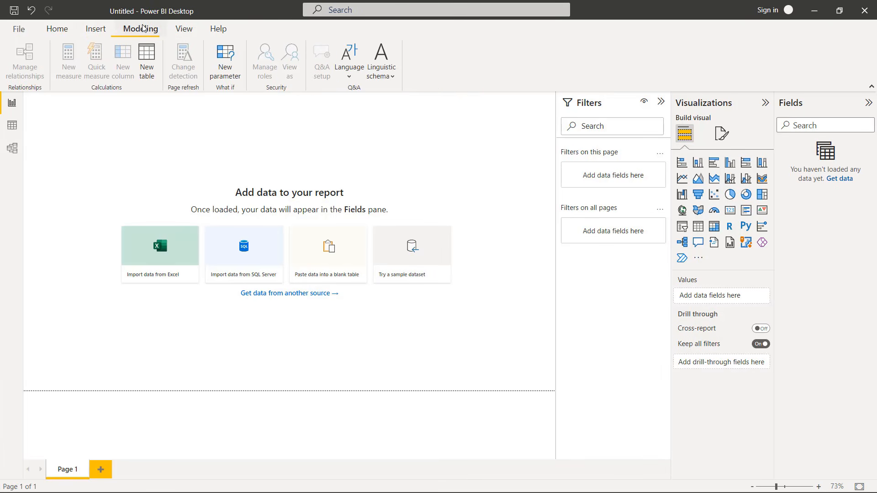
pyautogui.click(183, 29)
pyautogui.click(58, 30)
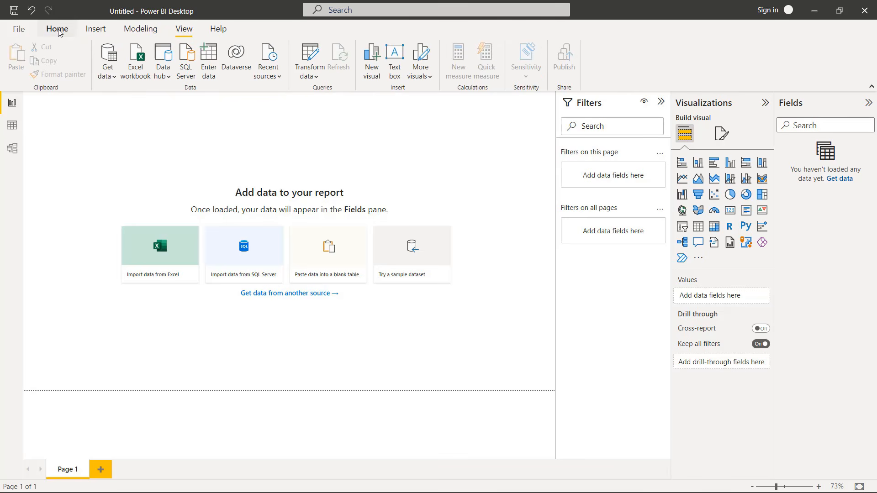
pyautogui.click(13, 126)
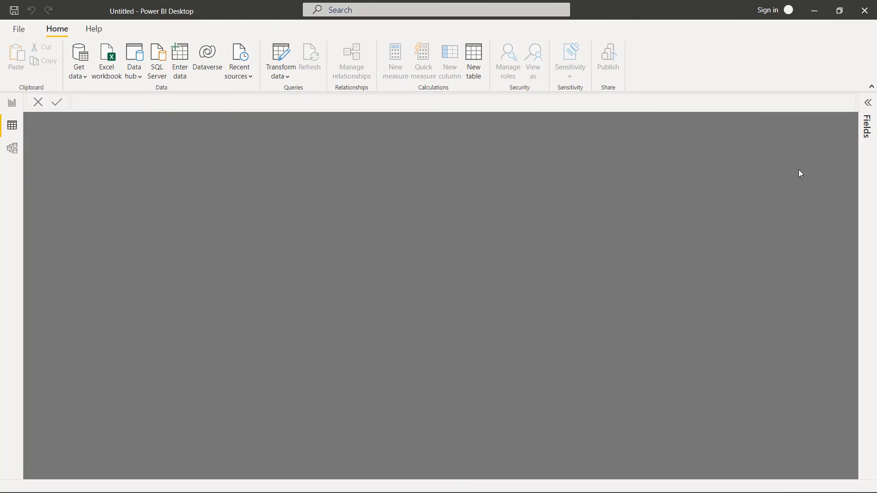
pyautogui.click(868, 111)
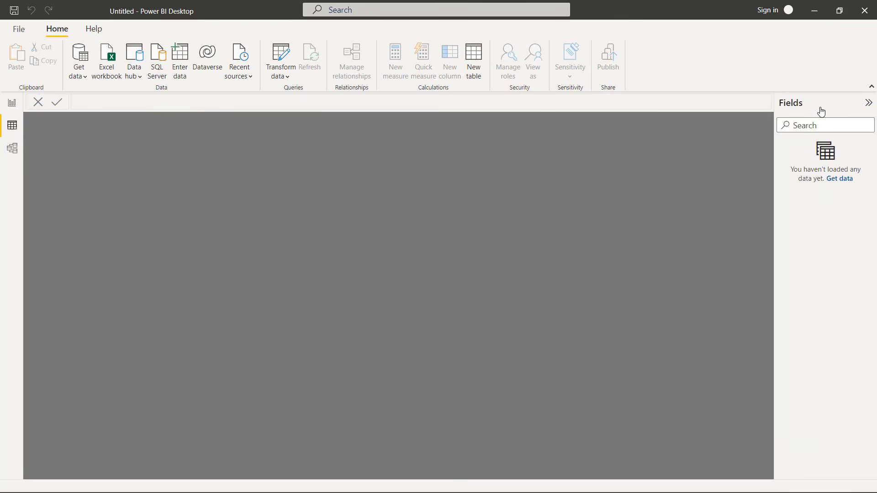
pyautogui.click(13, 148)
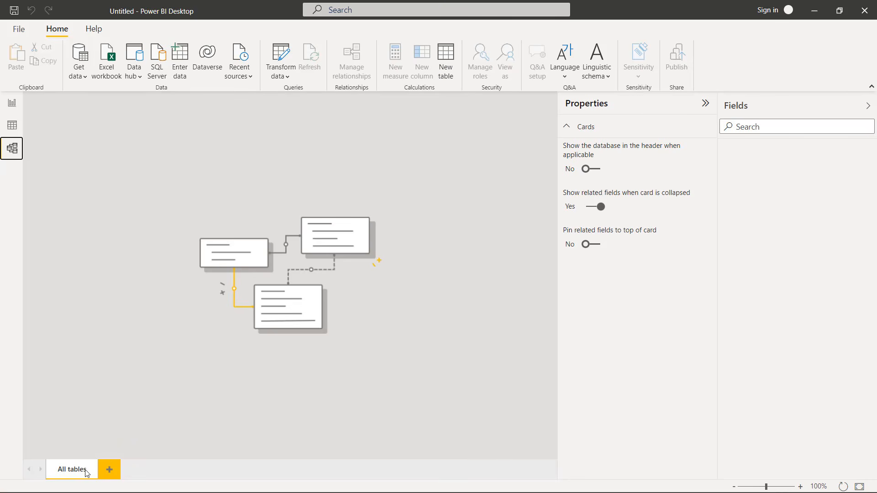
pyautogui.click(14, 125)
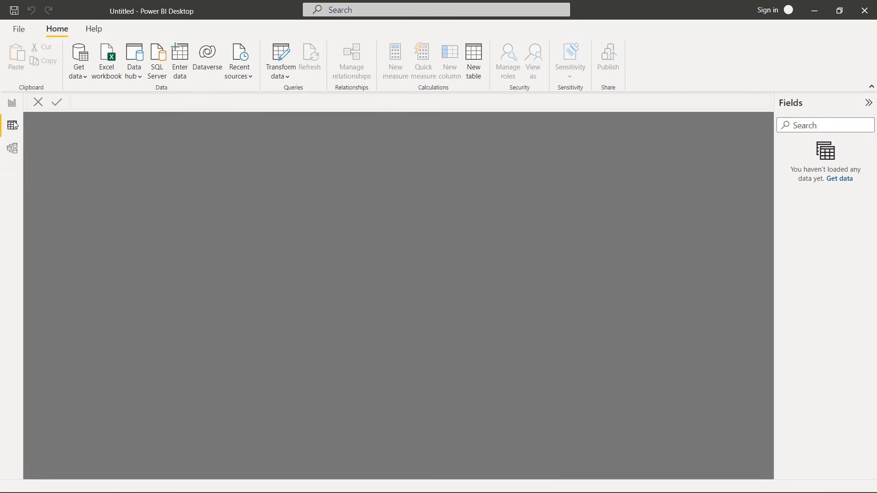
pyautogui.click(12, 102)
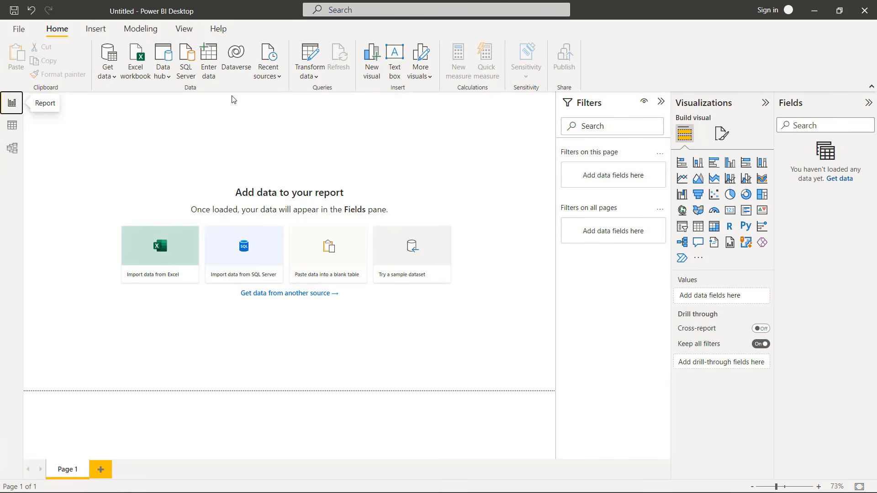
pyautogui.click(661, 101)
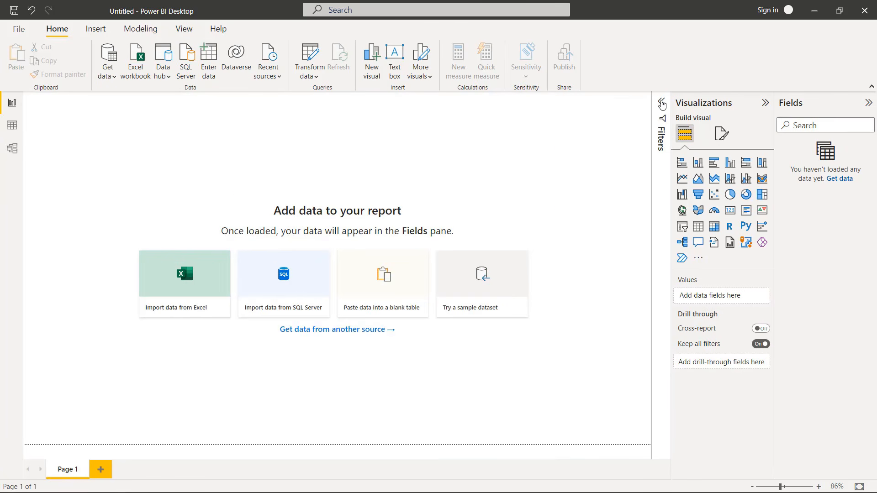
pyautogui.click(765, 103)
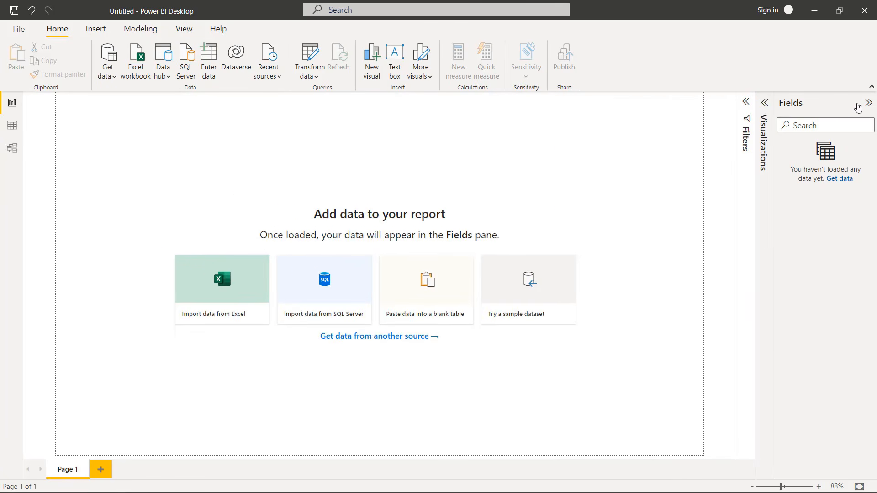
pyautogui.click(869, 103)
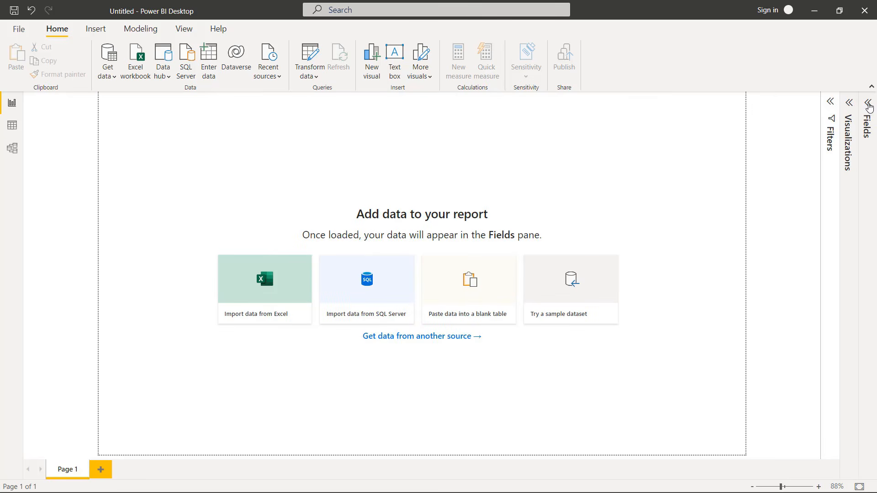
pyautogui.click(831, 104)
pyautogui.click(847, 103)
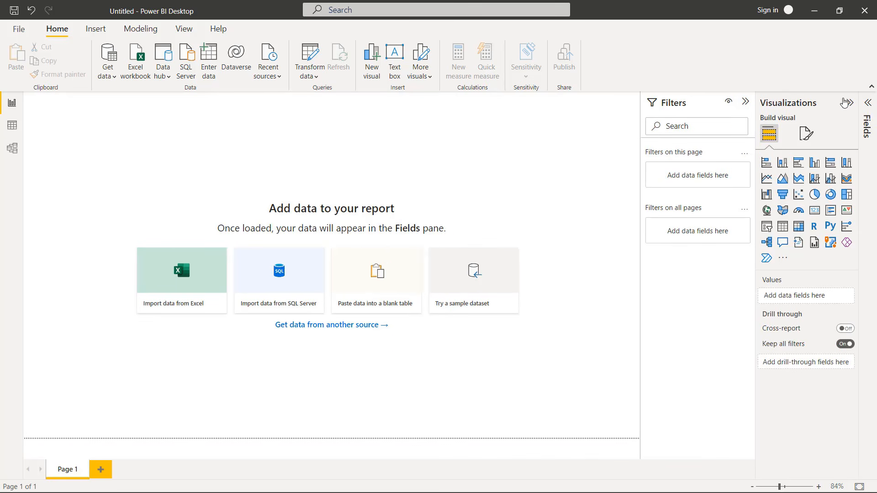
pyautogui.click(868, 104)
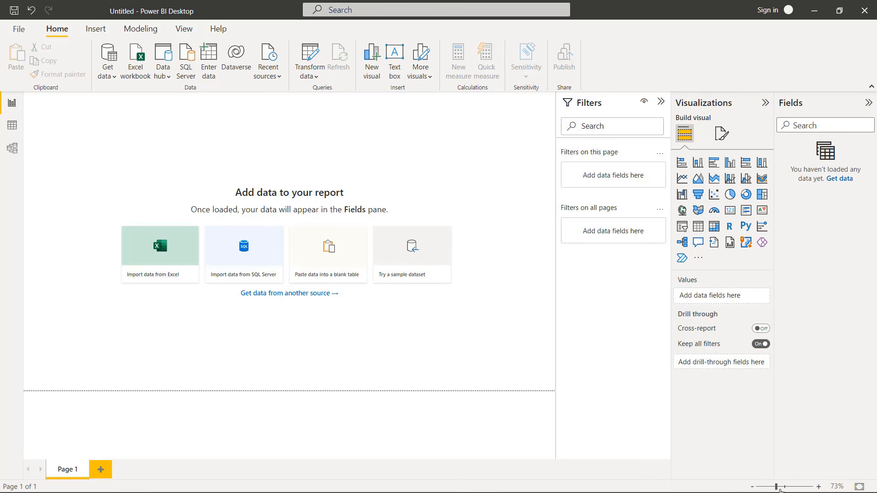
pyautogui.moveTo(778, 487); pyautogui.dragTo(781, 488)
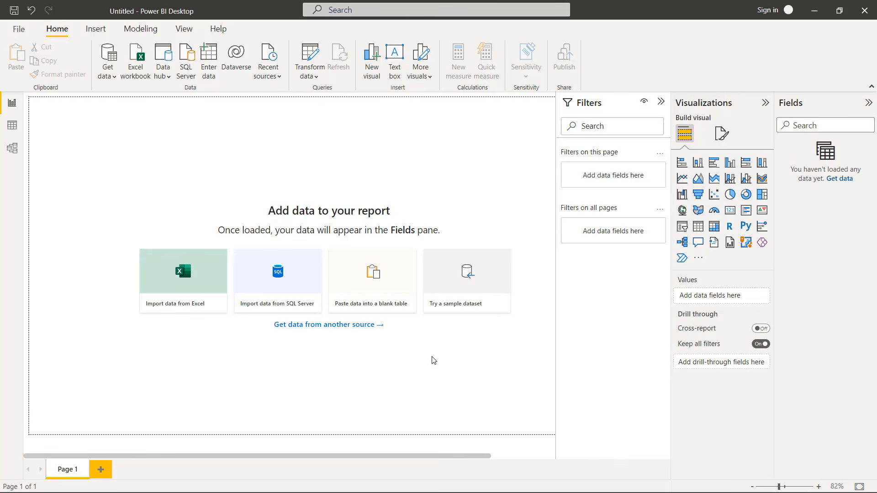
pyautogui.scroll(3, 436, 367)
pyautogui.scroll(-4, 435, 368)
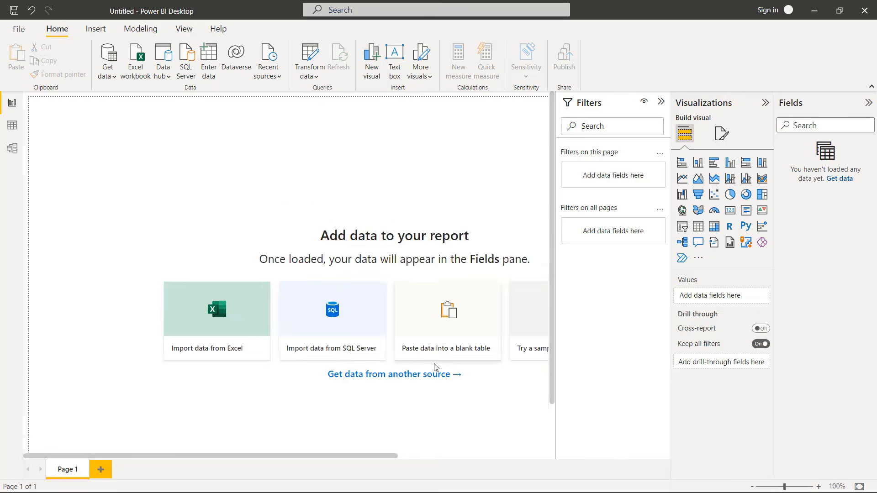
pyautogui.scroll(1, 436, 368)
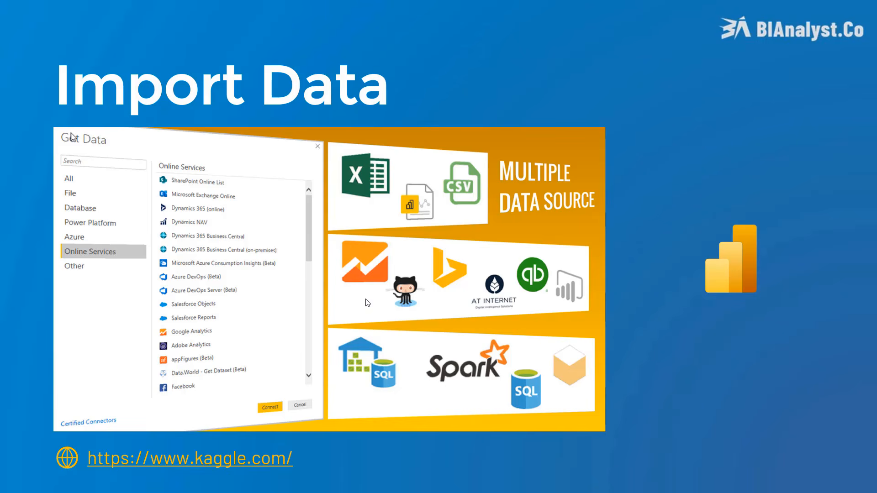
# Open Kaggle, close the duplicate tab, and sign in with the Google account
pyautogui.click(263, 464)
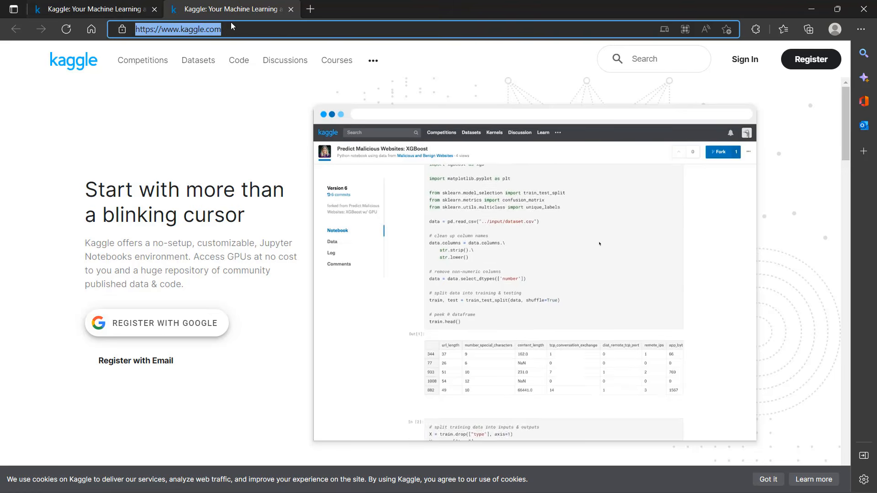
pyautogui.click(154, 9)
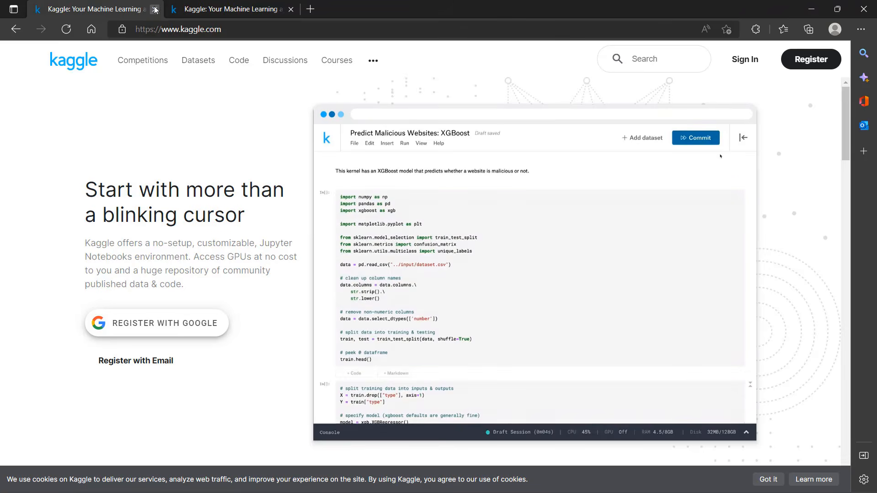
pyautogui.click(754, 60)
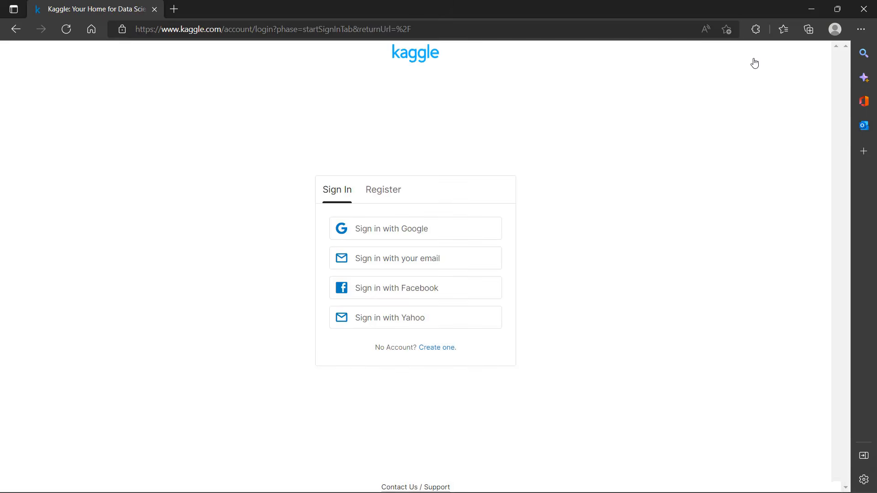
pyautogui.click(428, 232)
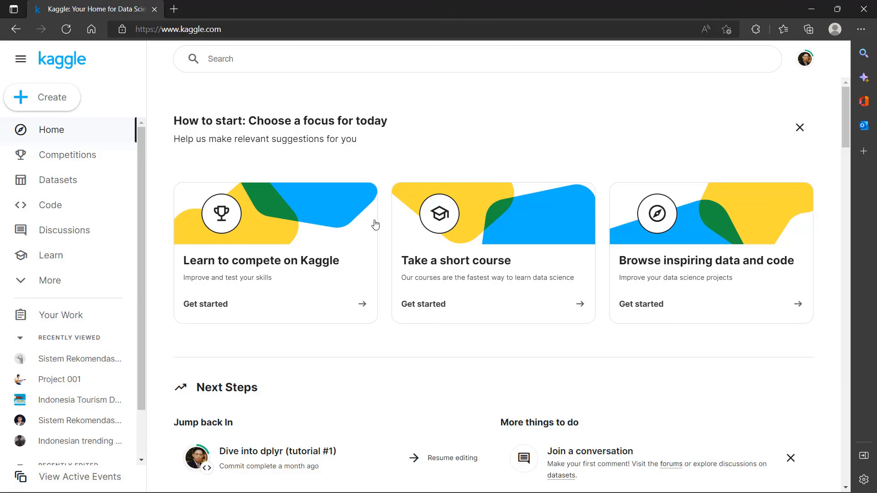
# Search Kaggle for 'Indonesia' and scroll the results toward Indonesia Tourism Destination
pyautogui.click(238, 53)
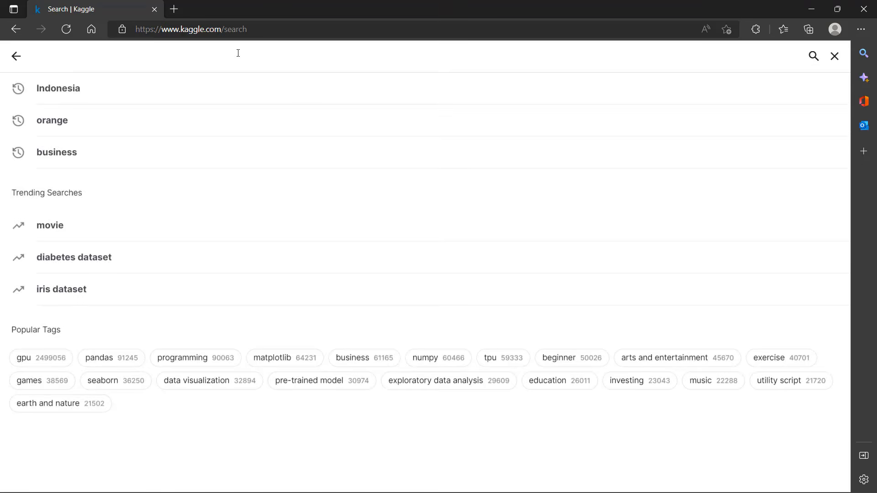
pyautogui.write('I')
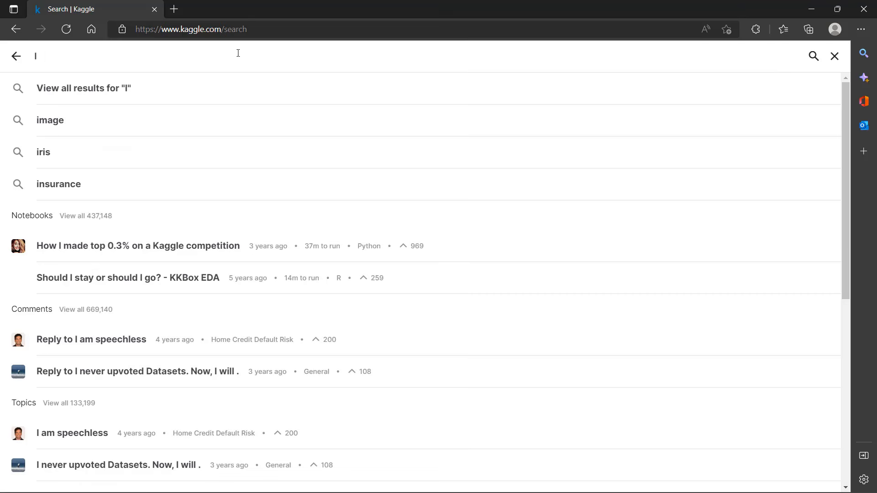
pyautogui.write('ndoe')
pyautogui.press('BackSpace')
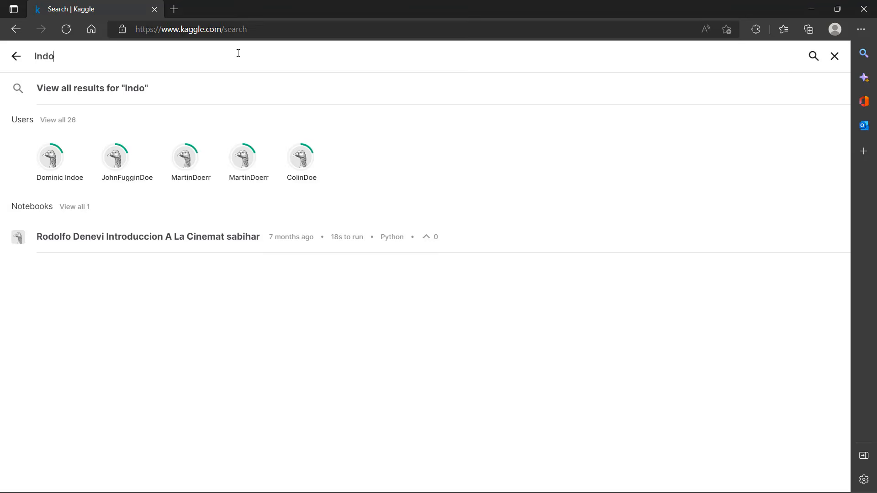
pyautogui.write('nesia')
pyautogui.press('Return')
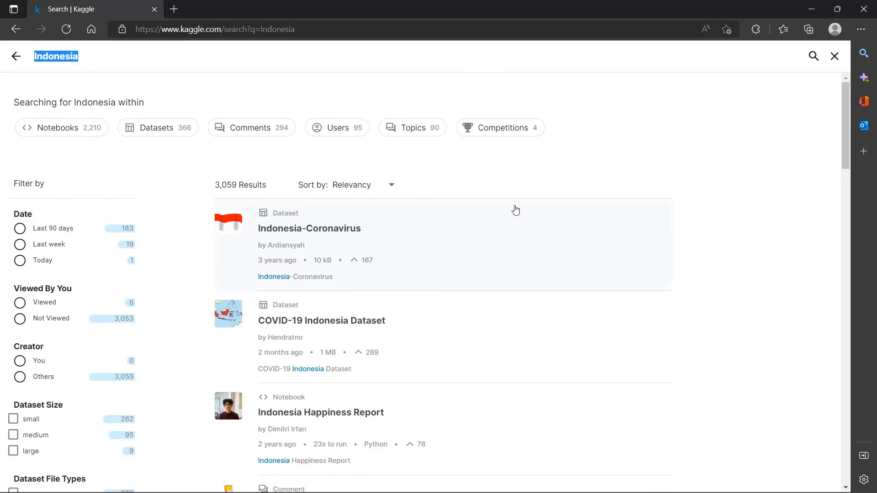
pyautogui.scroll(-1, 516, 210)
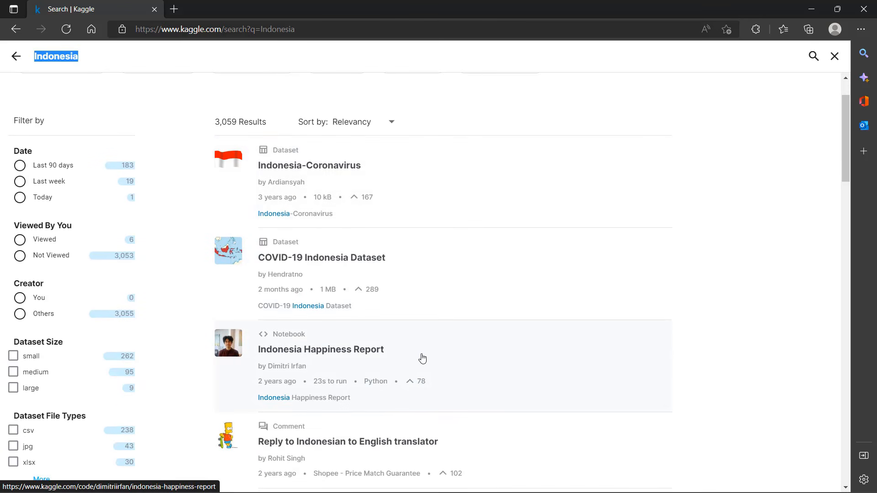
pyautogui.scroll(-3, 480, 334)
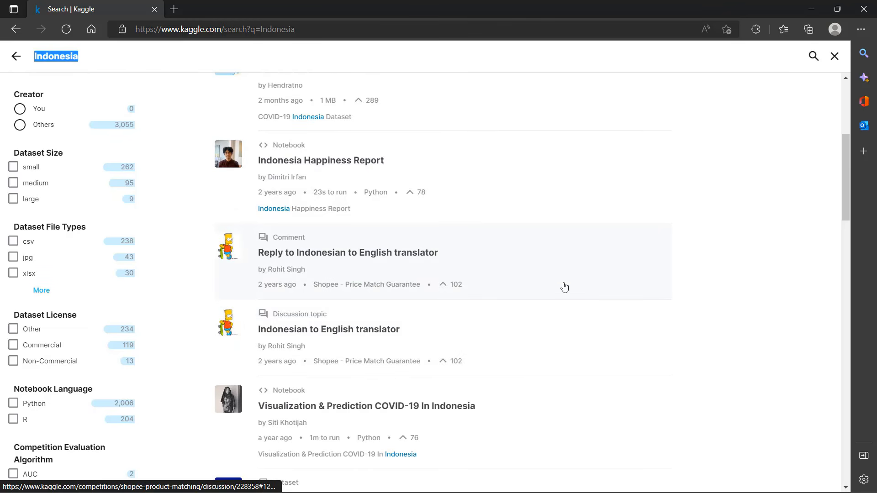
pyautogui.scroll(-4, 511, 280)
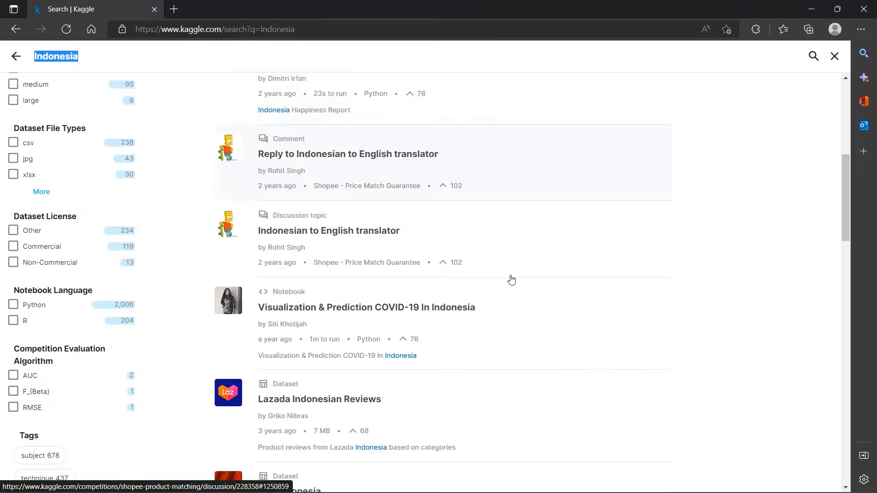
pyautogui.scroll(-1, 511, 280)
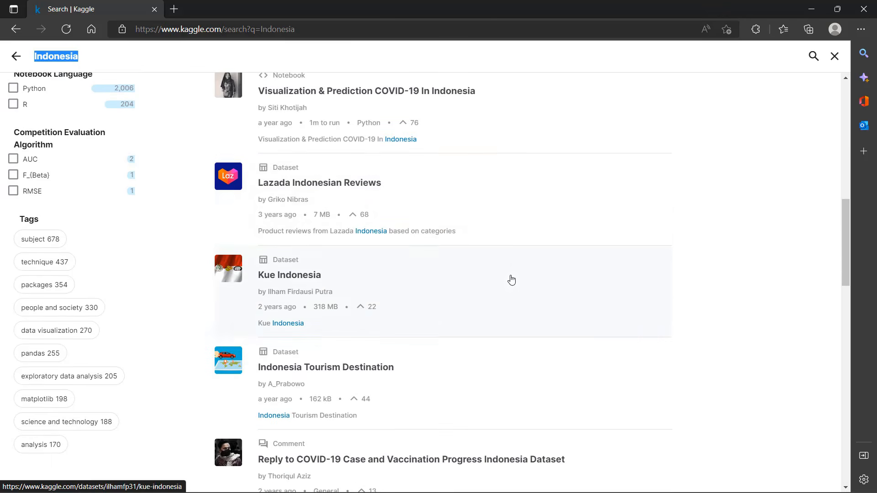
pyautogui.scroll(-1, 512, 280)
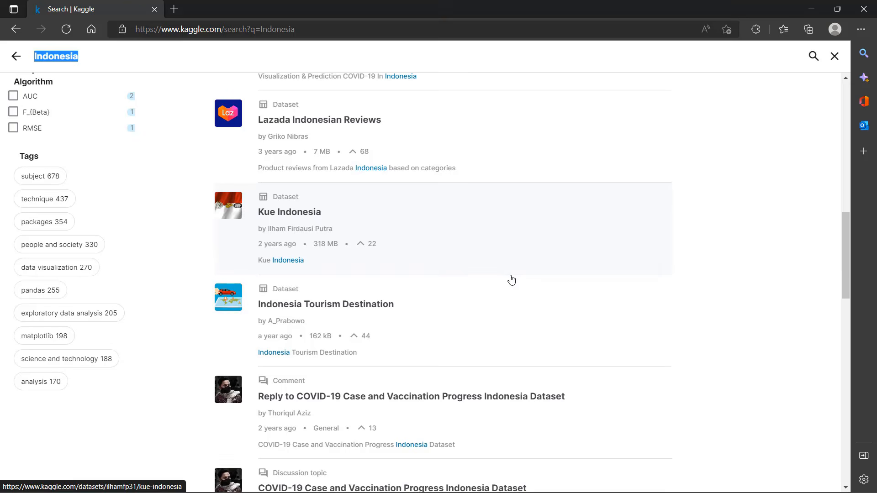
# Open the Indonesia Tourism Destination dataset page and expand its full description
pyautogui.click(377, 311)
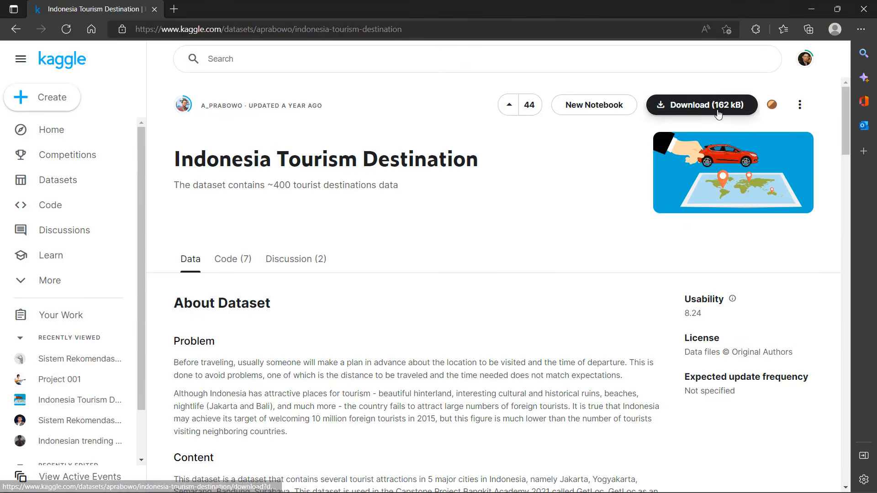
pyautogui.scroll(-4, 522, 229)
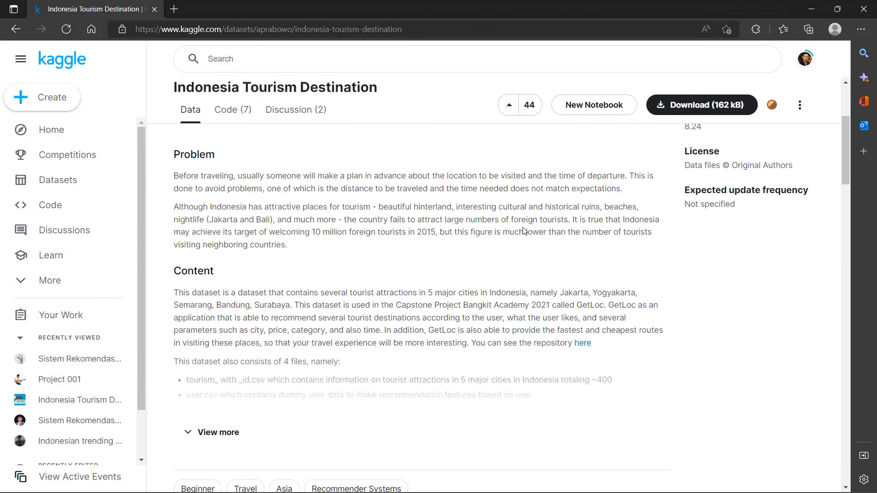
pyautogui.click(216, 432)
pyautogui.scroll(-8, 393, 296)
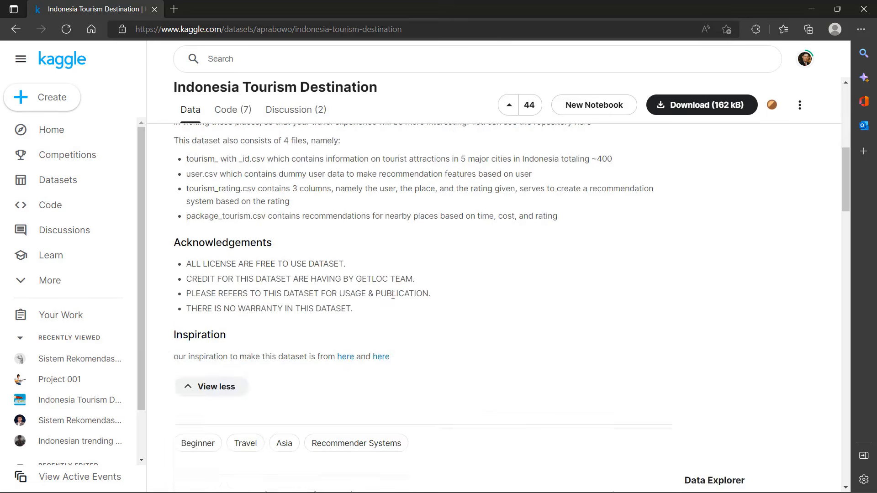
pyautogui.scroll(-5, 393, 295)
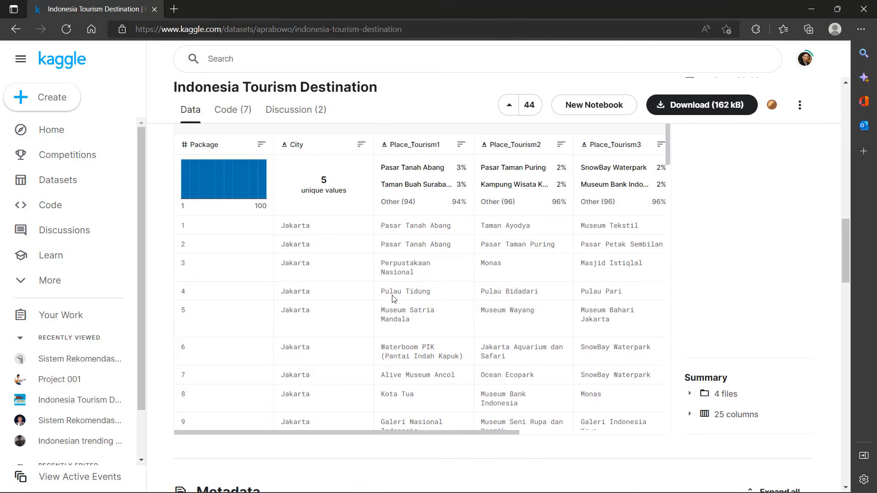
# Download the whole 162 kB dataset as archive.zip and open it
pyautogui.scroll(15, 393, 298)
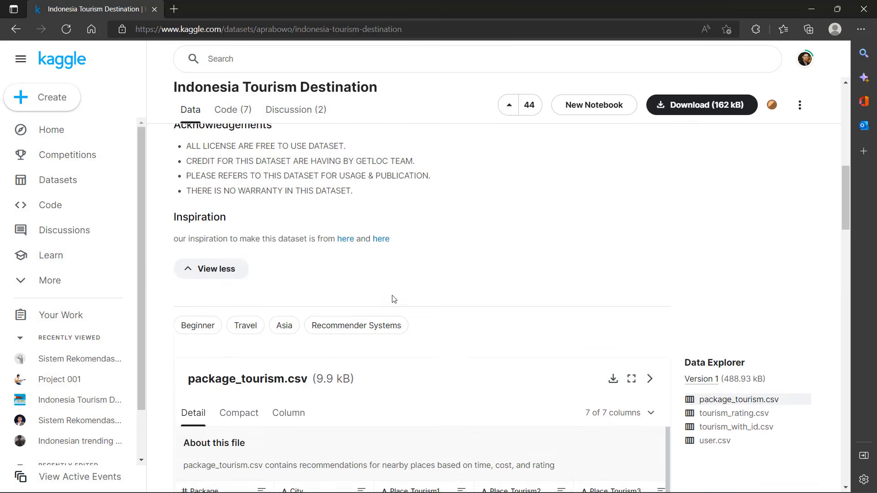
pyautogui.scroll(2, 393, 298)
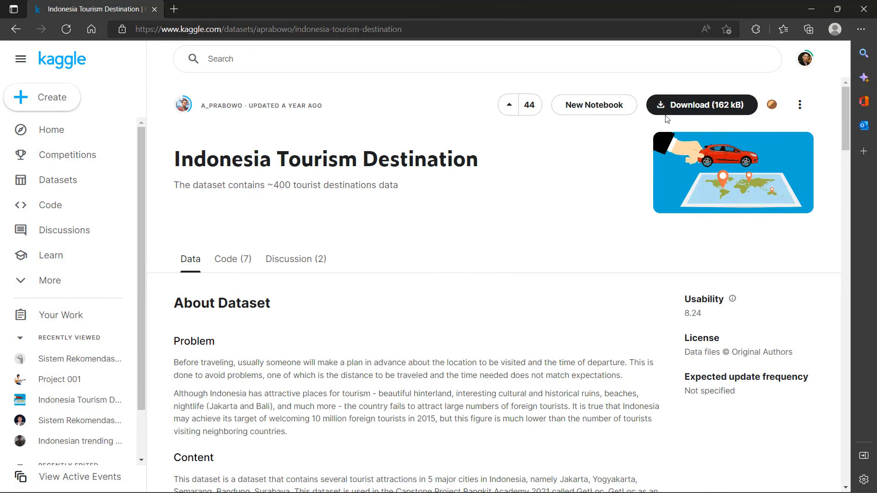
pyautogui.click(689, 106)
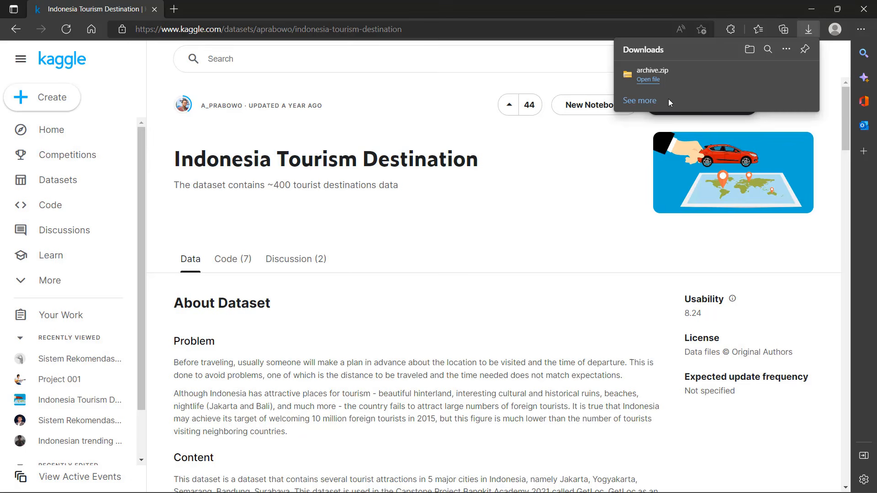
pyautogui.click(648, 80)
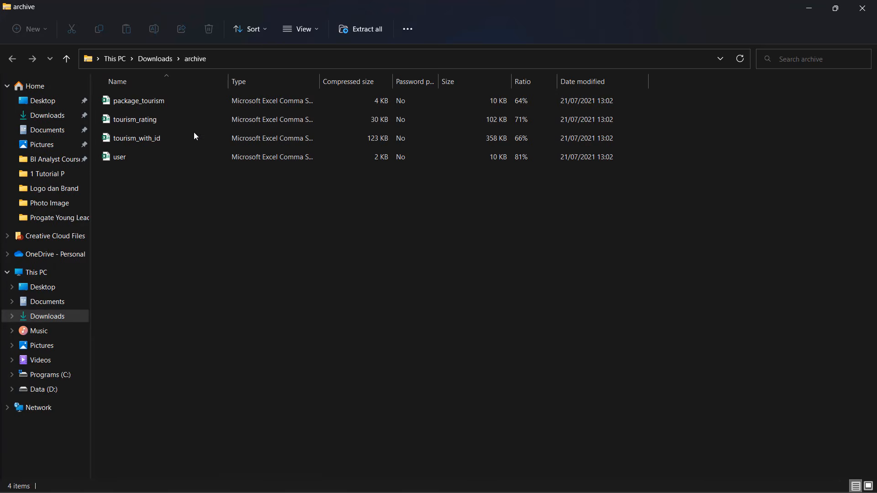
# Extract archive.zip in Downloads into the proposed archive folder
pyautogui.click(163, 58)
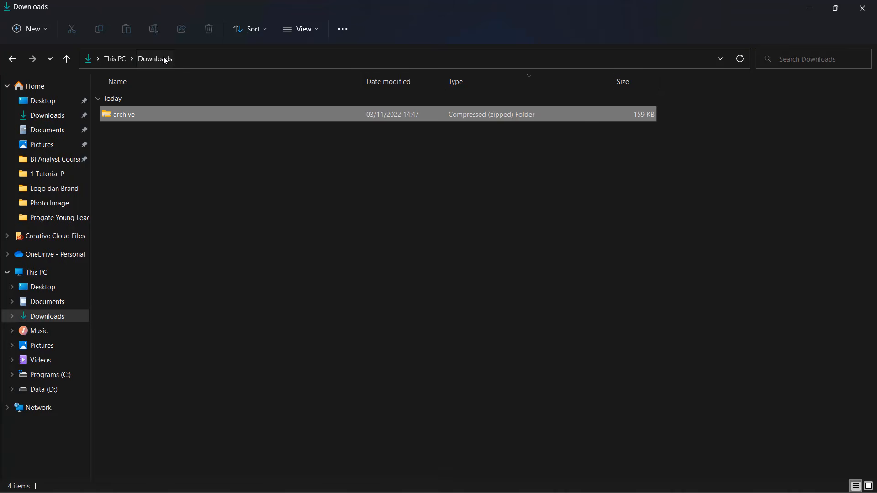
pyautogui.rightClick(130, 113)
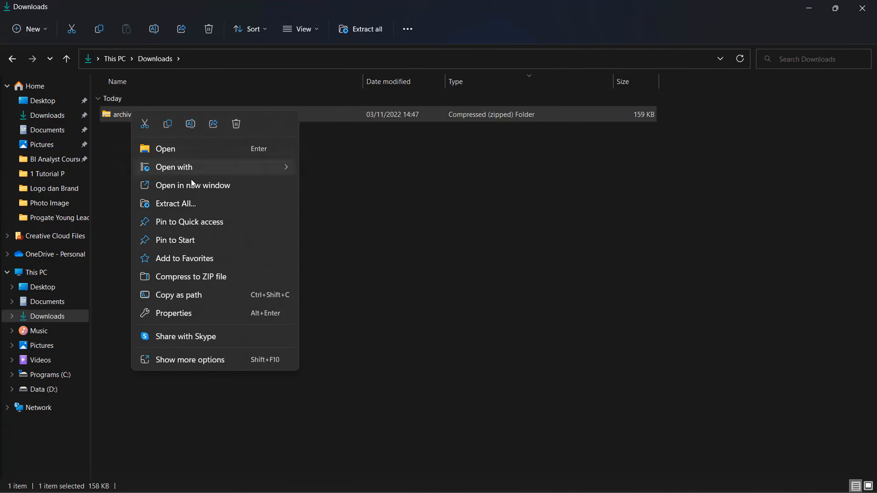
pyautogui.click(213, 206)
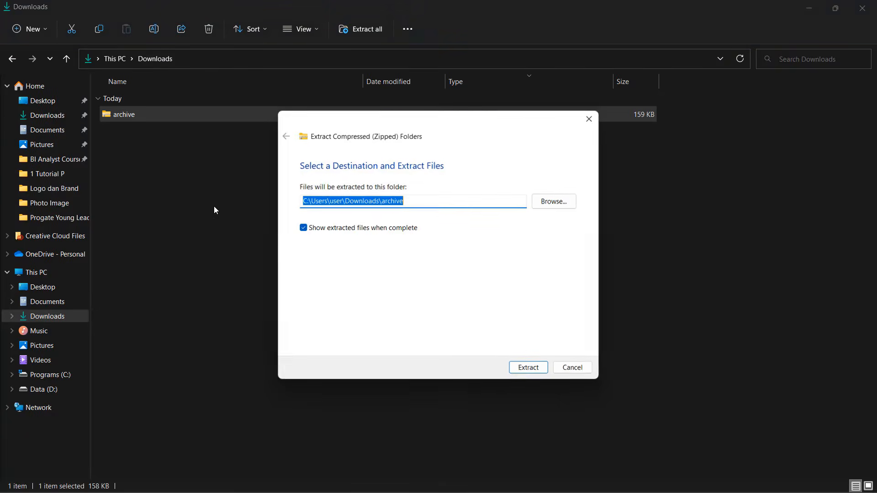
pyautogui.click(532, 369)
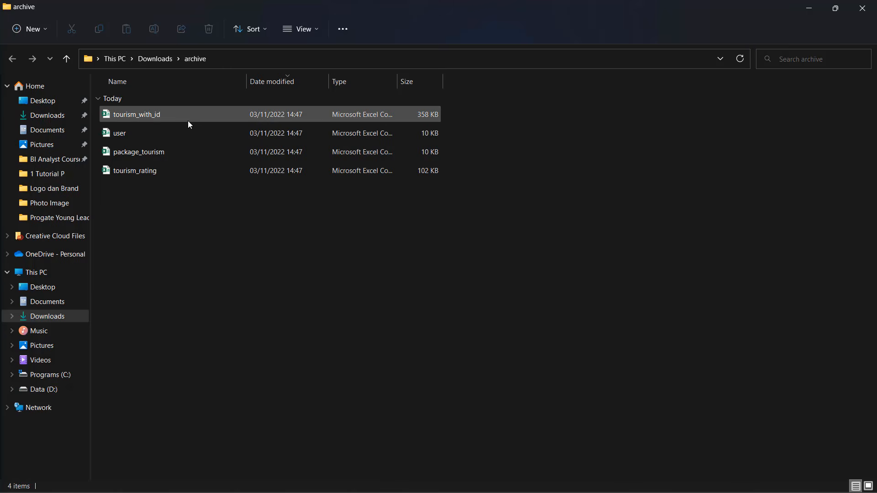
# Preview tourism_with_id.csv in Excel, close it, and widen the folder's Type column
pyautogui.doubleClick(192, 122)
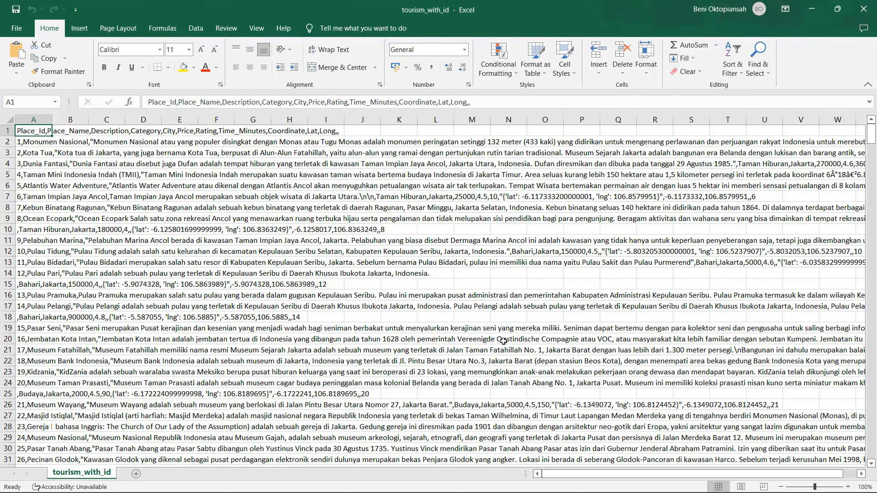
pyautogui.moveTo(573, 473)
pyautogui.mouseDown()
pyautogui.moveTo(651, 472)
pyautogui.moveTo(579, 464)
pyautogui.mouseUp()
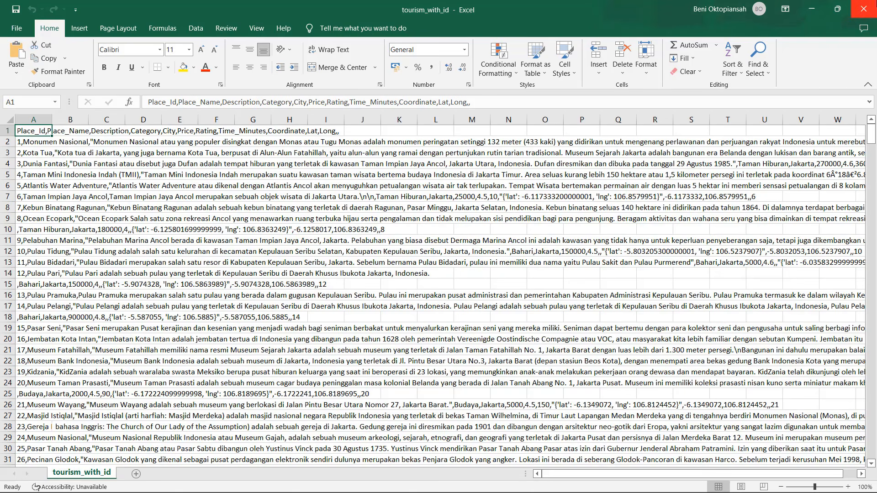
pyautogui.click(870, 12)
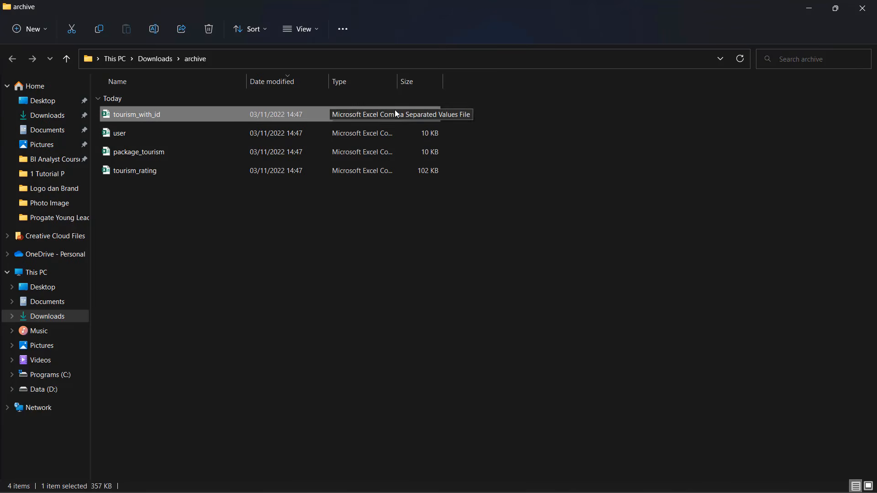
pyautogui.moveTo(397, 84); pyautogui.dragTo(506, 83)
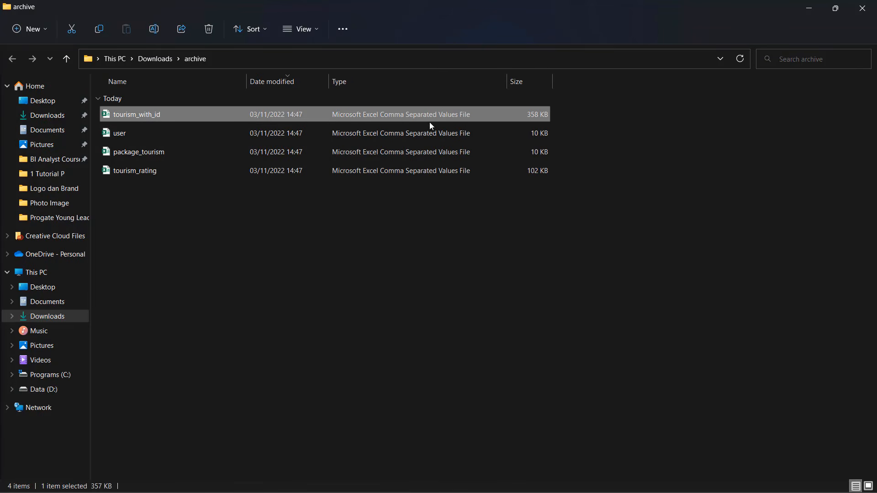
# Open user.csv in Excel, autofit column A, then close it without saving
pyautogui.click(150, 133)
pyautogui.click(142, 152)
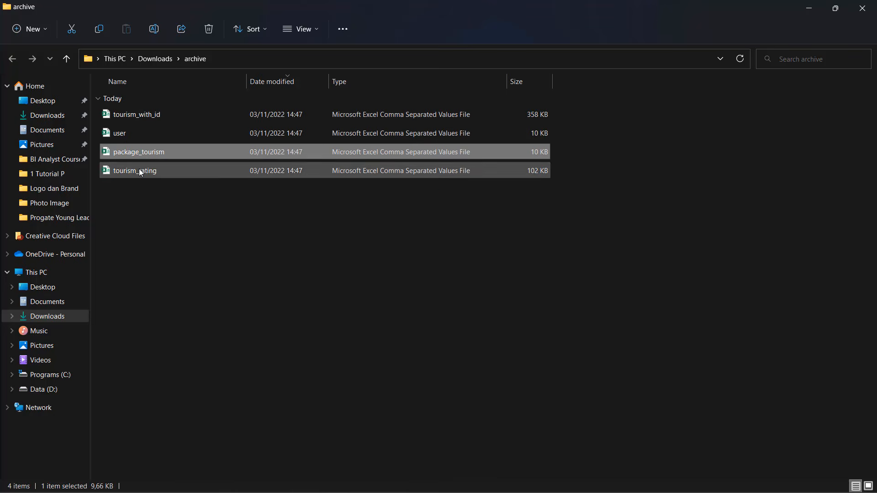
pyautogui.click(139, 168)
pyautogui.doubleClick(148, 136)
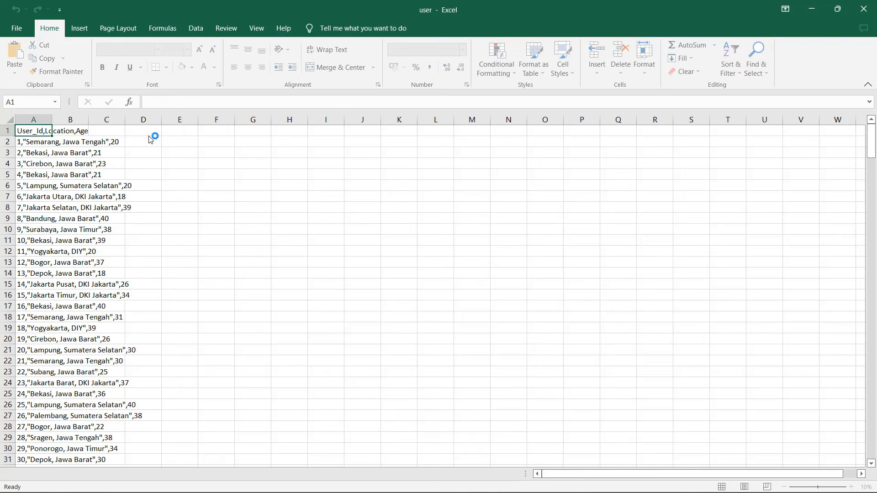
pyautogui.doubleClick(52, 120)
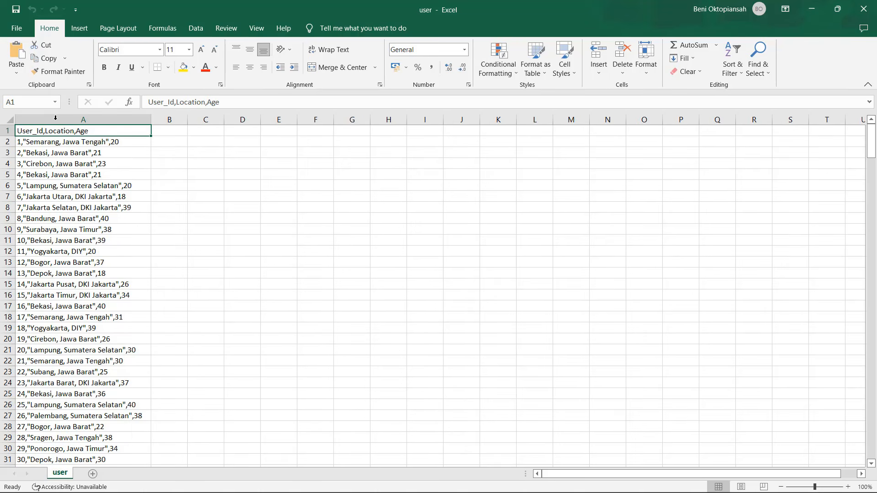
pyautogui.click(204, 163)
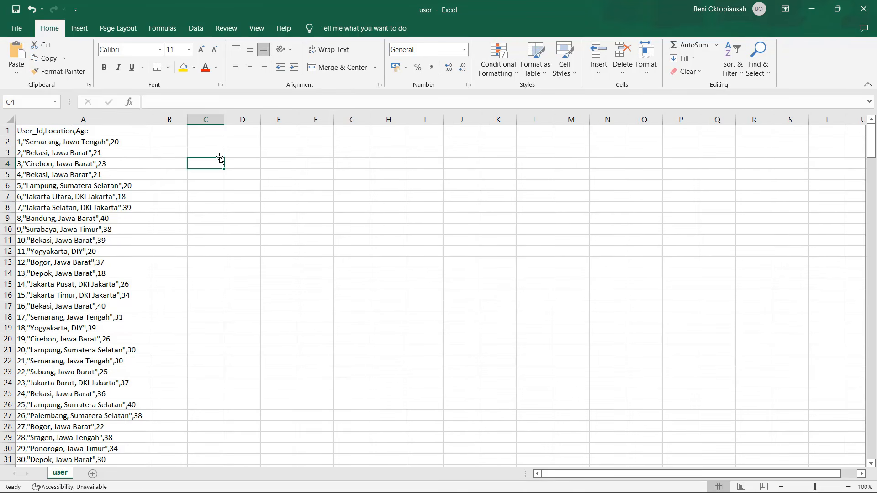
pyautogui.click(866, 15)
pyautogui.click(438, 266)
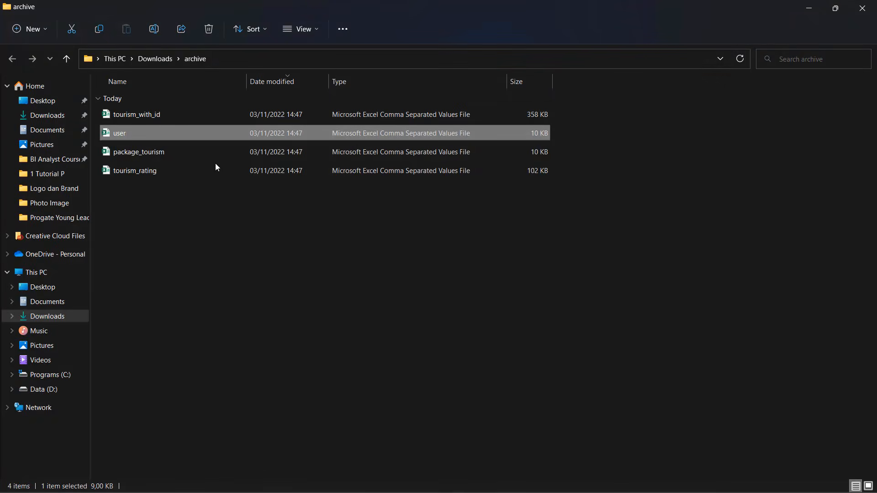
# Preview package_tourism.csv and tourism_rating.csv in Excel, closing each afterwards
pyautogui.doubleClick(180, 152)
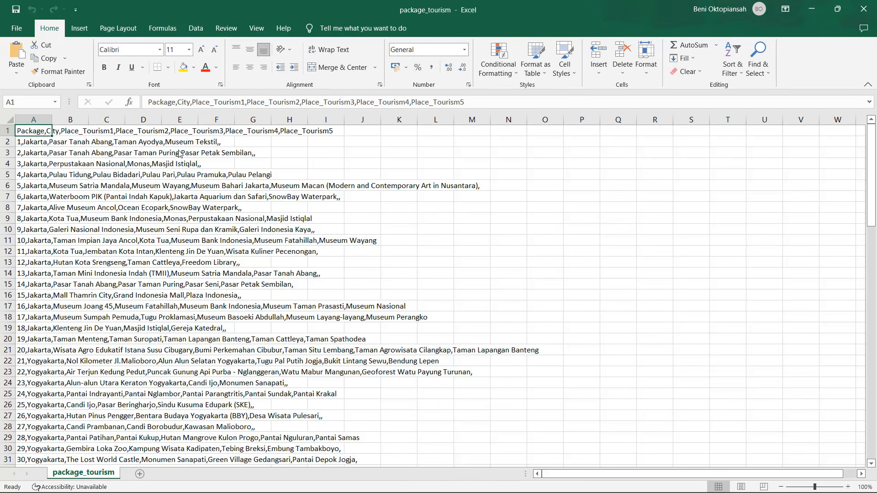
pyautogui.click(872, 14)
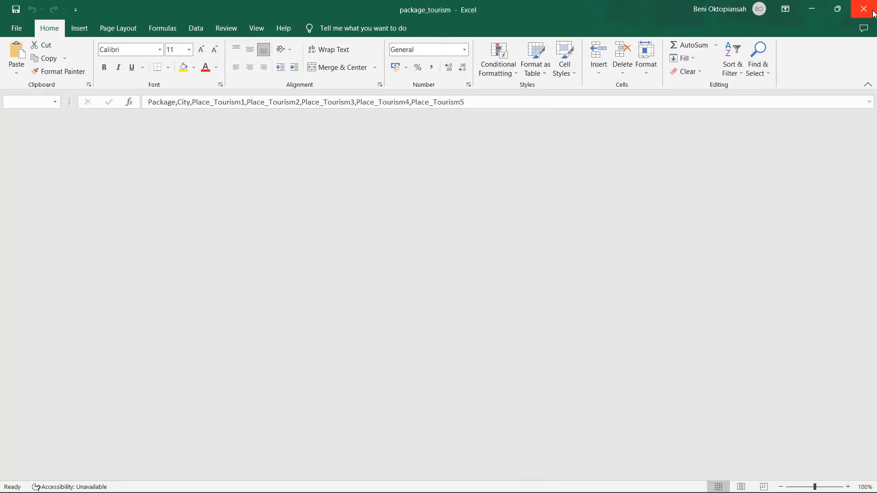
pyautogui.click(232, 171)
pyautogui.doubleClick(233, 171)
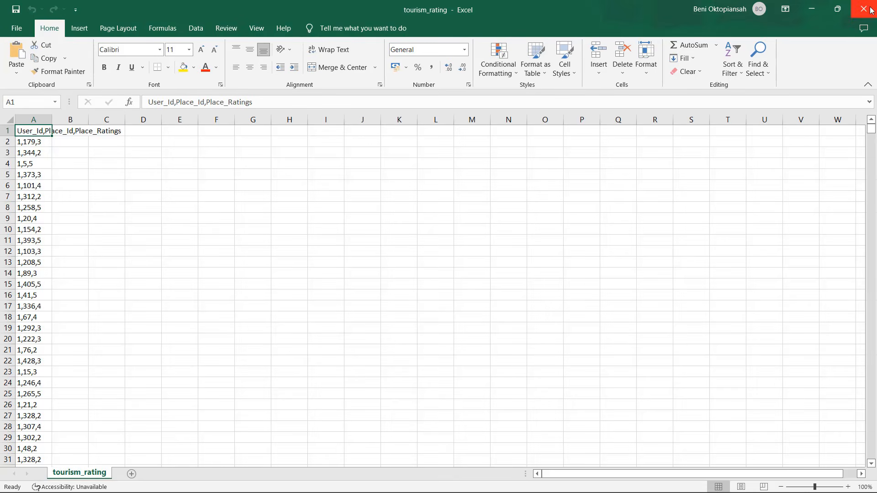
pyautogui.click(872, 11)
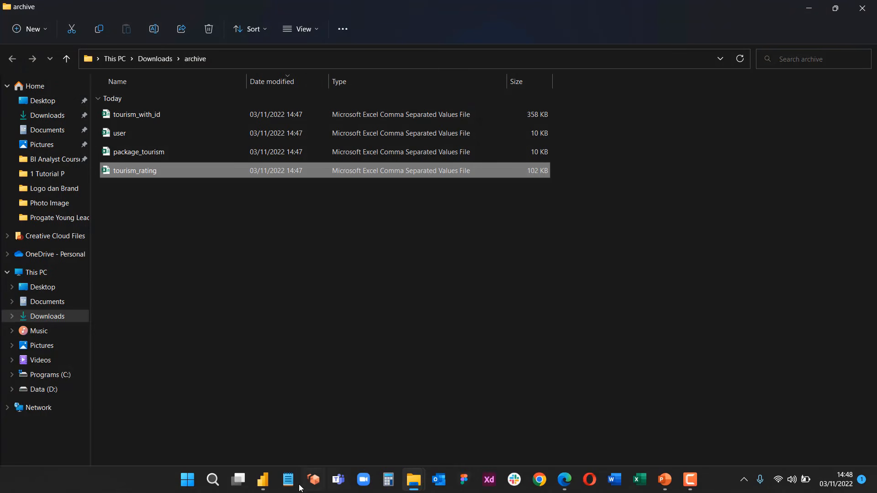
# Import tourism_with_id.csv from Downloads\archive as a Text/CSV source and load it
pyautogui.click(267, 485)
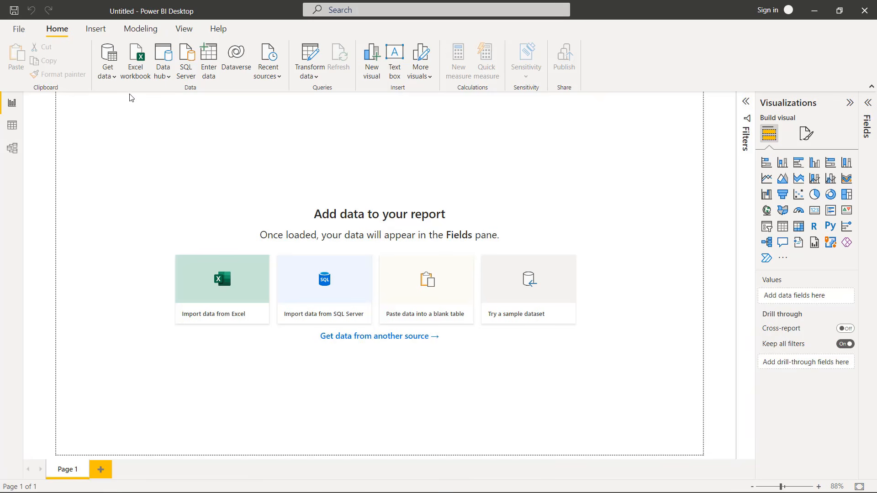
pyautogui.click(109, 78)
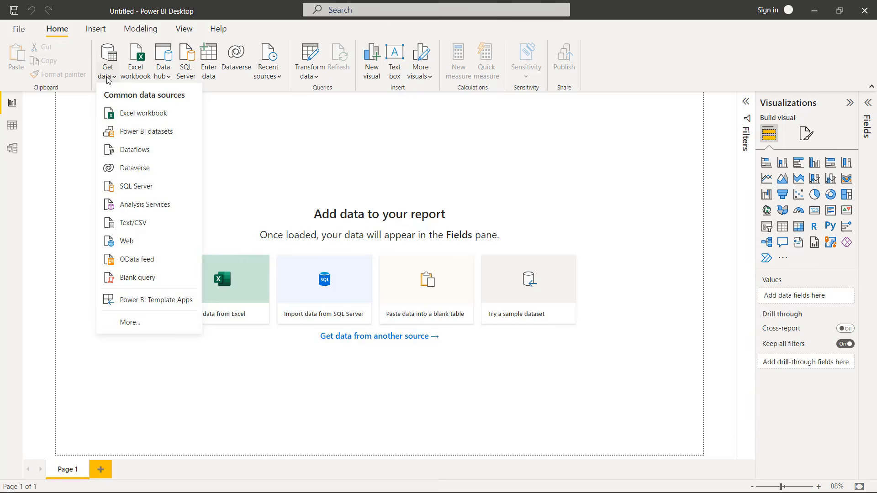
pyautogui.click(131, 224)
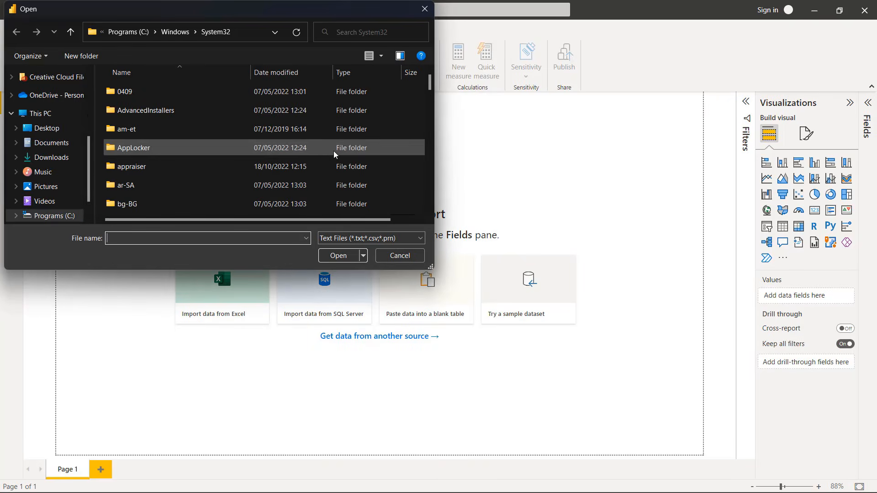
pyautogui.click(54, 158)
pyautogui.doubleClick(143, 113)
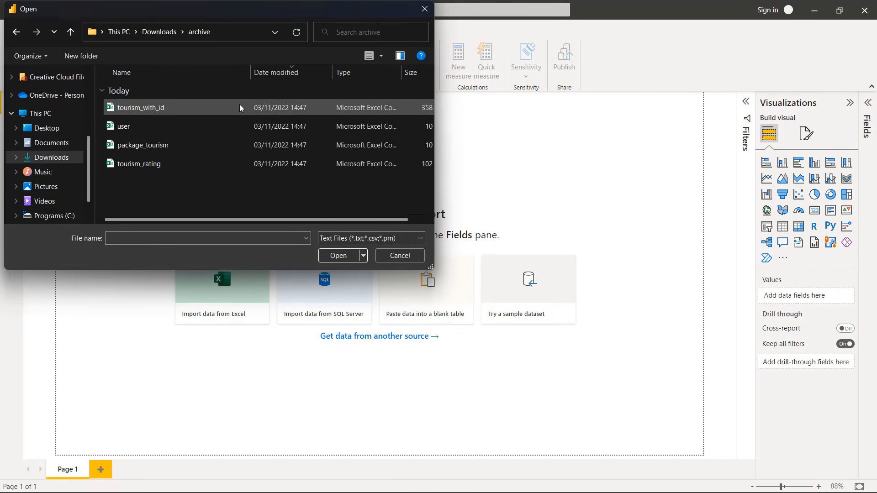
pyautogui.click(158, 110)
pyautogui.click(335, 256)
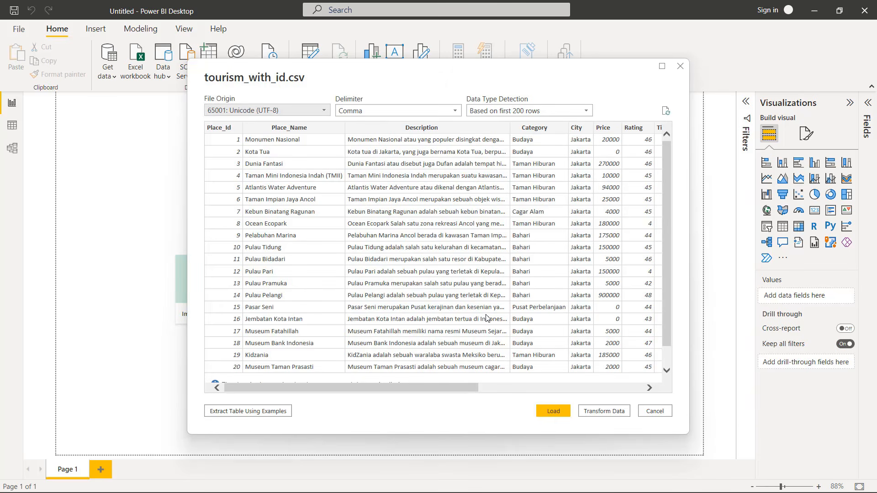
pyautogui.moveTo(448, 388); pyautogui.dragTo(361, 391)
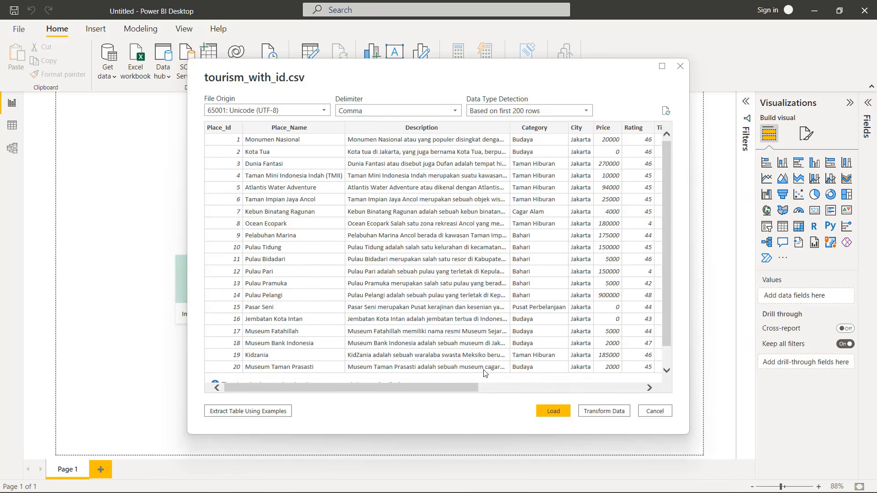
pyautogui.click(554, 412)
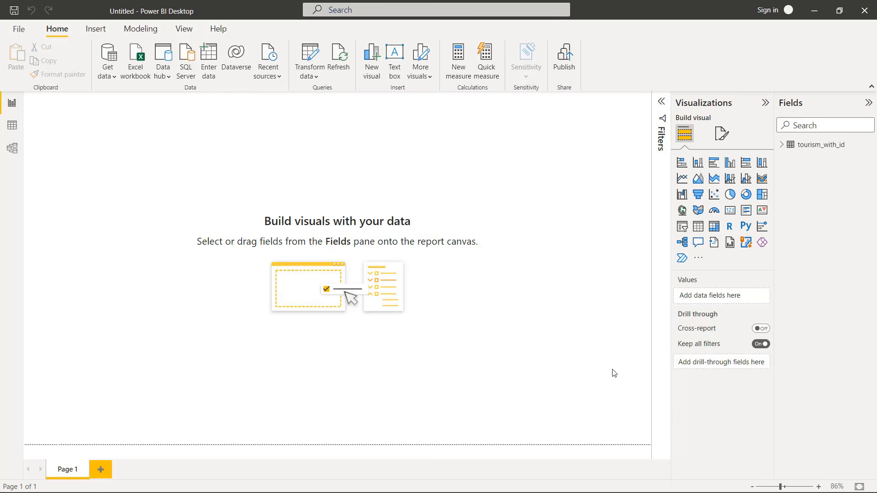
# Inspect the 437-row tourism_with_id table and its fields in Data view, then return to the report
pyautogui.click(781, 145)
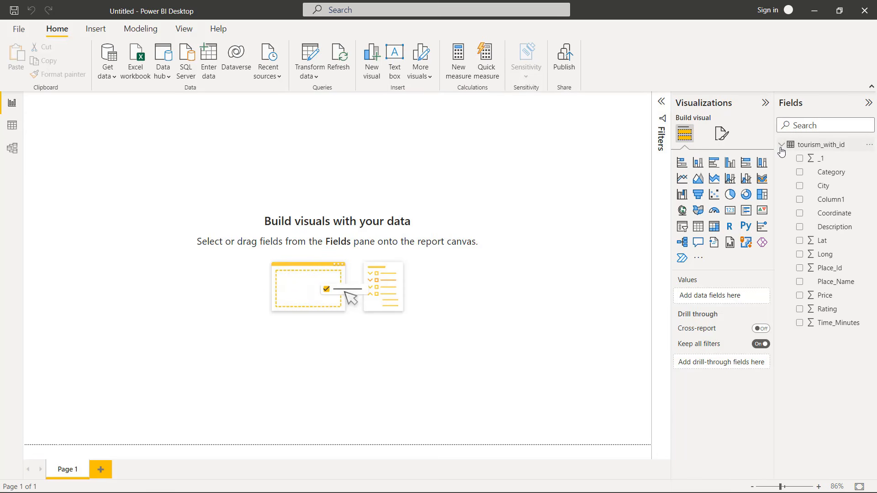
pyautogui.click(806, 145)
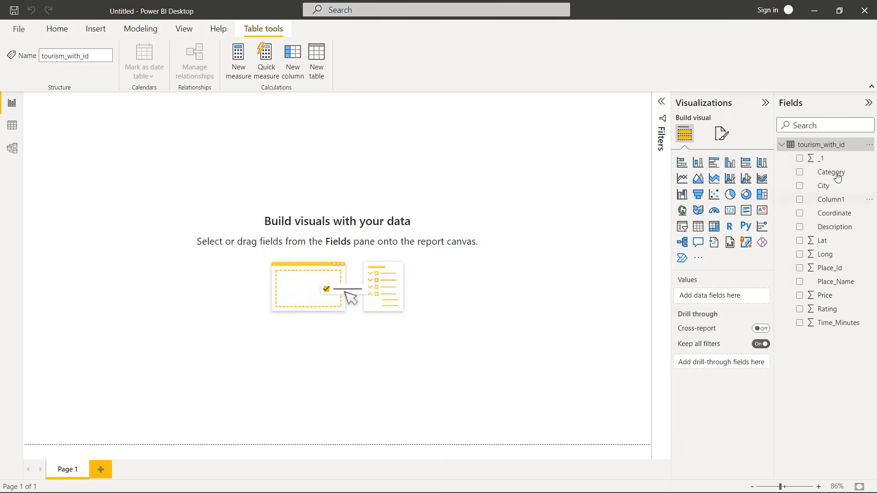
pyautogui.click(12, 125)
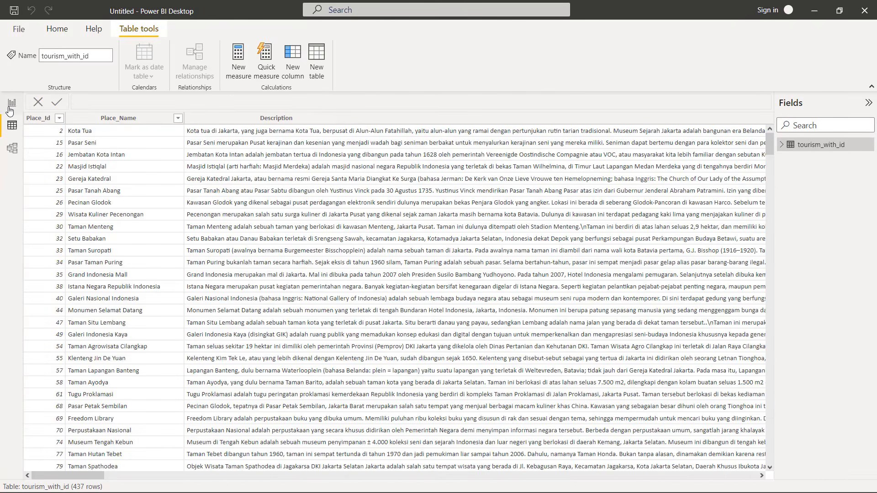
pyautogui.click(11, 106)
# Load user.csv from the archive folder as a Text/CSV source
pyautogui.click(107, 80)
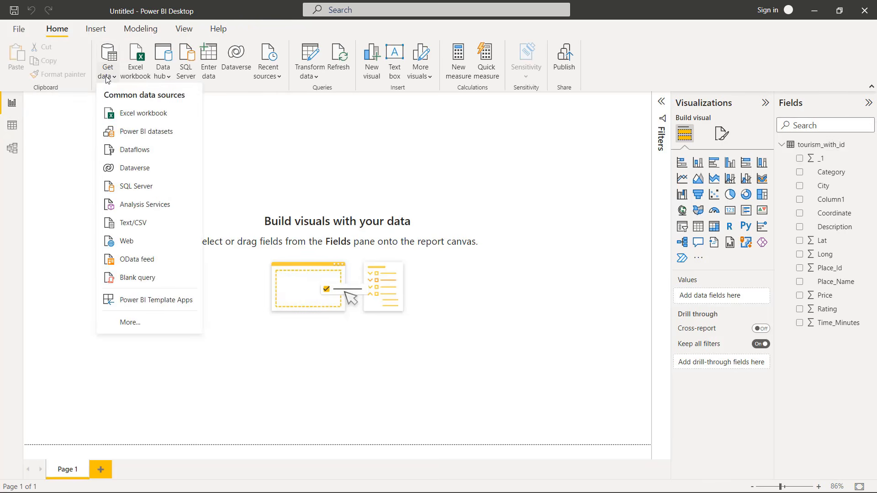
pyautogui.click(151, 227)
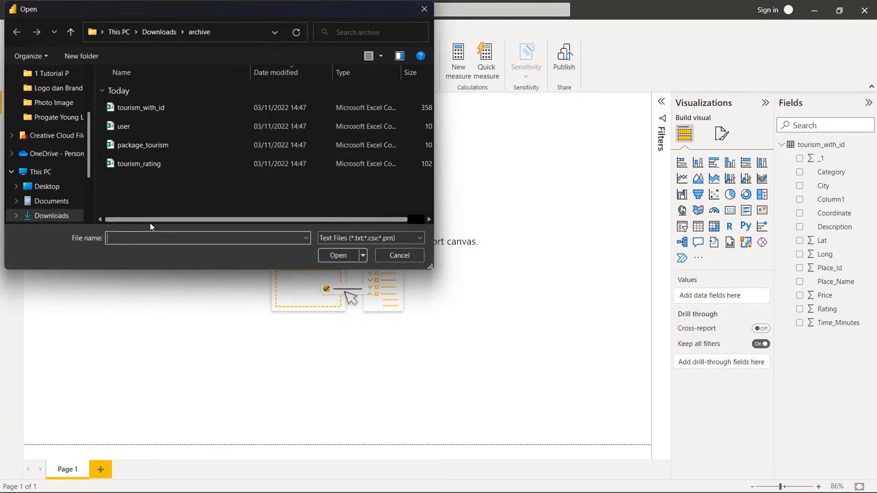
pyautogui.click(174, 127)
pyautogui.click(341, 258)
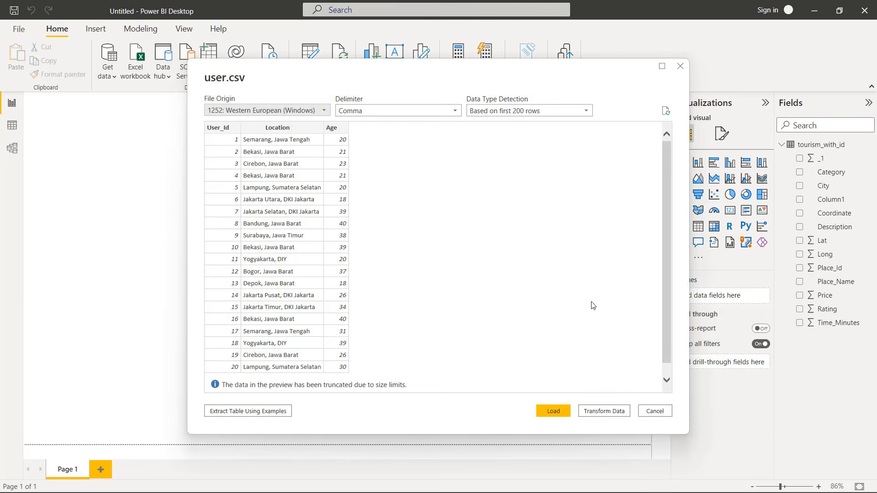
pyautogui.click(553, 410)
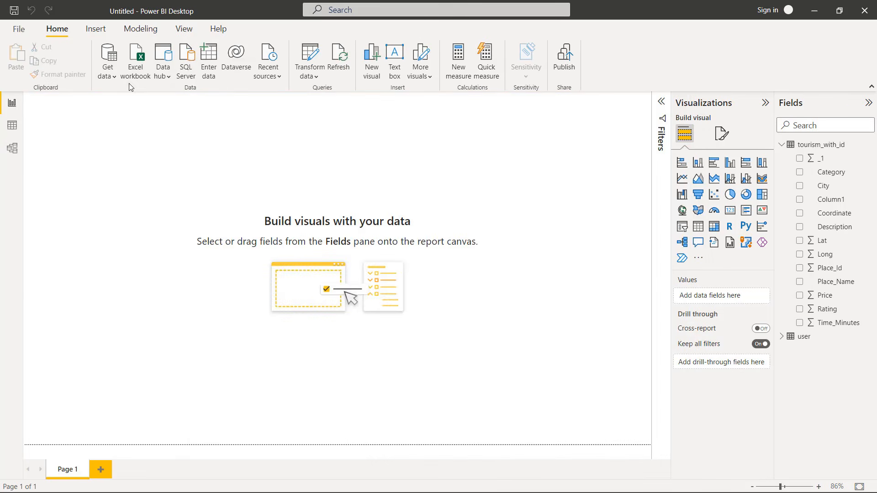
# Load package_tourism.csv from the archive folder as a Text/CSV source
pyautogui.click(112, 78)
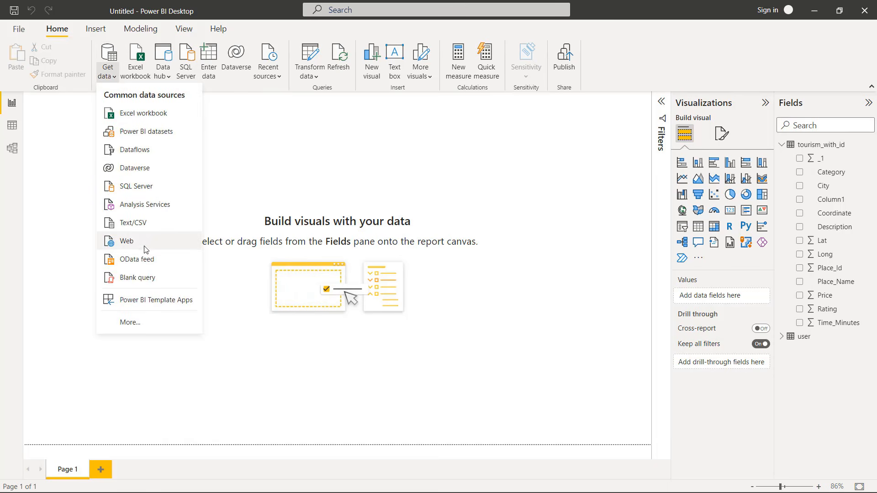
pyautogui.click(160, 226)
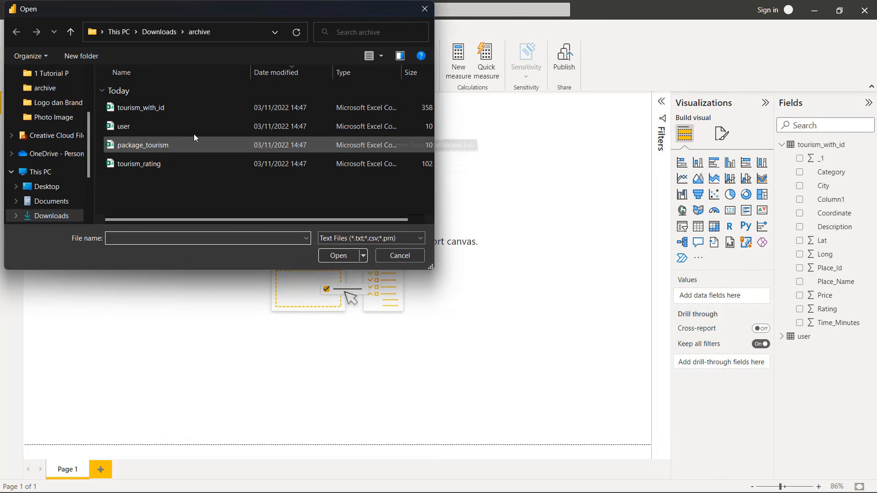
pyautogui.click(173, 144)
pyautogui.click(338, 255)
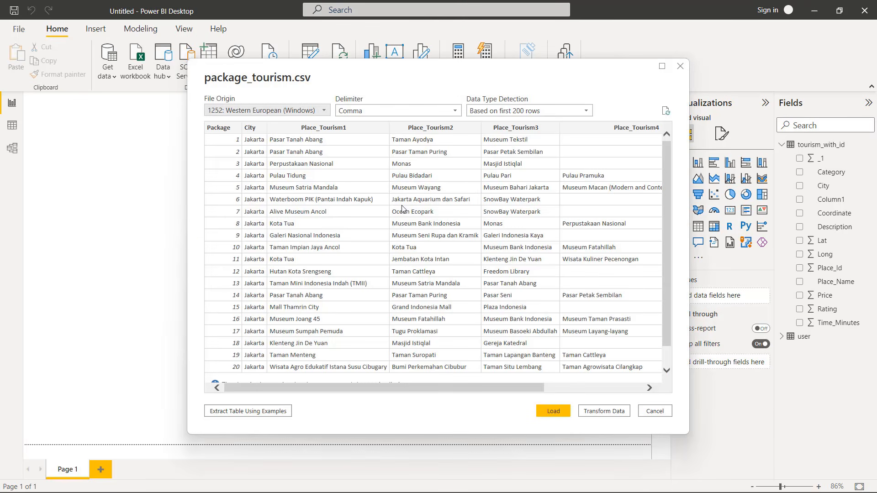
pyautogui.click(565, 415)
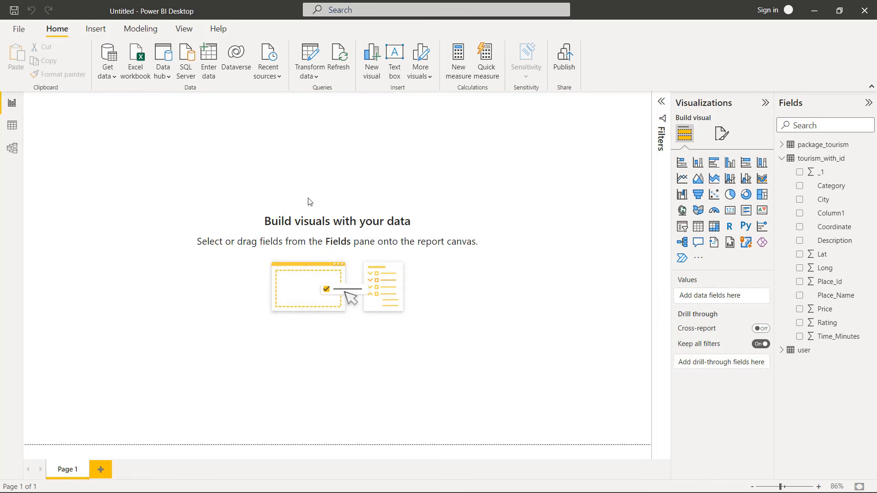
# Load tourism_rating.csv from the archive folder and collapse the tourism_with_id field list
pyautogui.click(109, 75)
pyautogui.click(143, 229)
pyautogui.click(163, 165)
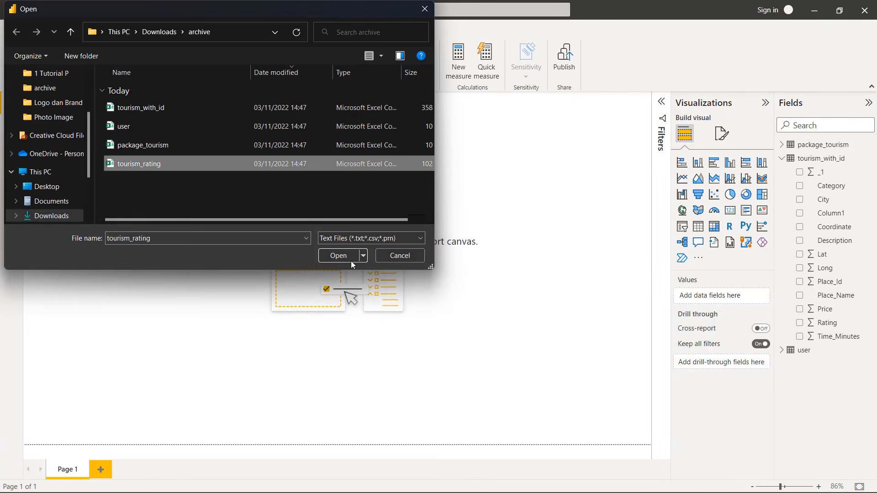
pyautogui.click(339, 257)
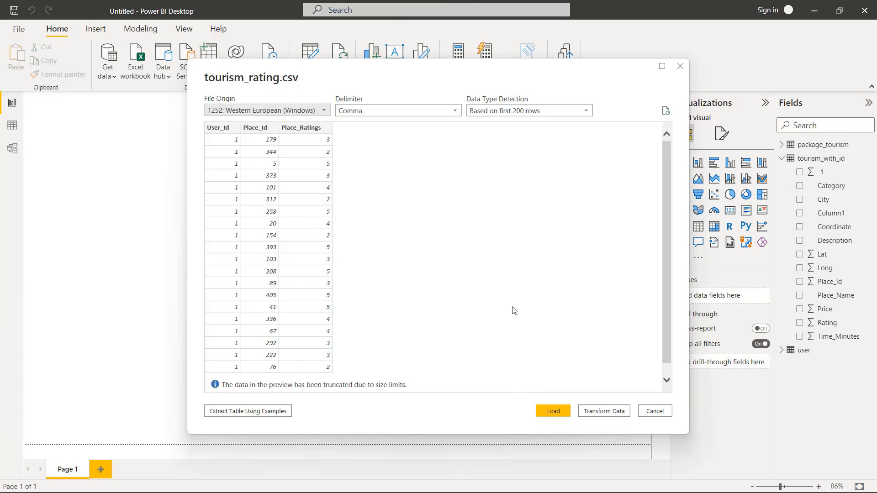
pyautogui.click(553, 412)
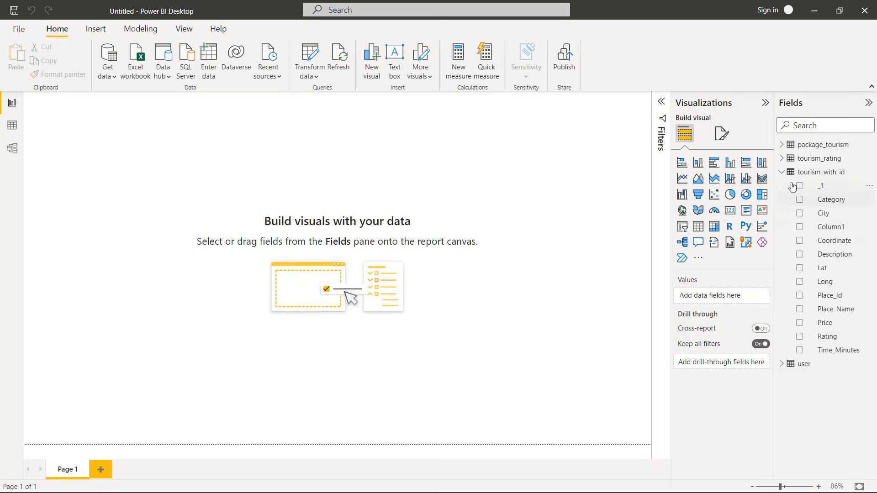
pyautogui.click(782, 173)
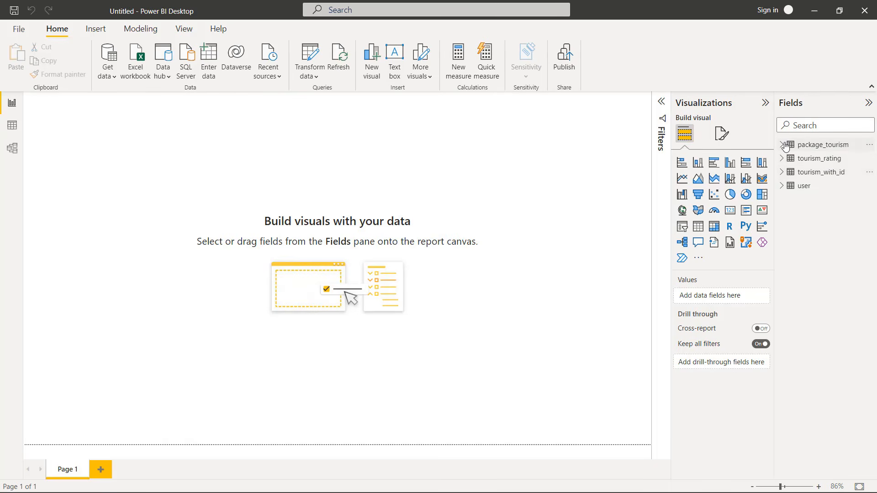
pyautogui.click(803, 144)
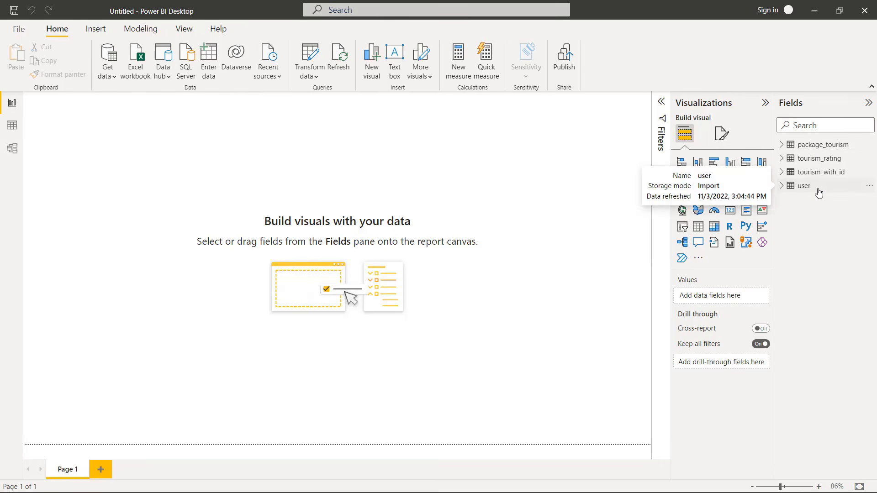
pyautogui.click(829, 146)
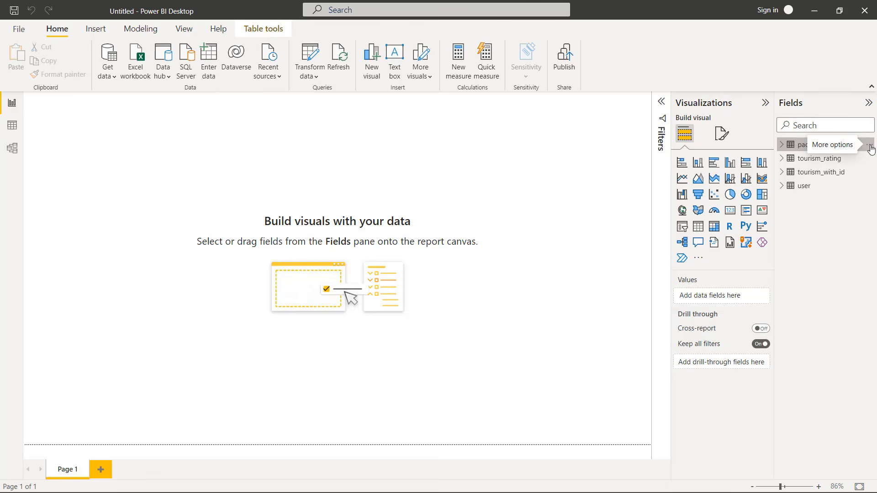
# Open the package_tourism query in Power Query Editor from the Fields pane
pyautogui.click(870, 145)
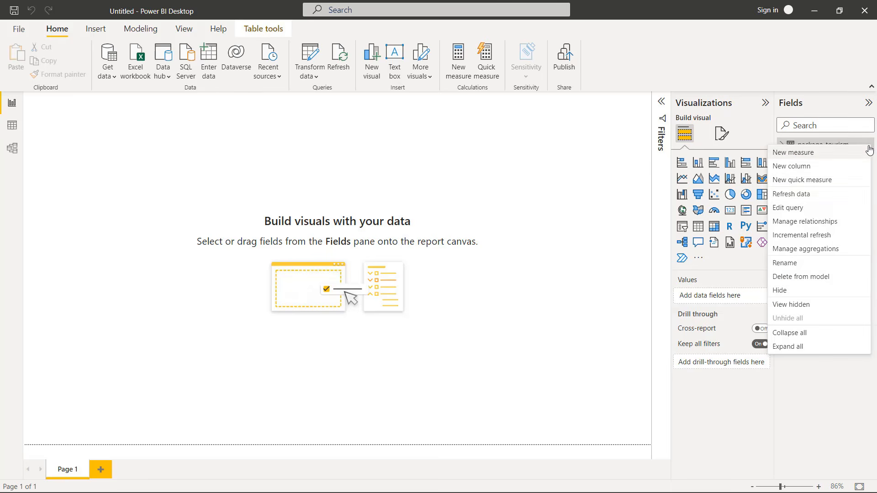
pyautogui.click(825, 211)
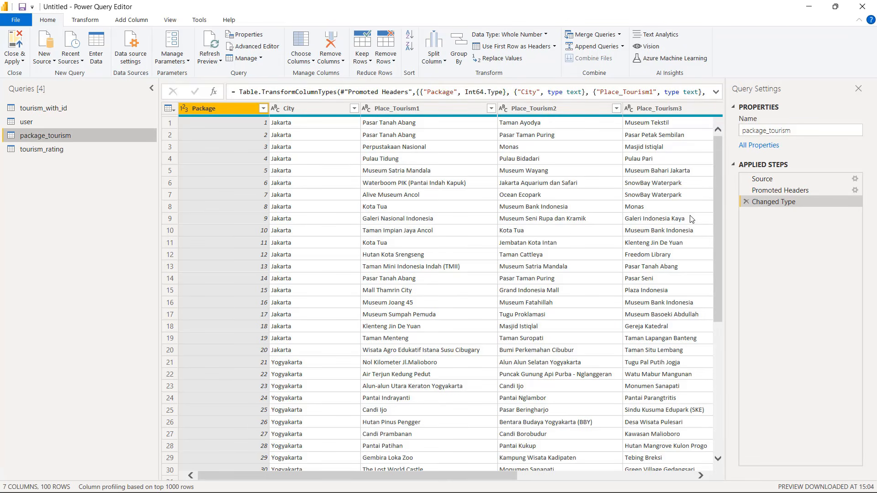
pyautogui.moveTo(479, 477); pyautogui.dragTo(365, 487)
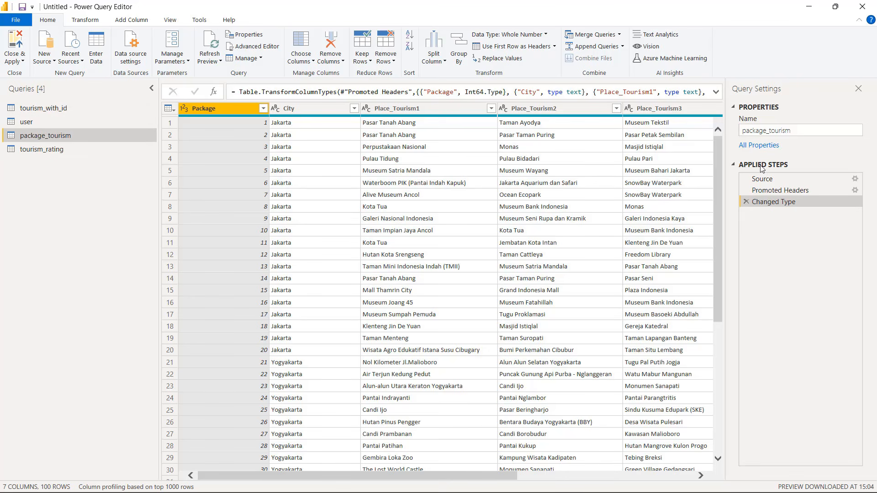
# Step through the Source, Promoted Headers and Changed Type steps, reading the full Source formula
pyautogui.click(779, 179)
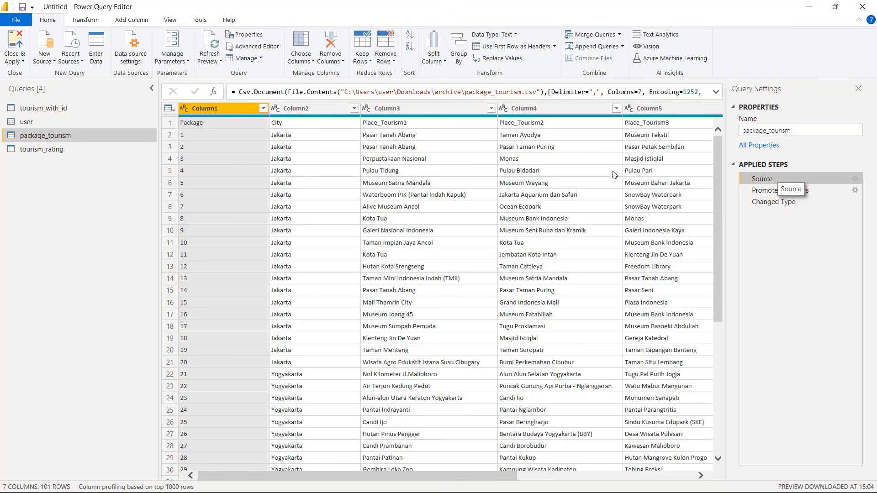
pyautogui.click(716, 92)
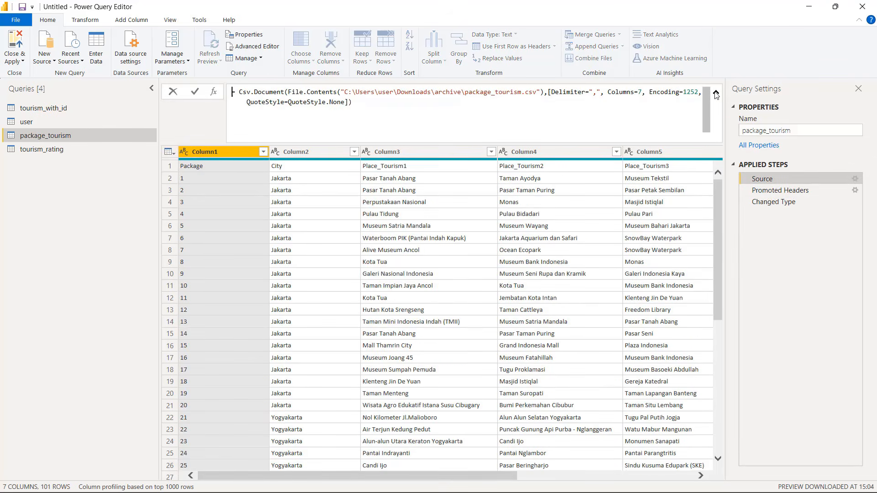
pyautogui.click(716, 94)
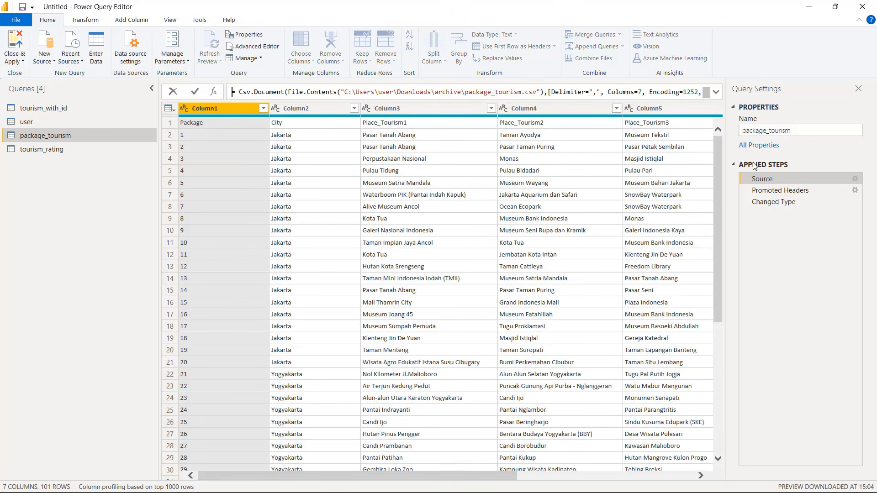
pyautogui.click(776, 191)
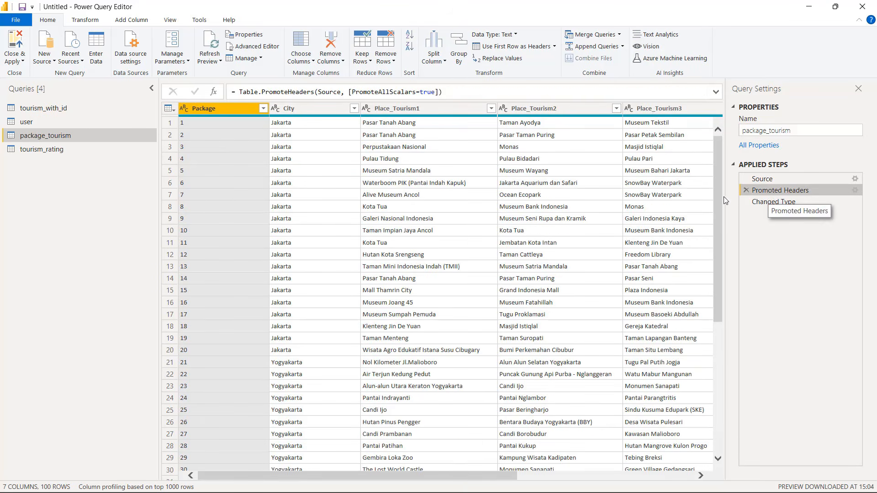
pyautogui.click(773, 203)
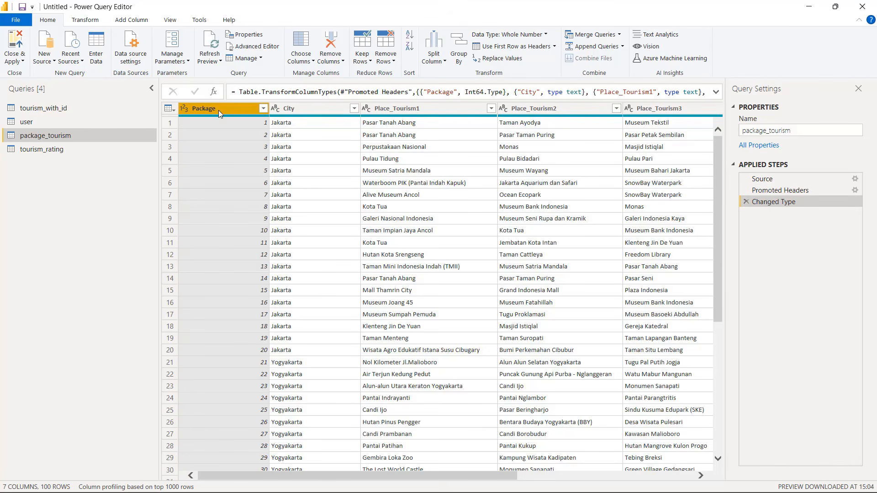
# Browse the Package column's value list without applying a filter
pyautogui.click(265, 108)
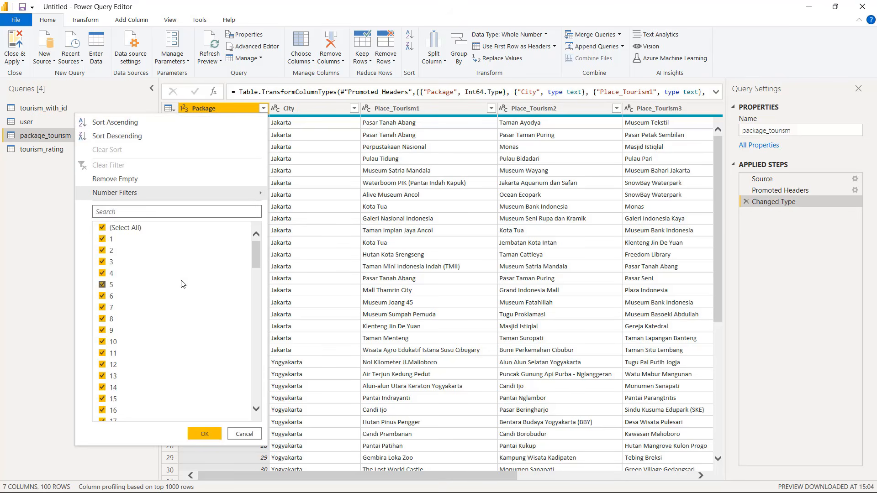
pyautogui.scroll(-8, 185, 284)
pyautogui.scroll(-19, 185, 284)
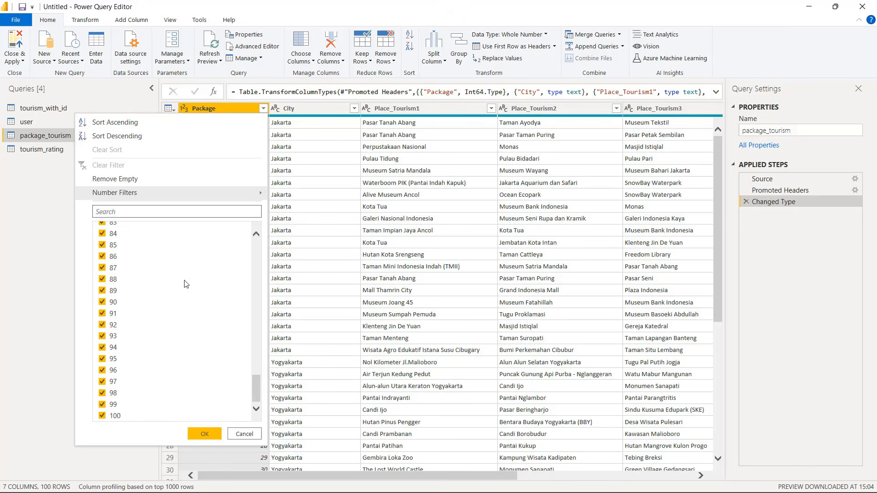
pyautogui.click(235, 437)
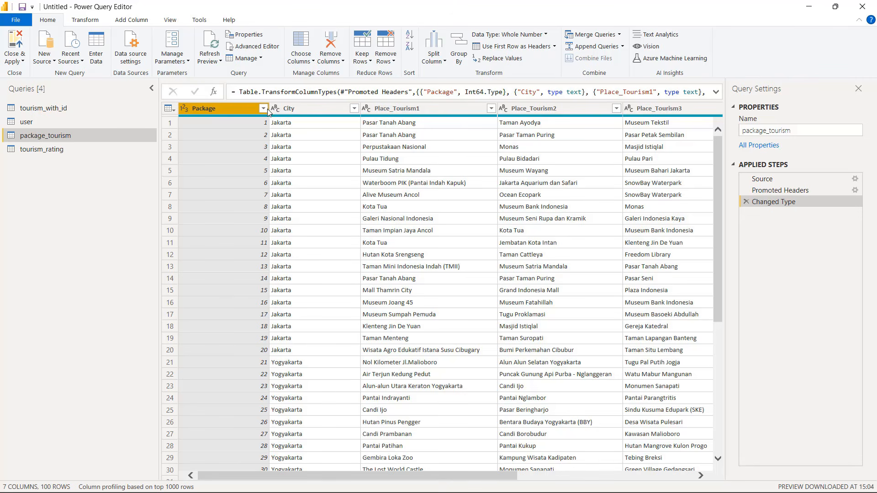
# Change the Package column to Text, replacing the current type conversion
pyautogui.click(186, 108)
pyautogui.click(228, 233)
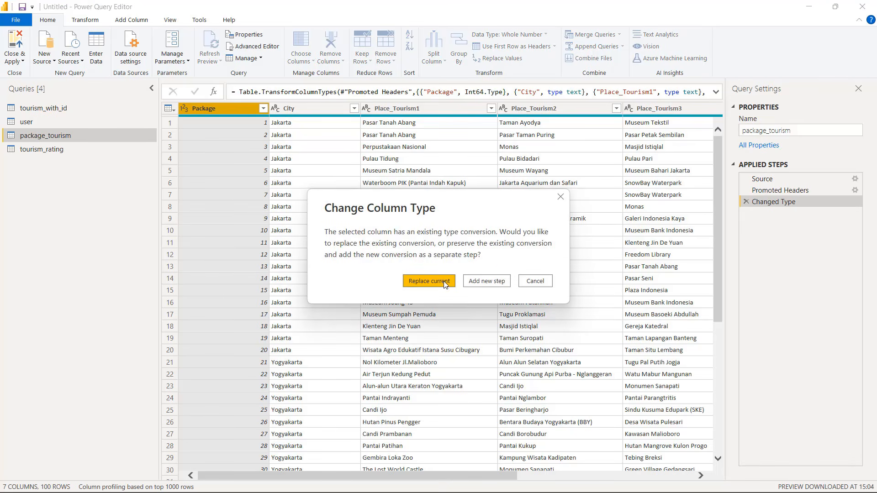
pyautogui.click(429, 280)
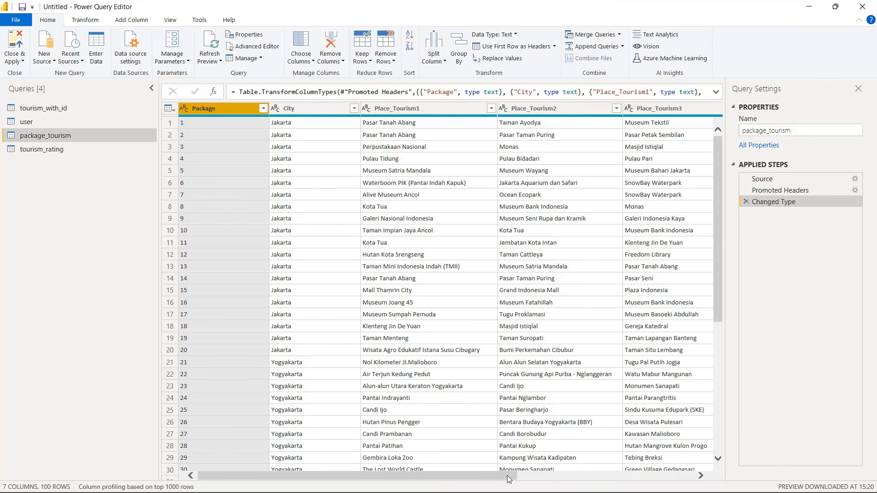
pyautogui.moveTo(510, 476); pyautogui.dragTo(695, 477)
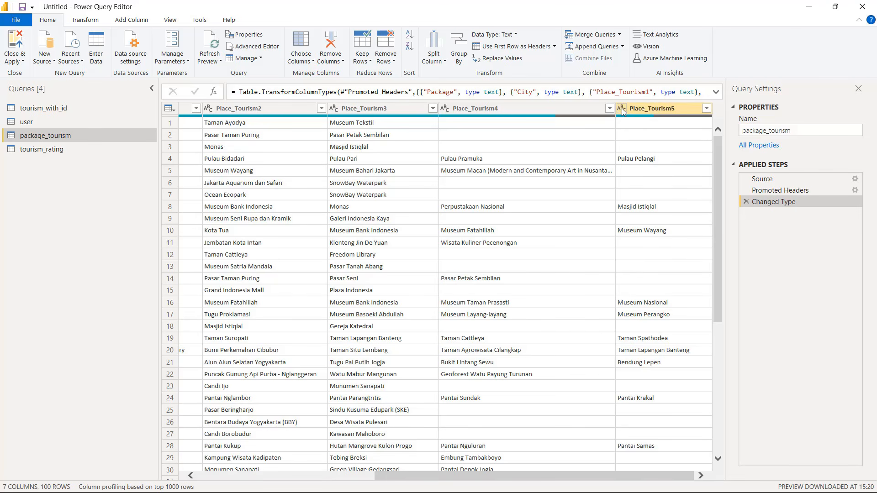
pyautogui.moveTo(428, 477); pyautogui.dragTo(221, 477)
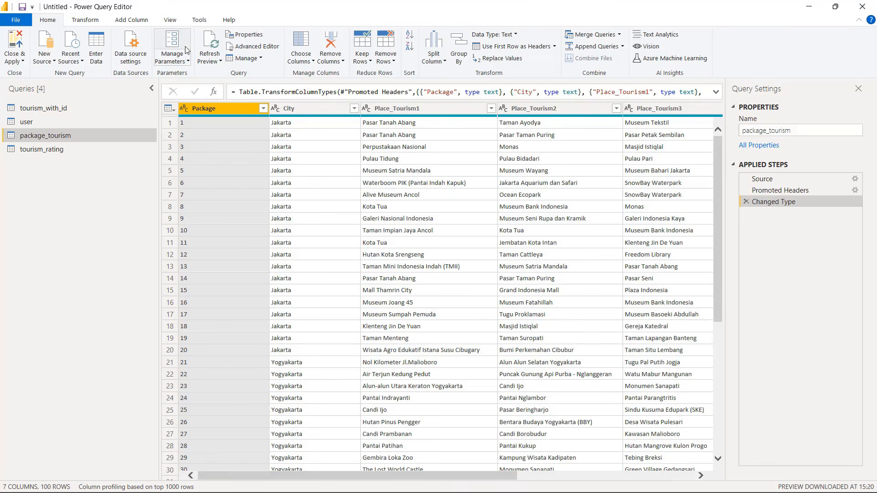
# Enable Column quality and scroll to Place_Tourism4 (34% empty) and Place_Tourism5 (61% empty)
pyautogui.click(176, 21)
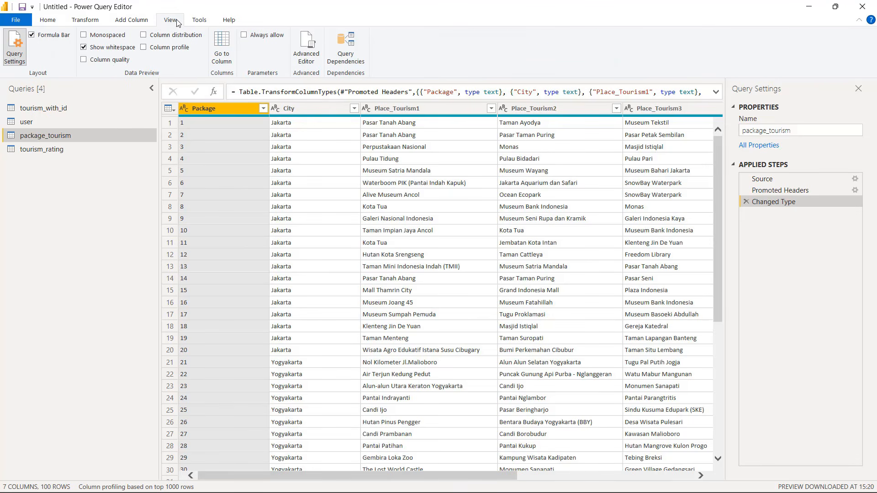
pyautogui.click(84, 61)
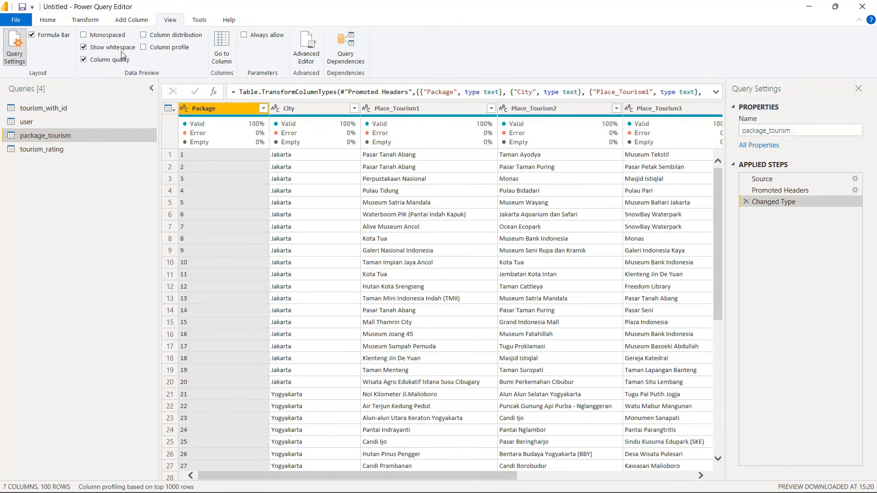
pyautogui.click(144, 35)
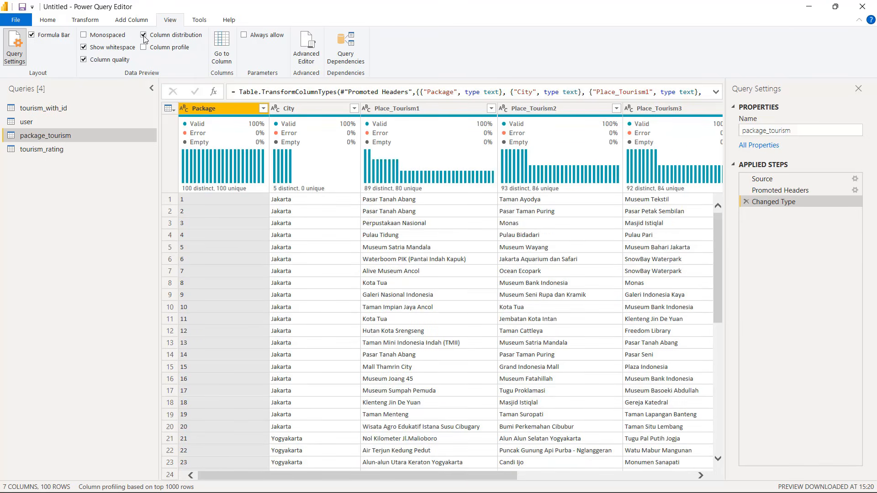
pyautogui.click(144, 37)
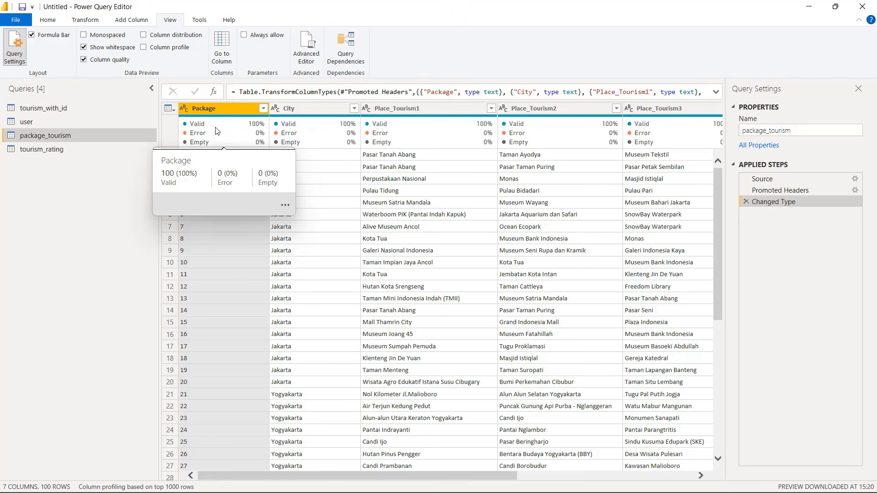
pyautogui.moveTo(358, 472); pyautogui.dragTo(558, 473)
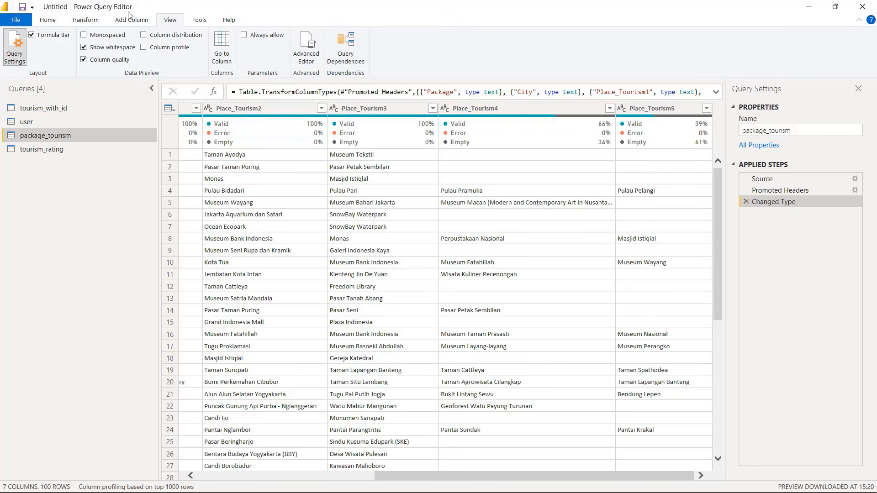
# Replace the blank values in Place_Tourism4 with NA
pyautogui.click(84, 20)
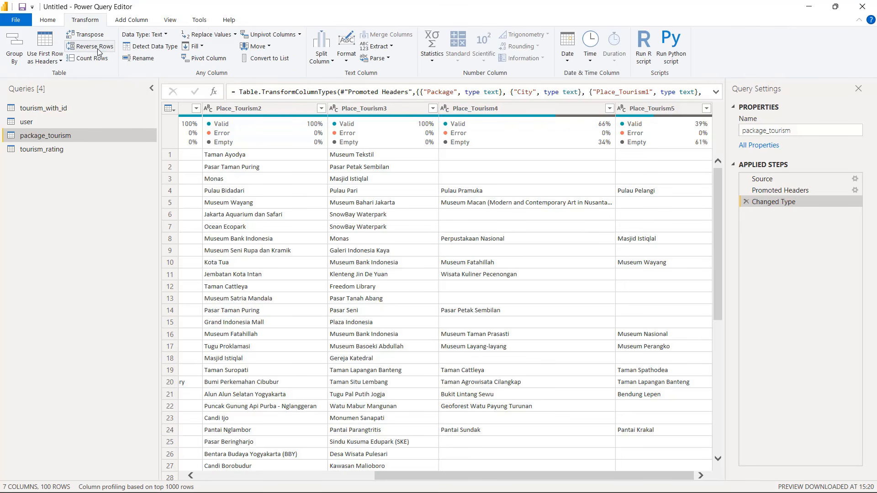
pyautogui.click(588, 108)
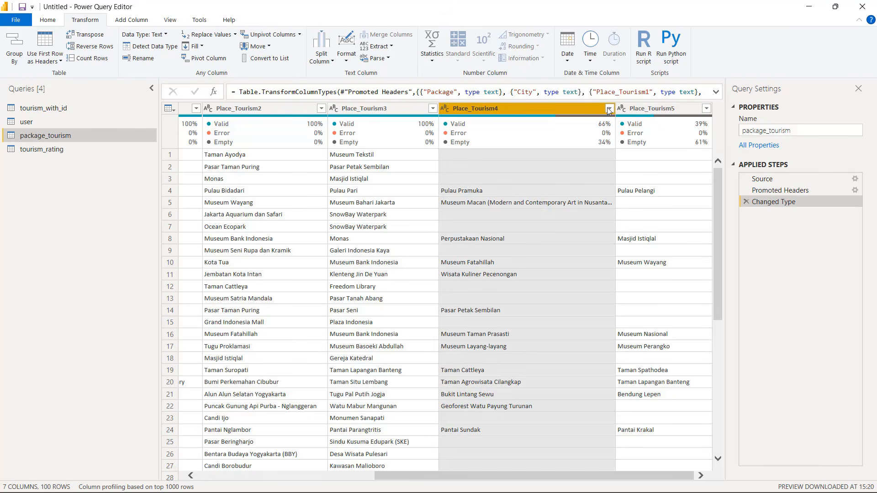
pyautogui.click(609, 108)
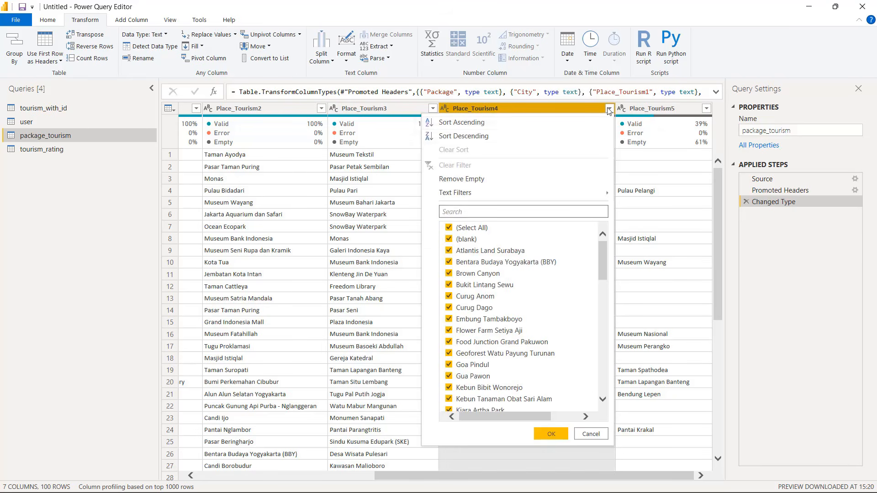
pyautogui.click(558, 111)
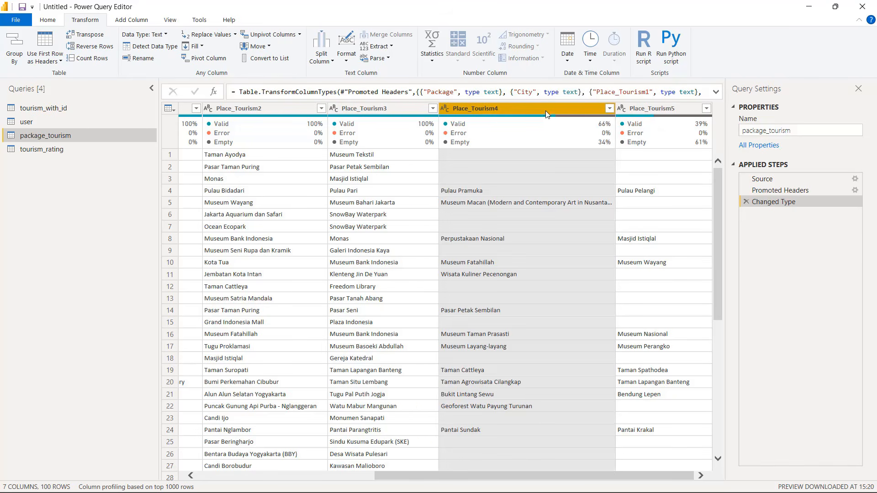
pyautogui.click(216, 37)
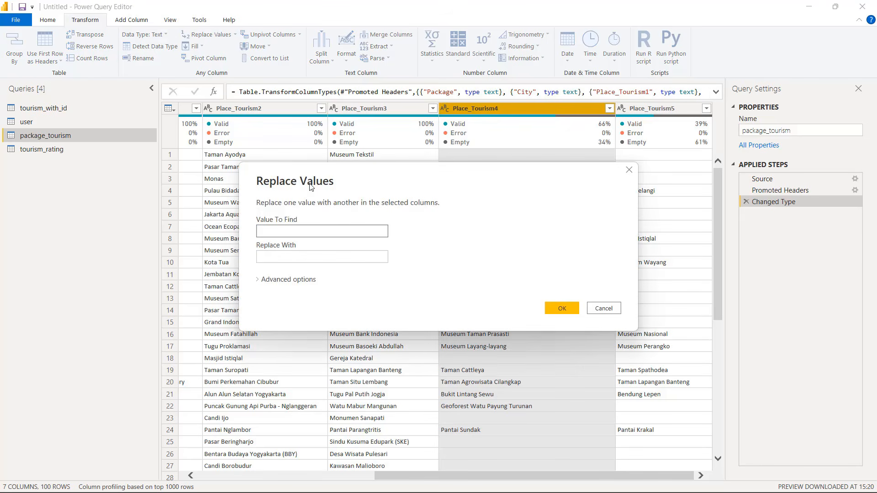
pyautogui.click(288, 258)
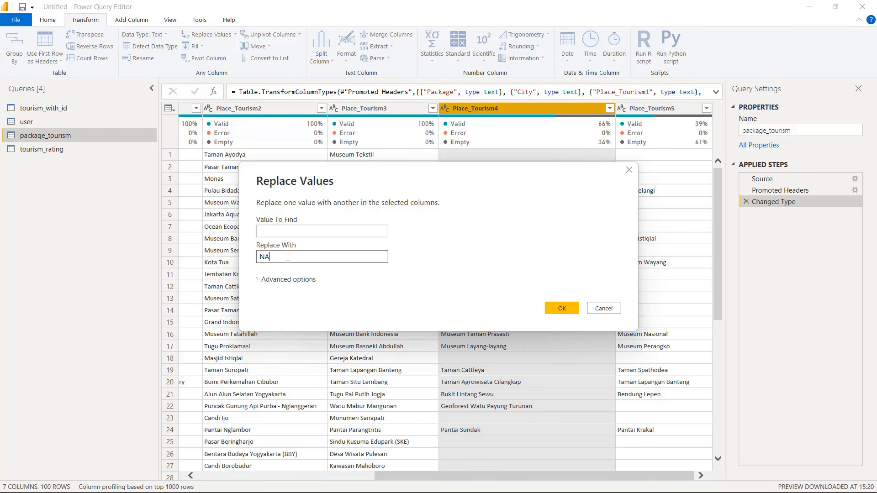
pyautogui.write('NA')
pyautogui.click(565, 313)
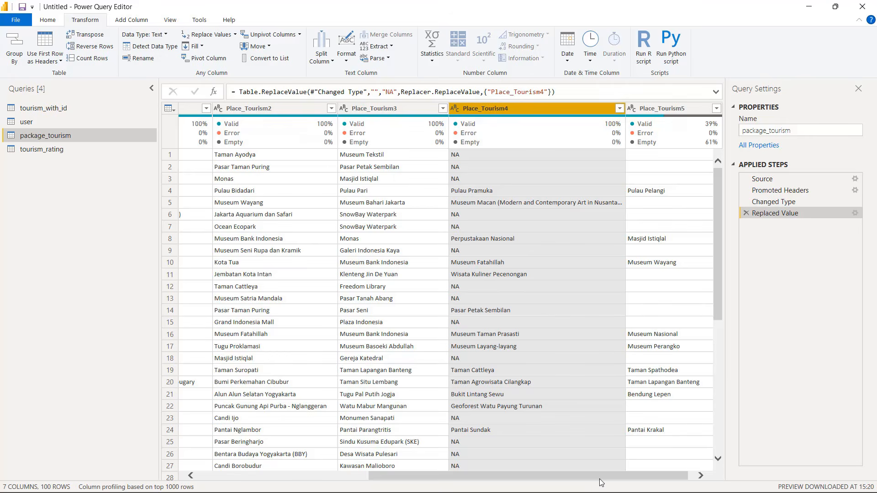
pyautogui.moveTo(599, 478); pyautogui.dragTo(662, 445)
# Replace the blank values in Place_Tourism5 with NA
pyautogui.click(655, 108)
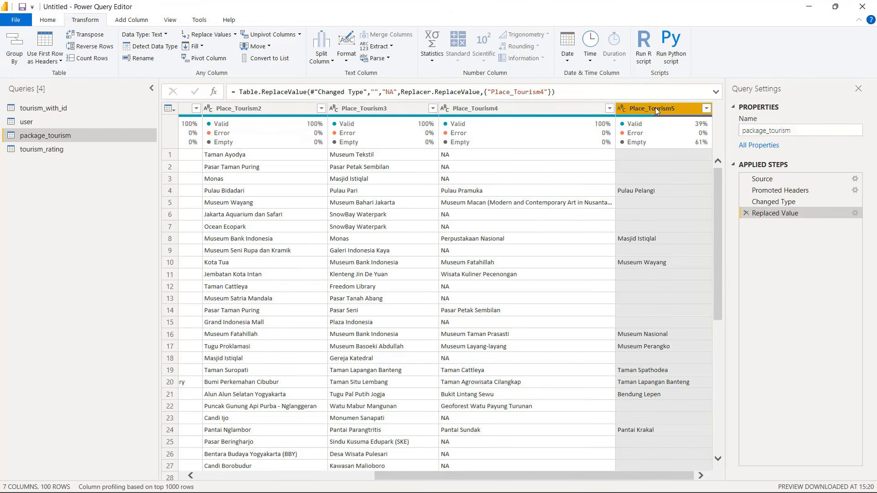
pyautogui.click(208, 35)
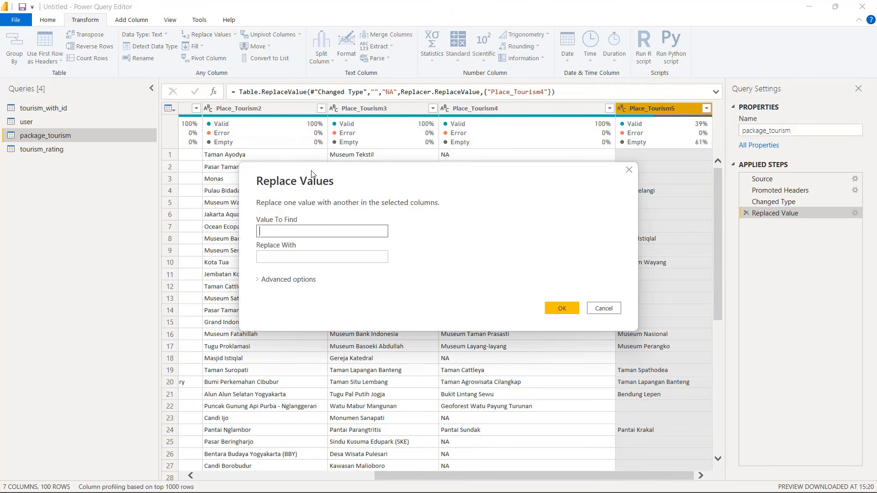
pyautogui.click(298, 258)
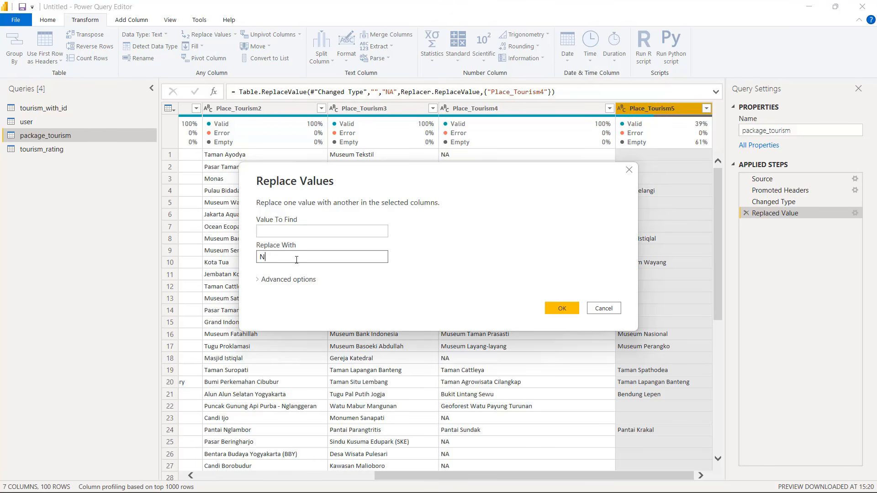
pyautogui.click(568, 312)
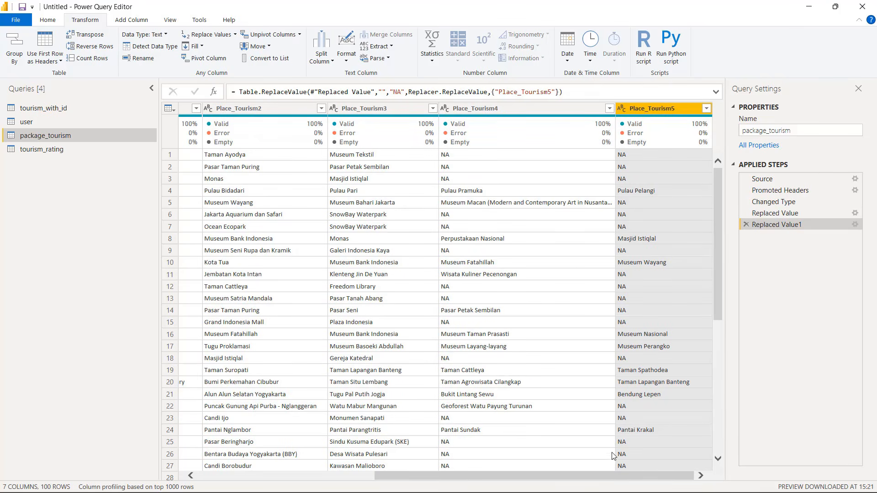
pyautogui.moveTo(606, 481); pyautogui.dragTo(414, 481)
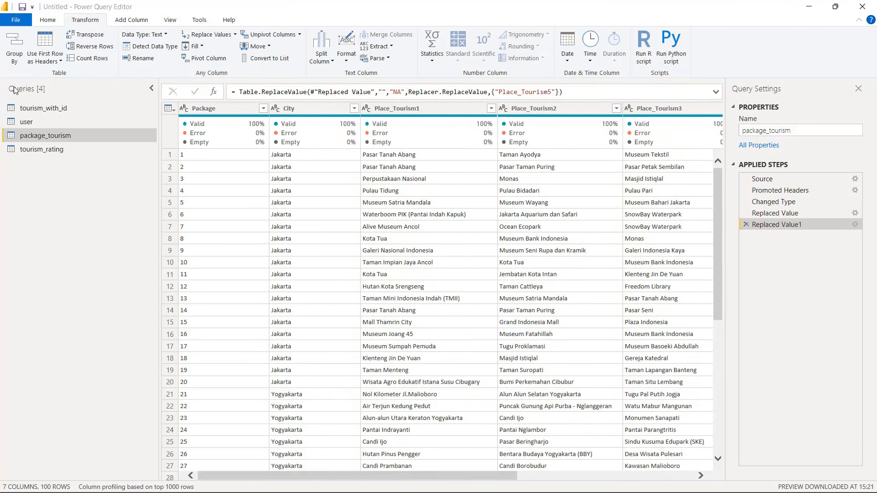
# In tourism_with_id, change Place_Id to Text, replacing the current conversion, then check Price's type options
pyautogui.click(57, 110)
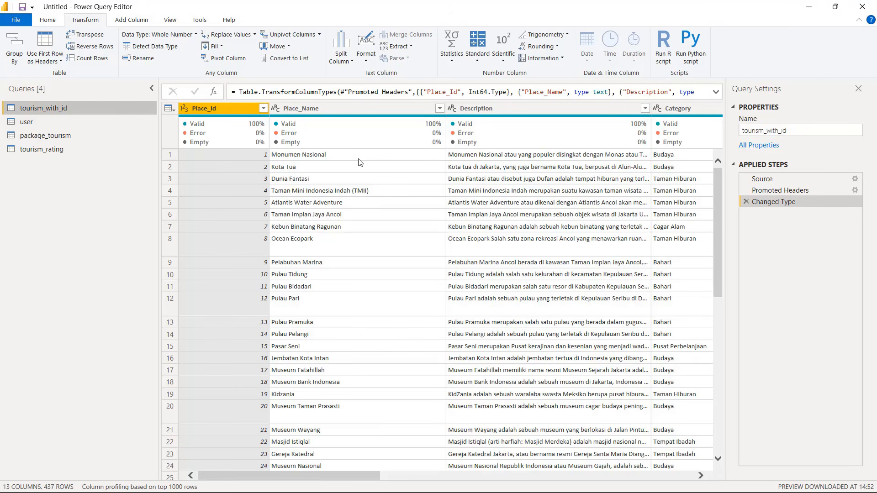
pyautogui.click(185, 109)
pyautogui.click(213, 234)
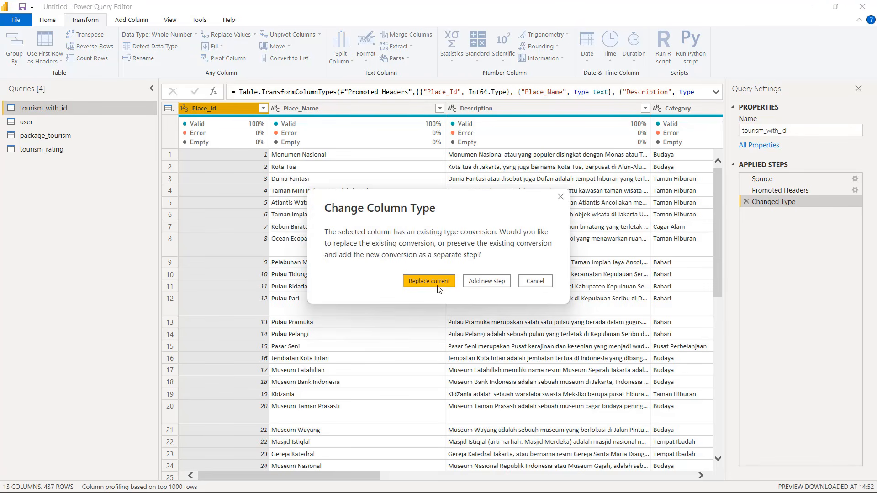
pyautogui.click(438, 290)
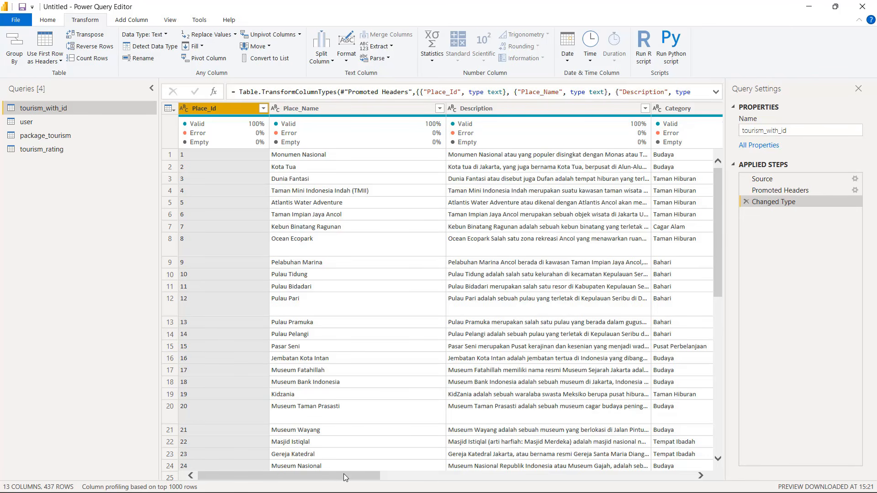
pyautogui.moveTo(344, 475); pyautogui.dragTo(422, 480)
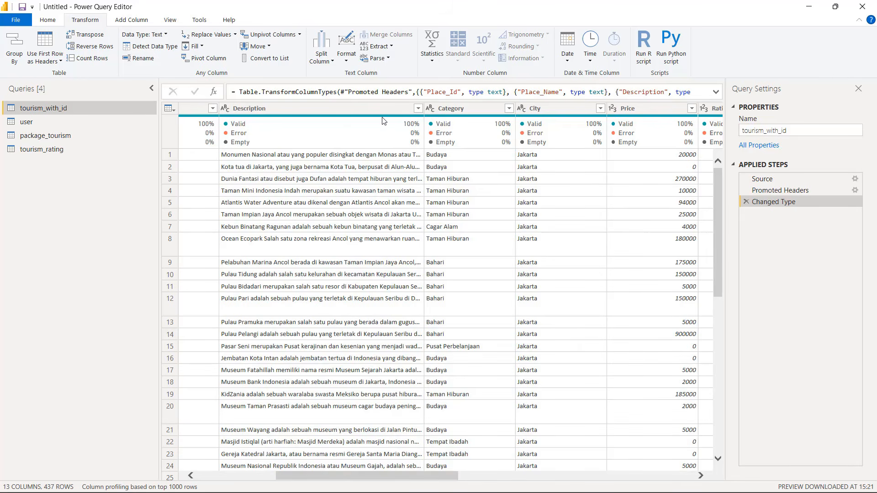
pyautogui.moveTo(436, 145)
pyautogui.moveTo(425, 477); pyautogui.dragTo(497, 479)
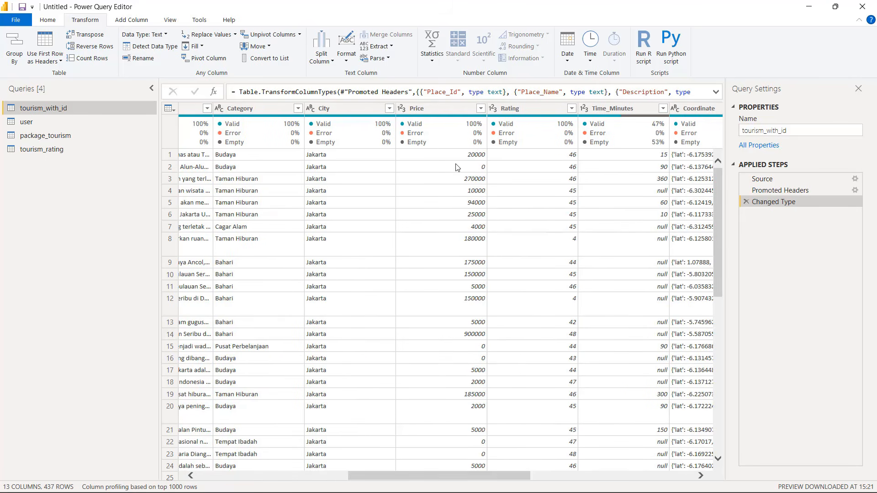
pyautogui.click(402, 111)
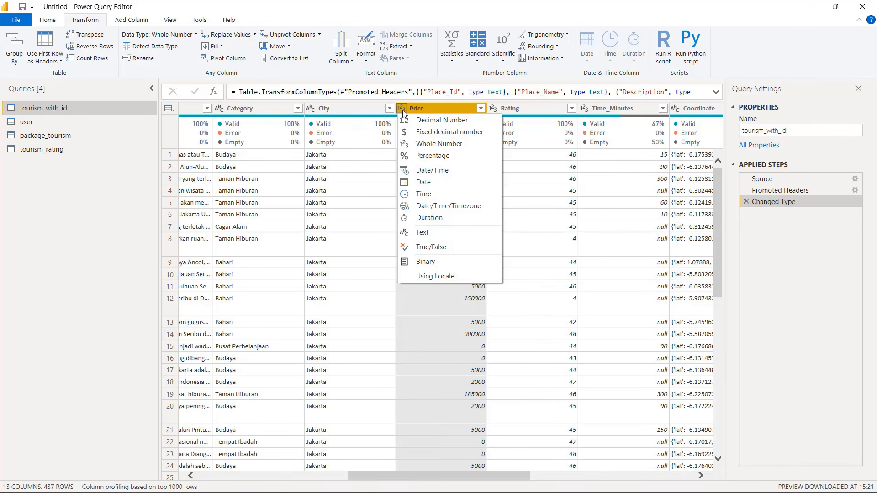
pyautogui.press('Escape')
pyautogui.click(431, 192)
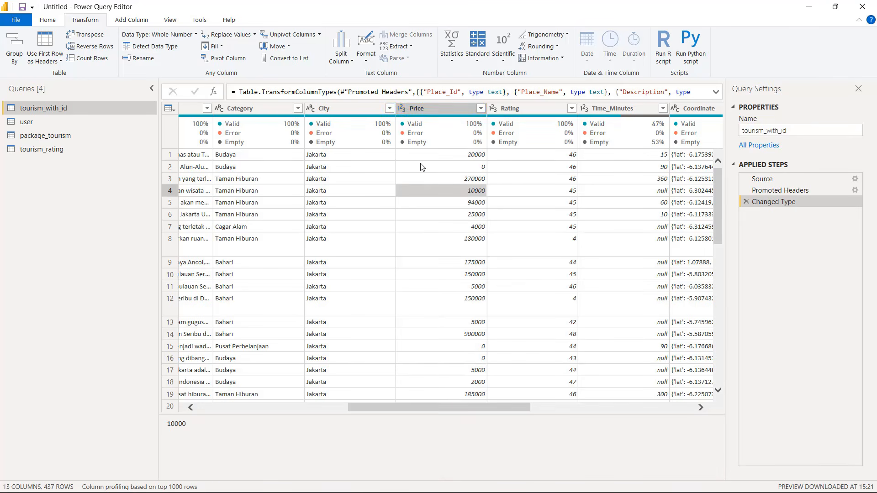
pyautogui.click(403, 109)
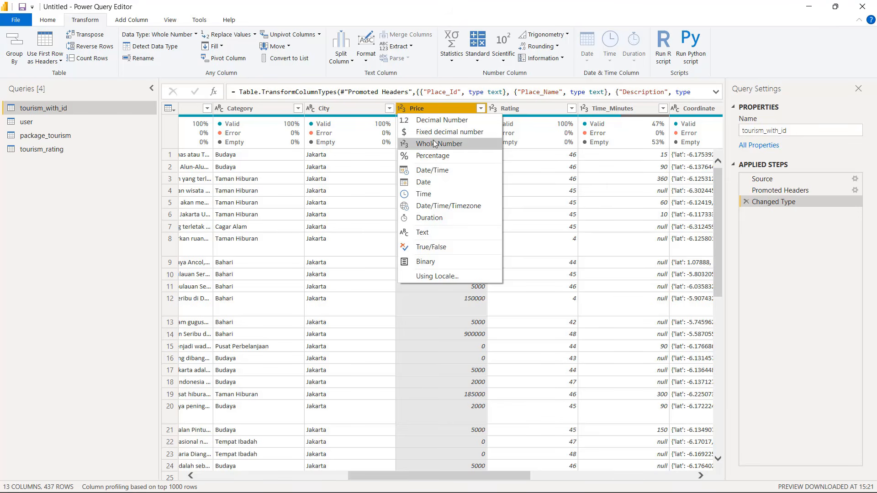
pyautogui.click(535, 178)
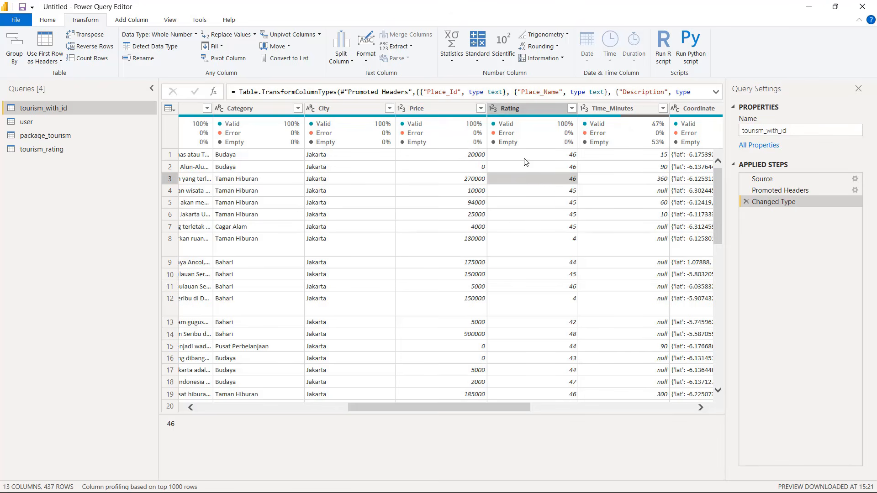
pyautogui.click(493, 110)
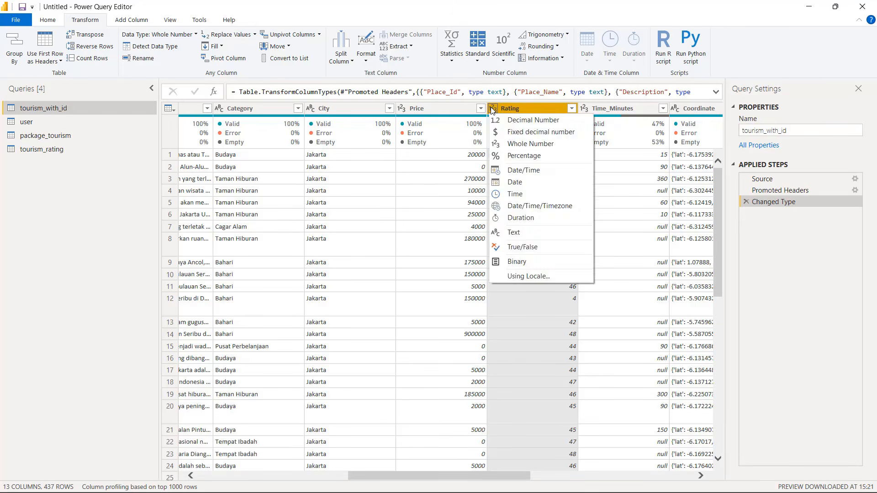
pyautogui.click(492, 110)
pyautogui.click(492, 109)
pyautogui.click(635, 186)
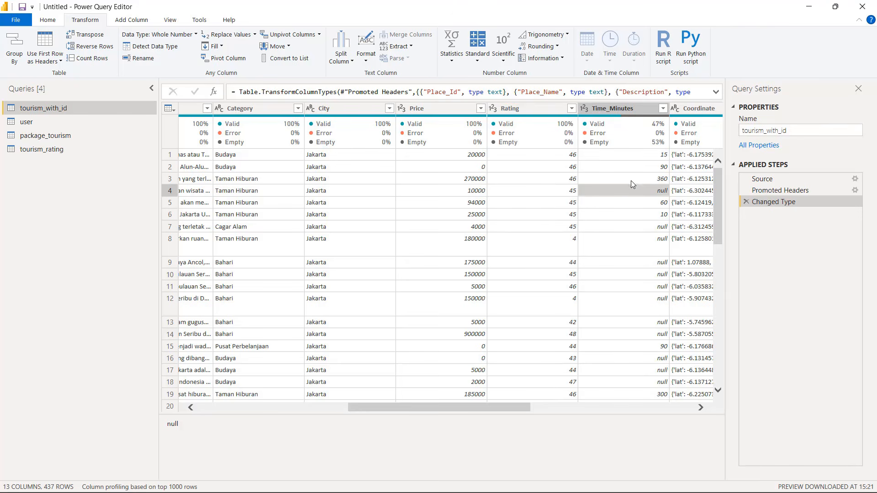
pyautogui.moveTo(506, 408); pyautogui.dragTo(569, 413)
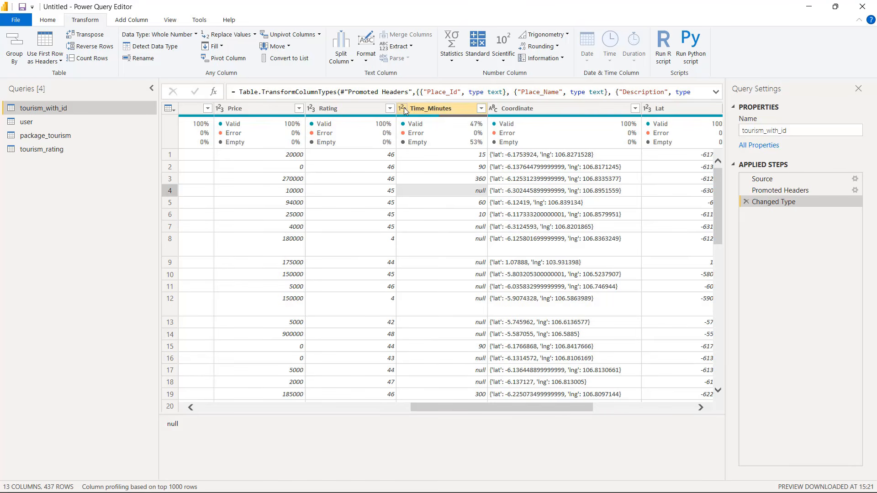
pyautogui.click(431, 108)
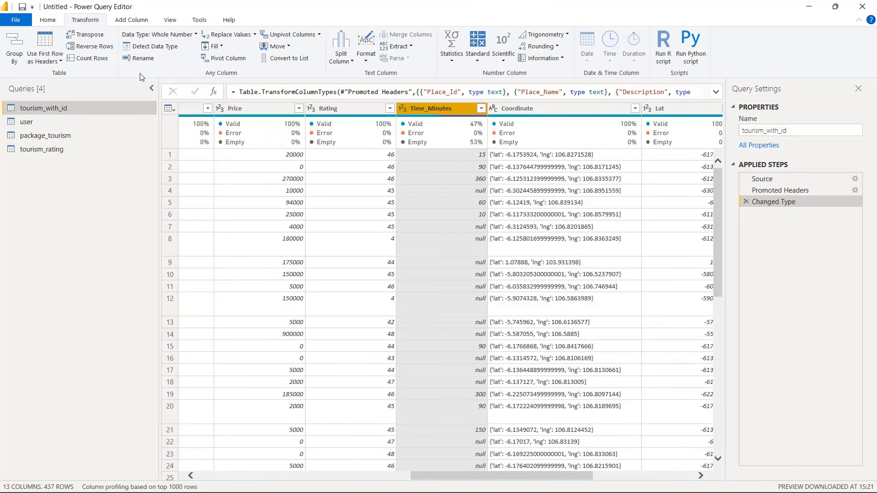
pyautogui.click(215, 40)
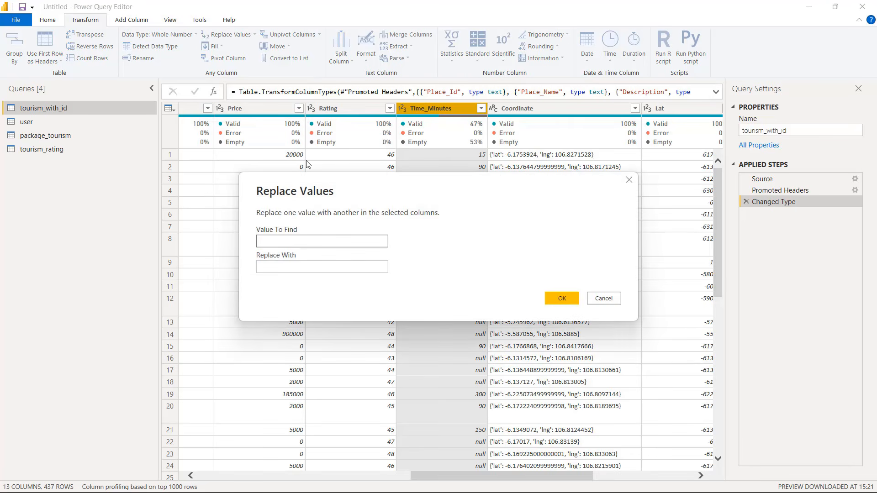
# Replace null with 0 throughout the Time_Minutes column
pyautogui.write('null')
pyautogui.click(283, 267)
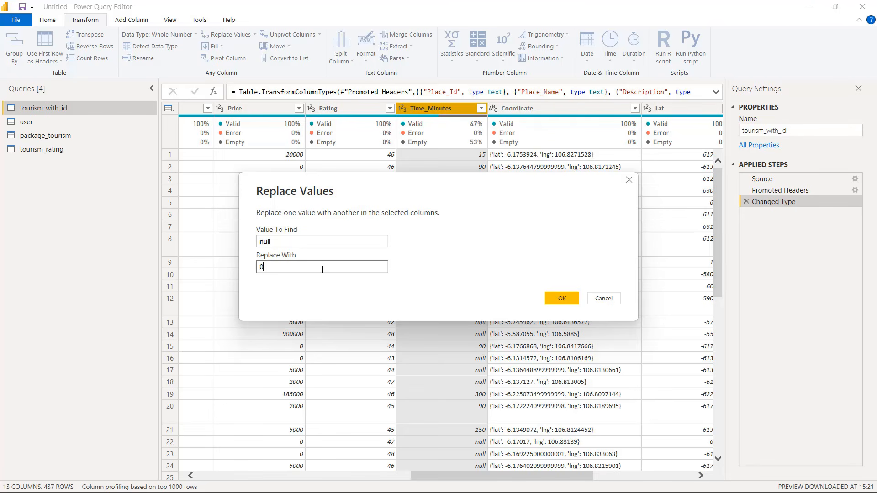
pyautogui.click(567, 299)
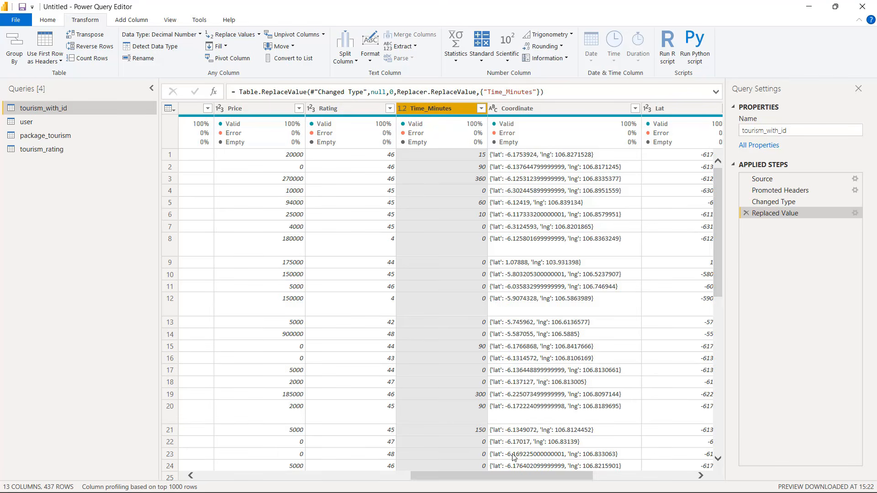
pyautogui.moveTo(515, 478); pyautogui.dragTo(564, 485)
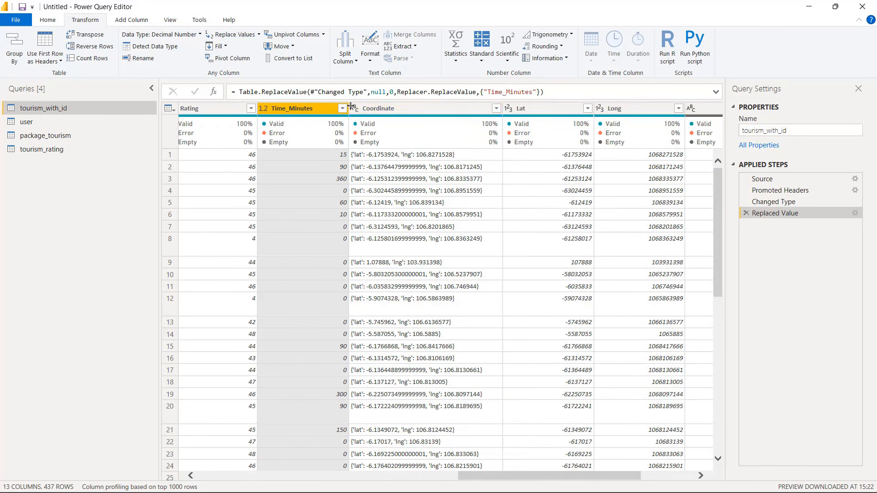
# Check the Lat column's data type options, leaving its type unchanged
pyautogui.click(510, 110)
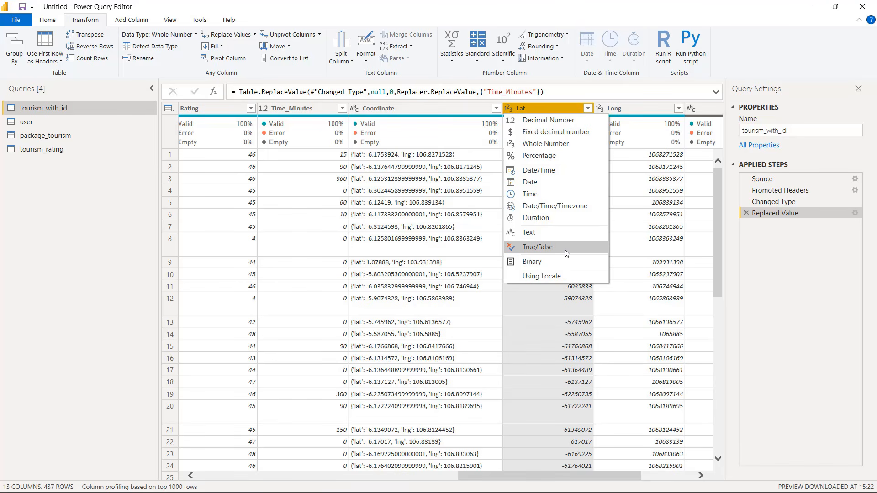
pyautogui.click(571, 110)
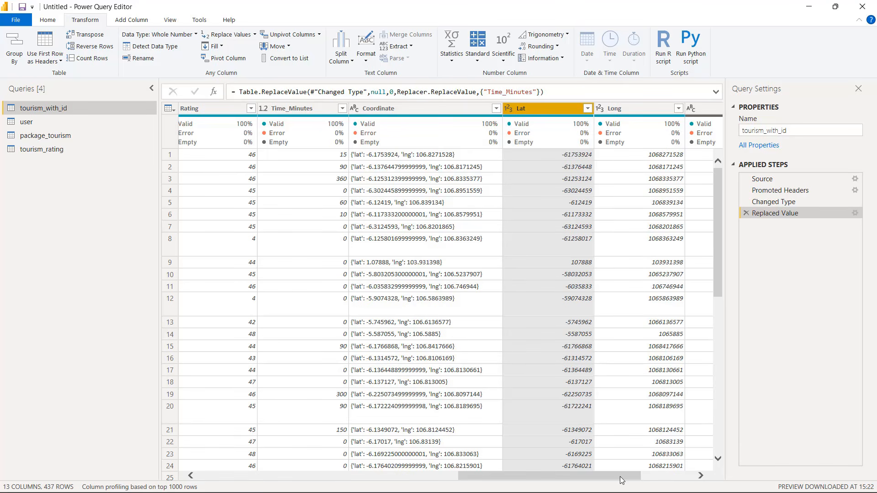
pyautogui.moveTo(620, 478); pyautogui.dragTo(681, 483)
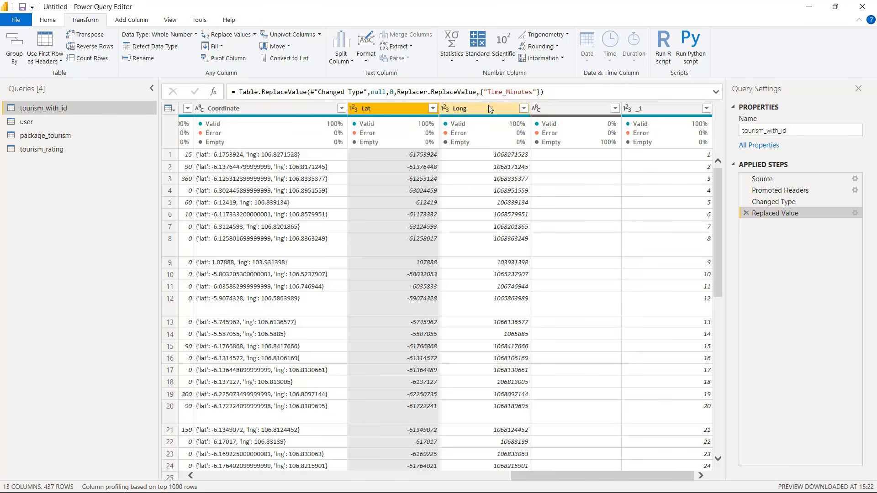
# Remove the empty unnamed column and the _1 column from tourism_with_id
pyautogui.click(557, 110)
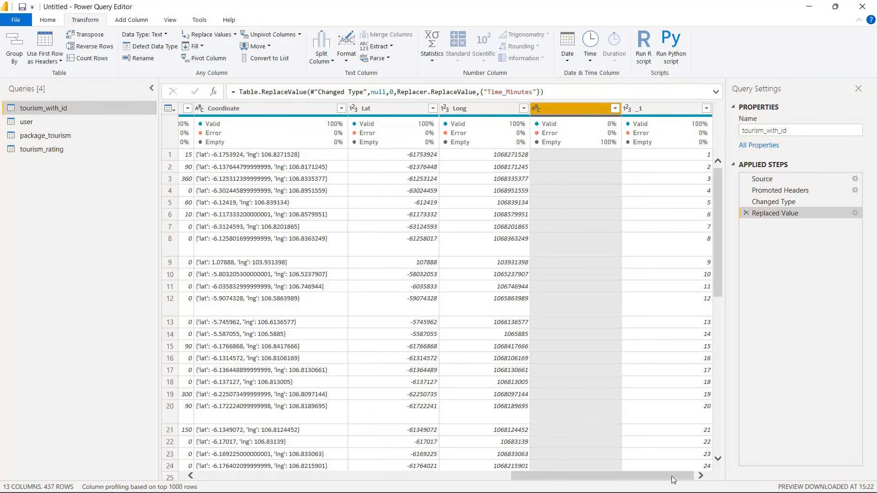
pyautogui.rightClick(567, 108)
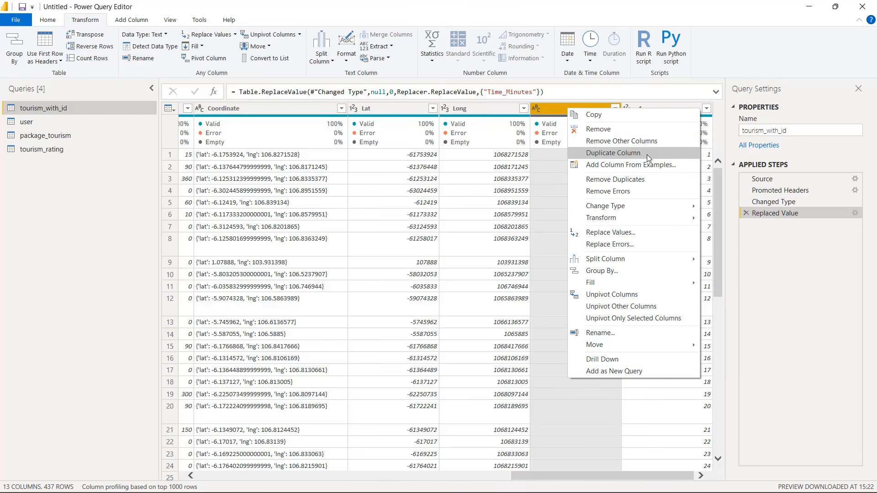
pyautogui.click(651, 131)
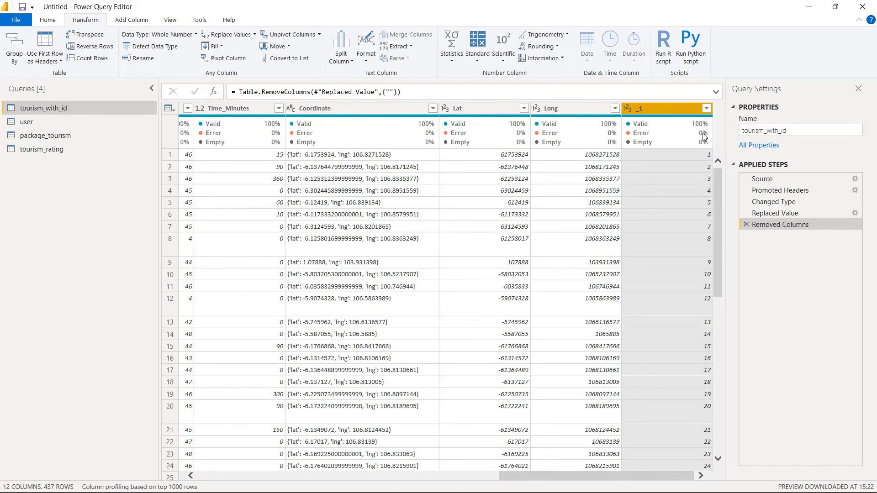
pyautogui.moveTo(706, 141)
pyautogui.rightClick(665, 109)
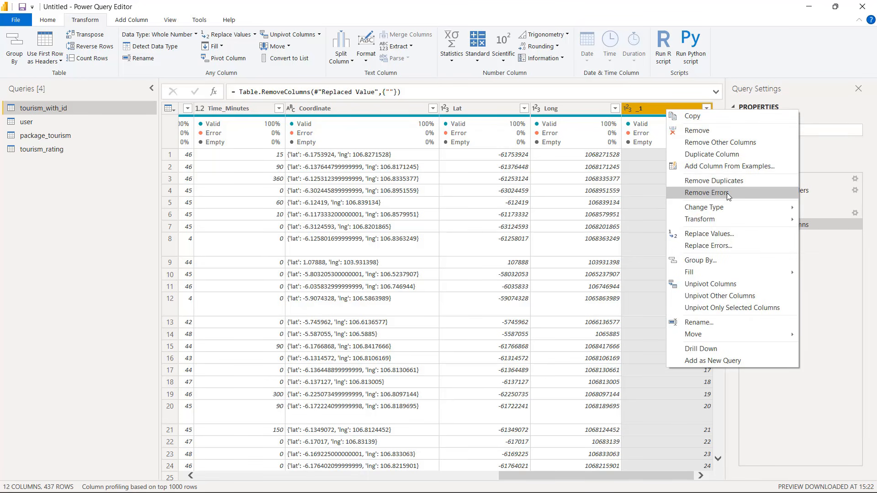
pyautogui.click(742, 133)
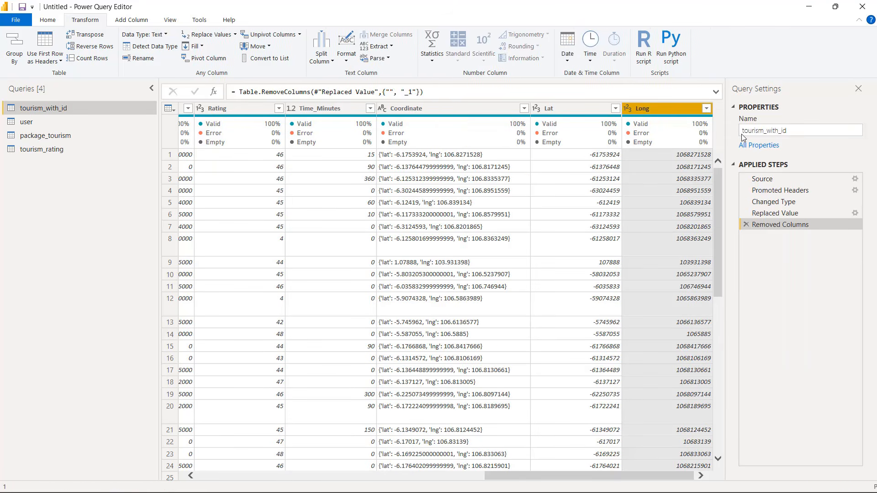
# Set User_Id to Text in the user query, replacing the existing conversion, then reopen package_tourism
pyautogui.click(50, 123)
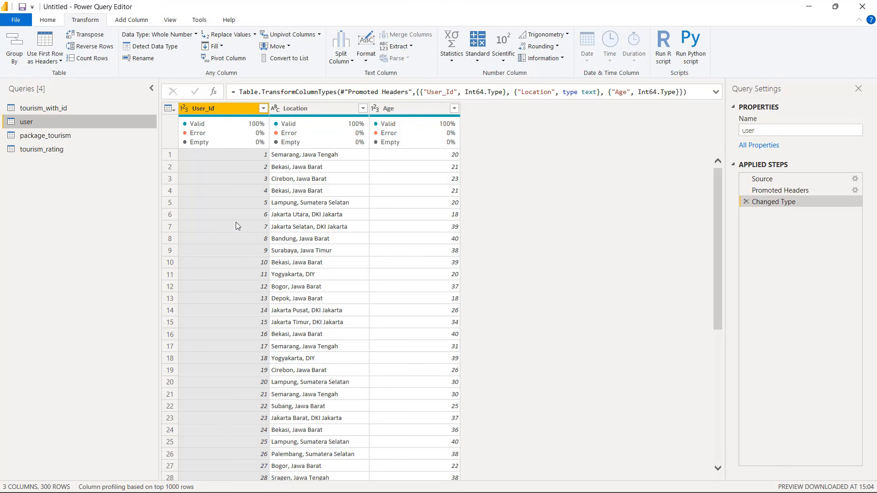
pyautogui.click(184, 108)
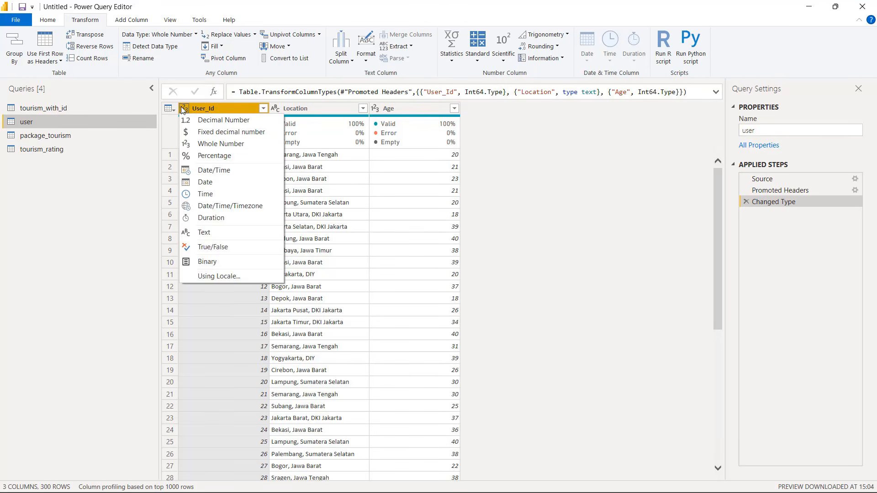
pyautogui.click(224, 234)
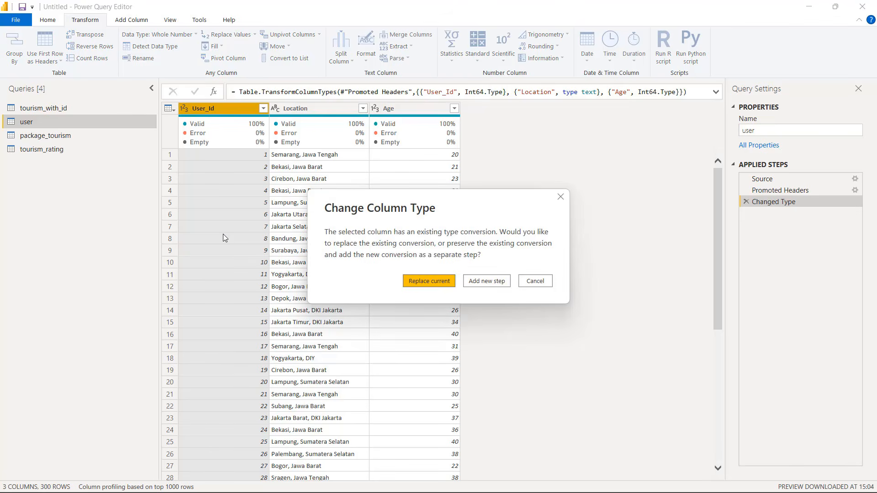
pyautogui.click(437, 281)
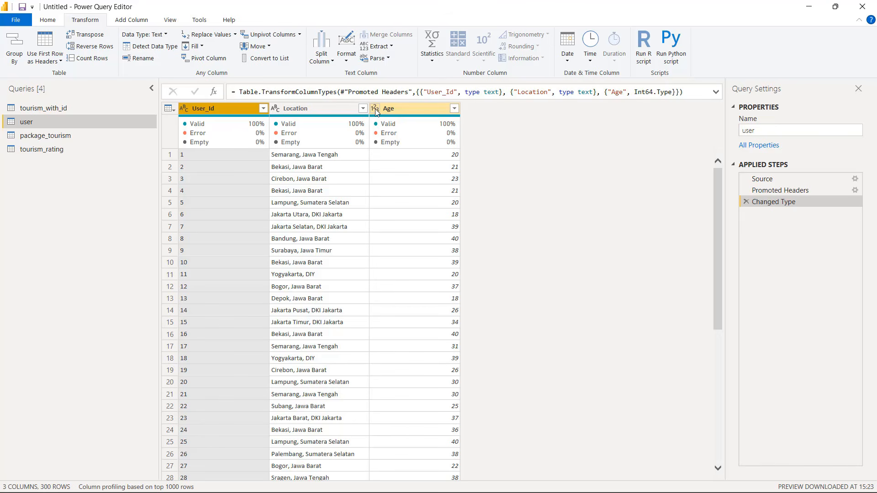
pyautogui.click(59, 136)
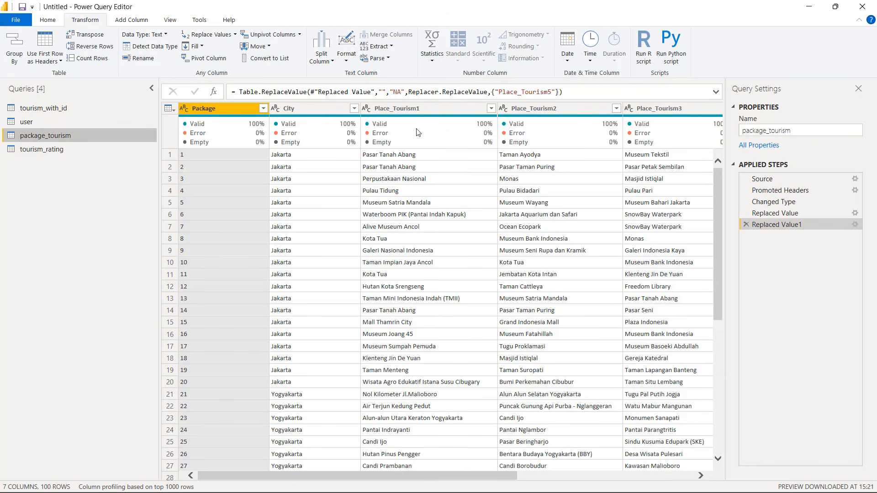
# In tourism_rating, change User_Id and Place_Id to Text, replacing the existing type conversion each time
pyautogui.click(43, 150)
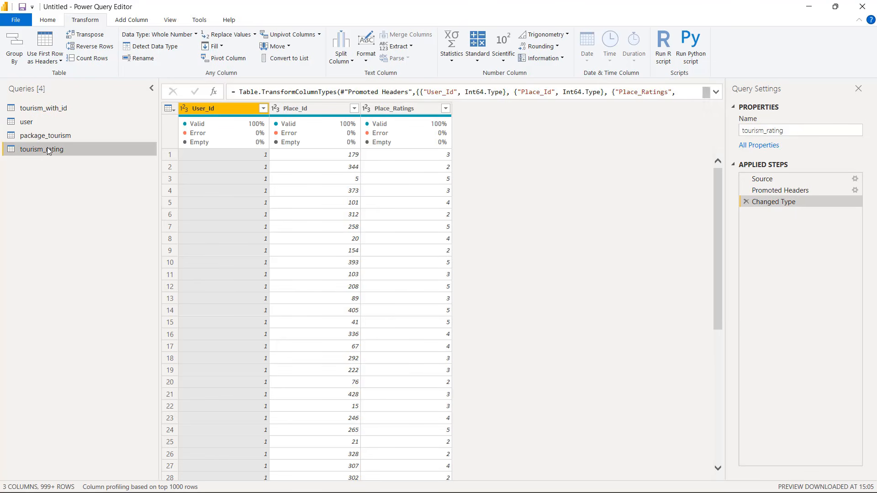
pyautogui.click(185, 109)
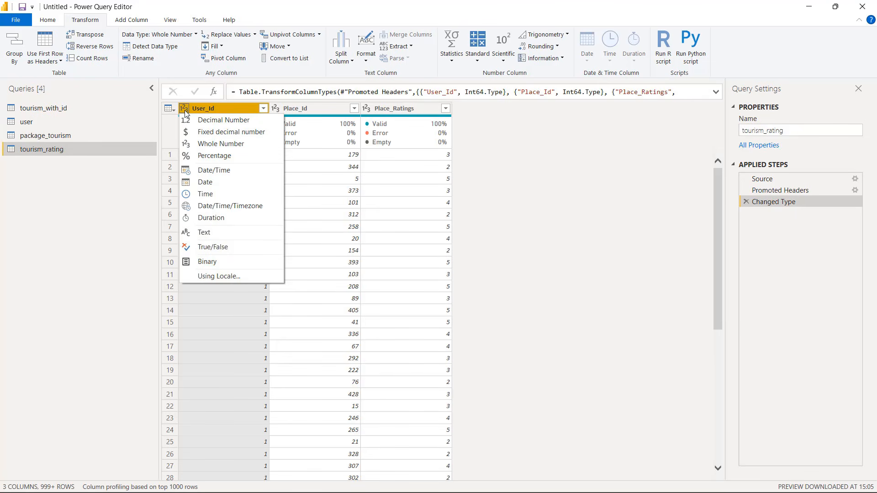
pyautogui.click(204, 233)
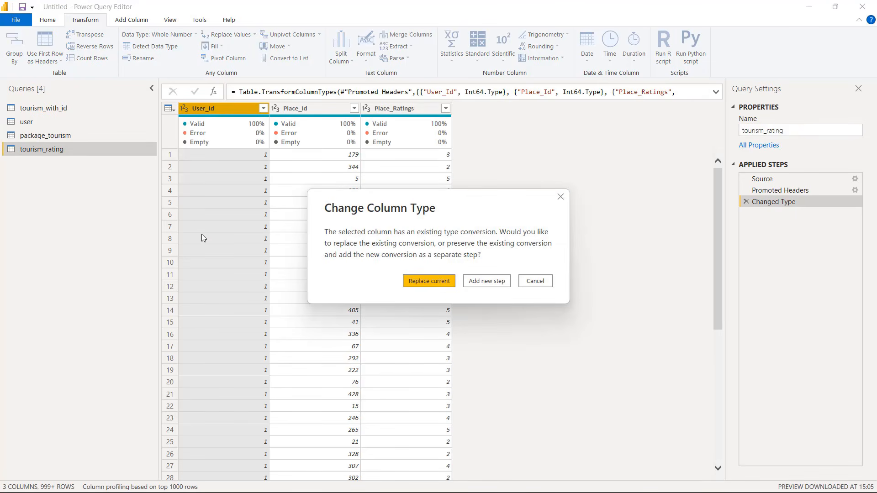
pyautogui.click(430, 280)
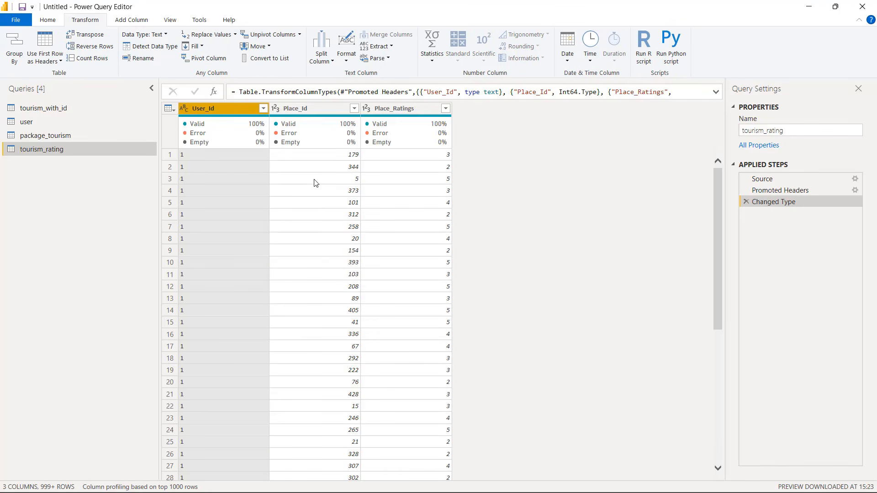
pyautogui.click(276, 109)
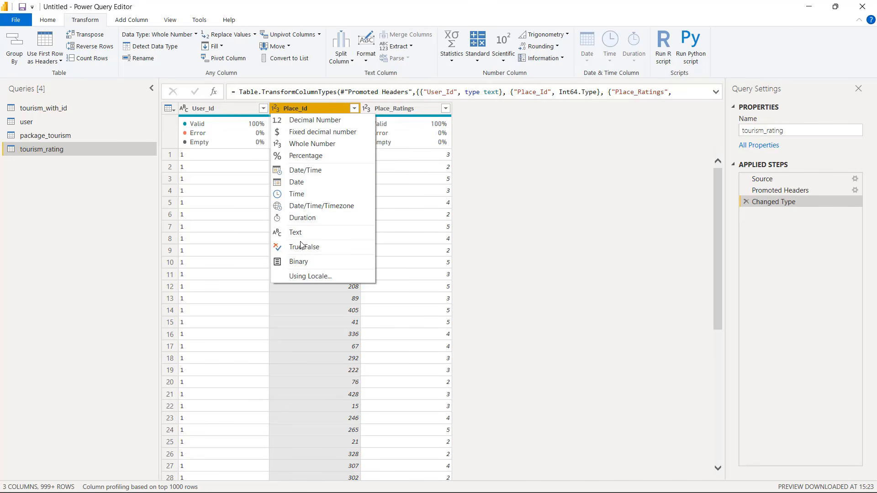
pyautogui.click(303, 232)
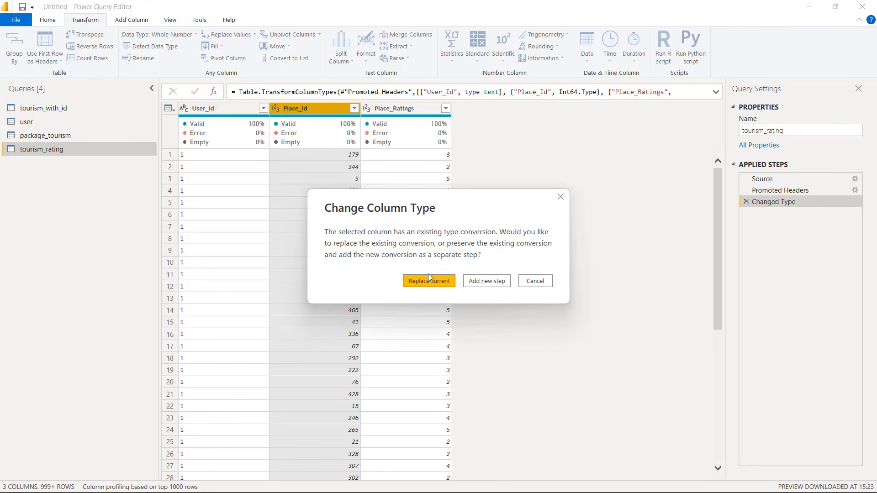
pyautogui.click(429, 282)
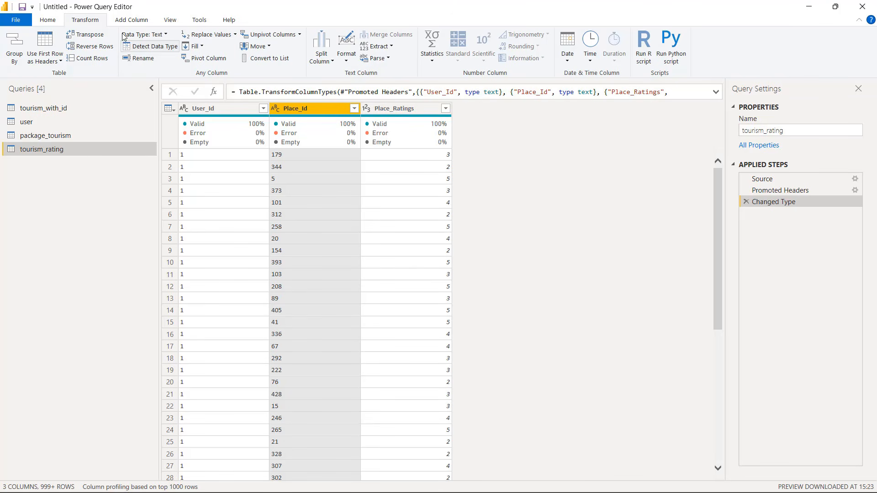
# Use Close & Apply from the Home tab to load the edited queries into the model
pyautogui.click(51, 20)
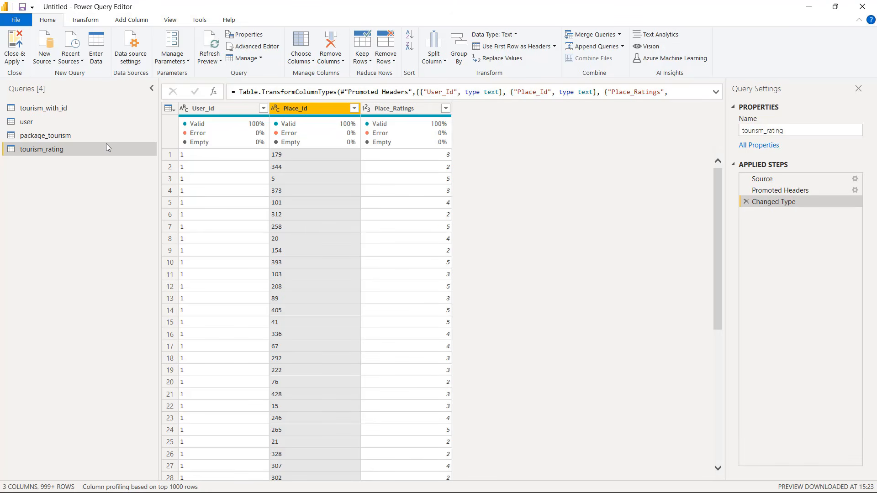
pyautogui.click(15, 61)
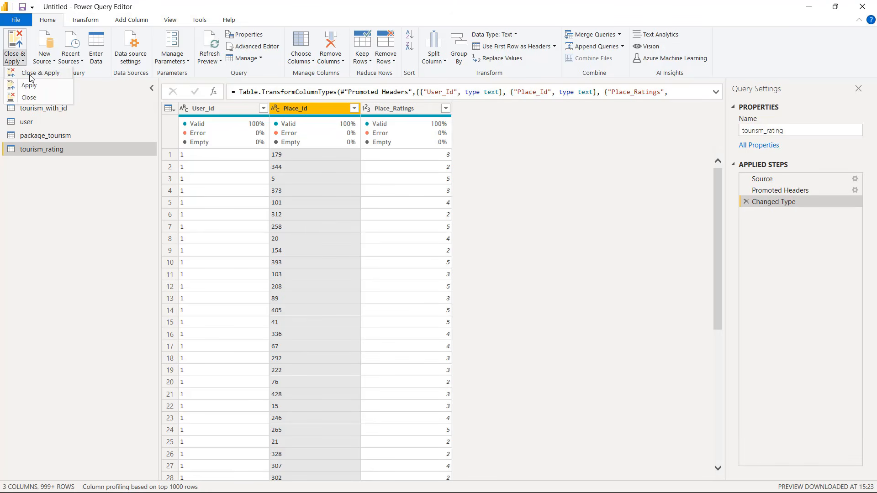
pyautogui.click(29, 74)
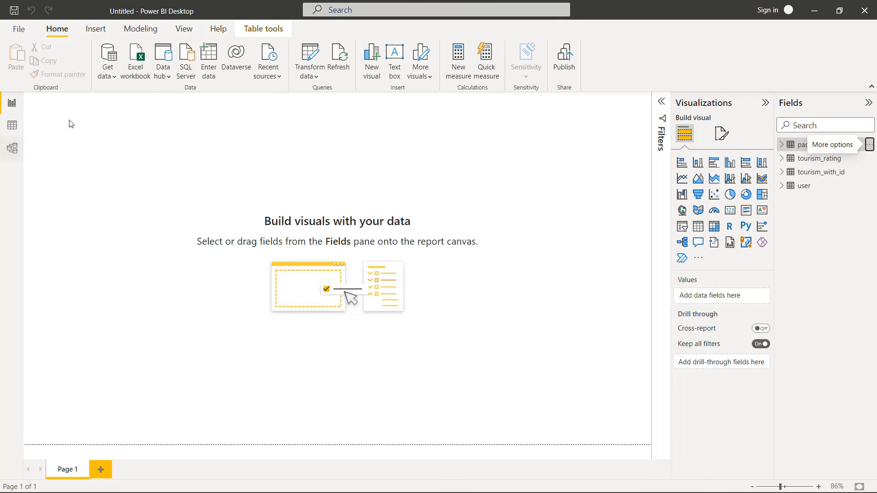
# In Data view, review package_tourism's Package, City and Place_Tourism1 to Place_Tourism3 columns
pyautogui.click(11, 128)
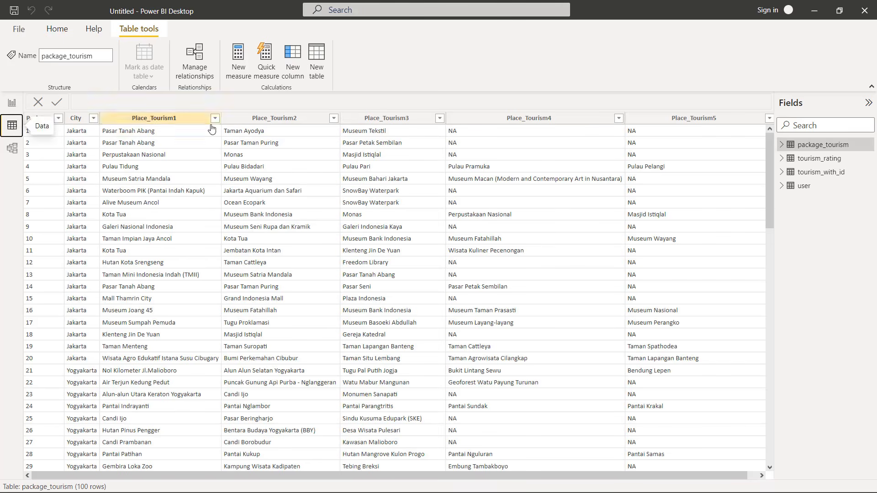
pyautogui.click(37, 120)
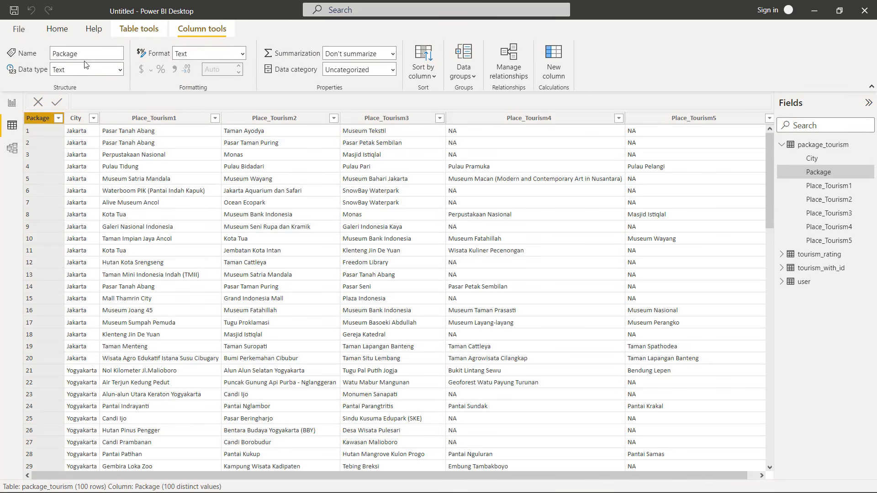
pyautogui.click(77, 119)
pyautogui.click(132, 120)
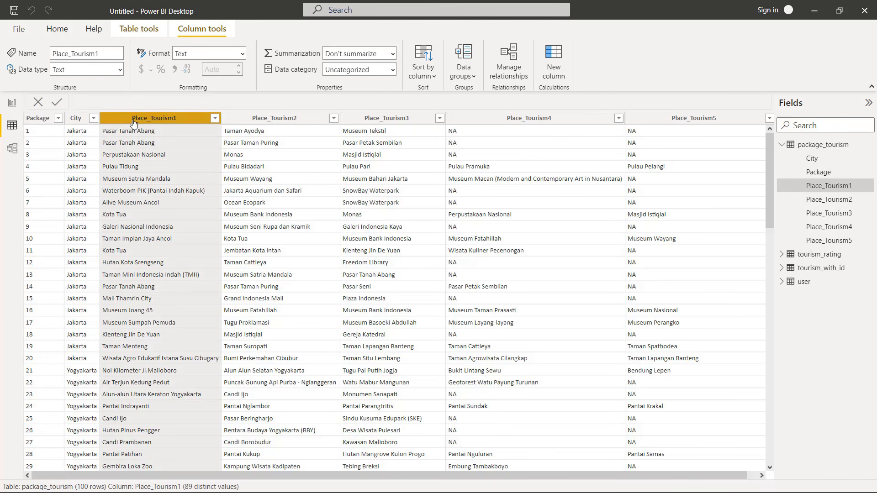
pyautogui.click(272, 121)
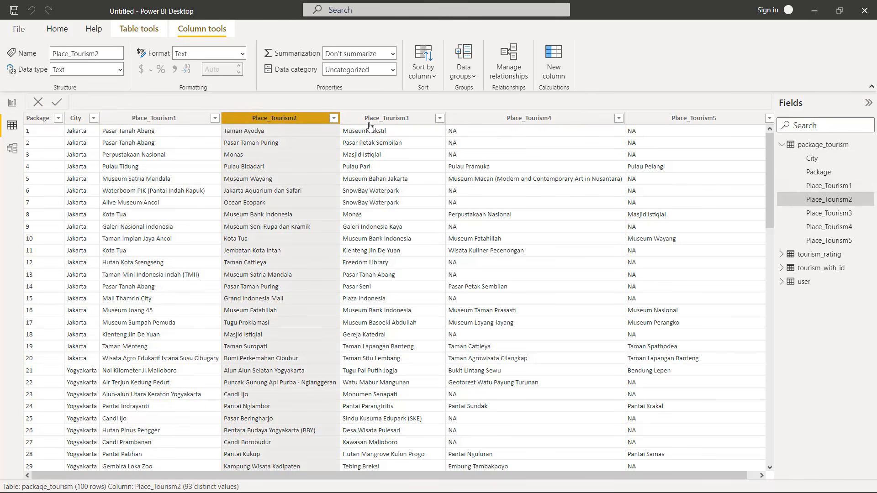
pyautogui.click(394, 124)
pyautogui.moveTo(567, 476); pyautogui.dragTo(589, 478)
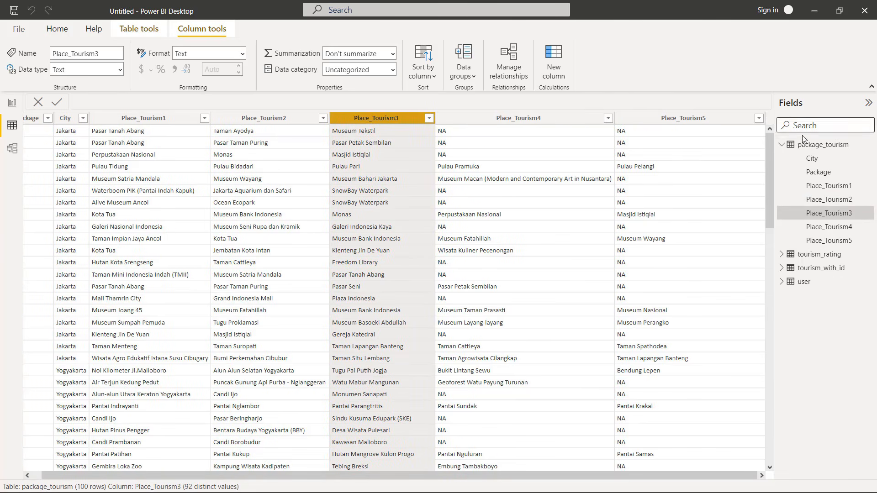
# Show tourism_rating and review its User_Id, Place_Id and Place_Ratings columns
pyautogui.click(789, 146)
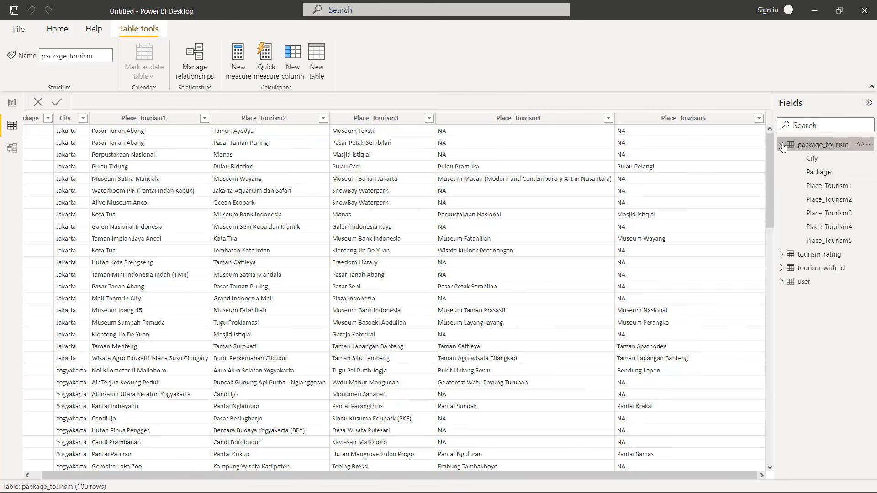
pyautogui.click(782, 144)
pyautogui.click(811, 159)
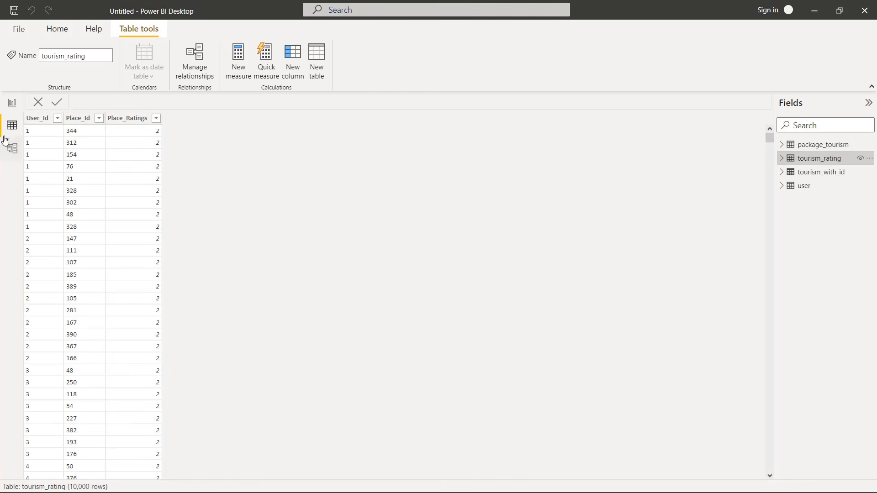
pyautogui.click(36, 123)
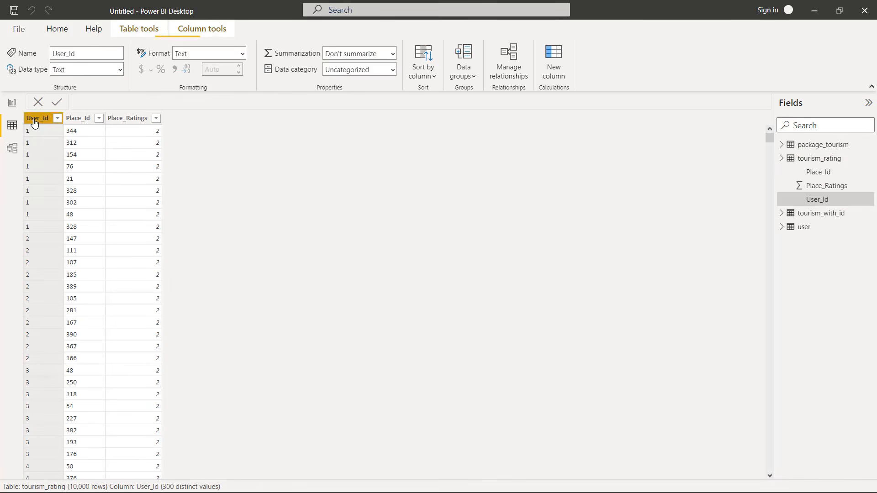
pyautogui.click(76, 122)
pyautogui.click(125, 122)
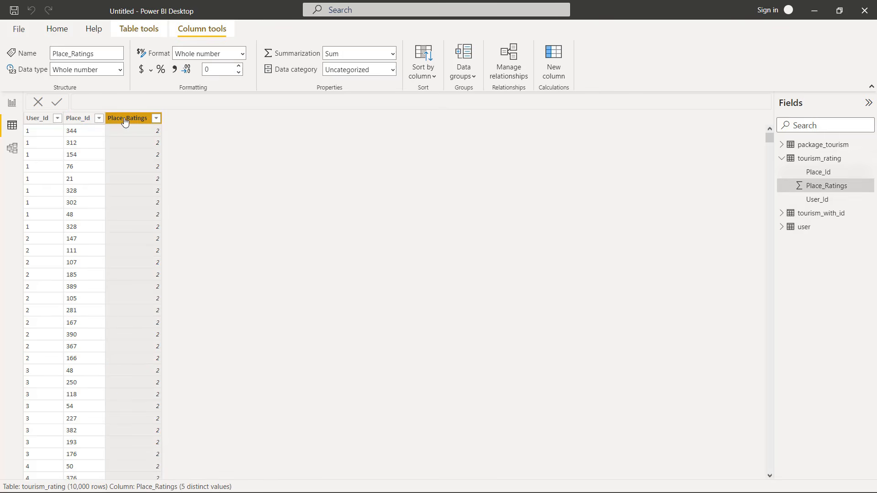
pyautogui.click(781, 159)
# Show tourism_with_id and review Place_Id, Place_Name, Description, Category and Time_Minutes columns
pyautogui.click(807, 172)
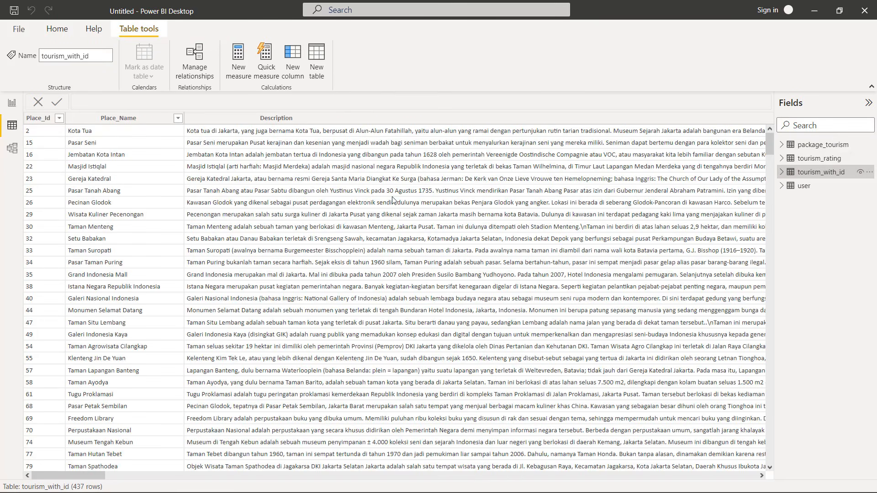
pyautogui.click(40, 118)
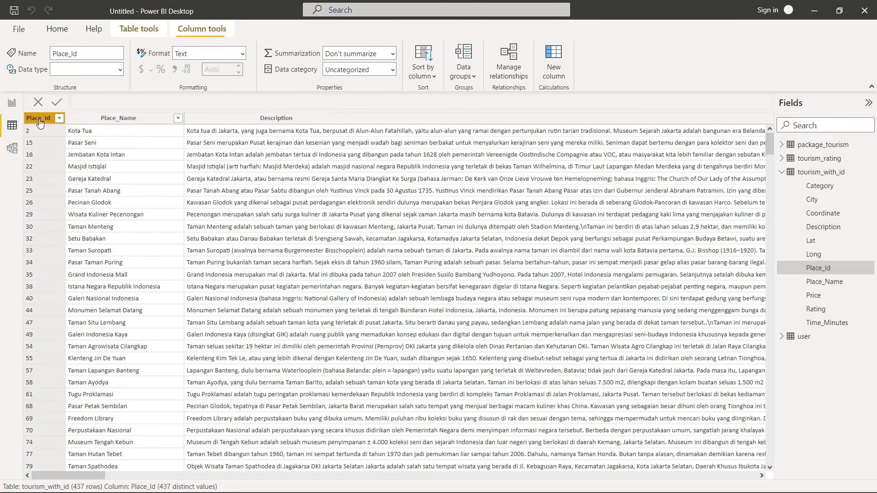
pyautogui.click(109, 119)
pyautogui.moveTo(96, 476)
pyautogui.mouseDown()
pyautogui.moveTo(139, 474)
pyautogui.moveTo(89, 475)
pyautogui.mouseUp()
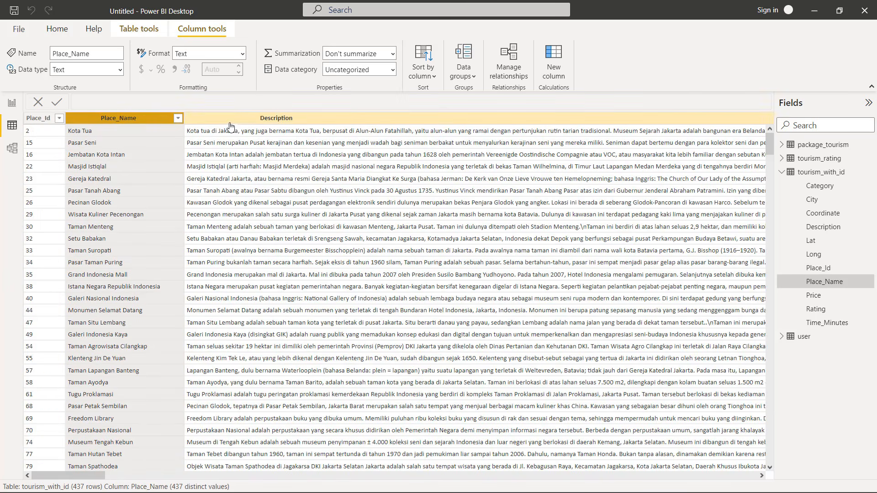
pyautogui.click(279, 119)
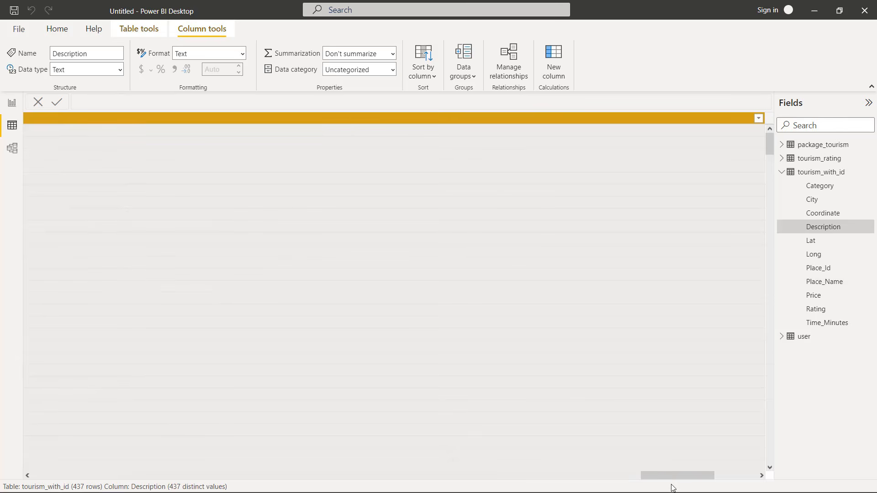
pyautogui.moveTo(674, 475); pyautogui.dragTo(732, 481)
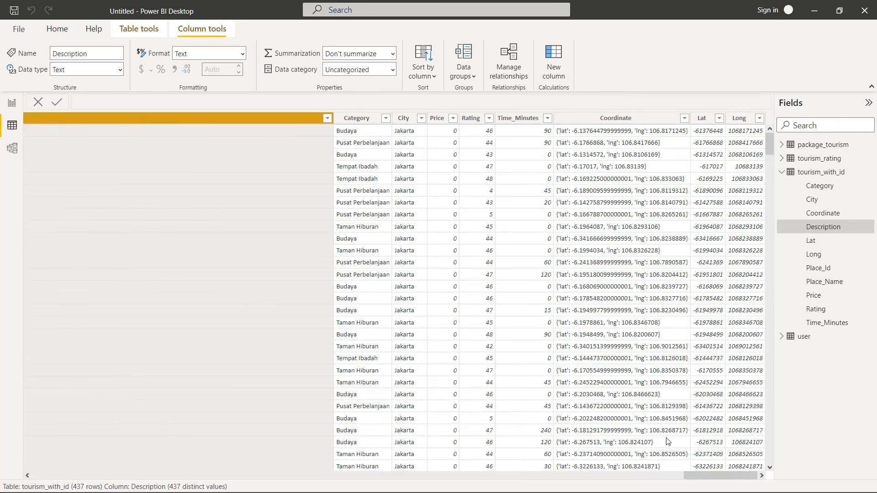
pyautogui.click(363, 119)
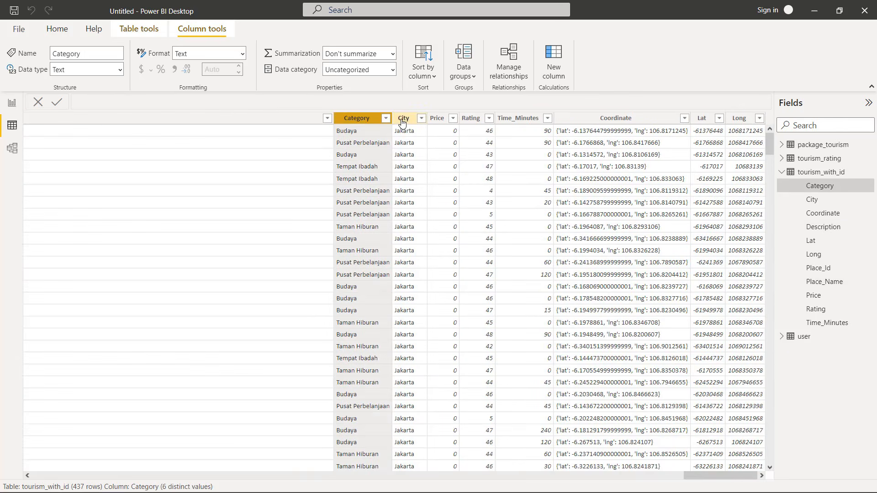
pyautogui.click(520, 121)
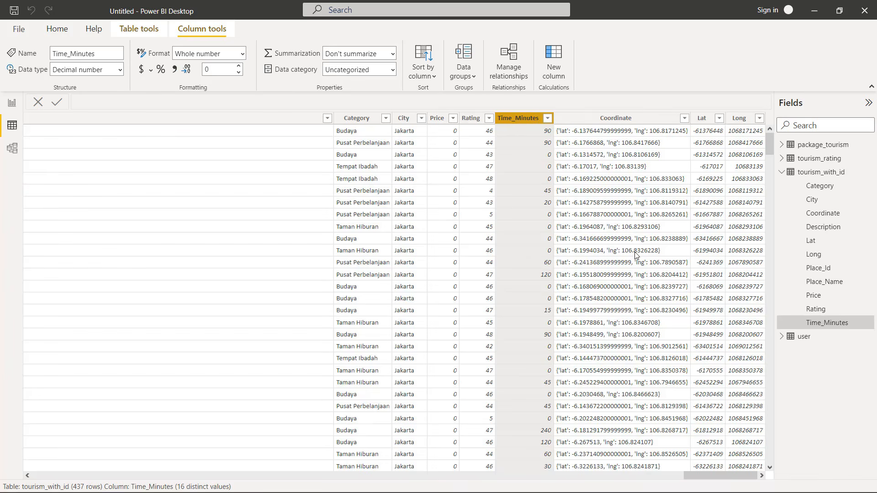
# Make the Lat column a decimal number with the Latitude data category
pyautogui.click(702, 119)
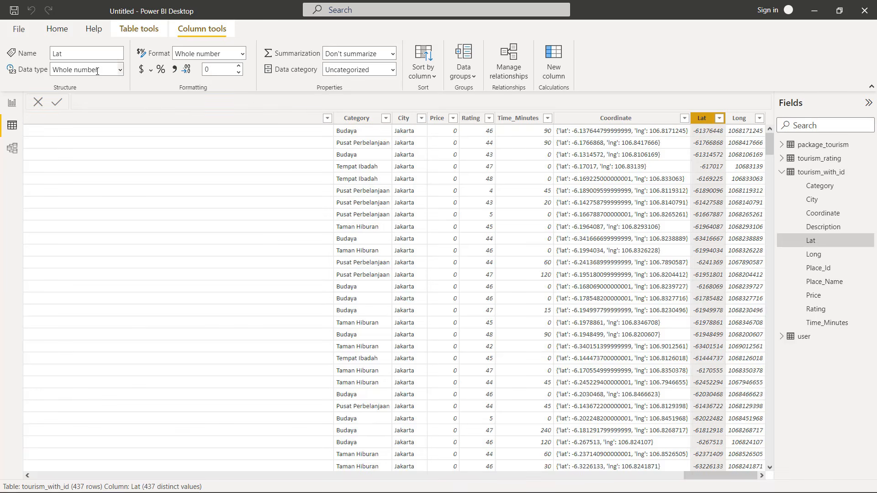
pyautogui.click(116, 69)
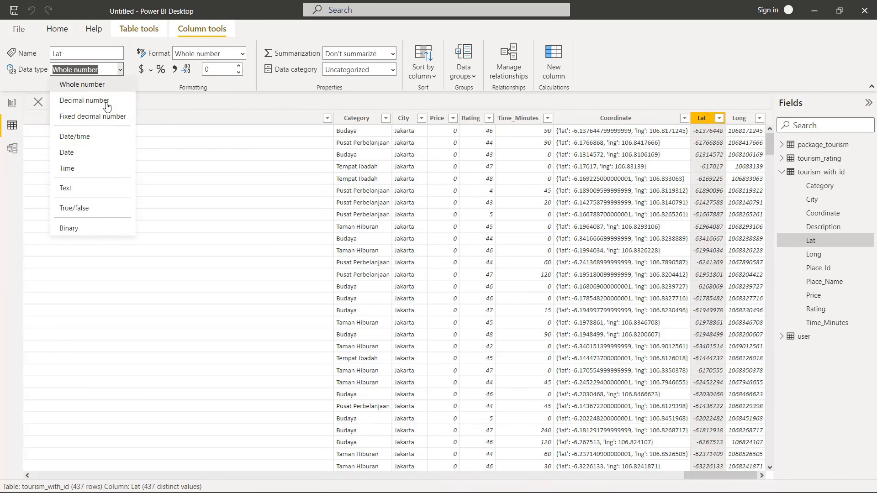
pyautogui.click(109, 102)
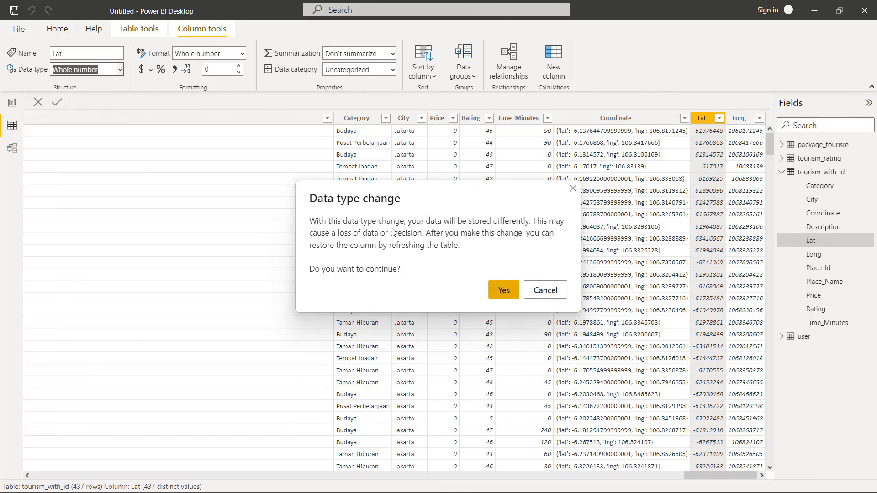
pyautogui.click(503, 291)
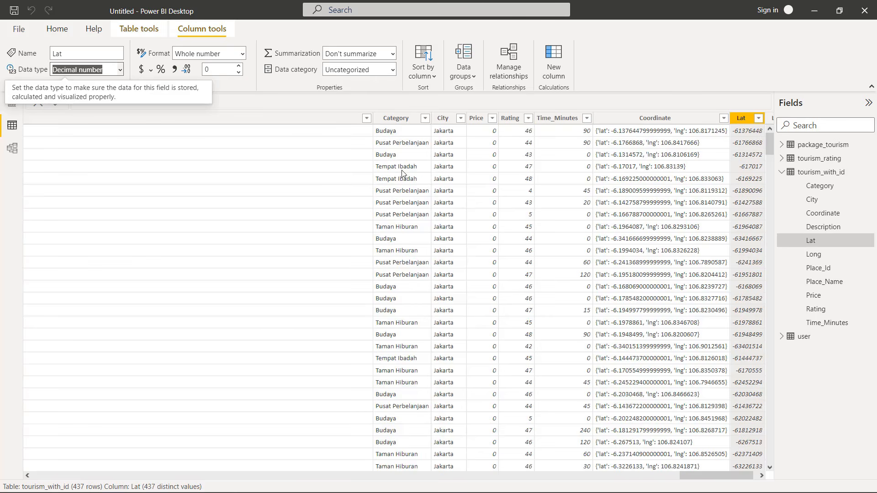
pyautogui.click(393, 70)
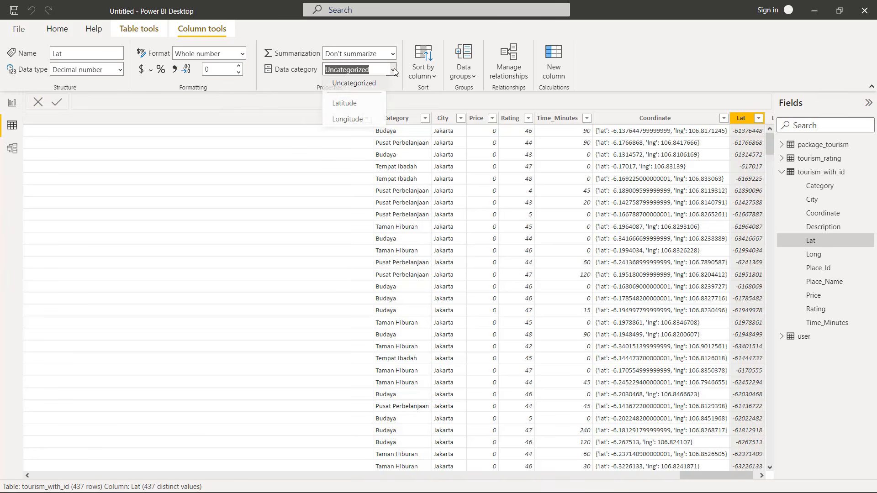
pyautogui.click(370, 104)
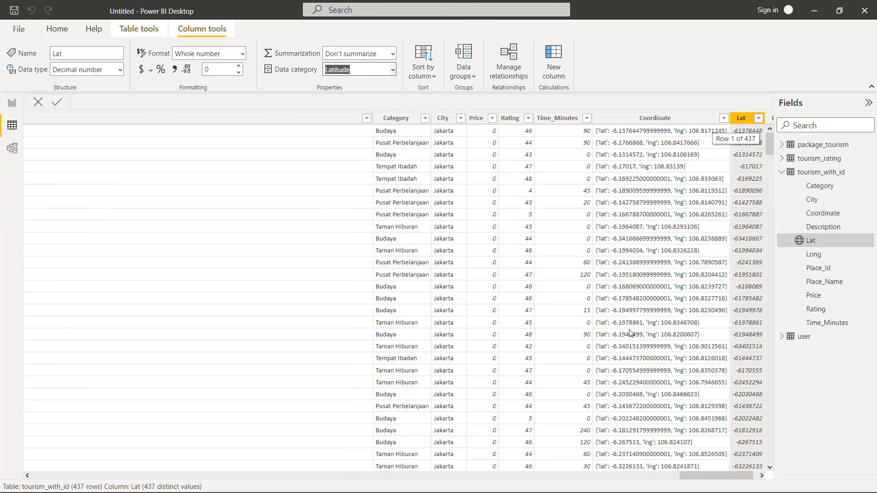
# Make the Long column a decimal number with the Longitude data category
pyautogui.click(762, 475)
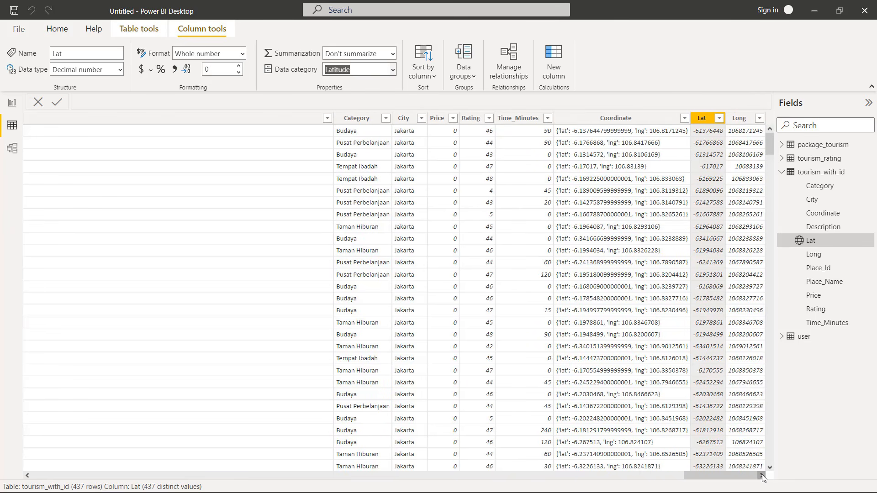
pyautogui.click(739, 118)
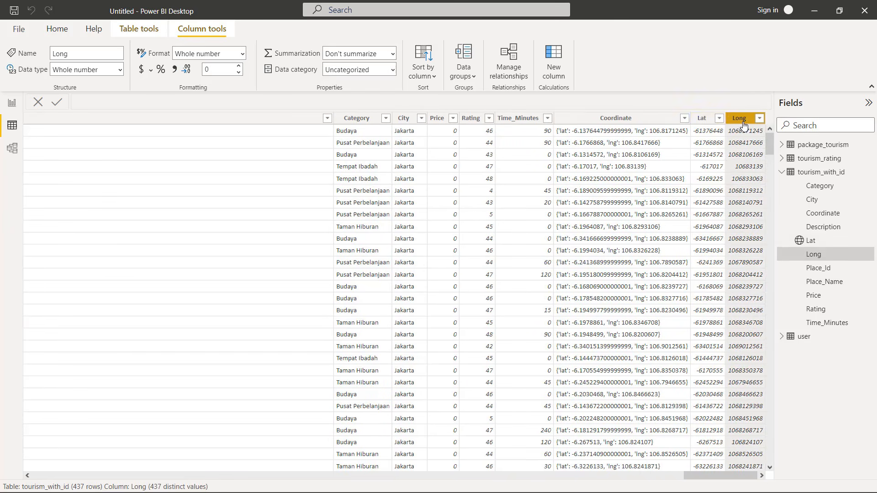
pyautogui.click(123, 71)
pyautogui.click(105, 99)
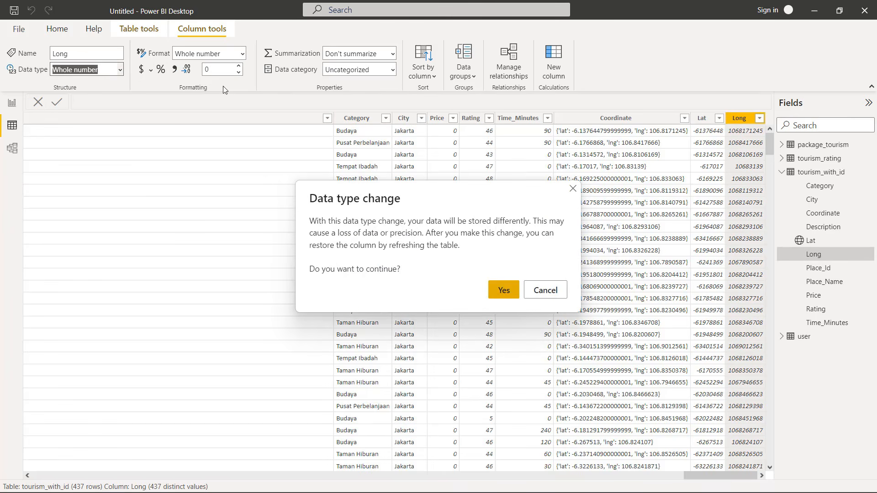
pyautogui.click(503, 290)
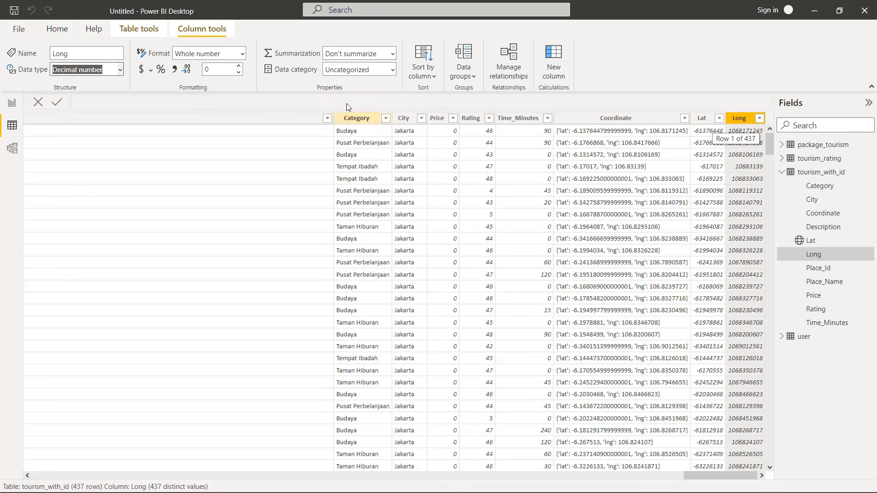
pyautogui.click(392, 71)
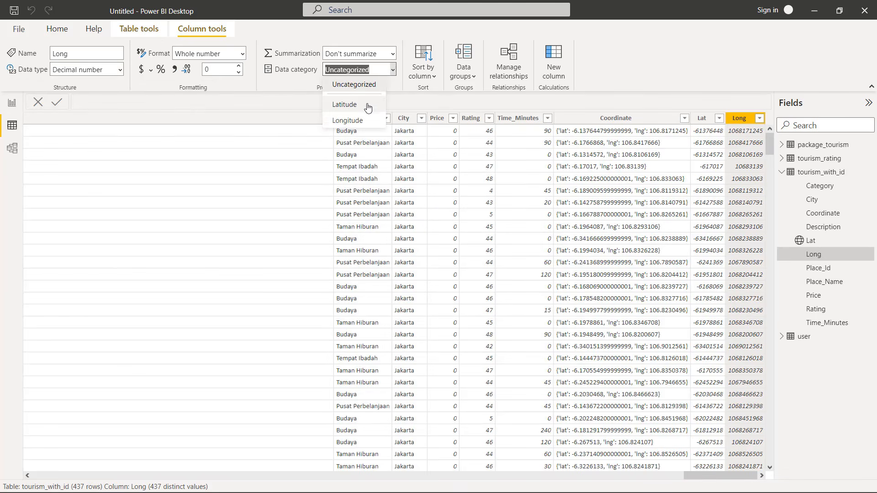
pyautogui.click(355, 122)
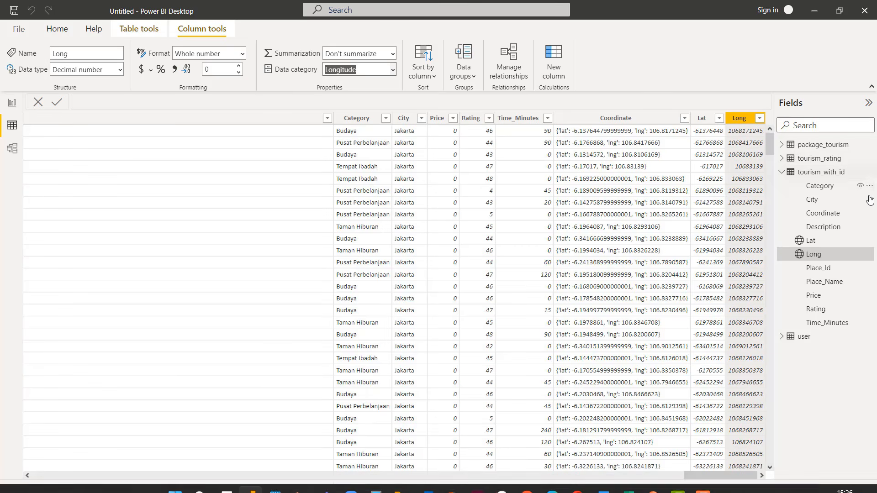
pyautogui.click(782, 173)
# Look over the user table's User_Id and Age columns
pyautogui.click(807, 187)
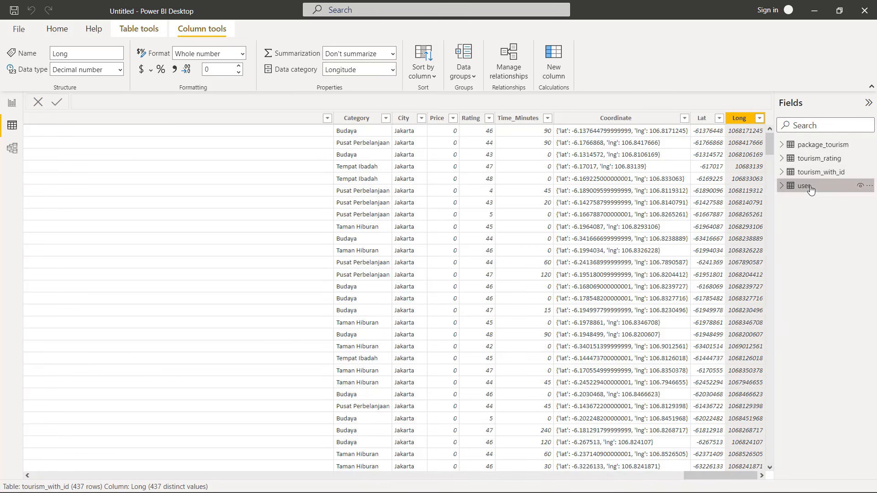
pyautogui.click(32, 121)
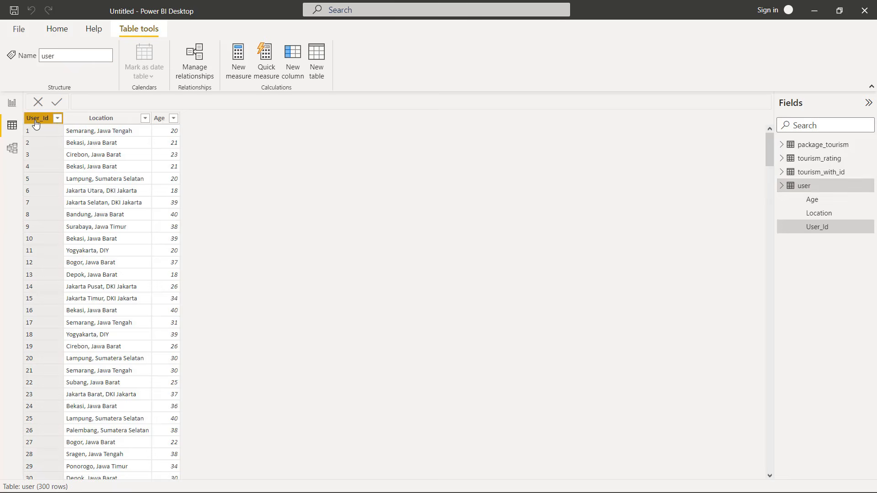
pyautogui.click(159, 120)
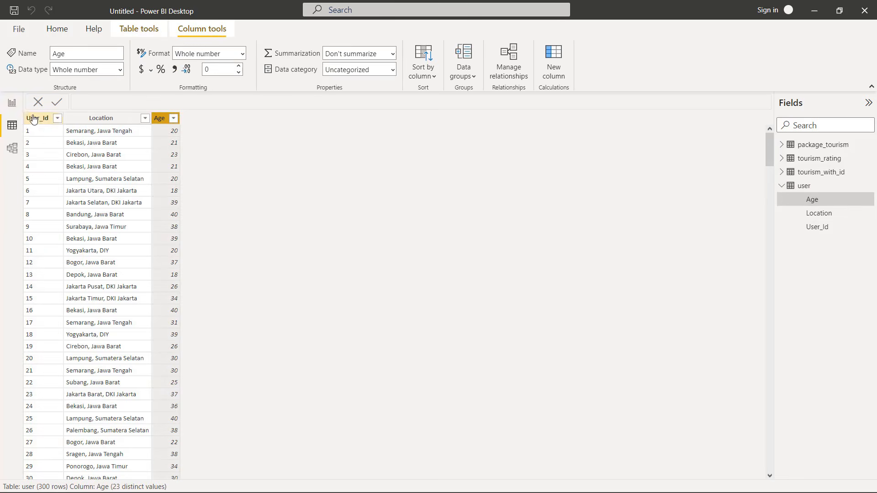
# Show tourism_with_id's data, scrolled right to its coordinate columns
pyautogui.click(12, 102)
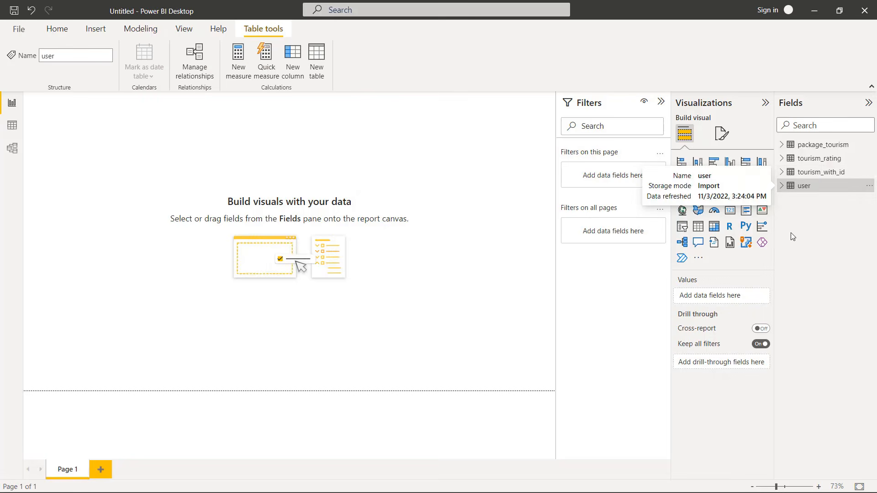
pyautogui.click(815, 173)
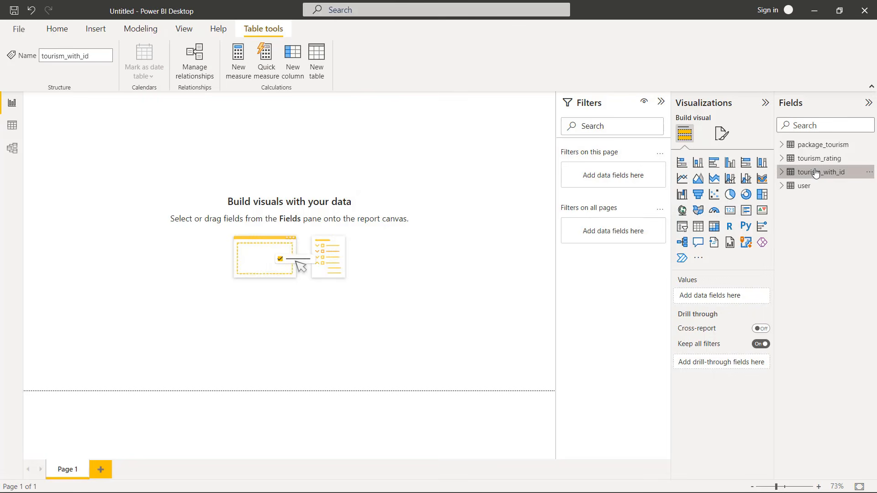
pyautogui.click(782, 172)
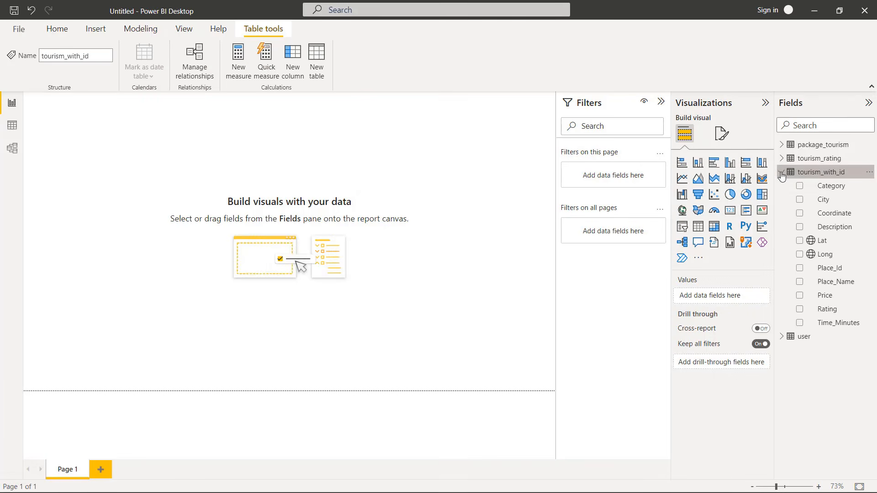
pyautogui.click(12, 125)
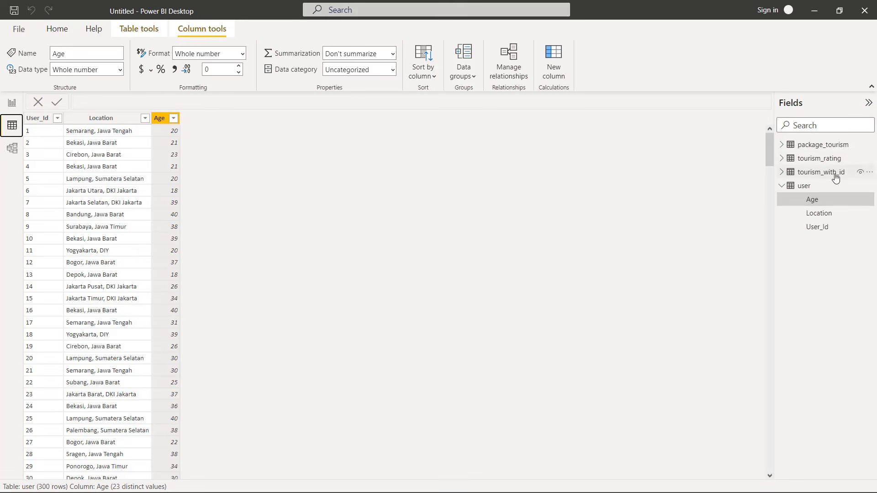
pyautogui.click(849, 173)
pyautogui.moveTo(98, 476); pyautogui.dragTo(757, 468)
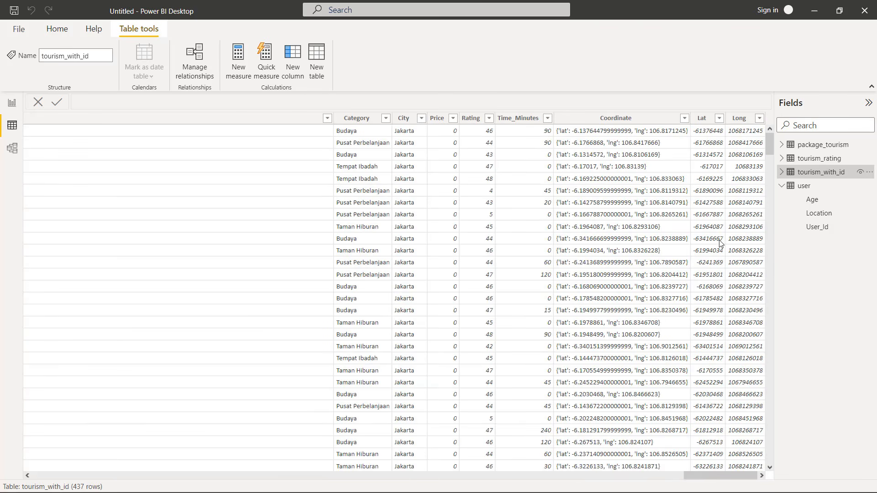
# Compare Lat, Long and Coordinate column settings, then open tourism_with_id's options menu
pyautogui.click(708, 122)
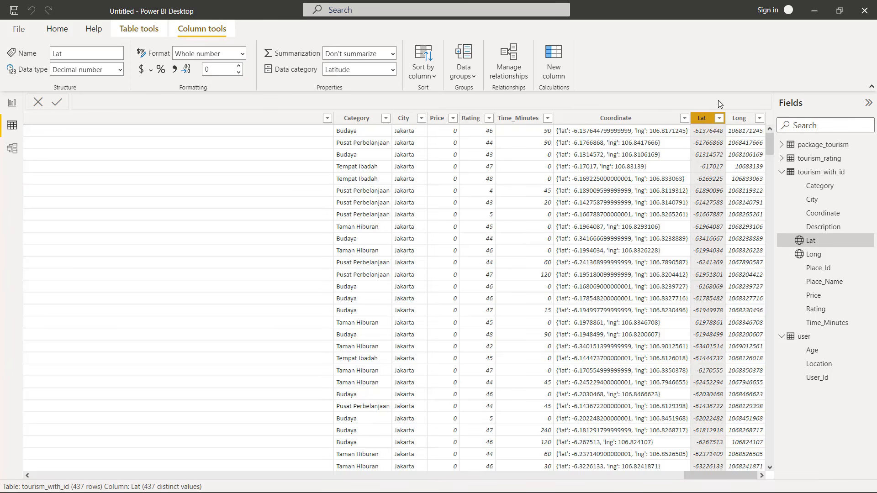
pyautogui.click(639, 121)
pyautogui.click(703, 120)
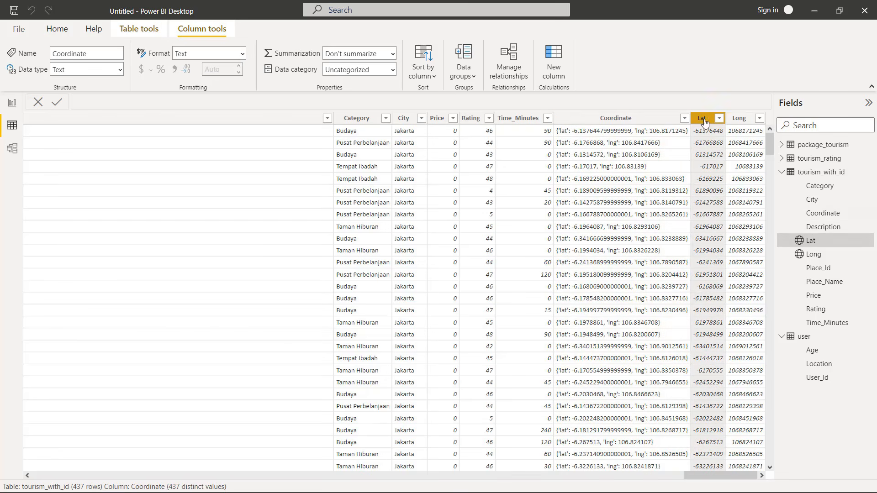
pyautogui.click(740, 121)
pyautogui.click(704, 121)
pyautogui.click(741, 122)
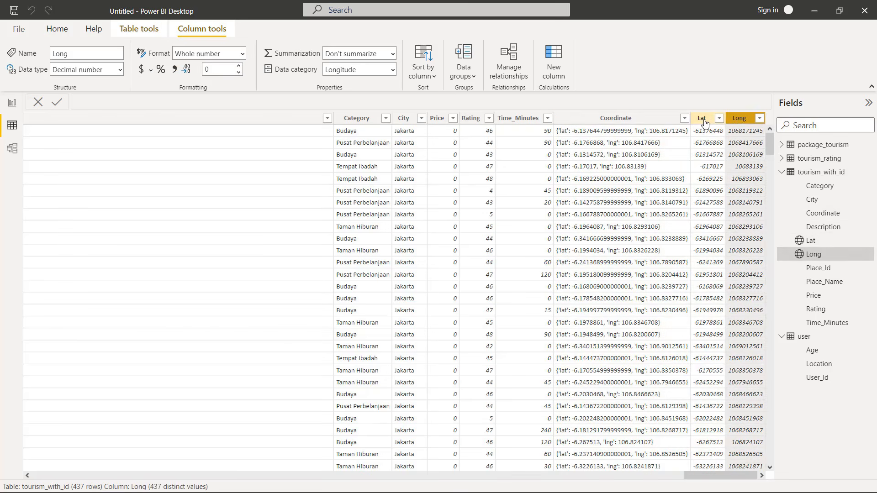
pyautogui.click(704, 122)
pyautogui.click(744, 122)
pyautogui.click(639, 120)
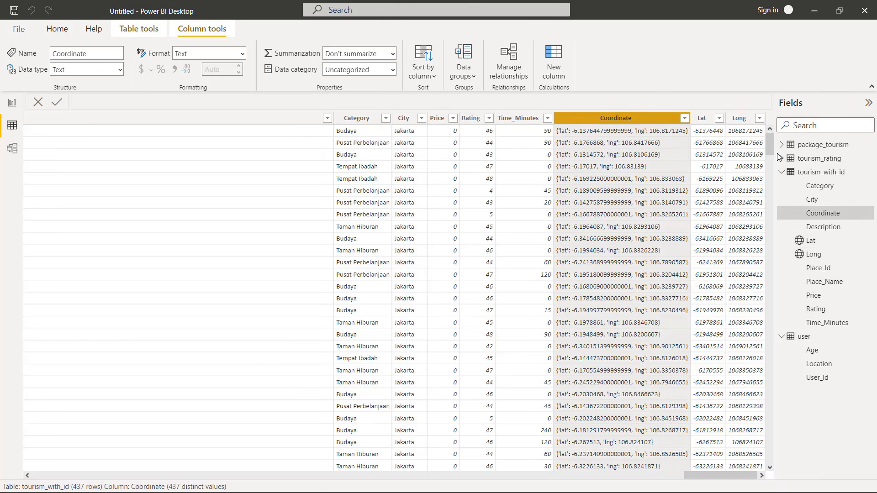
pyautogui.click(782, 173)
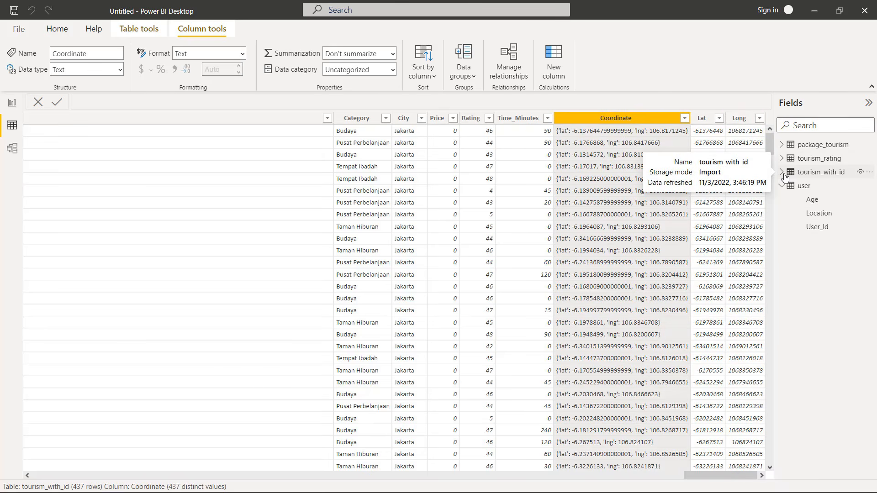
pyautogui.click(870, 174)
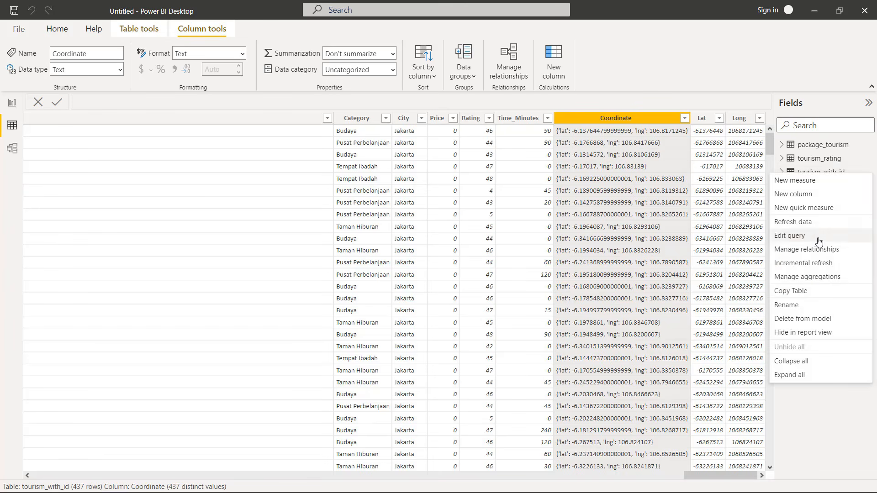
# Edit the tourism_with_id query, select Coordinate, and open the Transform Split Column options
pyautogui.click(789, 236)
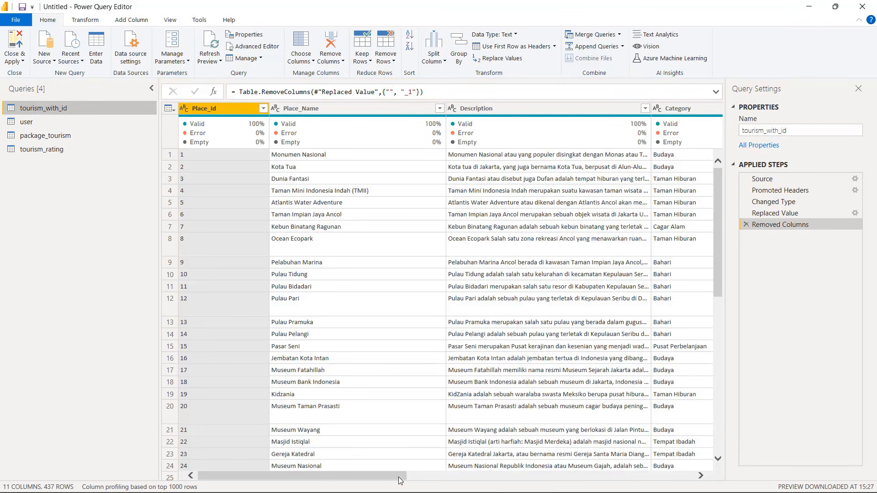
pyautogui.moveTo(399, 480); pyautogui.dragTo(704, 485)
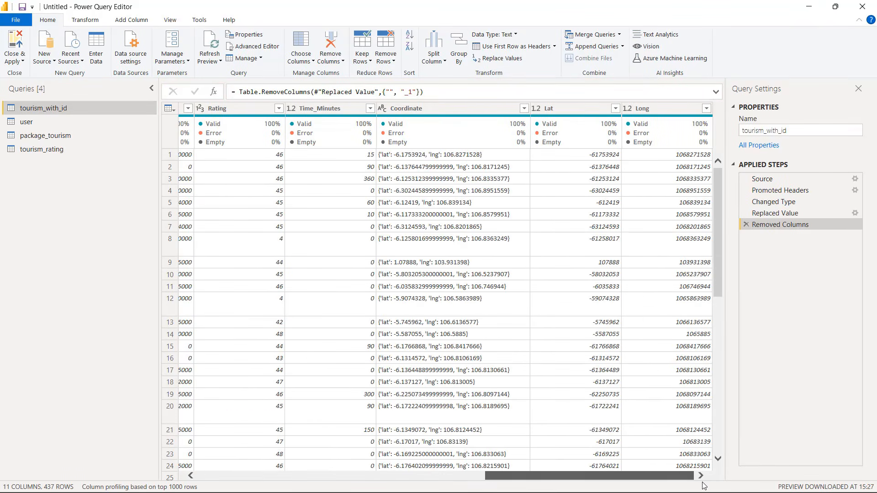
pyautogui.click(455, 108)
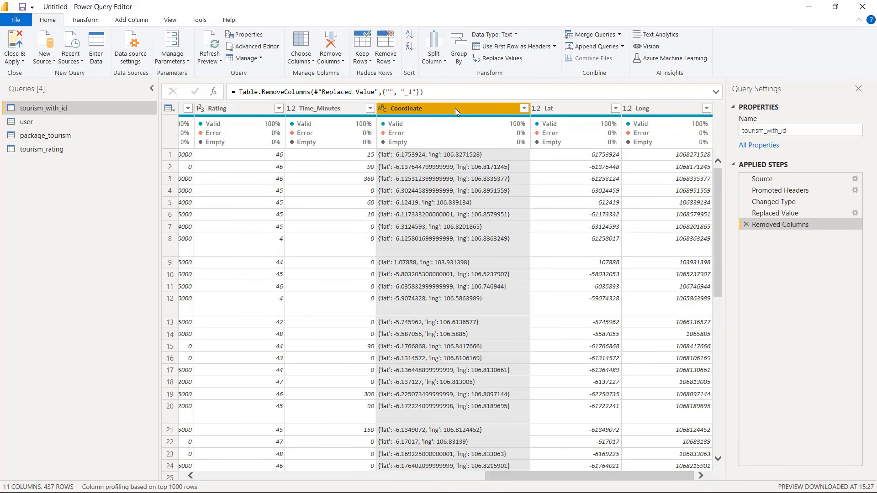
pyautogui.click(88, 21)
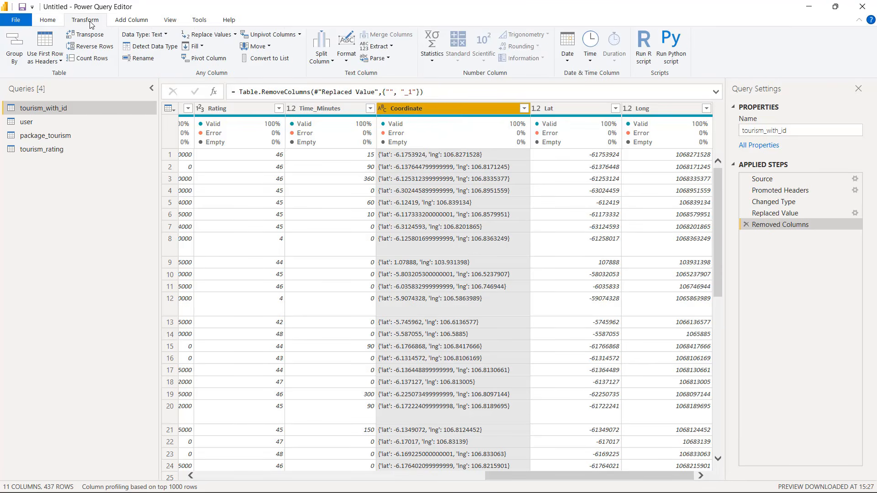
pyautogui.click(332, 64)
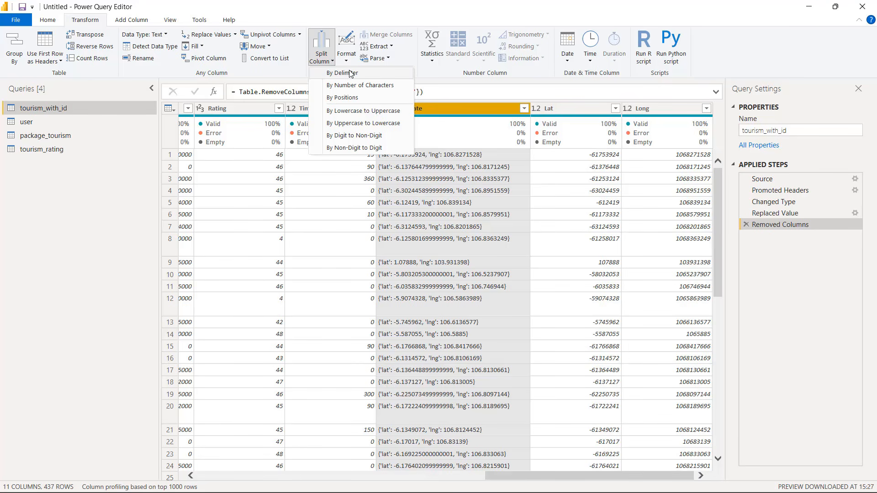
# Split Coordinate by comma into two columns with quote character set to None
pyautogui.click(351, 75)
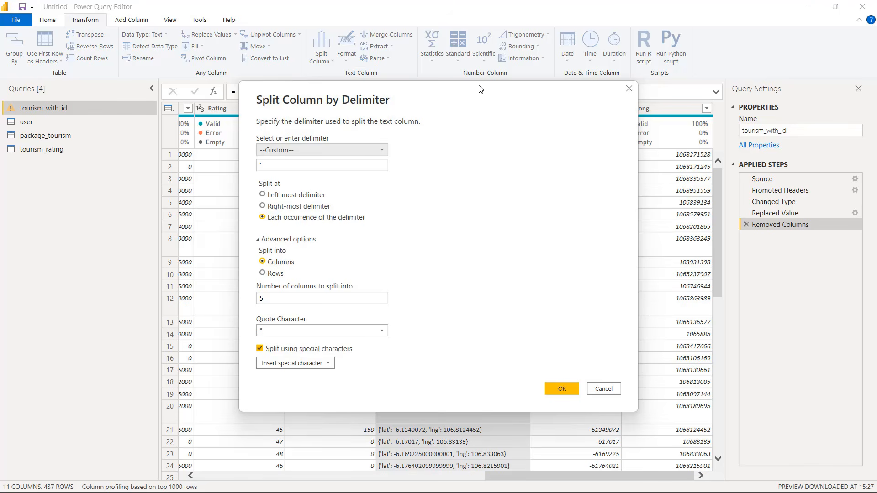
pyautogui.moveTo(481, 89); pyautogui.dragTo(195, 133)
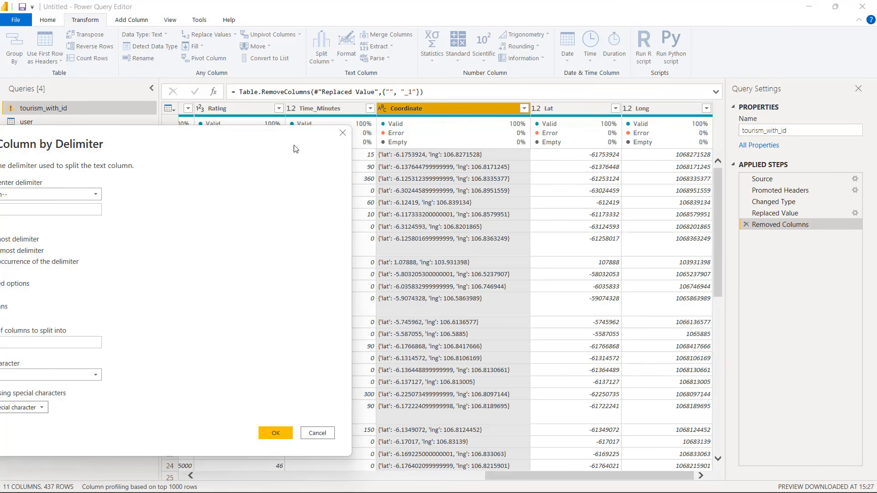
pyautogui.moveTo(272, 140); pyautogui.dragTo(456, 129)
pyautogui.click(290, 183)
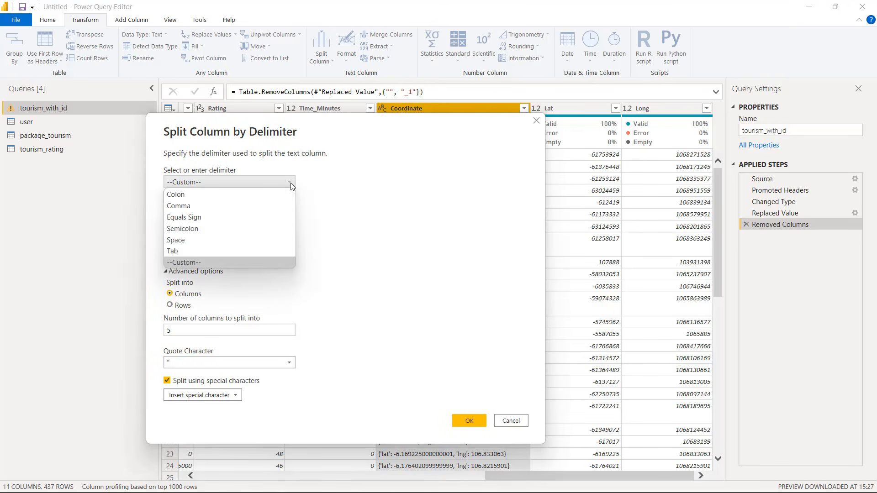
pyautogui.click(231, 205)
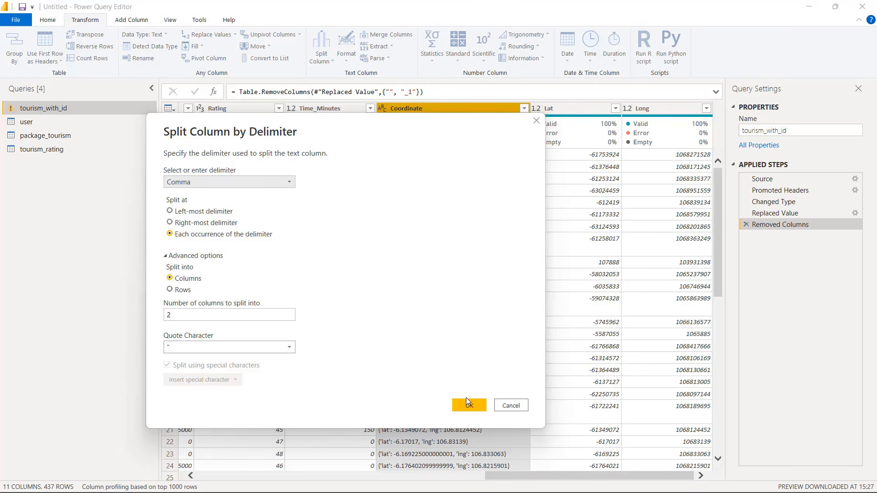
pyautogui.click(289, 351)
pyautogui.click(244, 358)
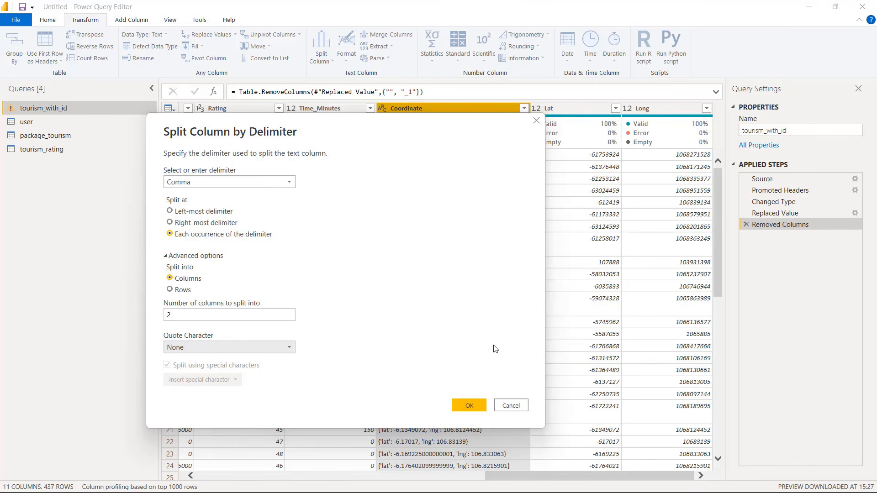
pyautogui.click(467, 406)
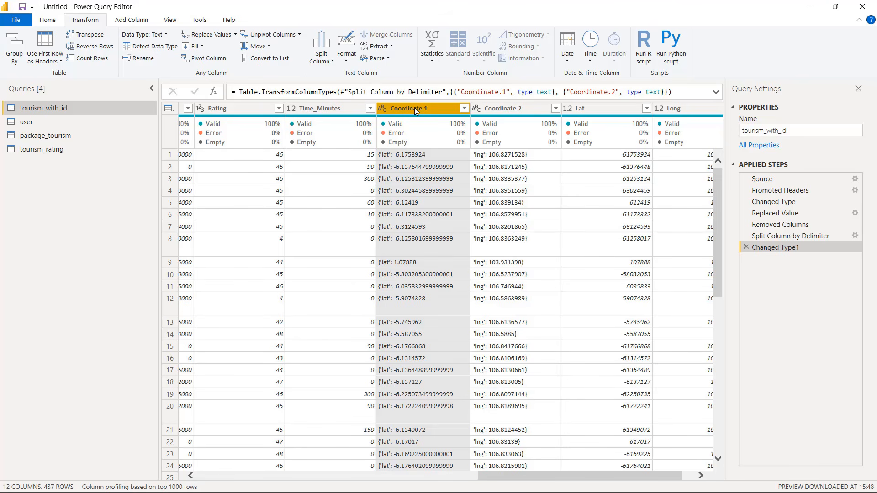
# Extract the text after the colon in Coordinate.1
pyautogui.click(403, 155)
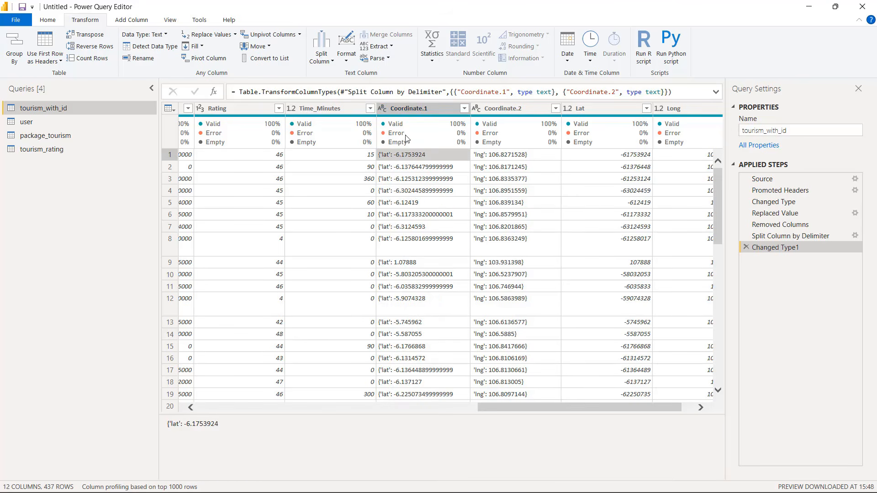
pyautogui.click(421, 109)
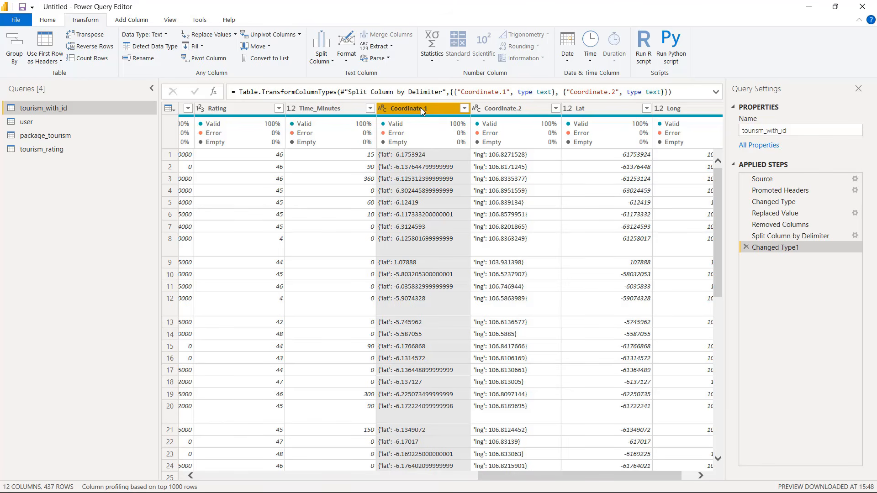
pyautogui.click(333, 62)
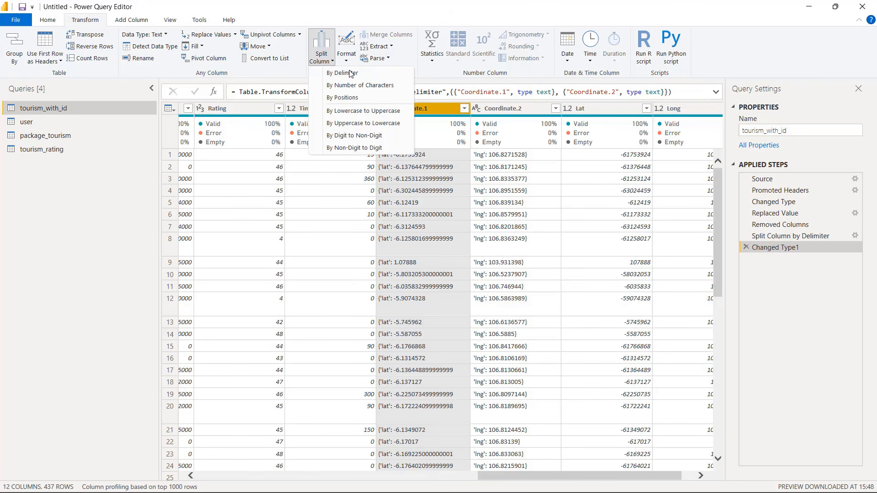
pyautogui.click(392, 46)
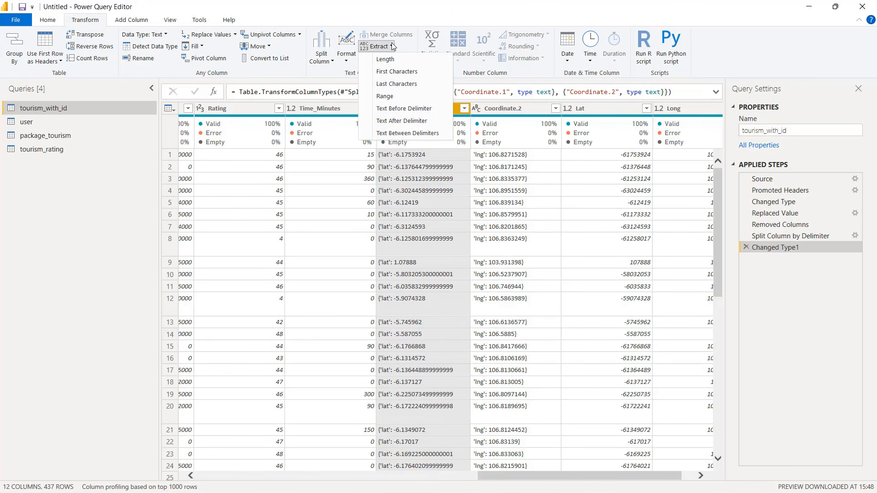
pyautogui.click(423, 124)
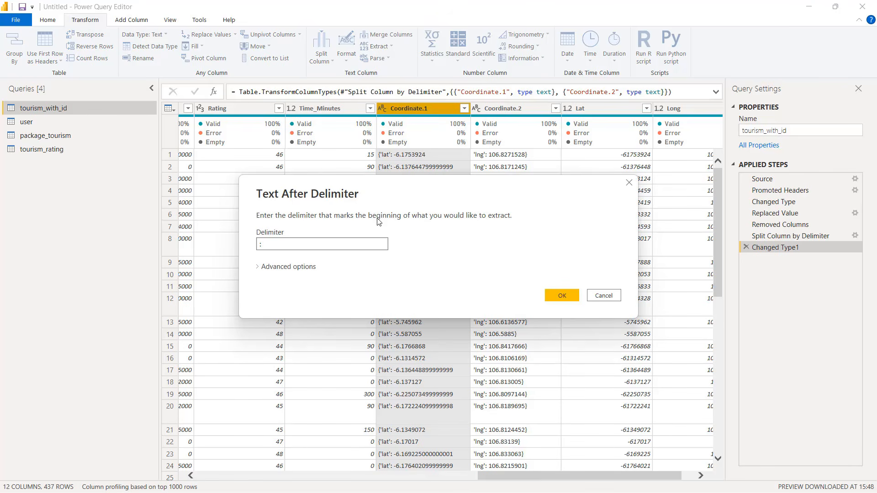
pyautogui.click(563, 295)
# Extract the text after the colon in Coordinate.2
pyautogui.click(512, 108)
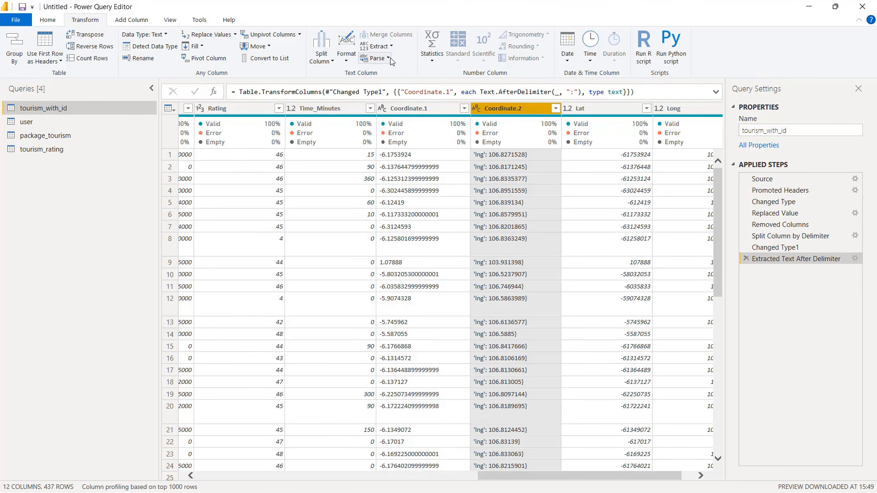
pyautogui.click(377, 47)
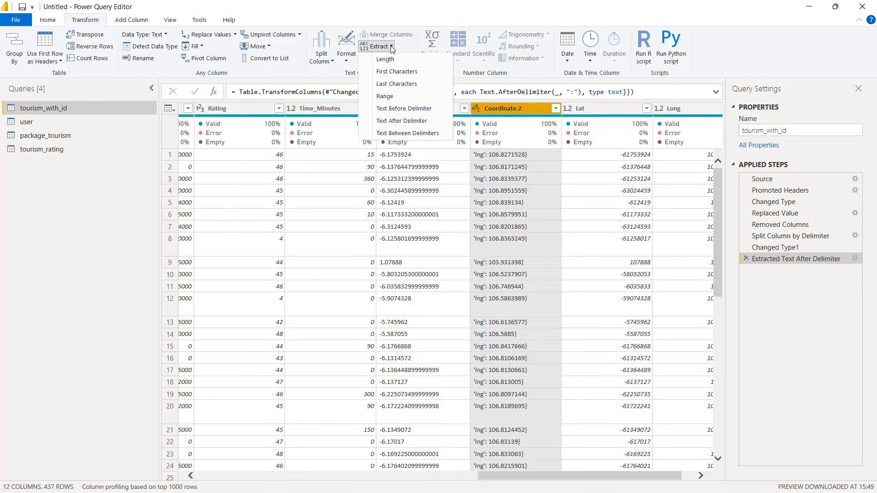
pyautogui.click(416, 121)
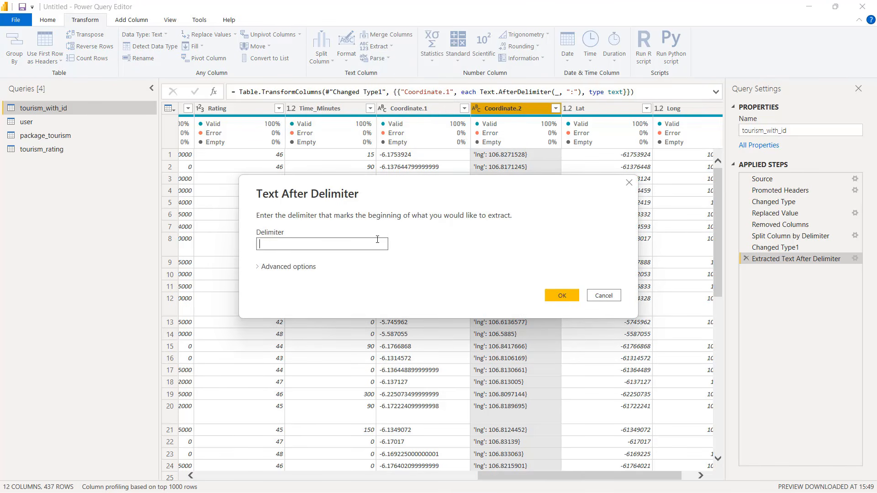
pyautogui.click(569, 299)
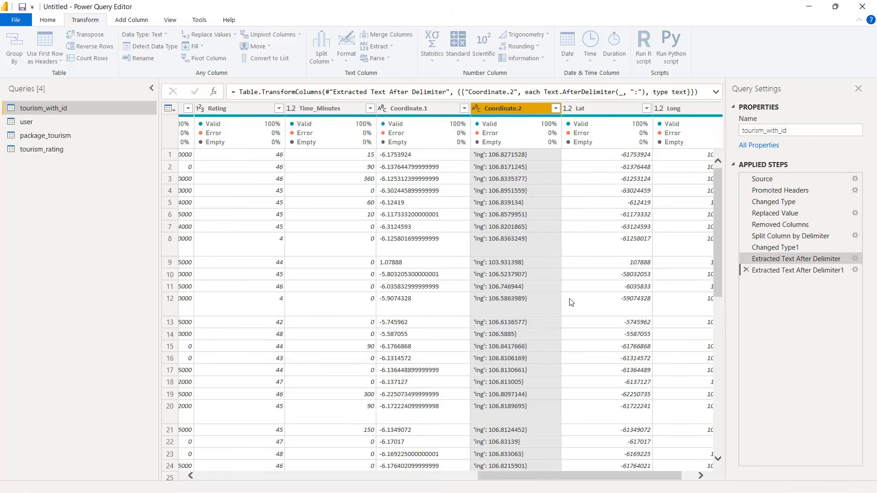
# Replace the closing brace with nothing in all Coordinate.2 values
pyautogui.rightClick(531, 108)
pyautogui.click(583, 232)
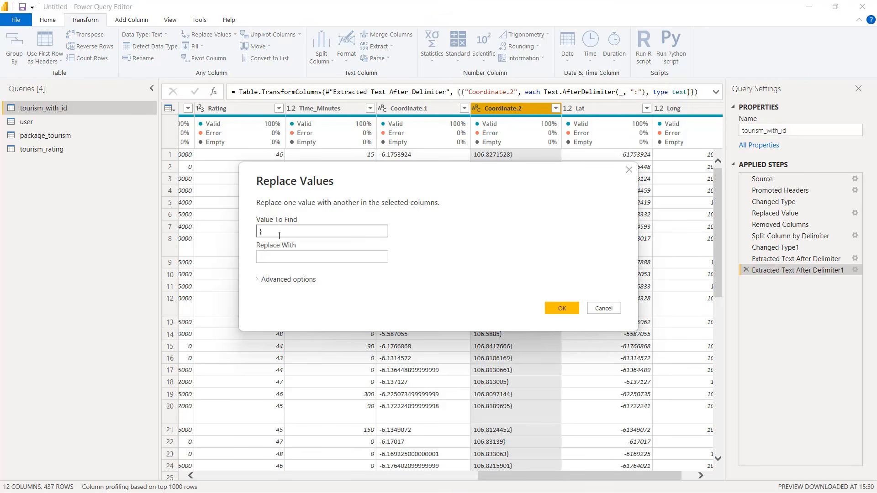
pyautogui.write('}')
pyautogui.click(562, 308)
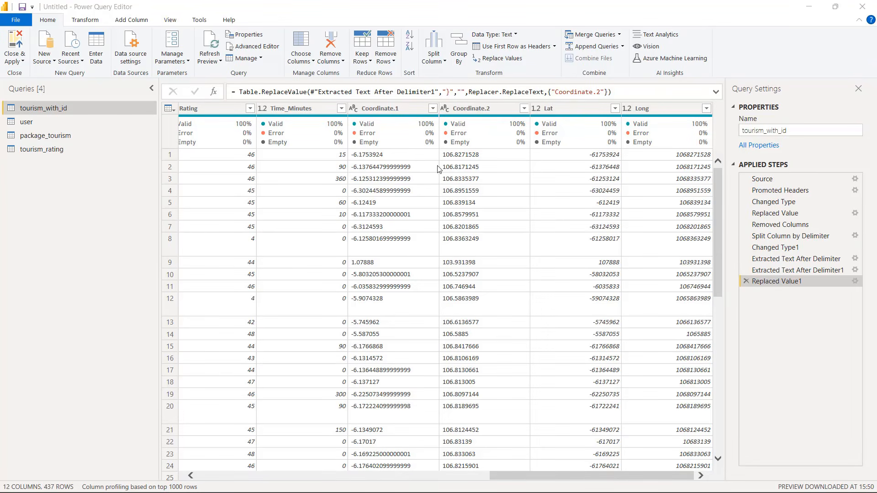
# Try Coordinate.1 as decimal number, undo it, then apply the query changes
pyautogui.click(355, 109)
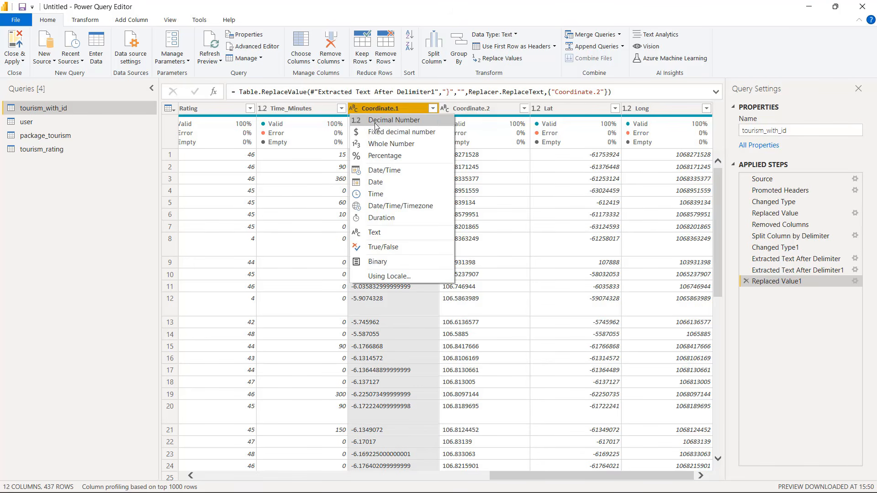
pyautogui.click(374, 121)
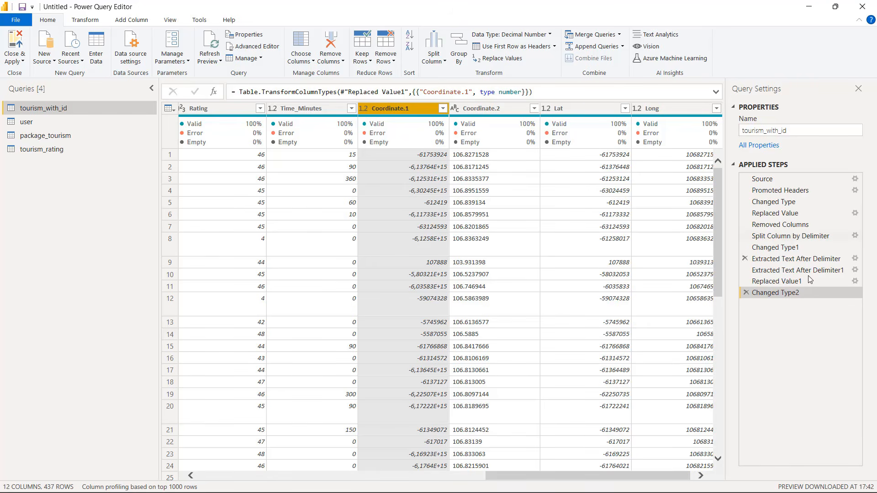
pyautogui.click(745, 292)
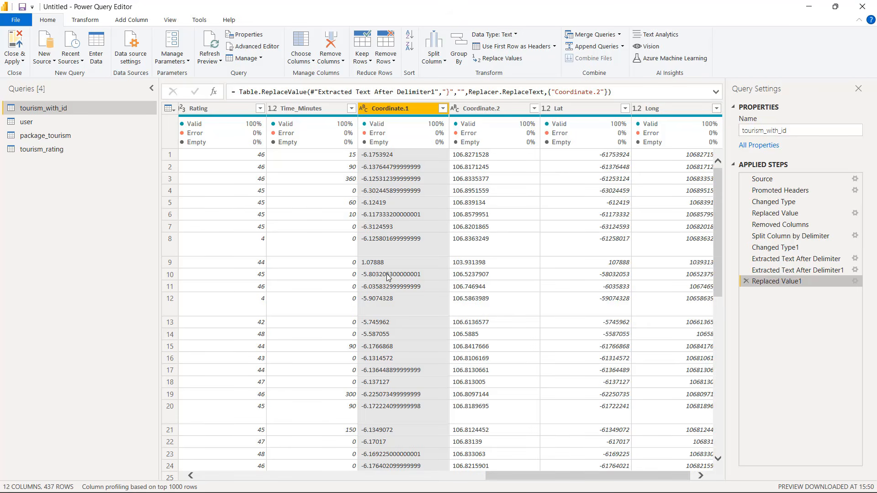
pyautogui.click(12, 62)
pyautogui.click(13, 62)
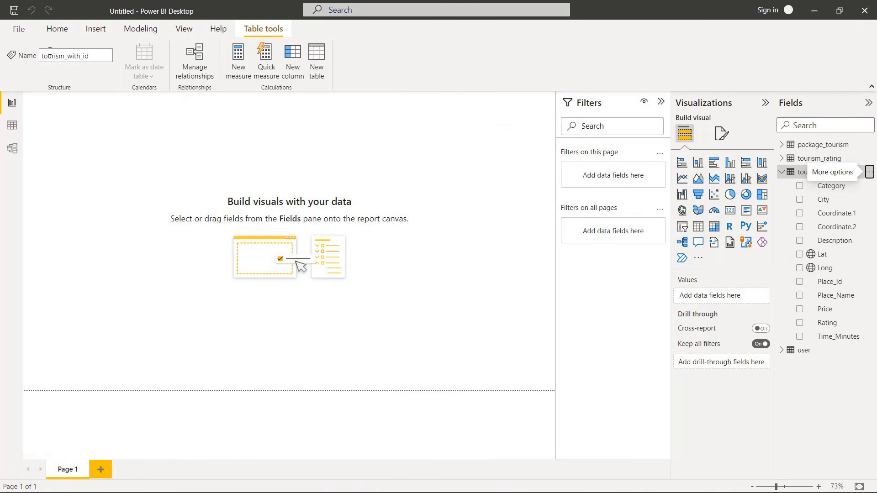
# In Regional Settings, set both application and model language to English (United States) and accept the restart notice
pyautogui.click(19, 31)
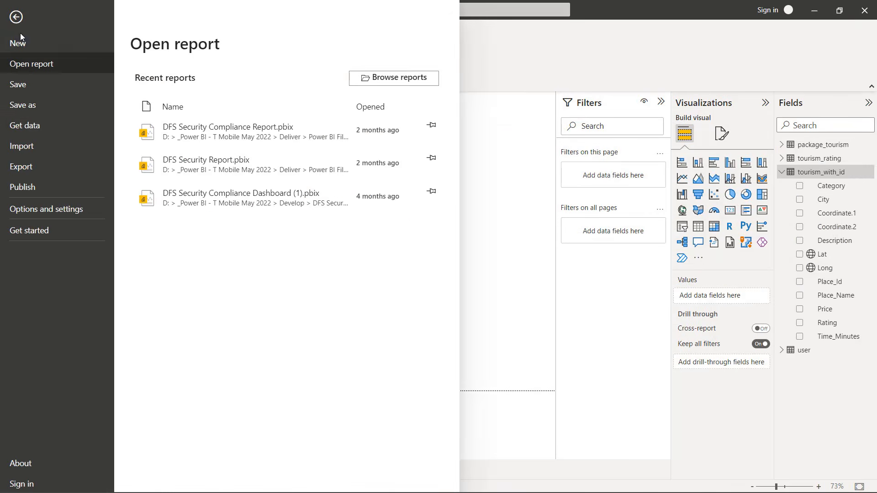
pyautogui.click(47, 211)
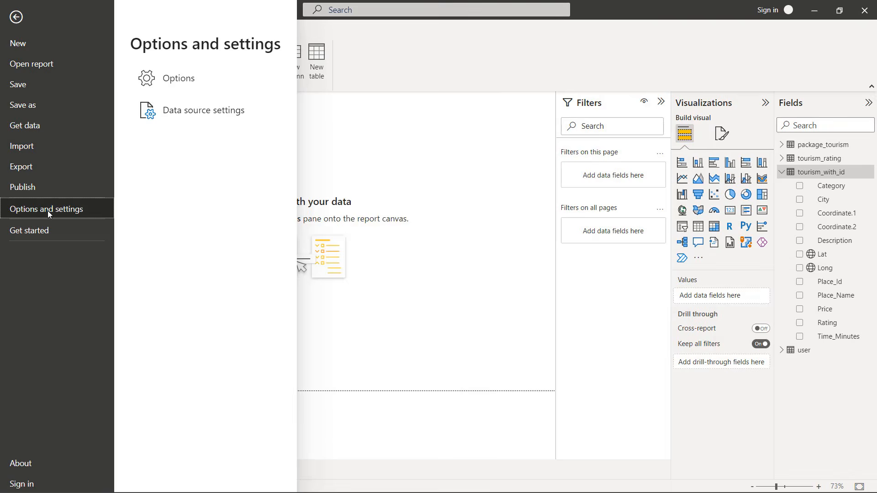
pyautogui.click(230, 83)
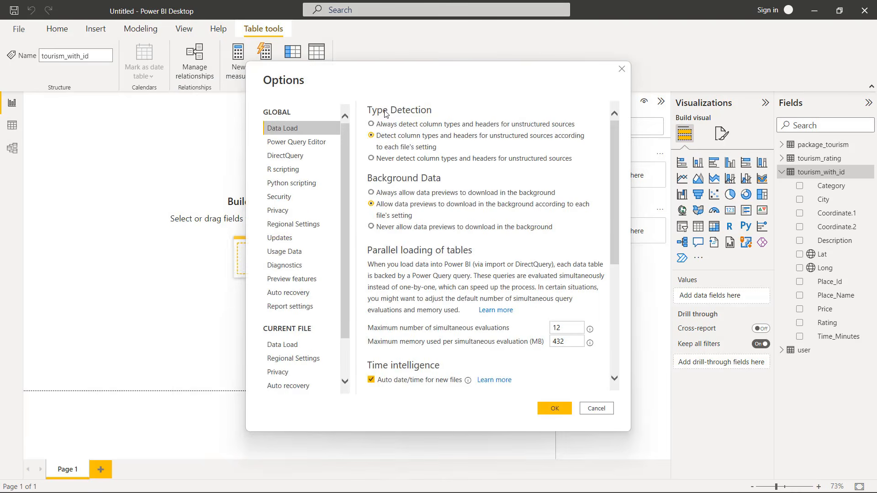
pyautogui.click(294, 225)
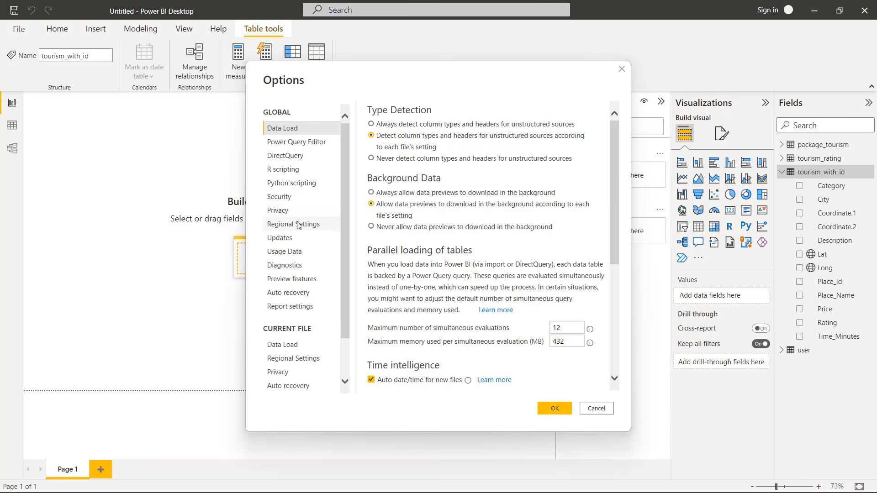
pyautogui.click(465, 148)
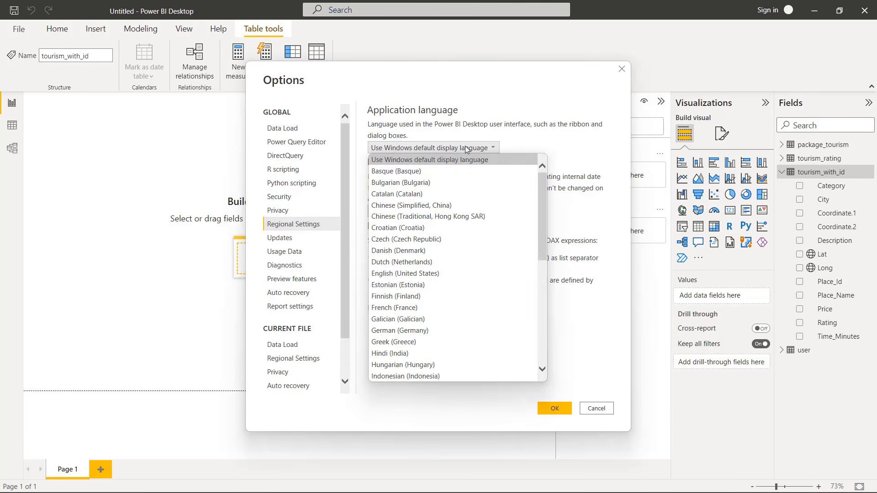
pyautogui.click(494, 147)
pyautogui.click(495, 147)
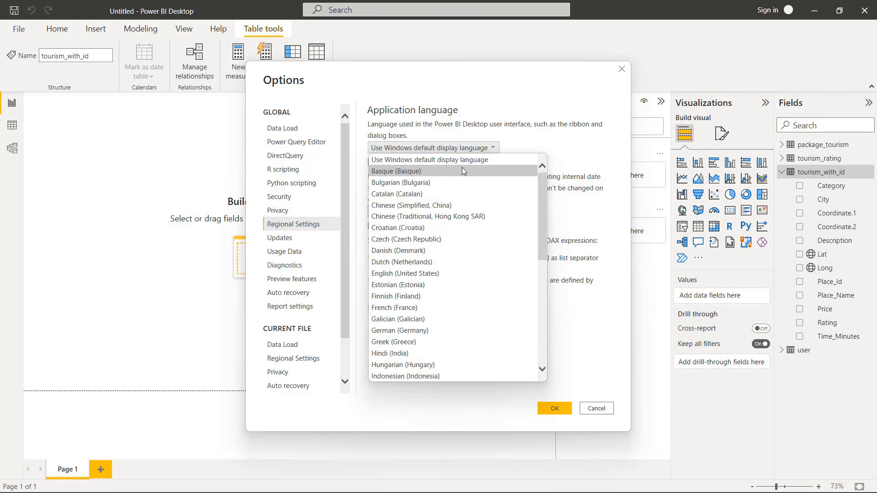
pyautogui.click(429, 273)
pyautogui.click(456, 214)
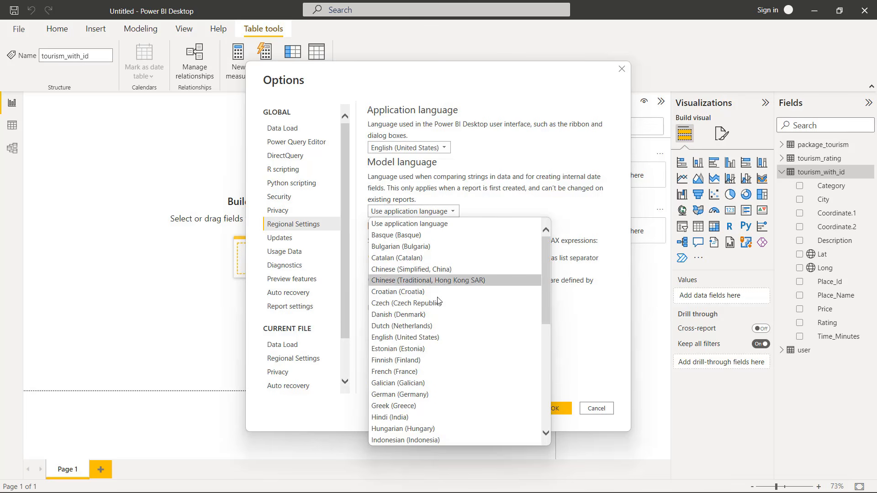
pyautogui.click(435, 338)
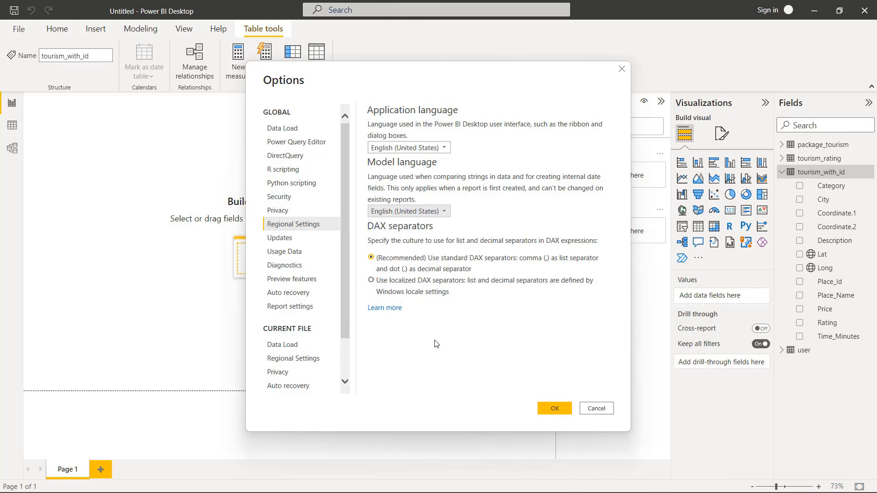
pyautogui.click(557, 410)
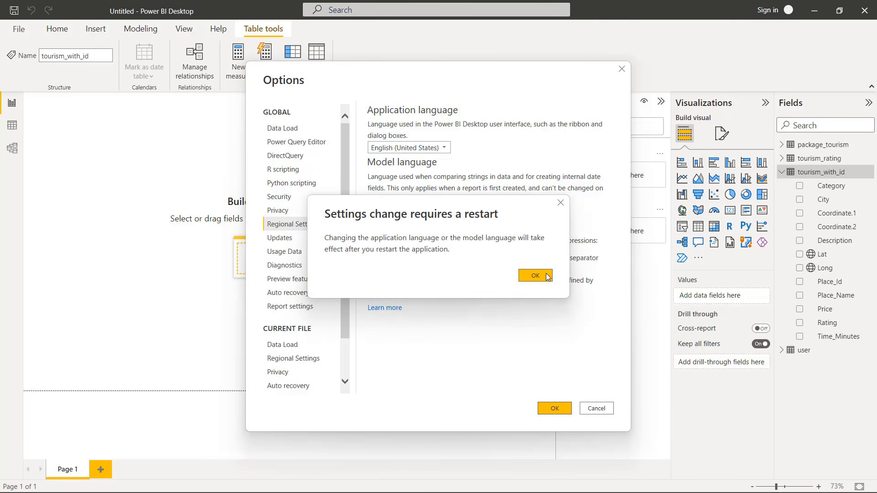
pyautogui.click(546, 276)
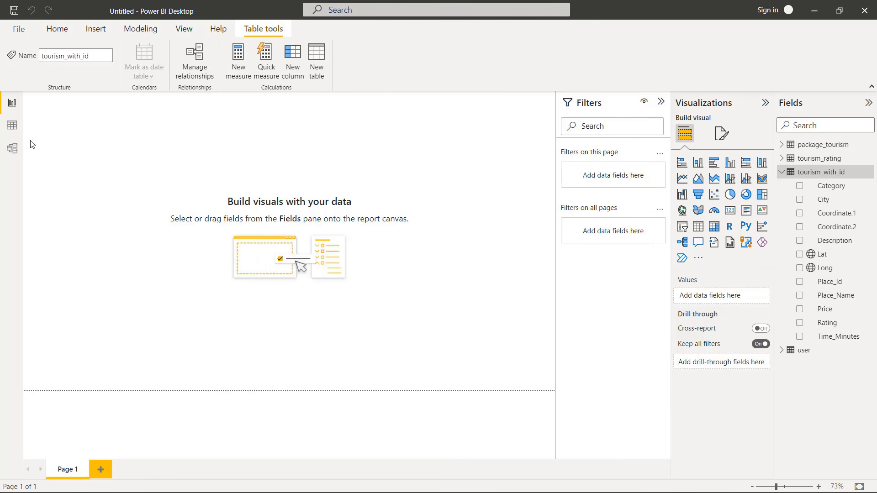
pyautogui.click(6, 127)
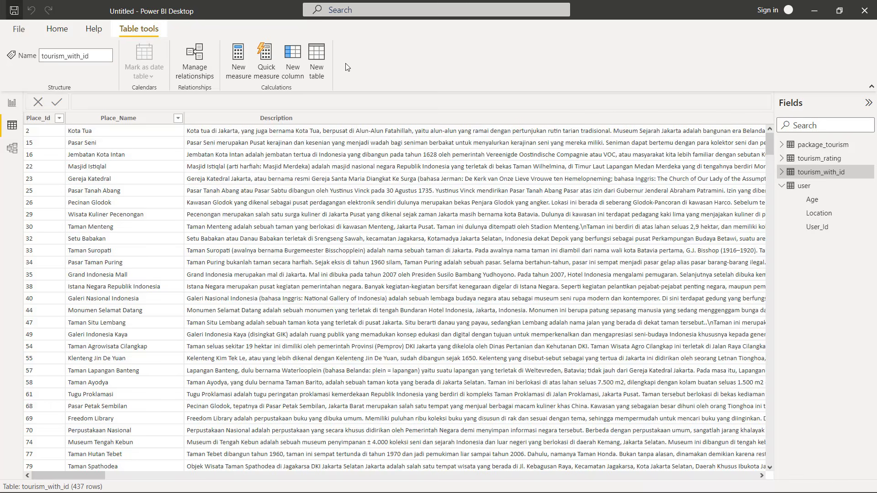
# Save the report as 'Portfolio Tourism Data Analisis dengan Power BI' in a new Downloads folder 'Power BI File'
pyautogui.hotkey('ctrl', 's')
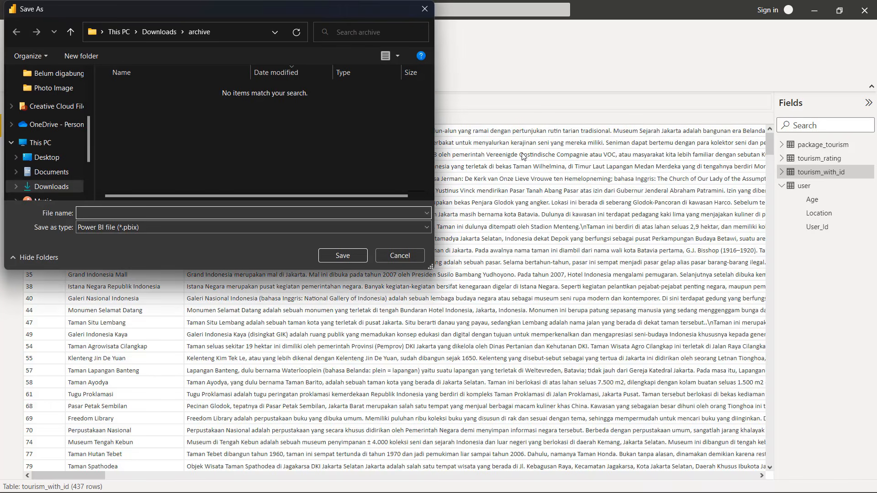
pyautogui.write('Portfolio Data Analisis dengan Power BI')
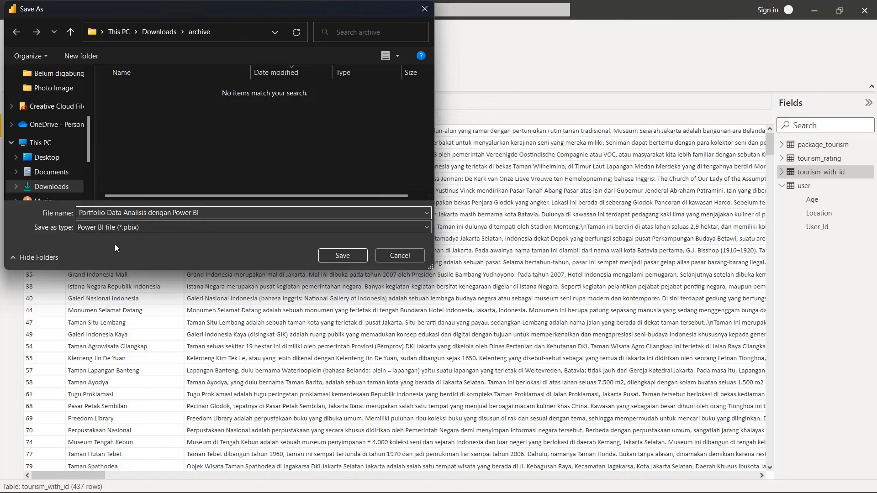
pyautogui.write(' Tourism')
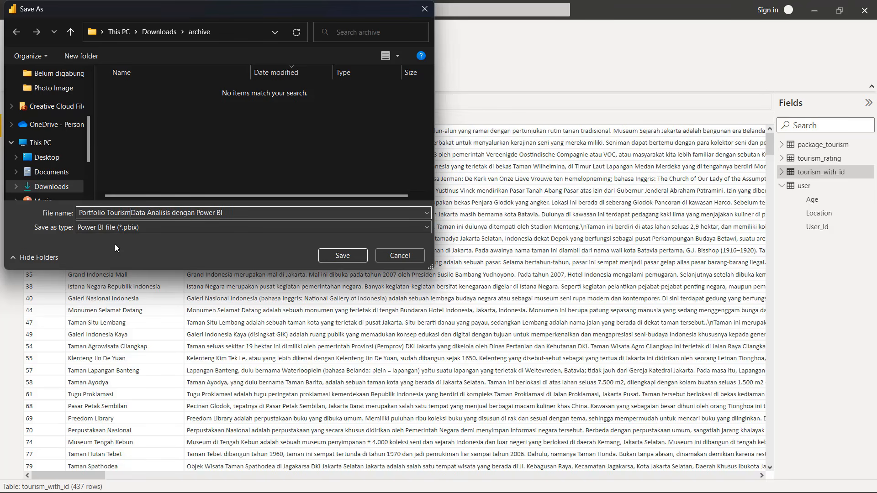
pyautogui.click(62, 190)
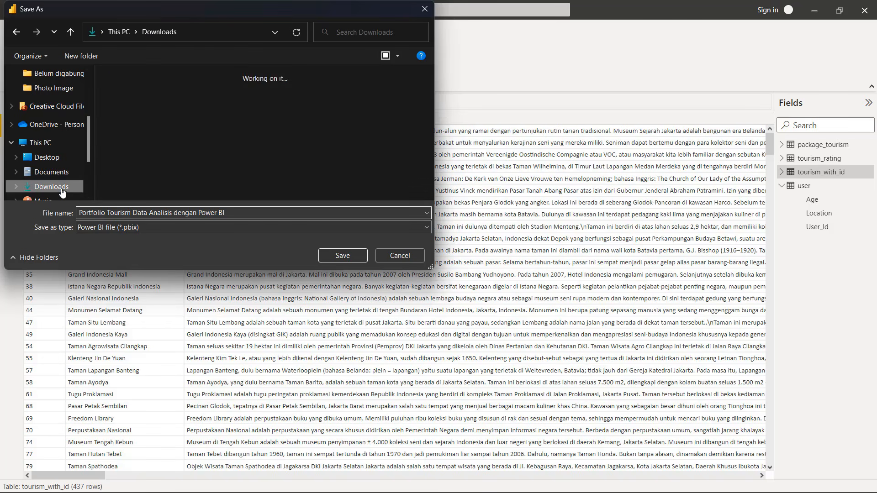
pyautogui.click(87, 59)
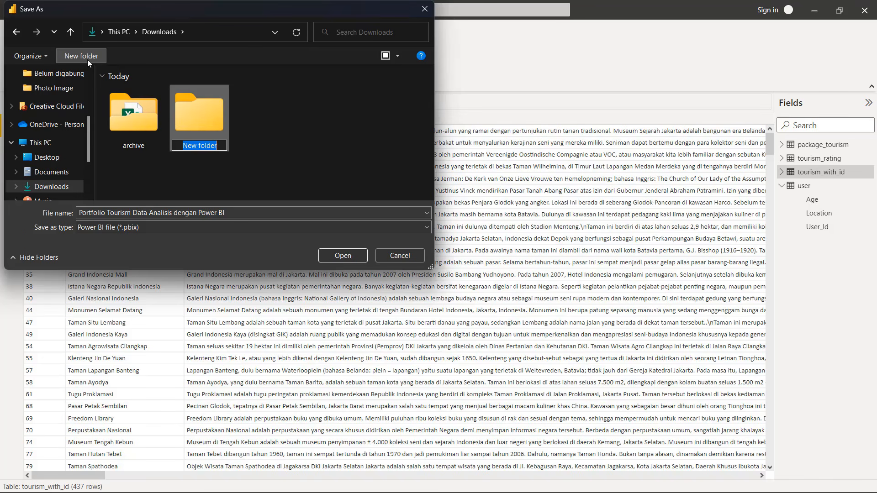
pyautogui.write('Power BI File')
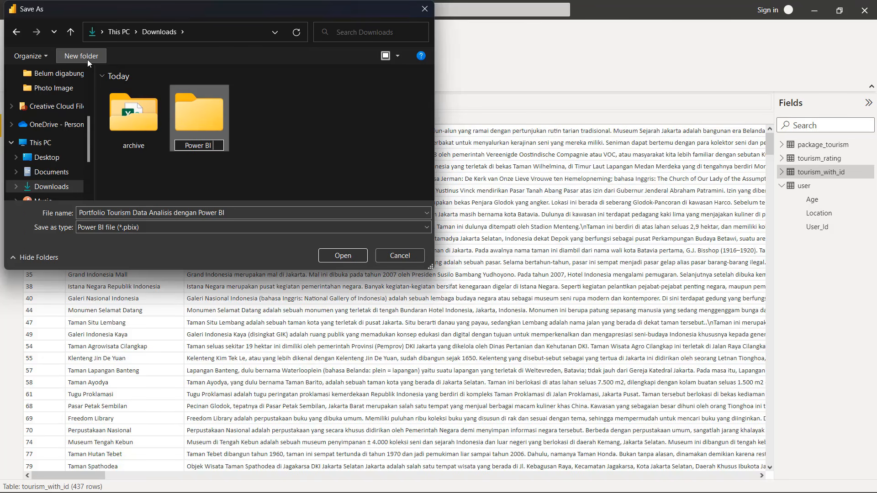
pyautogui.press('Return')
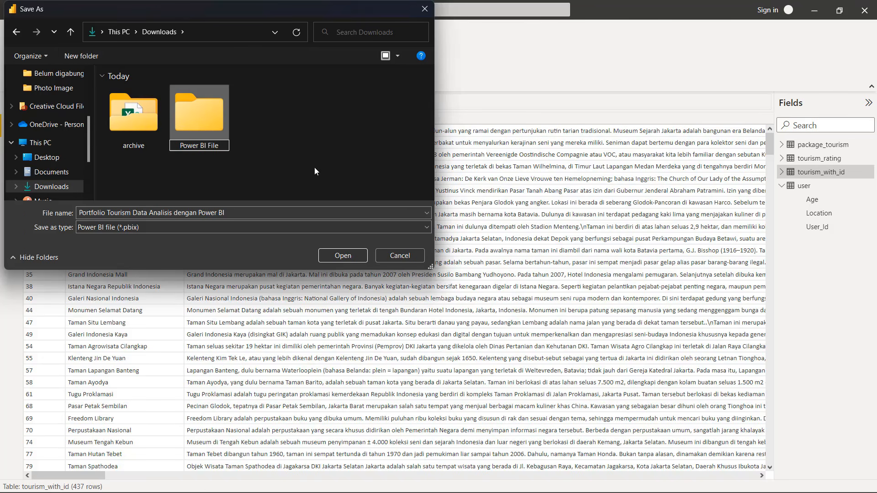
pyautogui.doubleClick(200, 111)
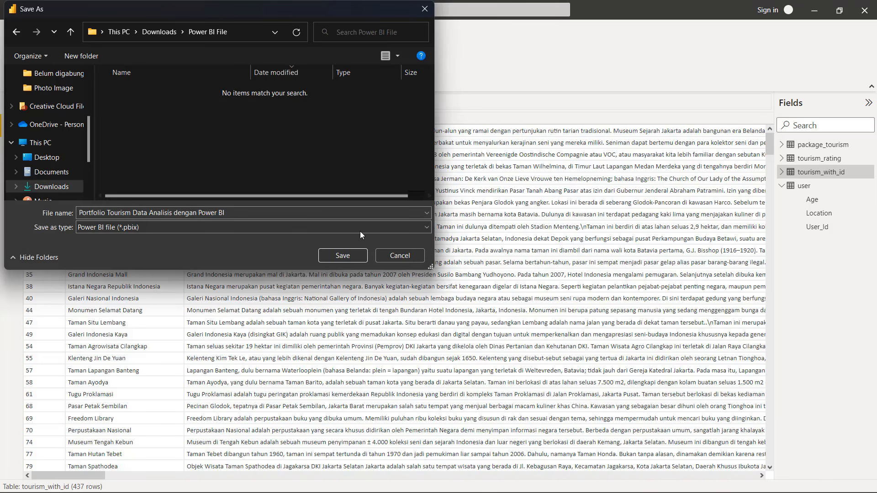
pyautogui.click(350, 257)
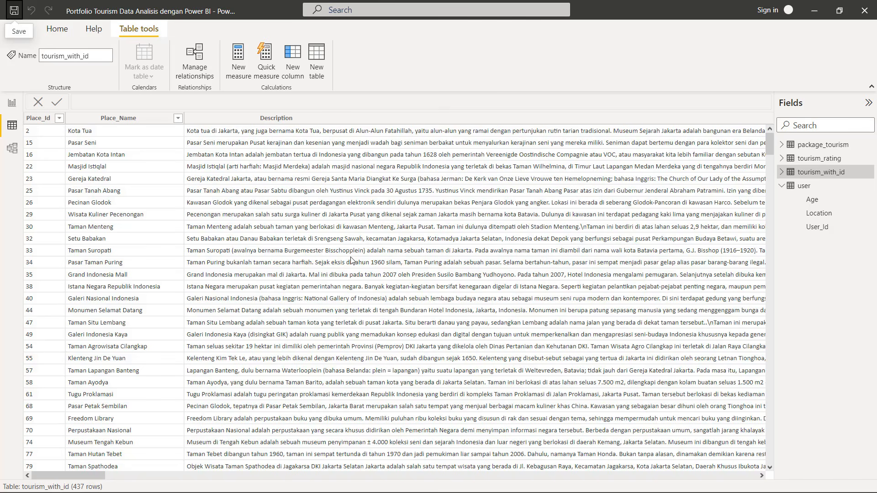
pyautogui.click(12, 102)
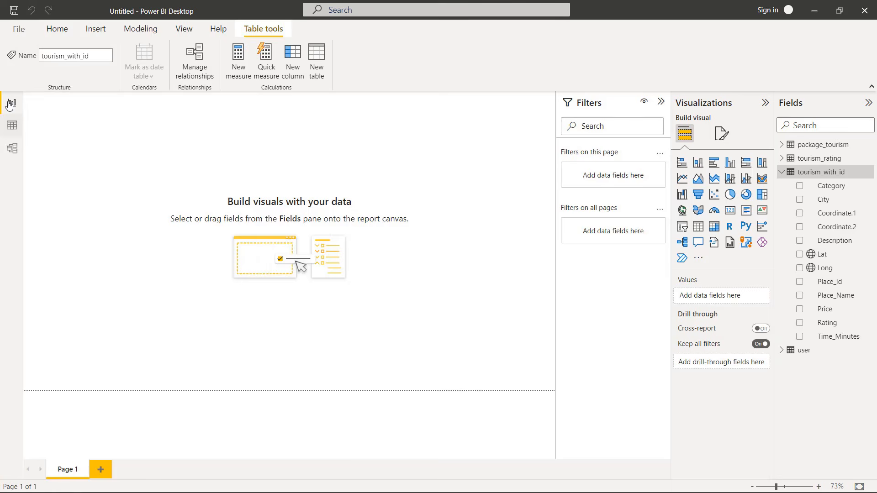
pyautogui.click(870, 10)
pyautogui.click(872, 9)
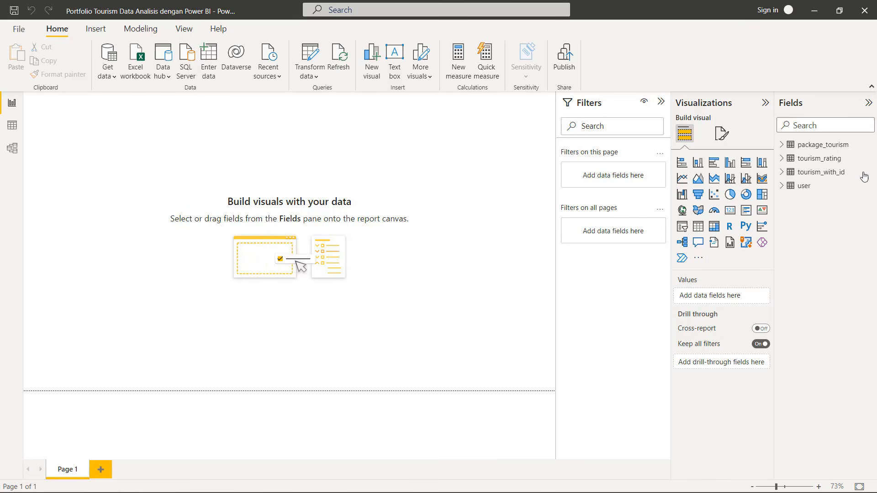
pyautogui.click(844, 178)
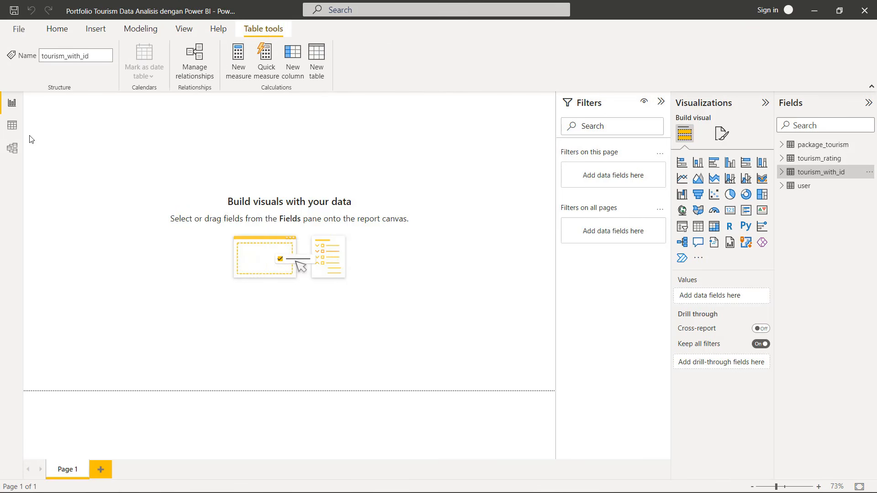
pyautogui.click(12, 125)
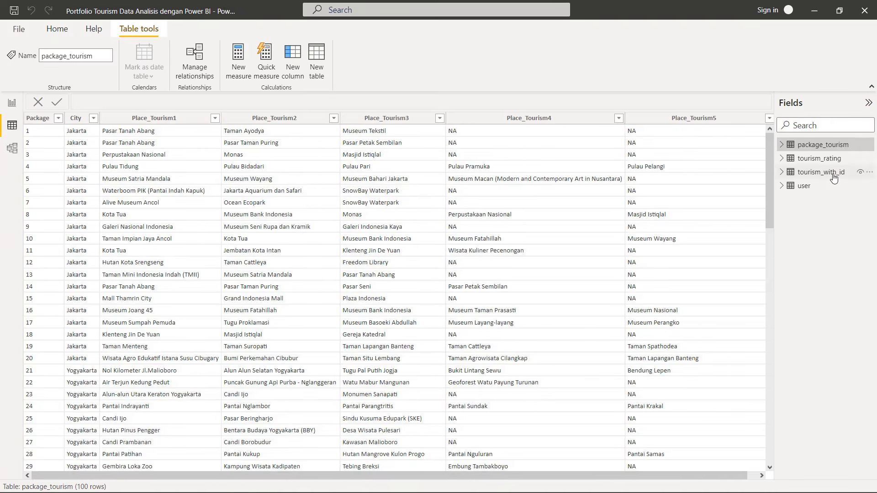
pyautogui.click(836, 171)
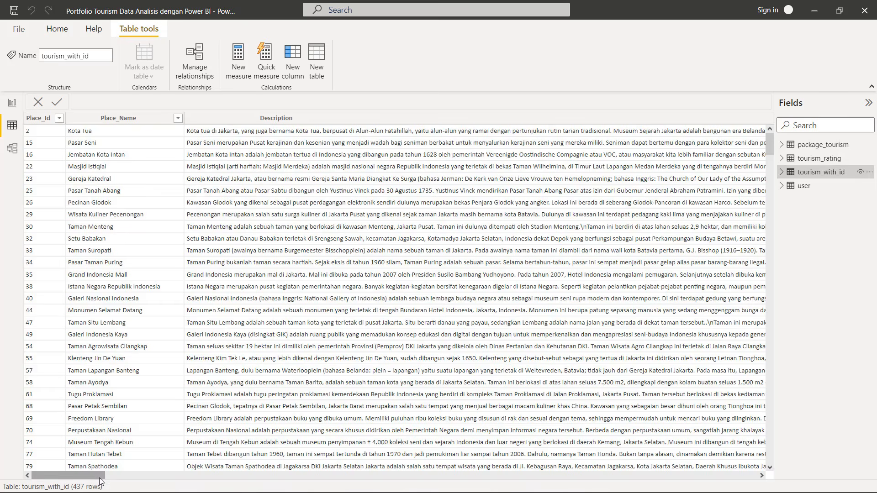
pyautogui.moveTo(99, 478); pyautogui.dragTo(751, 475)
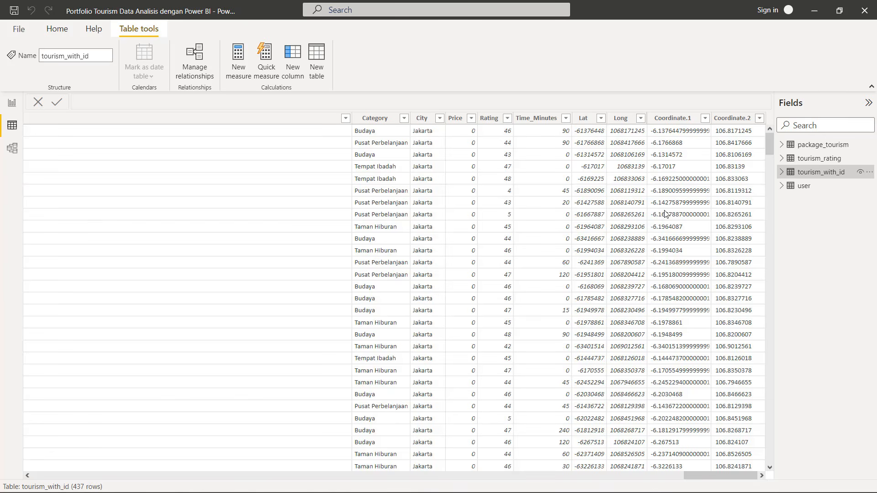
# Change Coordinate.1 to Decimal number and set its data category to Latitude
pyautogui.click(676, 120)
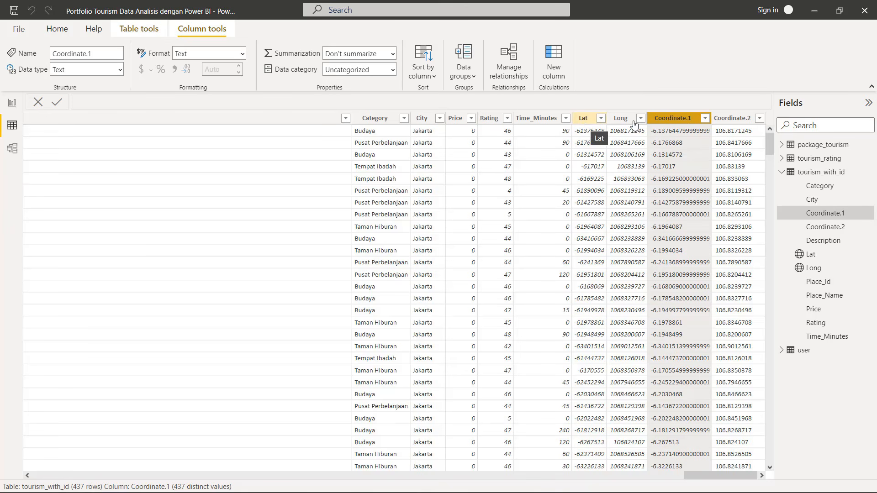
pyautogui.click(122, 74)
pyautogui.click(100, 100)
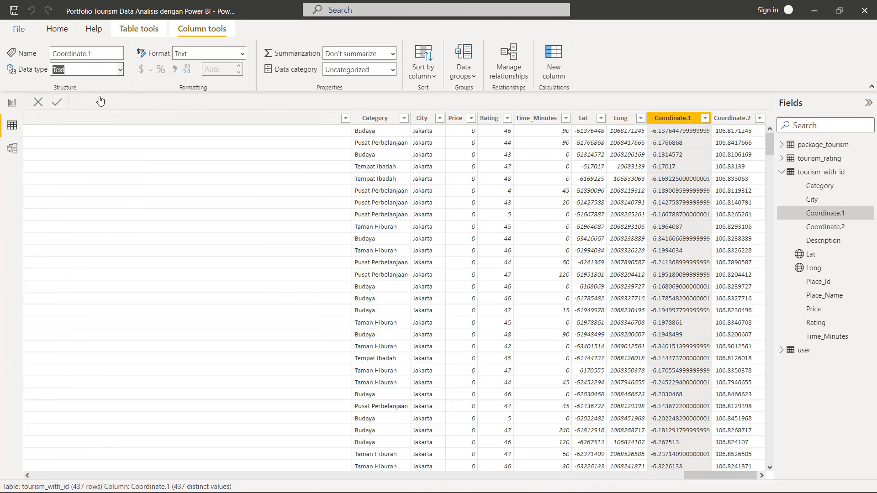
pyautogui.click(504, 291)
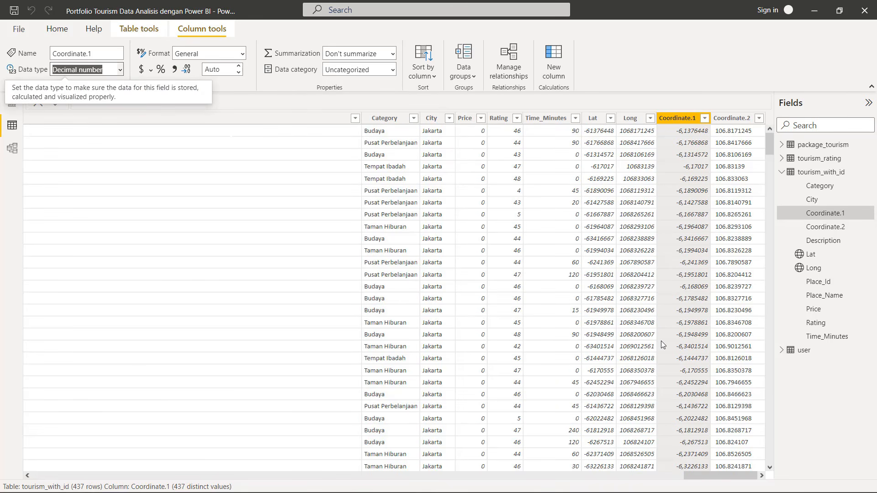
pyautogui.click(392, 70)
pyautogui.click(364, 106)
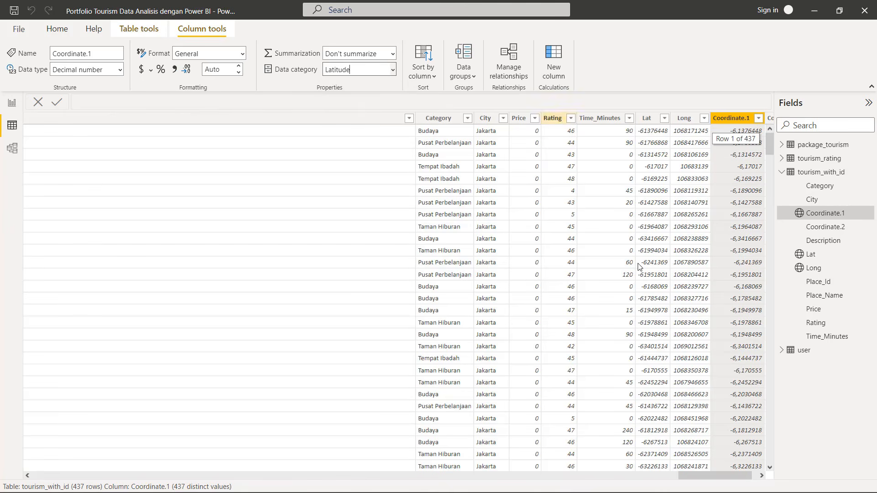
pyautogui.click(763, 477)
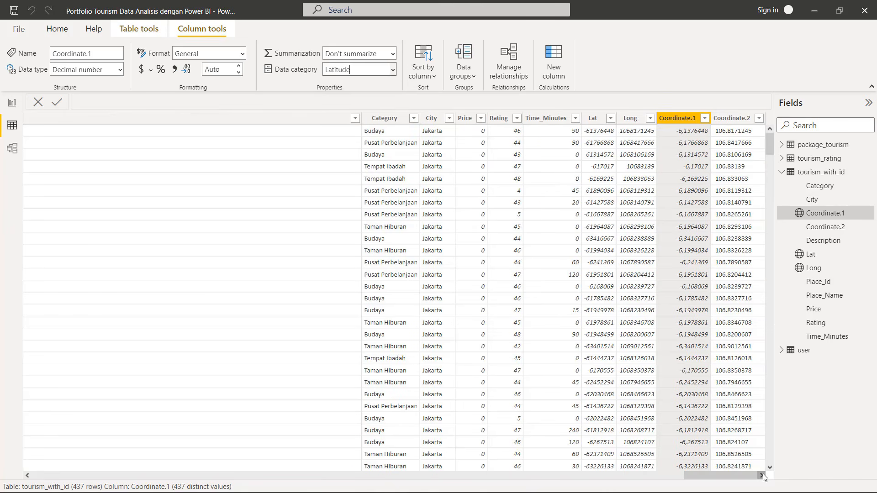
# Rename the Coordinate.1 column to 'Latitutde'
pyautogui.doubleClick(679, 120)
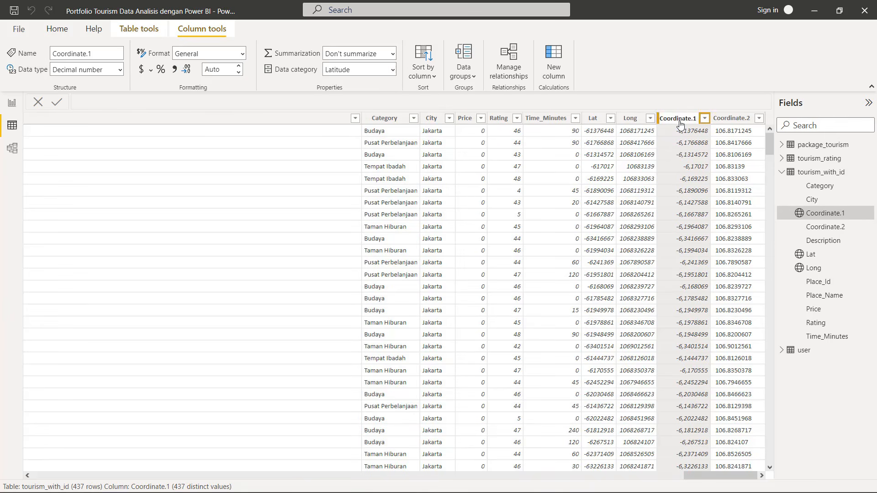
pyautogui.write('Latitutde')
pyautogui.click(734, 79)
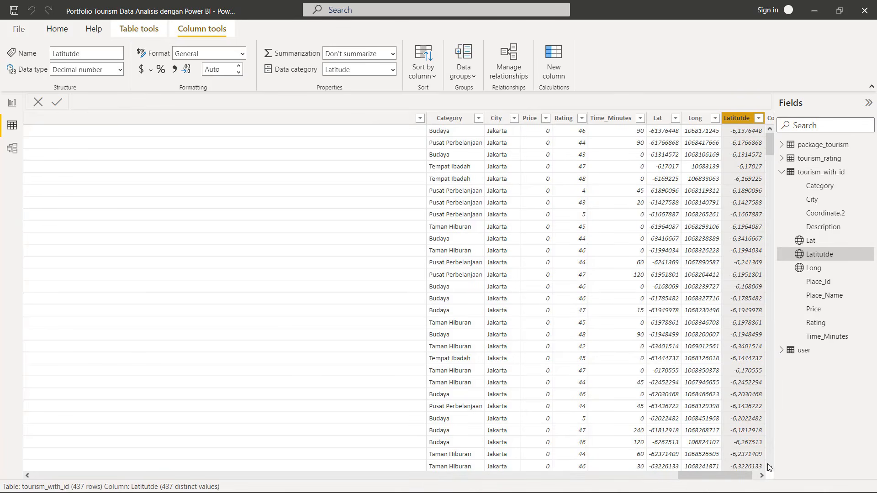
# Change Coordinate.2 to Decimal number and set its data category to Longitude
pyautogui.click(763, 476)
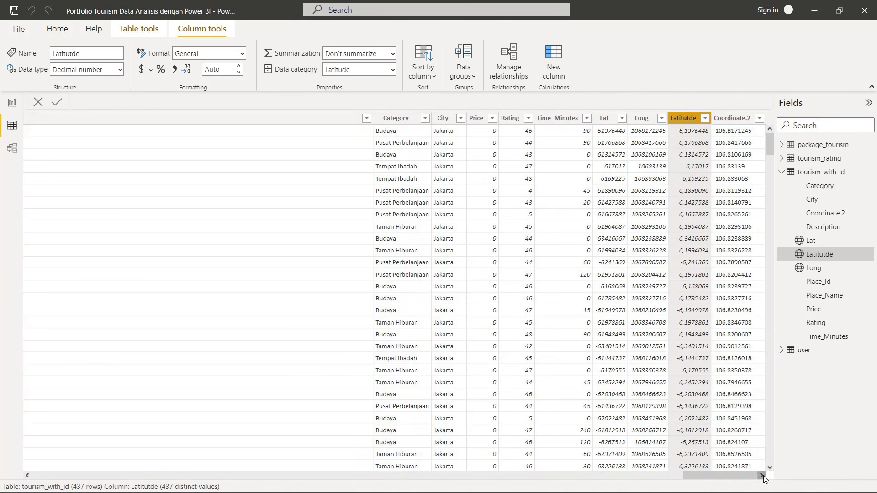
pyautogui.click(733, 119)
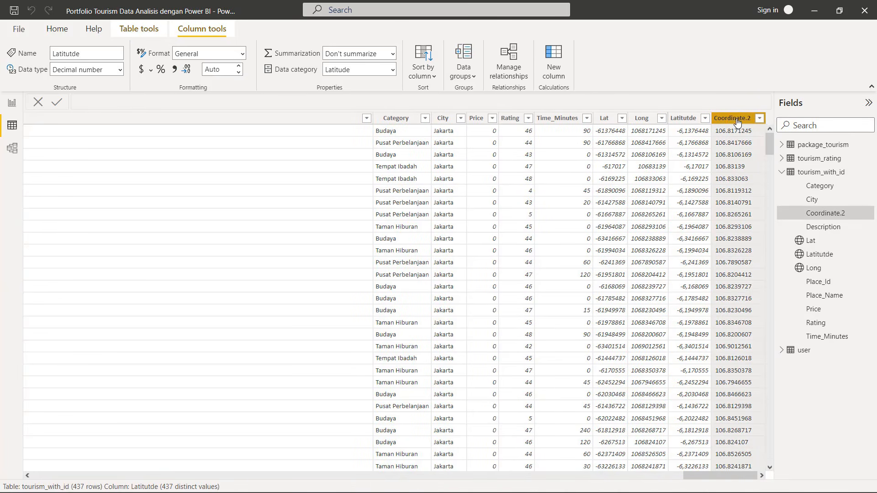
pyautogui.click(121, 70)
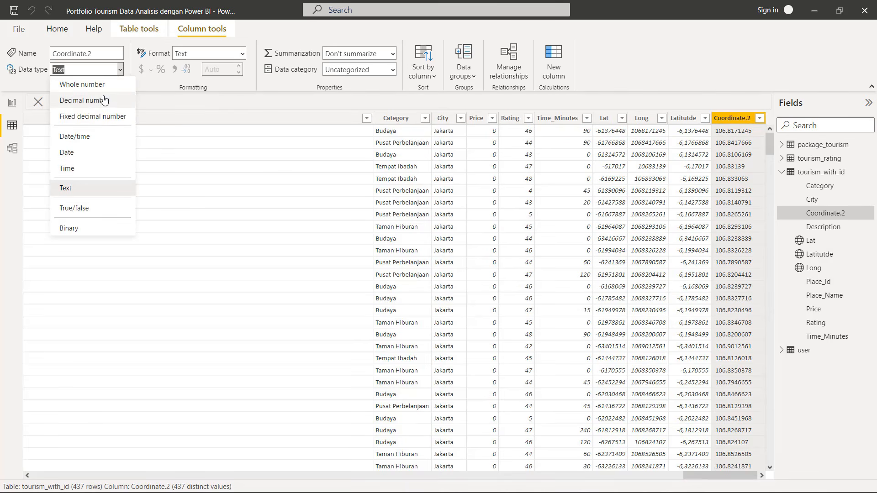
pyautogui.click(104, 100)
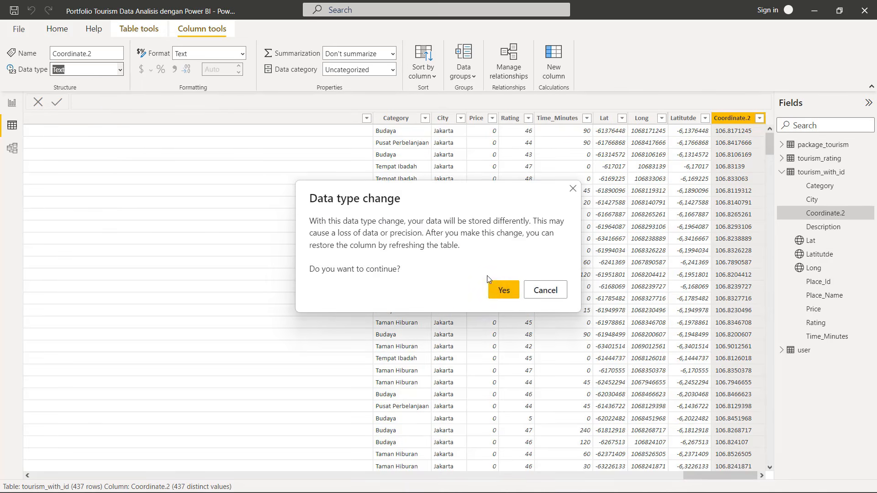
pyautogui.click(504, 290)
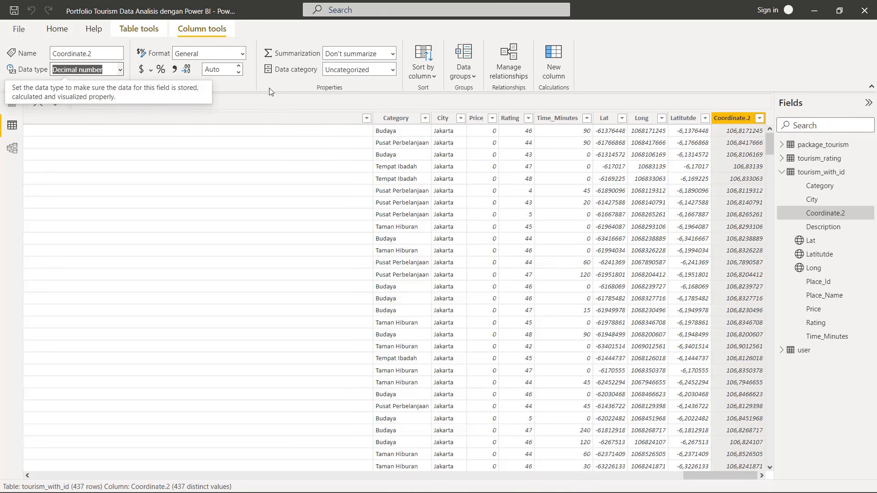
pyautogui.click(392, 69)
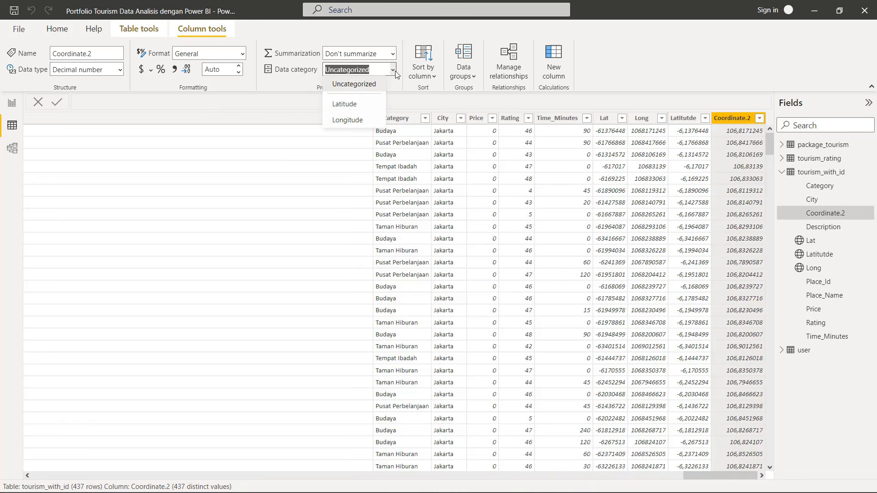
pyautogui.click(350, 121)
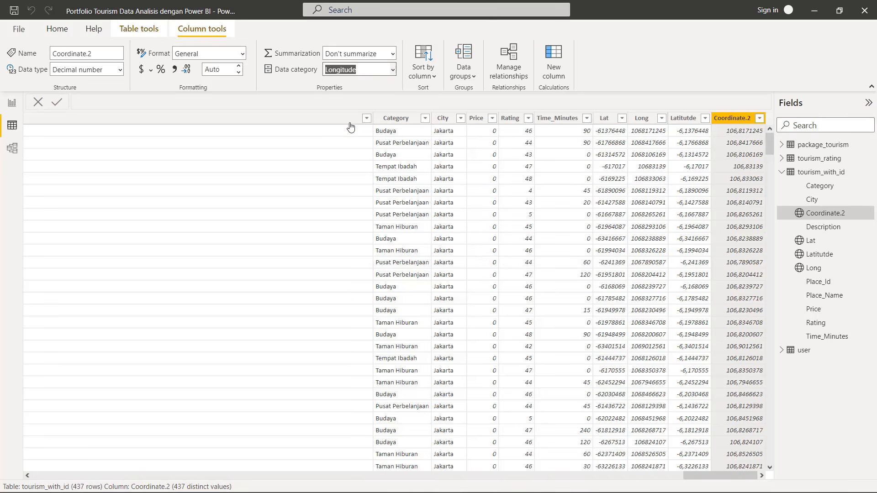
# Rename the Coordinate.2 column to 'Longitude'
pyautogui.doubleClick(733, 123)
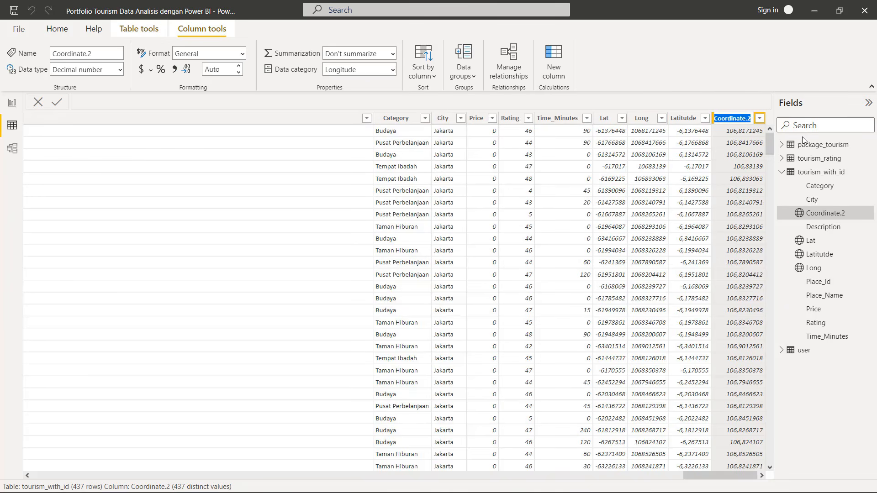
pyautogui.write('LOngitu')
pyautogui.press('BackSpace')
pyautogui.press('BackSpace')
pyautogui.press('BackSpace')
pyautogui.press('BackSpace')
pyautogui.press('BackSpace')
pyautogui.press('BackSpace')
pyautogui.write('ongitude')
pyautogui.click(718, 64)
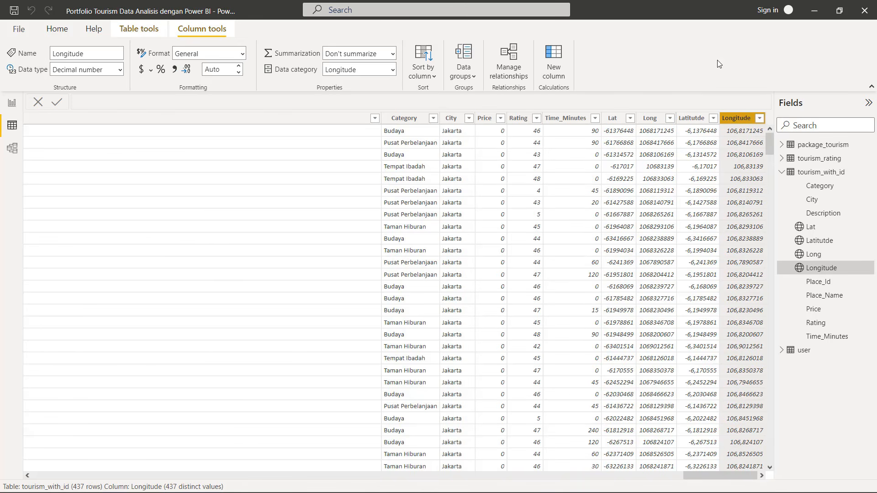
pyautogui.click(797, 126)
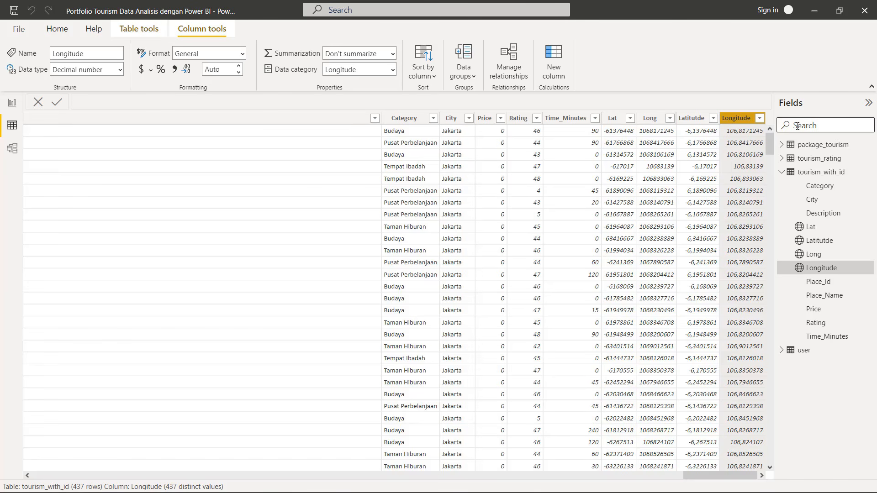
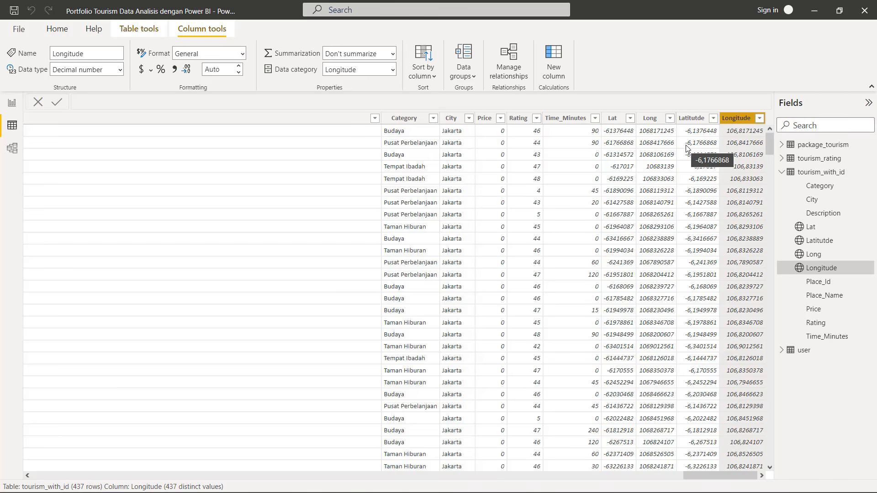
# Open the tourism_with_id query in the Power Query Editor from the Fields pane
pyautogui.click(781, 177)
pyautogui.click(869, 176)
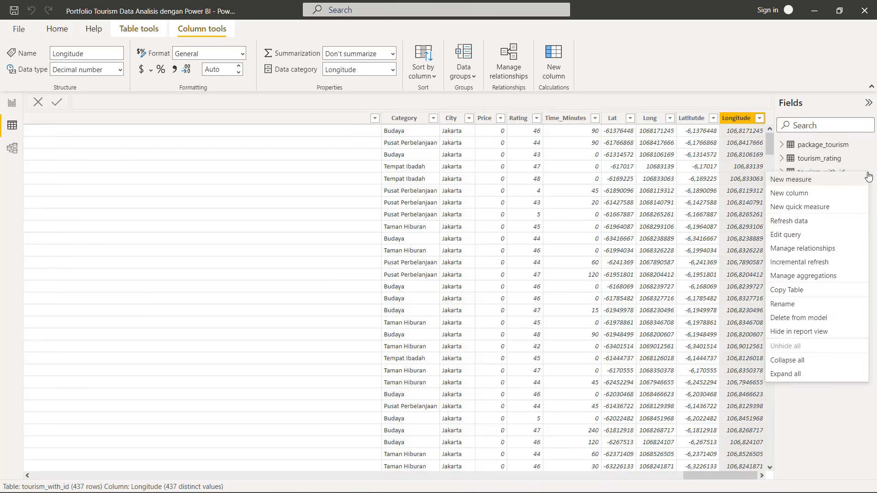
pyautogui.click(802, 235)
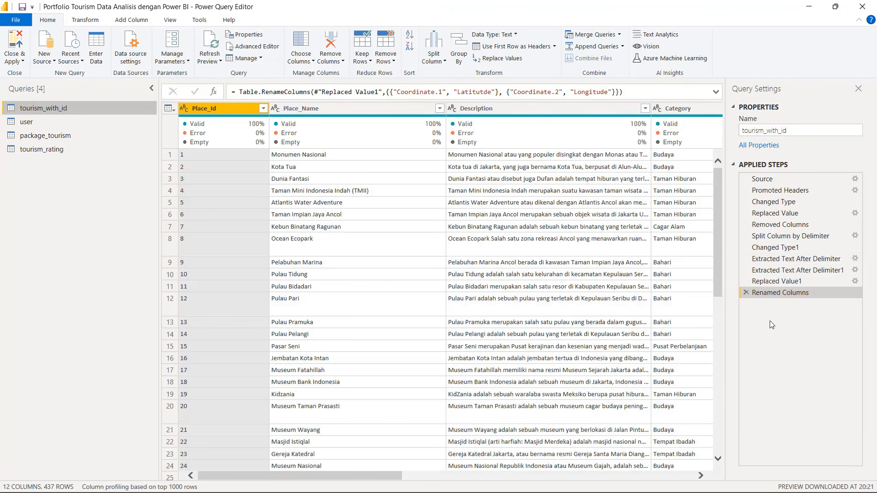
pyautogui.moveTo(392, 476); pyautogui.dragTo(705, 484)
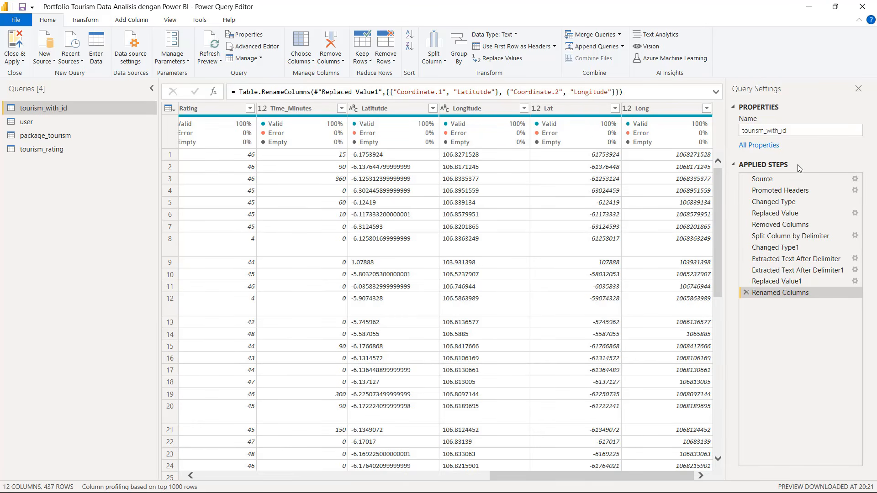
# Try Decimal Number on Latitutde, then delete the Changed Type2 step to keep it text
pyautogui.click(564, 108)
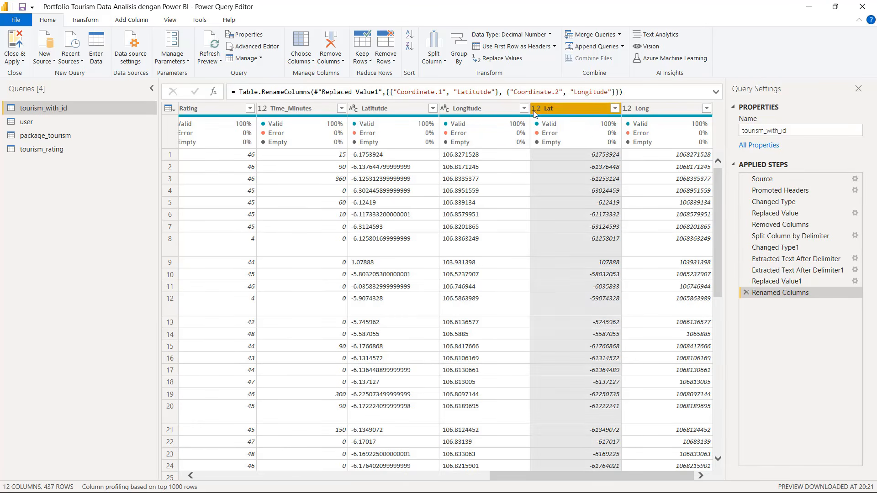
pyautogui.click(384, 110)
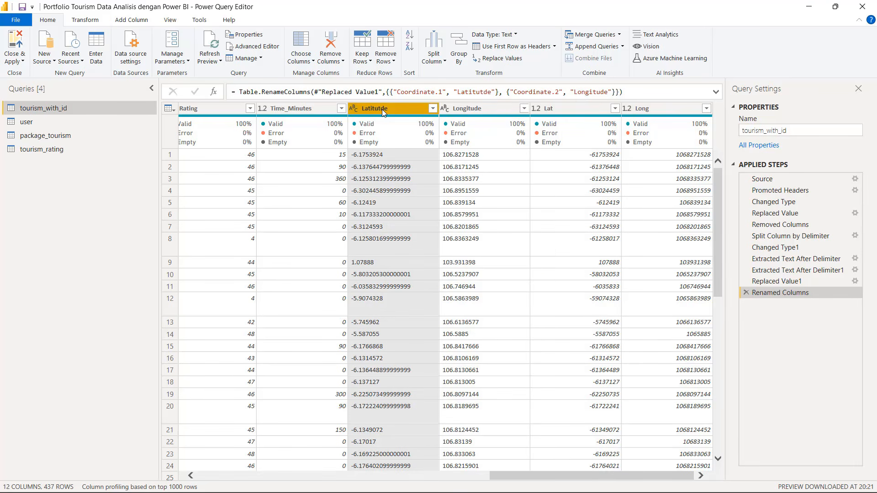
pyautogui.click(356, 109)
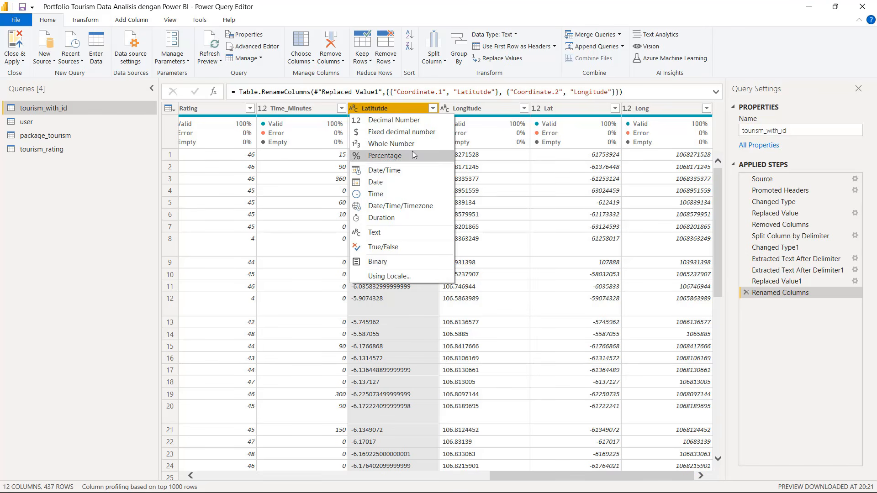
pyautogui.click(423, 123)
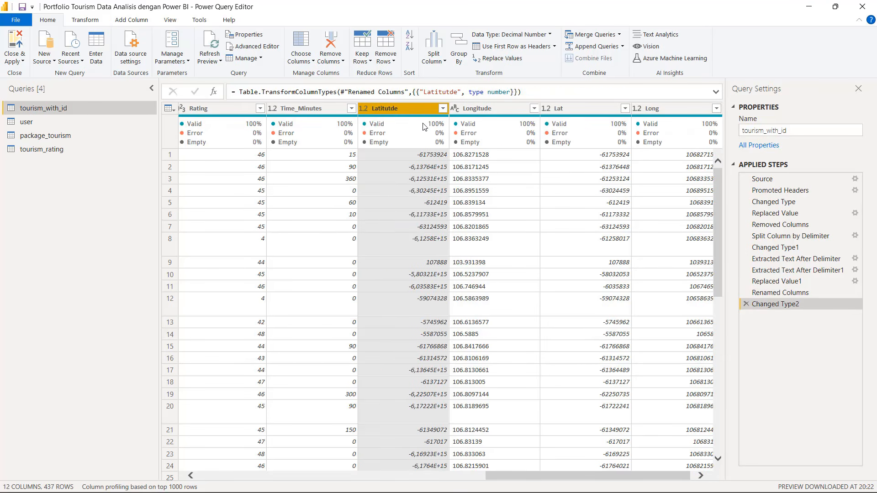
pyautogui.click(747, 305)
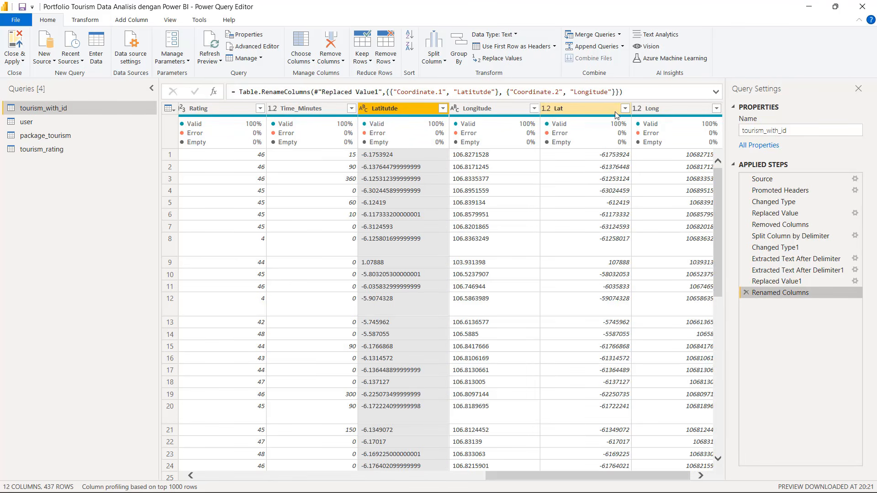
# Remove the old Lat and Long columns from tourism_with_id
pyautogui.click(596, 106)
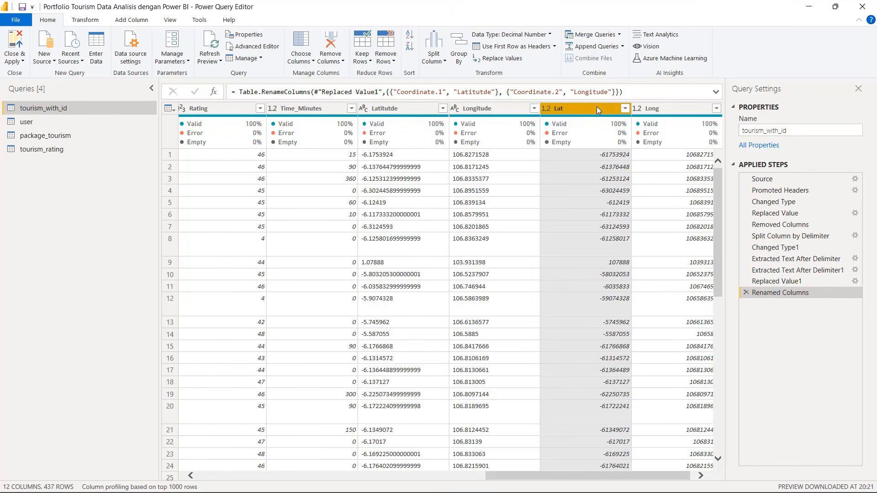
pyautogui.rightClick(597, 106)
pyautogui.click(655, 129)
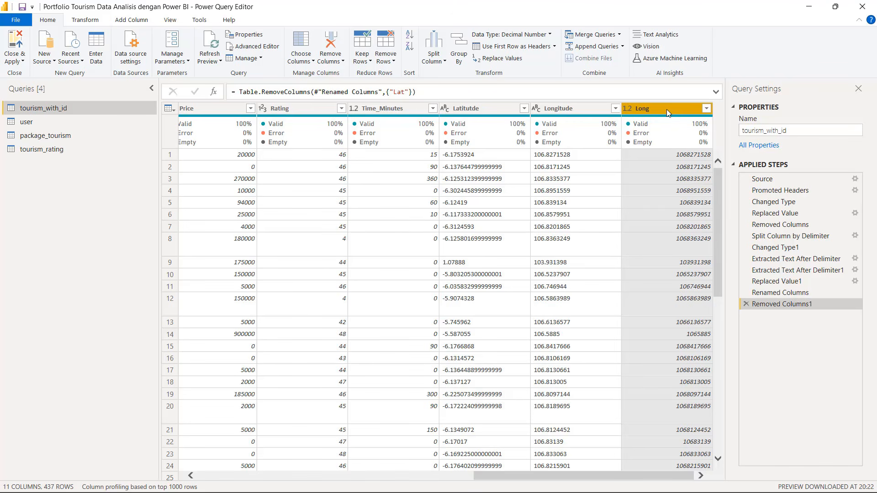
pyautogui.rightClick(667, 108)
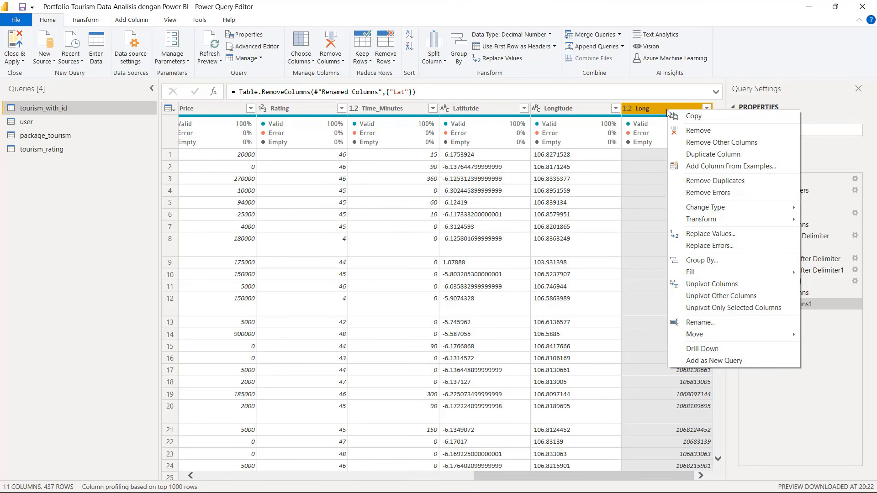
pyautogui.click(711, 130)
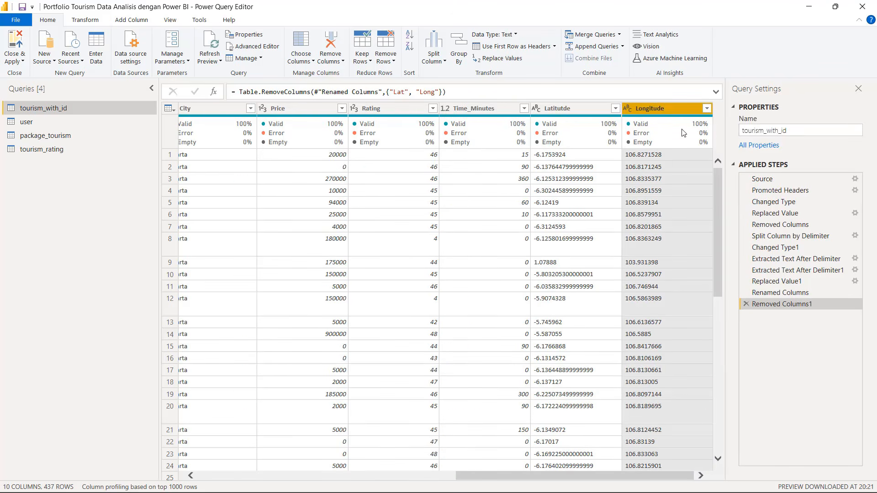
# Rename Latitutde to Lat and Longitude to Long, then Close & Apply
pyautogui.click(568, 111)
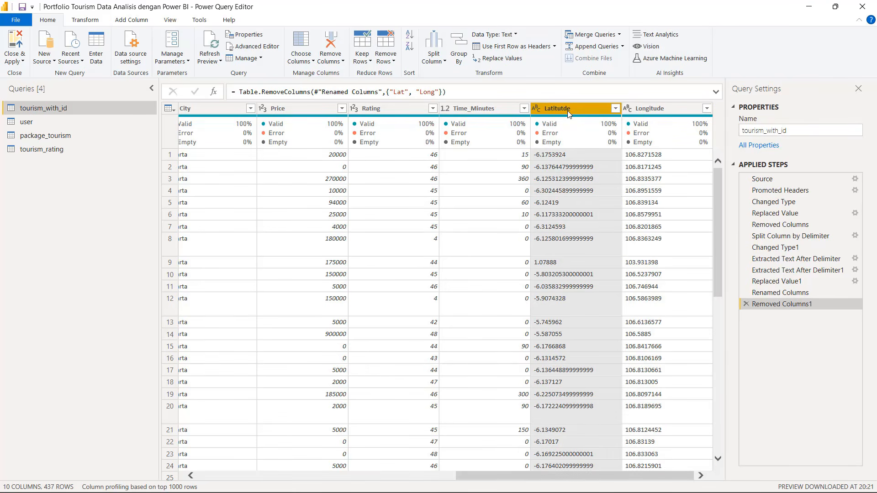
pyautogui.doubleClick(567, 110)
pyautogui.click(577, 109)
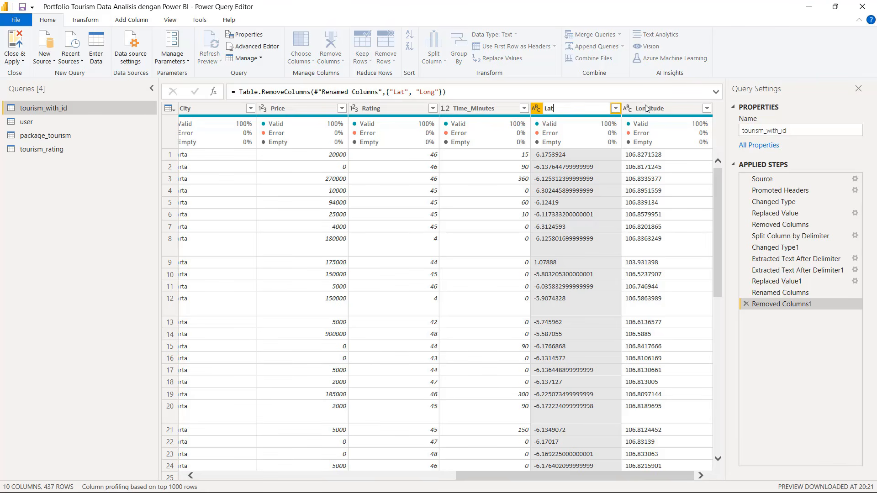
pyautogui.press('Return')
pyautogui.doubleClick(662, 109)
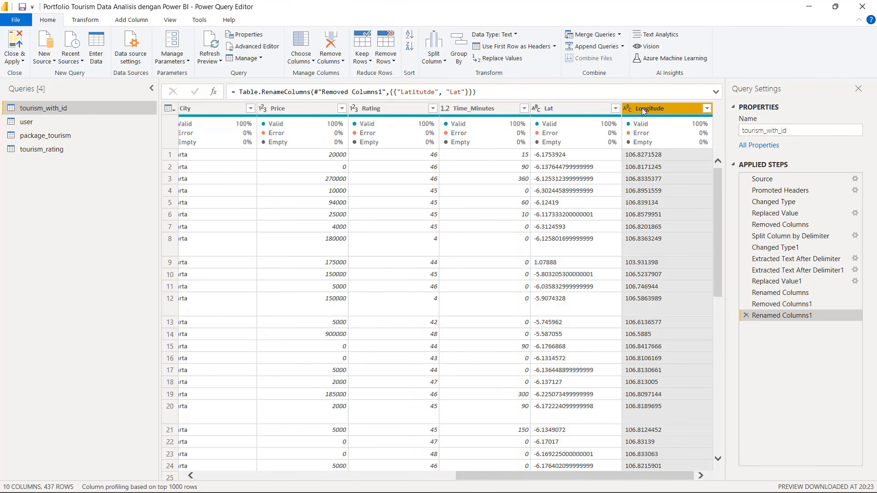
pyautogui.press('End')
pyautogui.press('BackSpace')
pyautogui.press('BackSpace')
pyautogui.press('BackSpace')
pyautogui.press('BackSpace')
pyautogui.press('BackSpace')
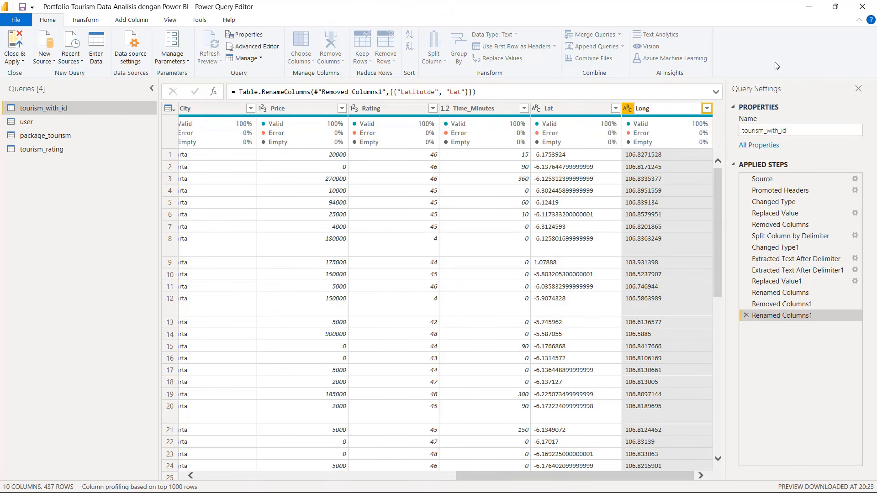
pyautogui.click(20, 60)
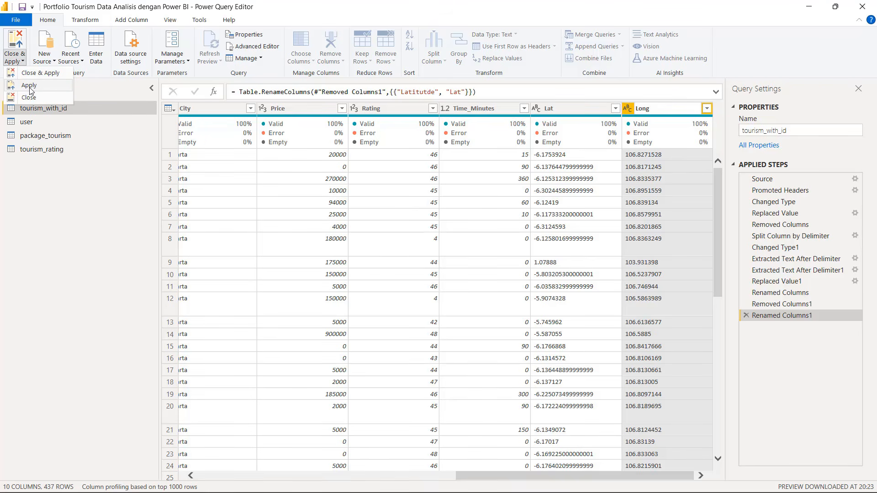
pyautogui.click(51, 74)
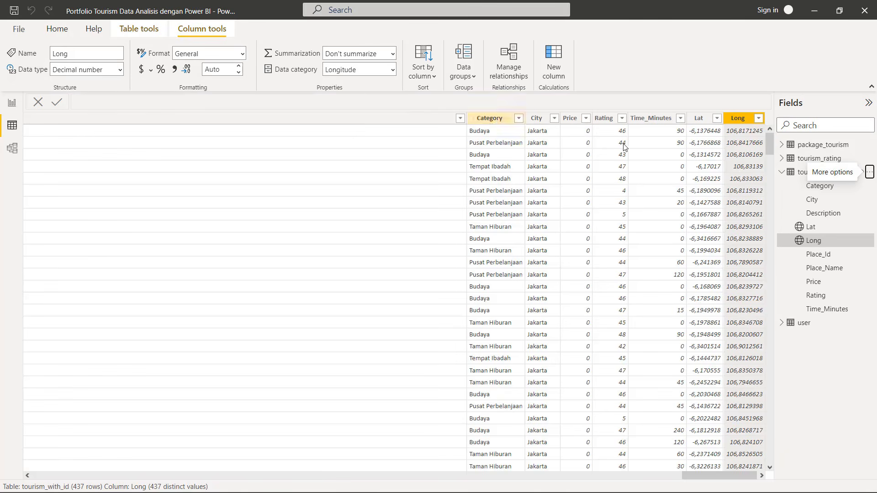
# Inspect the user table's User_Id, Location and Age columns, keeping Age whole number, then open Model view
pyautogui.click(781, 171)
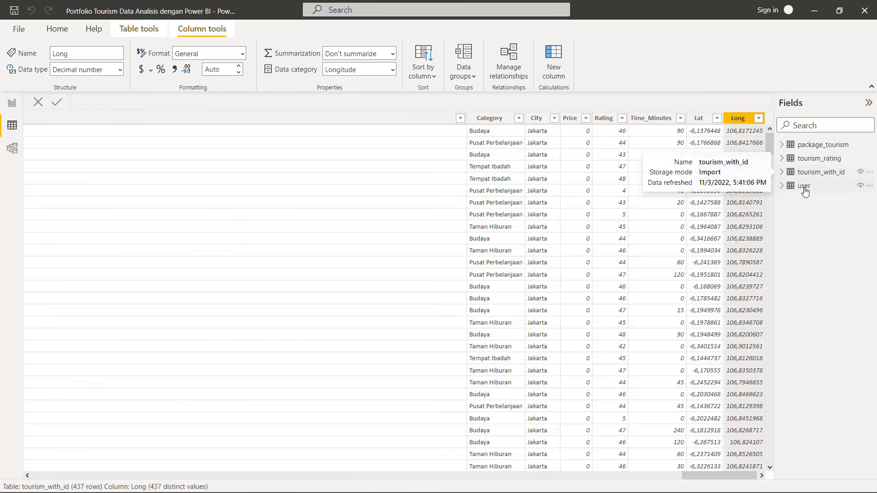
pyautogui.click(805, 186)
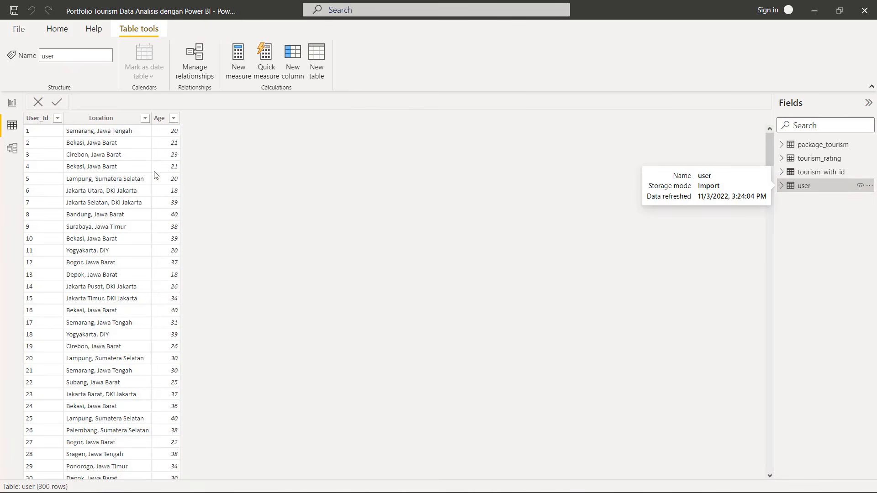
pyautogui.click(30, 120)
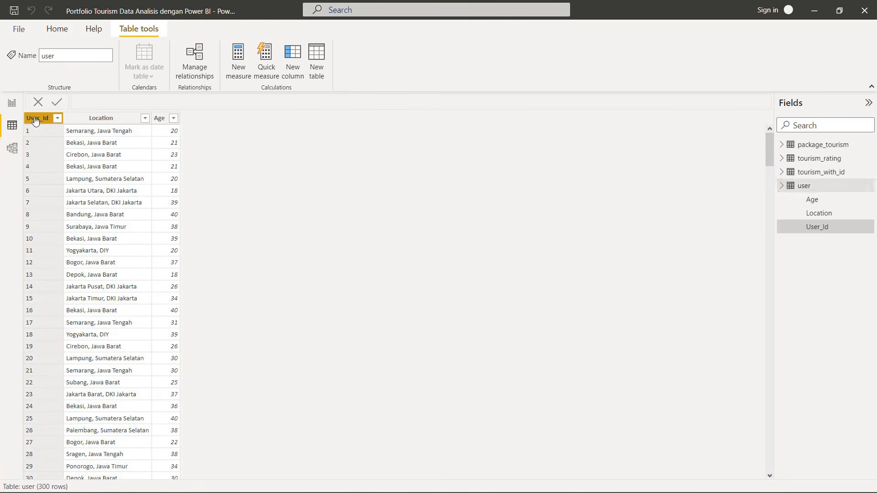
pyautogui.click(86, 118)
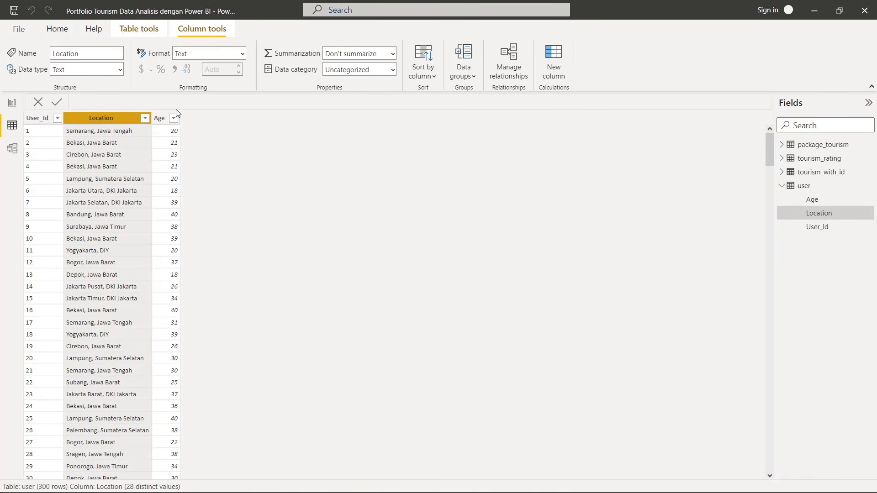
pyautogui.click(160, 118)
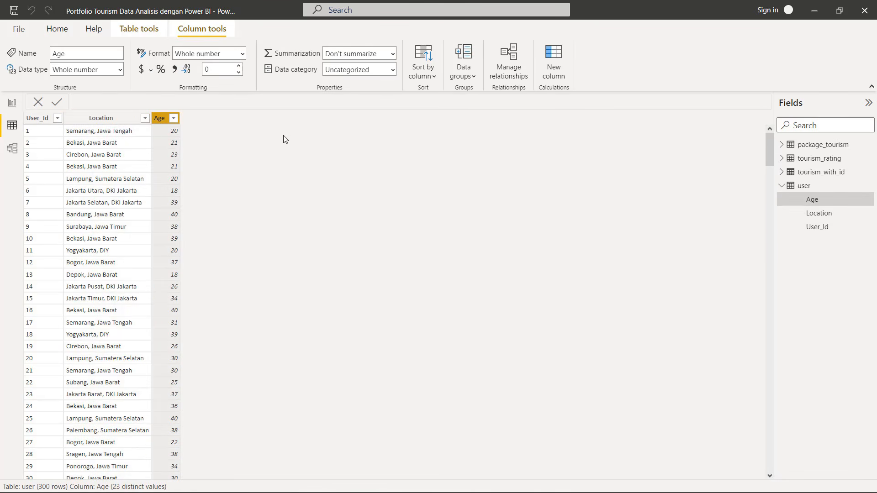
pyautogui.click(121, 68)
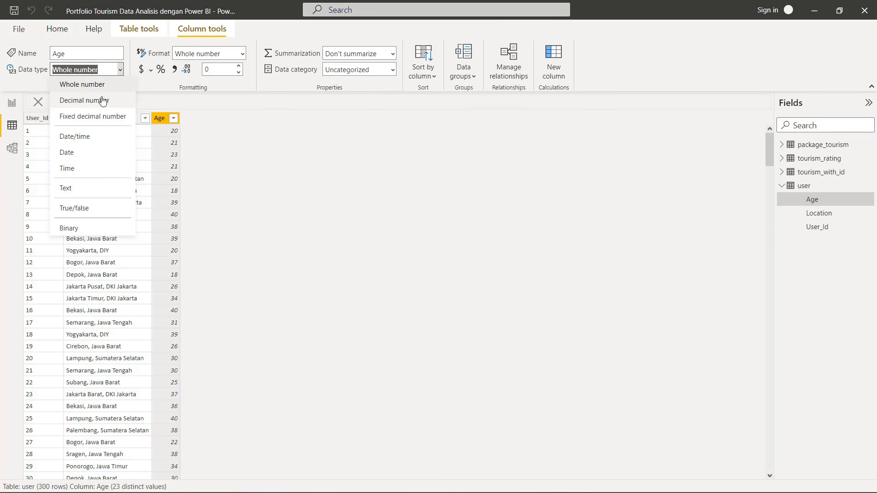
pyautogui.click(307, 143)
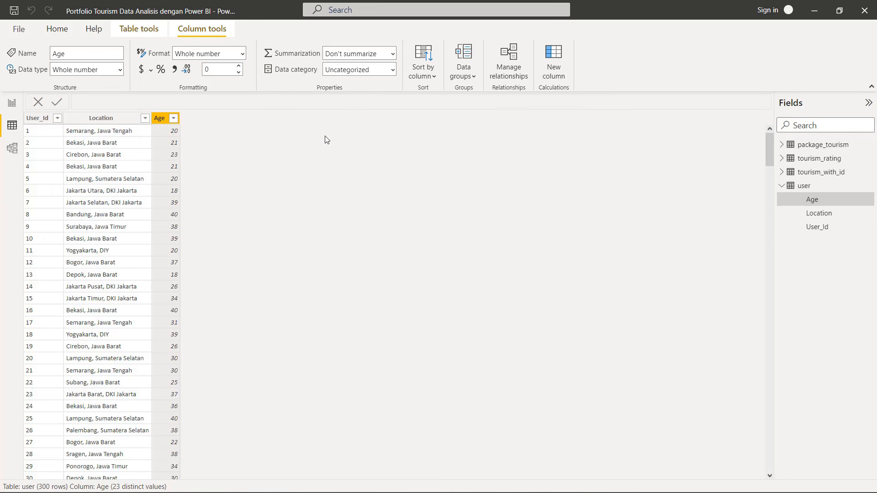
pyautogui.click(781, 187)
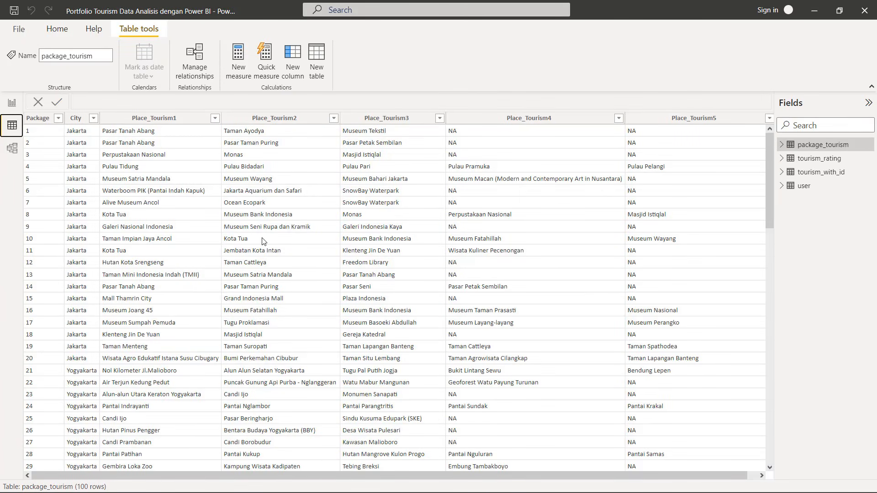
pyautogui.click(8, 154)
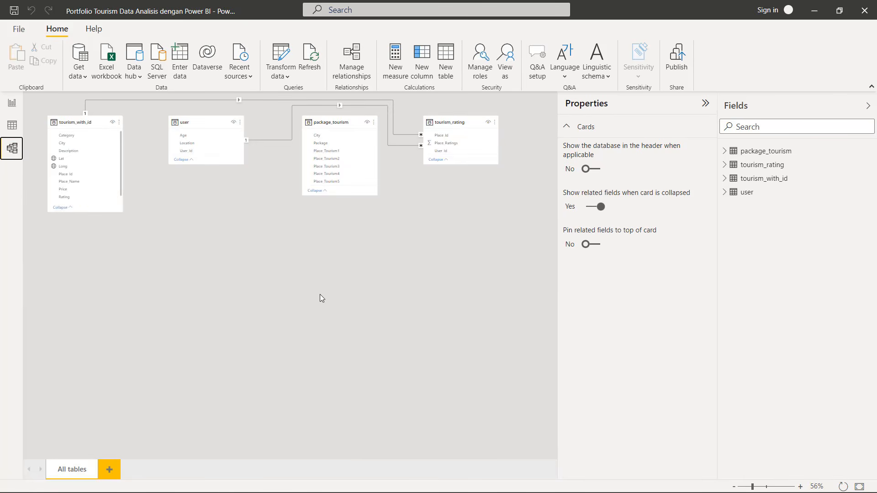
# Move package_tourism down-left, tourism_rating beside tourism_with_id, and the user card beneath tourism_rating
pyautogui.moveTo(207, 120); pyautogui.dragTo(185, 119)
pyautogui.moveTo(332, 130); pyautogui.dragTo(79, 241)
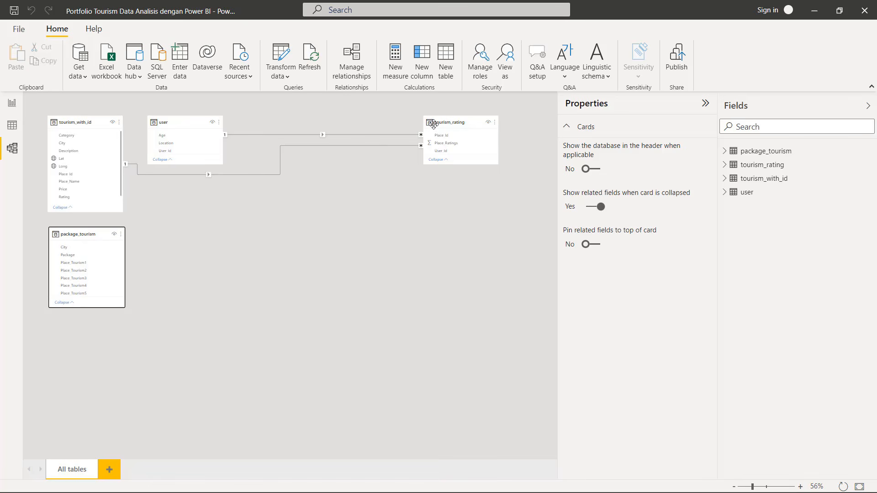
pyautogui.moveTo(456, 124); pyautogui.dragTo(180, 192)
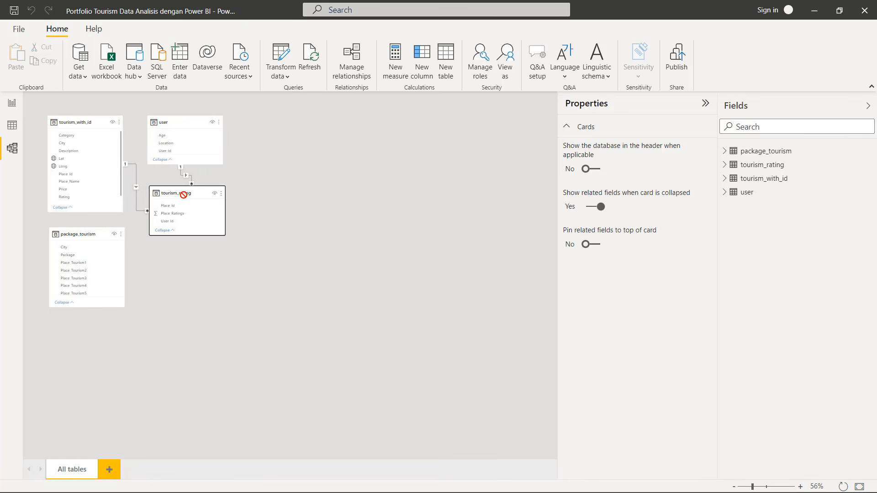
pyautogui.scroll(5, 43, 115)
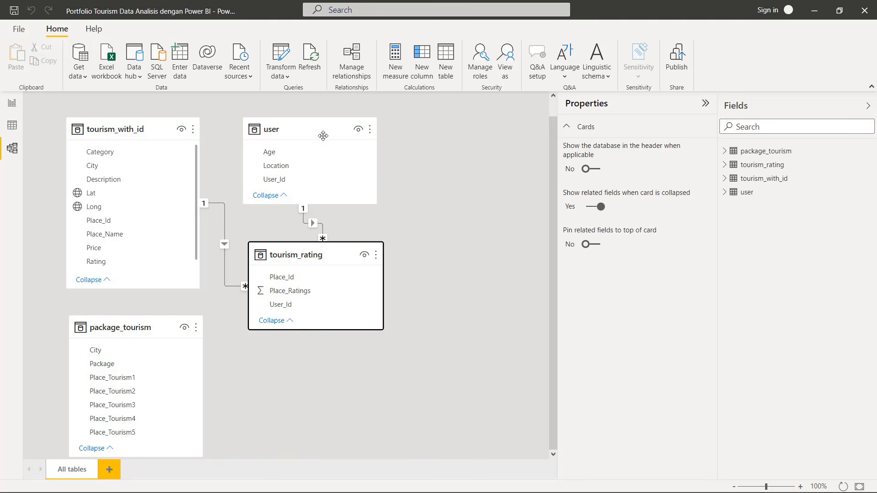
pyautogui.moveTo(323, 130); pyautogui.dragTo(344, 356)
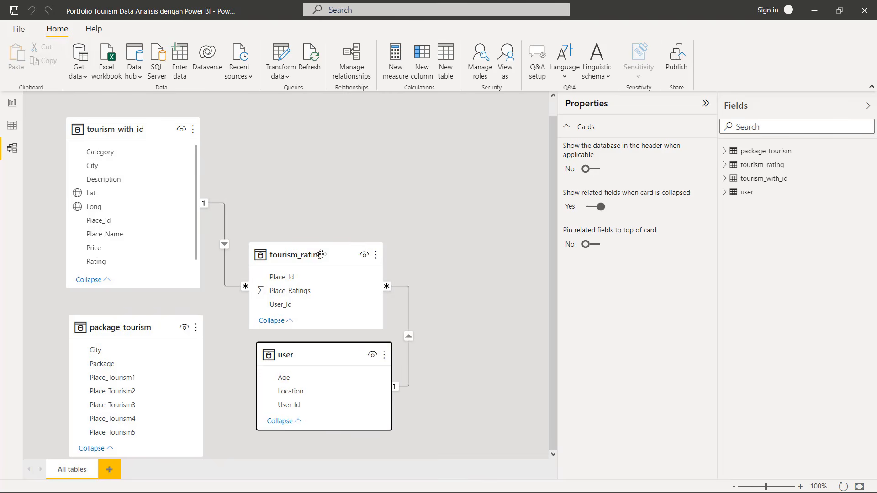
pyautogui.moveTo(320, 256); pyautogui.dragTo(321, 119)
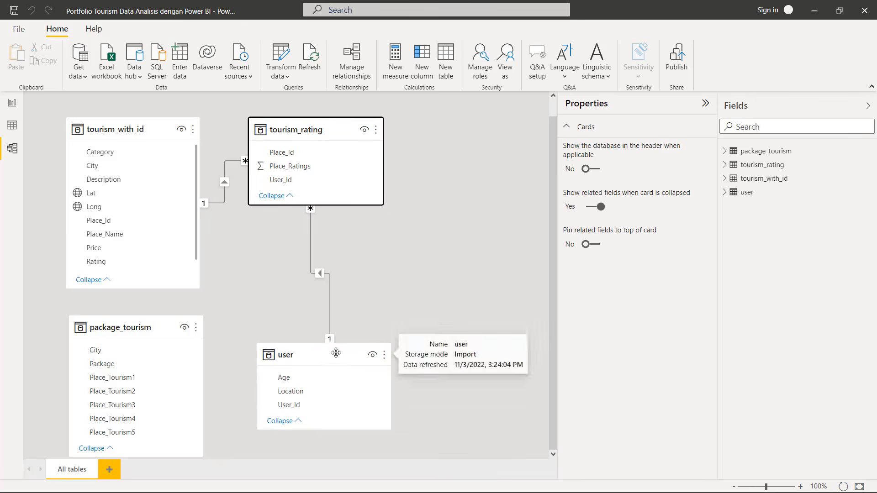
pyautogui.moveTo(336, 355); pyautogui.dragTo(334, 256)
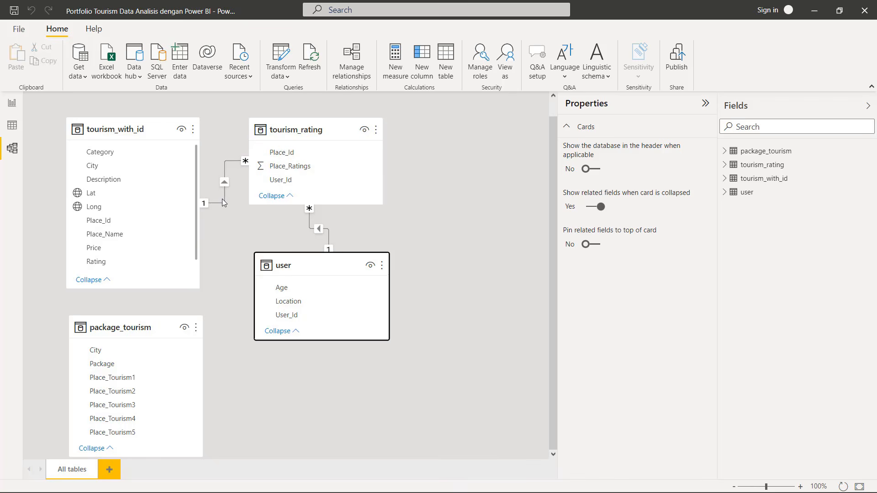
pyautogui.click(226, 183)
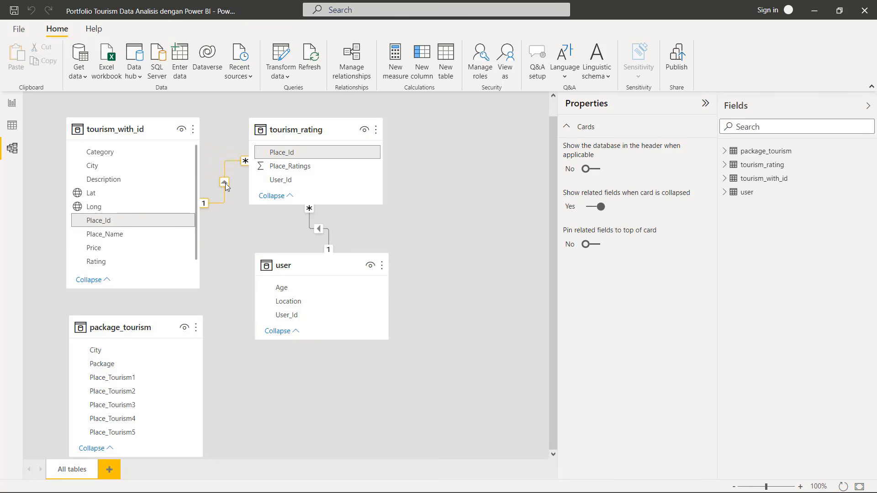
pyautogui.rightClick(225, 182)
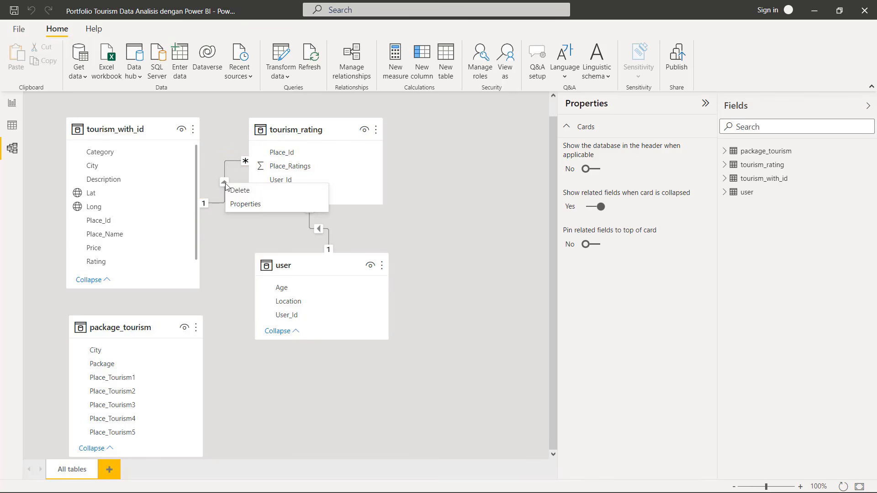
pyautogui.click(249, 205)
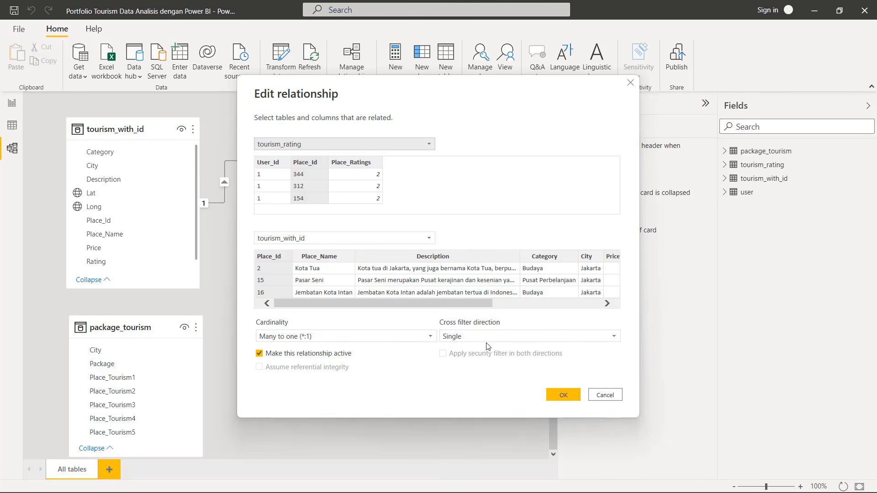
pyautogui.click(562, 398)
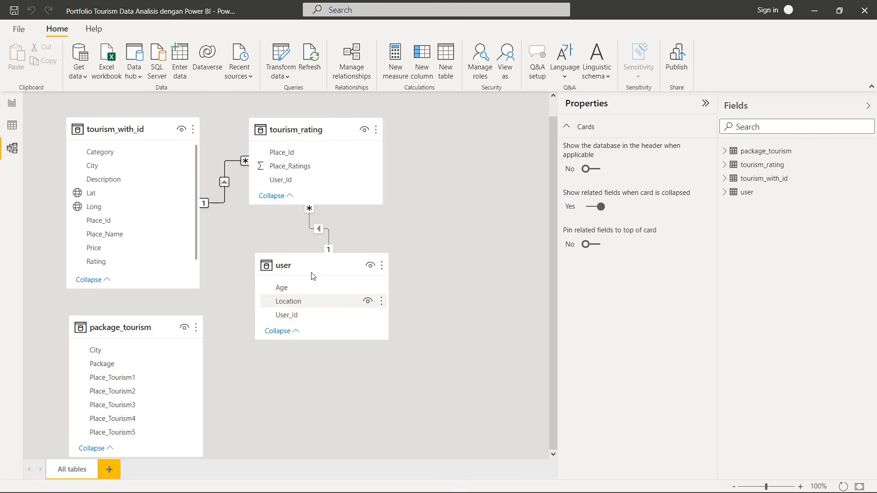
# Review the tourism_rating–user relationship properties without changes, then drag the user card taller
pyautogui.rightClick(320, 232)
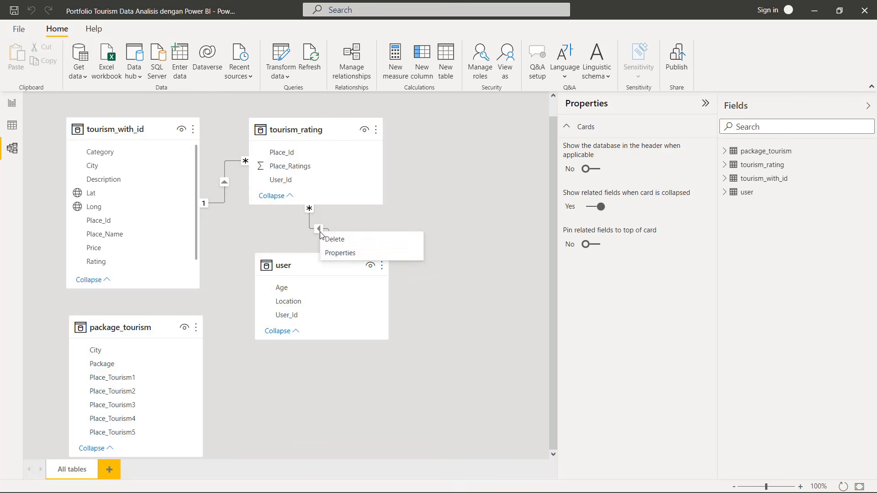
pyautogui.click(343, 259)
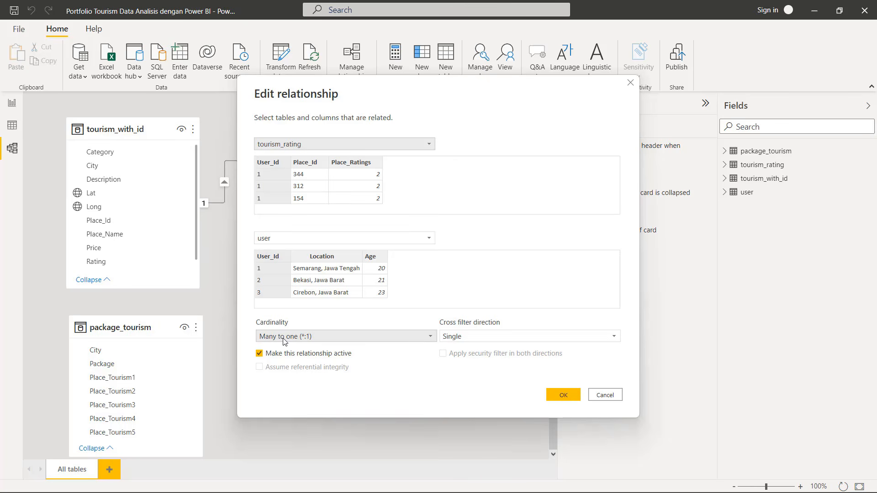
pyautogui.click(565, 395)
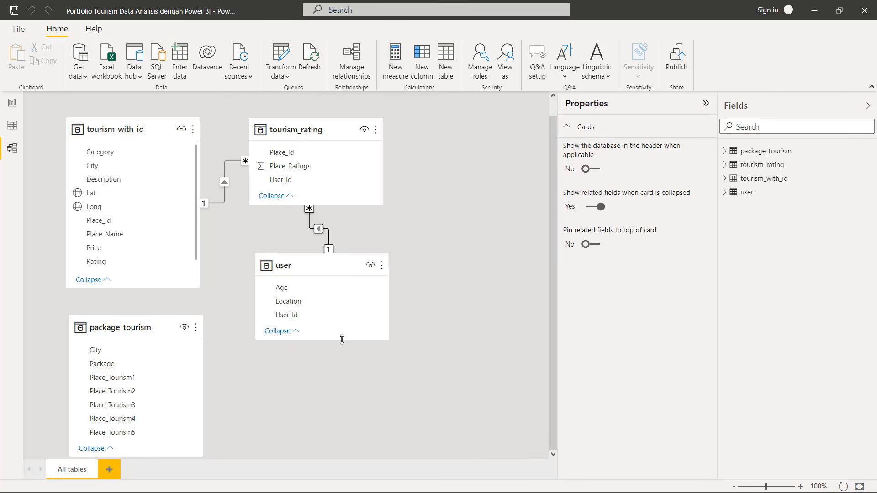
pyautogui.moveTo(342, 341); pyautogui.dragTo(349, 377)
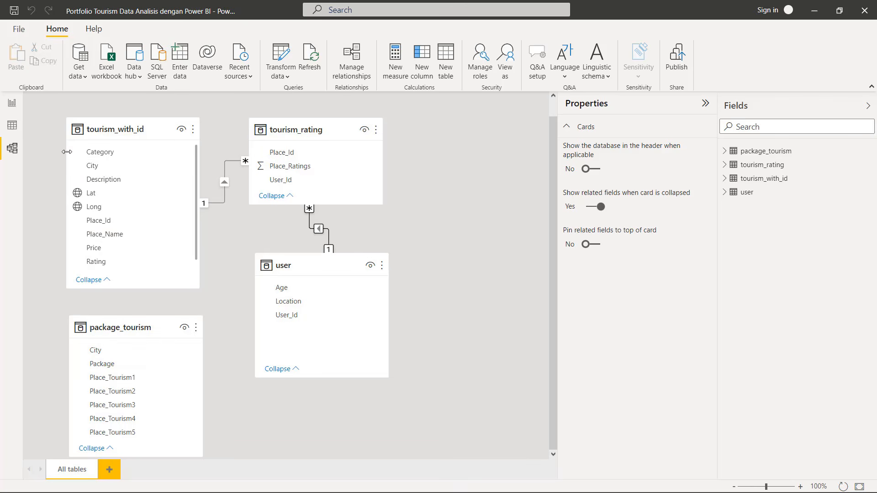
# Drag City from tourism_with_id onto package_tourism's City, accepting Many to many with Both filtering
pyautogui.click(118, 168)
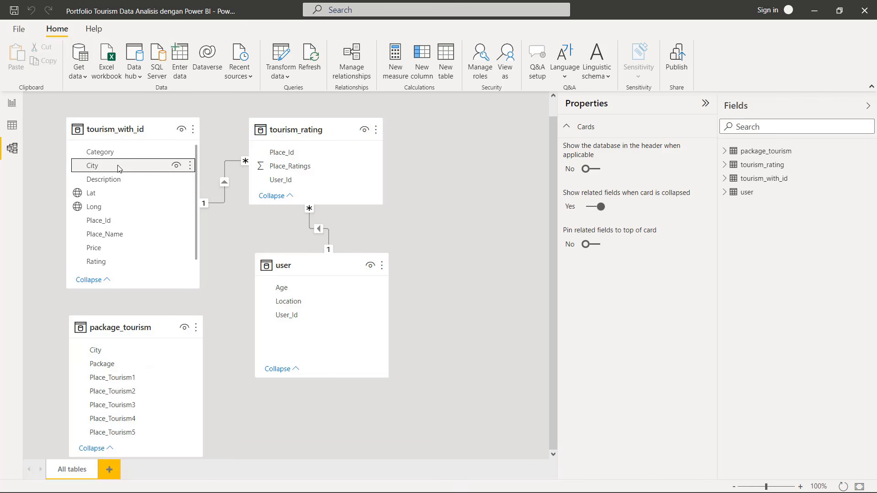
pyautogui.moveTo(118, 168); pyautogui.dragTo(133, 354)
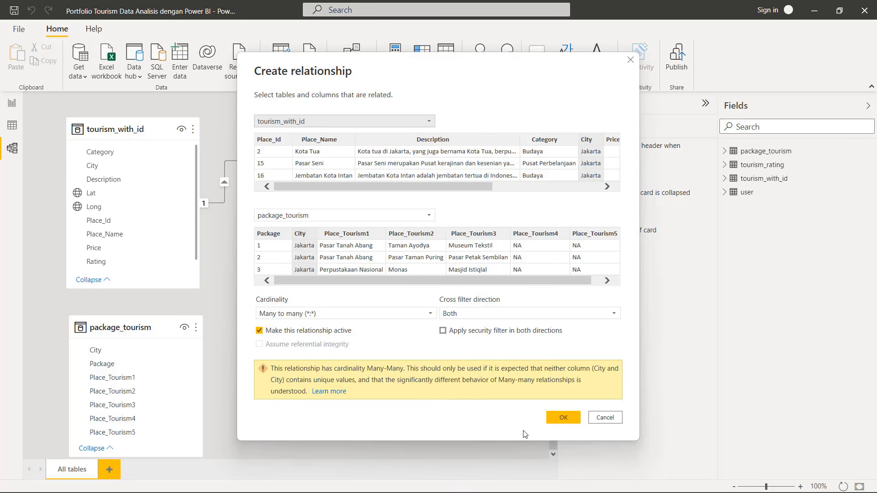
pyautogui.click(563, 418)
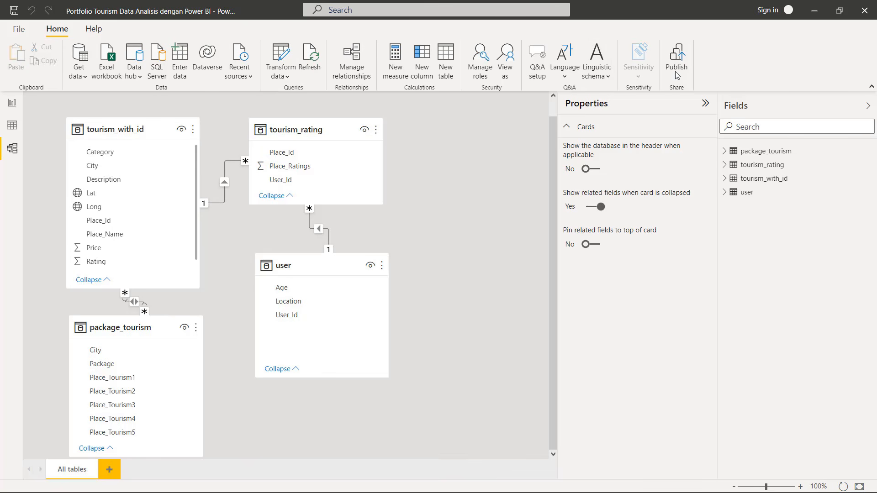
pyautogui.click(13, 131)
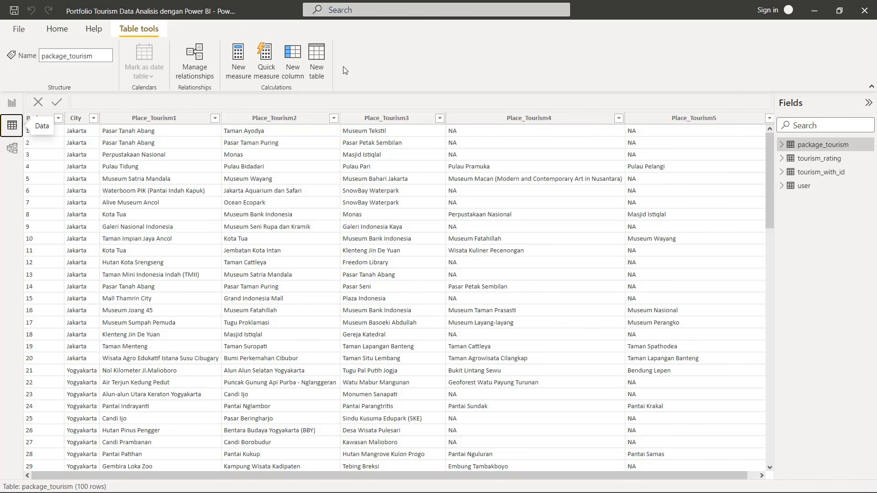
pyautogui.click(57, 28)
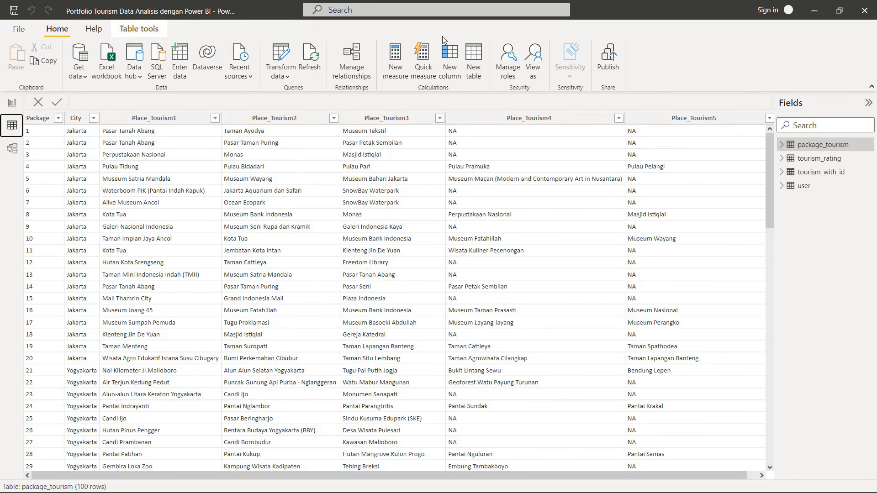
pyautogui.click(11, 102)
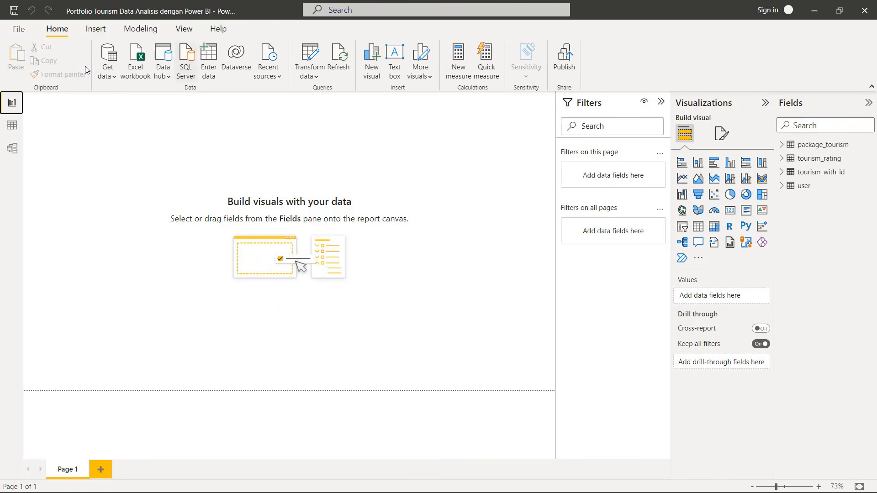
pyautogui.click(11, 125)
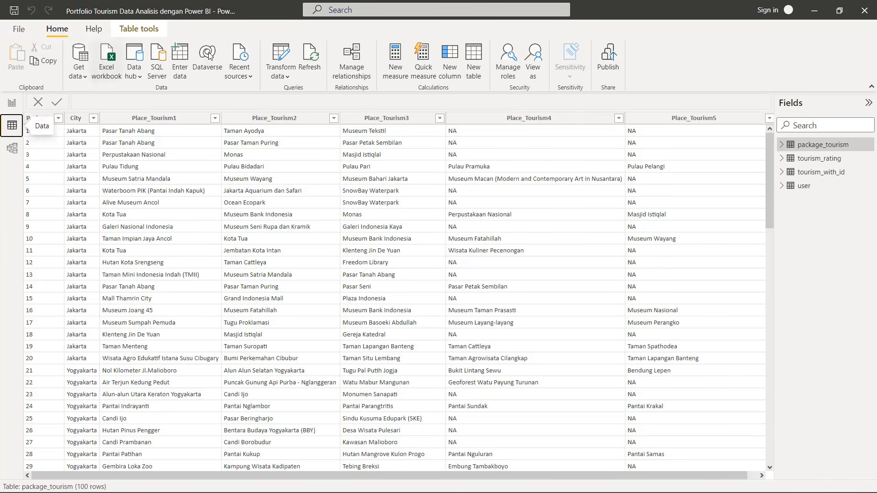
pyautogui.click(12, 148)
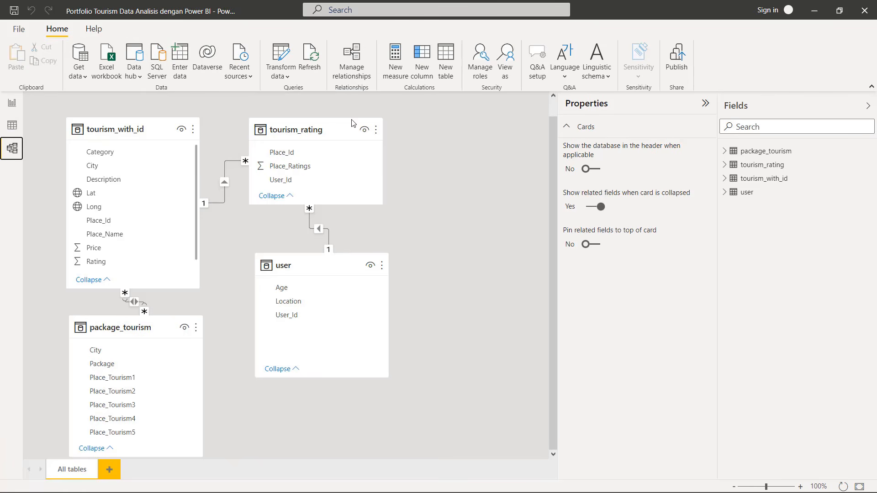
pyautogui.click(353, 61)
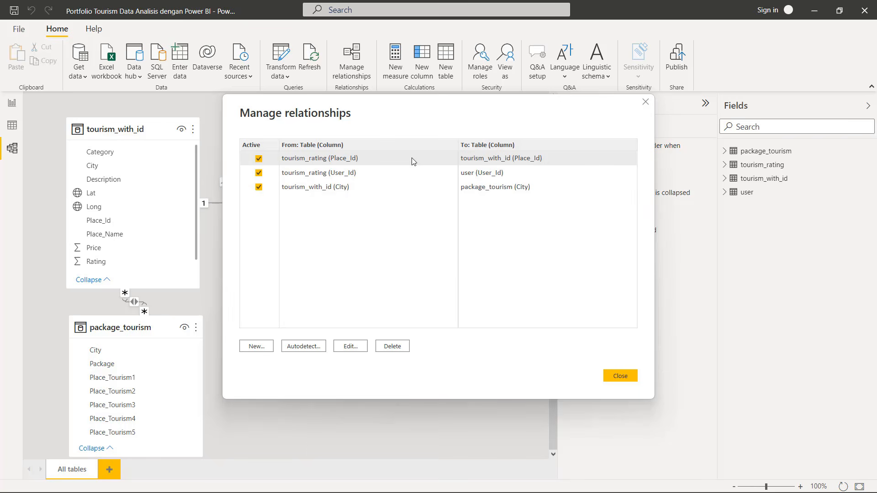
pyautogui.click(349, 347)
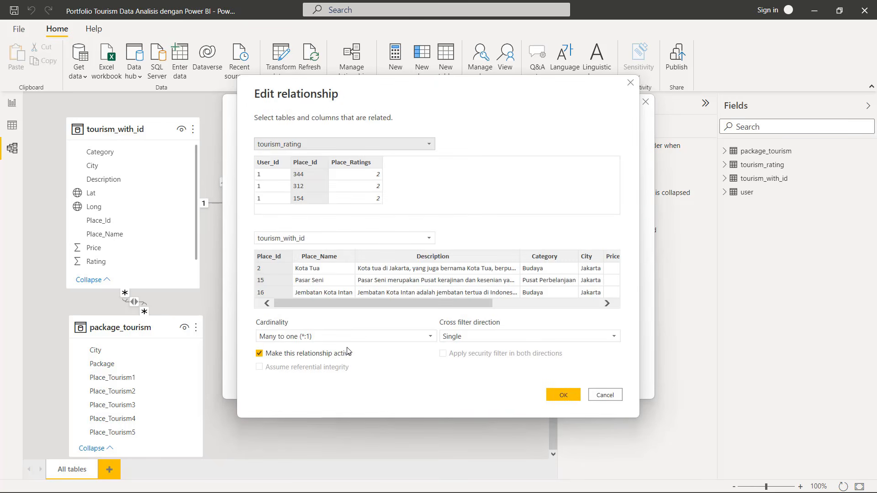
pyautogui.click(631, 83)
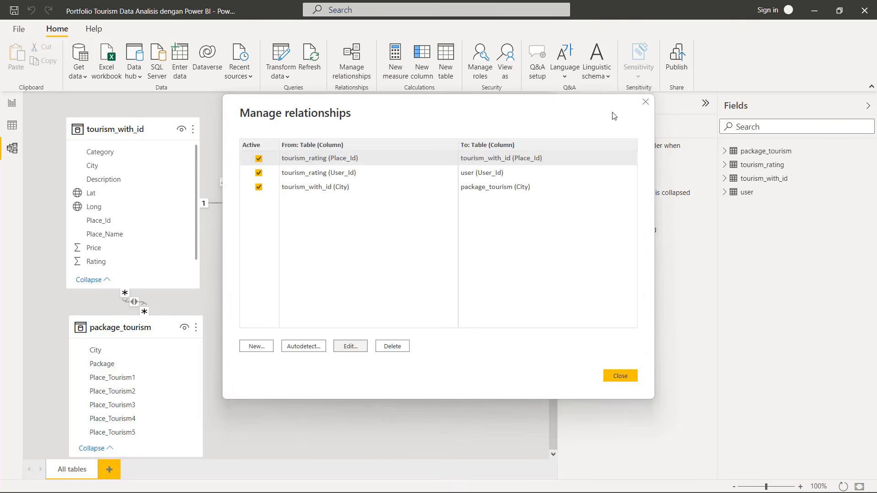
pyautogui.click(626, 375)
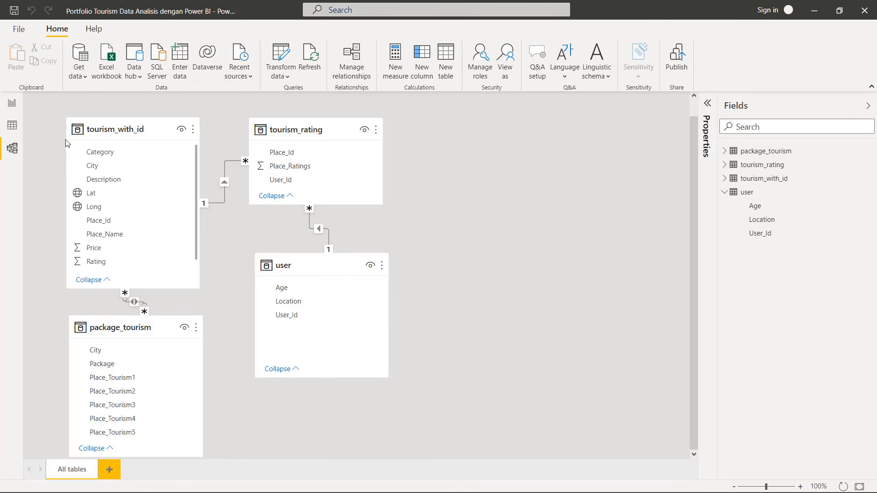
# Go to the blank report page, collapse Filters, and expand the page's Canvas settings
pyautogui.click(12, 104)
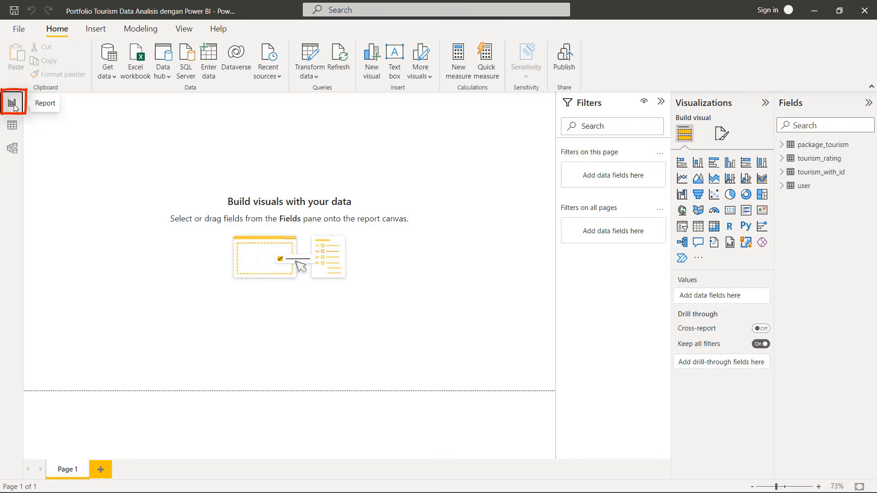
pyautogui.click(661, 101)
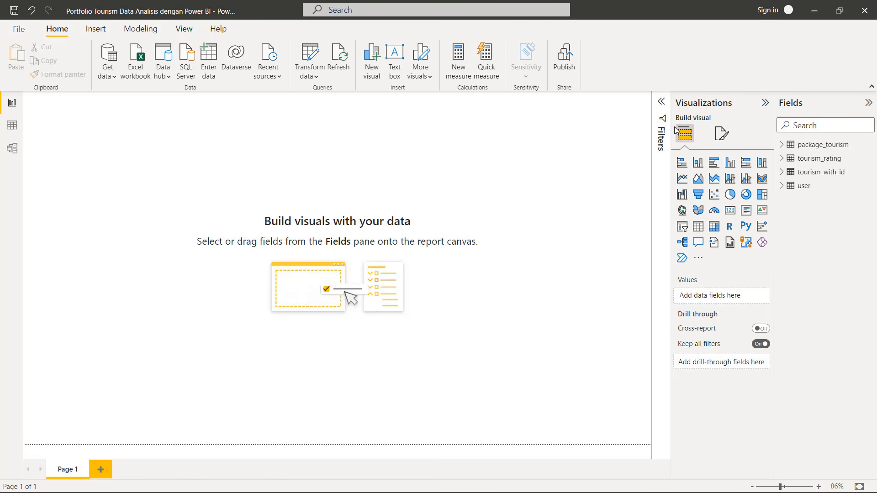
pyautogui.click(726, 139)
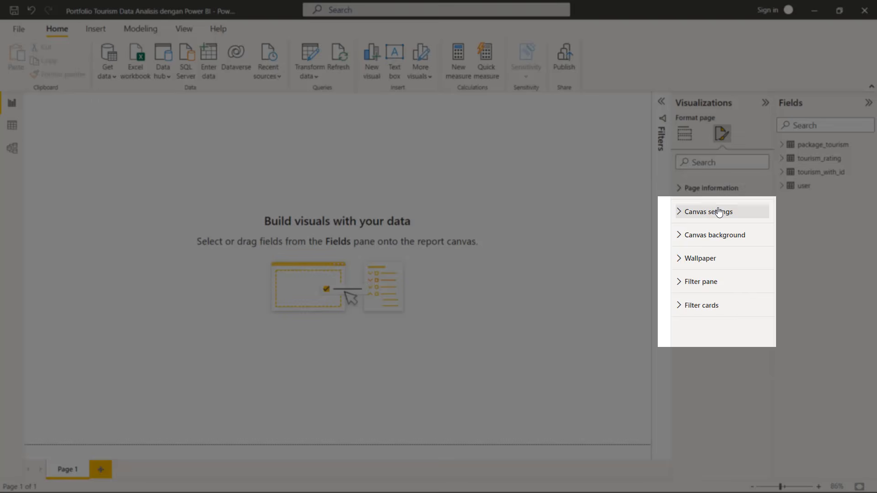
pyautogui.click(718, 212)
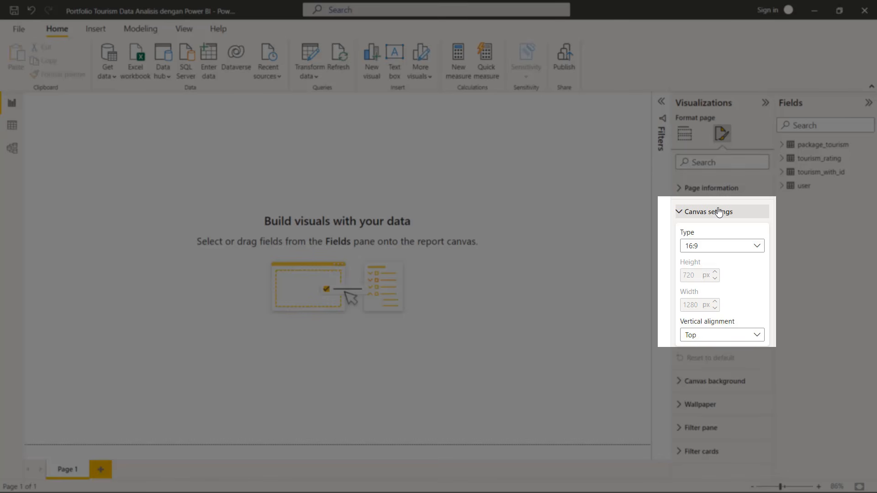
# Set canvas Type to Custom with Height 900 px and Width 1400 px
pyautogui.click(709, 247)
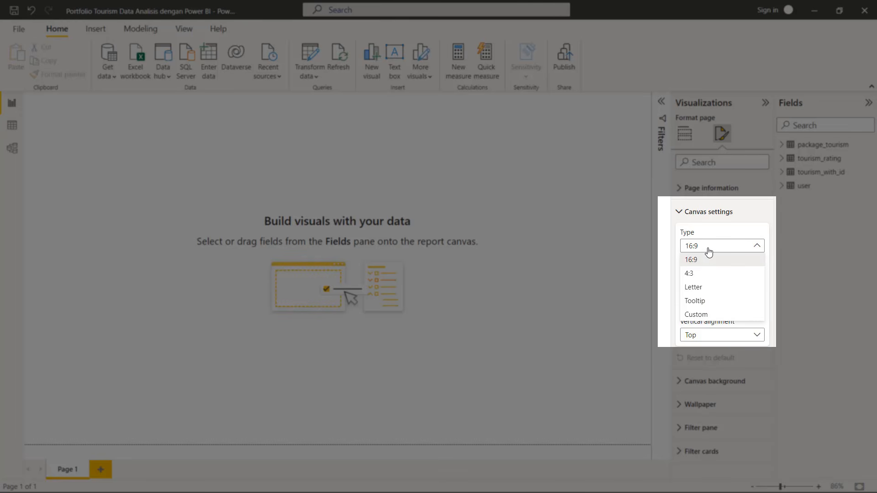
pyautogui.click(702, 316)
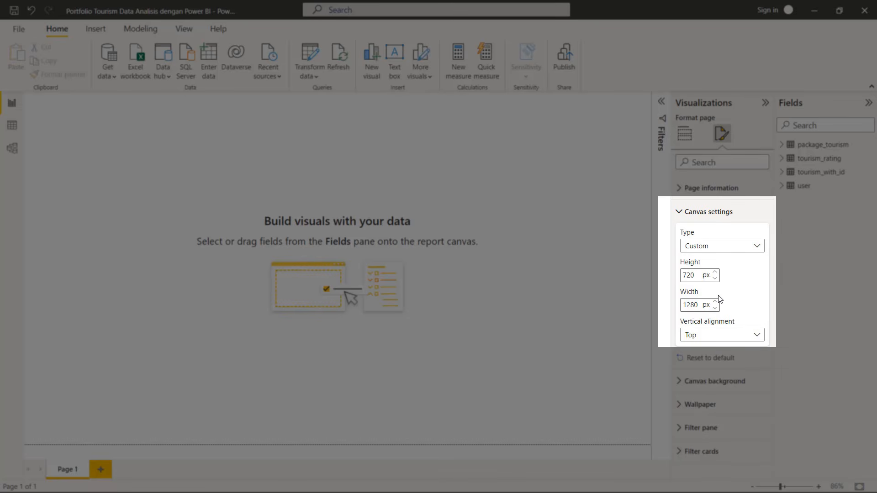
pyautogui.click(699, 276)
pyautogui.write('800')
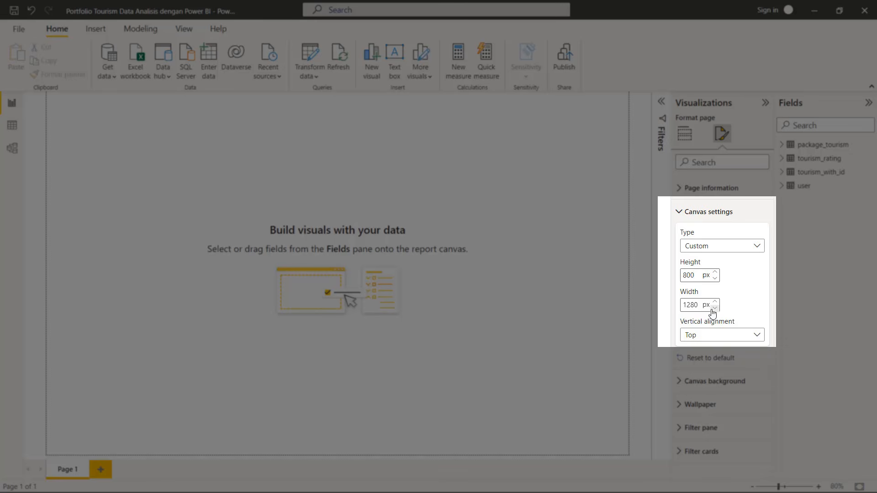
pyautogui.press('Tab')
pyautogui.write('1400')
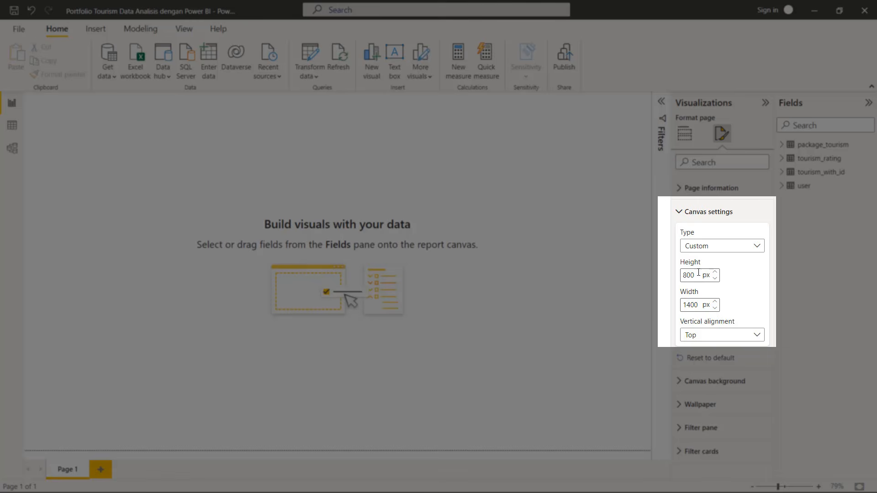
pyautogui.hotkey('shift', 'Tab')
pyautogui.write('900')
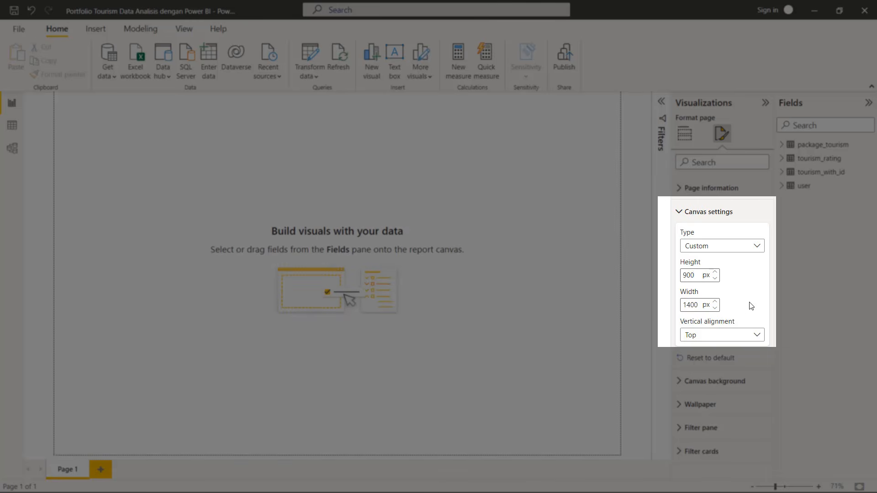
pyautogui.click(677, 212)
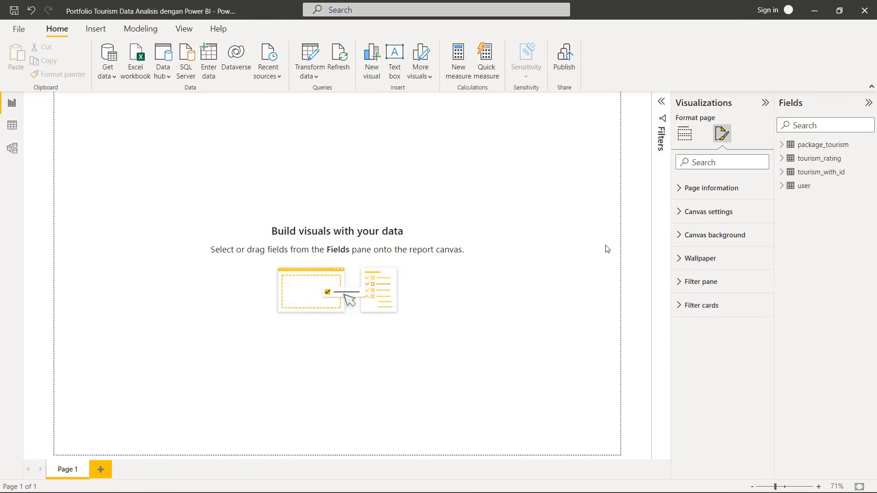
# Rename the Page 1 tab to 'Depan' using Rename Page
pyautogui.rightClick(66, 474)
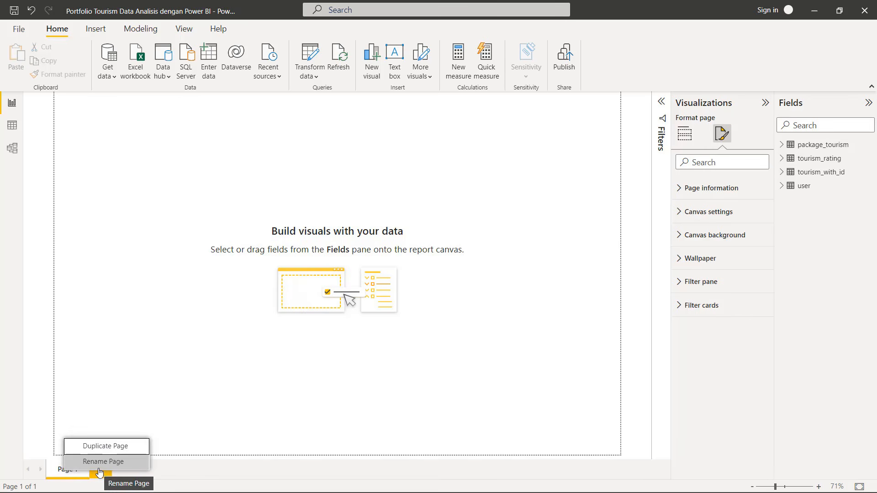
pyautogui.click(205, 470)
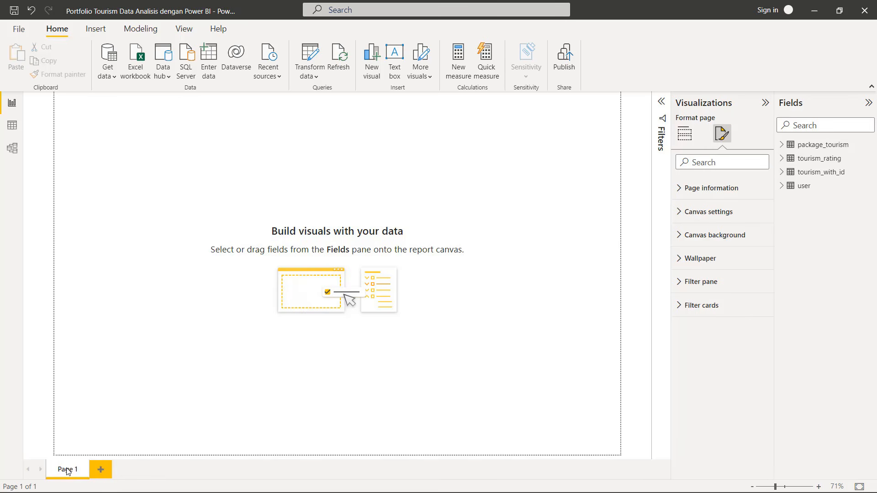
pyautogui.rightClick(69, 472)
pyautogui.click(106, 459)
pyautogui.write('Depan')
pyautogui.press('Return')
# Insert a rectangle shape and stretch it across the top of the page
pyautogui.click(102, 31)
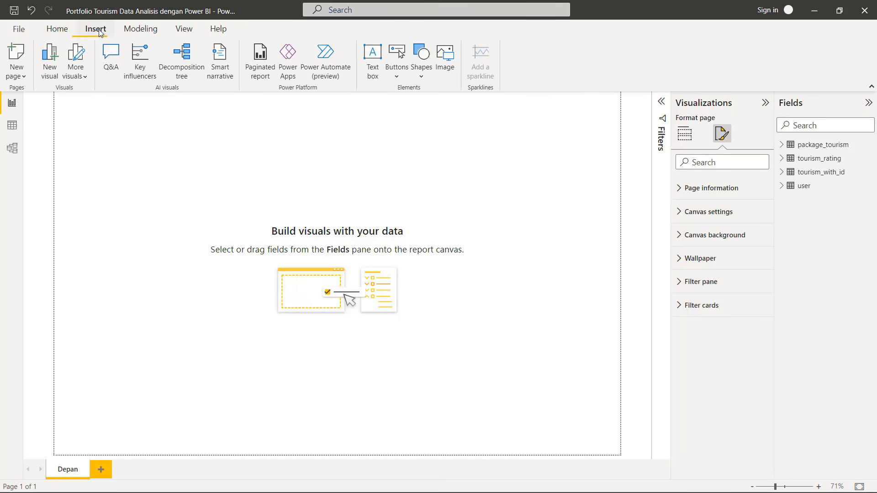
pyautogui.click(423, 76)
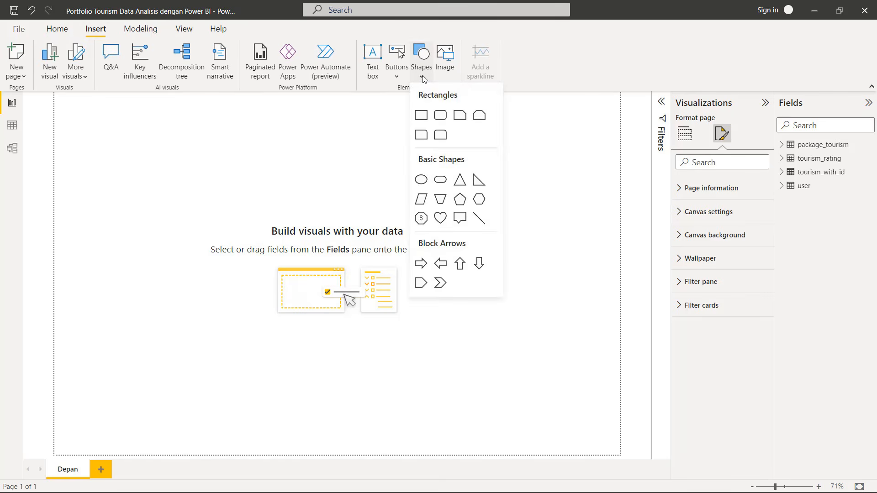
pyautogui.click(420, 115)
pyautogui.moveTo(85, 145); pyautogui.dragTo(84, 146)
pyautogui.moveTo(163, 207); pyautogui.dragTo(629, 145)
# Set the rectangle's height to 60 px under General > Properties > Size
pyautogui.click(721, 160)
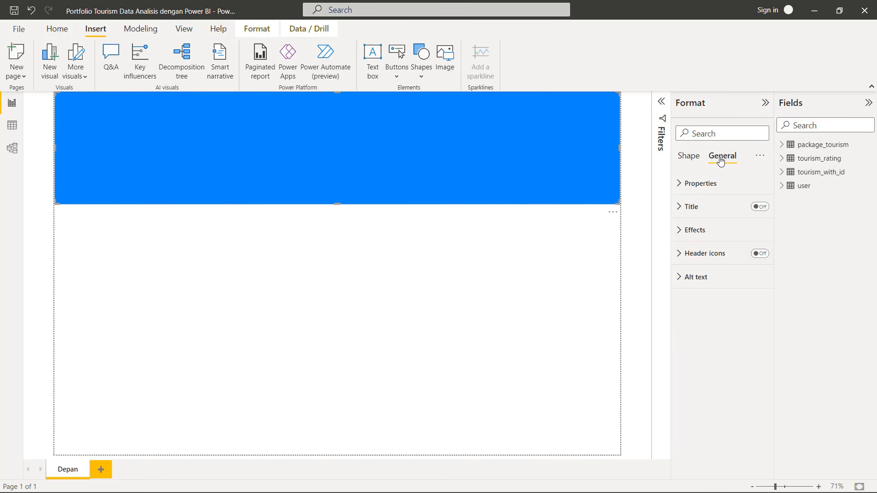
pyautogui.click(700, 183)
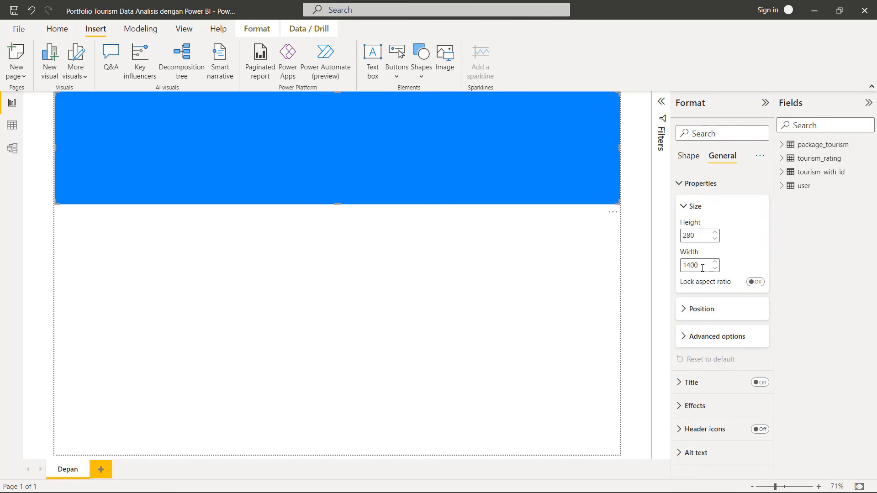
pyautogui.click(702, 233)
pyautogui.write('60')
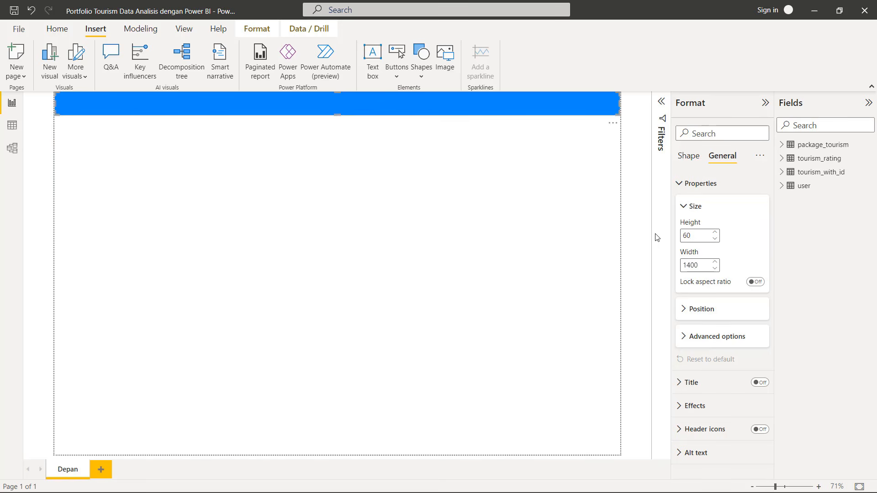
pyautogui.click(525, 262)
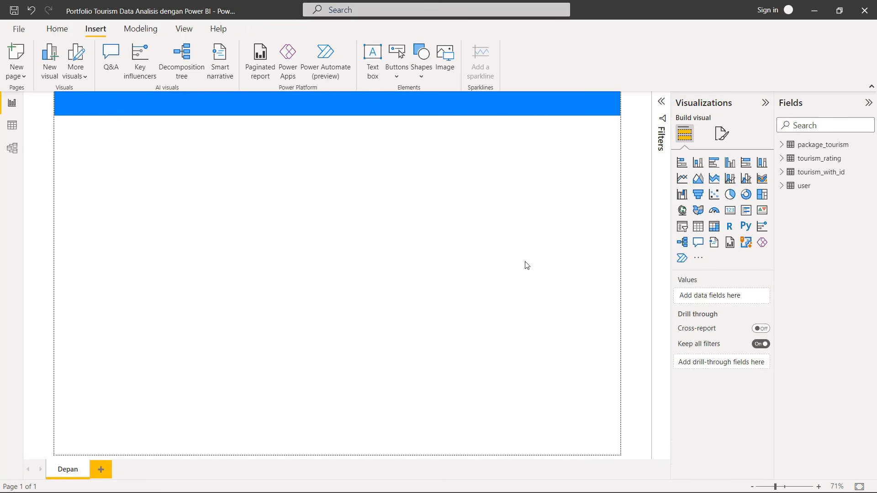
# Search the banner's format options for 'color', try a darker blue fill, and turn its border off
pyautogui.click(540, 111)
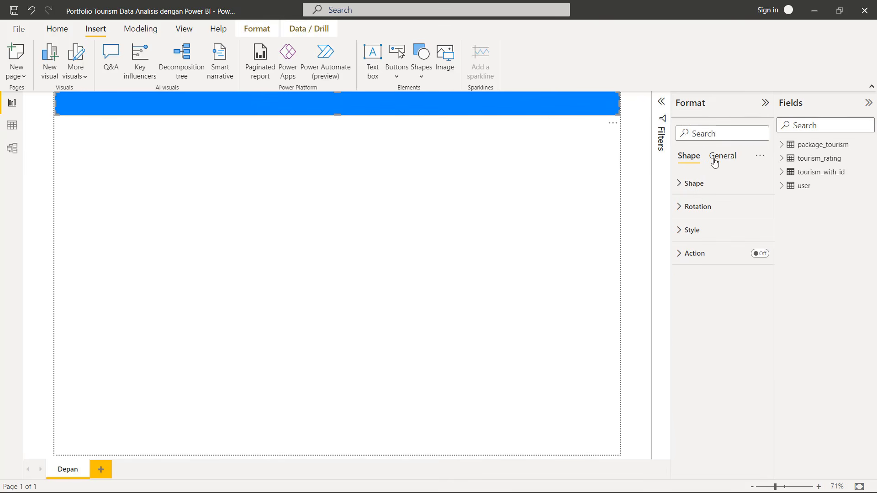
pyautogui.click(713, 133)
pyautogui.write('color')
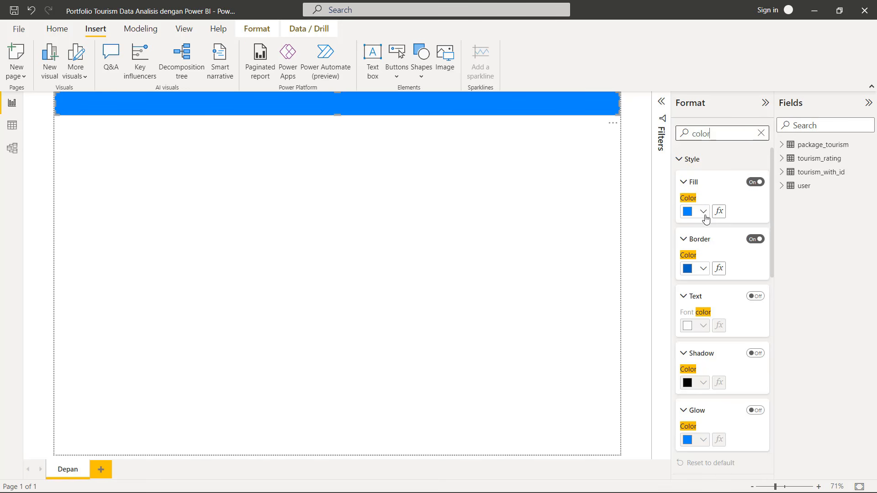
pyautogui.click(689, 212)
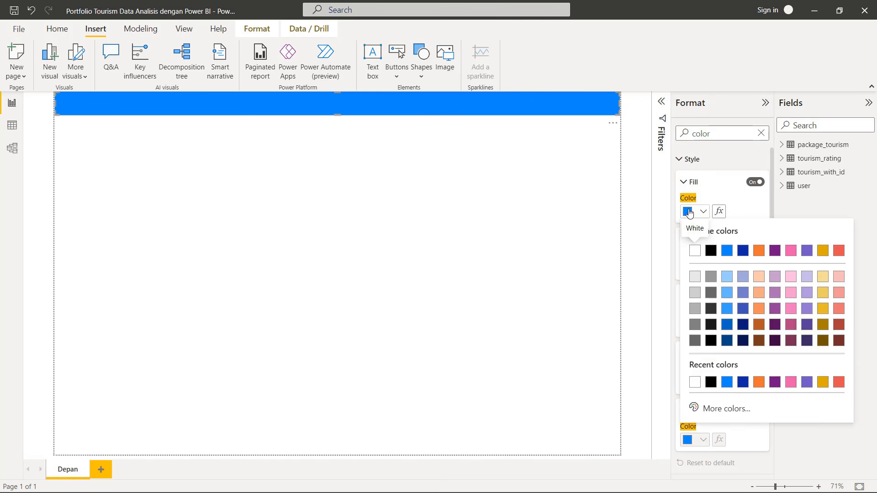
pyautogui.click(727, 325)
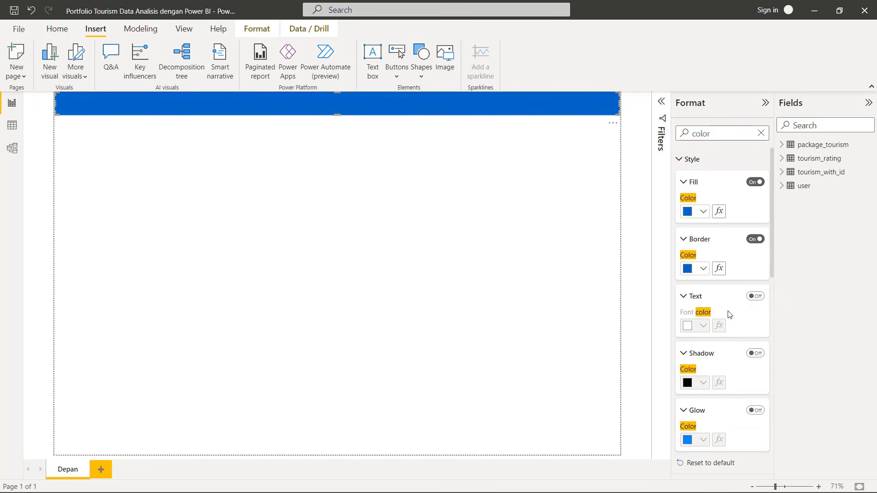
pyautogui.click(703, 269)
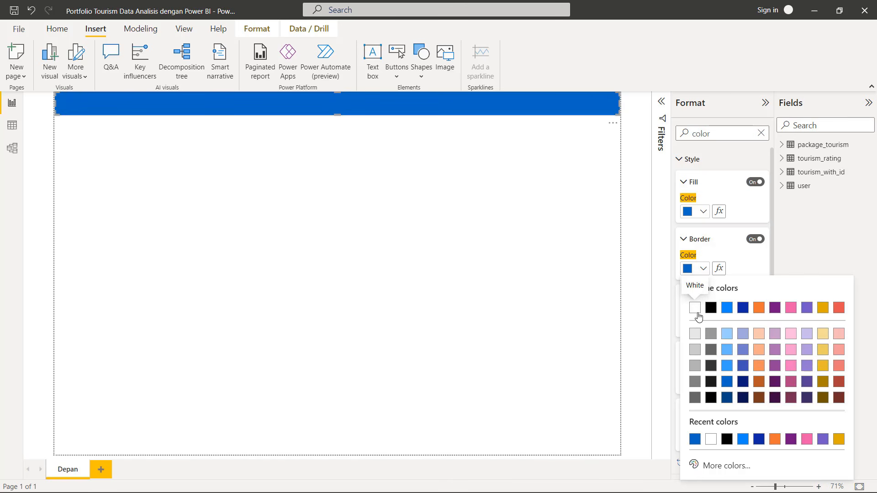
pyautogui.click(736, 266)
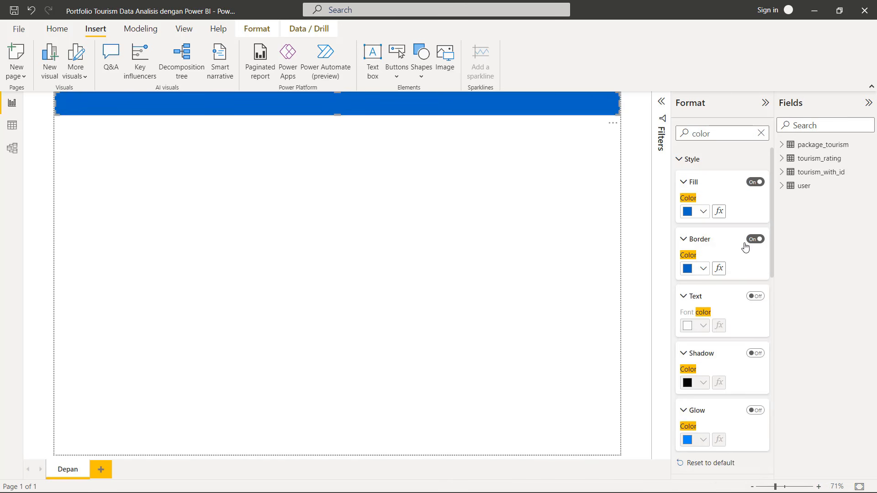
pyautogui.click(749, 242)
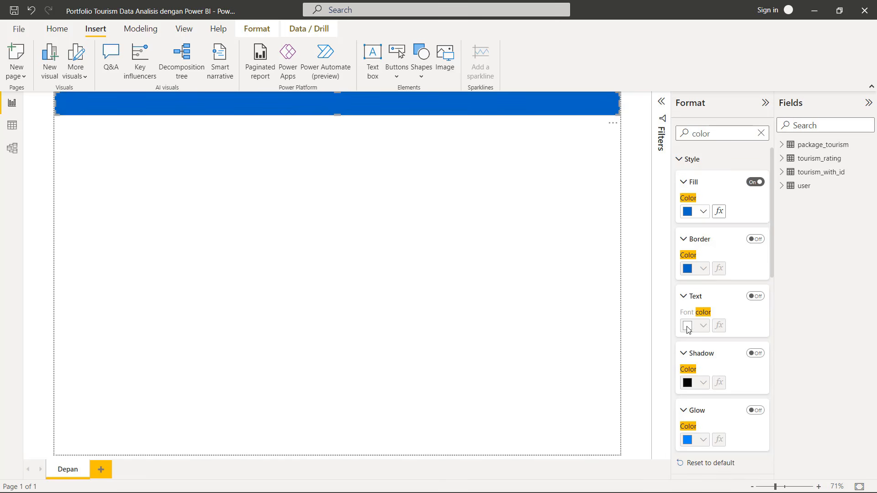
# Change the banner fill to orange #EEA803 through More colors
pyautogui.click(688, 211)
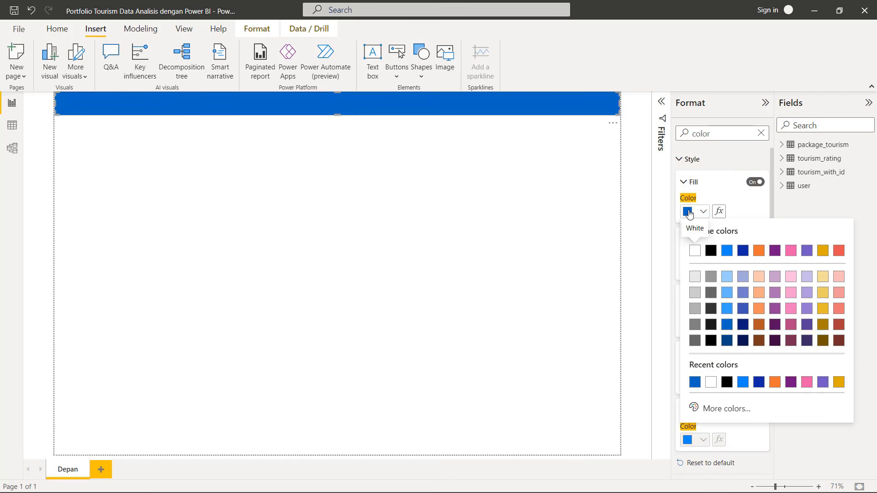
pyautogui.click(721, 409)
pyautogui.click(712, 366)
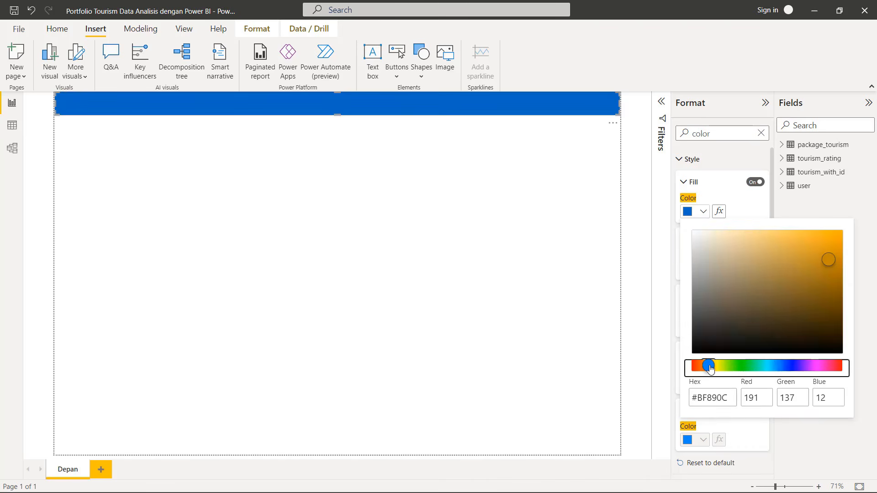
pyautogui.moveTo(830, 264); pyautogui.dragTo(842, 242)
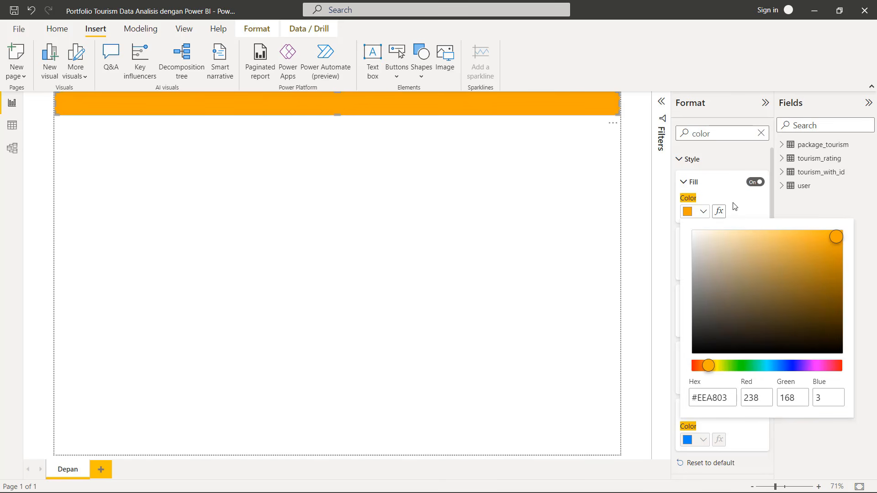
pyautogui.click(730, 184)
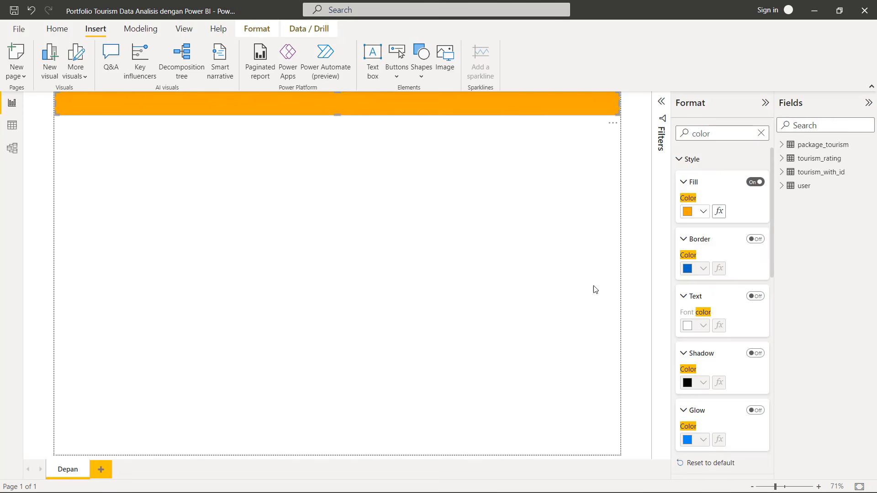
pyautogui.click(452, 228)
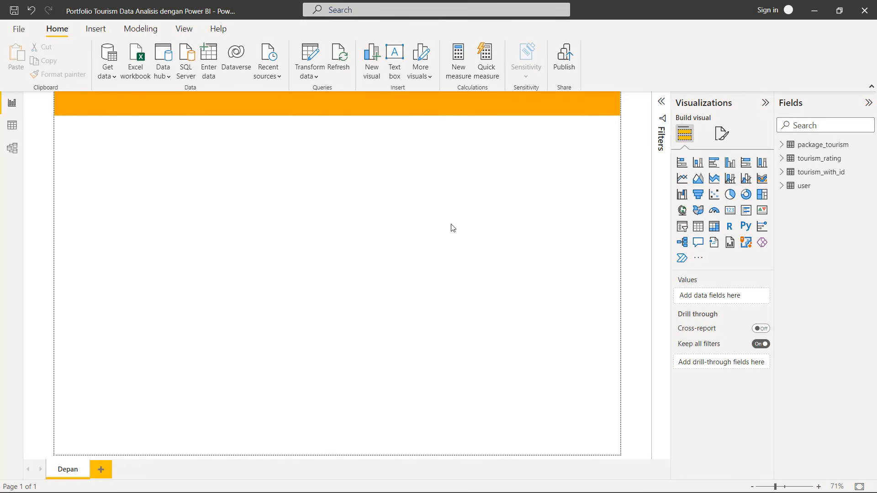
# Insert a centre-aligned, size-20 text box shrunk into a thin strip at the page top
pyautogui.click(396, 58)
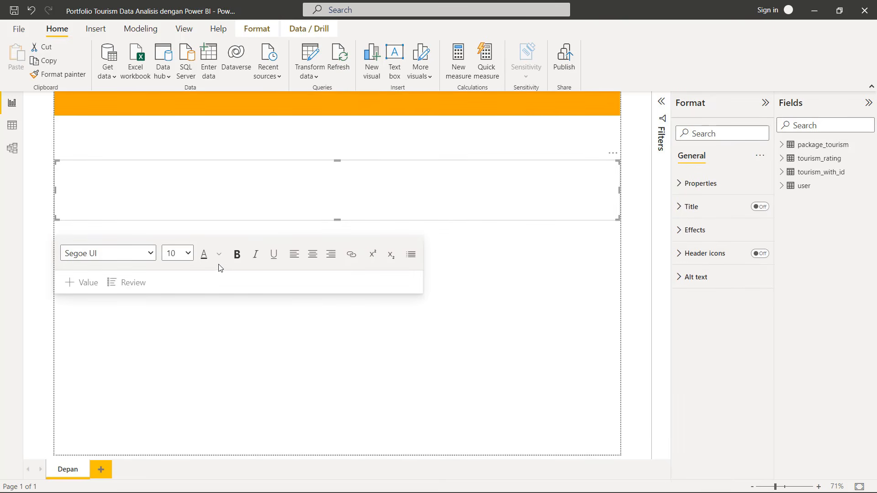
pyautogui.click(312, 254)
pyautogui.click(188, 254)
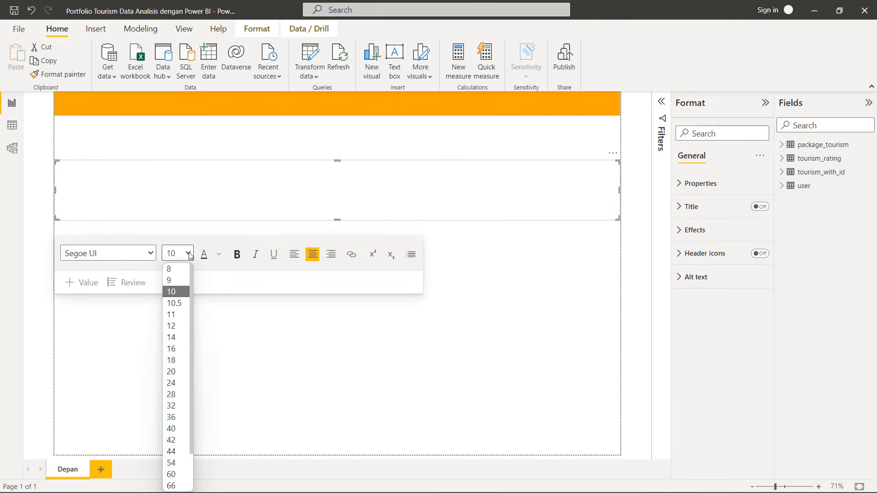
pyautogui.click(176, 371)
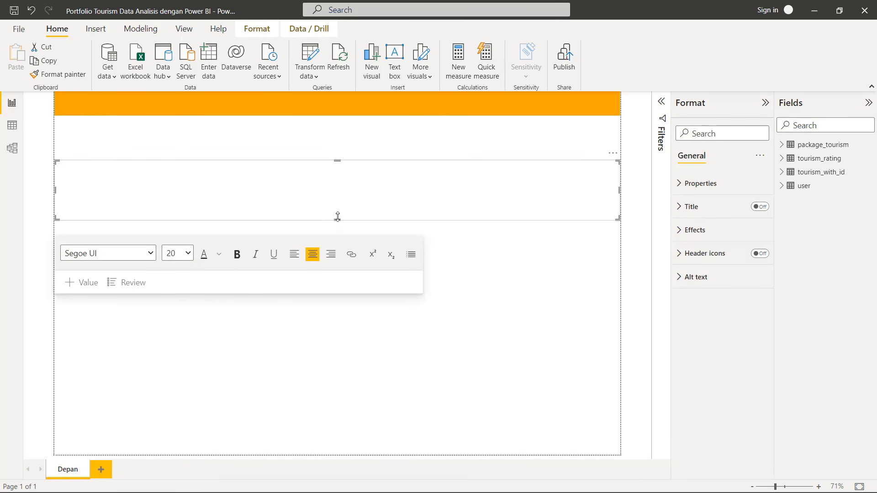
pyautogui.moveTo(337, 216); pyautogui.dragTo(338, 118)
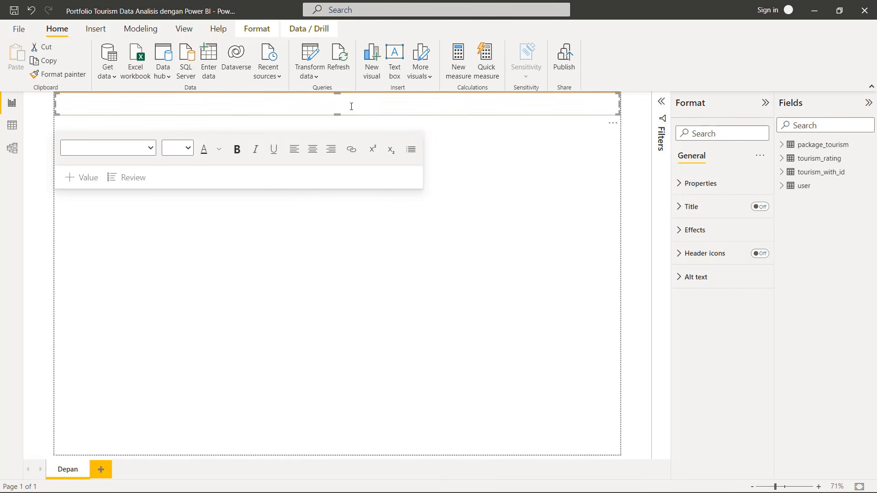
# Type the title 'Data Destinasi Wisata 5 Kota Besar di Pulau Jawa' into the box
pyautogui.click(349, 99)
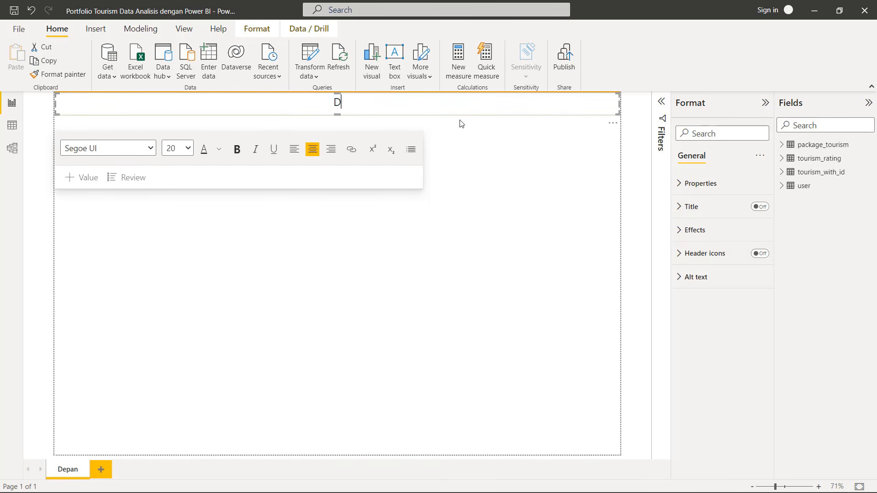
pyautogui.write('Data Destinasi')
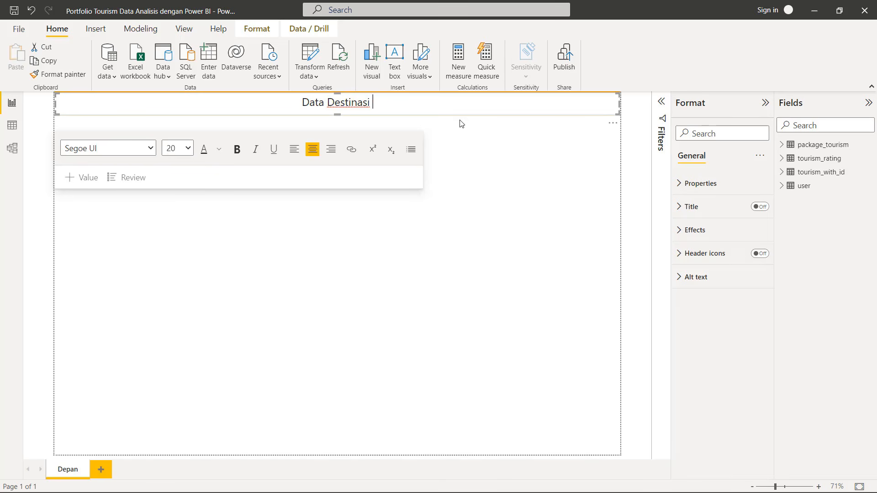
pyautogui.write(' Wisata ')
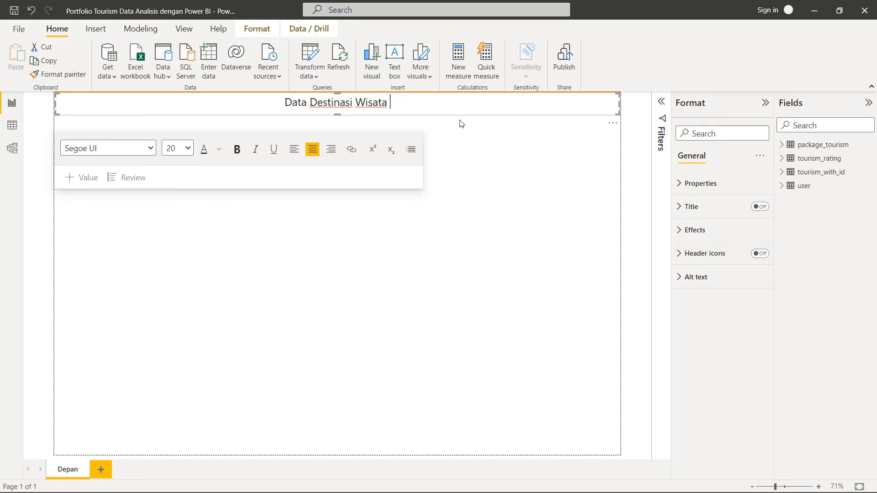
pyautogui.write('5 kota')
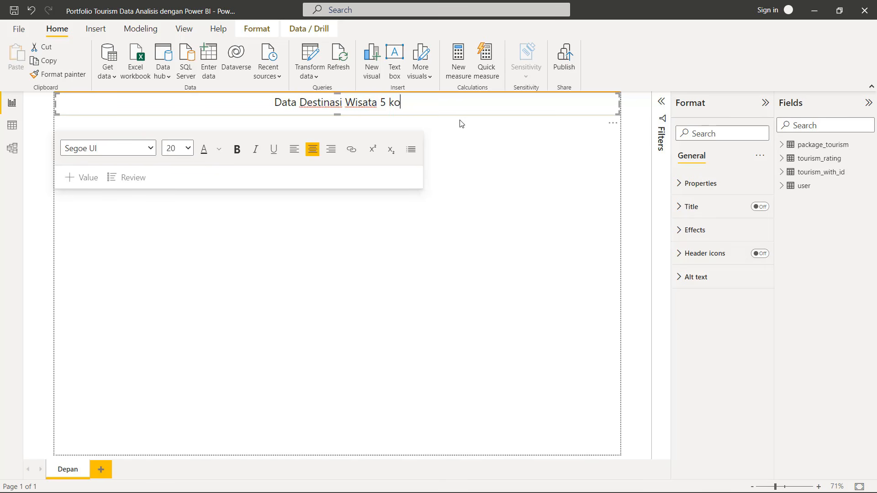
pyautogui.press('BackSpace')
pyautogui.press('BackSpace')
pyautogui.press('BackSpace')
pyautogui.press('BackSpace')
pyautogui.press('BackSpace')
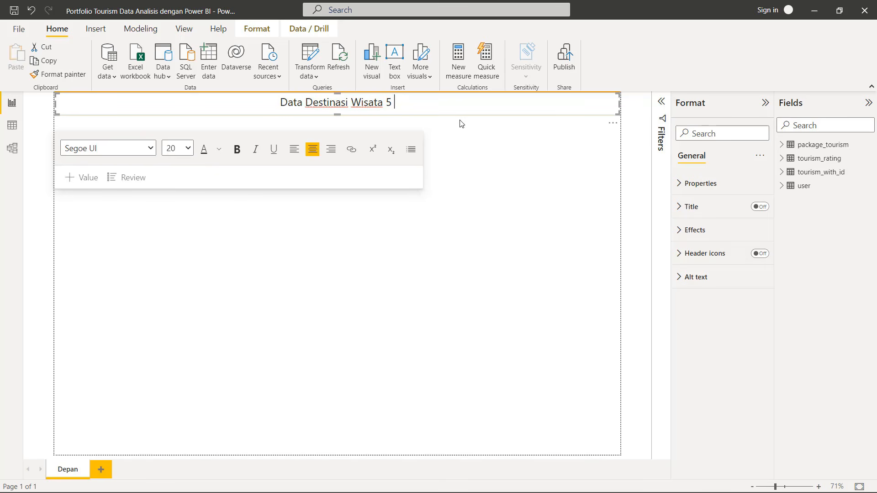
pyautogui.write('Kota B')
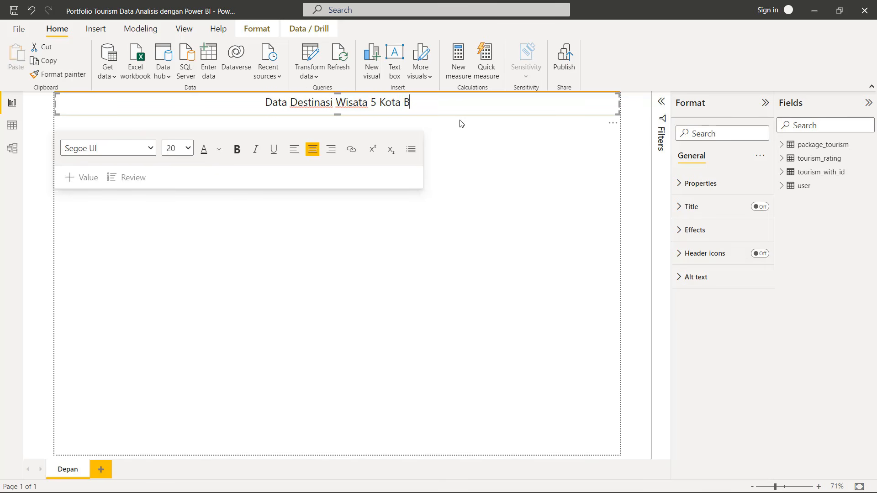
pyautogui.write('esar di ')
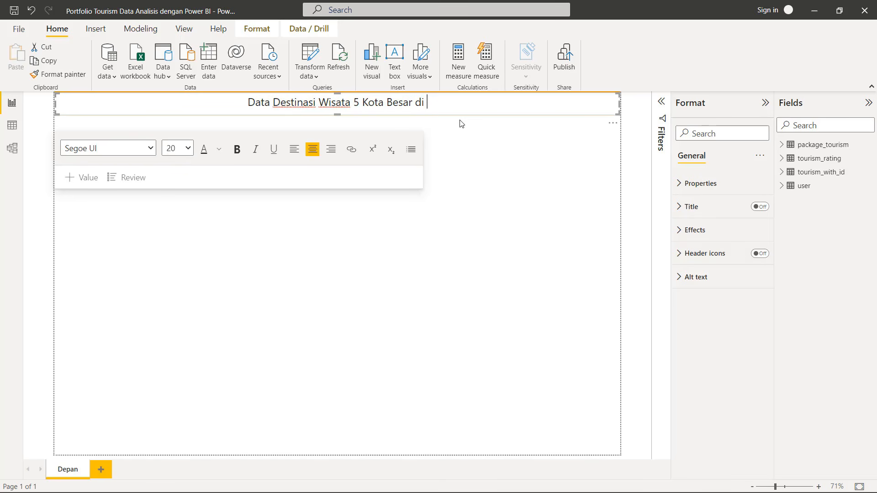
pyautogui.write('Pulau ')
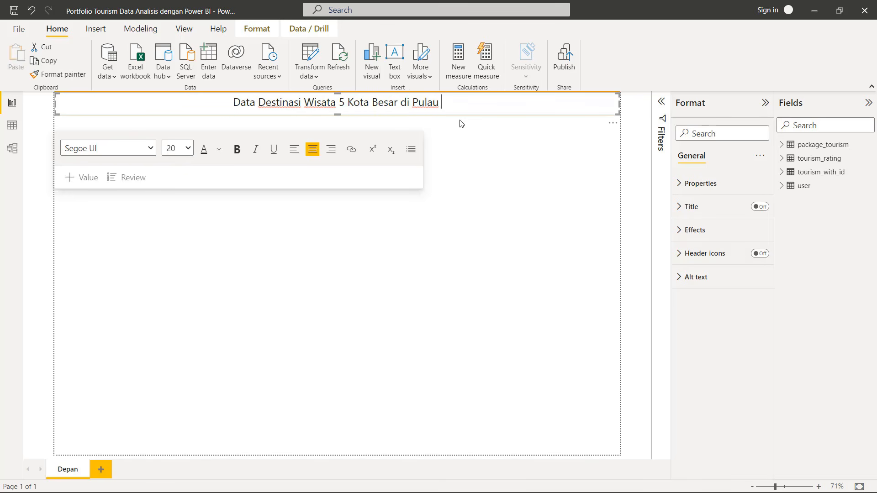
pyautogui.write('Jawa')
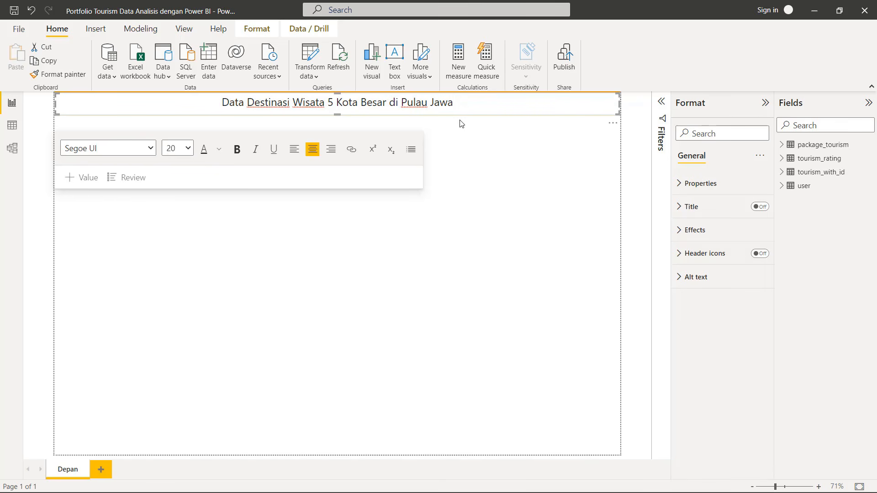
# Turn off the title box background so the orange bar shows through
pyautogui.click(475, 160)
pyautogui.click(534, 104)
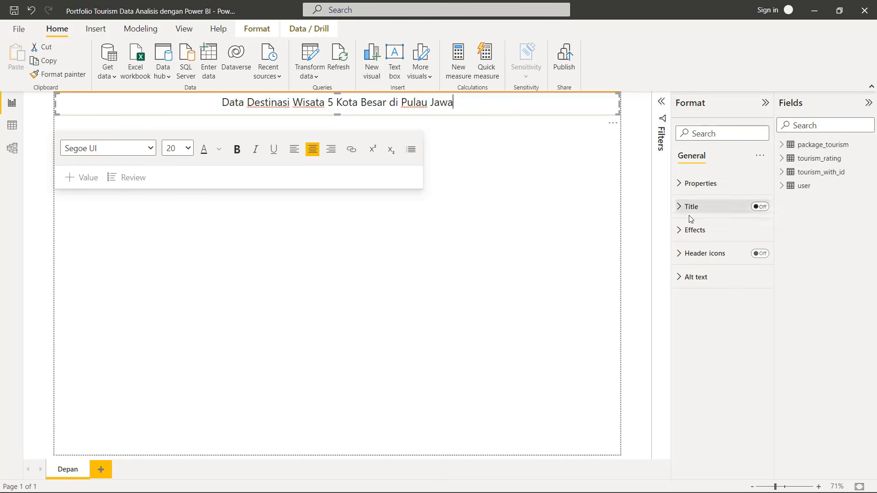
pyautogui.click(521, 166)
pyautogui.click(529, 105)
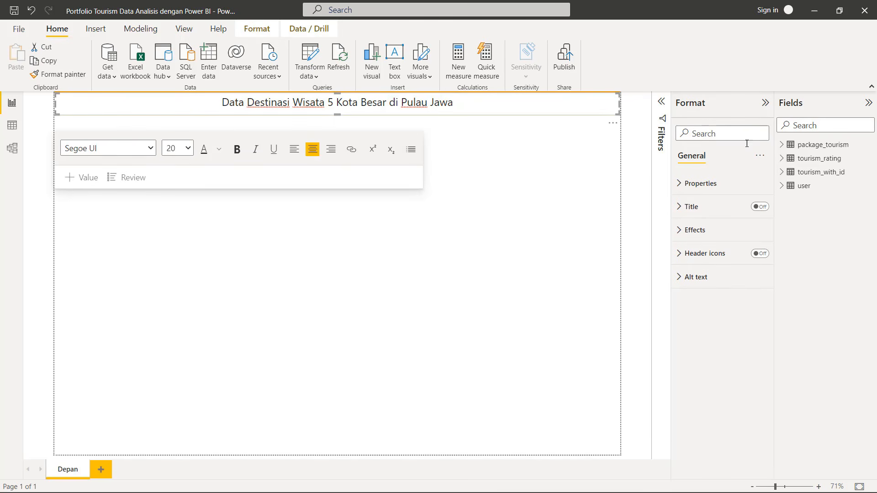
pyautogui.click(712, 185)
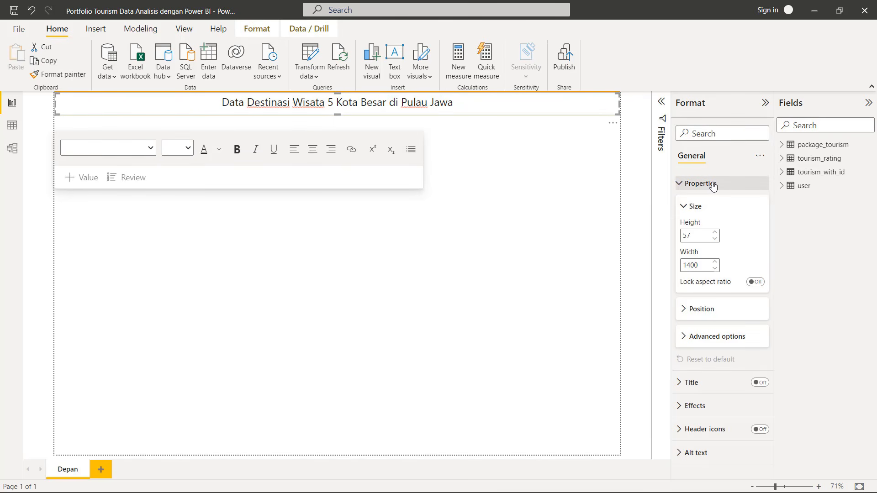
pyautogui.click(720, 137)
pyautogui.write('back')
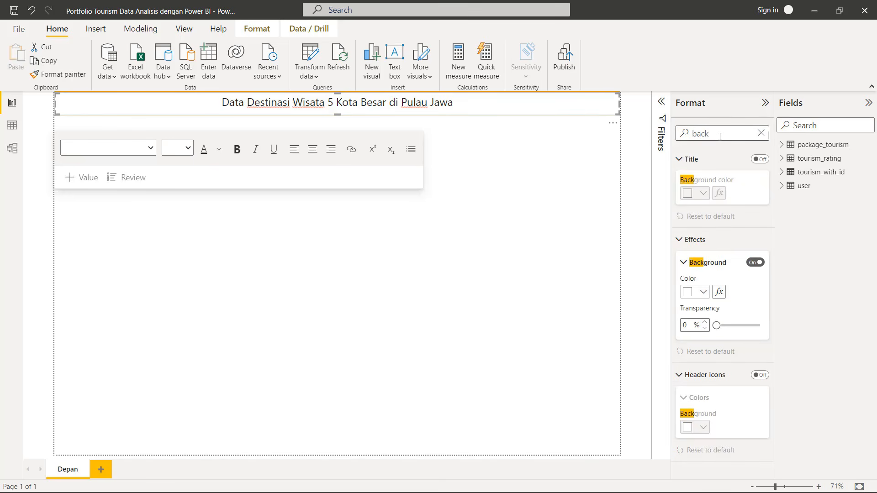
pyautogui.click(754, 263)
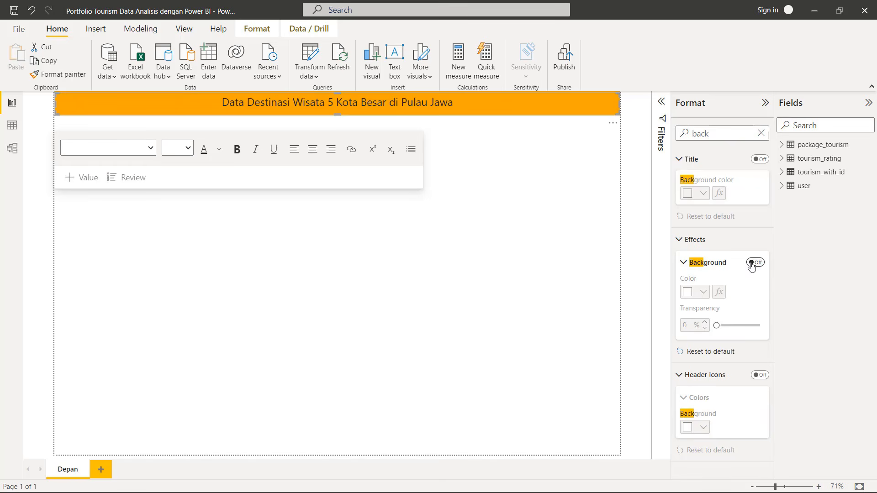
# Make the whole title text white and bold
pyautogui.click(229, 102)
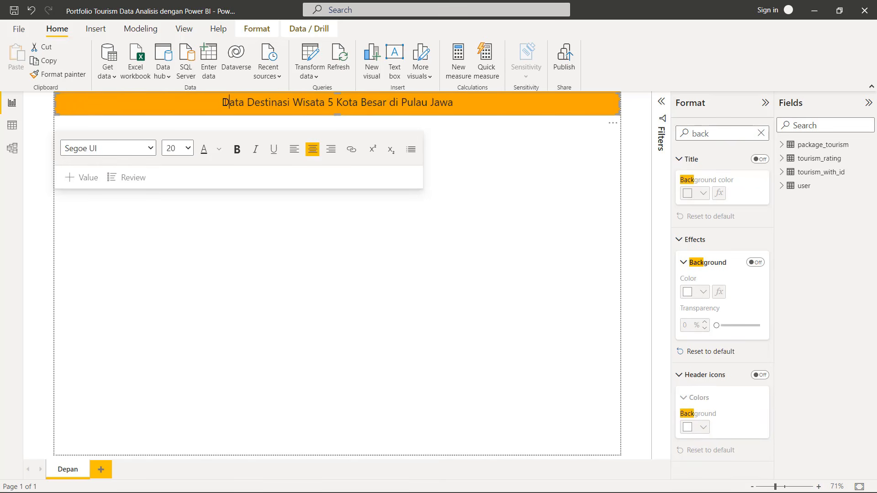
pyautogui.moveTo(225, 103); pyautogui.dragTo(454, 102)
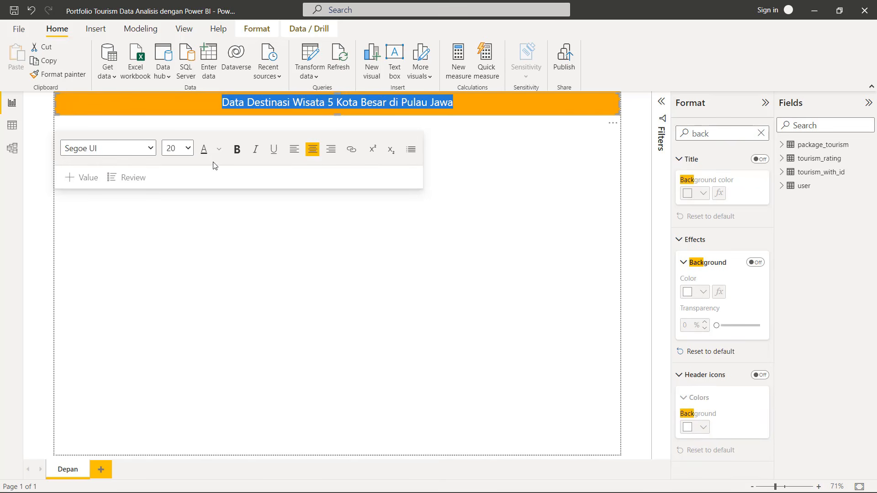
pyautogui.click(219, 149)
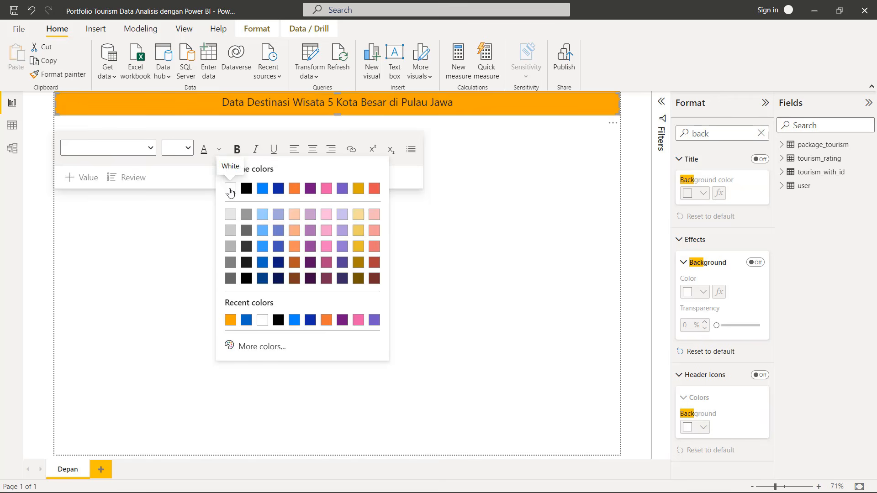
pyautogui.click(230, 190)
pyautogui.click(237, 149)
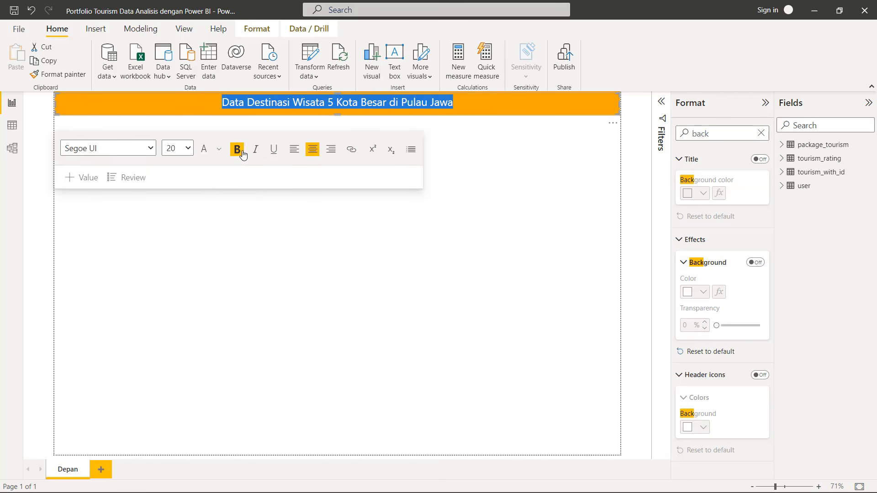
pyautogui.click(469, 258)
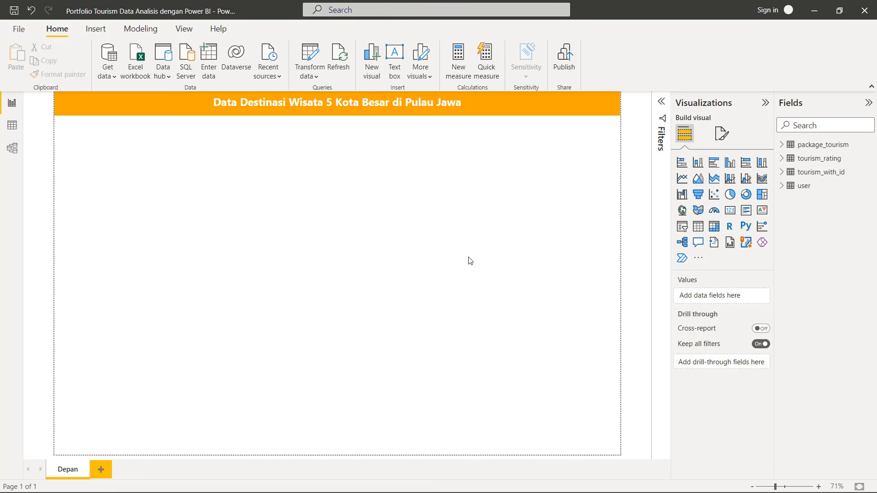
# Set the title font to Corbel at size 28 after trying 32
pyautogui.click(470, 113)
pyautogui.click(151, 148)
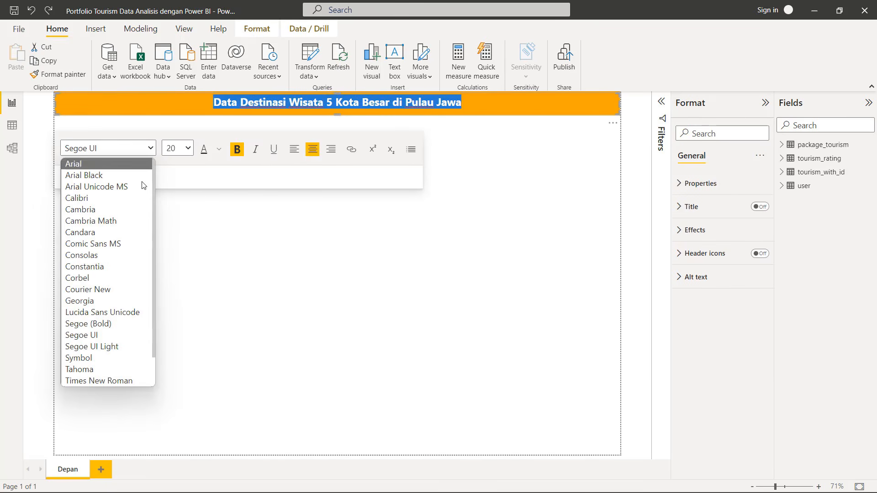
pyautogui.click(121, 278)
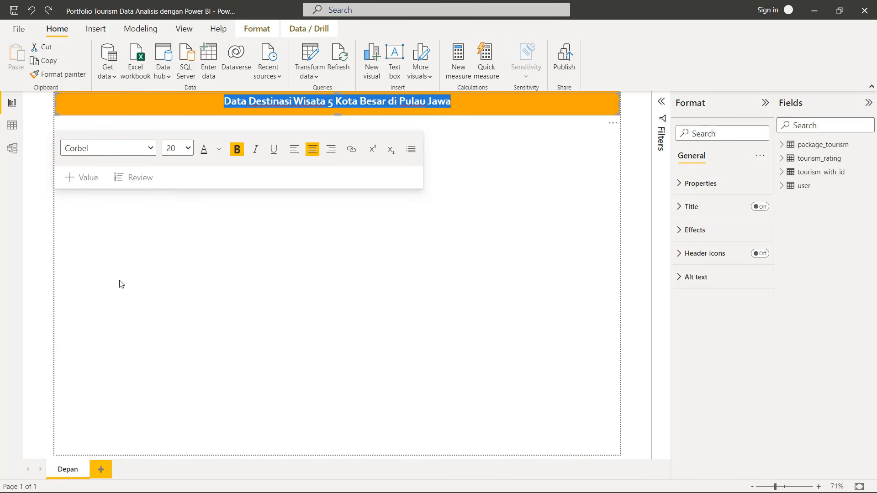
pyautogui.click(188, 148)
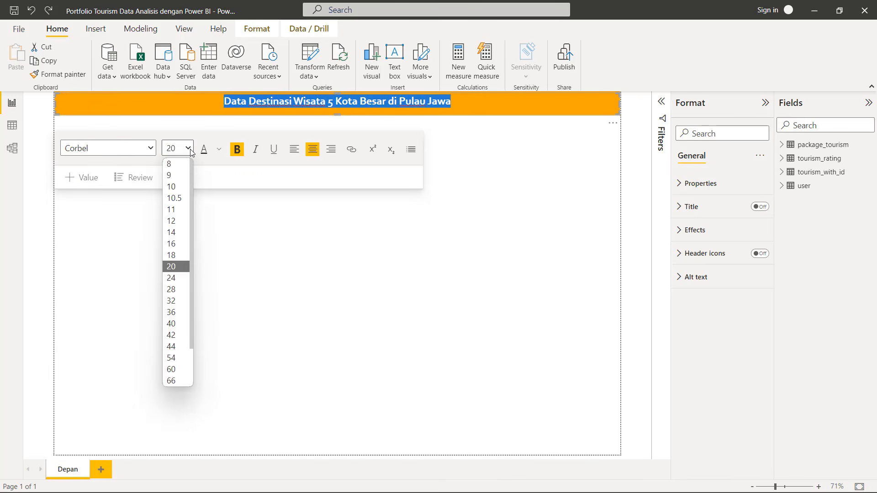
pyautogui.click(171, 301)
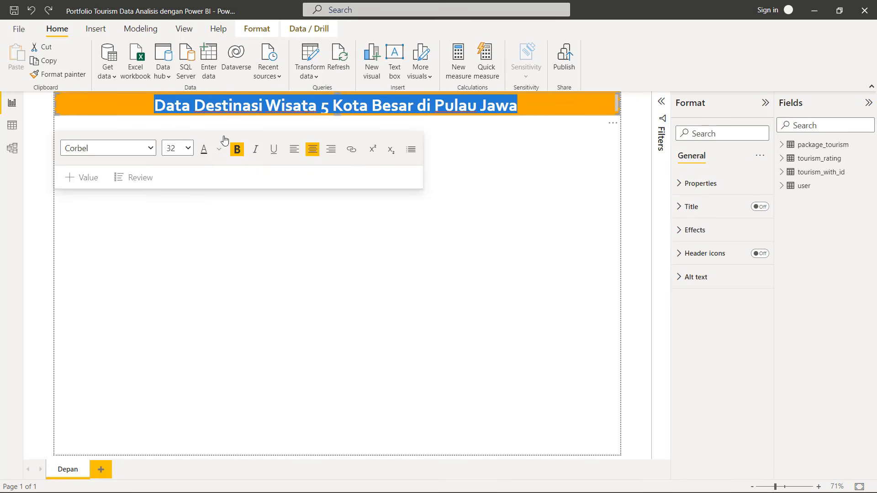
pyautogui.click(188, 149)
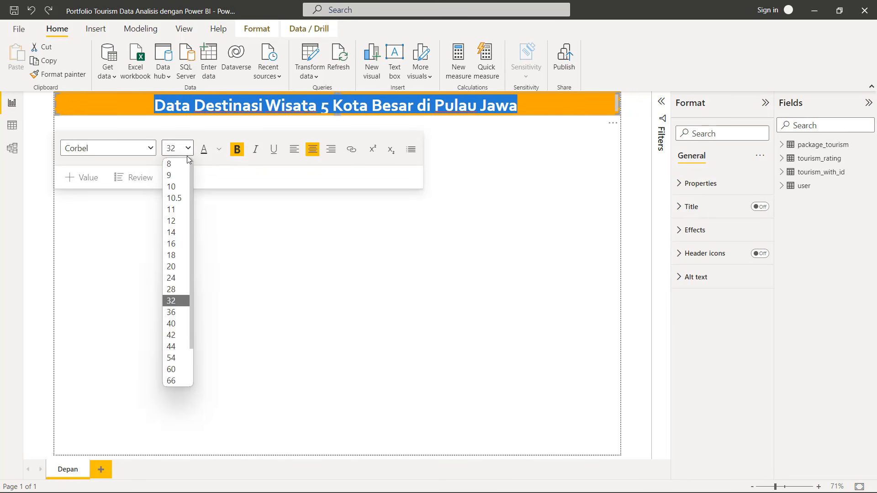
pyautogui.click(172, 289)
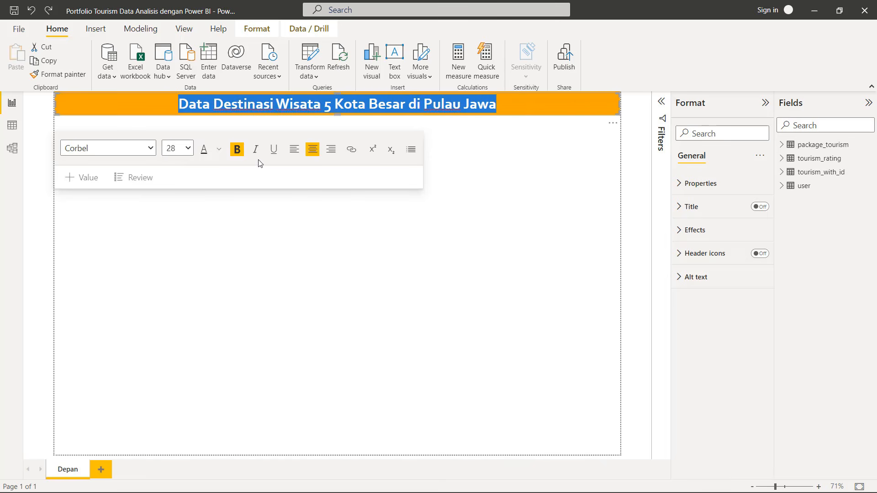
pyautogui.click(236, 217)
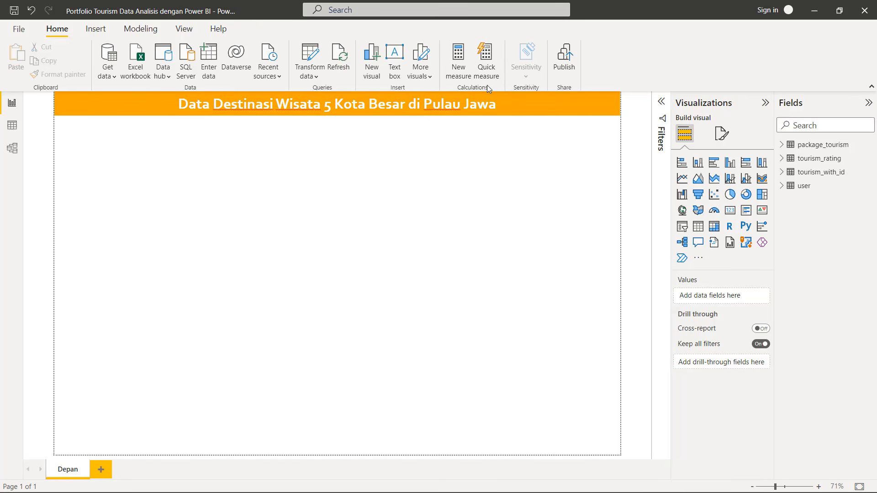
# Insert the 3A logo image and shrink it to a small icon at the header's left end
pyautogui.click(103, 32)
pyautogui.click(446, 62)
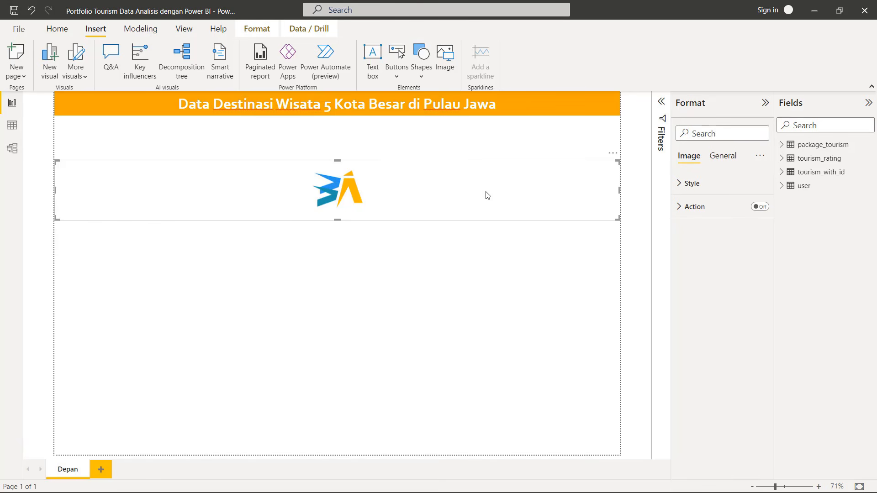
pyautogui.moveTo(486, 196); pyautogui.dragTo(100, 103)
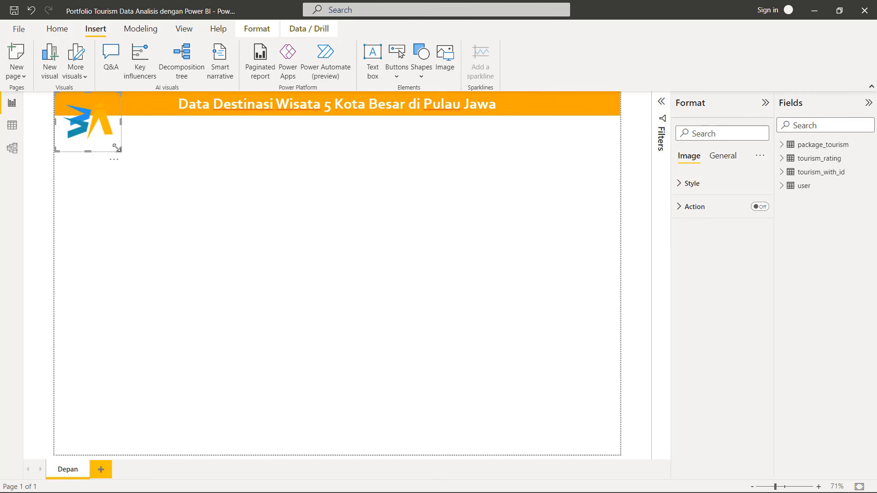
pyautogui.moveTo(121, 155); pyautogui.dragTo(83, 99)
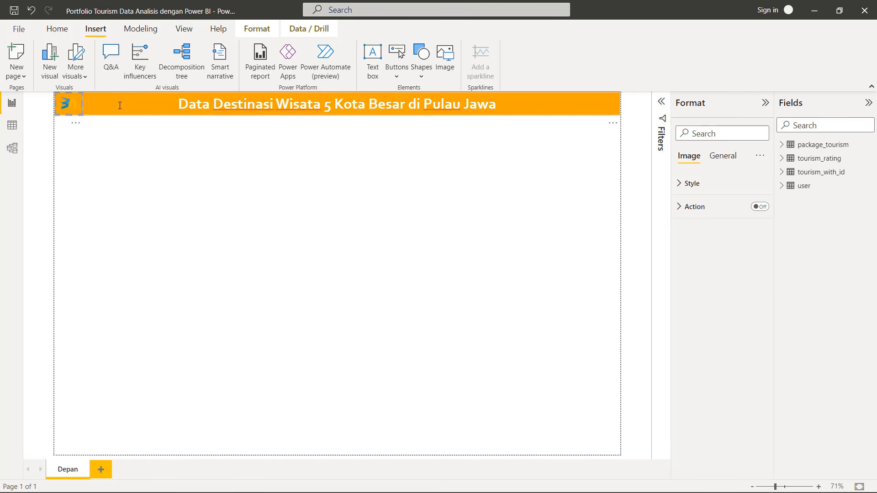
pyautogui.click(120, 105)
pyautogui.click(272, 299)
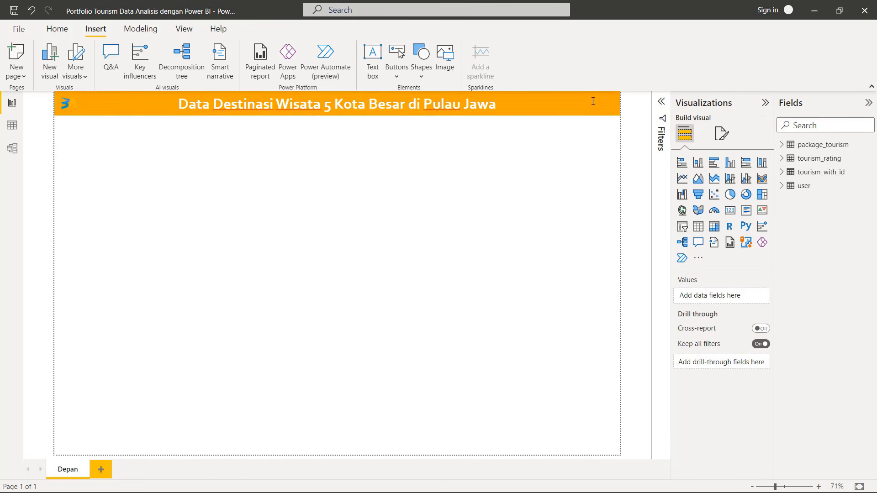
# Move the title box and orange bar's left edges right of the logo, keeping the title on the bar
pyautogui.click(607, 103)
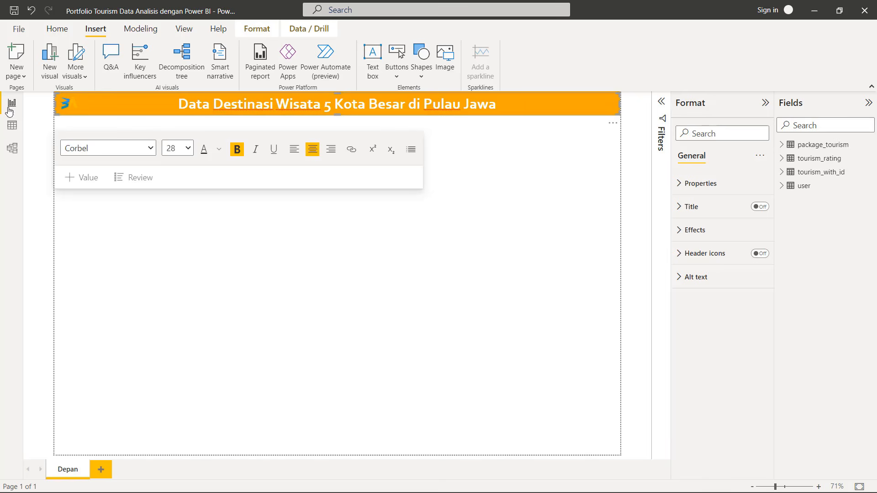
pyautogui.moveTo(55, 104); pyautogui.dragTo(85, 103)
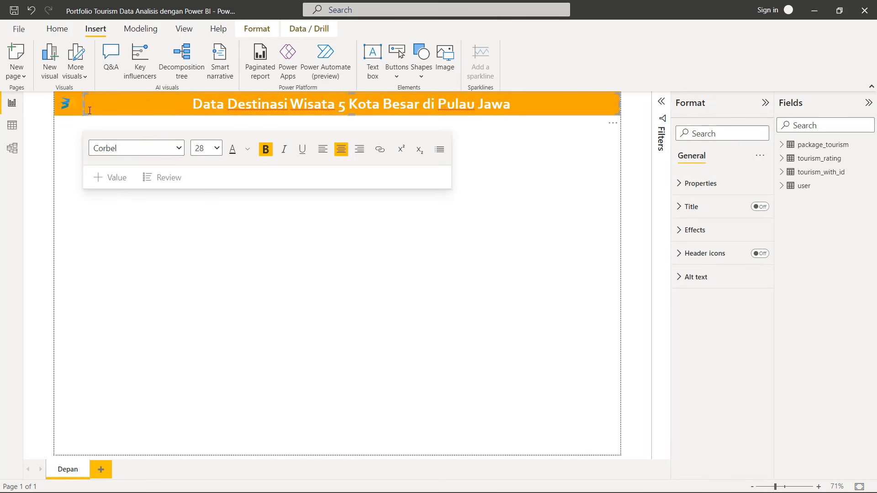
pyautogui.click(143, 248)
pyautogui.click(179, 101)
pyautogui.moveTo(188, 94); pyautogui.dragTo(172, 172)
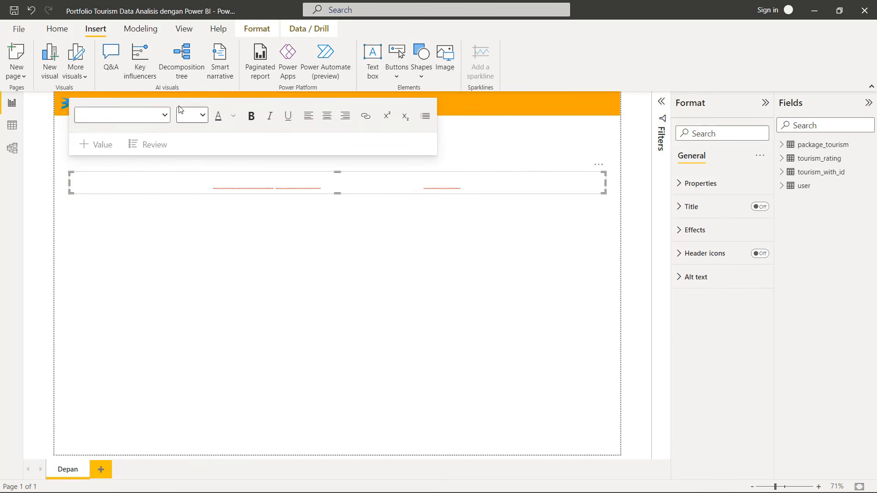
pyautogui.click(492, 103)
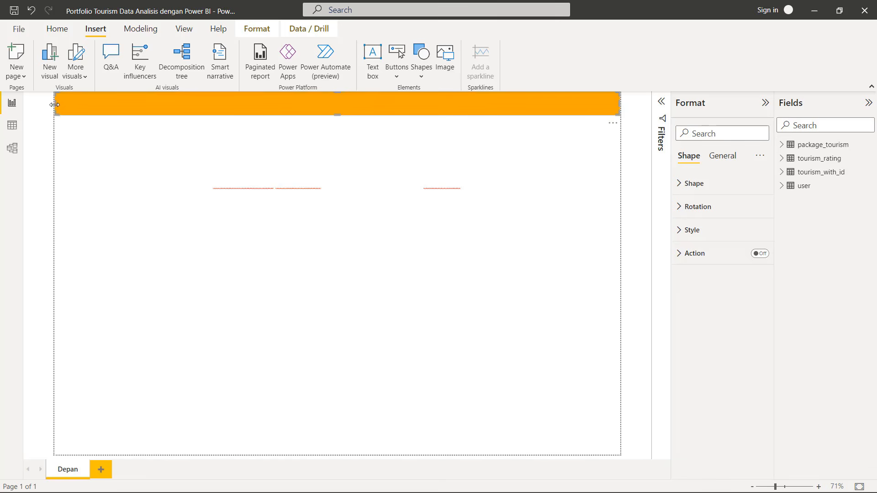
pyautogui.moveTo(56, 106); pyautogui.dragTo(95, 104)
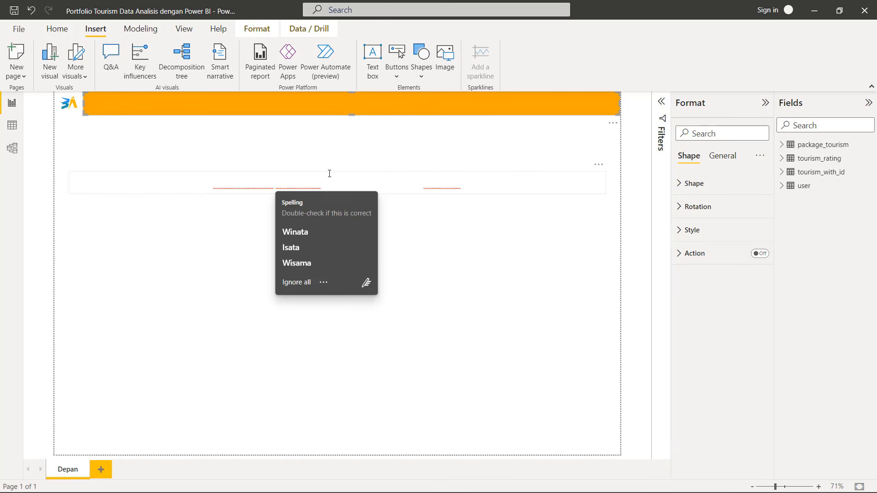
pyautogui.moveTo(329, 174); pyautogui.dragTo(358, 89)
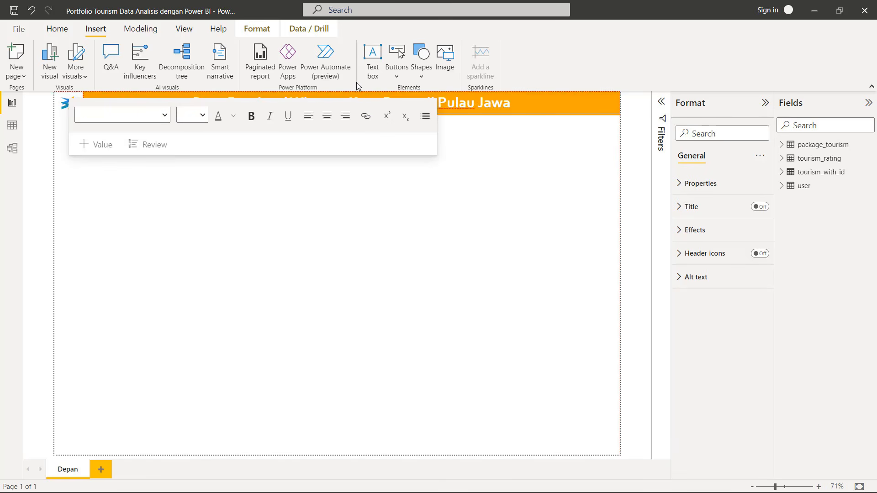
pyautogui.click(429, 300)
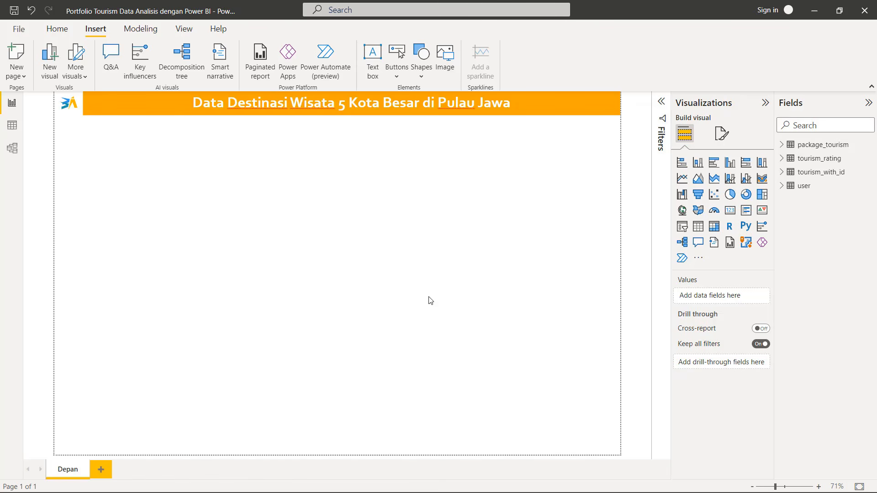
# Place package_tourism City on the page as a Table visual sized to fit the list
pyautogui.click(782, 145)
pyautogui.moveTo(834, 160); pyautogui.dragTo(265, 189)
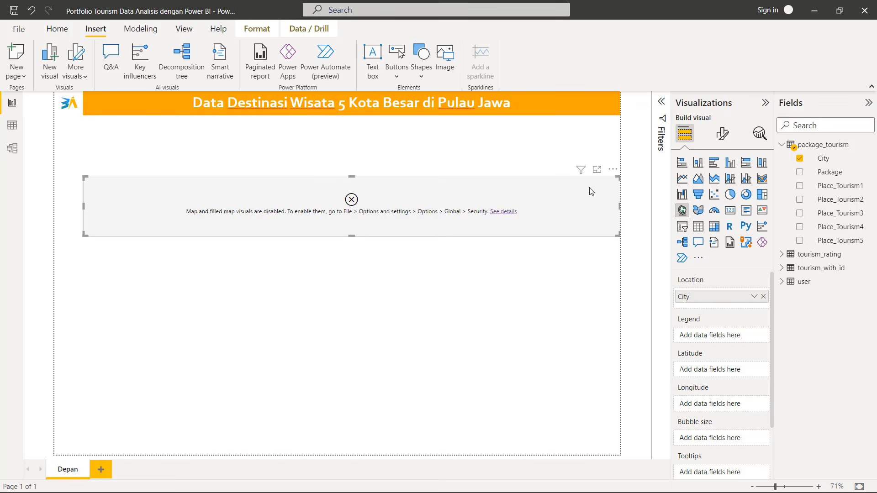
pyautogui.click(699, 228)
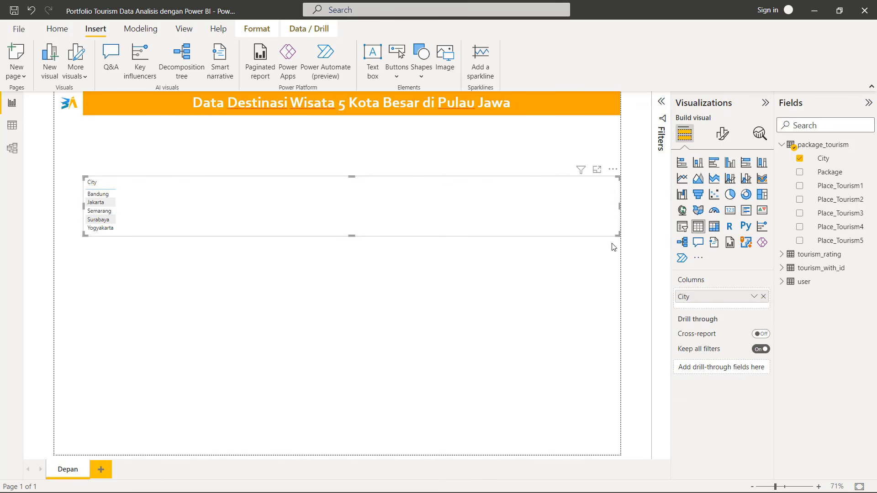
pyautogui.moveTo(617, 236); pyautogui.dragTo(130, 241)
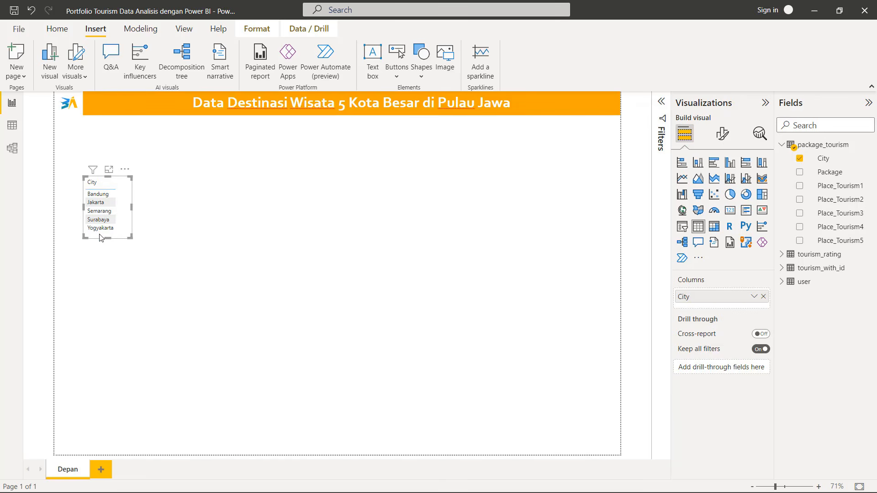
pyautogui.click(463, 267)
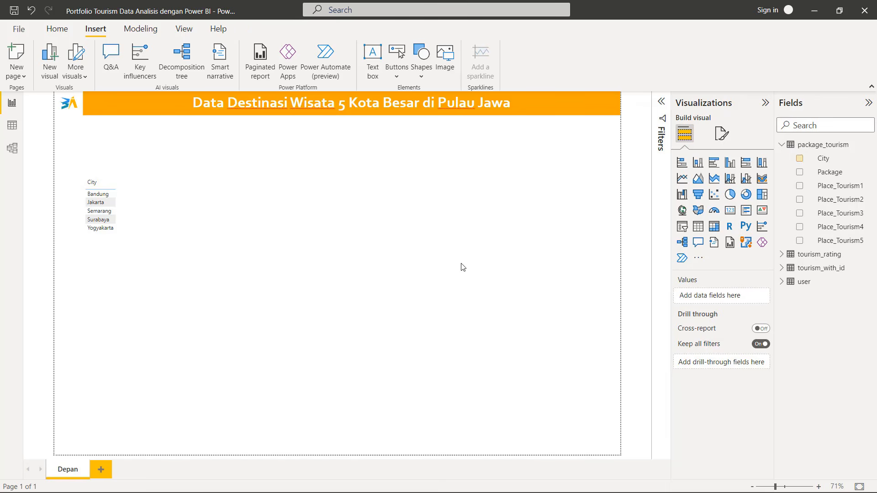
pyautogui.click(129, 187)
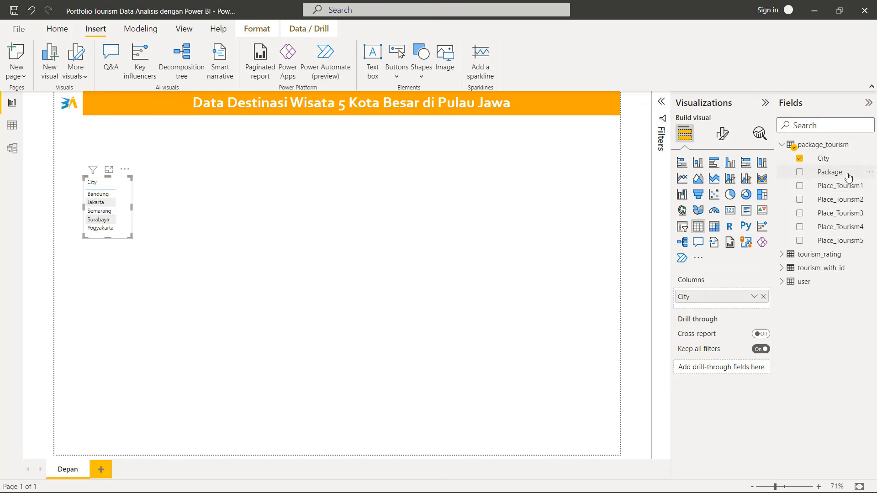
# Add Package to the city table, then remove it again
pyautogui.moveTo(848, 177); pyautogui.dragTo(196, 208)
pyautogui.scroll(-2, 156, 223)
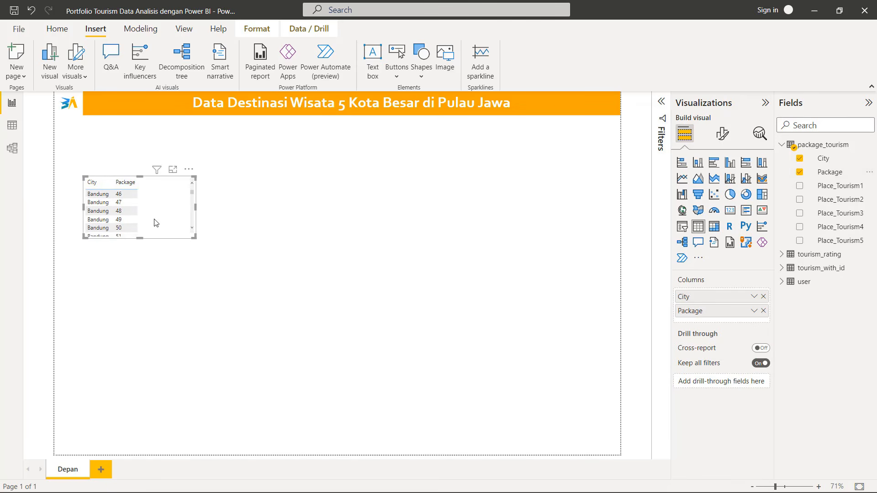
pyautogui.scroll(2, 156, 223)
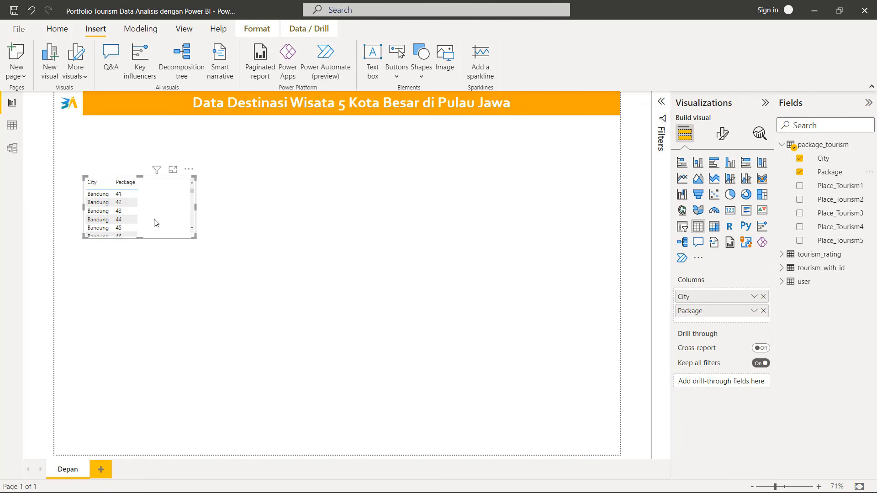
pyautogui.click(763, 311)
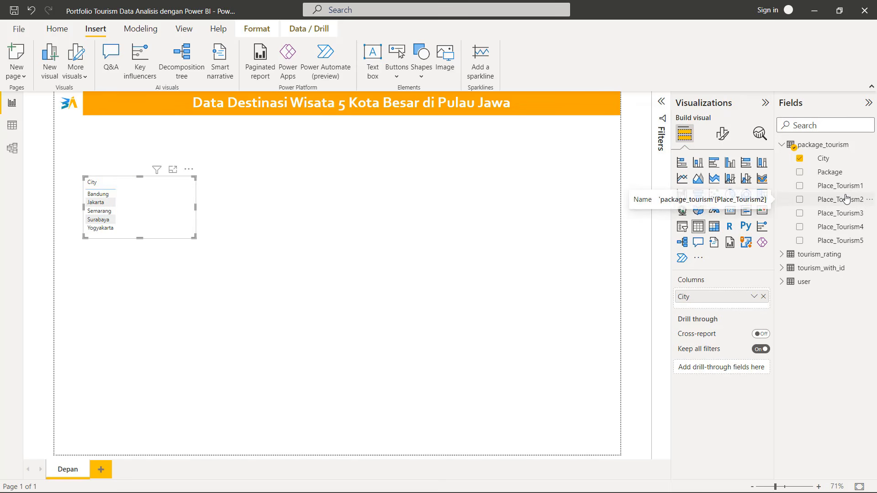
# Try tourism_with_id Category in the City table, stretch it, then remove Category
pyautogui.click(12, 150)
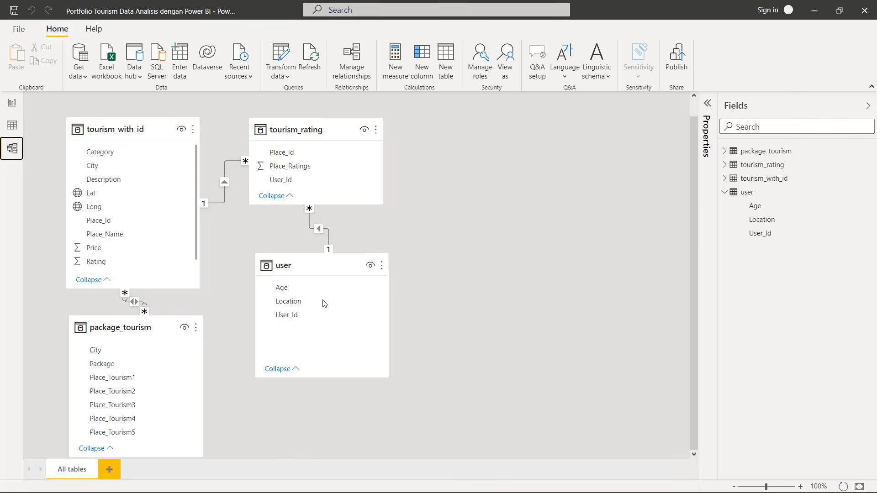
pyautogui.click(11, 106)
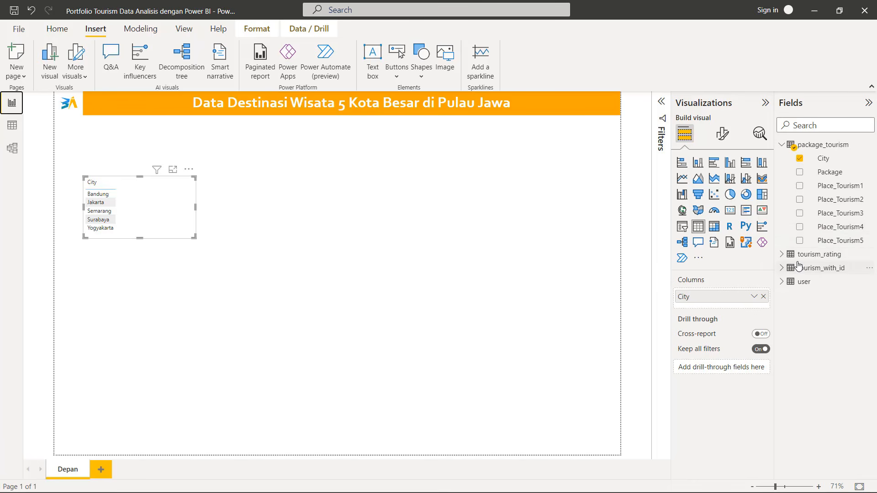
pyautogui.click(782, 256)
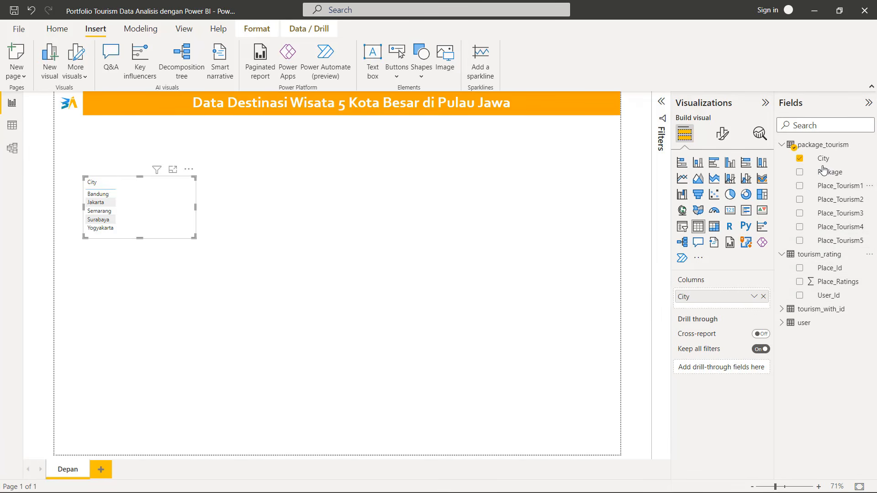
pyautogui.click(782, 309)
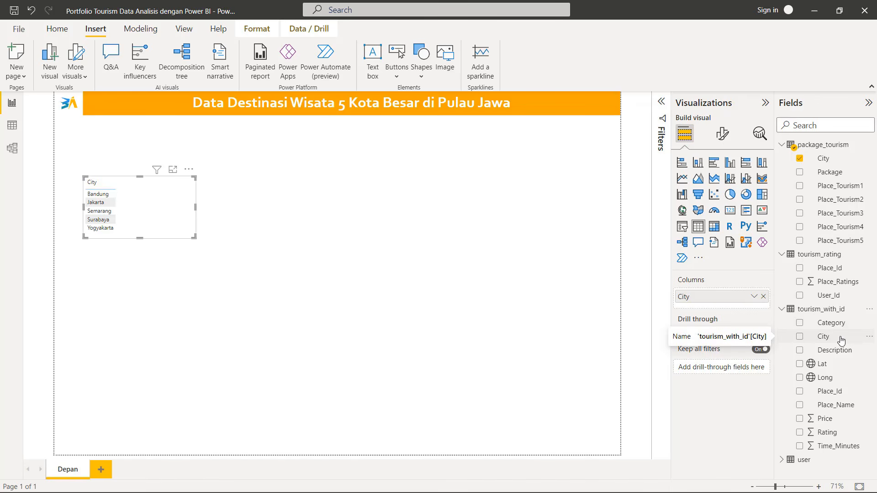
pyautogui.moveTo(840, 325); pyautogui.dragTo(744, 308)
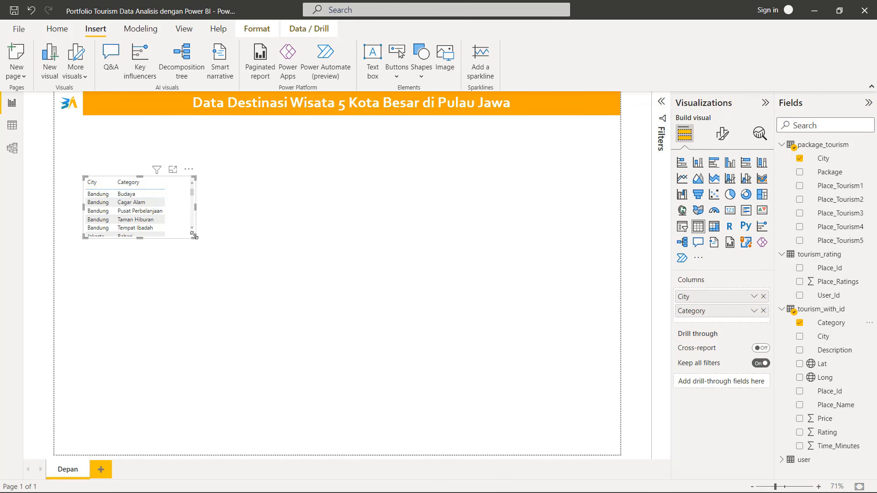
pyautogui.moveTo(194, 236); pyautogui.dragTo(190, 420)
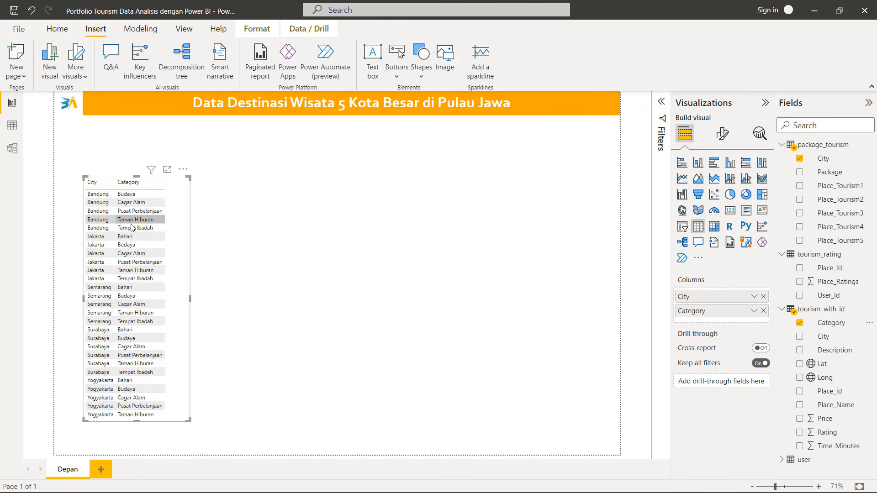
pyautogui.click(763, 310)
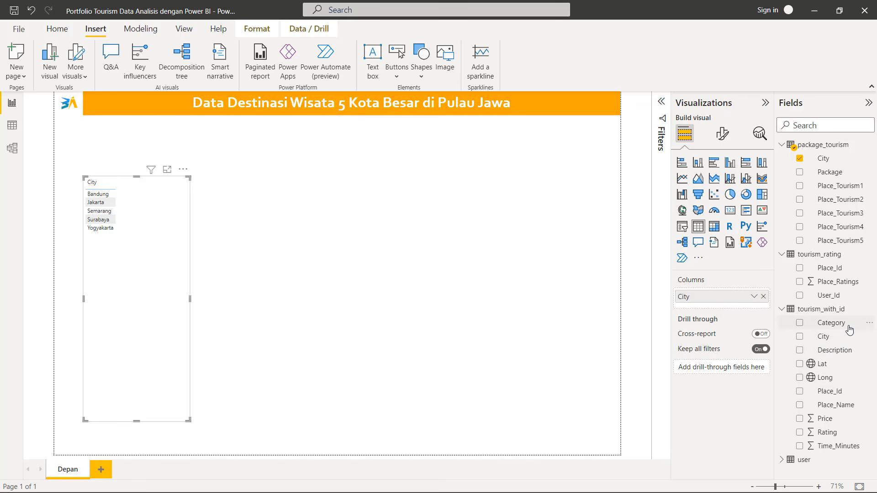
# Create a separate Category list, shrink it and the City list to fit, selecting Semarang
pyautogui.moveTo(849, 328); pyautogui.dragTo(293, 189)
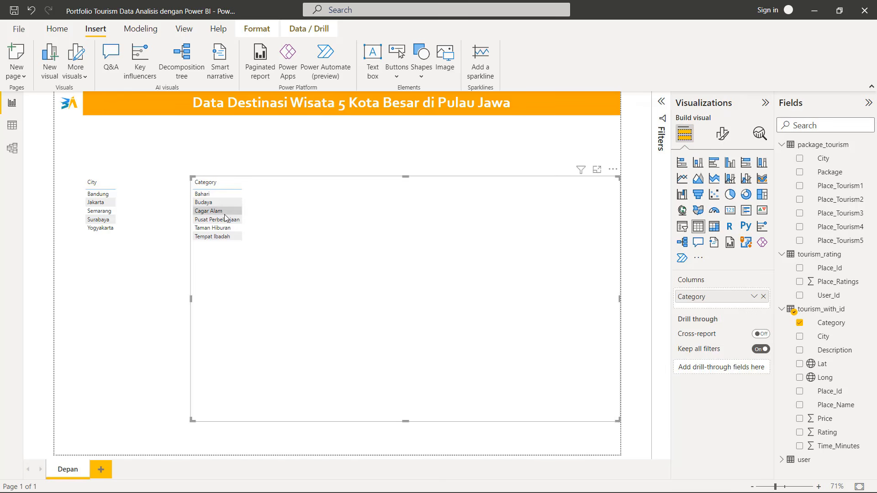
pyautogui.moveTo(619, 420); pyautogui.dragTo(254, 247)
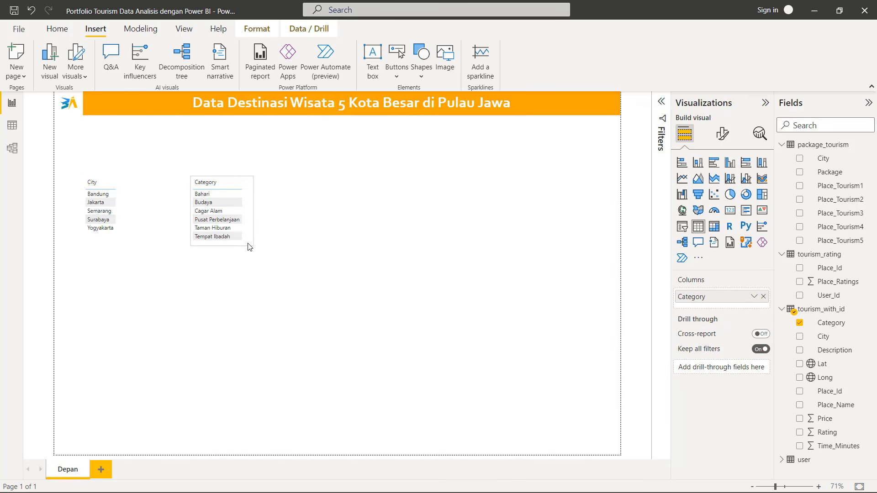
pyautogui.click(109, 208)
pyautogui.moveTo(188, 419); pyautogui.dragTo(124, 237)
# Add a clustered column chart sized to fill the page's right half
pyautogui.click(390, 275)
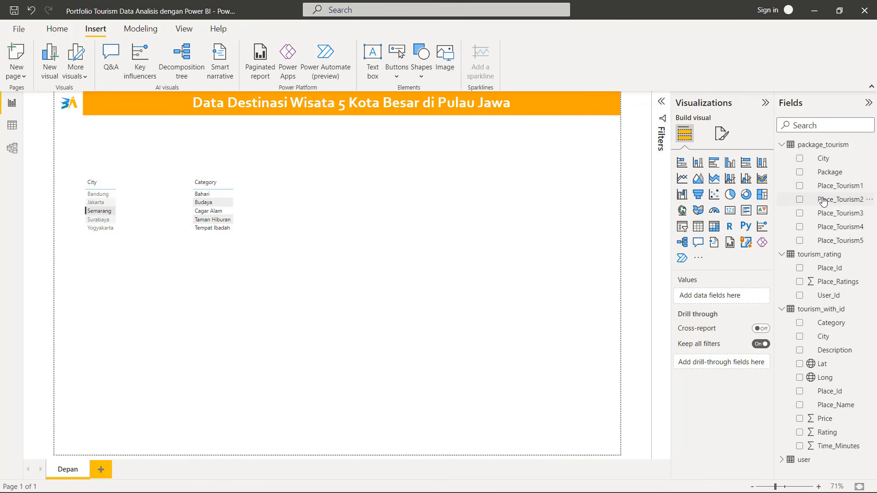
pyautogui.click(730, 163)
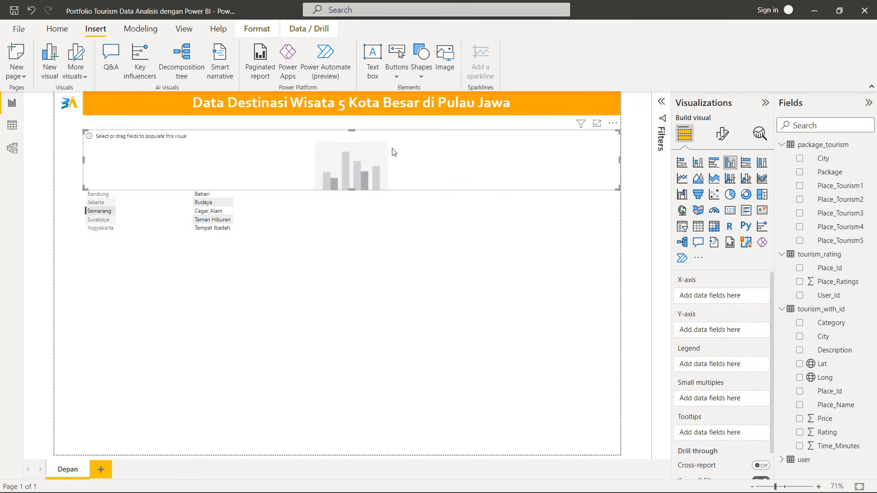
pyautogui.moveTo(82, 161); pyautogui.dragTo(272, 163)
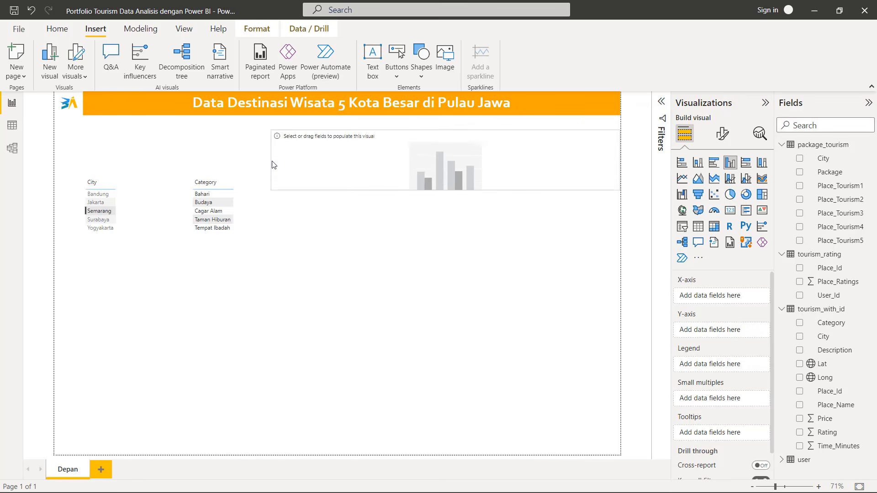
pyautogui.moveTo(446, 188); pyautogui.dragTo(429, 309)
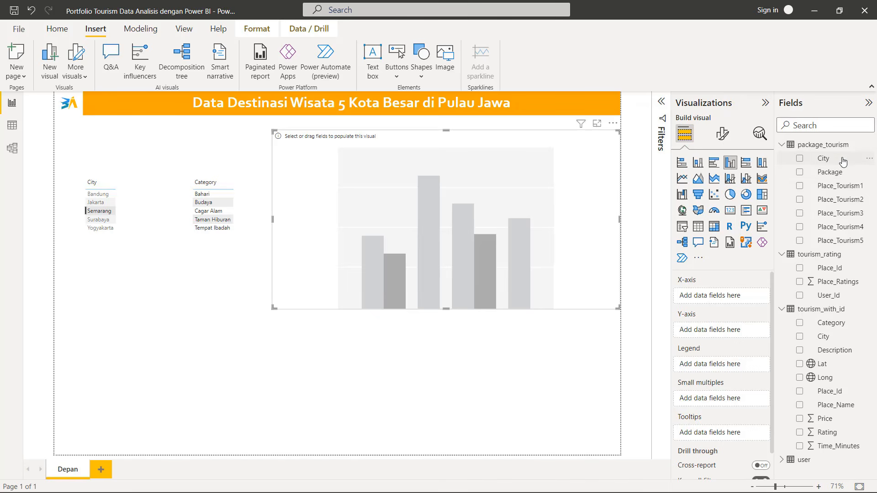
# Chart Place_Ratings by City, trying Average before keeping Sum
pyautogui.moveTo(842, 162); pyautogui.dragTo(728, 298)
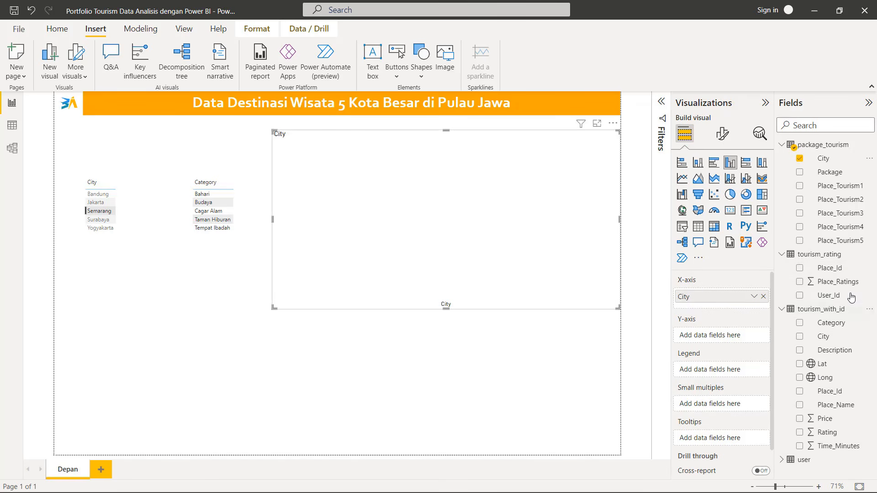
pyautogui.click(781, 461)
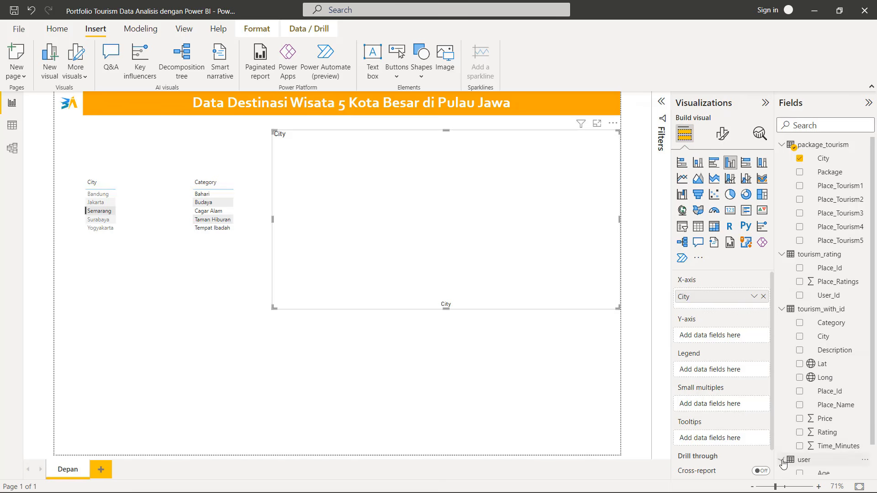
pyautogui.scroll(-2, 849, 335)
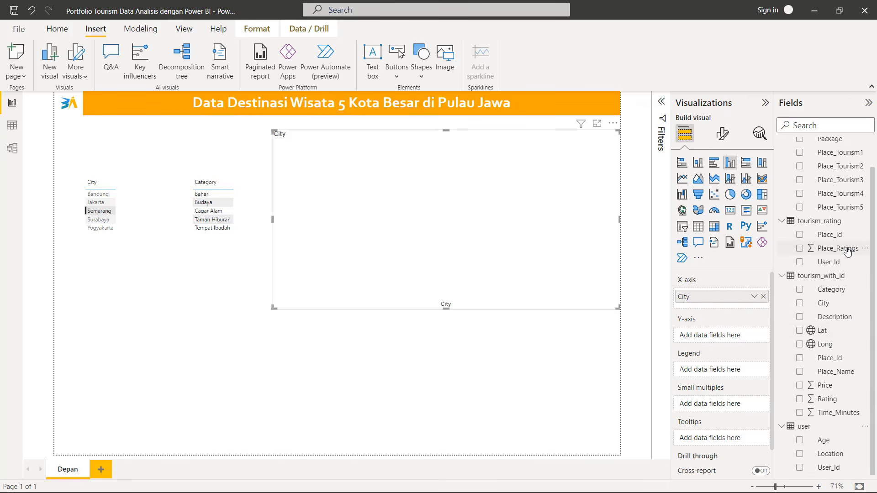
pyautogui.moveTo(845, 248); pyautogui.dragTo(739, 334)
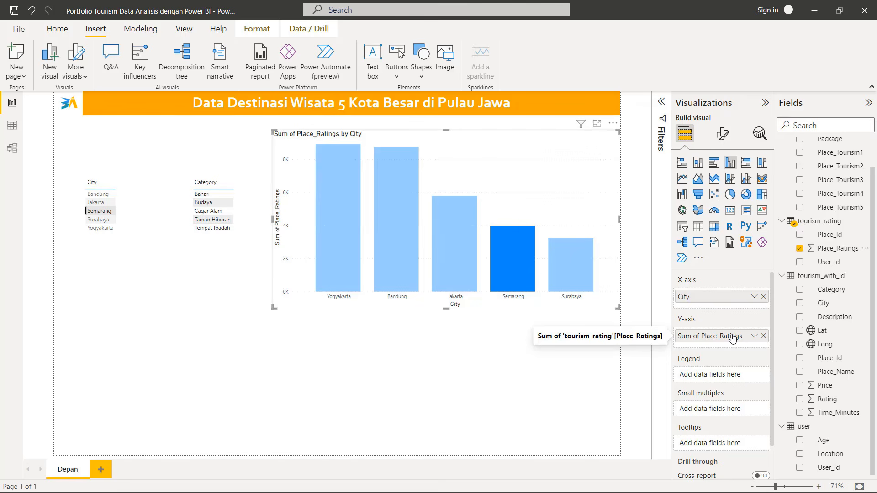
pyautogui.click(755, 339)
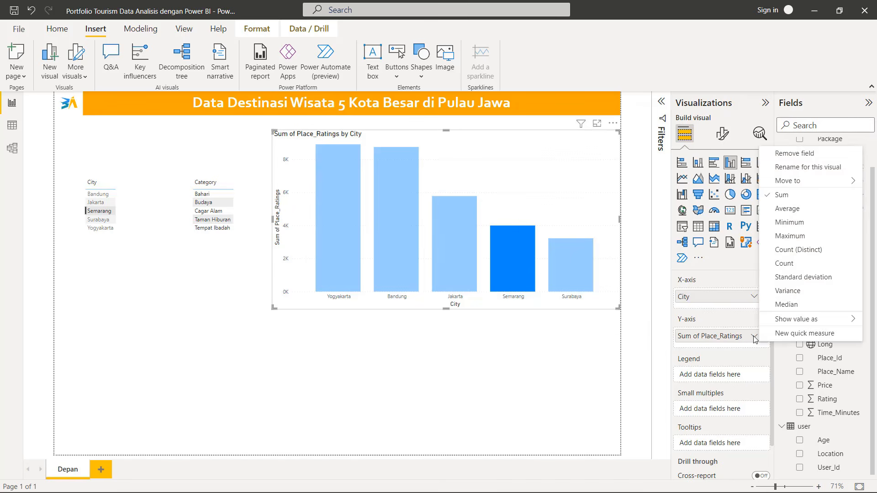
pyautogui.click(812, 209)
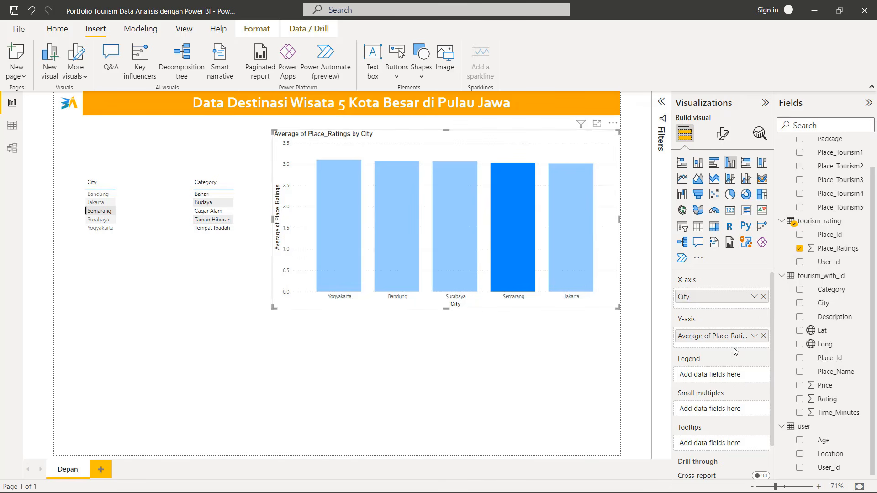
pyautogui.click(755, 339)
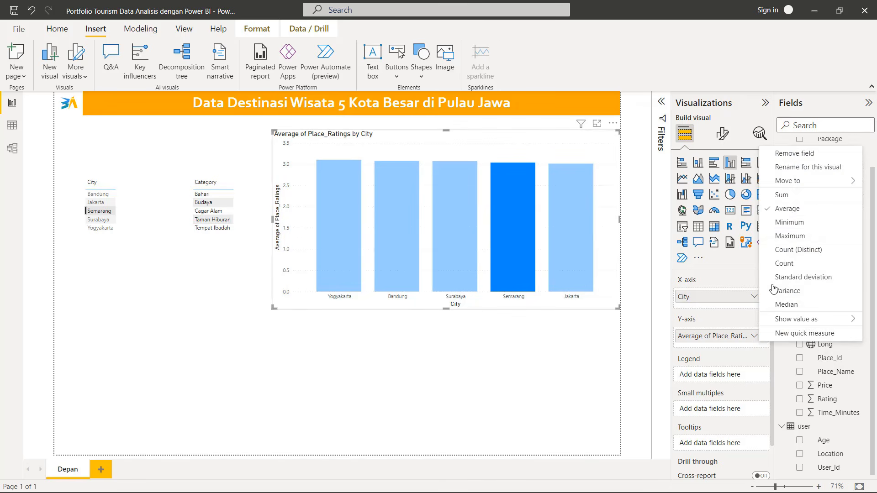
pyautogui.click(825, 198)
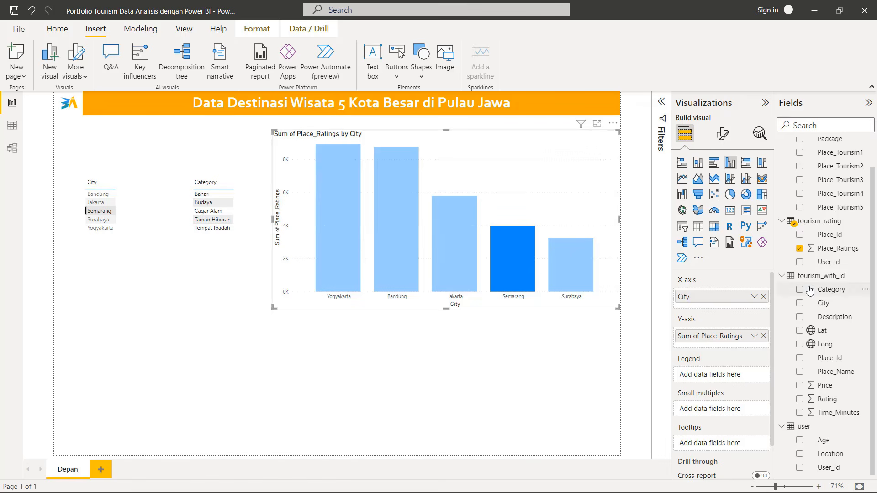
# Try bar, stacked, area and line-and-column visual types, ending on a donut chart
pyautogui.click(714, 163)
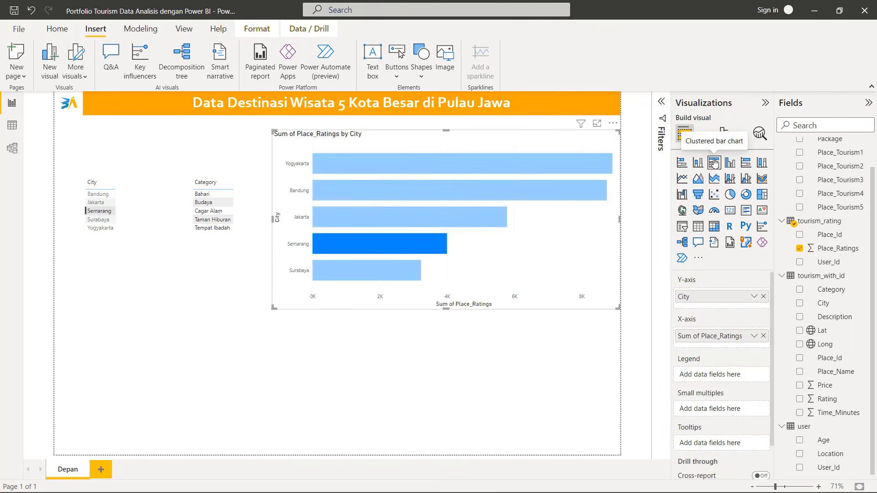
pyautogui.click(698, 162)
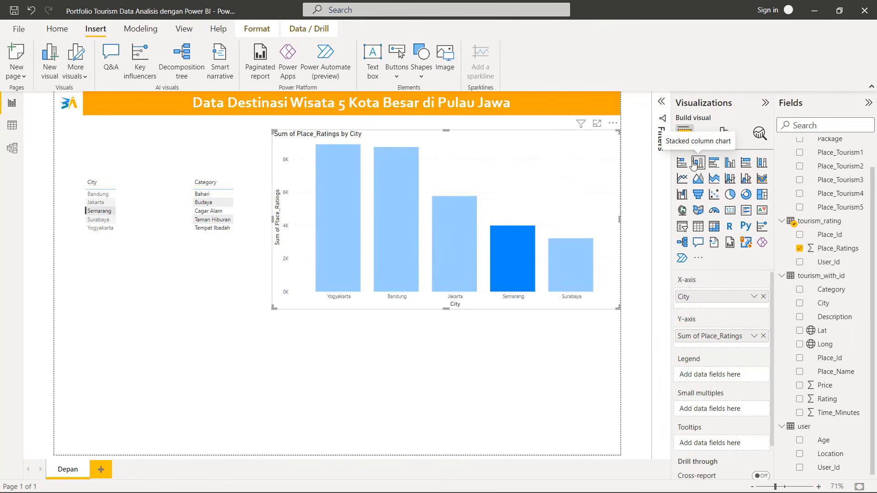
pyautogui.click(684, 163)
pyautogui.click(698, 178)
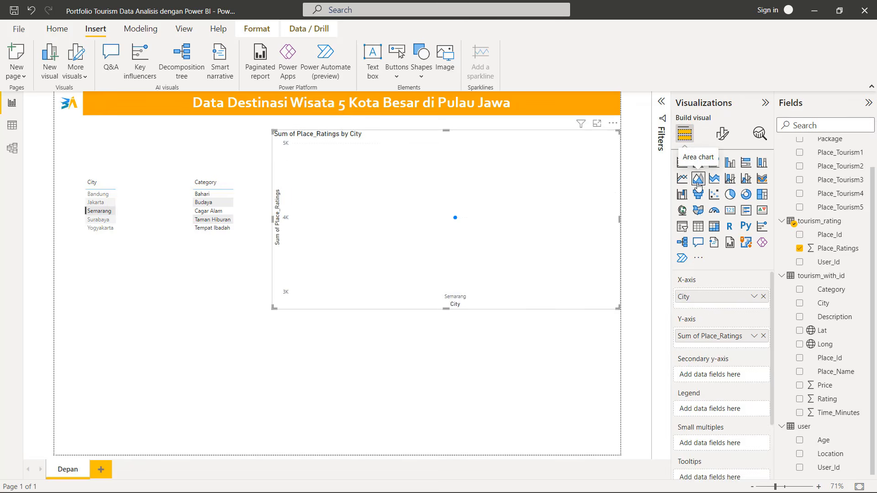
pyautogui.click(713, 181)
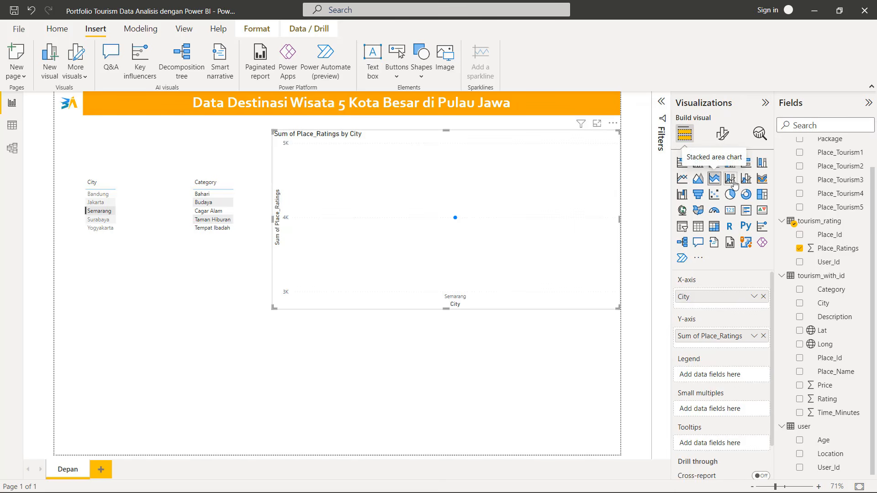
pyautogui.click(733, 182)
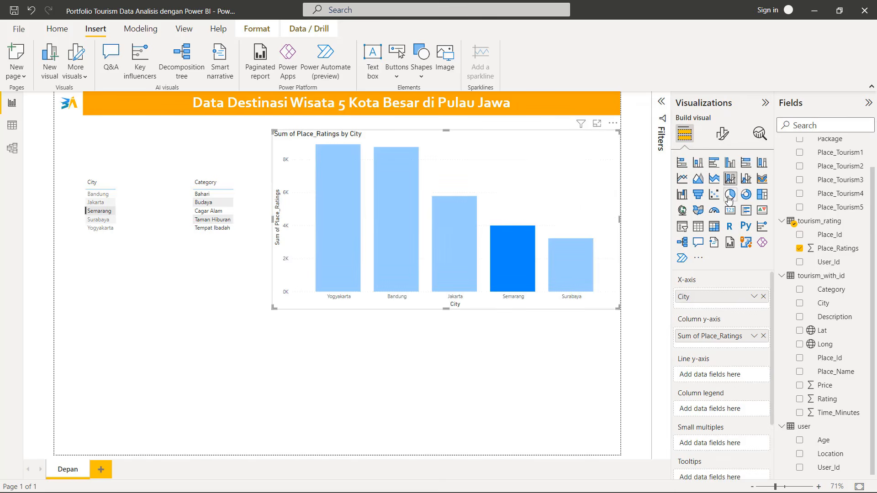
pyautogui.click(746, 196)
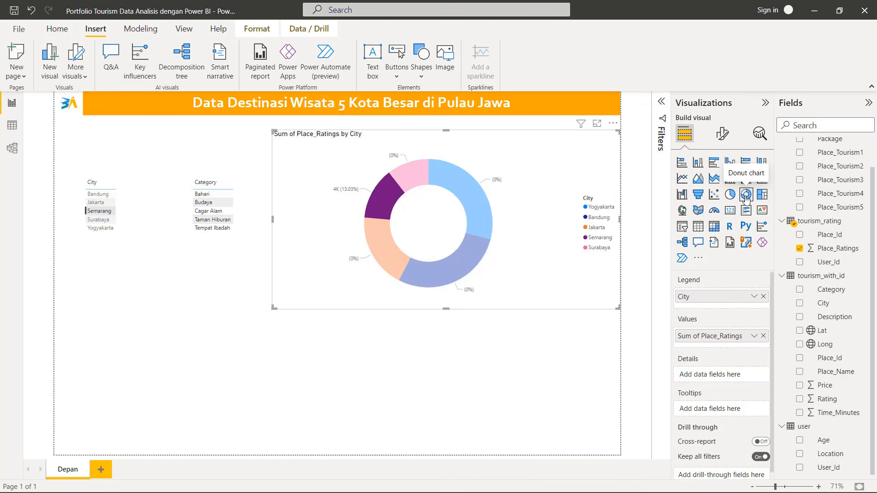
# Replace Place_Ratings with Price and switch back to a clustered column chart
pyautogui.click(763, 336)
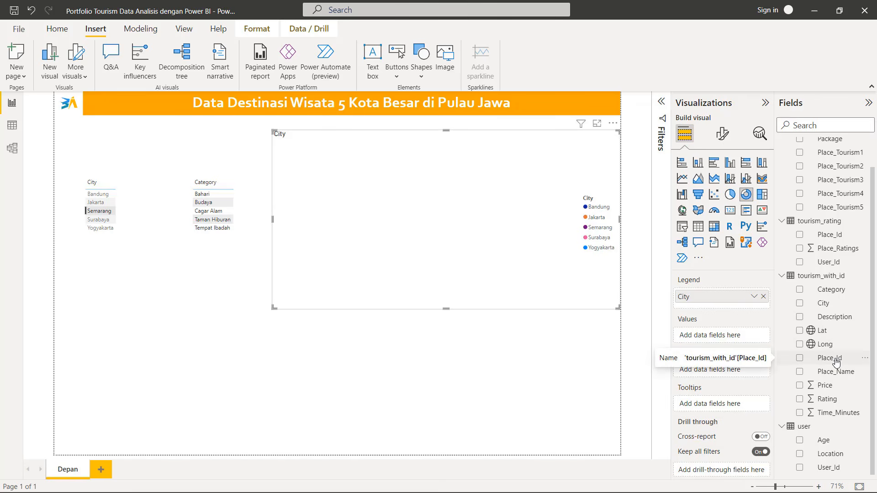
pyautogui.moveTo(828, 386); pyautogui.dragTo(729, 331)
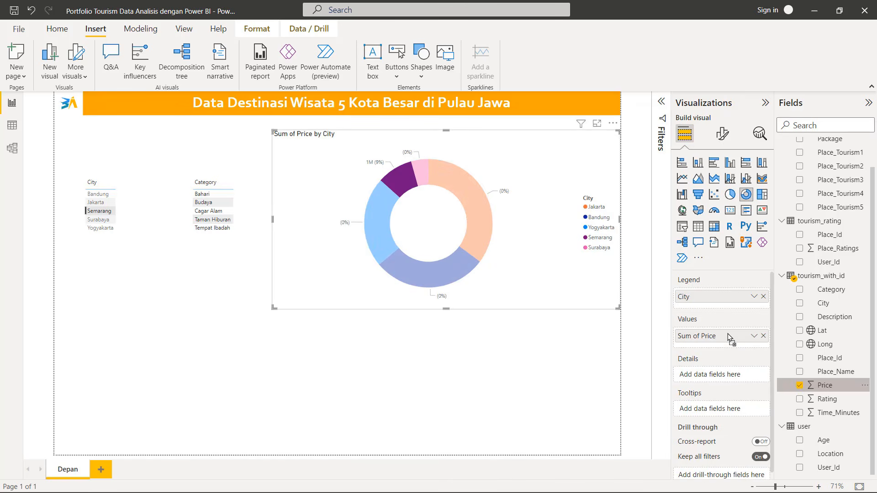
pyautogui.click(731, 164)
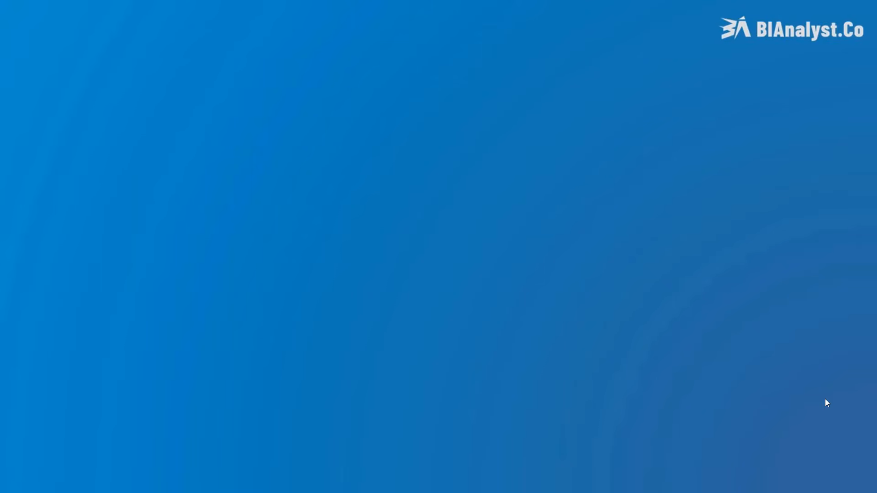
# Advance the PowerPoint slideshow to the Business Questions slide
pyautogui.click(375, 259)
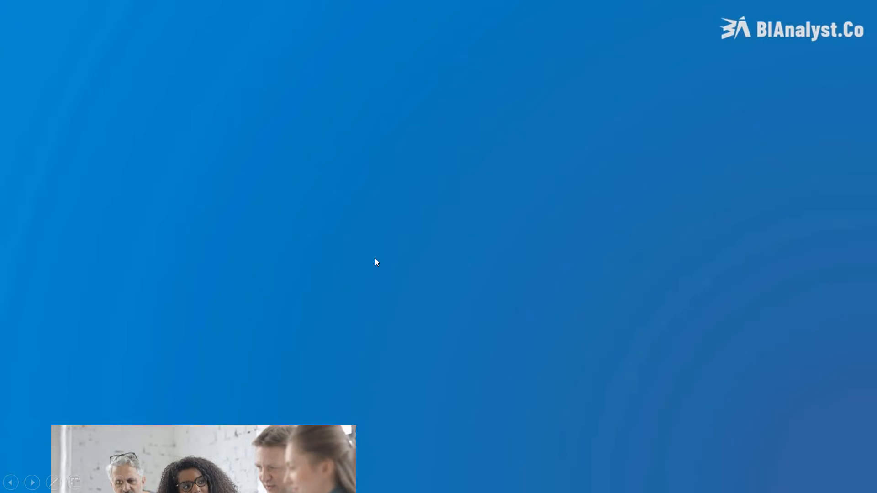
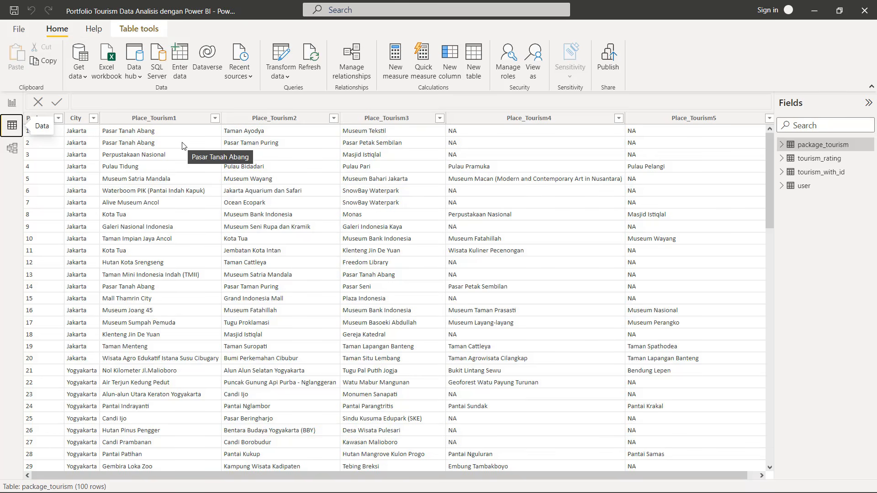
# Look over the tourism_rating table, then the tourism_with_id table, in Data view
pyautogui.click(817, 159)
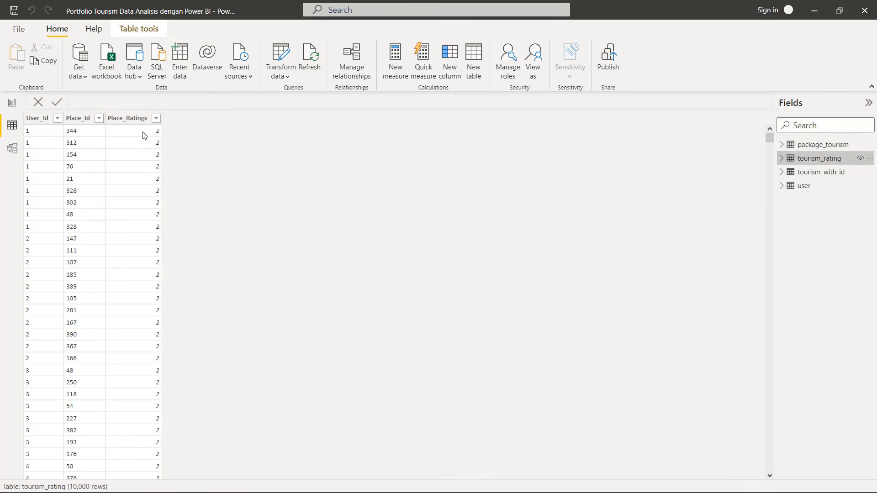
pyautogui.click(809, 171)
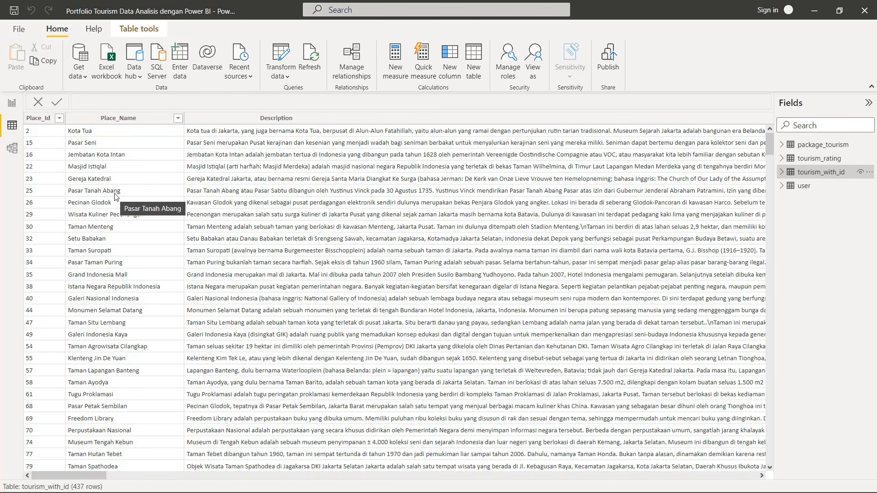
pyautogui.click(12, 104)
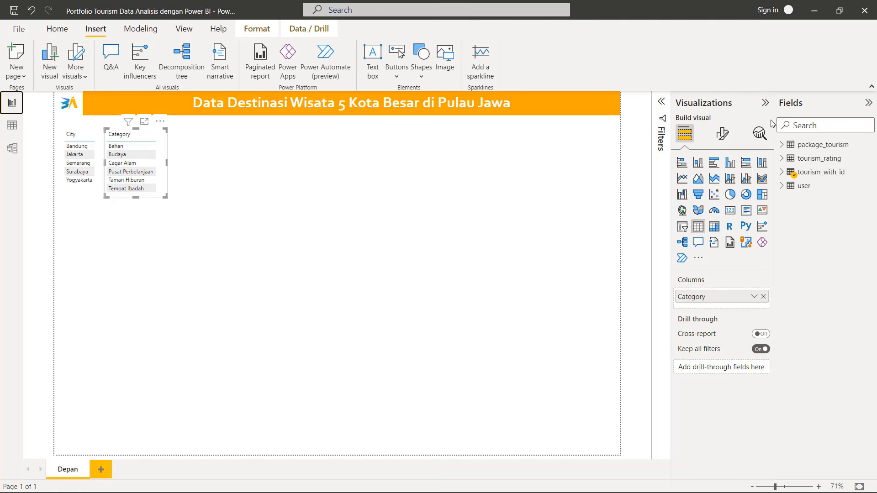
pyautogui.click(449, 211)
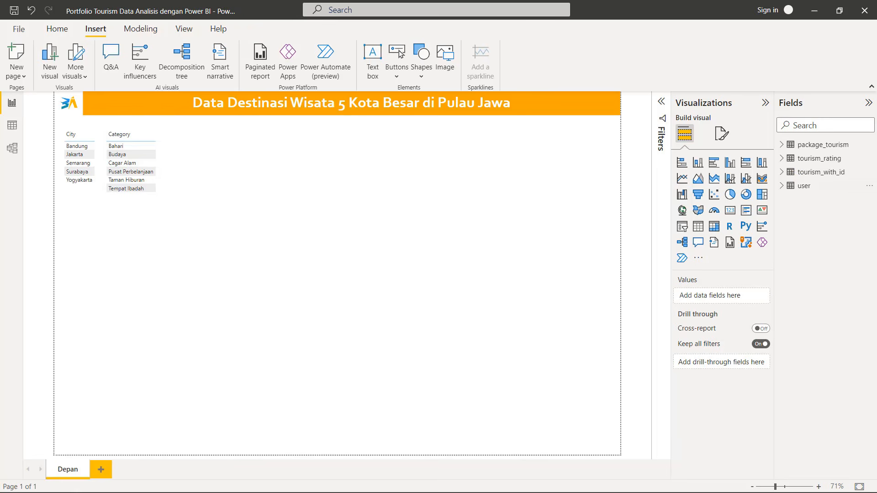
pyautogui.click(783, 172)
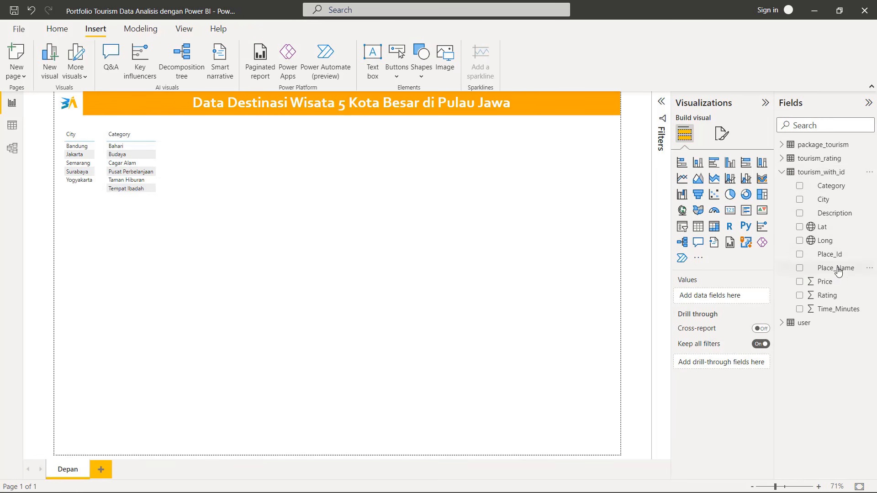
pyautogui.moveTo(836, 268); pyautogui.dragTo(289, 179)
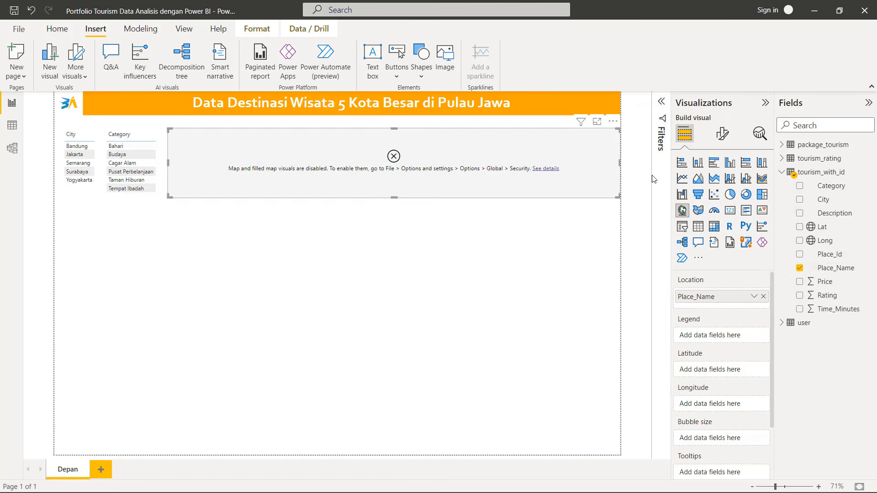
pyautogui.click(698, 226)
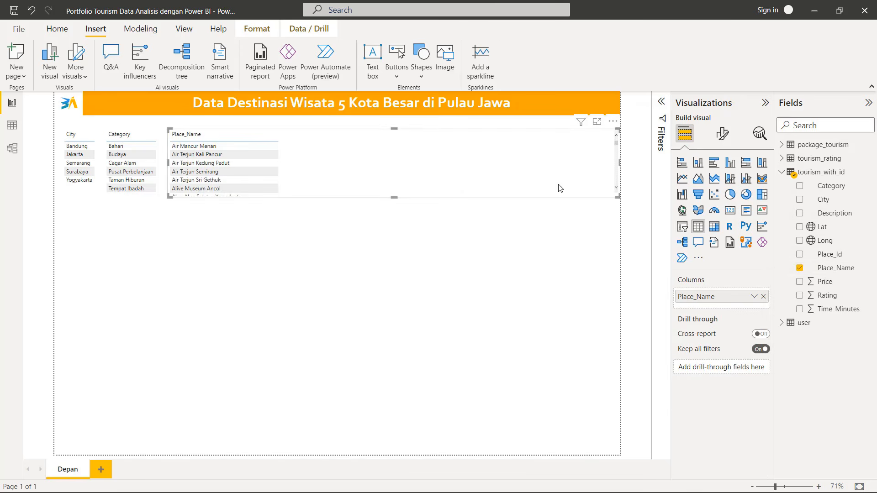
pyautogui.moveTo(619, 196); pyautogui.dragTo(323, 426)
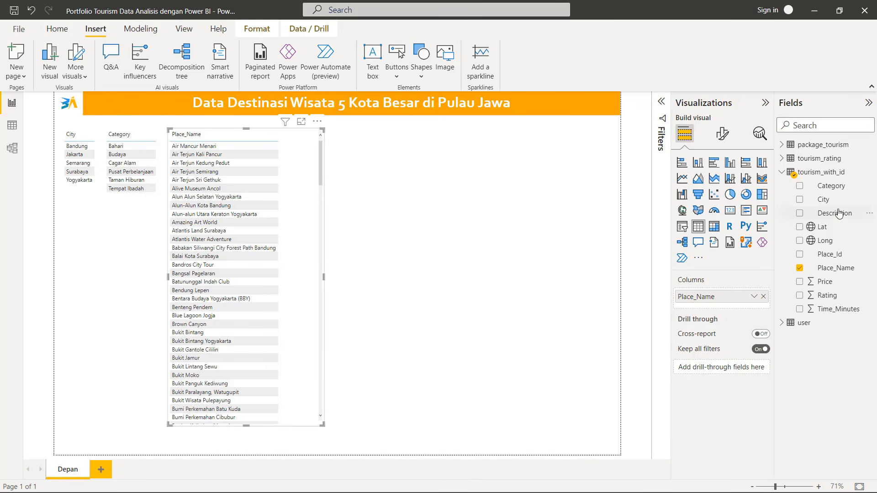
pyautogui.moveTo(843, 191); pyautogui.dragTo(743, 307)
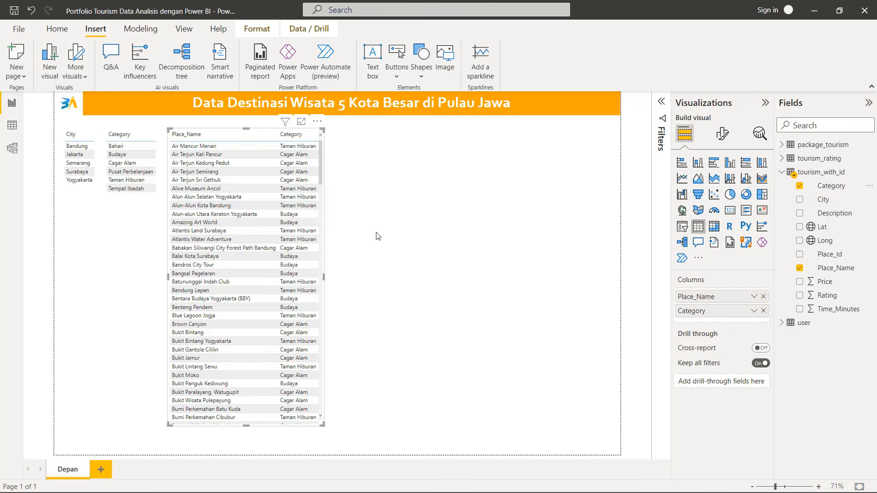
pyautogui.moveTo(326, 286); pyautogui.dragTo(401, 287)
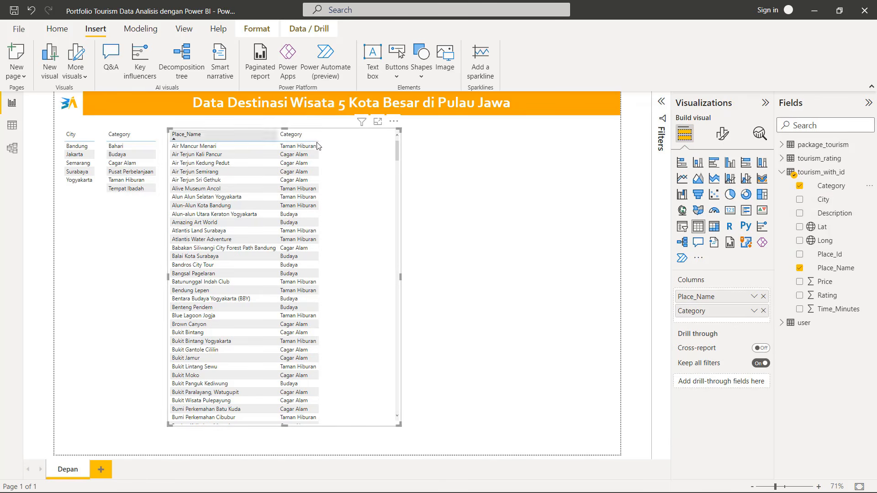
pyautogui.moveTo(824, 199); pyautogui.dragTo(720, 290)
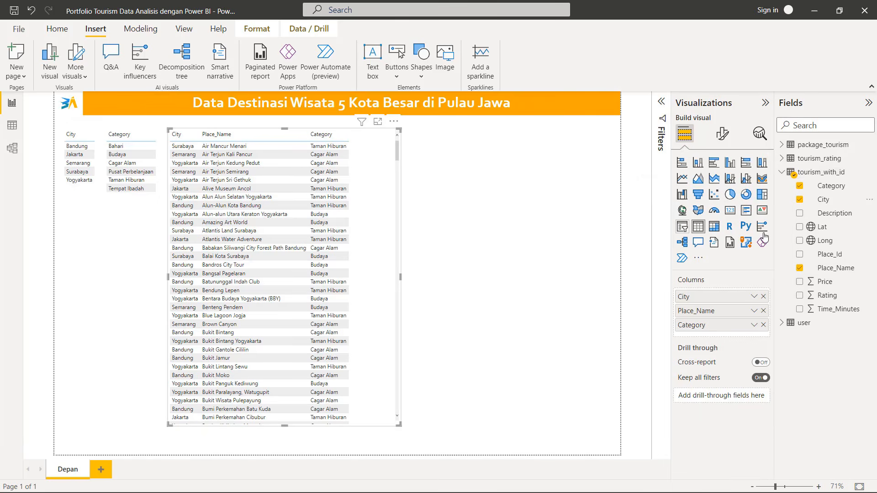
pyautogui.click(763, 297)
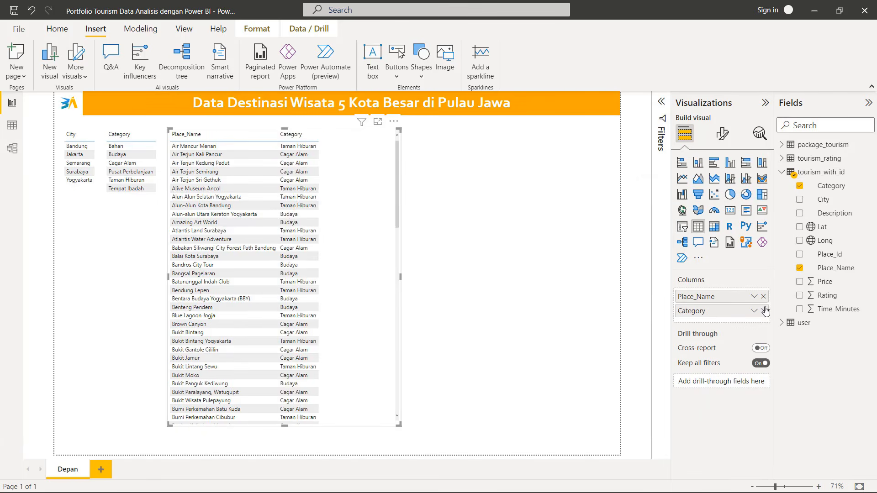
pyautogui.click(763, 310)
pyautogui.click(763, 296)
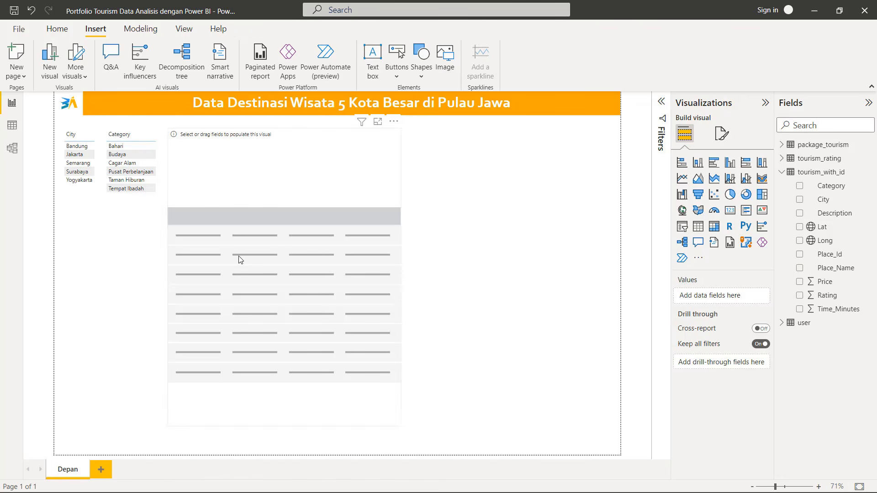
pyautogui.press('Delete')
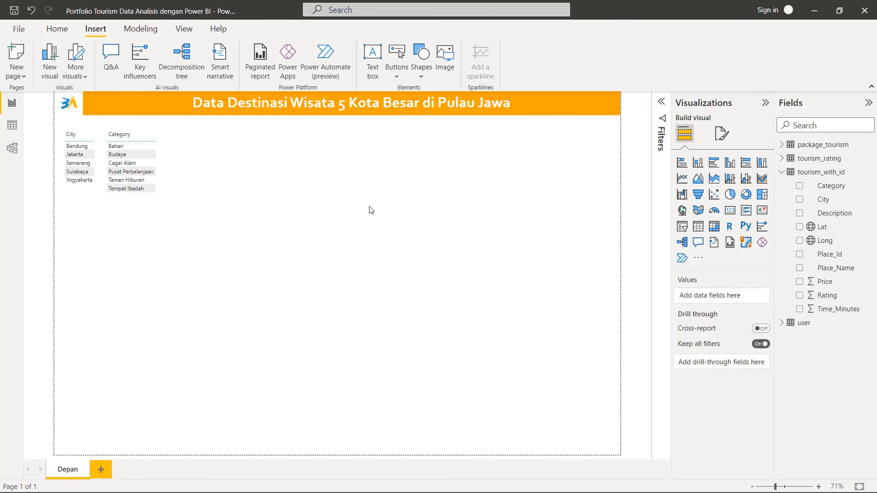
# Start a tourism_with_id measure: Jumlah Wisata di Jakarta = CALCULATE(COUNTROWS(tourism_with_id)
pyautogui.click(782, 172)
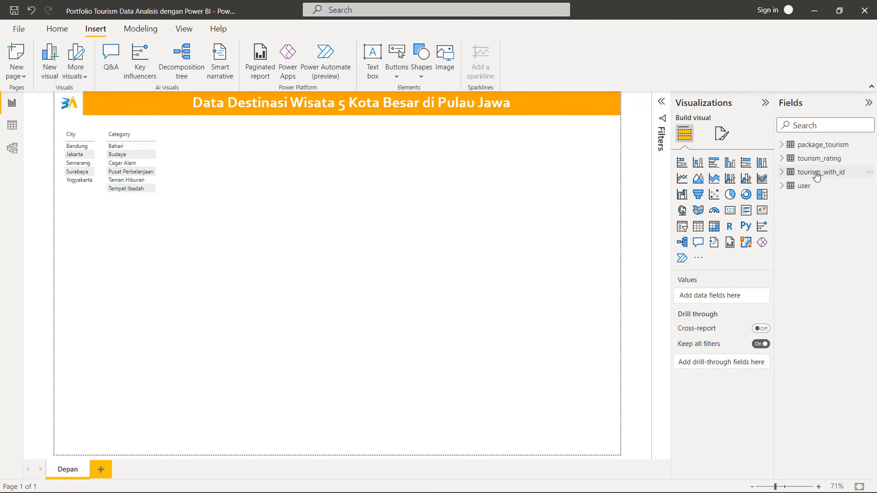
pyautogui.click(817, 174)
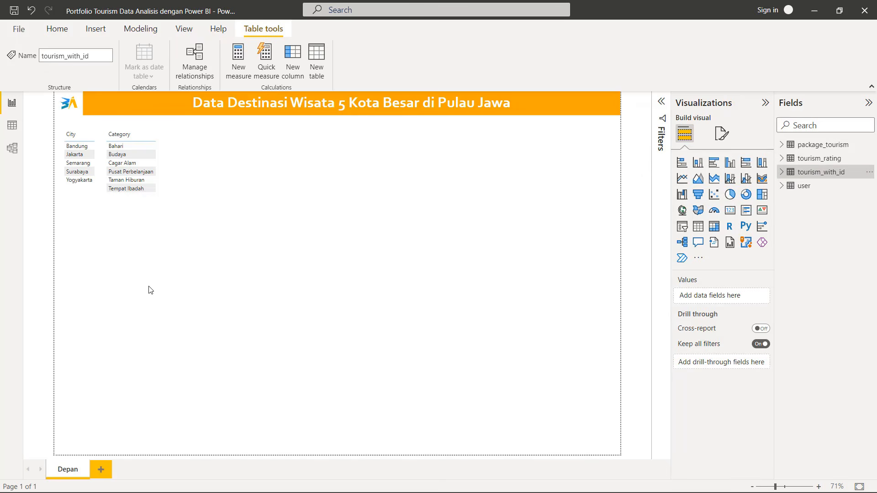
pyautogui.click(61, 29)
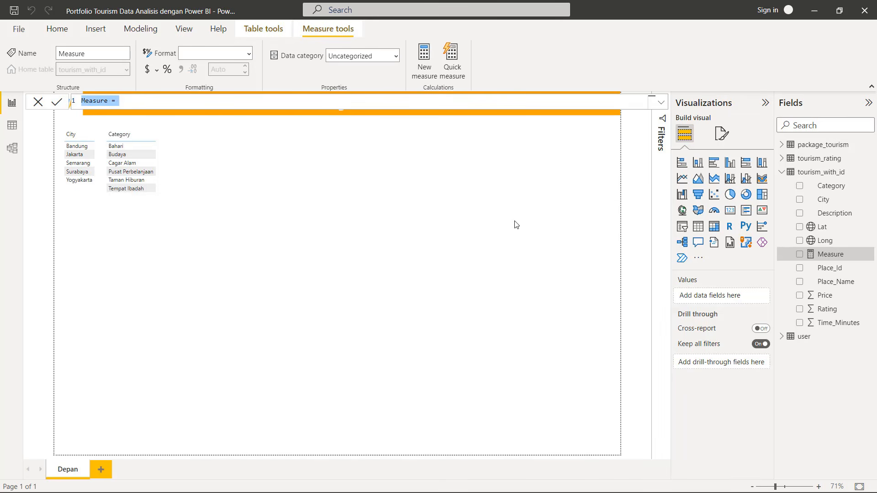
pyautogui.write('Jumla')
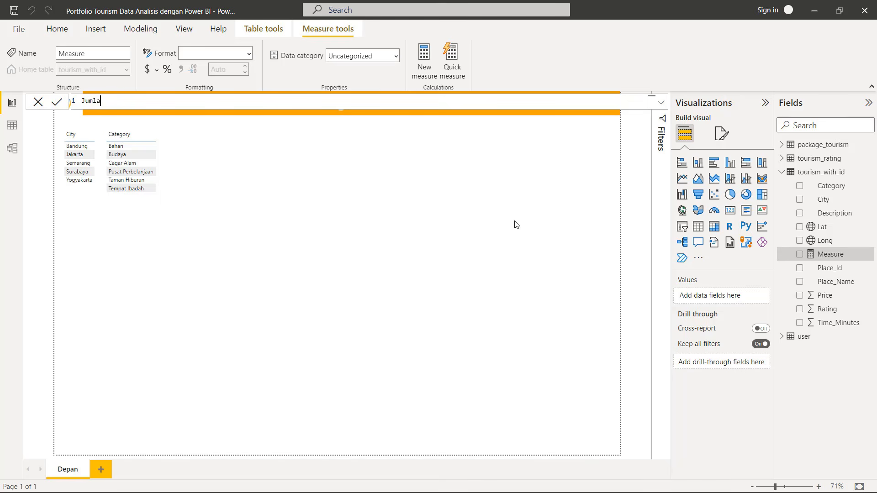
pyautogui.write('h Wisata di Jakarta = CALCULATE(')
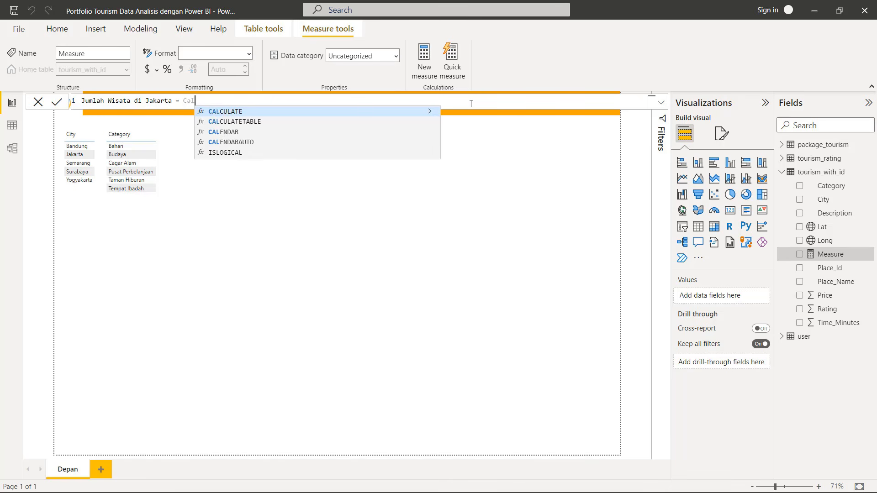
pyautogui.write('Count')
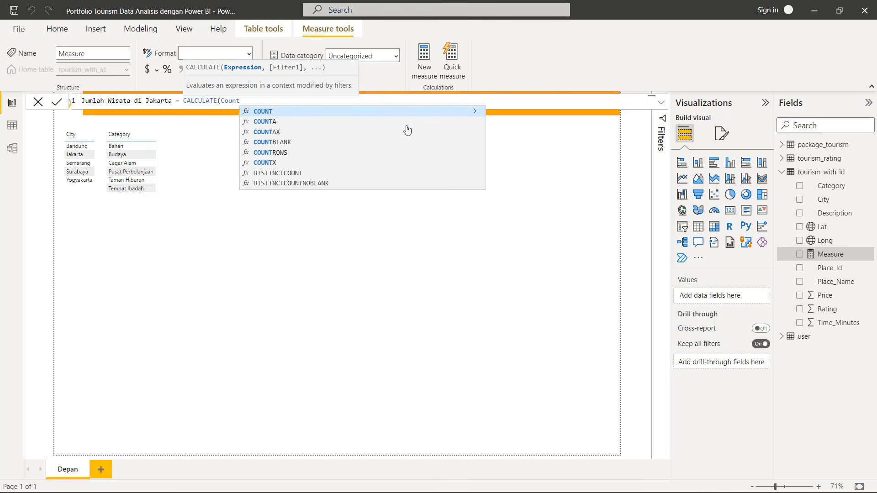
pyautogui.click(327, 154)
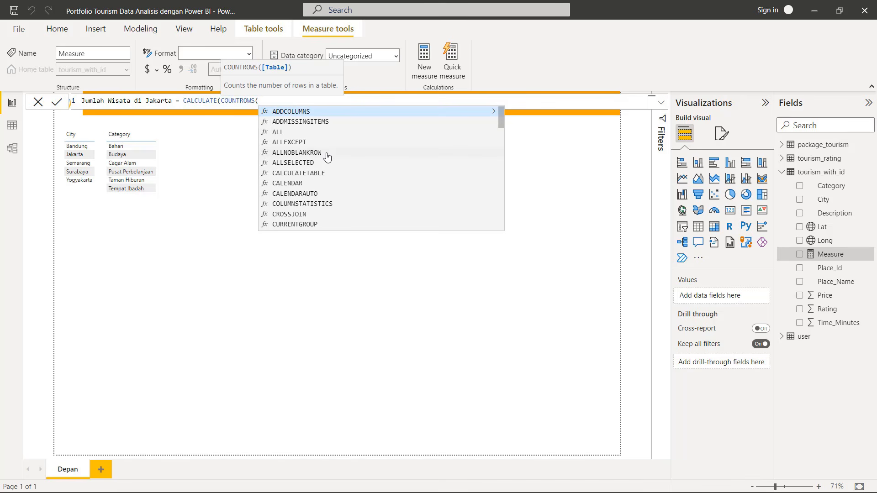
pyautogui.write('tour')
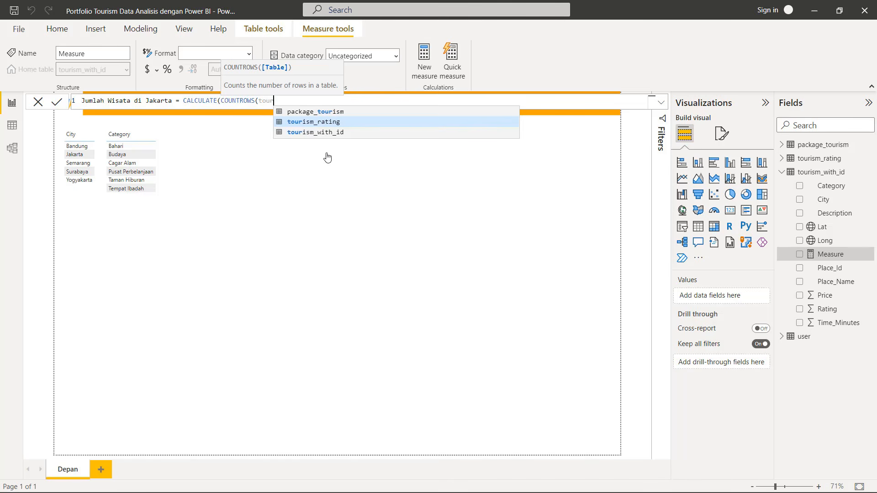
pyautogui.click(345, 133)
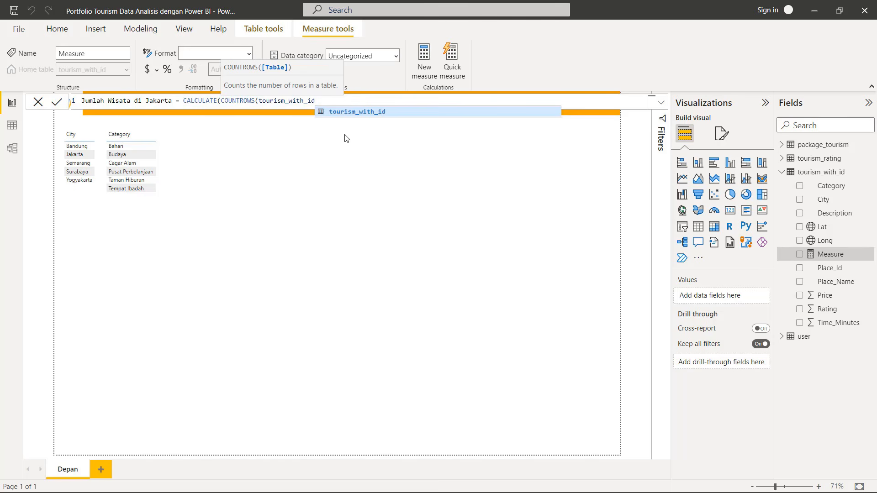
# Finish the formula with the filter tourism_with_id[City] = "Jakarta" and commit it
pyautogui.write(',')
pyautogui.press('BackSpace')
pyautogui.write(')')
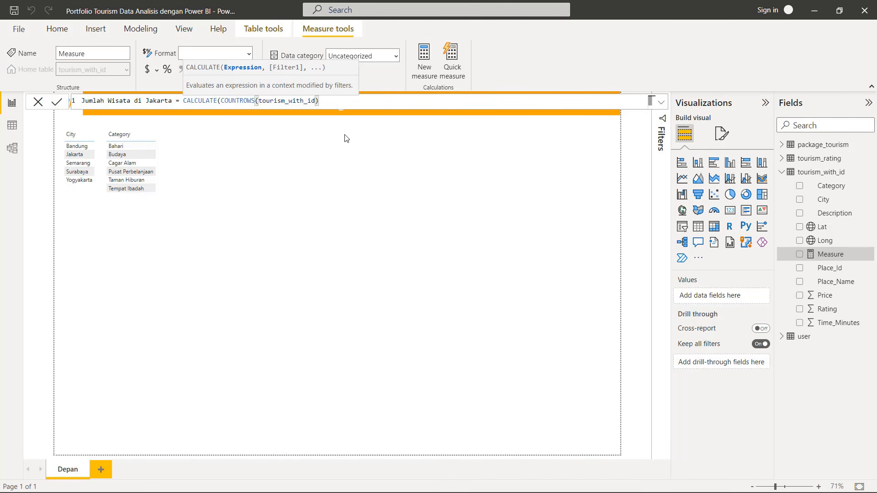
pyautogui.write(',')
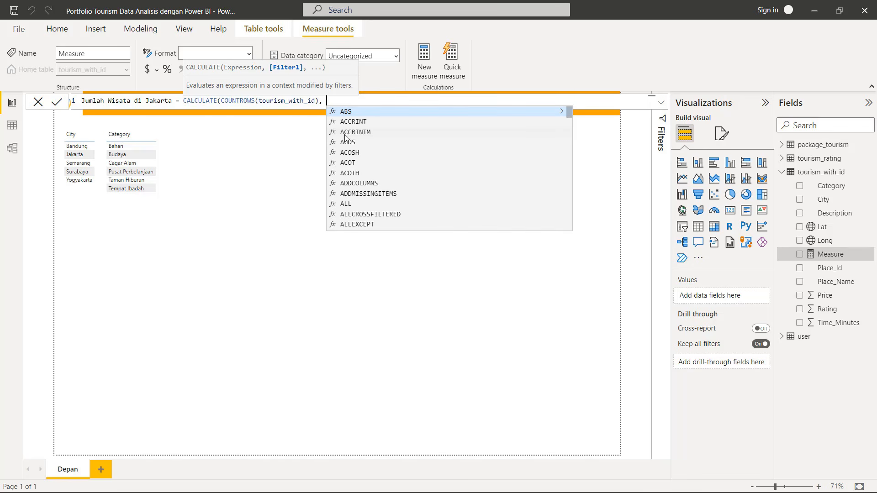
pyautogui.write('City')
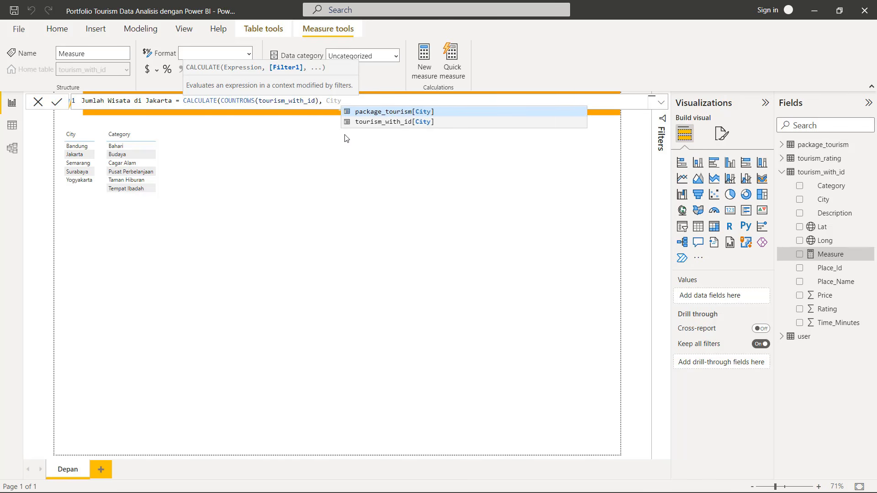
pyautogui.click(400, 123)
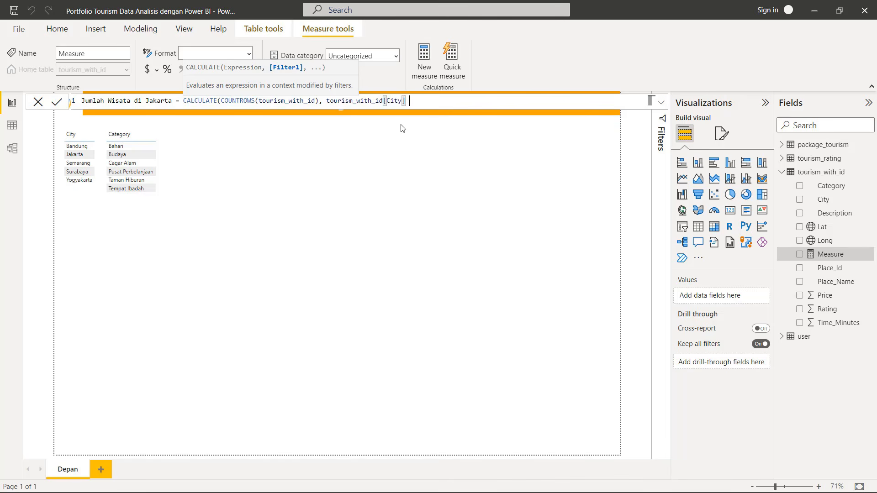
pyautogui.write('= "Jakarta")')
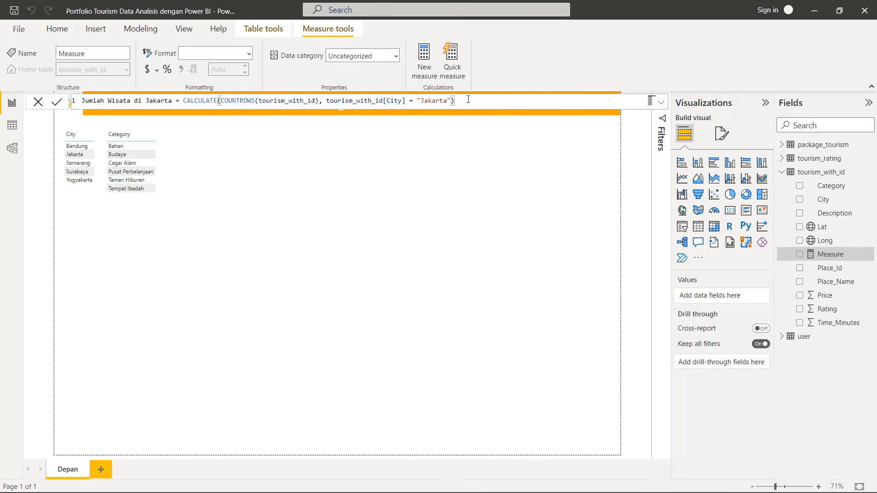
pyautogui.click(51, 103)
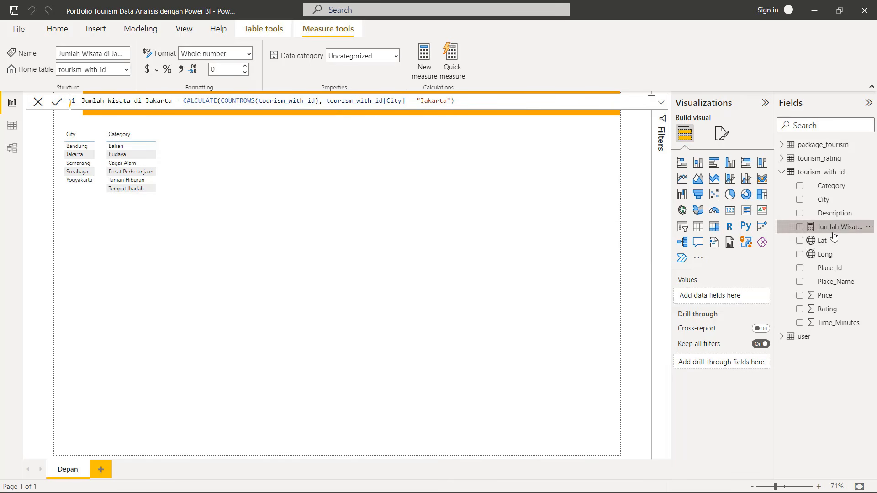
# Add a widened card showing Jumlah Wisata di Jakarta (84) beside the slicers
pyautogui.click(731, 214)
pyautogui.moveTo(139, 256); pyautogui.dragTo(200, 167)
pyautogui.moveTo(838, 227); pyautogui.dragTo(734, 303)
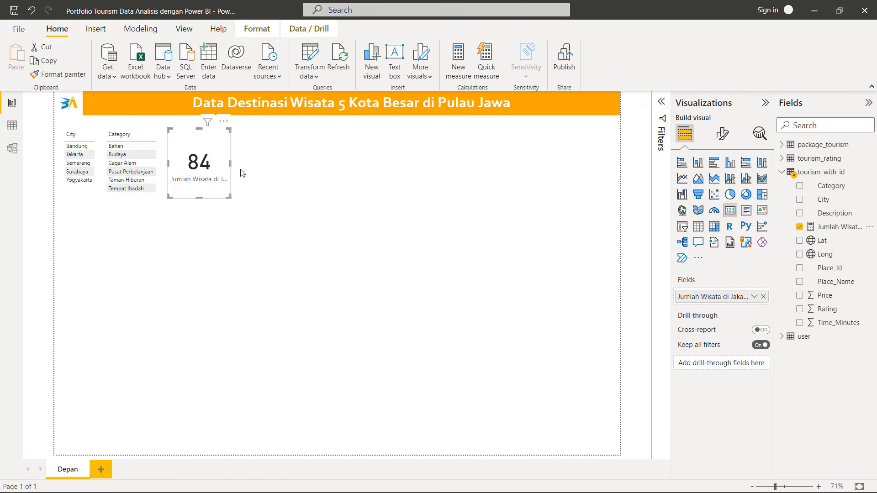
pyautogui.moveTo(230, 164); pyautogui.dragTo(260, 165)
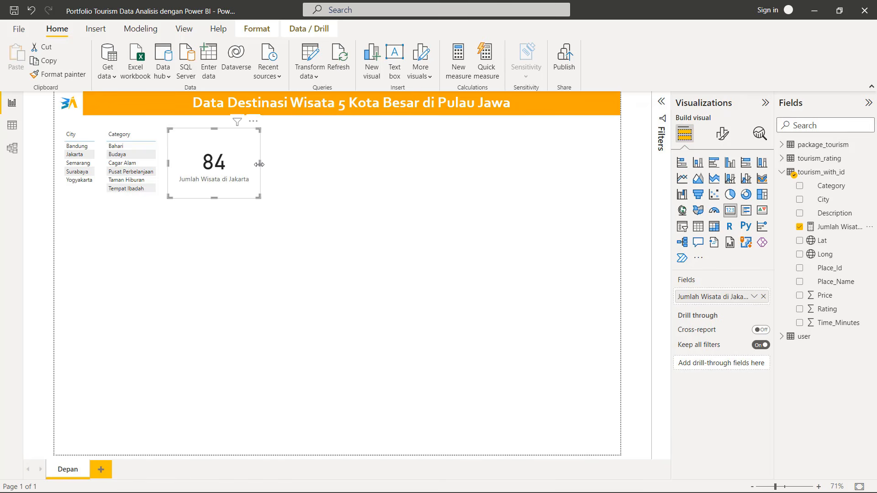
pyautogui.click(362, 171)
# Open the Jakarta measure's DAX formula and select the whole expression
pyautogui.click(218, 175)
pyautogui.click(822, 227)
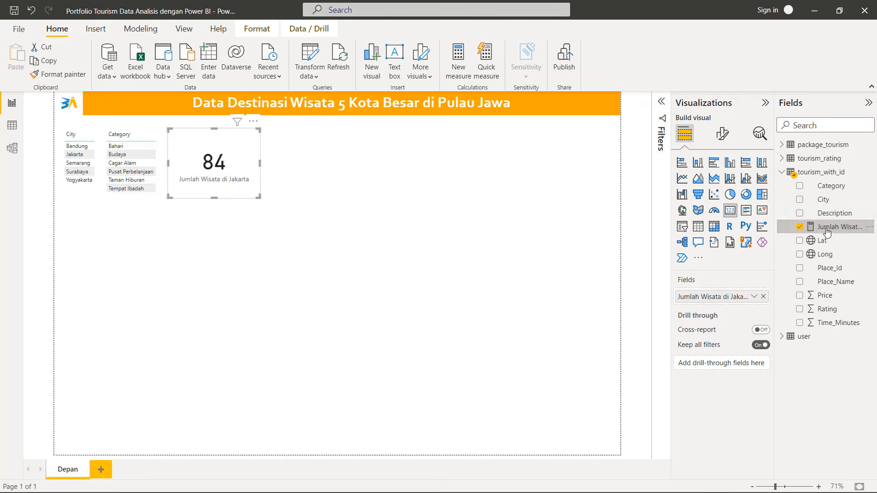
pyautogui.moveTo(473, 97); pyautogui.dragTo(124, 92)
pyautogui.hotkey('ctrl', 'c')
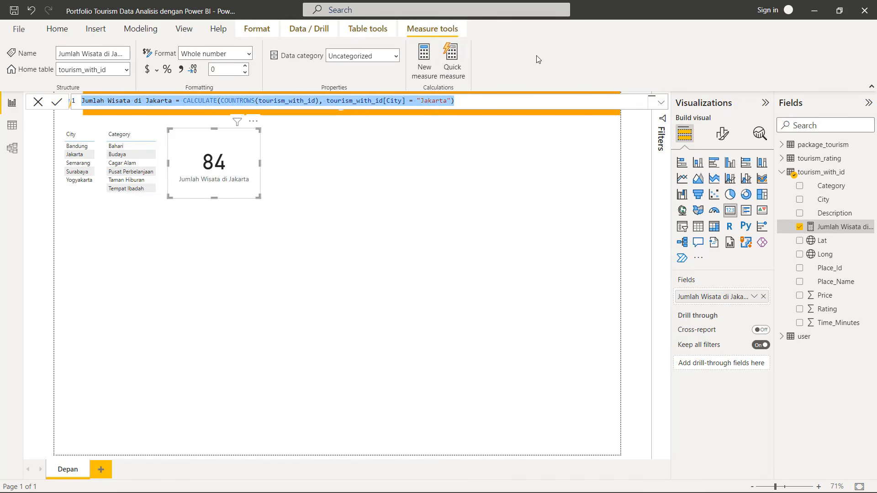
# Create a Jumlah Wisata di Bandung measure from the Jakarta formula, filtering City to Bandung
pyautogui.click(436, 58)
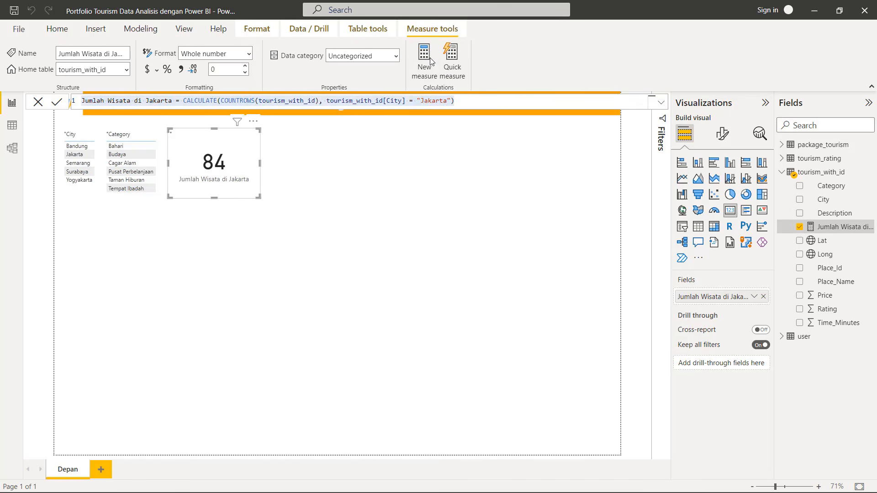
pyautogui.click(431, 61)
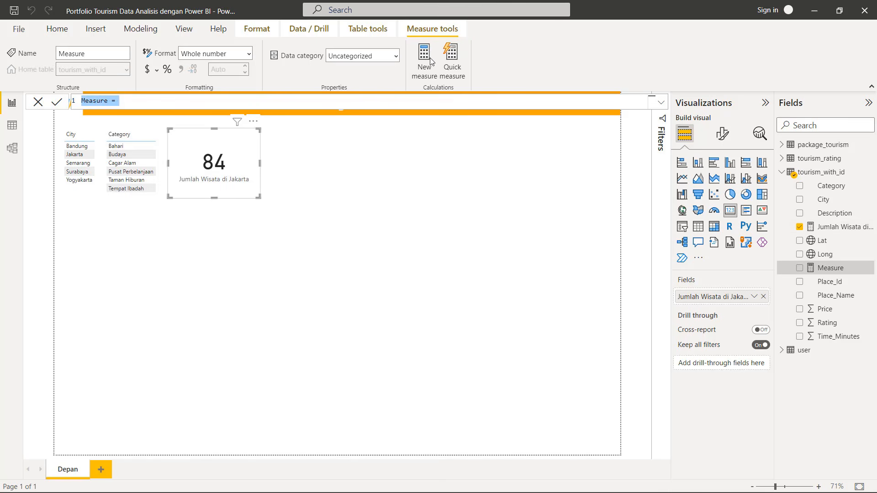
pyautogui.hotkey('ctrl', 'v')
pyautogui.click(169, 101)
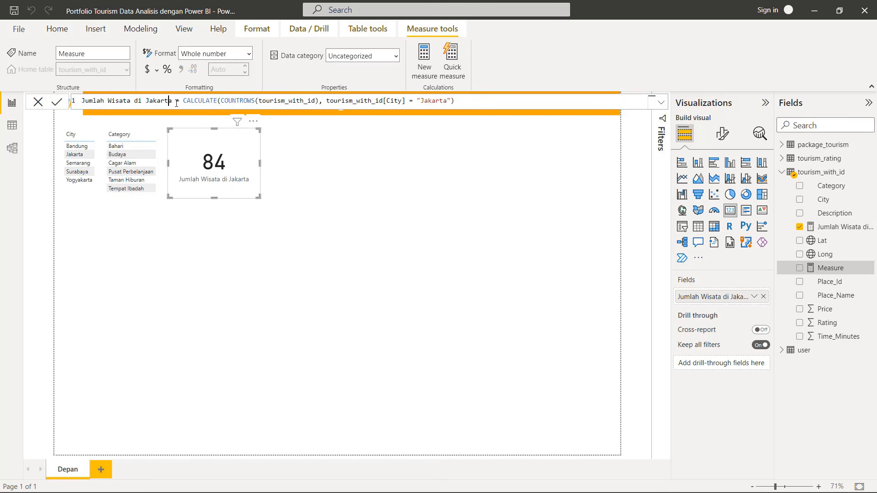
pyautogui.doubleClick(173, 102)
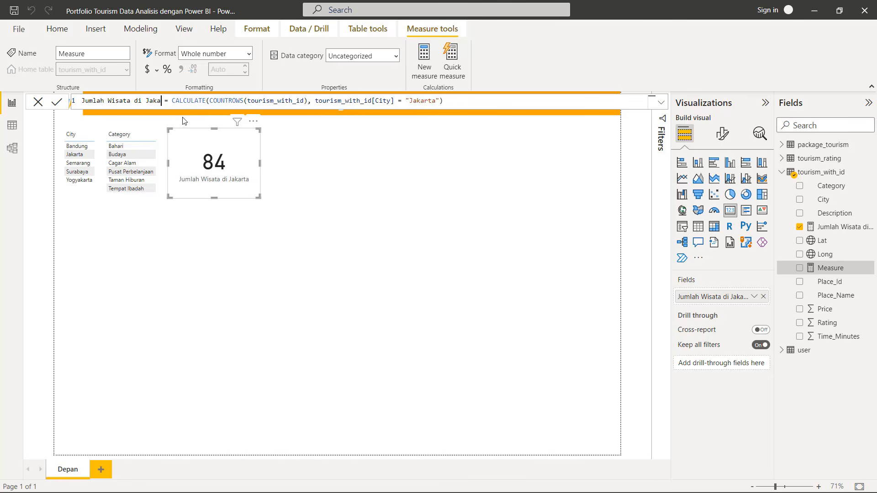
pyautogui.write('Bandung')
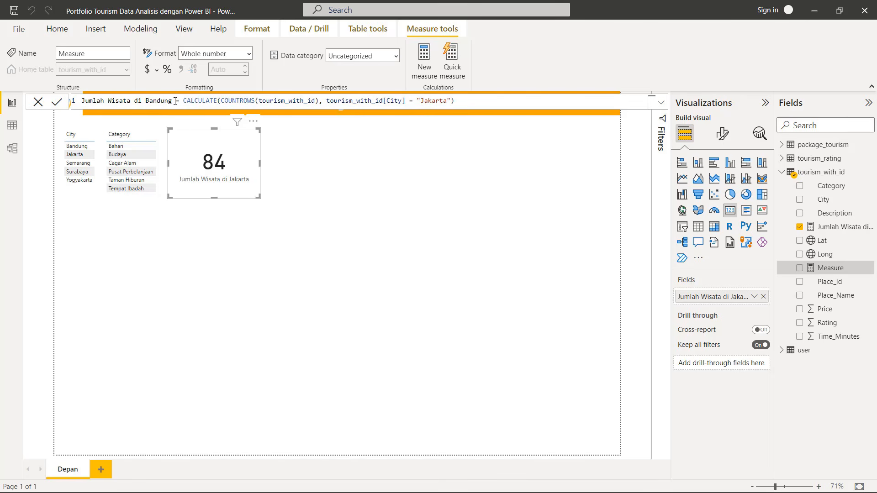
pyautogui.moveTo(175, 101); pyautogui.dragTo(146, 101)
pyautogui.moveTo(449, 101); pyautogui.dragTo(424, 100)
pyautogui.write('Bandung')
pyautogui.click(58, 103)
# Duplicate the Jakarta card to its right and switch the copy to the Bandung measure
pyautogui.click(308, 181)
pyautogui.click(243, 172)
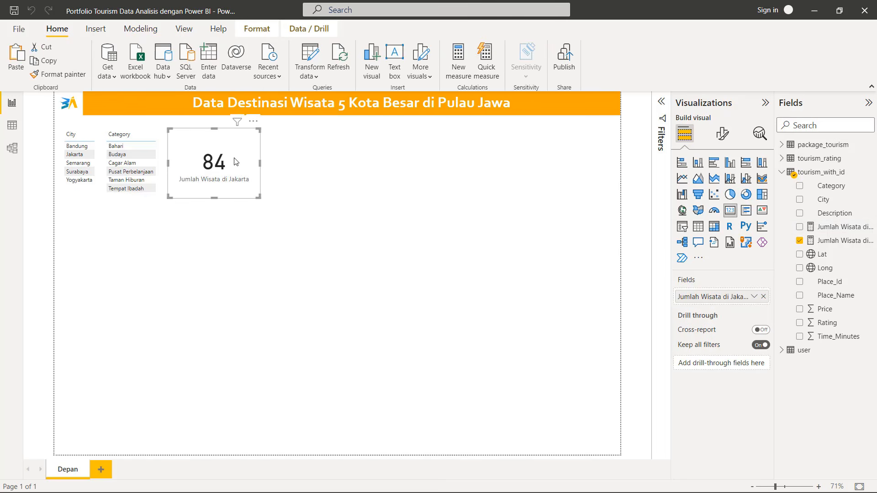
pyautogui.hotkey('ctrl', 'c')
pyautogui.hotkey('ctrl', 'v')
pyautogui.moveTo(242, 165); pyautogui.dragTo(334, 160)
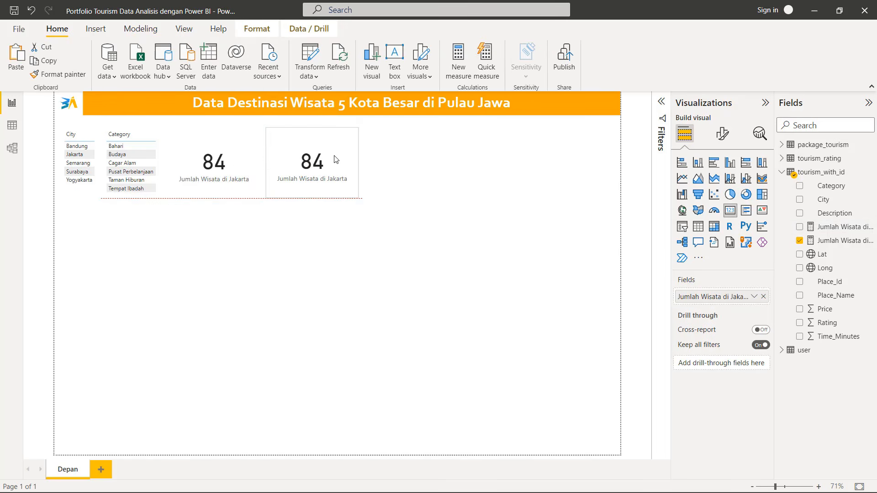
pyautogui.click(799, 240)
pyautogui.click(800, 227)
pyautogui.click(511, 235)
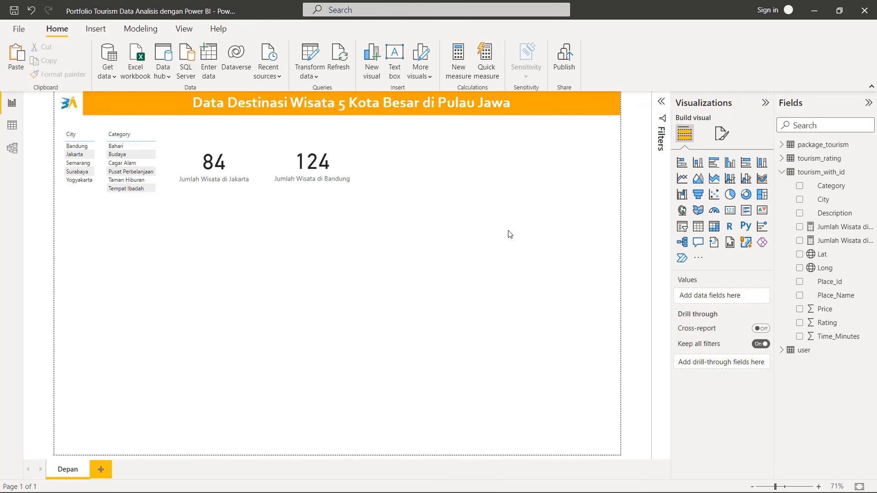
# Add a third card, duplicated from Jakarta, showing the Semarang count (57)
pyautogui.click(232, 156)
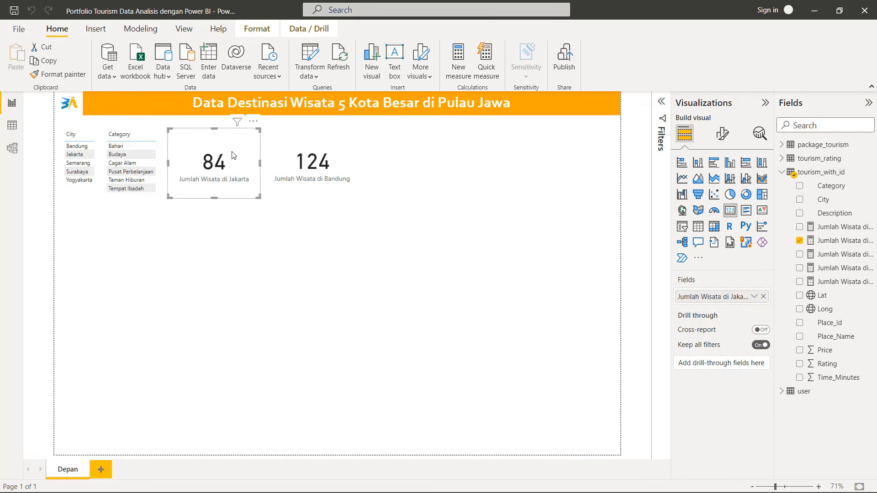
pyautogui.hotkey('ctrl', 'c')
pyautogui.hotkey('ctrl', 'v')
pyautogui.moveTo(456, 152); pyautogui.dragTo(435, 153)
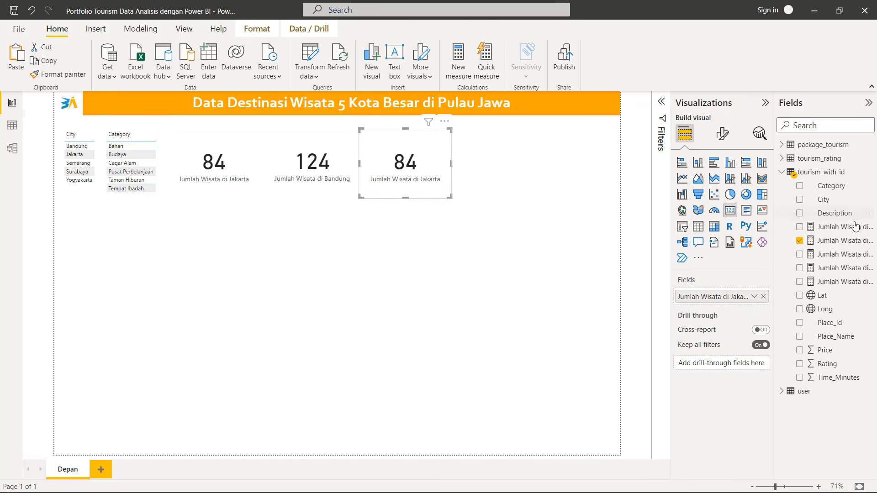
pyautogui.click(800, 240)
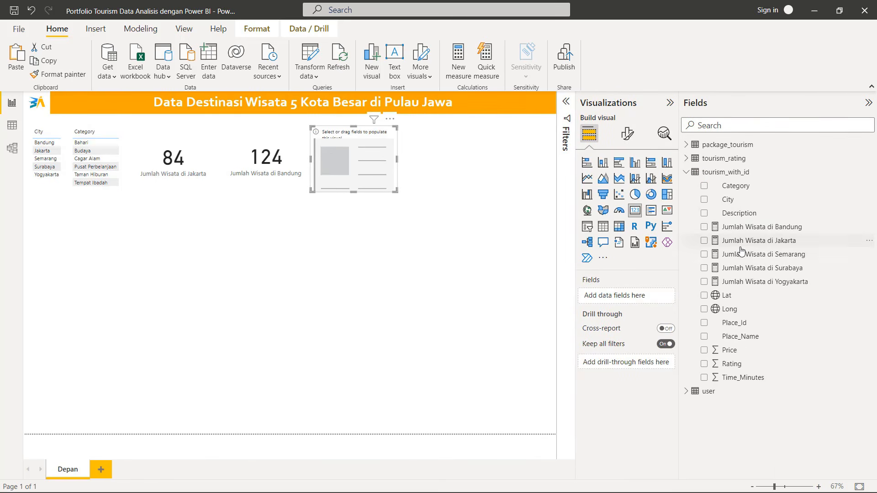
pyautogui.click(704, 255)
pyautogui.click(514, 257)
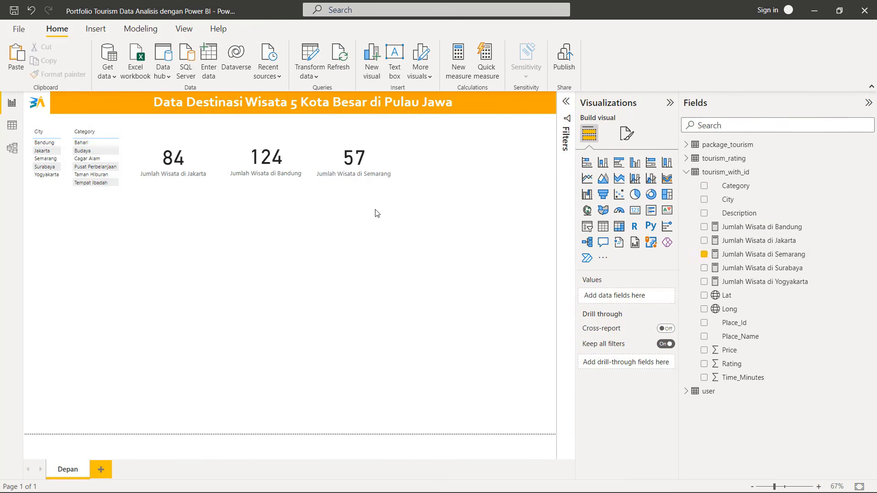
pyautogui.click(371, 180)
# Move the Category slicer below City and shift the Jakarta, Bandung and Semarang cards left
pyautogui.click(98, 138)
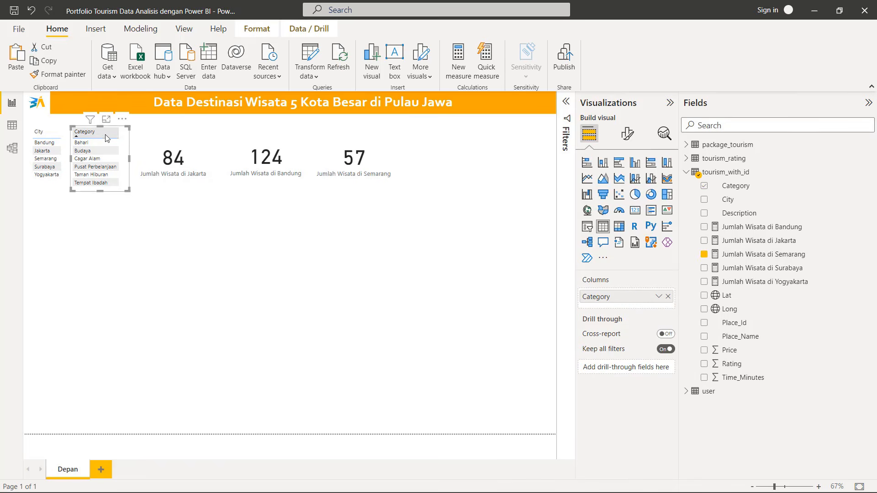
pyautogui.moveTo(124, 147); pyautogui.dragTo(85, 213)
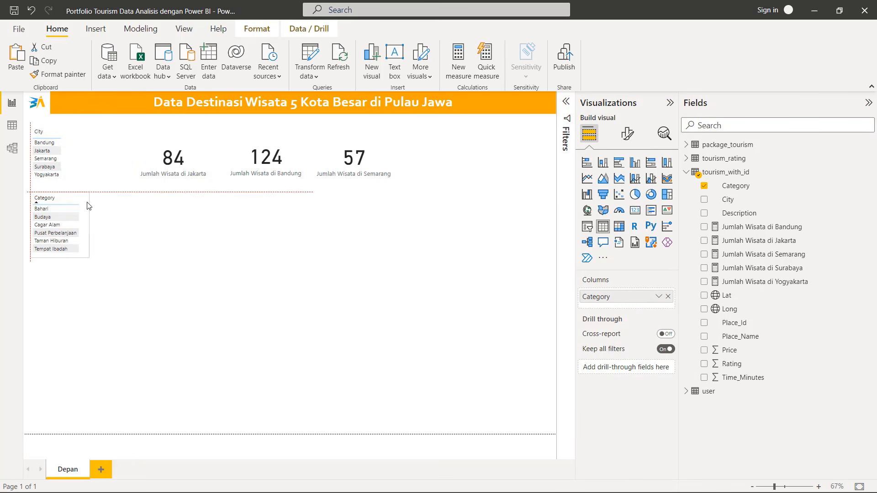
pyautogui.click(216, 150)
pyautogui.moveTo(217, 149); pyautogui.dragTo(158, 144)
pyautogui.moveTo(293, 156); pyautogui.dragTo(231, 156)
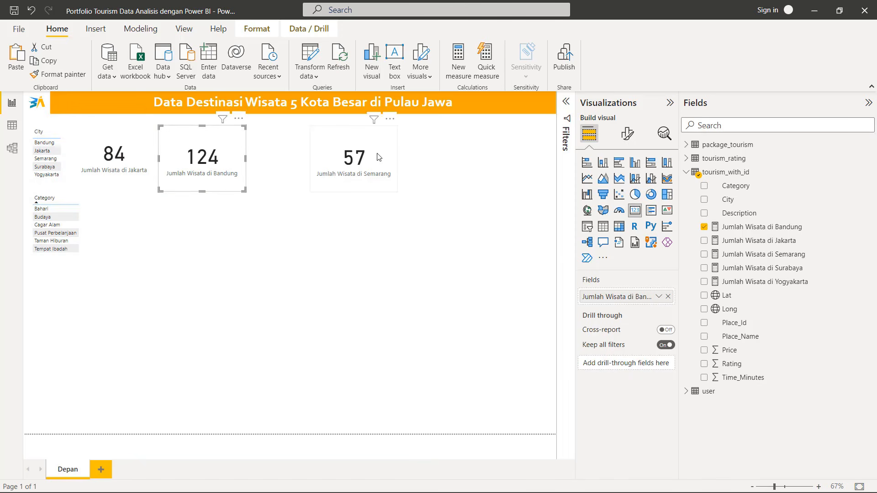
pyautogui.moveTo(391, 158)
pyautogui.mouseDown()
pyautogui.moveTo(325, 157)
pyautogui.moveTo(397, 161)
pyautogui.mouseUp()
# Add fourth and fifth cards showing the Yogyakarta (126) and Surabaya (46) counts
pyautogui.hotkey('ctrl', 'c')
pyautogui.hotkey('ctrl', 'v')
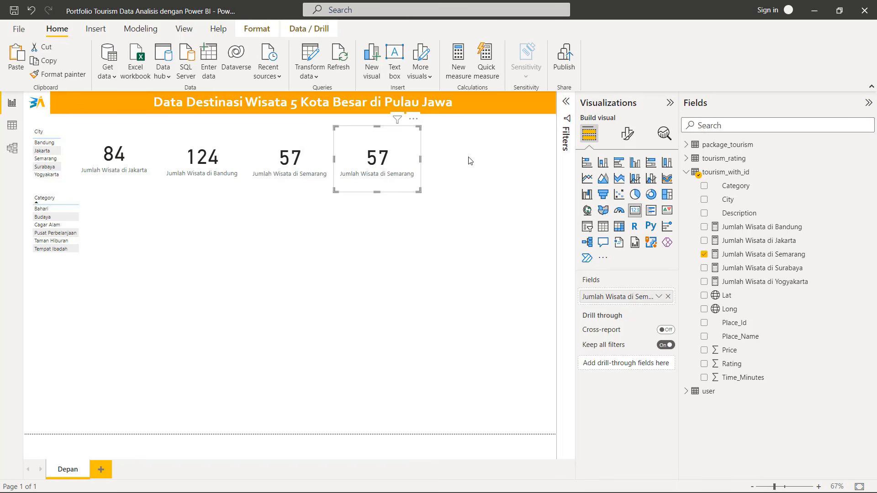
pyautogui.hotkey('ctrl', 'v')
pyautogui.moveTo(288, 159); pyautogui.dragTo(459, 159)
pyautogui.click(377, 160)
pyautogui.click(703, 254)
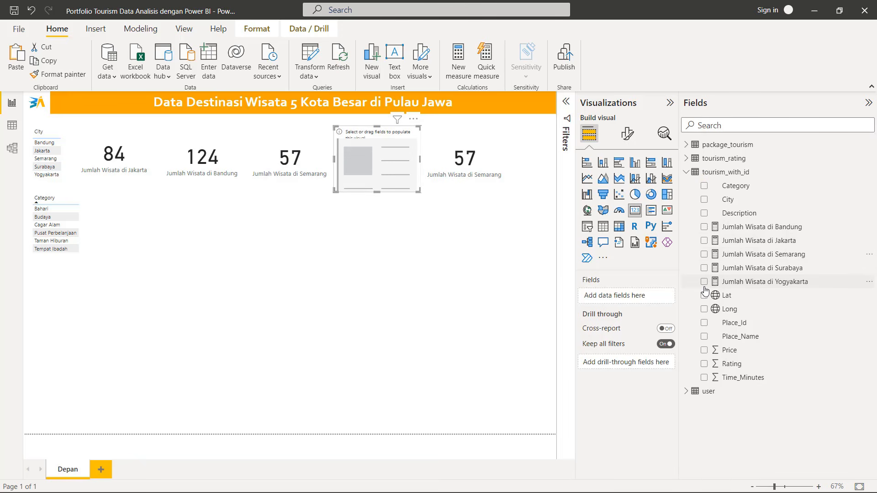
pyautogui.click(704, 281)
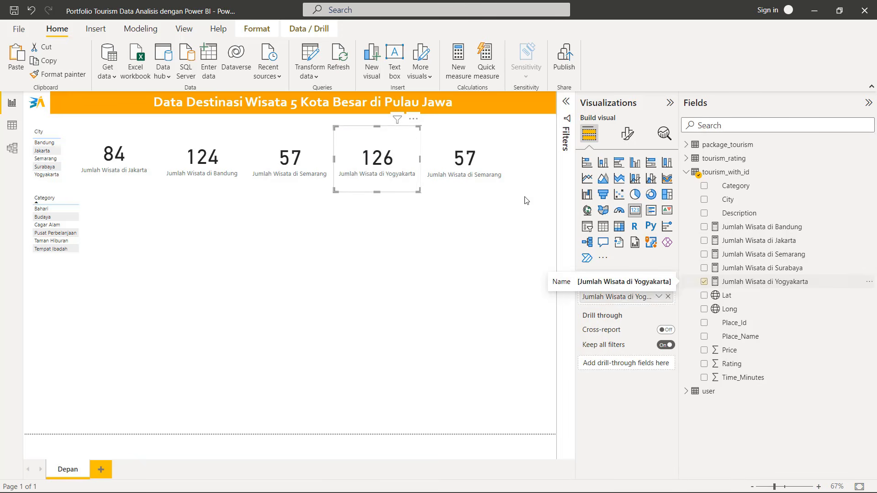
pyautogui.click(498, 160)
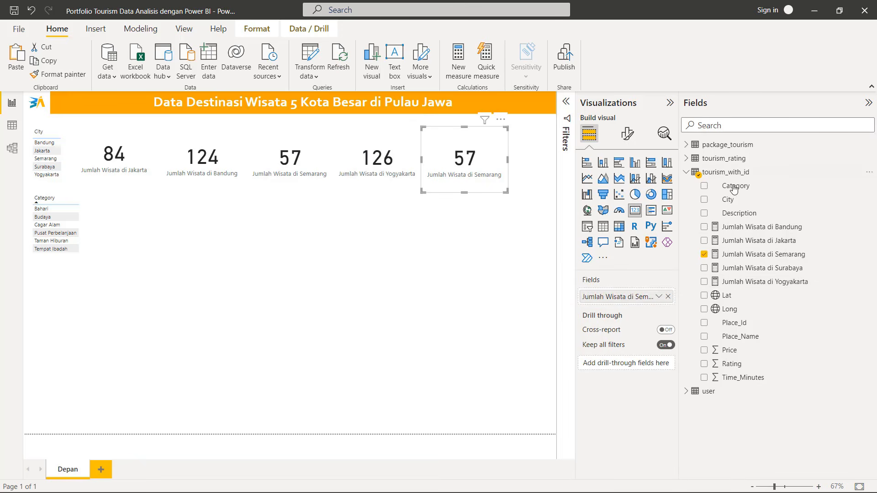
pyautogui.click(704, 255)
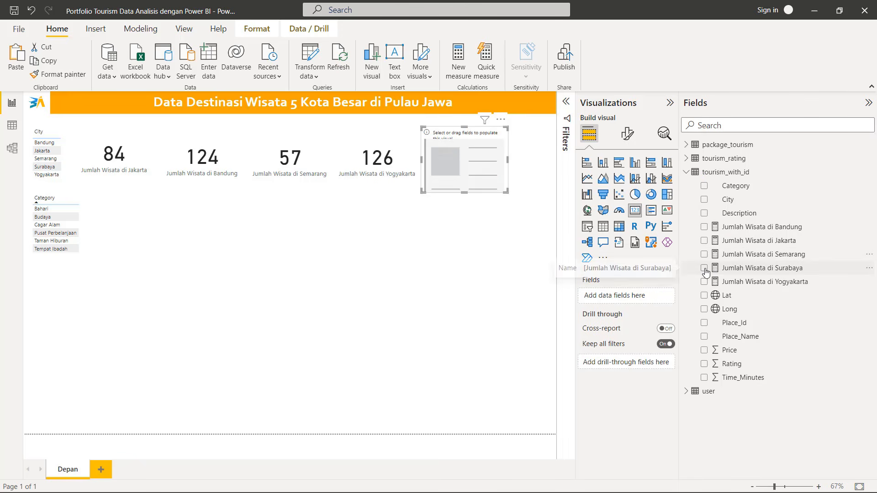
pyautogui.click(704, 269)
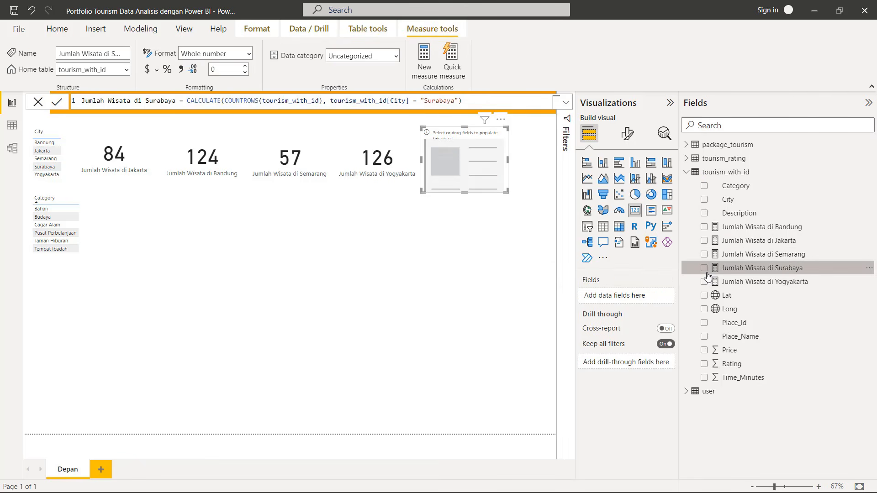
pyautogui.click(515, 275)
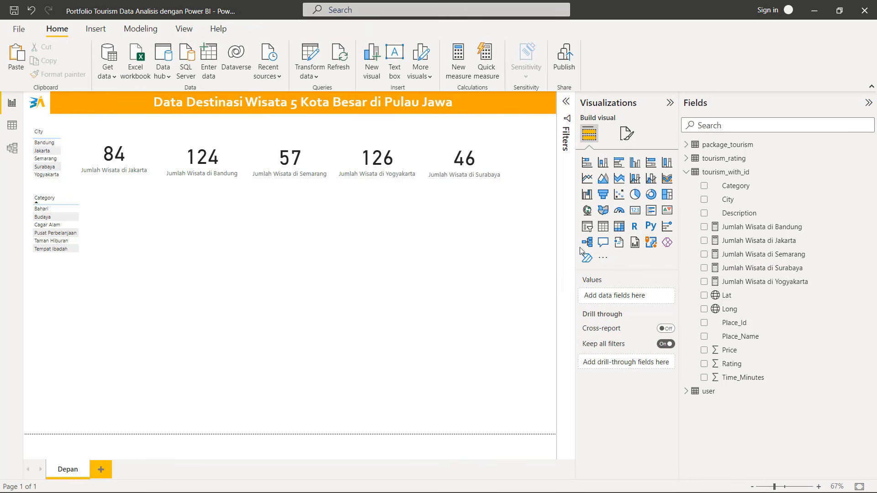
# Give the Jakarta card a pale gold background
pyautogui.click(135, 144)
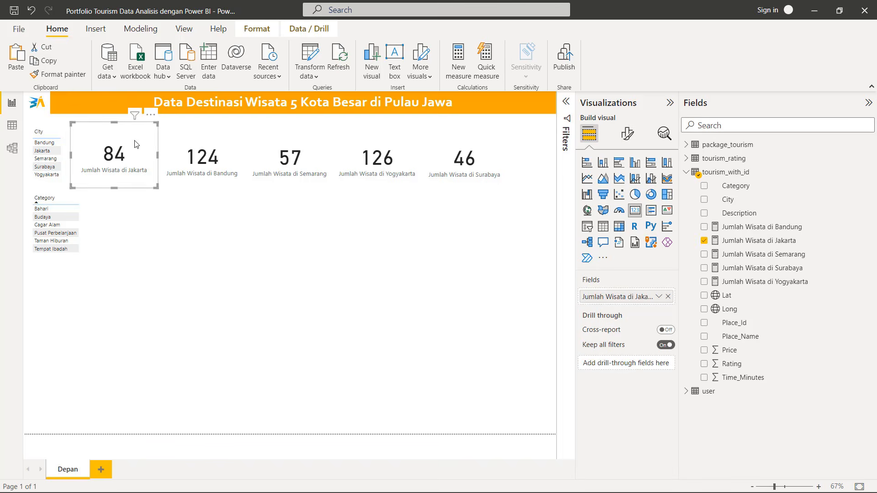
pyautogui.click(628, 136)
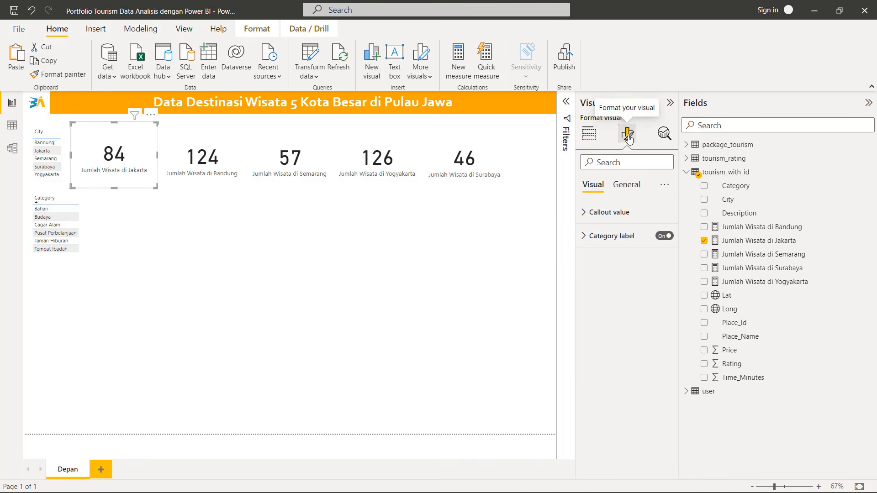
pyautogui.click(633, 185)
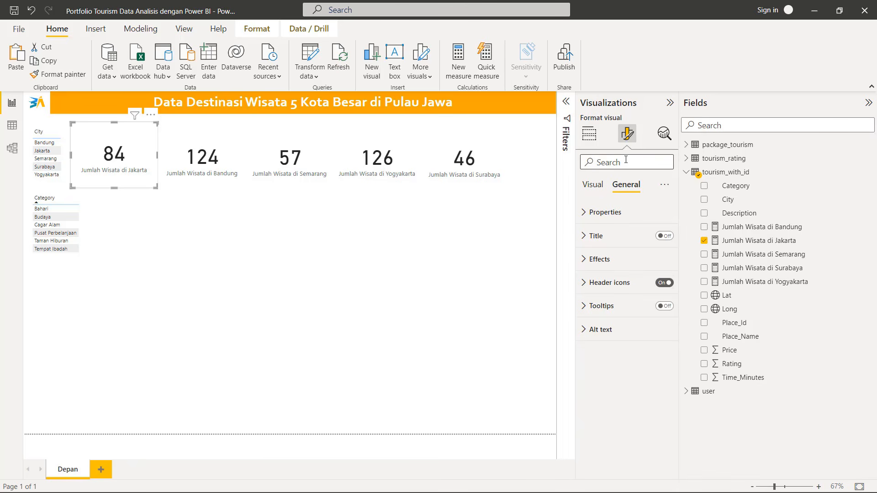
pyautogui.click(626, 159)
pyautogui.write('back')
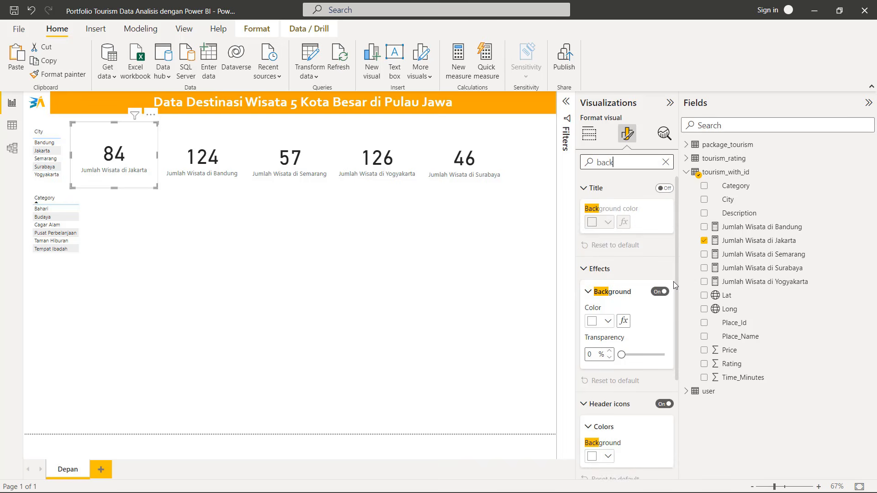
pyautogui.click(593, 326)
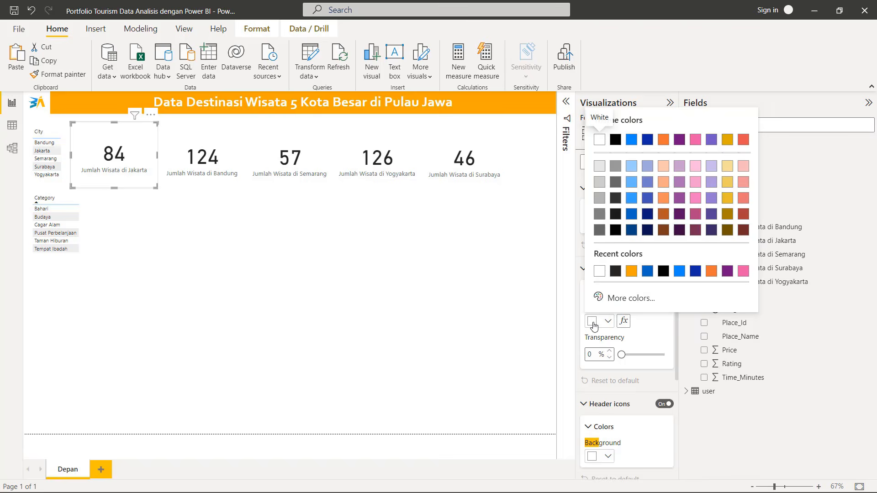
pyautogui.click(727, 167)
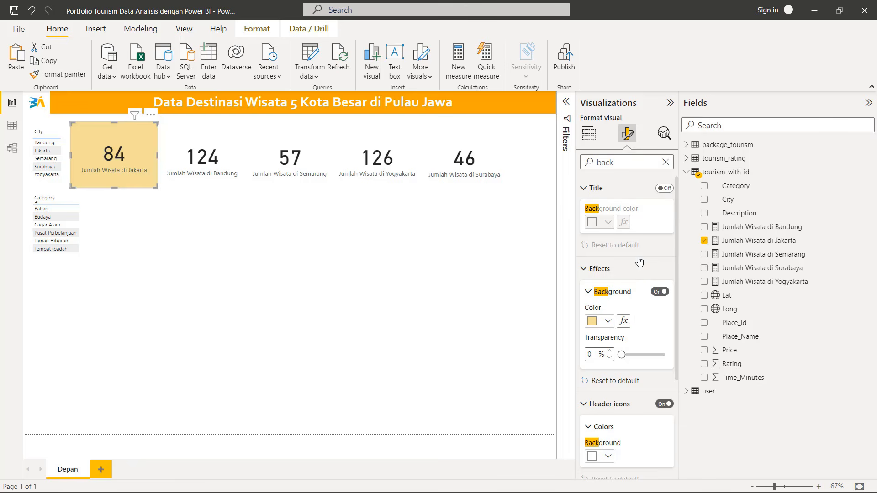
# Search the Jakarta card's format settings for border options
pyautogui.click(623, 162)
pyautogui.press('BackSpace')
pyautogui.press('BackSpace')
pyautogui.write('order')
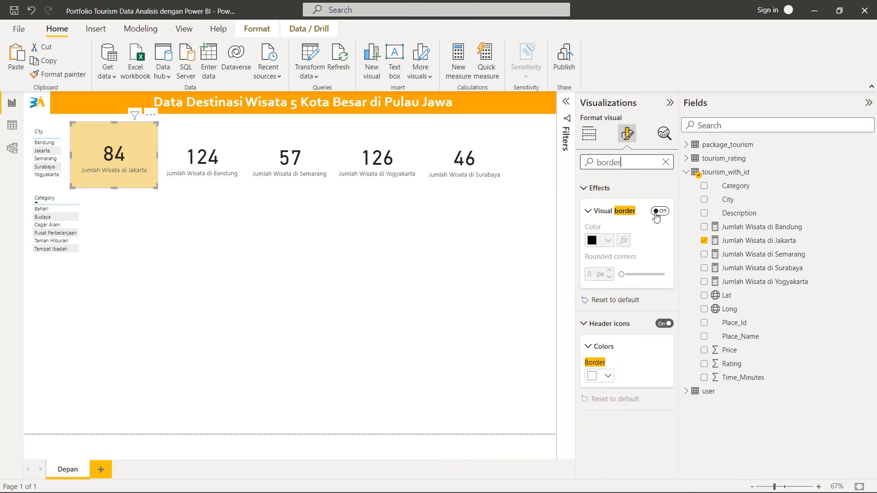
pyautogui.click(276, 267)
pyautogui.click(145, 147)
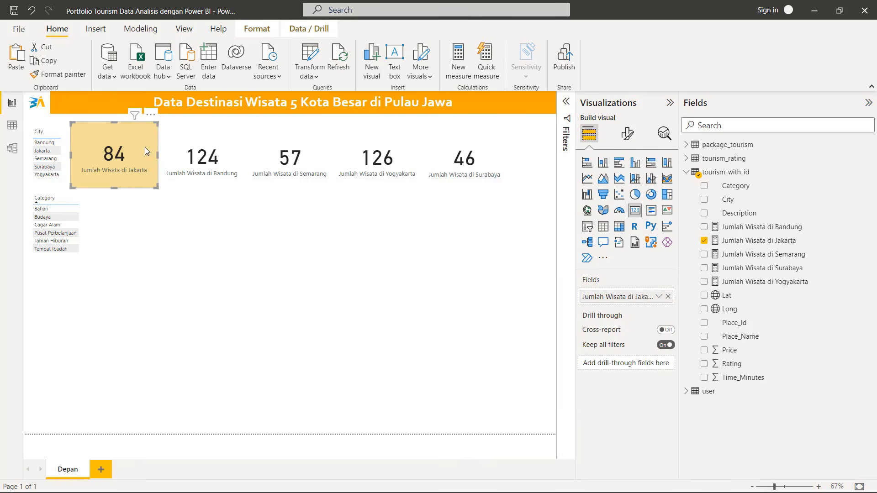
pyautogui.click(627, 135)
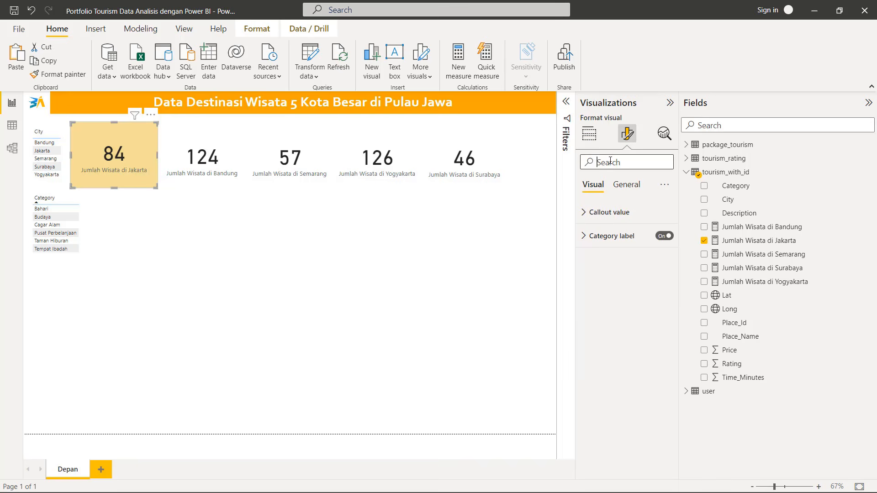
# Set the Jakarta card's callout value font to Candara
pyautogui.write('text')
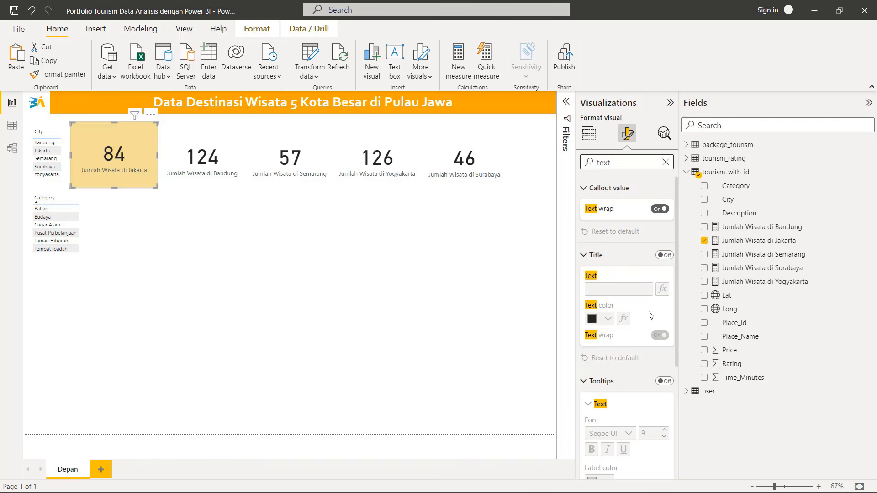
pyautogui.scroll(-4, 639, 301)
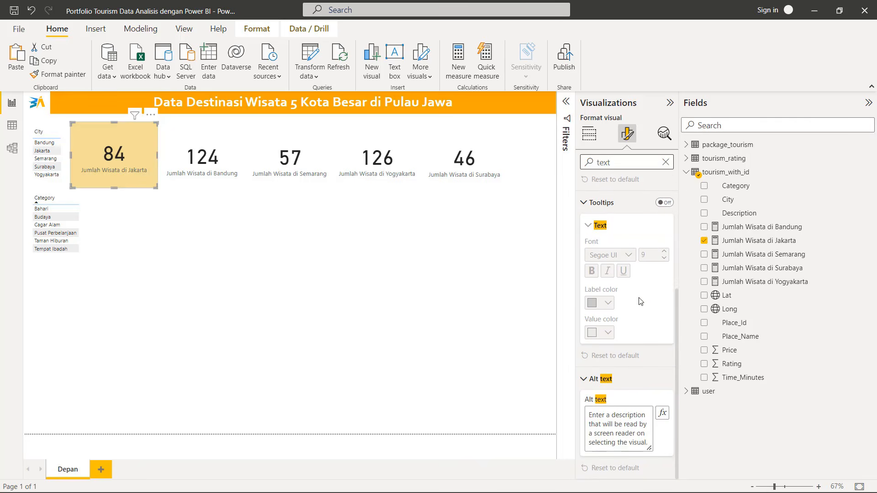
pyautogui.scroll(4, 641, 301)
pyautogui.scroll(1, 640, 301)
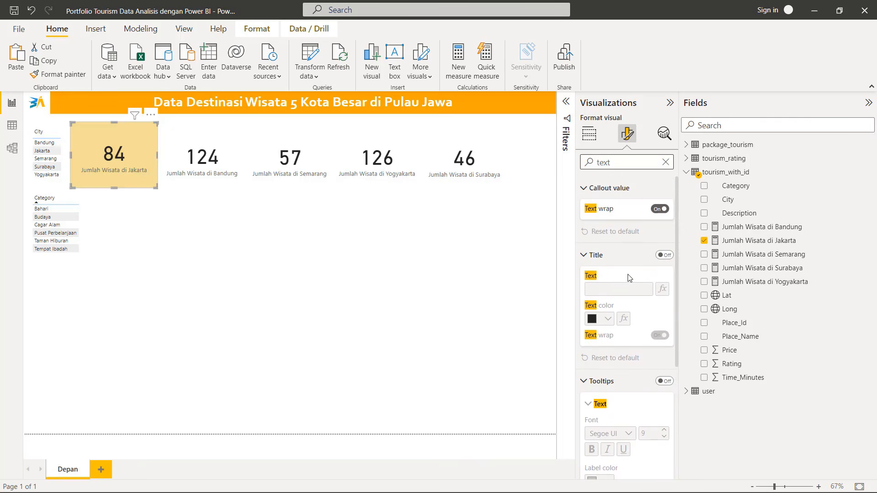
pyautogui.doubleClick(618, 161)
pyautogui.write('font')
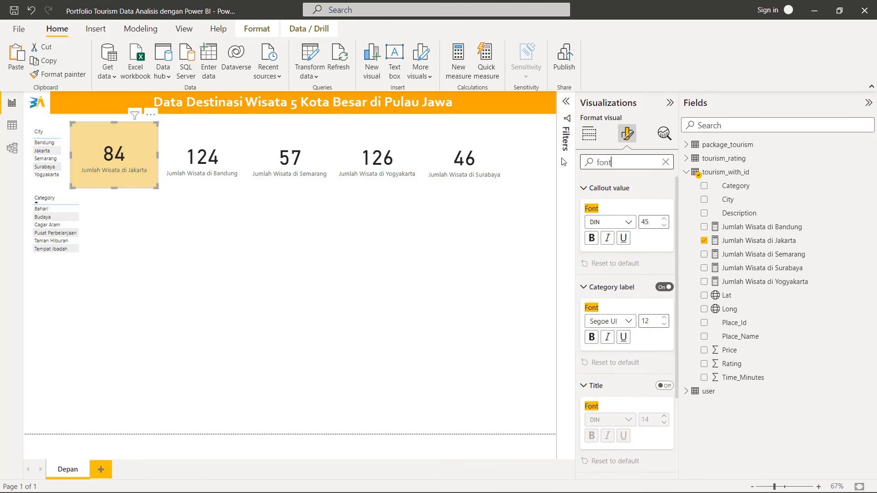
pyautogui.click(632, 229)
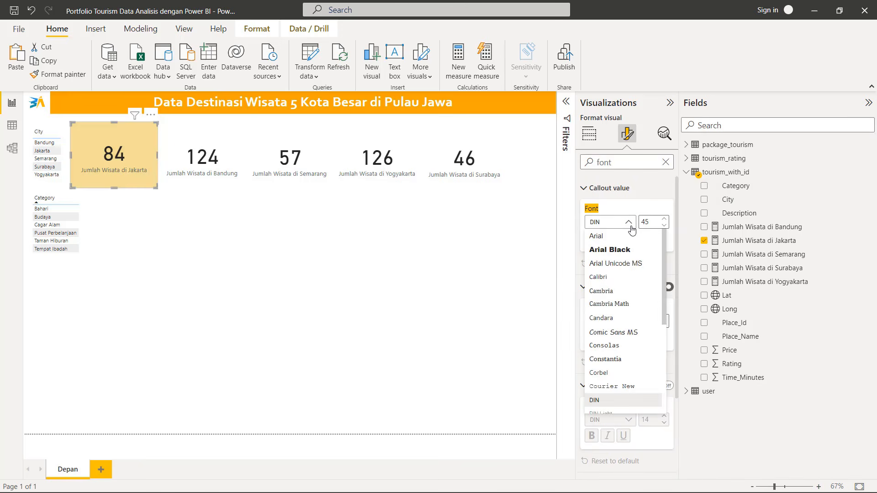
pyautogui.click(631, 321)
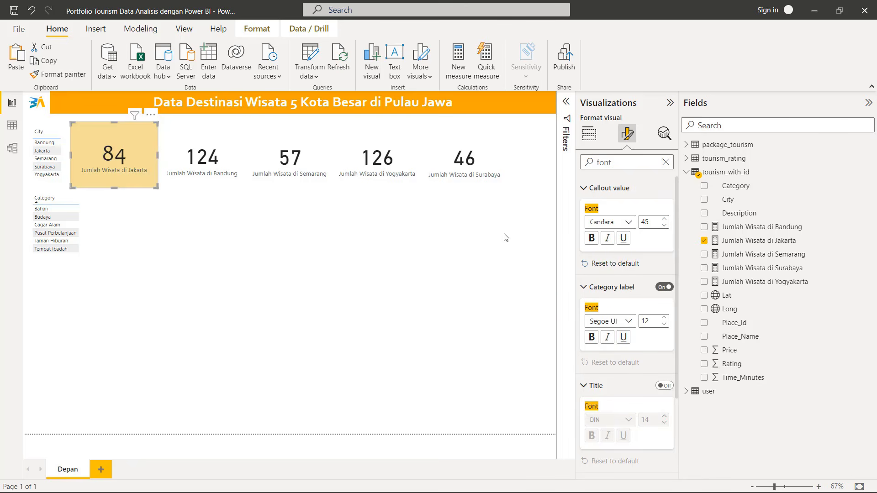
pyautogui.click(241, 256)
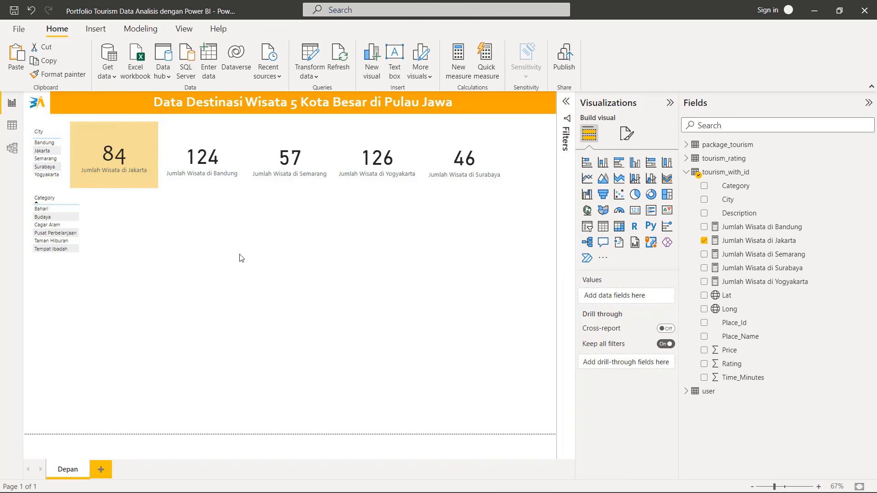
# Format-paint the Jakarta card's styling onto the Bandung, Semarang, Yogyakarta and Surabaya cards
pyautogui.click(139, 145)
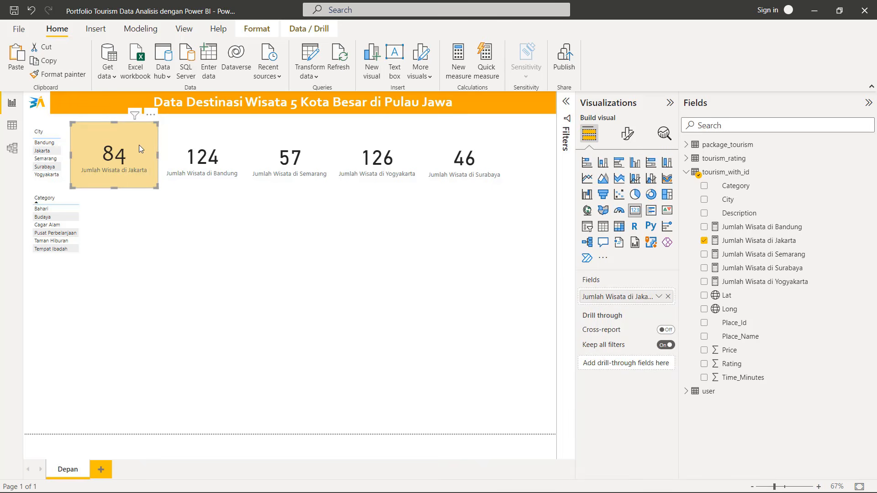
pyautogui.click(50, 76)
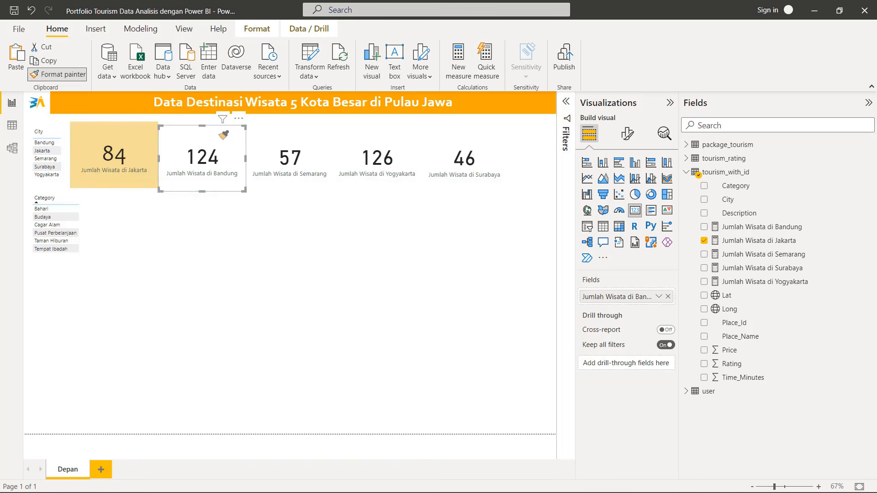
pyautogui.click(229, 135)
pyautogui.click(59, 75)
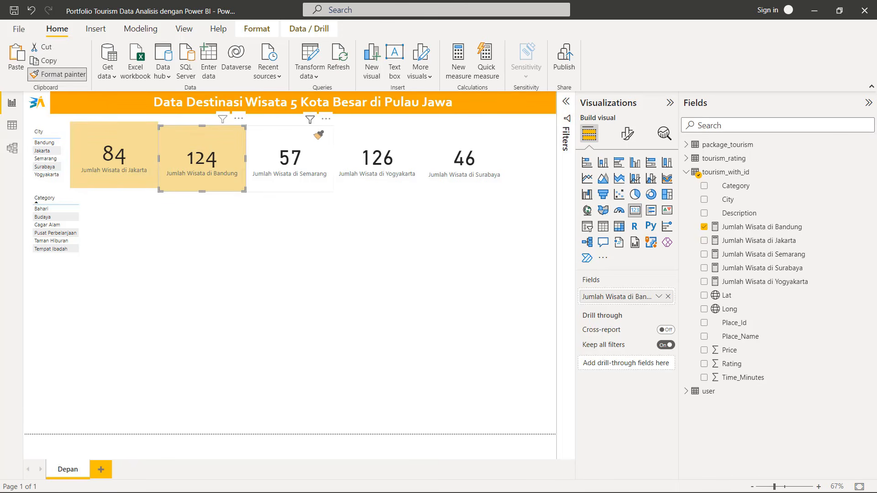
pyautogui.click(317, 137)
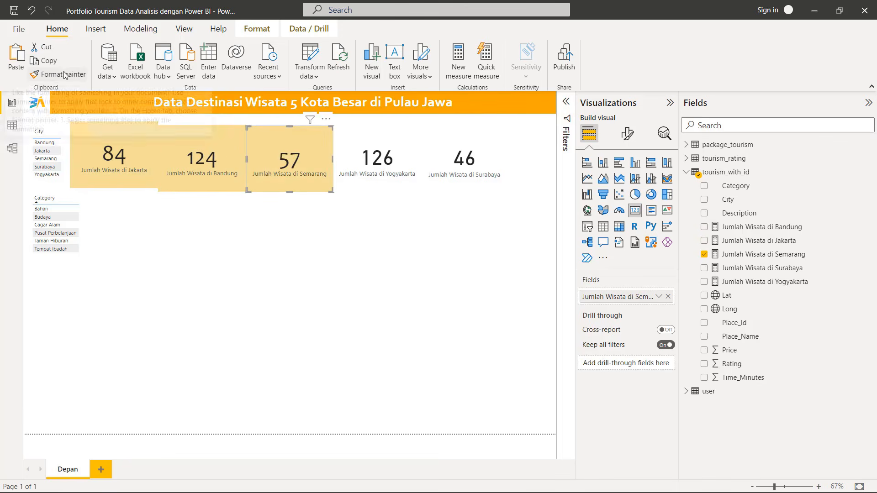
pyautogui.click(404, 134)
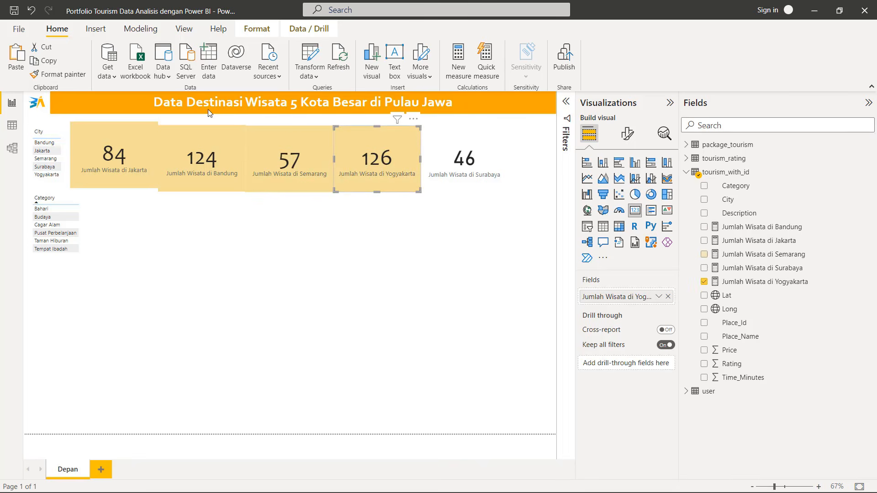
pyautogui.click(59, 75)
pyautogui.click(485, 136)
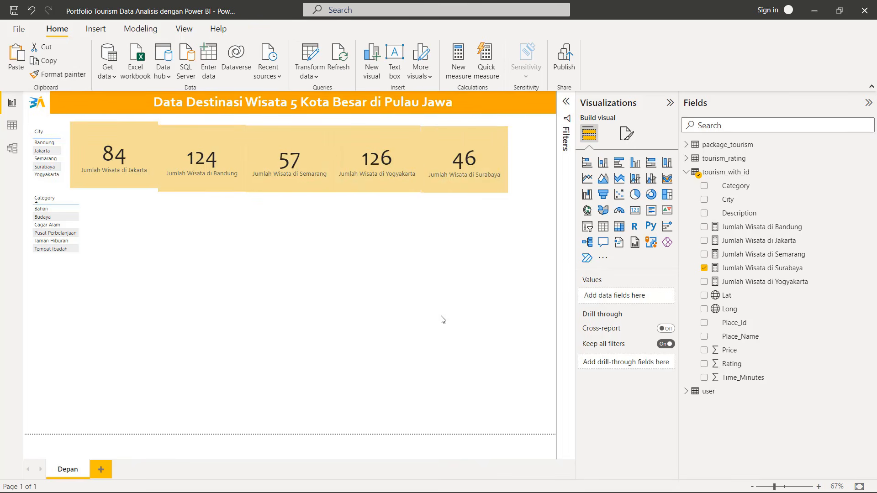
# Reposition the five city cards, then align their tops and distribute them horizontally
pyautogui.moveTo(488, 153); pyautogui.dragTo(533, 142)
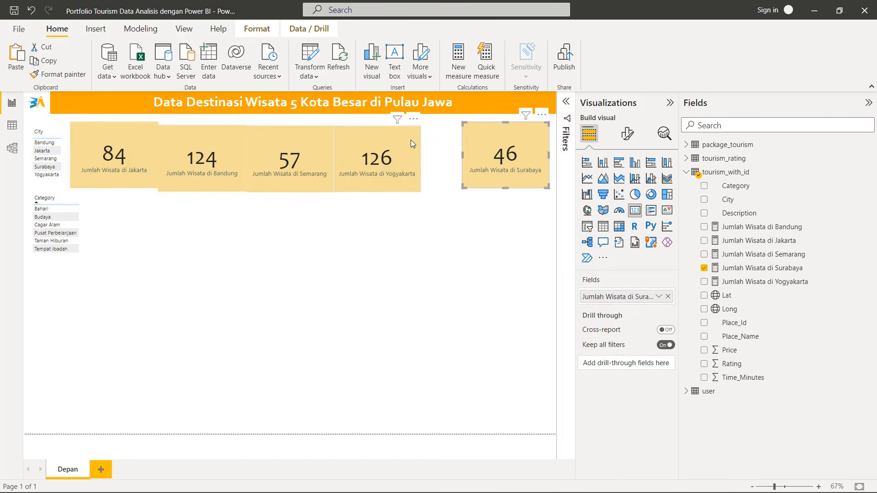
pyautogui.moveTo(393, 140); pyautogui.dragTo(411, 137)
pyautogui.moveTo(98, 153)
pyautogui.mouseDown()
pyautogui.moveTo(109, 157)
pyautogui.moveTo(101, 155)
pyautogui.mouseUp()
pyautogui.keyDown('ctrl'); pyautogui.click(183, 152); pyautogui.keyUp('ctrl')
pyautogui.keyDown('ctrl'); pyautogui.click(289, 157); pyautogui.keyUp('ctrl')
pyautogui.keyDown('ctrl'); pyautogui.click(399, 153); pyautogui.keyUp('ctrl')
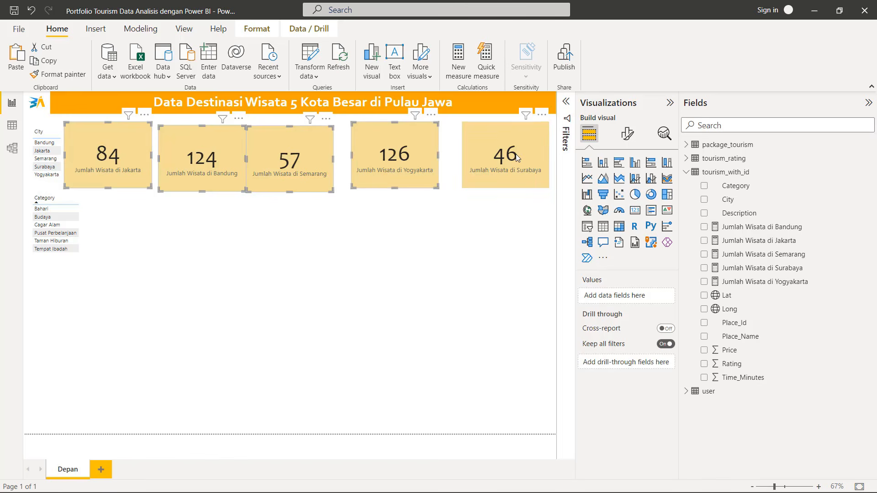
pyautogui.keyDown('ctrl'); pyautogui.click(517, 156); pyautogui.keyUp('ctrl')
pyautogui.click(259, 31)
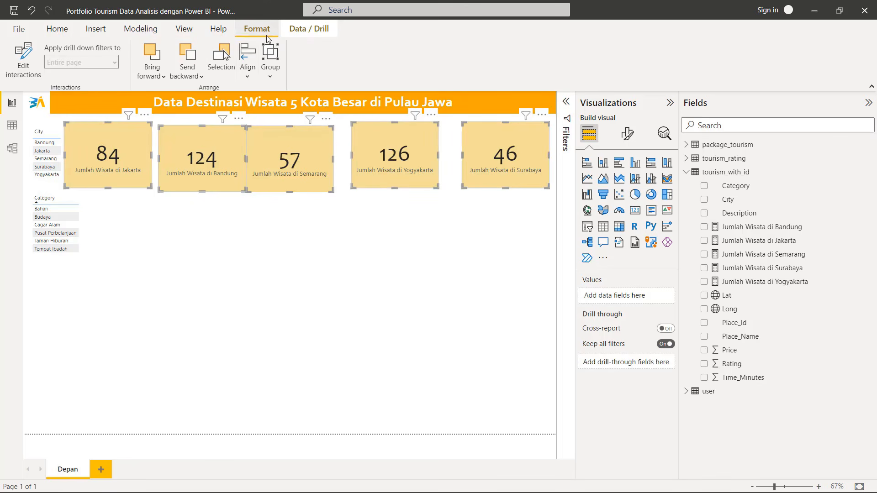
pyautogui.click(250, 75)
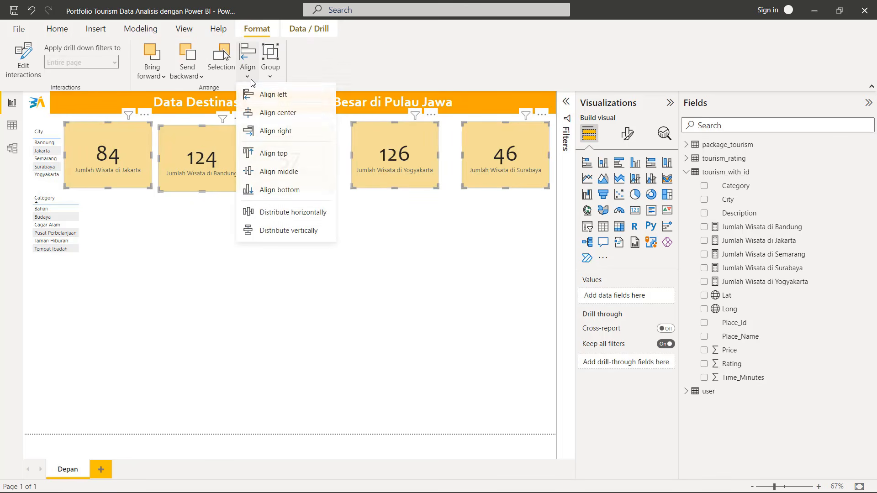
pyautogui.click(263, 153)
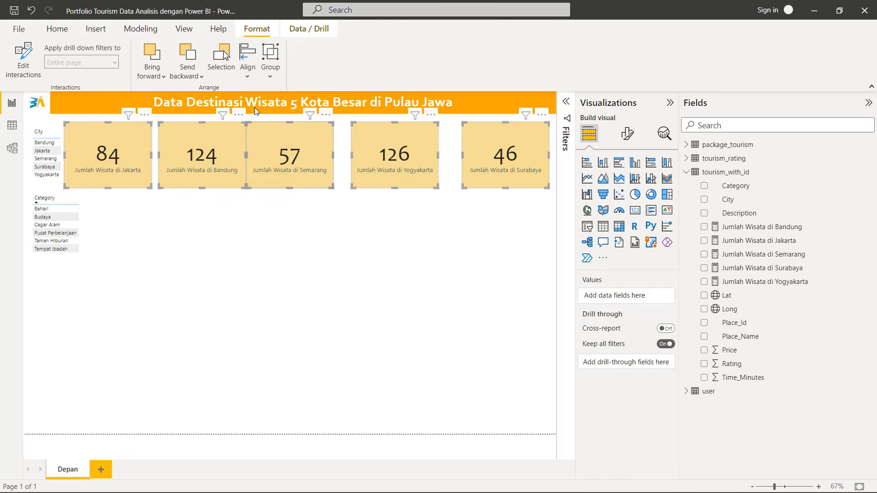
pyautogui.click(250, 78)
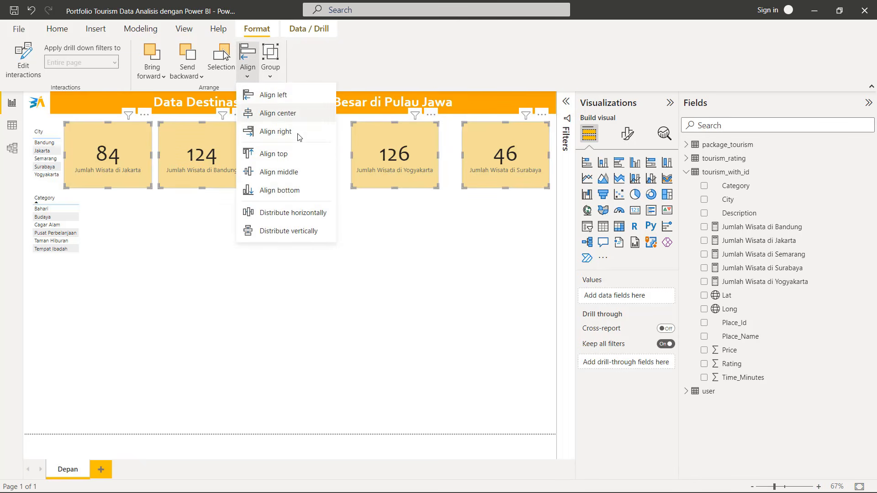
pyautogui.click(297, 215)
pyautogui.click(389, 267)
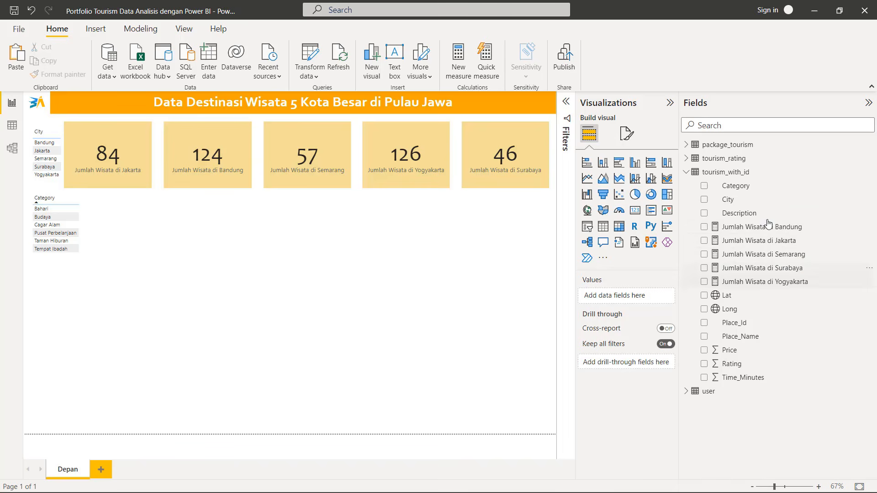
# Review the Bandung and Jakarta measure formulas and select the Jakarta formula for reuse
pyautogui.click(755, 191)
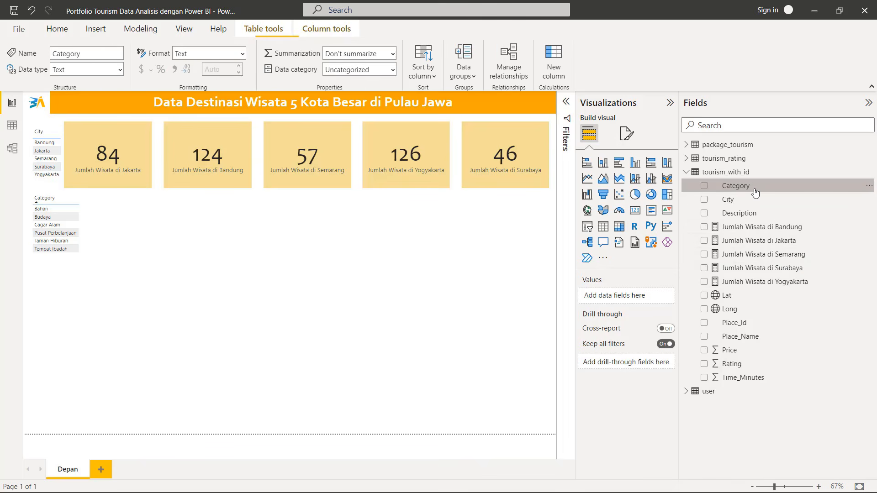
pyautogui.click(362, 282)
pyautogui.click(127, 161)
pyautogui.click(762, 227)
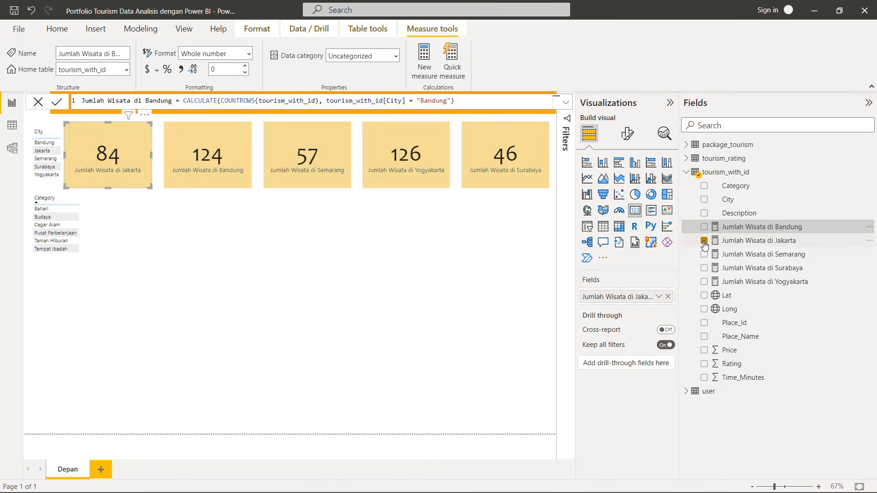
pyautogui.click(762, 241)
pyautogui.hotkey('ctrl', 'a')
pyautogui.hotkey('ctrl', 'c')
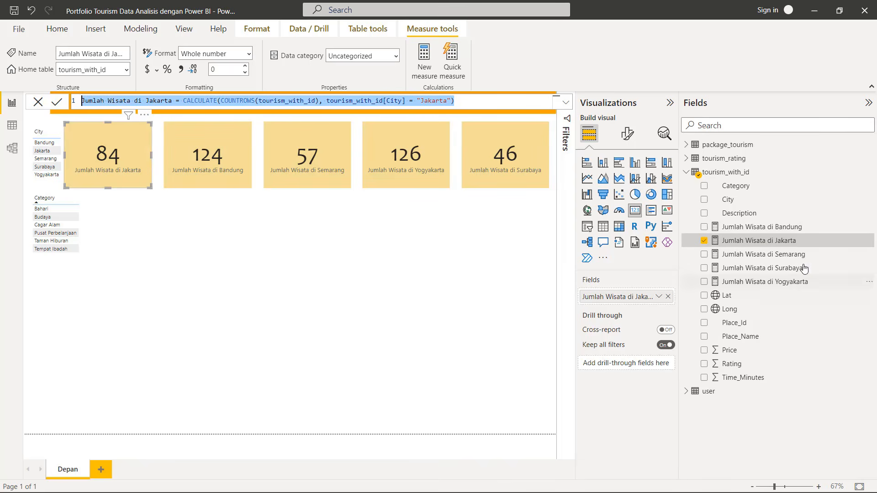
pyautogui.click(825, 200)
pyautogui.click(787, 241)
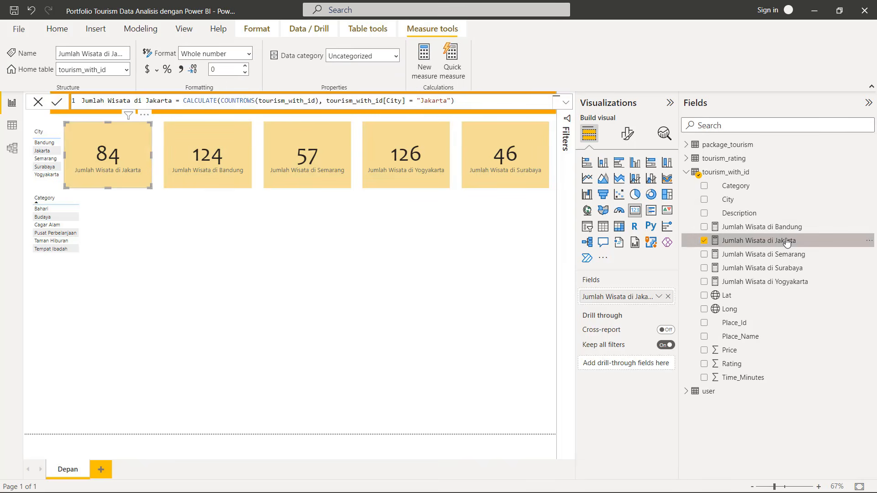
# Make a new measure from the pasted Jakarta formula and name it Wisata Bahari
pyautogui.click(432, 72)
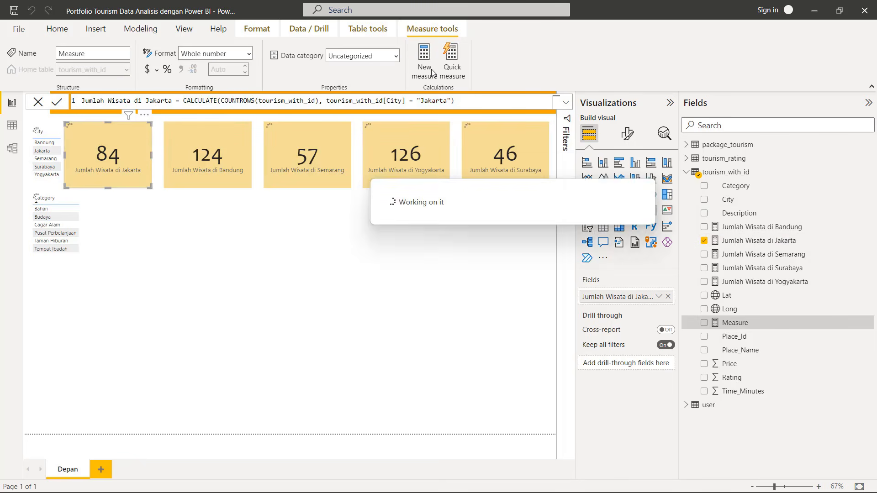
pyautogui.hotkey('ctrl', 'v')
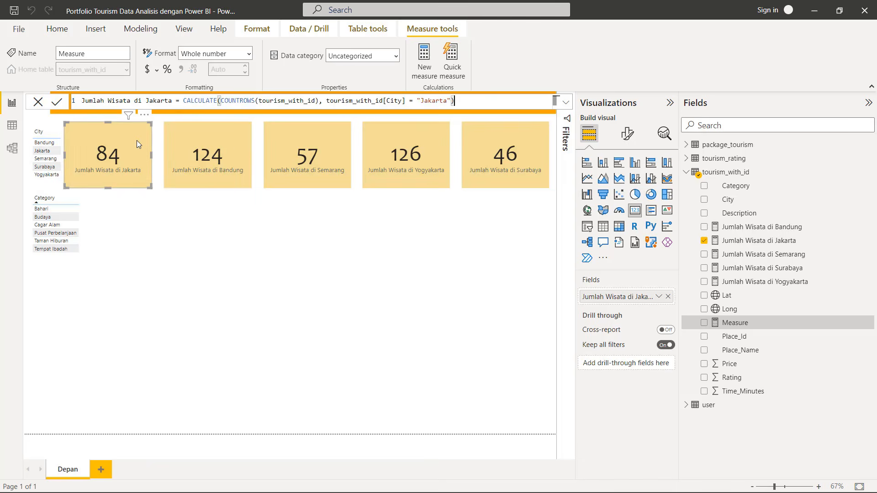
pyautogui.click(172, 101)
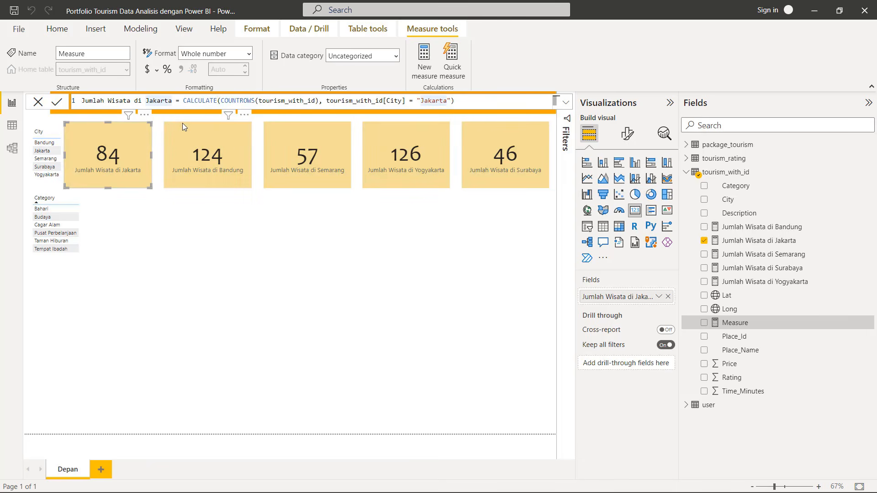
pyautogui.press('BackSpace')
pyautogui.press('BackSpace')
pyautogui.press('BackSpace')
pyautogui.press('BackSpace')
pyautogui.press('BackSpace')
pyautogui.press('BackSpace')
pyautogui.press('BackSpace')
pyautogui.press('BackSpace')
pyautogui.press('BackSpace')
pyautogui.press('BackSpace')
pyautogui.press('BackSpace')
pyautogui.press('BackSpace')
pyautogui.press('BackSpace')
pyautogui.press('BackSpace')
pyautogui.press('BackSpace')
pyautogui.press('BackSpace')
pyautogui.press('BackSpace')
pyautogui.press('BackSpace')
pyautogui.press('BackSpace')
pyautogui.press('BackSpace')
pyautogui.press('BackSpace')
pyautogui.press('BackSpace')
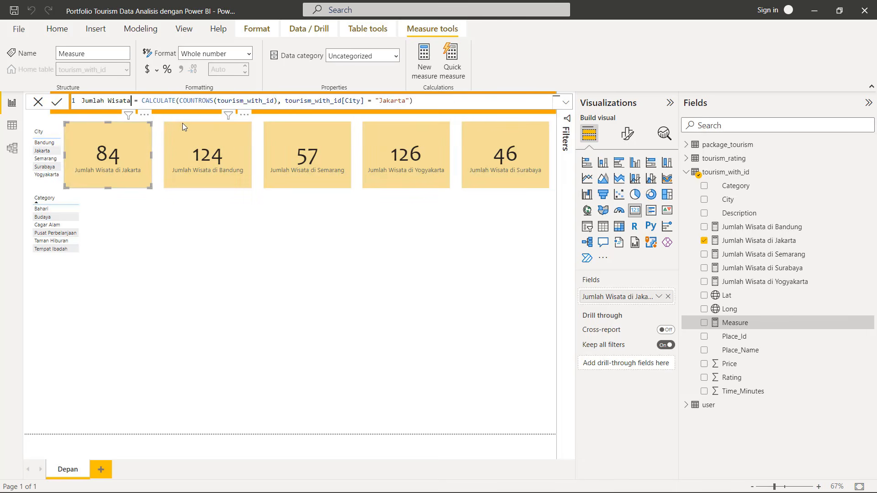
pyautogui.write('Wisata ')
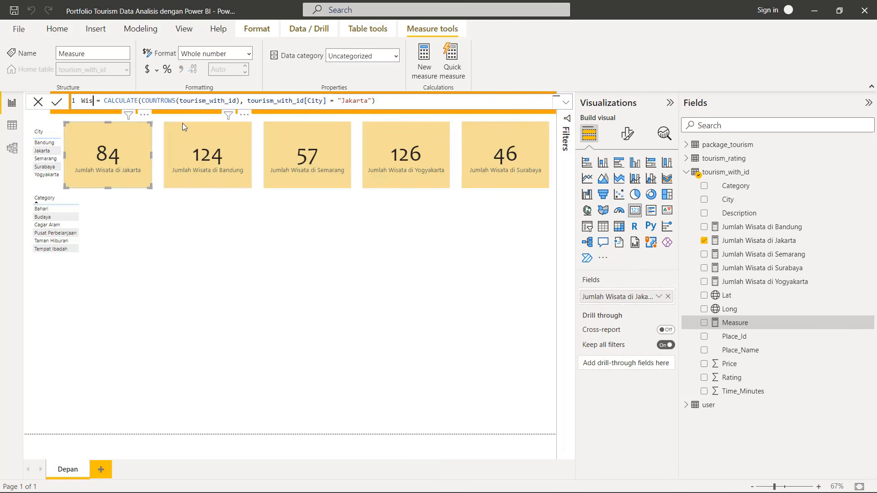
pyautogui.write('Bahar')
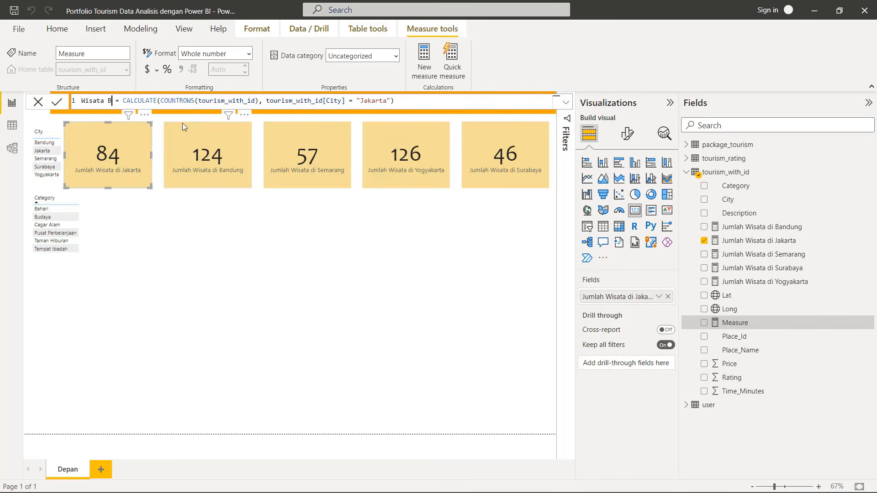
pyautogui.write('i')
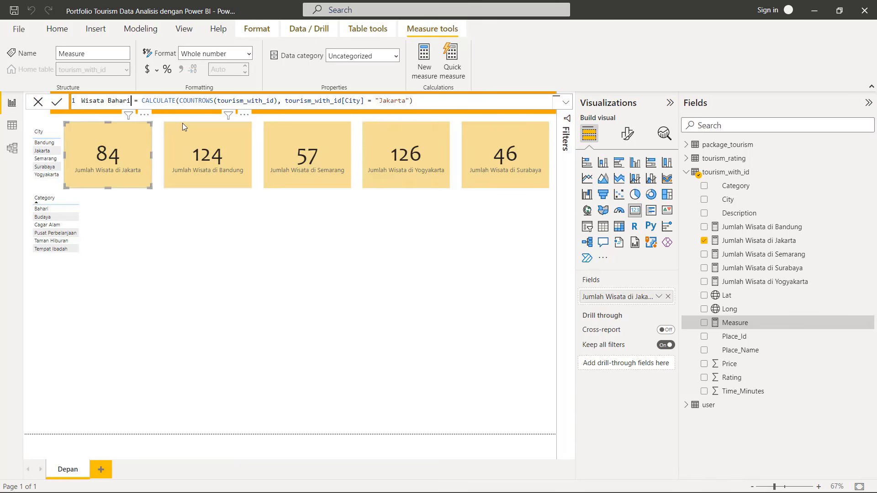
# Change the filter to tourism_with_id[Category] = "Bahari", copy the formula and commit it
pyautogui.click(360, 99)
pyautogui.press('BackSpace')
pyautogui.press('BackSpace')
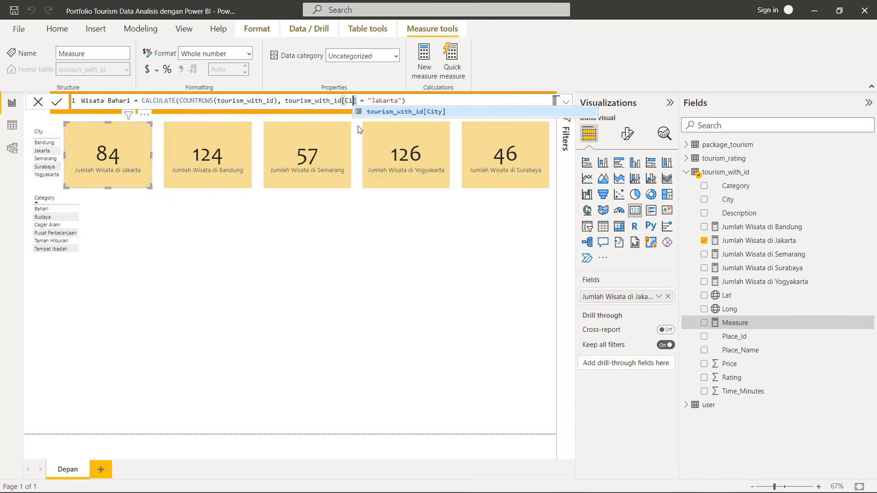
pyautogui.press('BackSpace')
pyautogui.write('ate')
pyautogui.click(408, 112)
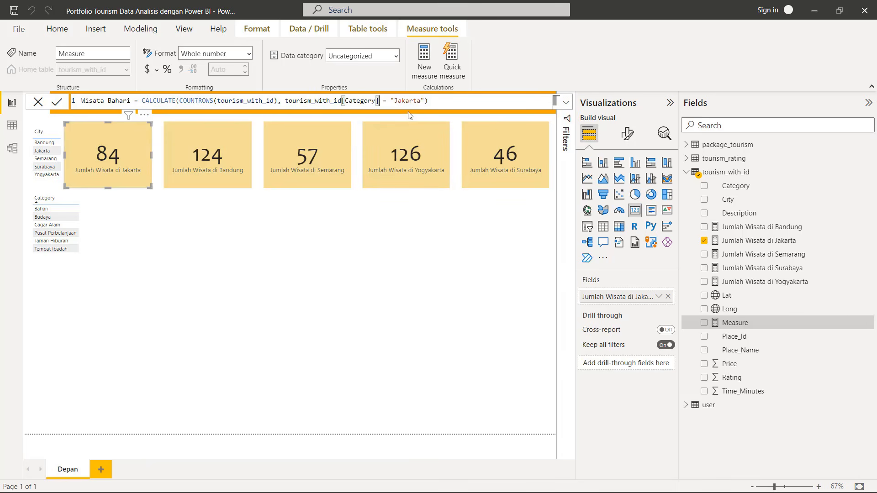
pyautogui.press('BackSpace')
pyautogui.press('BackSpace')
pyautogui.press('BackSpace')
pyautogui.press('BackSpace')
pyautogui.press('BackSpace')
pyautogui.press('BackSpace')
pyautogui.press('BackSpace')
pyautogui.write('Bahari')
pyautogui.moveTo(425, 101); pyautogui.dragTo(68, 100)
pyautogui.hotkey('ctrl', 'c')
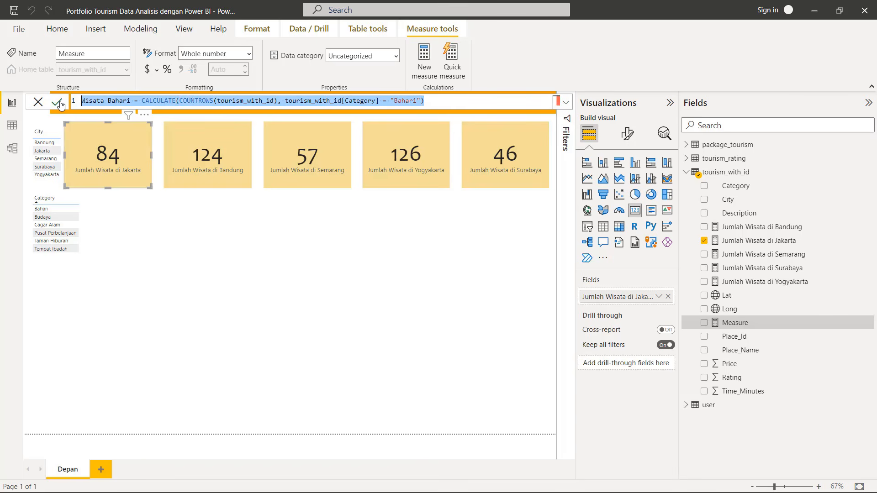
pyautogui.click(58, 103)
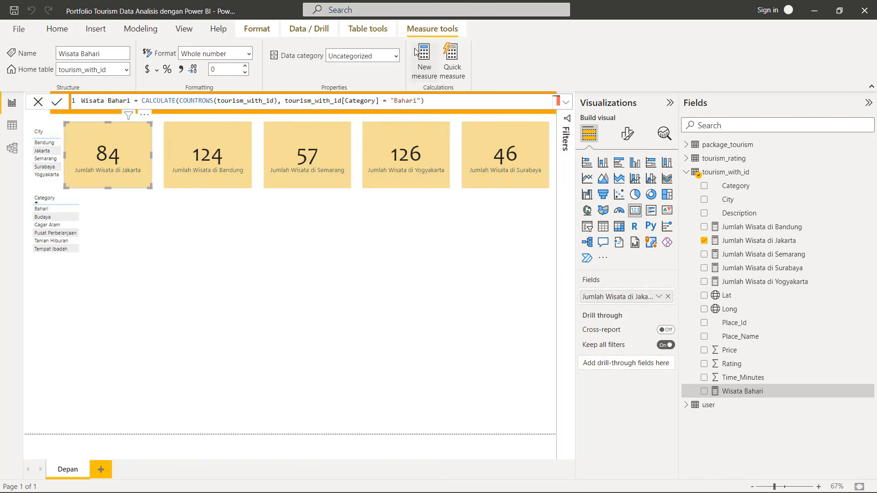
pyautogui.click(427, 65)
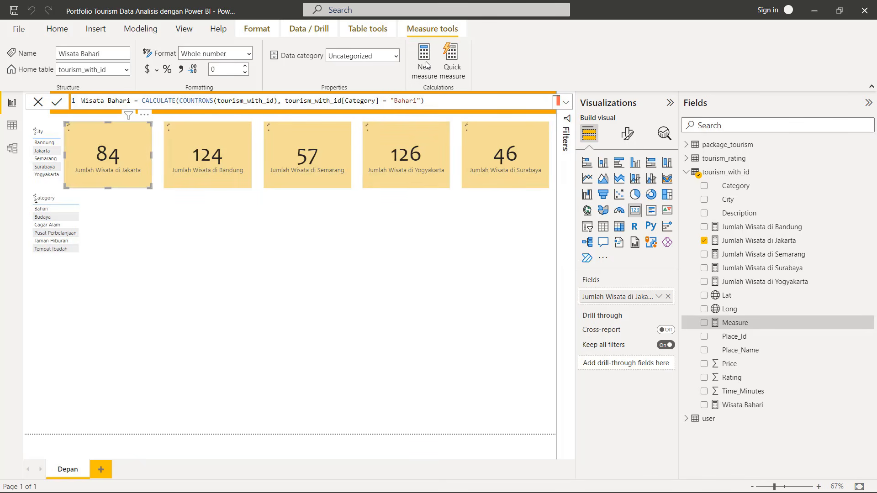
# Create Wisata Budaya from the pasted Bahari formula, filtering Category to "Budaya"
pyautogui.hotkey('ctrl', 'v')
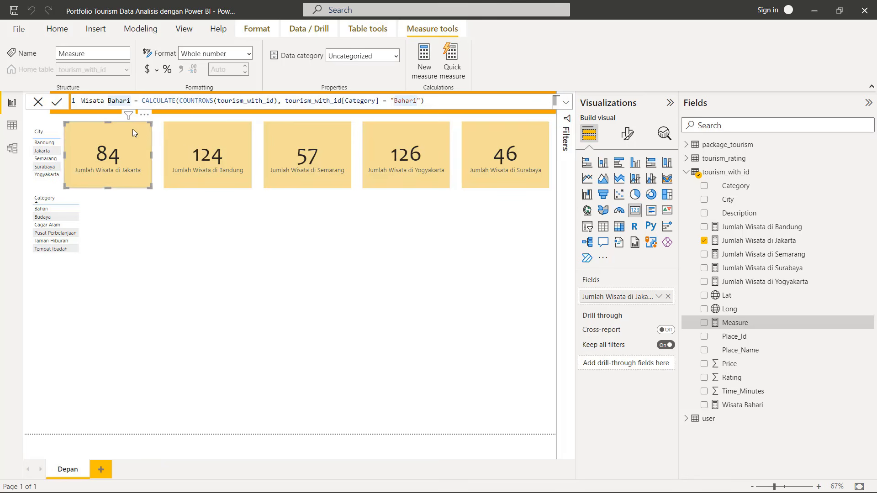
pyautogui.press('BackSpace')
pyautogui.press('BackSpace')
pyautogui.press('BackSpace')
pyautogui.press('BackSpace')
pyautogui.press('BackSpace')
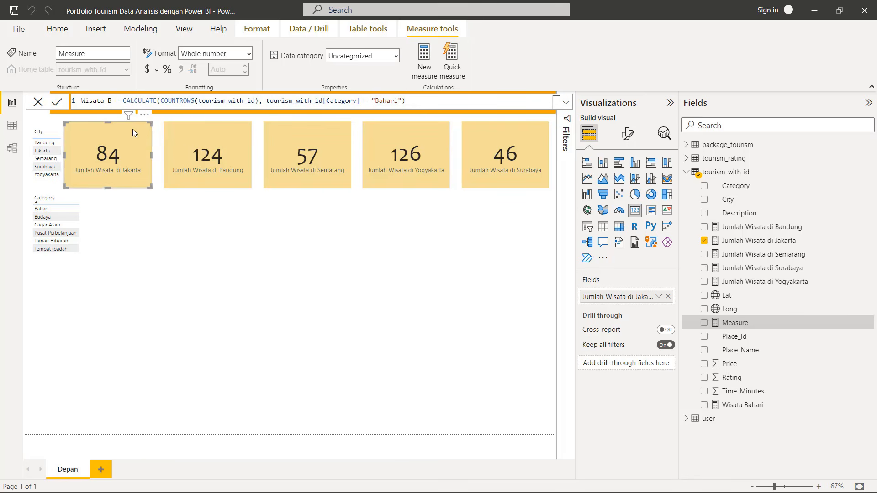
pyautogui.write('udaya')
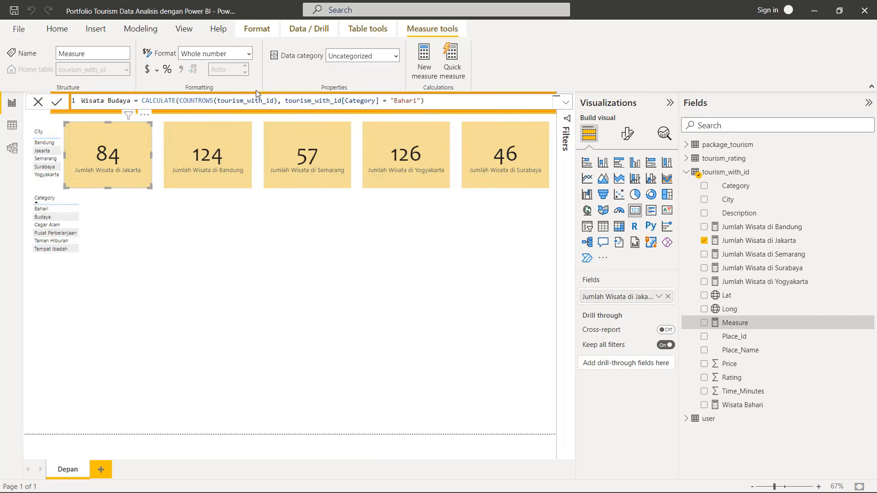
pyautogui.click(416, 100)
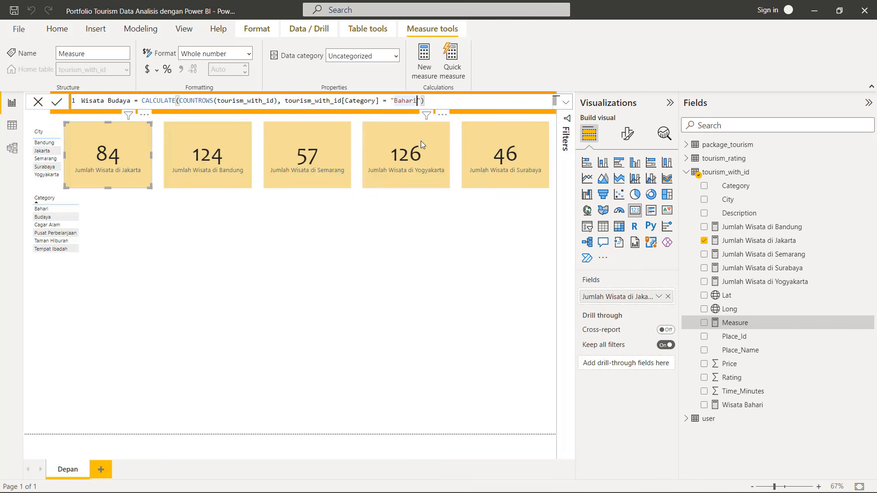
pyautogui.press('BackSpace')
pyautogui.press('BackSpace')
pyautogui.press('BackSpace')
pyautogui.press('BackSpace')
pyautogui.press('BackSpace')
pyautogui.write('udaya')
pyautogui.click(58, 102)
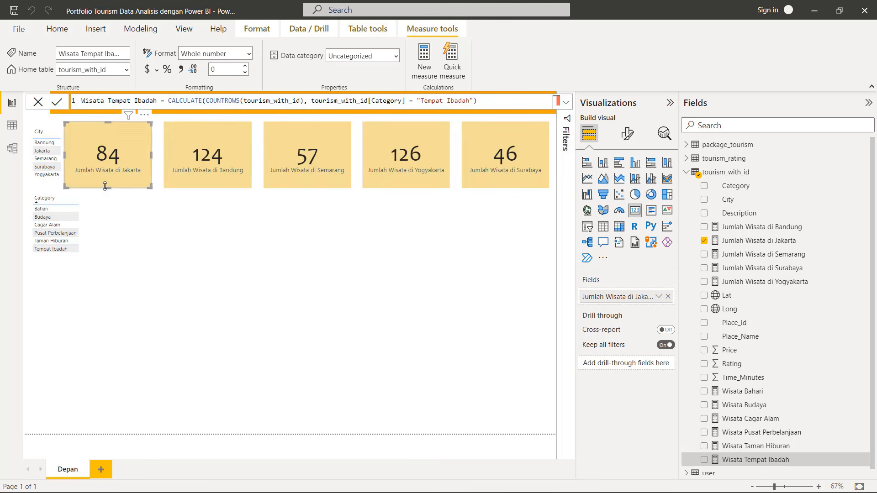
# Move the Category slicer to the lower middle of the page and open the Jakarta card's field rename
pyautogui.click(70, 200)
pyautogui.moveTo(84, 206); pyautogui.dragTo(466, 332)
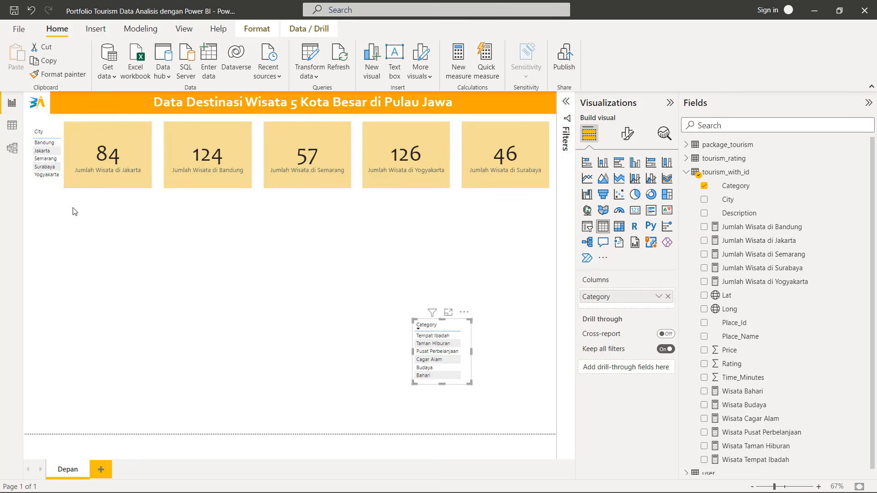
pyautogui.click(133, 149)
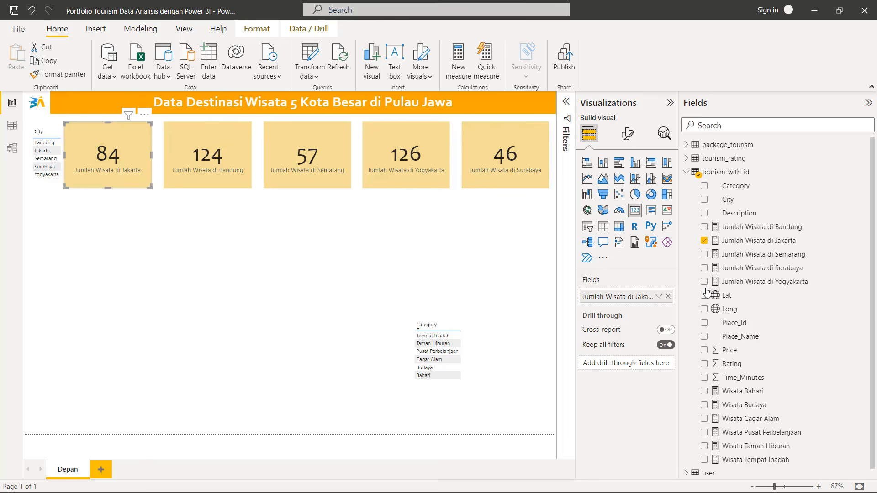
pyautogui.click(660, 297)
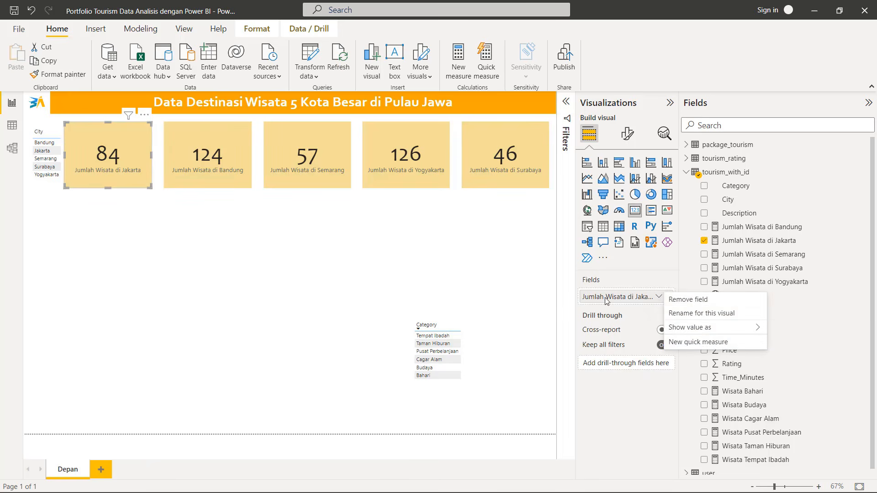
pyautogui.click(699, 313)
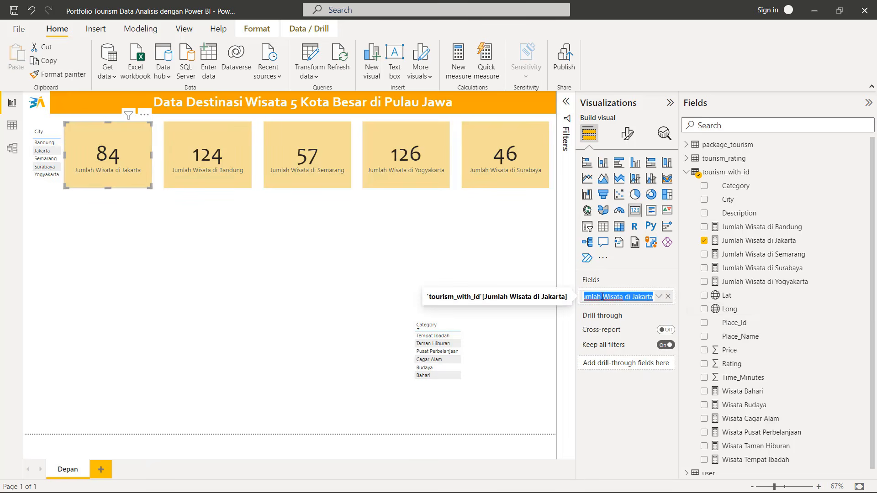
pyautogui.click(603, 297)
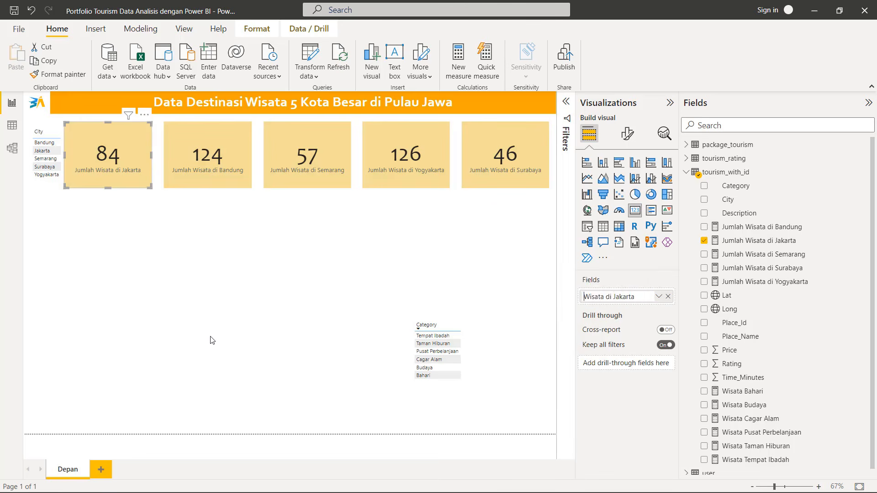
pyautogui.click(212, 319)
# Rename the Jakarta card's field to 'Wisata di Jakarta' by dropping 'Jumlah'
pyautogui.click(142, 166)
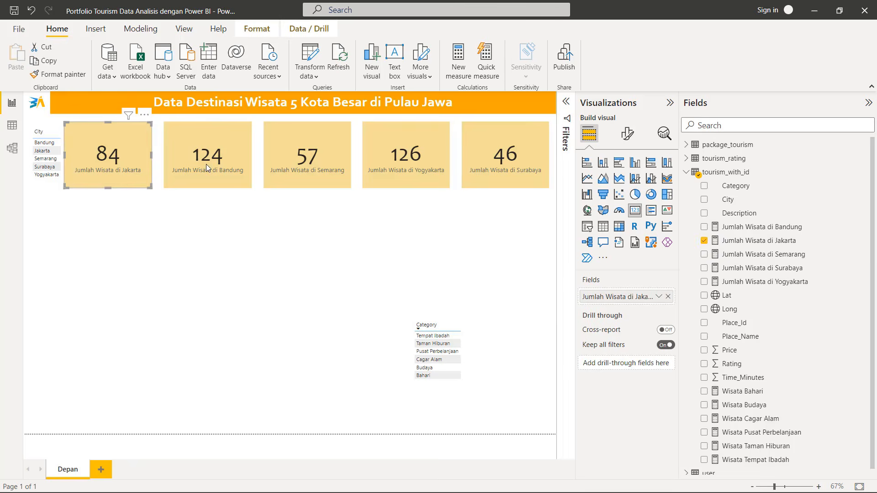
pyautogui.click(659, 298)
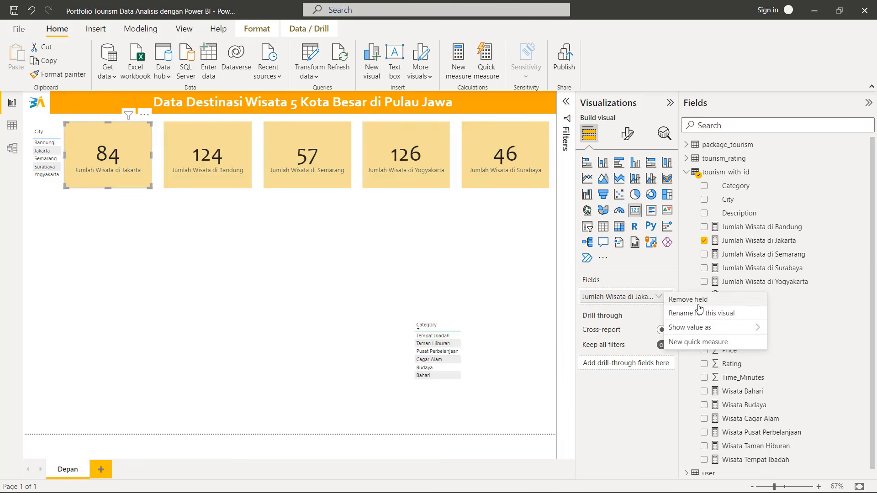
pyautogui.click(680, 313)
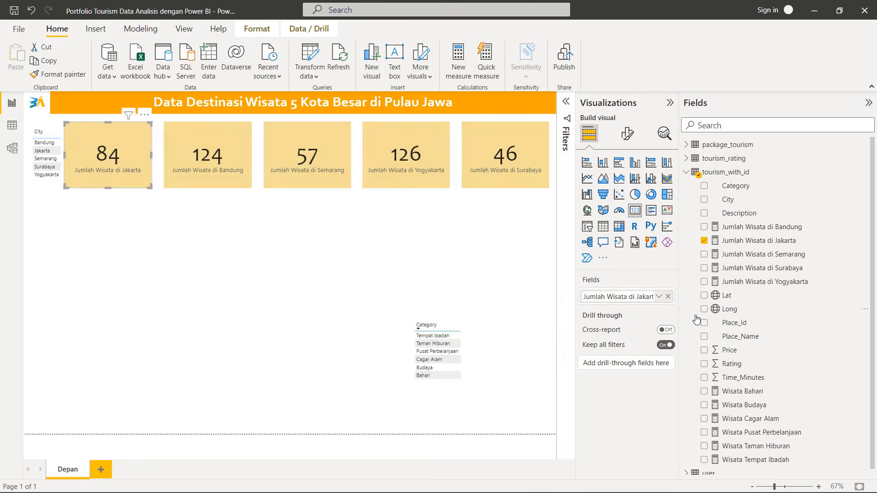
pyautogui.click(604, 297)
pyautogui.press('BackSpace')
pyautogui.press('BackSpace')
pyautogui.press('BackSpace')
pyautogui.press('BackSpace')
pyautogui.press('BackSpace')
pyautogui.press('BackSpace')
pyautogui.press('BackSpace')
pyautogui.press('Return')
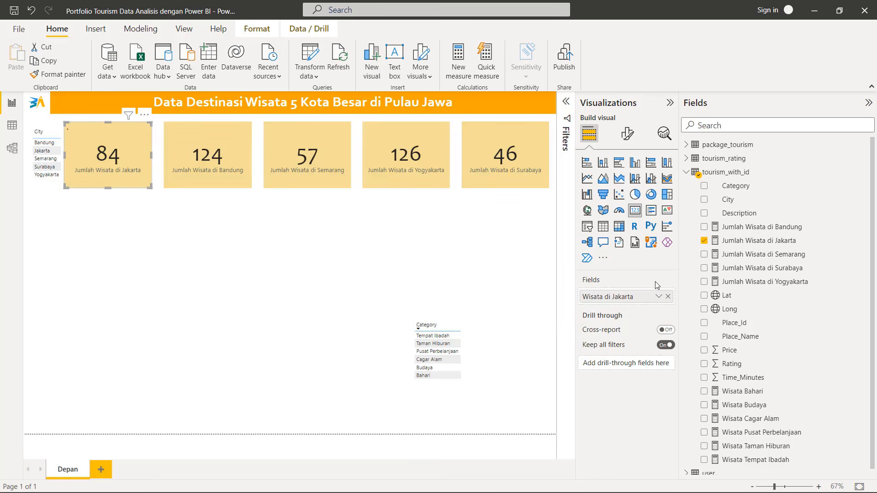
pyautogui.click(361, 295)
# Rename the Surabaya card's field to 'Wisata di Surabaya' by dropping 'Jumlah'
pyautogui.click(245, 146)
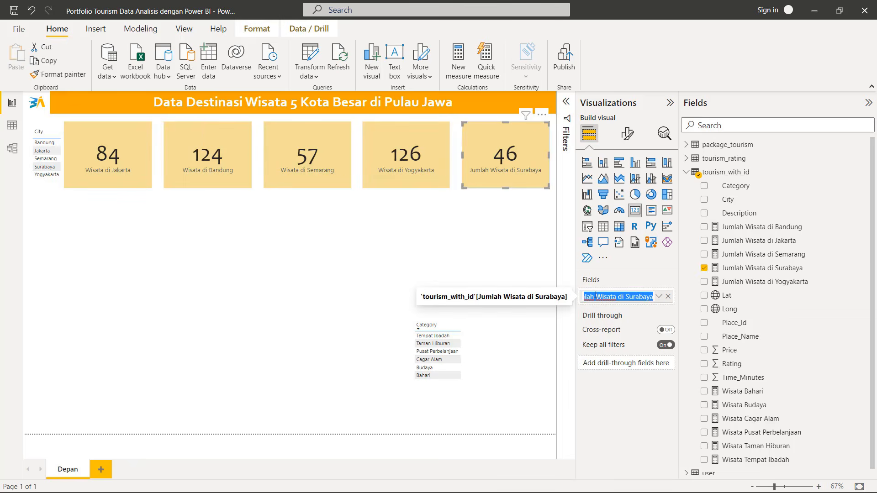
pyautogui.click(607, 297)
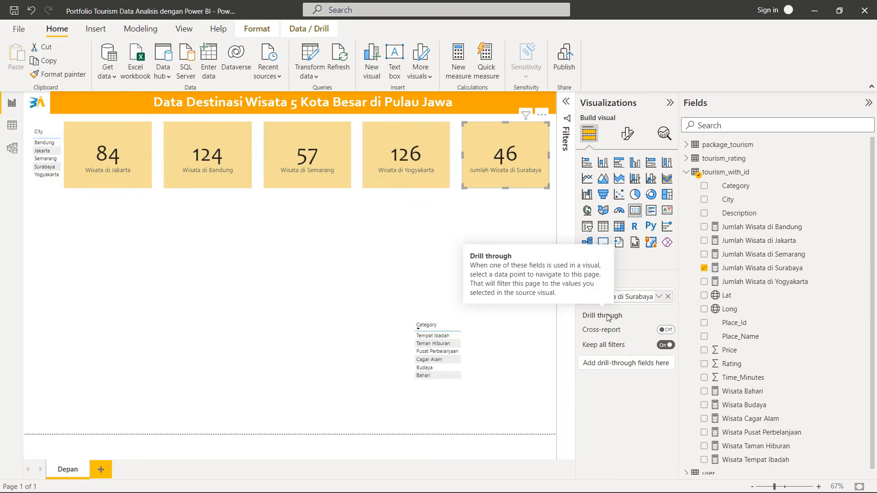
pyautogui.press('BackSpace')
pyautogui.press('BackSpace')
pyautogui.press('BackSpace')
pyautogui.click(617, 395)
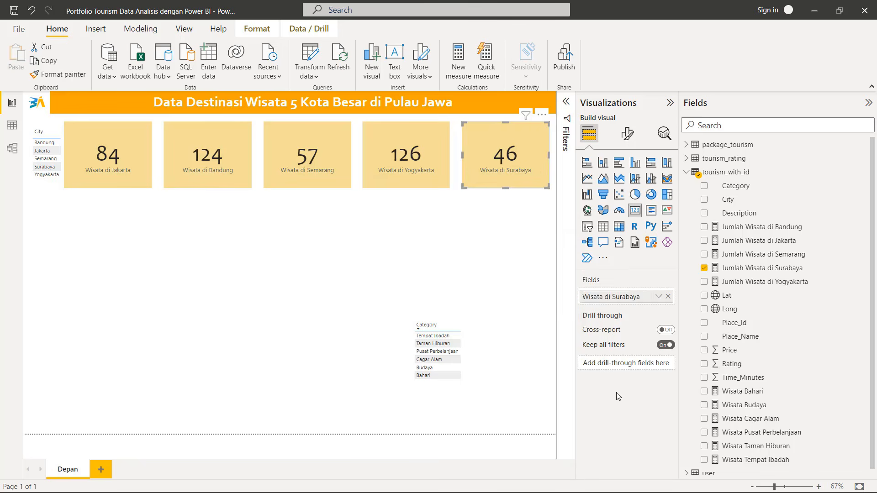
pyautogui.click(502, 327)
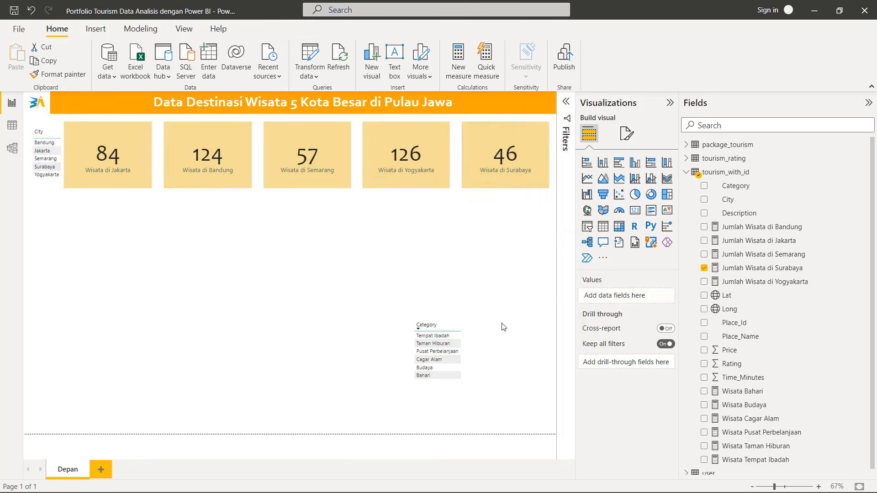
# Duplicate the Jakarta card below it and switch its field to the Wisata Bahari count
pyautogui.click(144, 133)
pyautogui.hotkey('ctrl', 'c')
pyautogui.hotkey('ctrl', 'v')
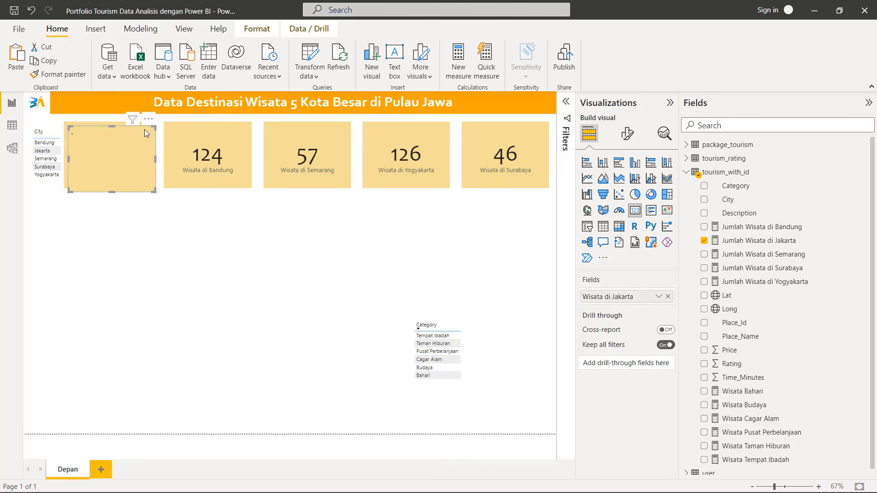
pyautogui.moveTo(145, 130); pyautogui.dragTo(142, 207)
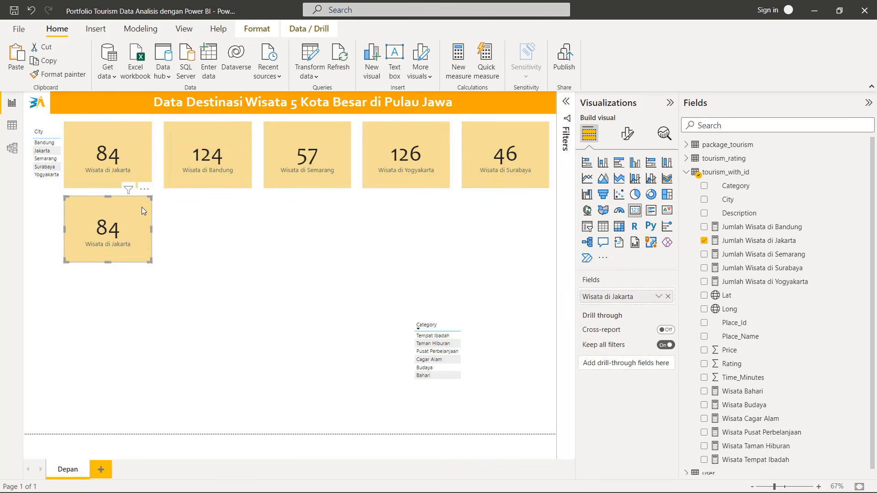
pyautogui.click(703, 241)
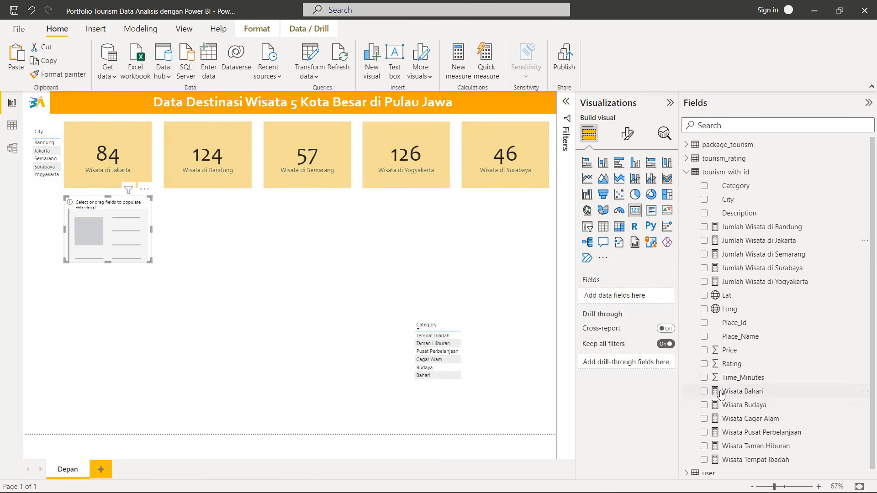
pyautogui.click(703, 391)
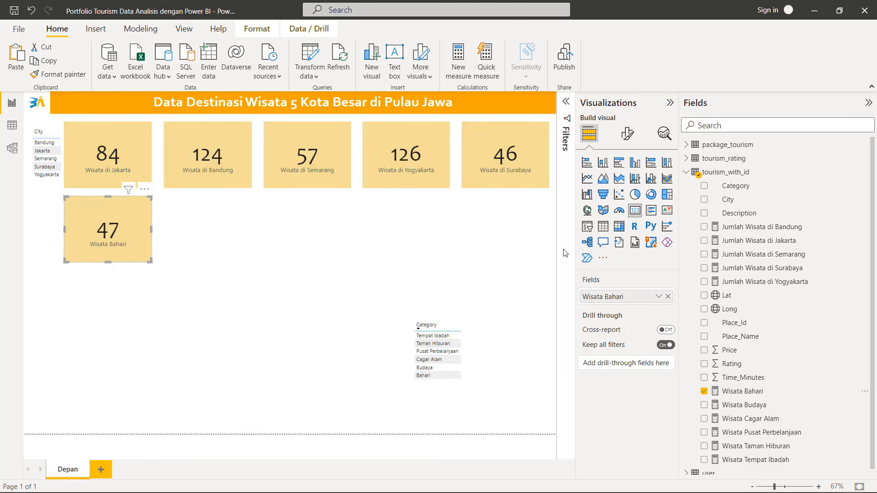
# Set the Wisata Bahari card's background colour to light salmon
pyautogui.click(628, 133)
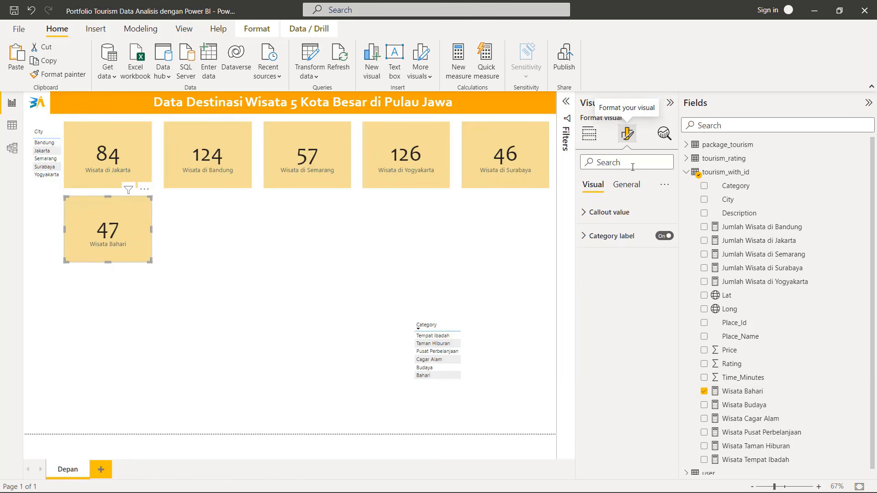
pyautogui.click(635, 193)
pyautogui.write('col')
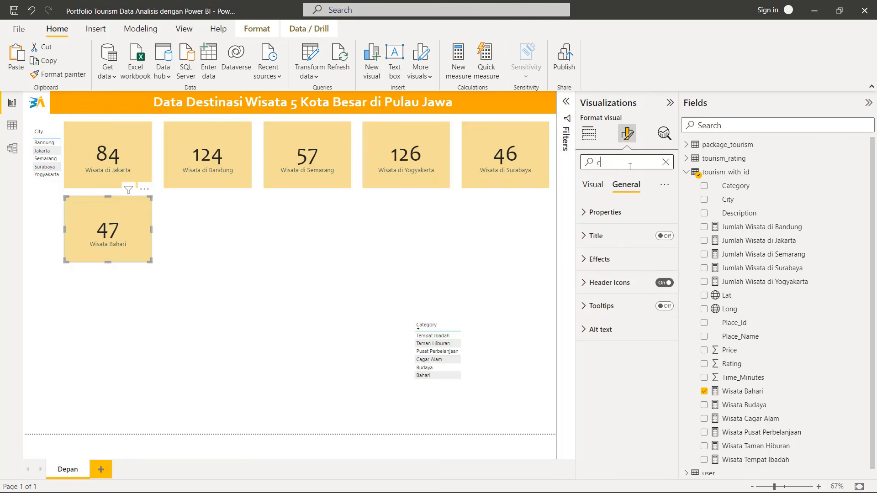
pyautogui.press('BackSpace')
pyautogui.press('BackSpace')
pyautogui.press('BackSpace')
pyautogui.write('back')
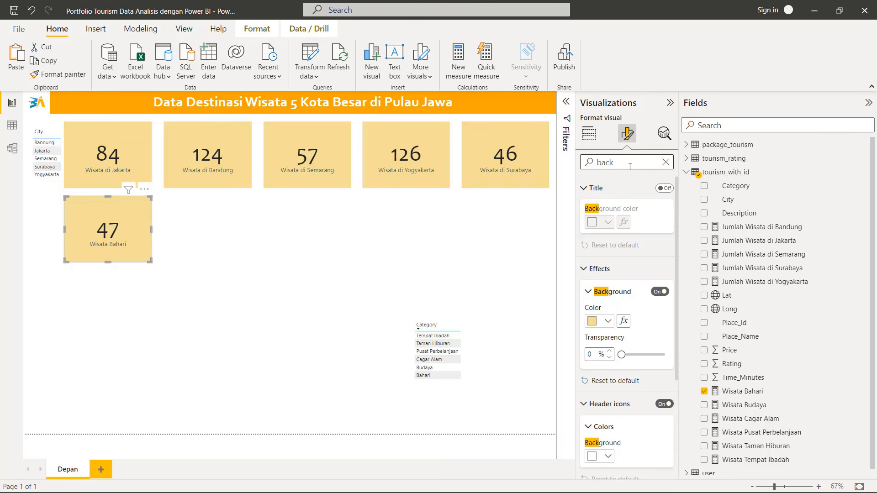
pyautogui.click(593, 322)
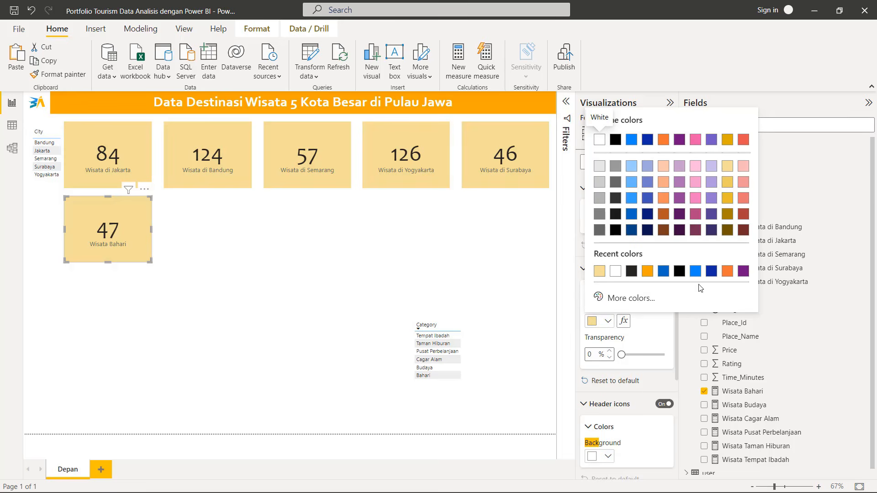
pyautogui.click(743, 166)
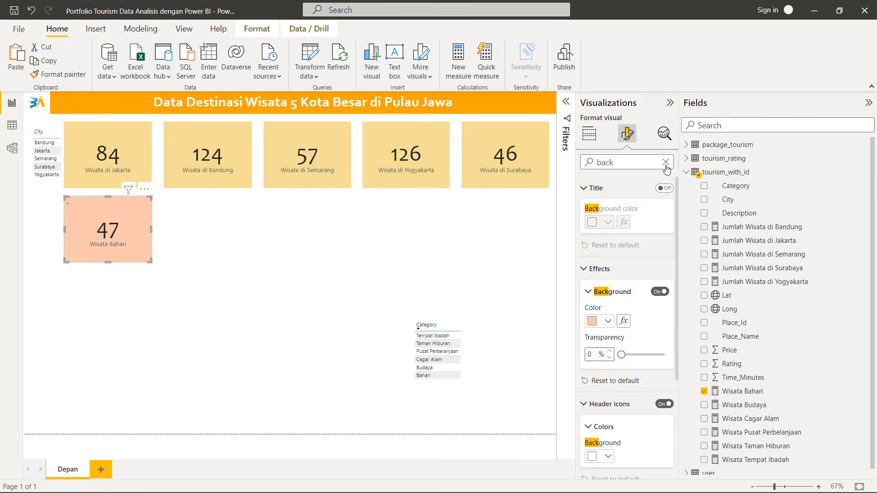
pyautogui.click(268, 222)
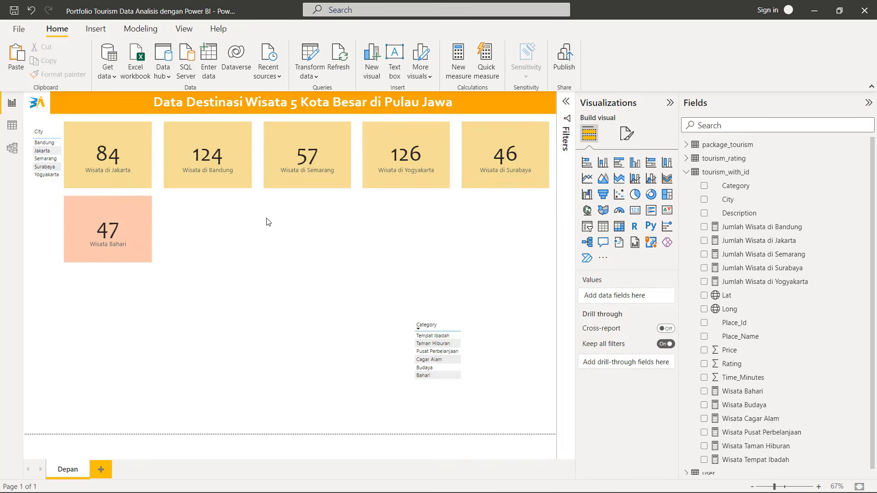
# Duplicate the Wisata Bahari and Wisata Taman Hiburan cards to extend the category row
pyautogui.click(121, 216)
pyautogui.hotkey('ctrl', 'c')
pyautogui.hotkey('ctrl', 'v')
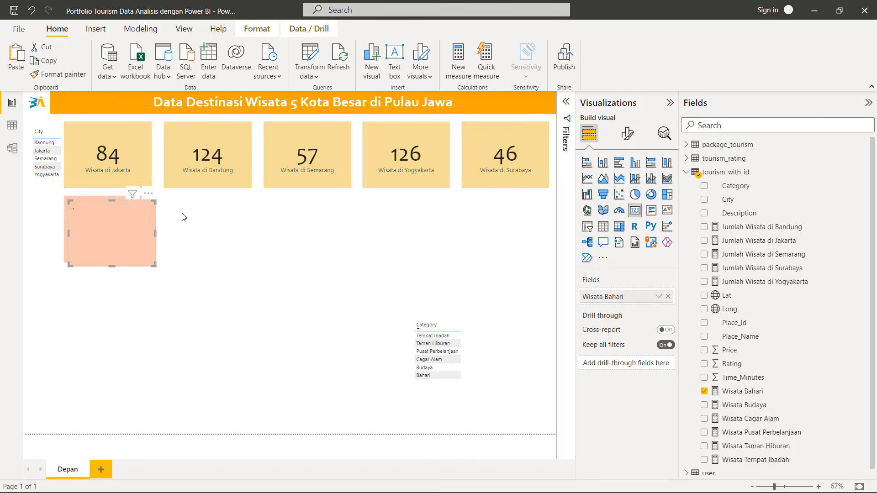
pyautogui.moveTo(136, 237); pyautogui.dragTo(207, 222)
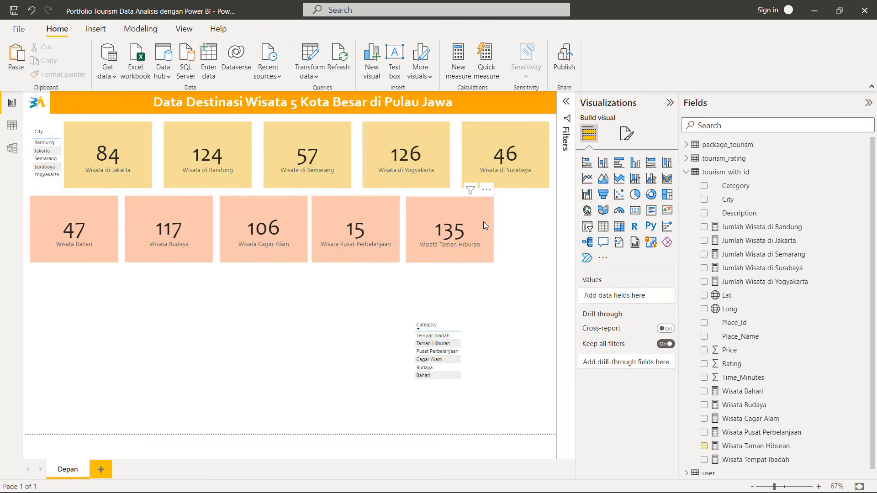
pyautogui.click(483, 221)
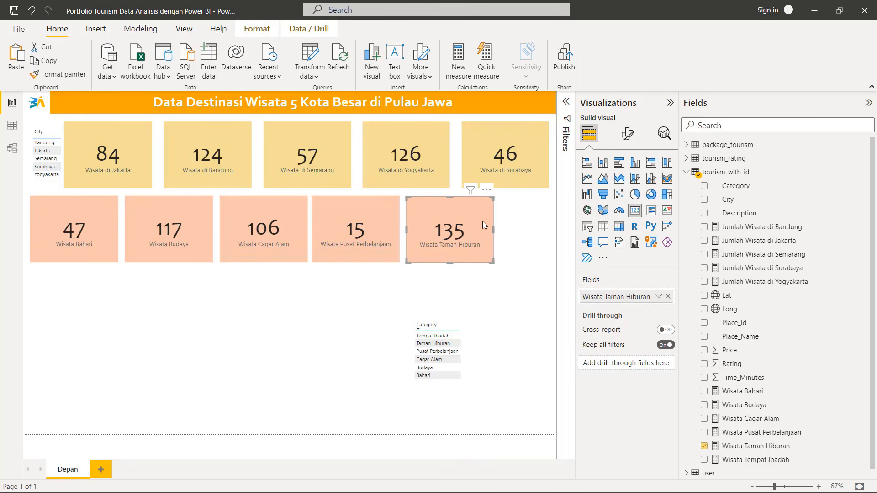
pyautogui.hotkey('ctrl', 'c')
pyautogui.hotkey('ctrl', 'v')
pyautogui.moveTo(486, 222); pyautogui.dragTo(537, 215)
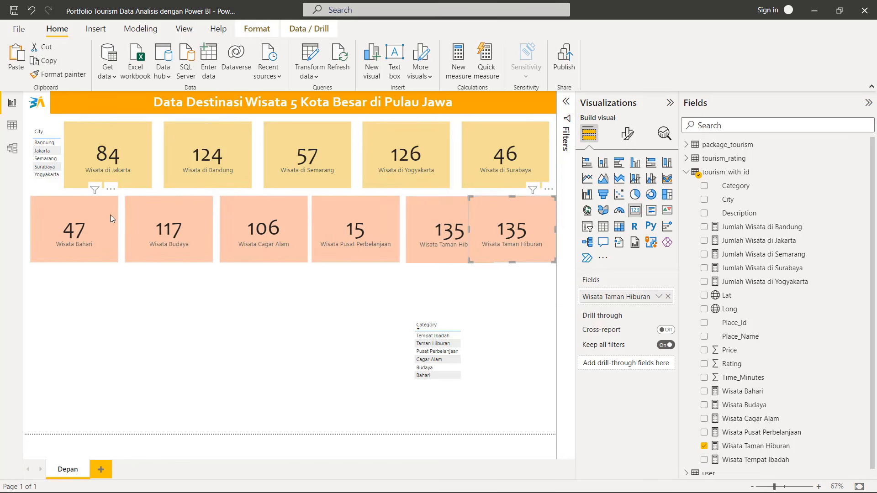
# Narrow Wisata Bahari and shift Budaya, Cagar Alam, Pusat Perbelanjaan and Taman Hiburan left
pyautogui.click(116, 231)
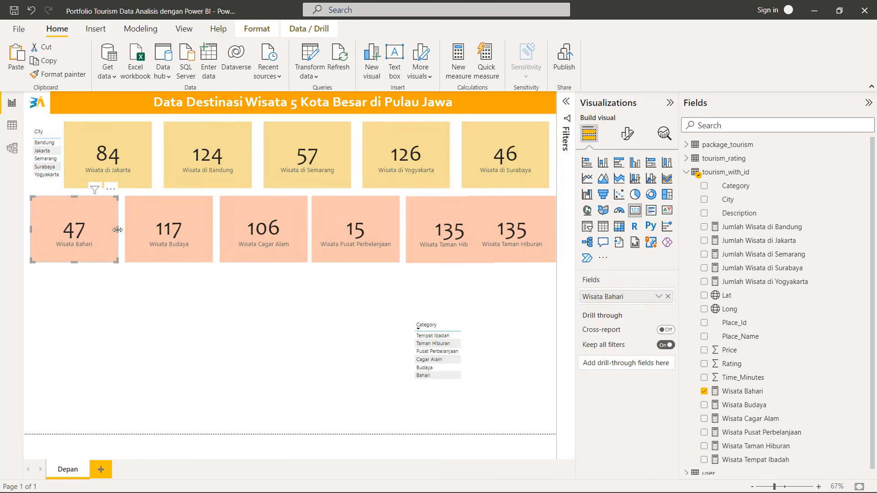
pyautogui.moveTo(117, 230); pyautogui.dragTo(96, 230)
pyautogui.click(195, 215)
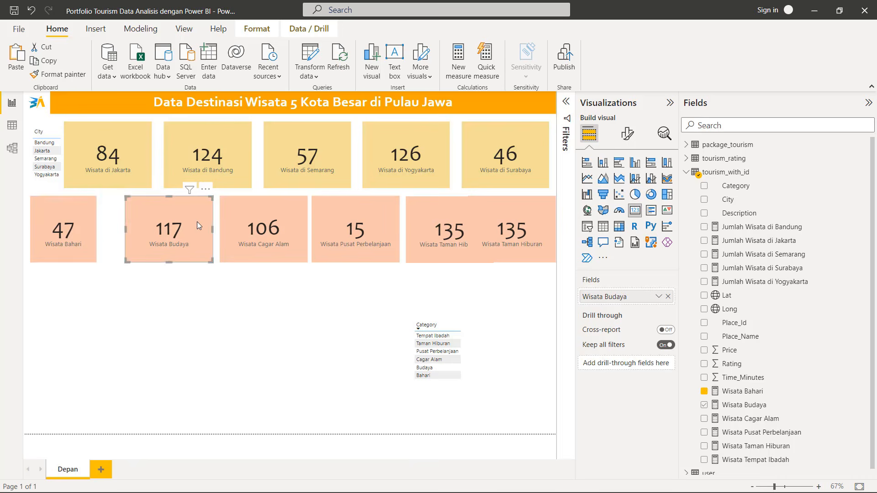
pyautogui.moveTo(197, 222); pyautogui.dragTo(176, 220)
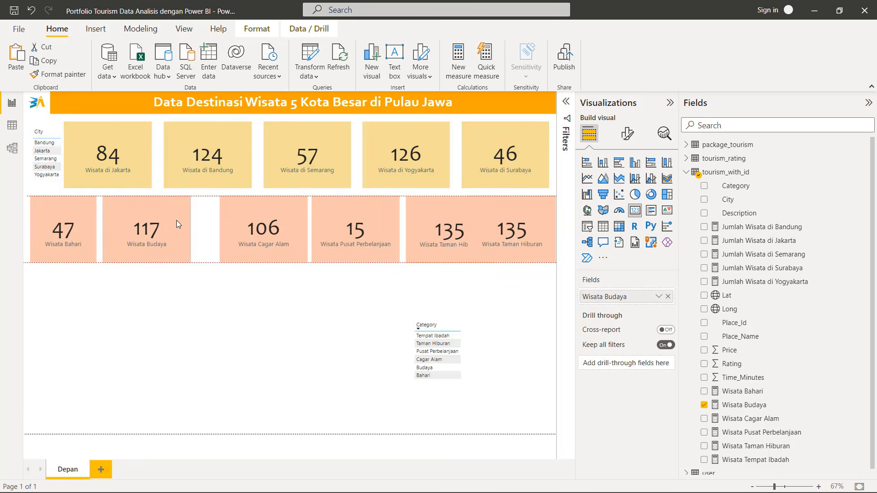
pyautogui.moveTo(295, 221); pyautogui.dragTo(273, 220)
pyautogui.click(299, 219)
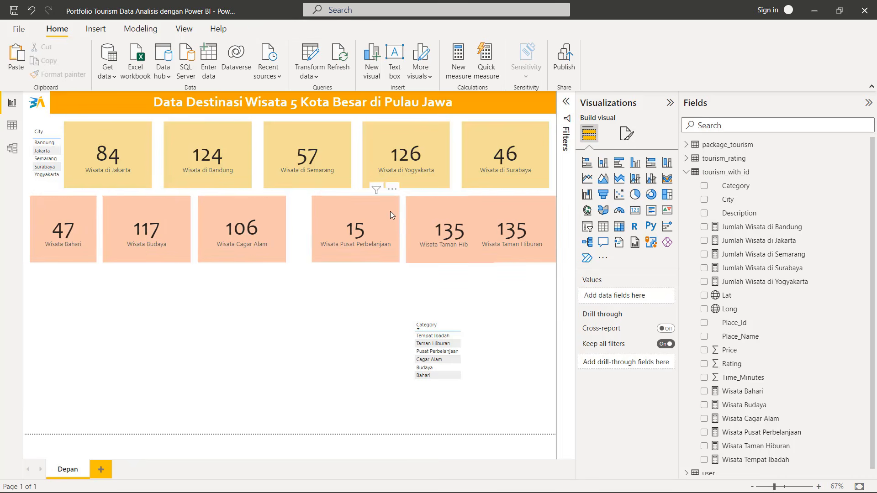
pyautogui.click(379, 212)
pyautogui.moveTo(379, 213); pyautogui.dragTo(361, 213)
pyautogui.click(446, 212)
pyautogui.moveTo(446, 212); pyautogui.dragTo(414, 212)
# Fine-tune Pusat Perbelanjaan, Cagar Alam and Budaya positions so the row is evenly spaced
pyautogui.click(338, 210)
pyautogui.moveTo(338, 210); pyautogui.dragTo(324, 209)
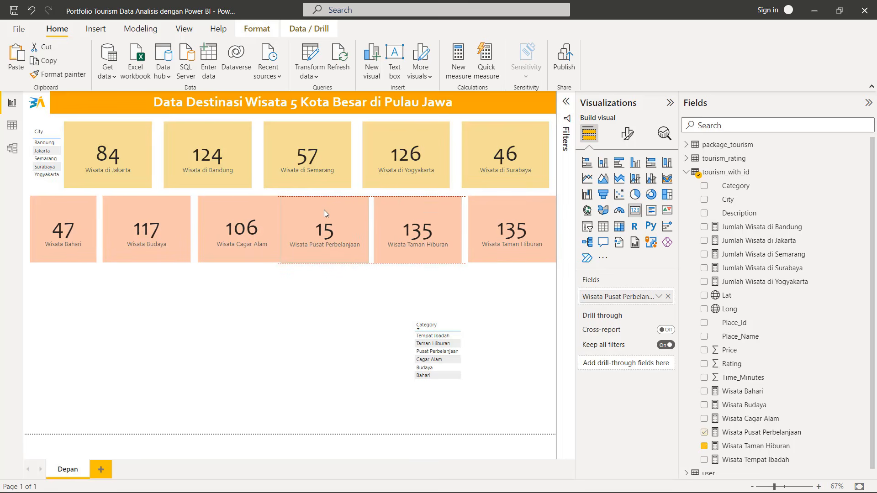
pyautogui.moveTo(242, 212); pyautogui.dragTo(243, 212)
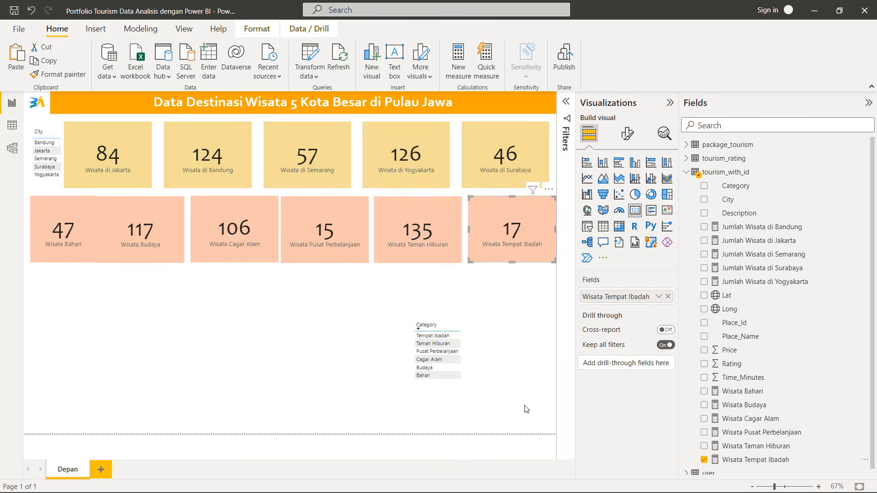
pyautogui.moveTo(116, 208); pyautogui.dragTo(136, 209)
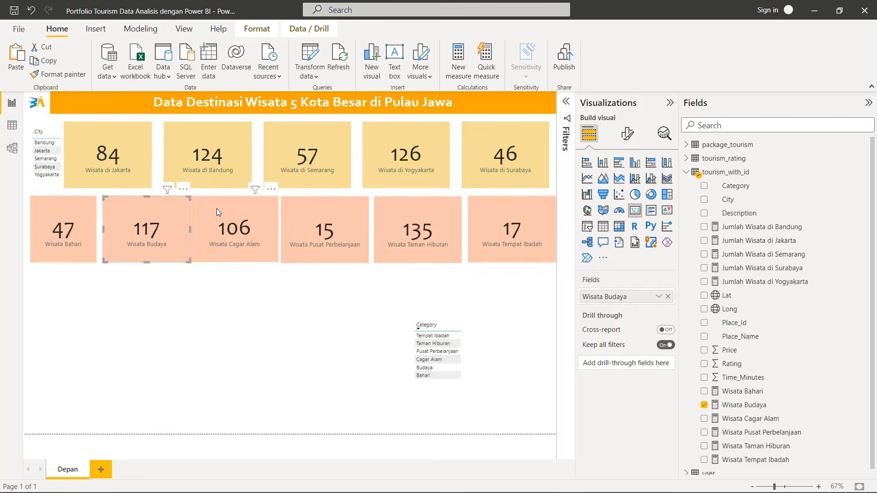
pyautogui.moveTo(217, 208); pyautogui.dragTo(224, 208)
pyautogui.click(106, 279)
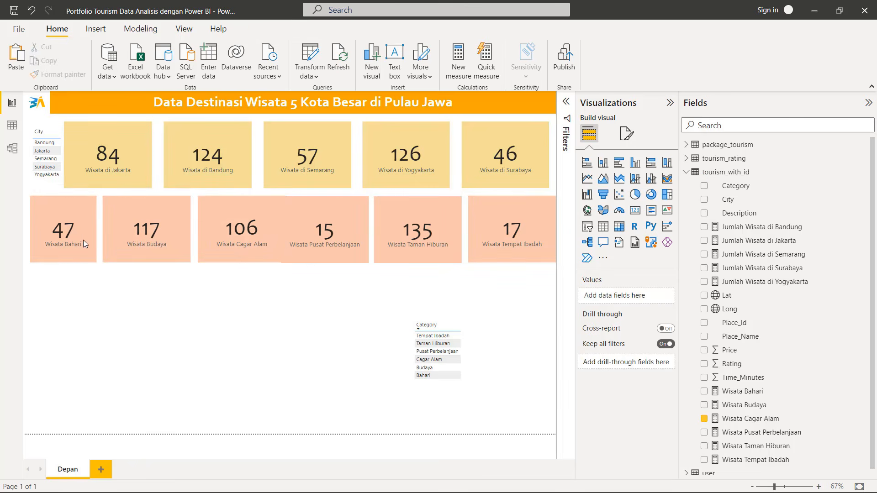
pyautogui.click(49, 133)
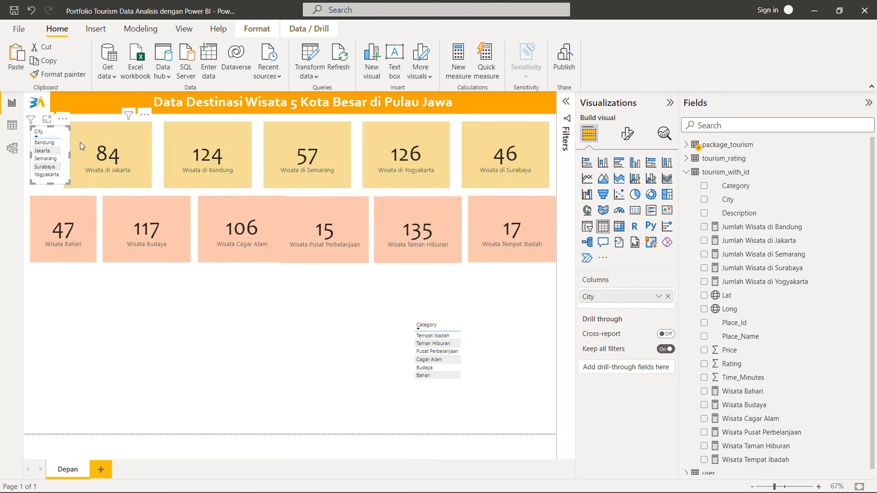
# Move the City list down beside the Category list and collapse the tourism_with_id fields
pyautogui.moveTo(64, 137); pyautogui.dragTo(390, 329)
pyautogui.click(255, 321)
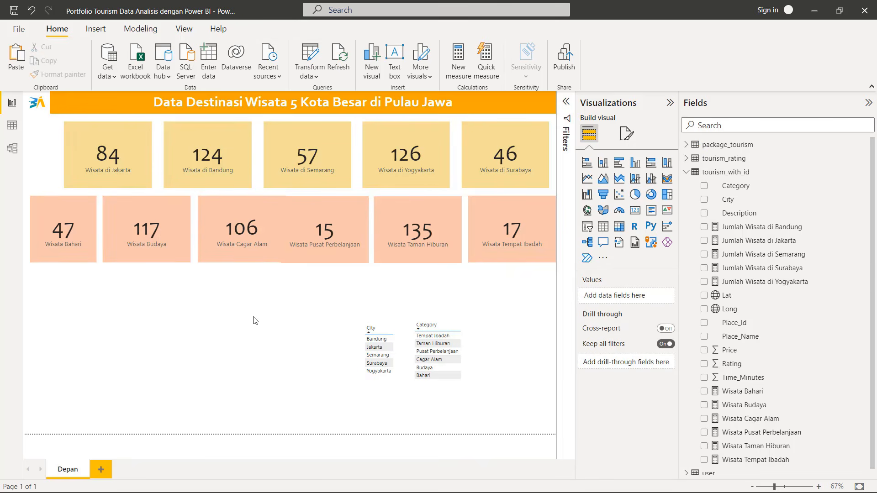
pyautogui.click(688, 176)
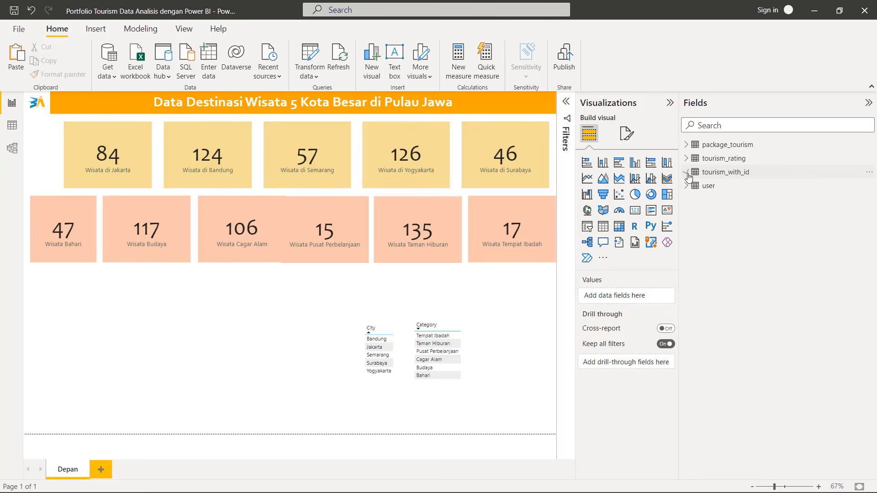
pyautogui.click(744, 177)
# Inspect the tourism_with_id rows and Place_Name options in Data view, then return to Report view
pyautogui.click(13, 126)
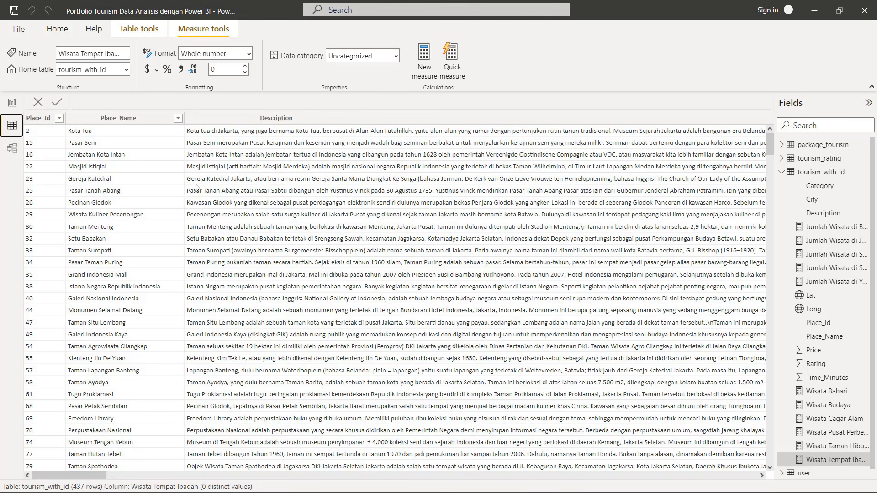
pyautogui.click(178, 118)
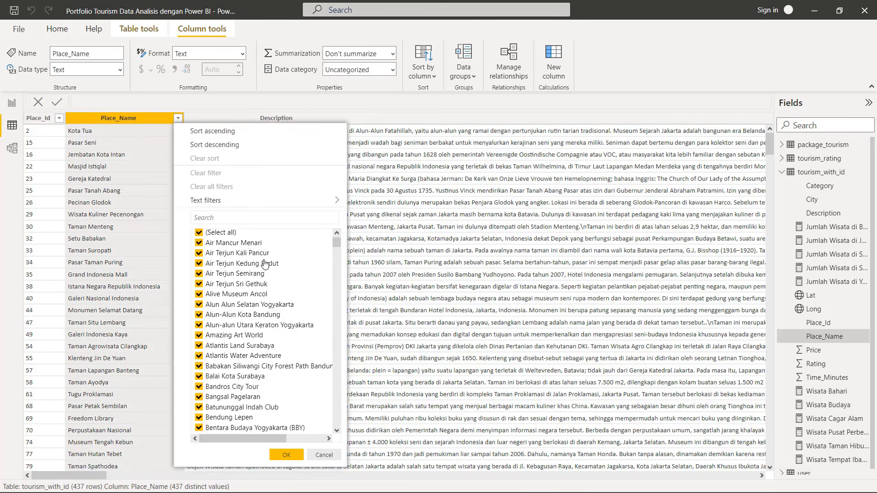
pyautogui.press('Escape')
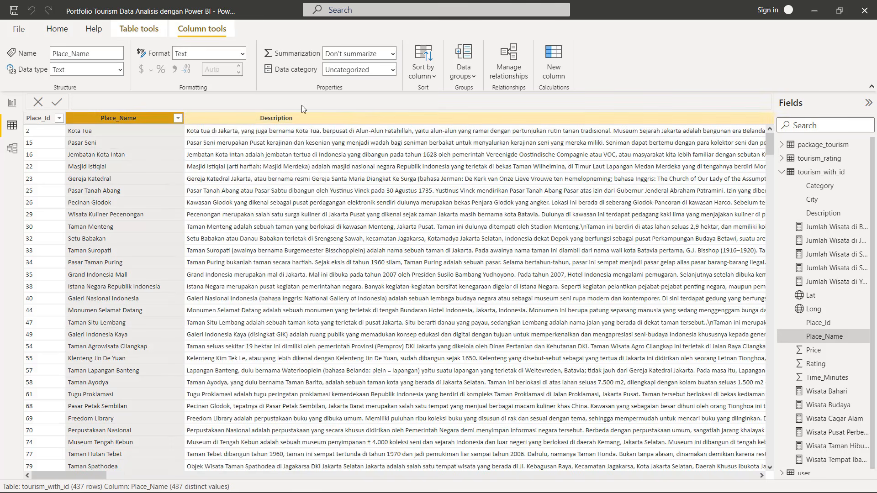
pyautogui.click(11, 102)
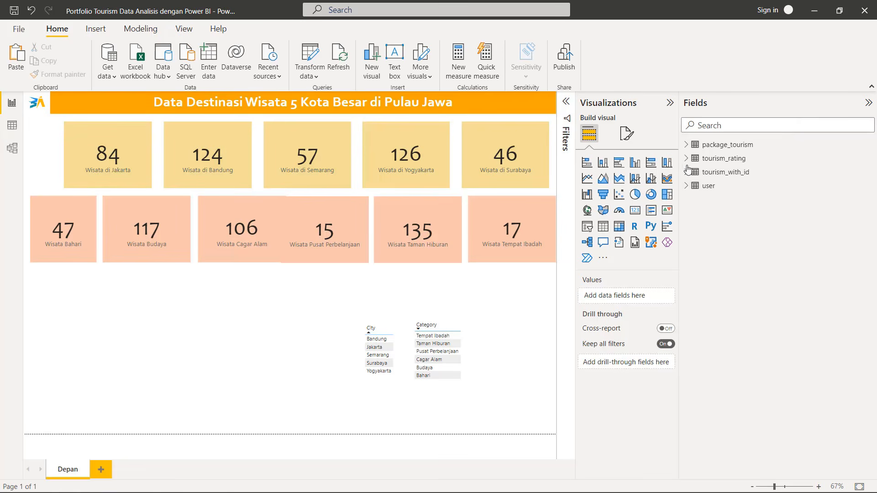
pyautogui.click(729, 172)
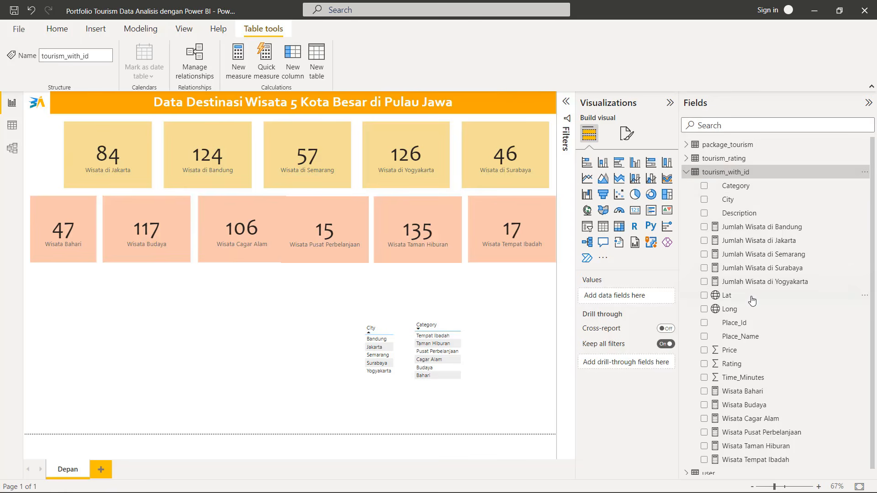
# Start a new measure from the Bandung count formula and name it Total Destinasi Wisata
pyautogui.click(781, 228)
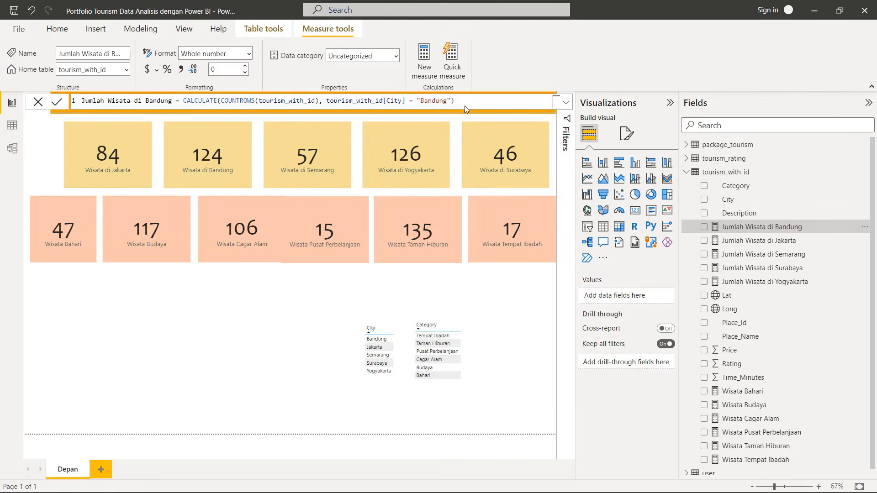
pyautogui.moveTo(468, 102); pyautogui.dragTo(47, 104)
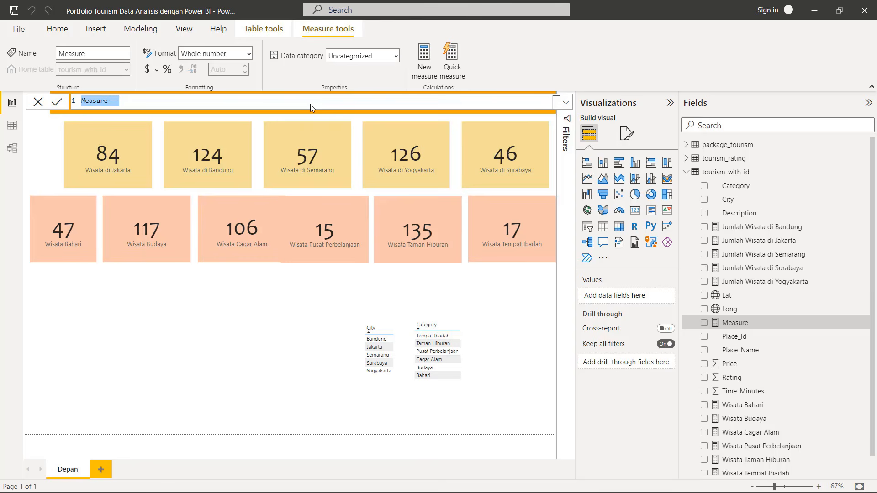
pyautogui.write('Jumlah Wisata di Bandung = CALCULATE(COUNTROWS(tourism_with_id), tourism_with_id[City] = "Bandung")')
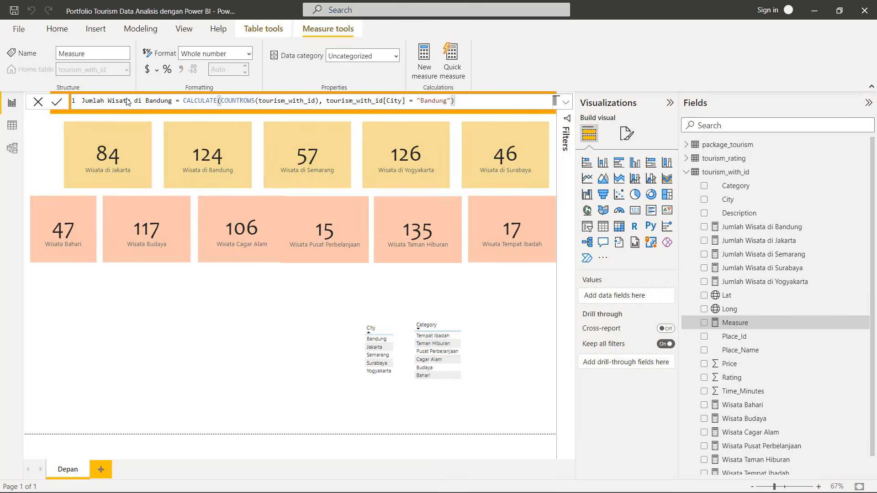
pyautogui.click(143, 100)
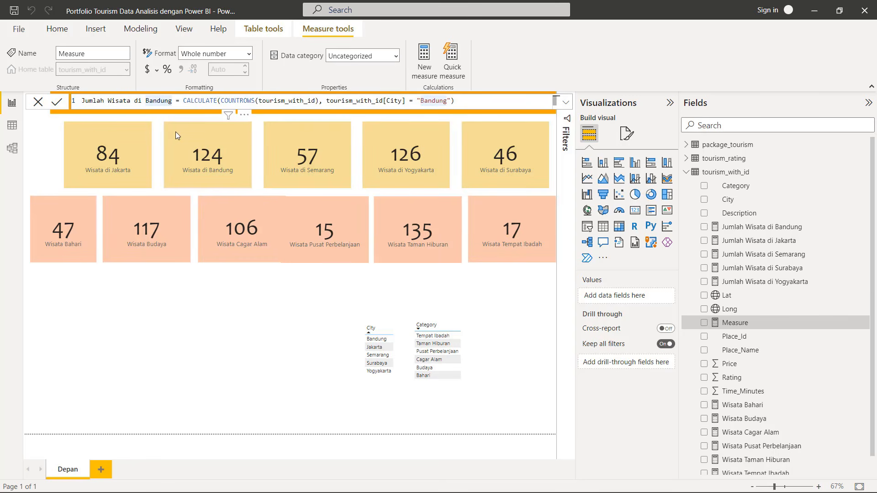
pyautogui.press('BackSpace')
pyautogui.press('BackSpace')
pyautogui.press('BackSpace')
pyautogui.press('BackSpace')
pyautogui.press('BackSpace')
pyautogui.press('BackSpace')
pyautogui.press('BackSpace')
pyautogui.press('BackSpace')
pyautogui.press('BackSpace')
pyautogui.press('BackSpace')
pyautogui.press('BackSpace')
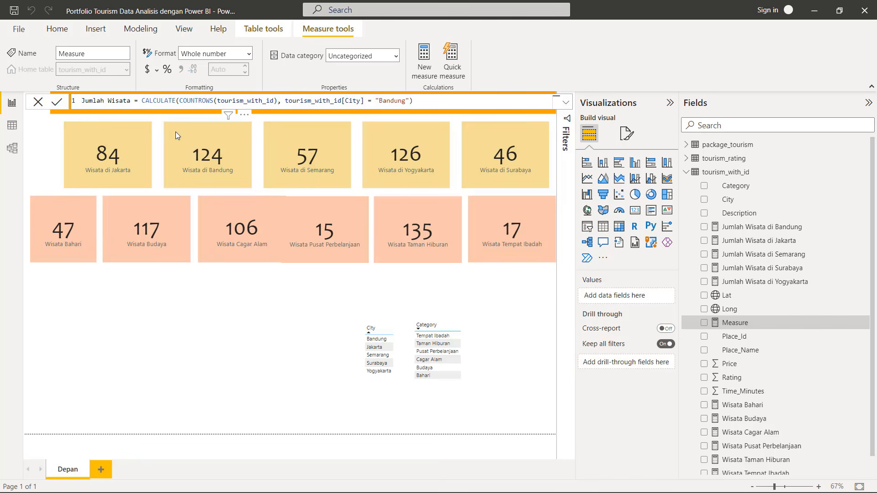
pyautogui.press('Left')
pyautogui.press('Left')
pyautogui.press('Left')
pyautogui.press('Left')
pyautogui.press('Left')
pyautogui.press('Left')
pyautogui.press('Left')
pyautogui.press('BackSpace')
pyautogui.press('BackSpace')
pyautogui.press('BackSpace')
pyautogui.press('BackSpace')
pyautogui.press('BackSpace')
pyautogui.write('Des')
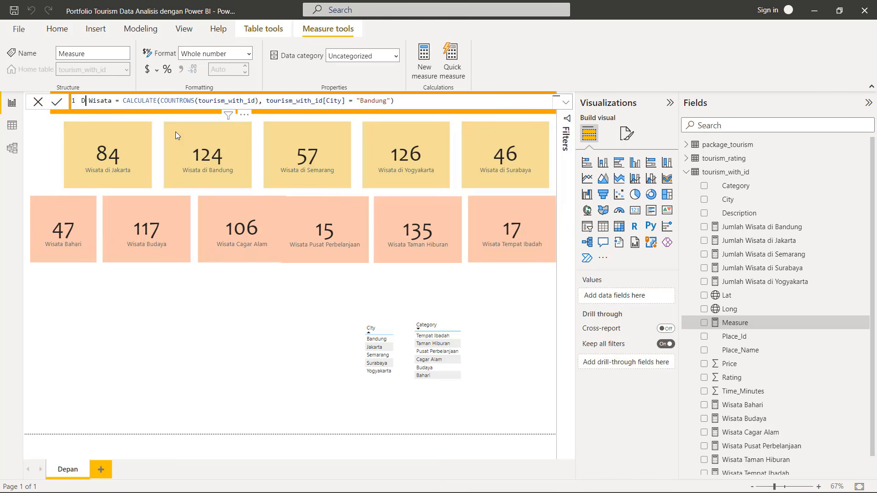
pyautogui.press('BackSpace')
pyautogui.press('BackSpace')
pyautogui.press('BackSpace')
pyautogui.write('Total De')
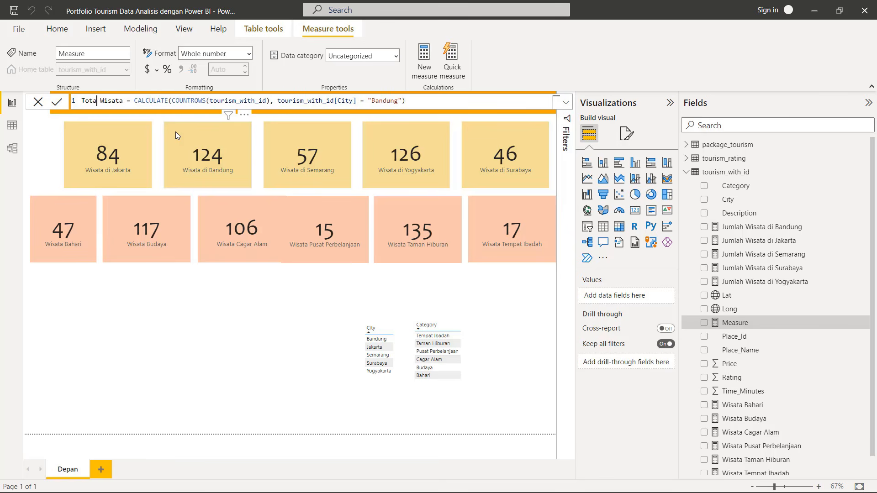
pyautogui.write('stinasi')
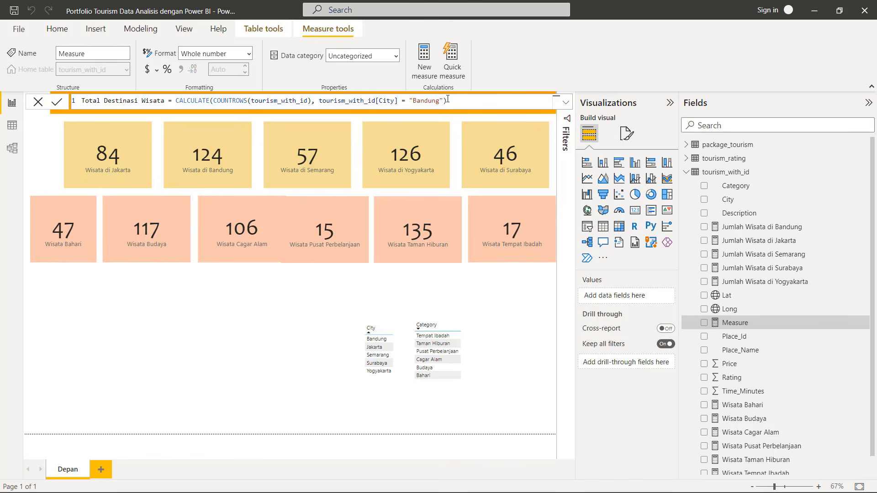
# Drop the Bandung filter so the formula reads CALCULATE(COUNTROWS(tourism_with_id)) and commit it
pyautogui.click(463, 103)
pyautogui.press('BackSpace')
pyautogui.press('BackSpace')
pyautogui.press('BackSpace')
pyautogui.press('BackSpace')
pyautogui.press('BackSpace')
pyautogui.press('BackSpace')
pyautogui.press('BackSpace')
pyautogui.press('BackSpace')
pyautogui.press('BackSpace')
pyautogui.press('BackSpace')
pyautogui.press('BackSpace')
pyautogui.press('BackSpace')
pyautogui.press('BackSpace')
pyautogui.press('BackSpace')
pyautogui.press('BackSpace')
pyautogui.press('BackSpace')
pyautogui.press('BackSpace')
pyautogui.press('BackSpace')
pyautogui.press('BackSpace')
pyautogui.press('BackSpace')
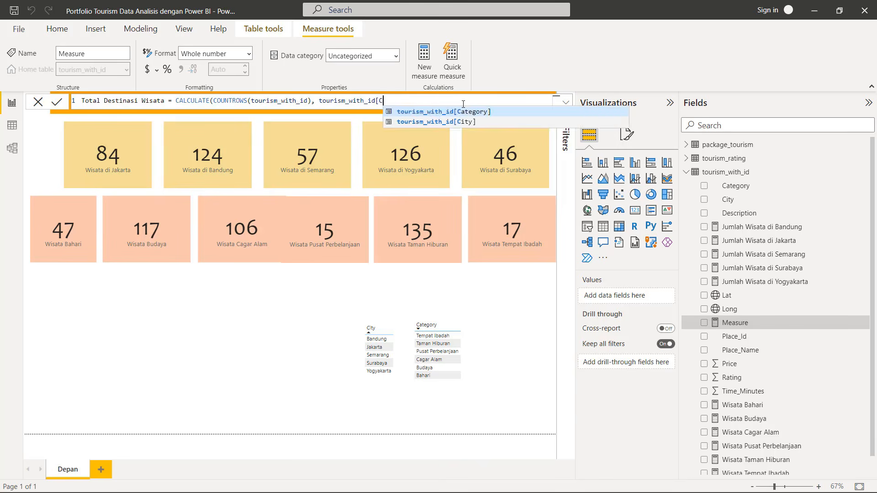
pyautogui.press('BackSpace')
pyautogui.press('BackSpace')
pyautogui.press('BackSpace')
pyautogui.press('BackSpace')
pyautogui.press('BackSpace')
pyautogui.press('BackSpace')
pyautogui.press('BackSpace')
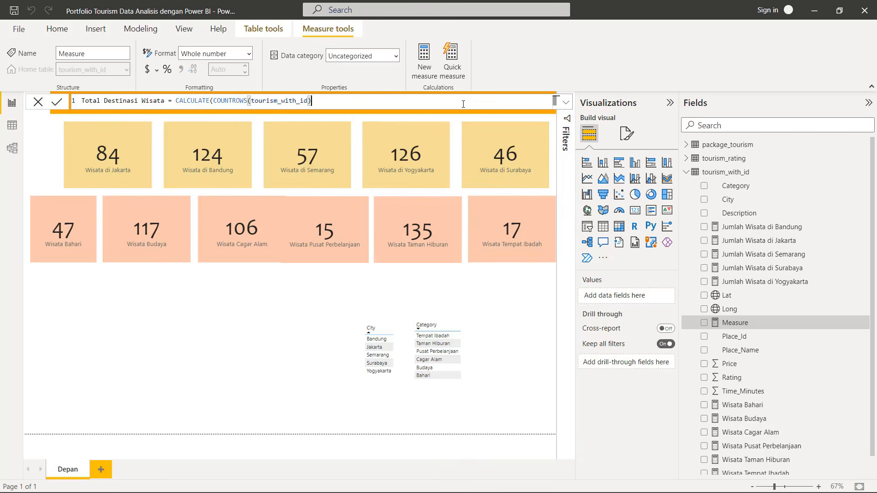
pyautogui.write(')')
pyautogui.click(56, 103)
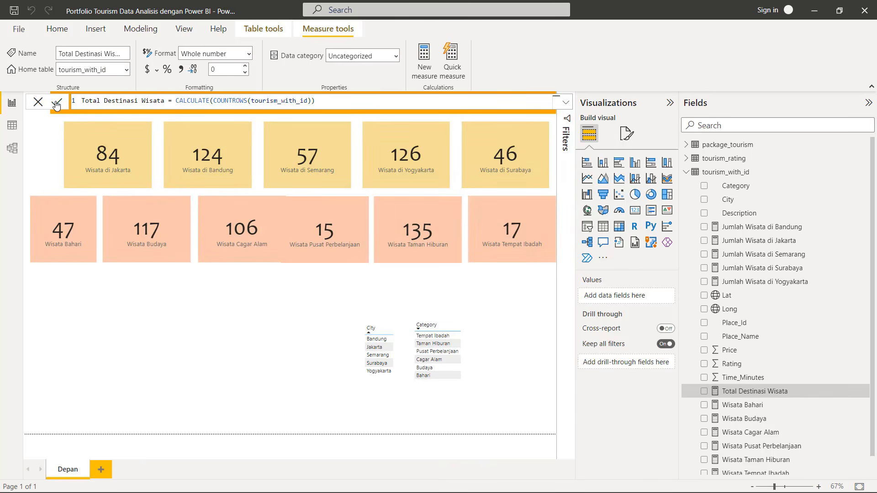
# Duplicate the Jakarta card below the category row and switch it to Total Destinasi Wisata (437)
pyautogui.click(123, 140)
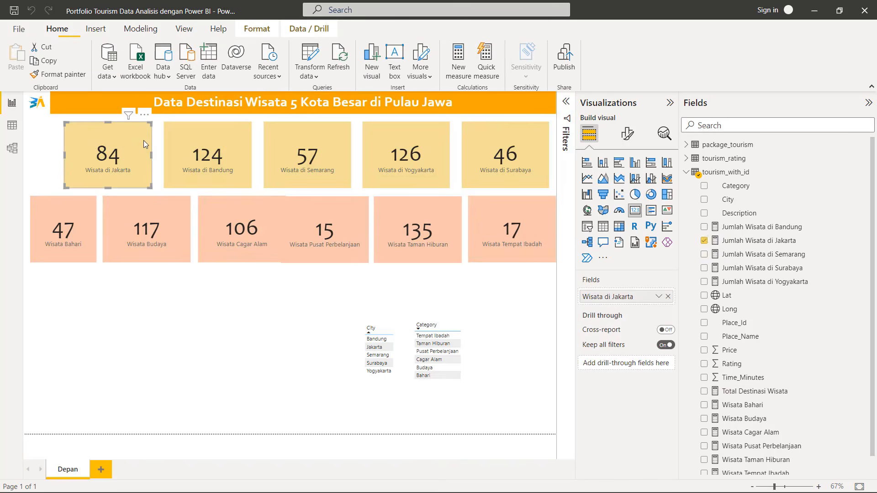
pyautogui.hotkey('ctrl', 'c')
pyautogui.hotkey('ctrl', 'v')
pyautogui.moveTo(139, 155); pyautogui.dragTo(101, 287)
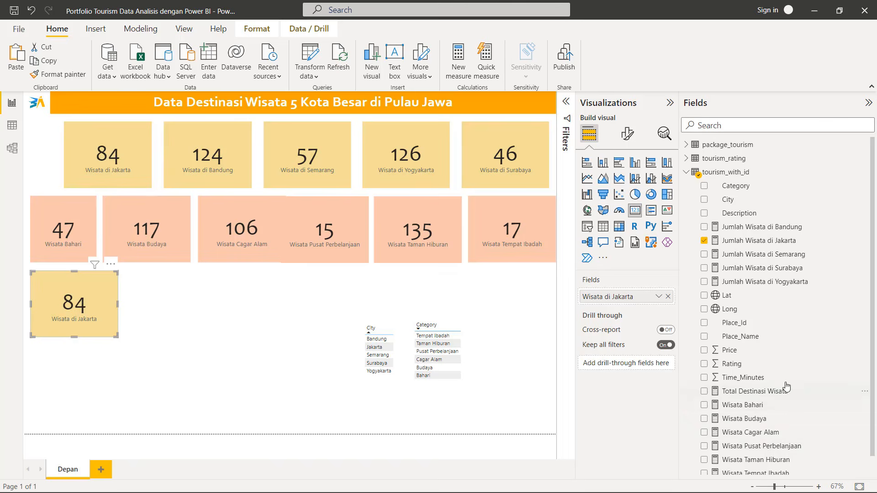
pyautogui.click(704, 240)
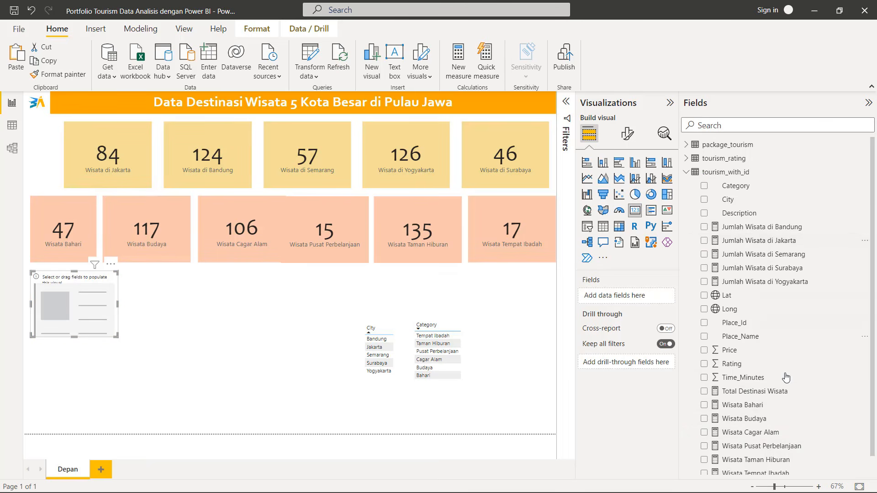
pyautogui.click(704, 392)
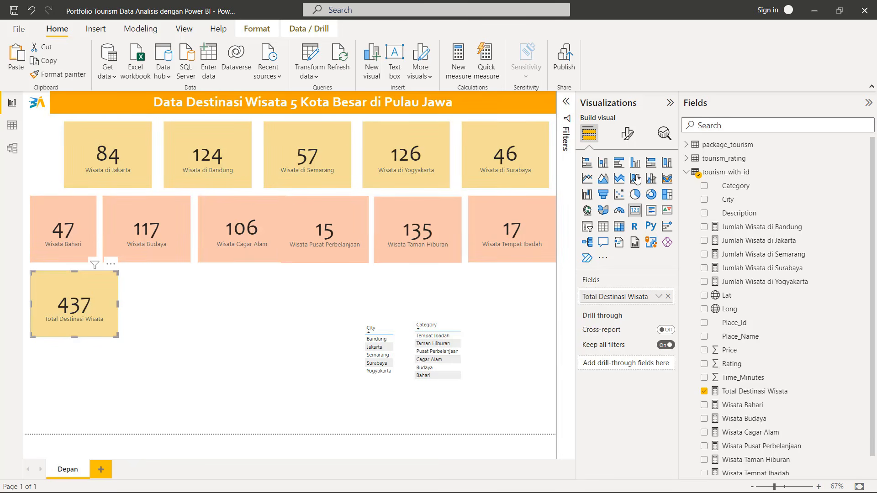
# Set the total card's background colour to orange
pyautogui.click(628, 135)
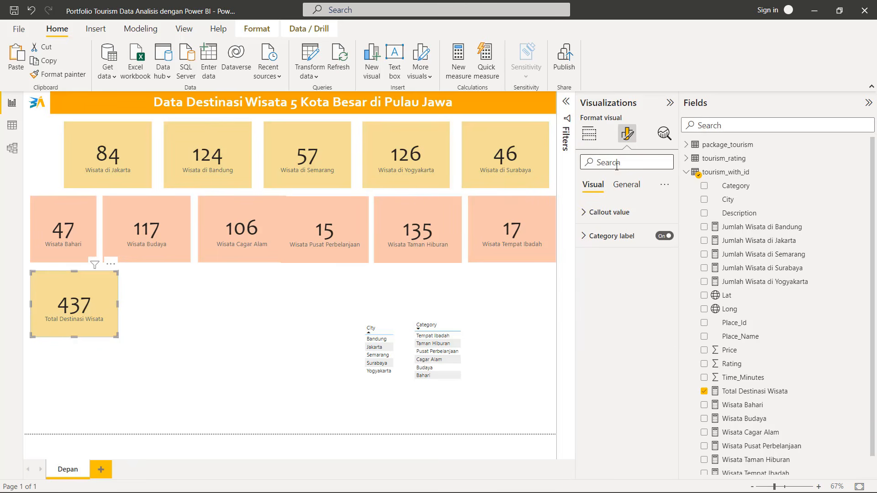
pyautogui.write('back')
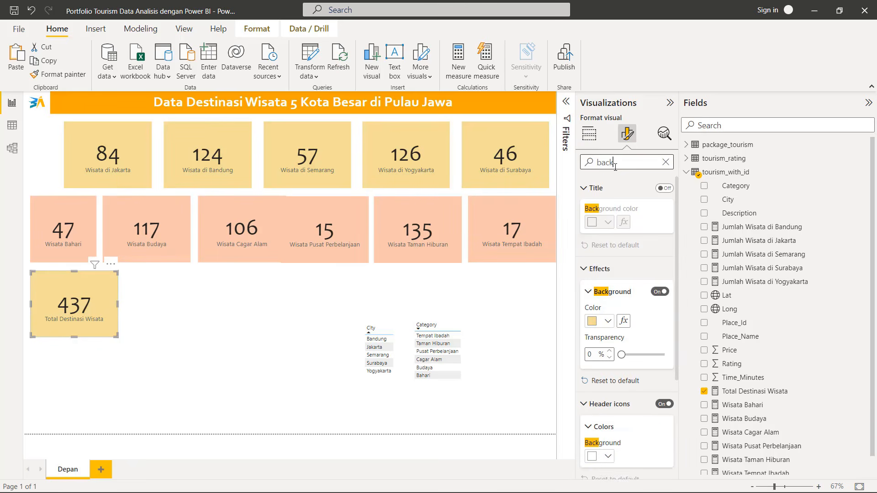
pyautogui.click(594, 325)
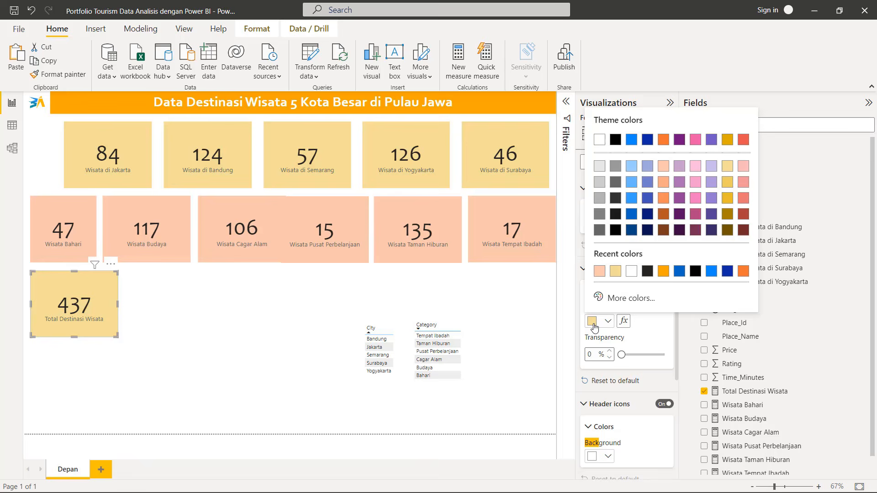
pyautogui.click(663, 270)
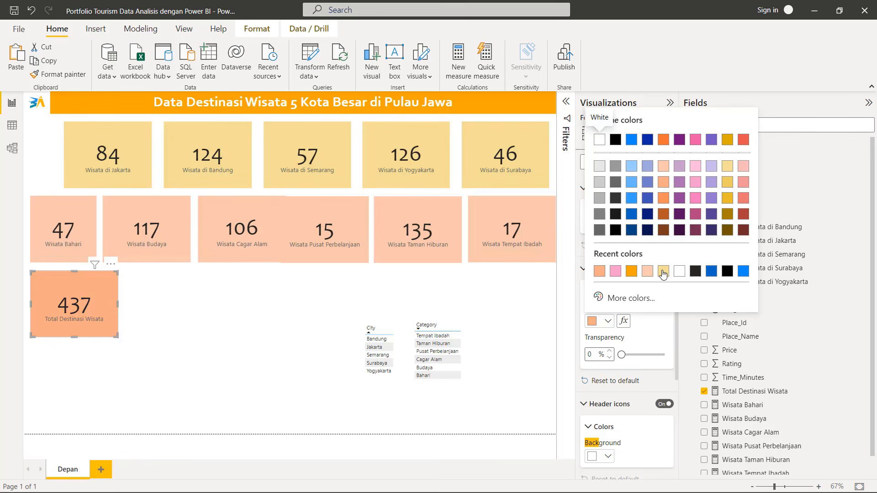
pyautogui.click(632, 271)
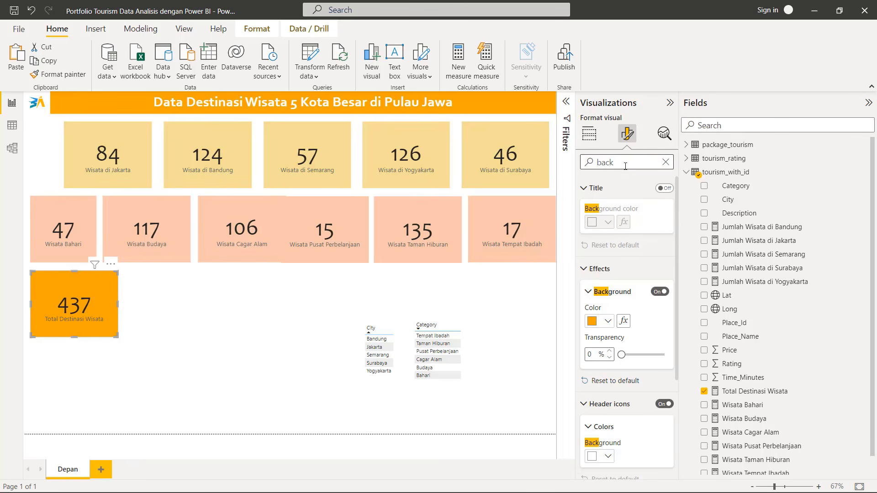
# Make the card's 437 callout value and Total Destinasi Wisata label White
pyautogui.moveTo(625, 166); pyautogui.dragTo(589, 169)
pyautogui.write('color')
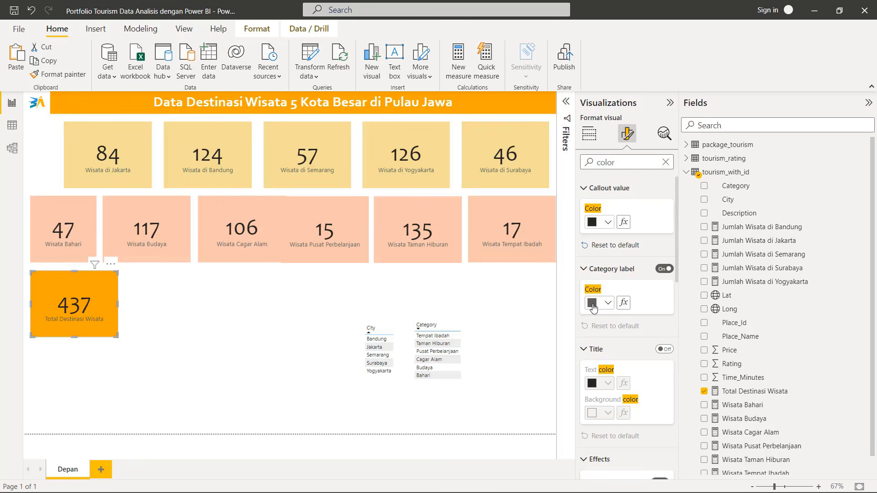
pyautogui.scroll(-4, 643, 274)
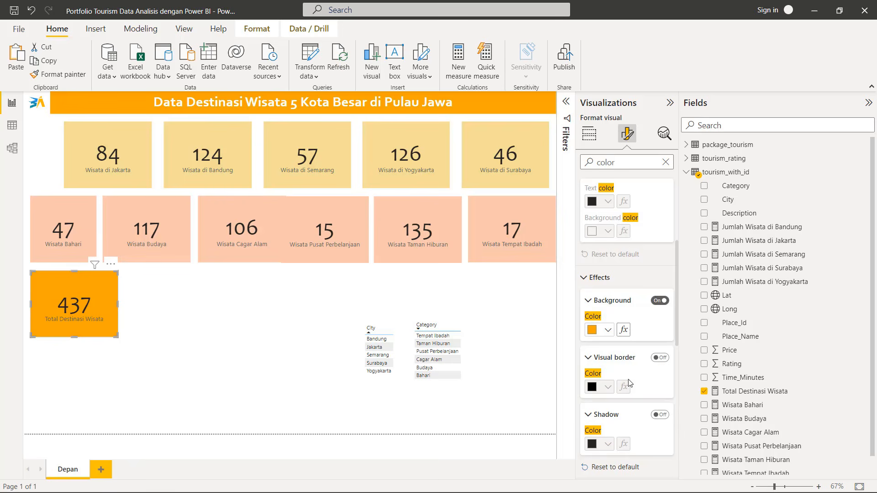
pyautogui.click(584, 277)
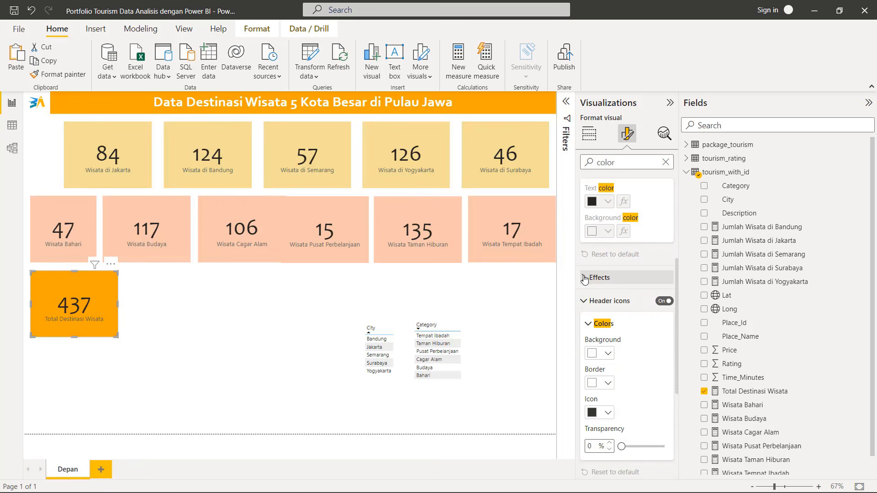
pyautogui.click(584, 301)
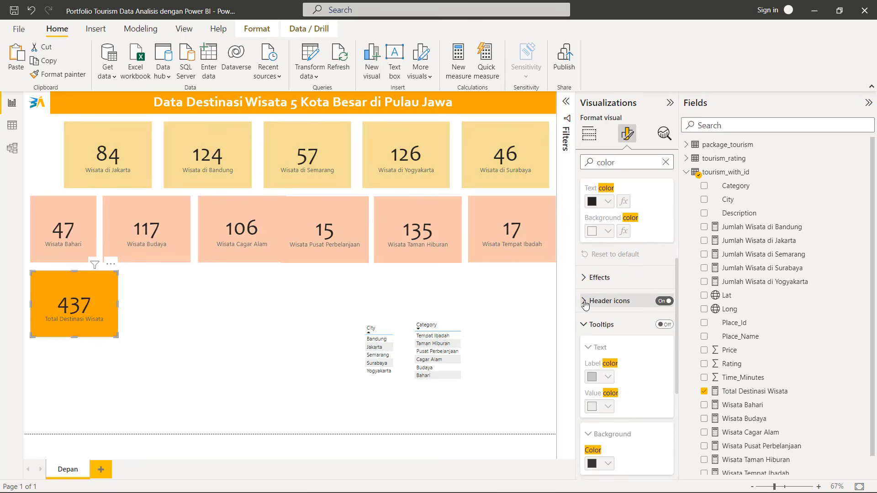
pyautogui.click(585, 324)
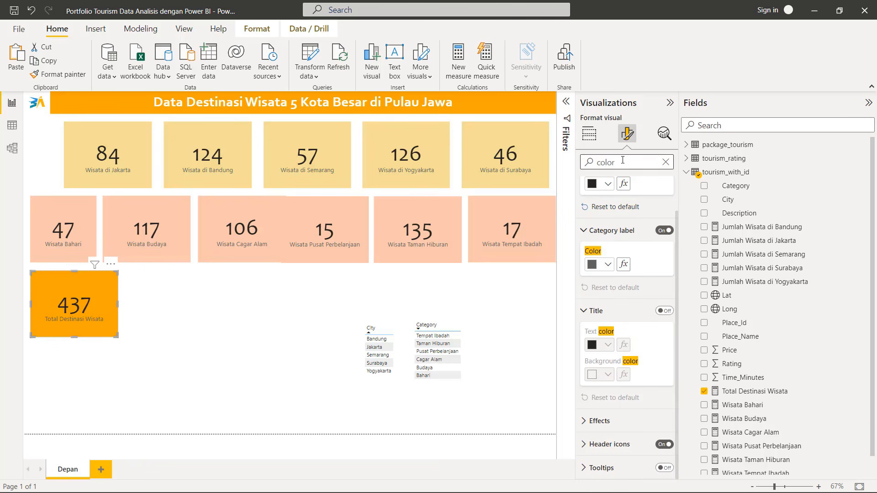
pyautogui.scroll(2, 616, 301)
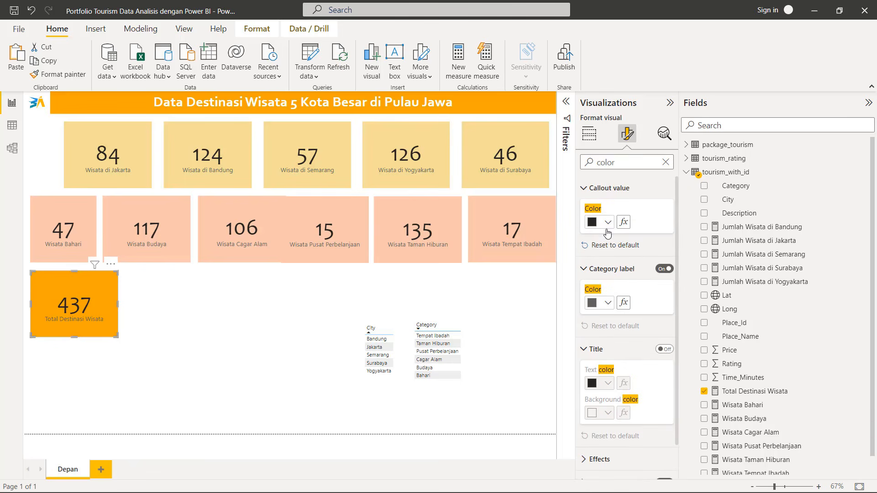
pyautogui.click(592, 224)
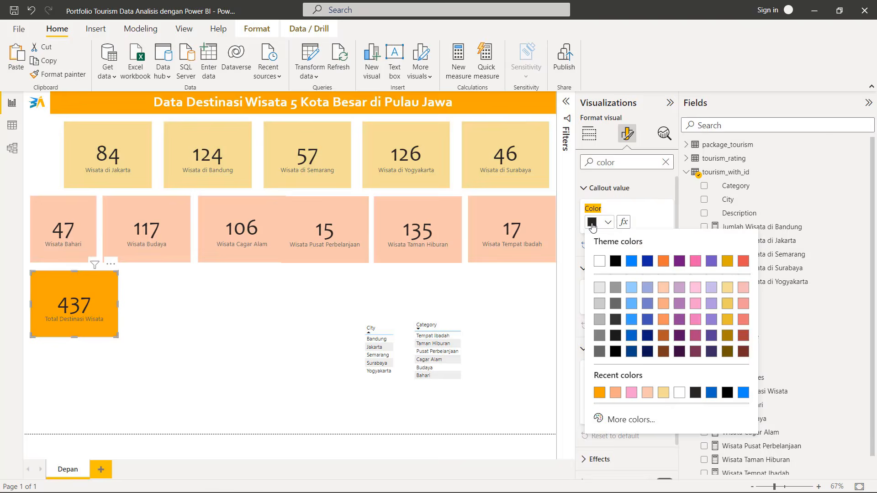
pyautogui.click(598, 261)
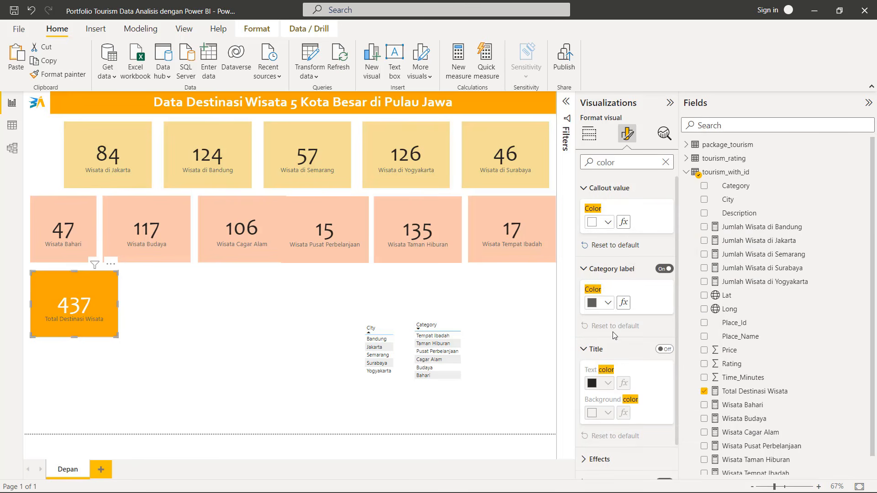
pyautogui.click(593, 304)
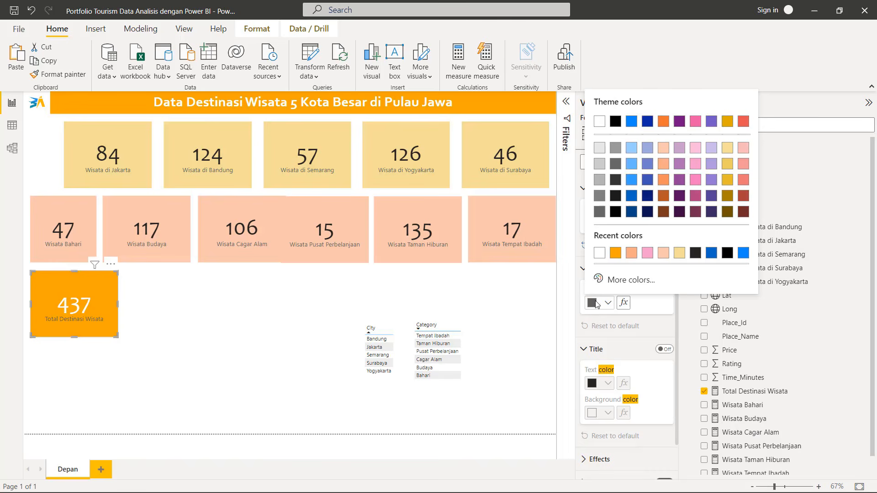
pyautogui.click(599, 254)
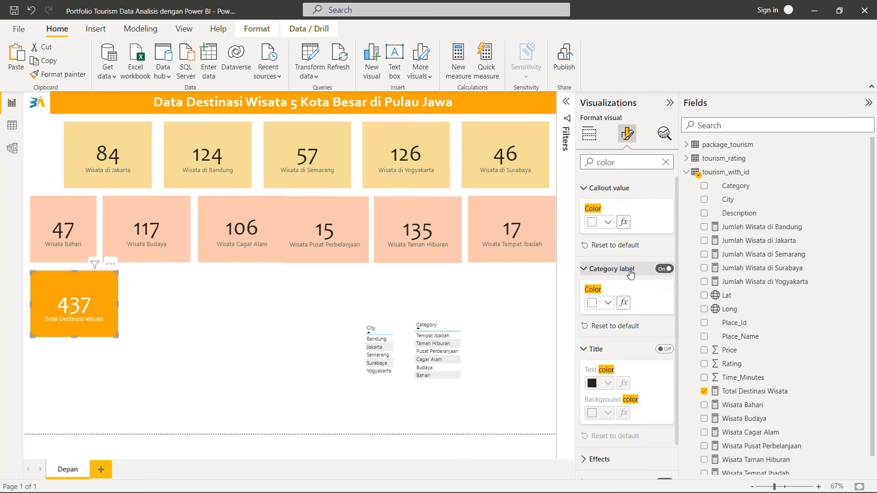
pyautogui.click(584, 269)
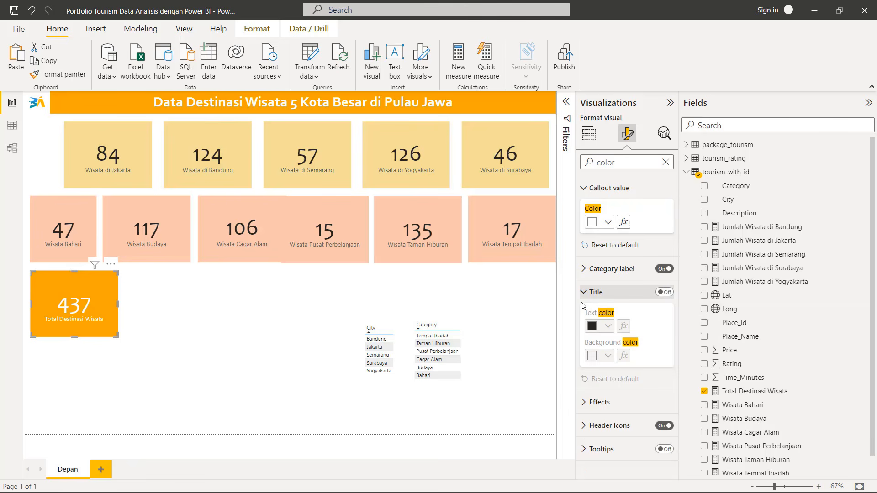
# Change the card background to a darker custom orange, #CE9100
pyautogui.click(582, 404)
pyautogui.scroll(-4, 613, 375)
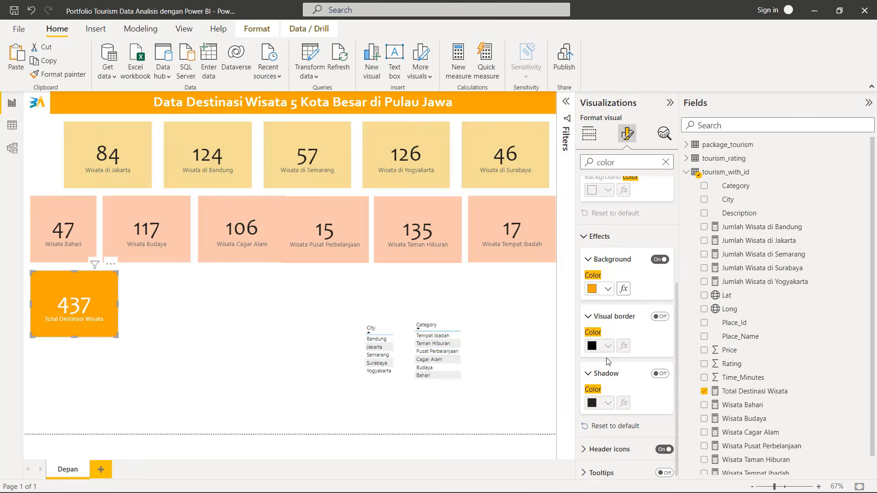
pyautogui.click(596, 285)
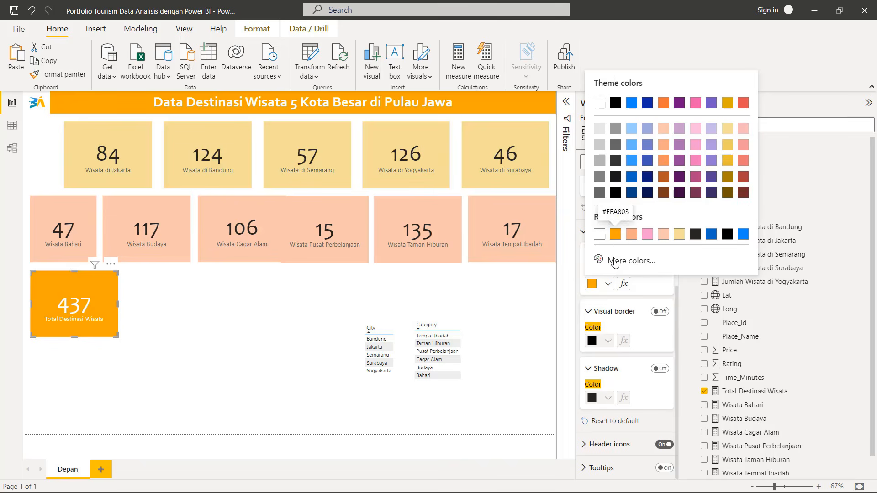
pyautogui.click(615, 261)
pyautogui.click(742, 130)
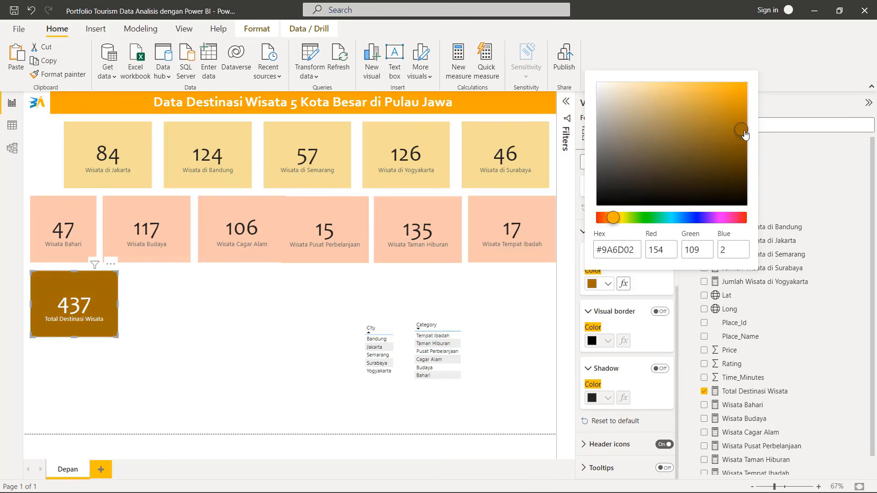
pyautogui.moveTo(744, 131); pyautogui.dragTo(750, 107)
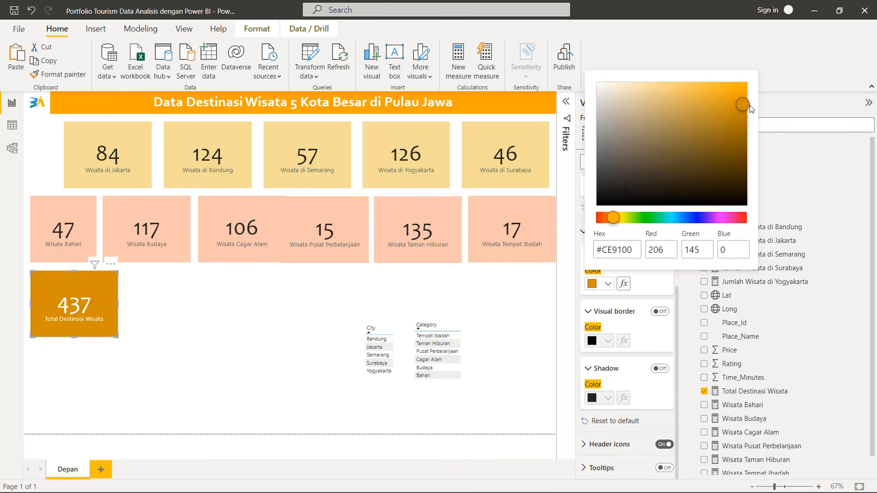
pyautogui.click(203, 318)
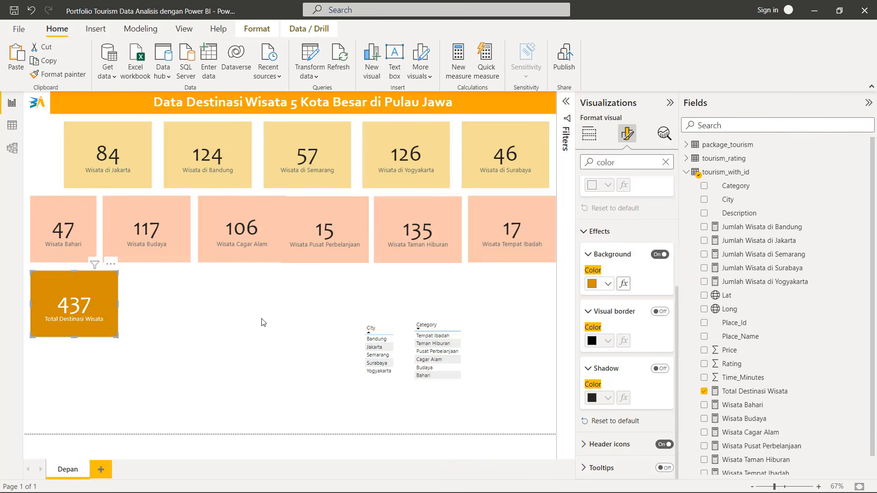
# Move the Category slicer and Jakarta card lower and place the 437 total card top-left
pyautogui.click(262, 323)
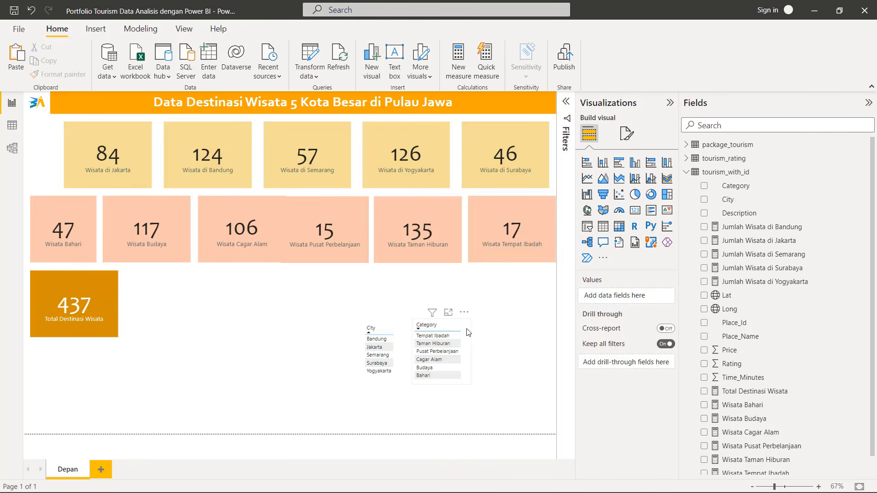
pyautogui.moveTo(466, 333); pyautogui.dragTo(500, 366)
pyautogui.moveTo(130, 153); pyautogui.dragTo(247, 336)
pyautogui.moveTo(95, 304); pyautogui.dragTo(94, 155)
pyautogui.moveTo(77, 188)
pyautogui.mouseDown()
pyautogui.moveTo(79, 166)
pyautogui.moveTo(78, 173)
pyautogui.mouseUp()
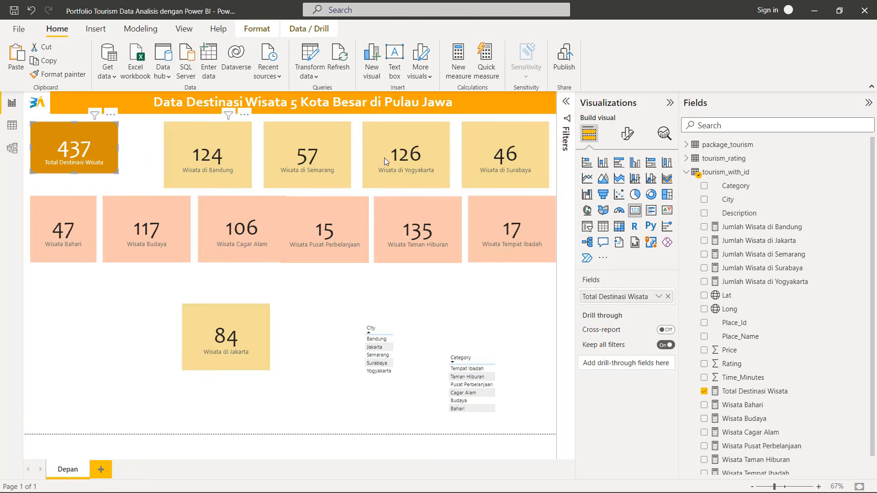
# Set the total card's size to width 200 and height 120
pyautogui.click(627, 133)
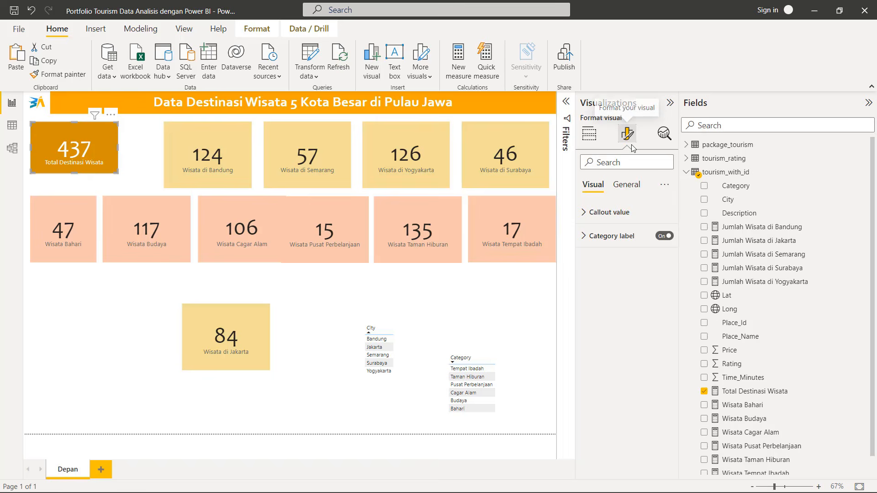
pyautogui.click(626, 187)
pyautogui.click(618, 212)
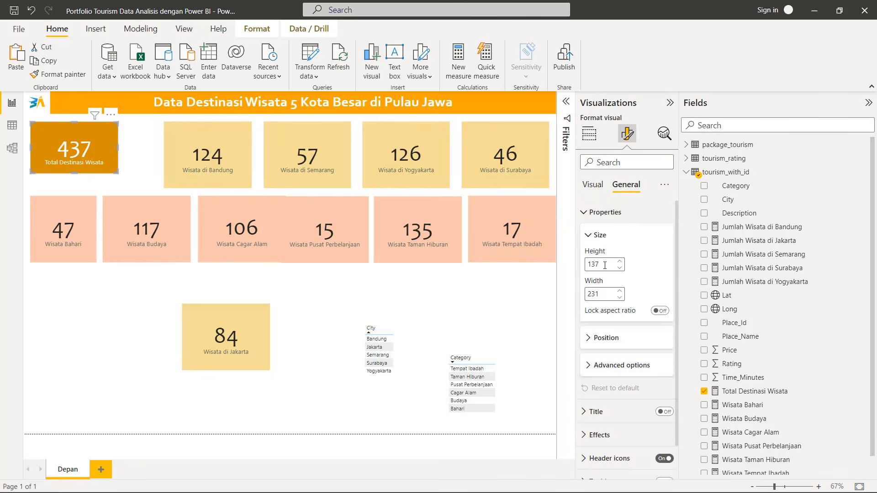
pyautogui.doubleClick(602, 295)
pyautogui.write('200')
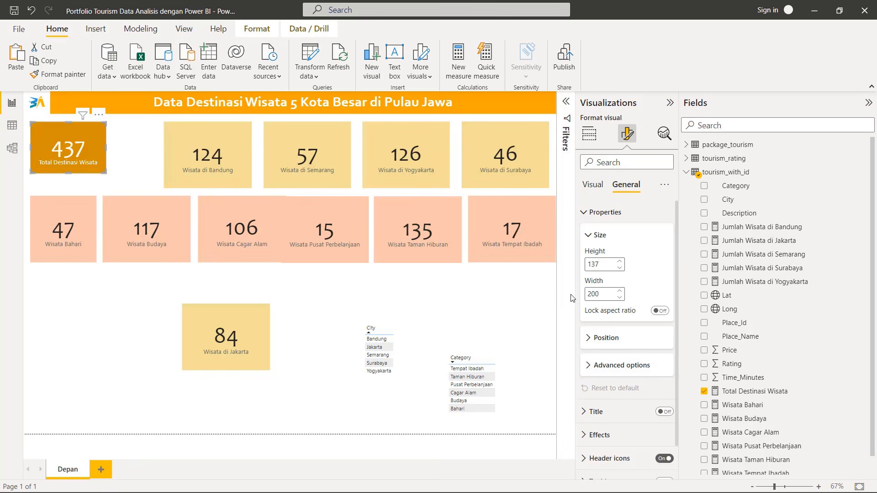
pyautogui.doubleClick(603, 267)
pyautogui.write('120')
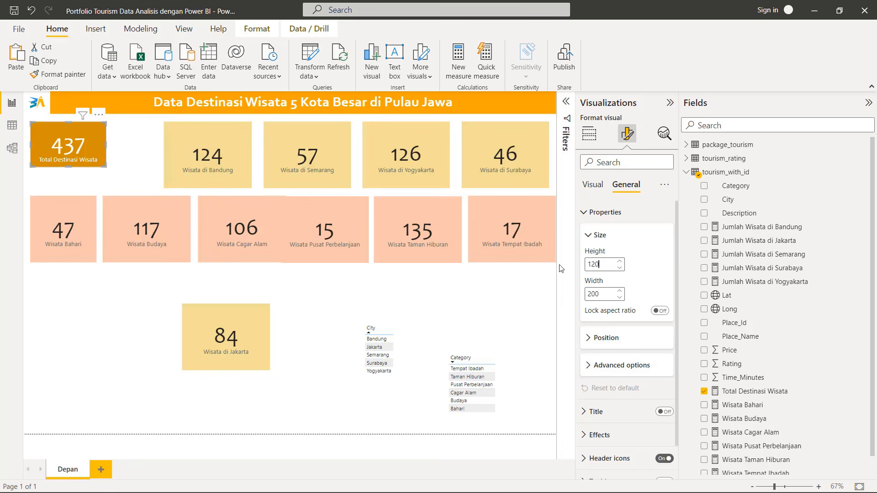
# Move the Wisata di Jakarta card up into the top row beside the 437 card
pyautogui.click(445, 300)
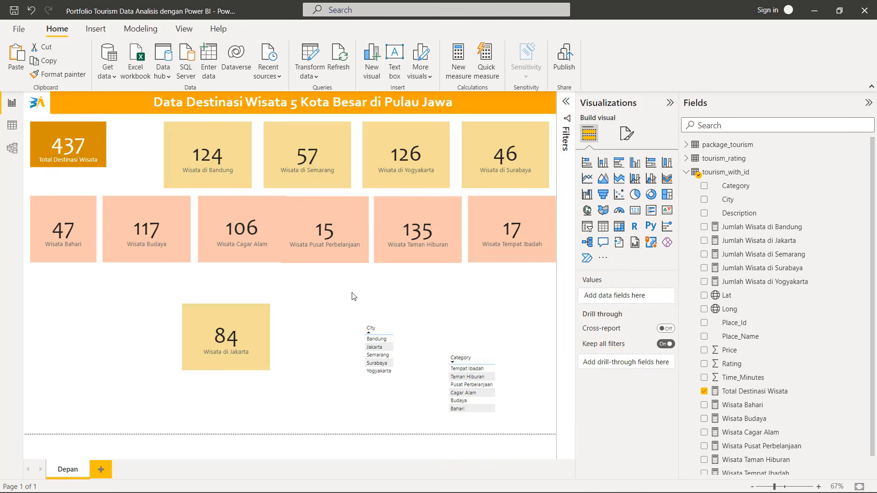
pyautogui.click(256, 333)
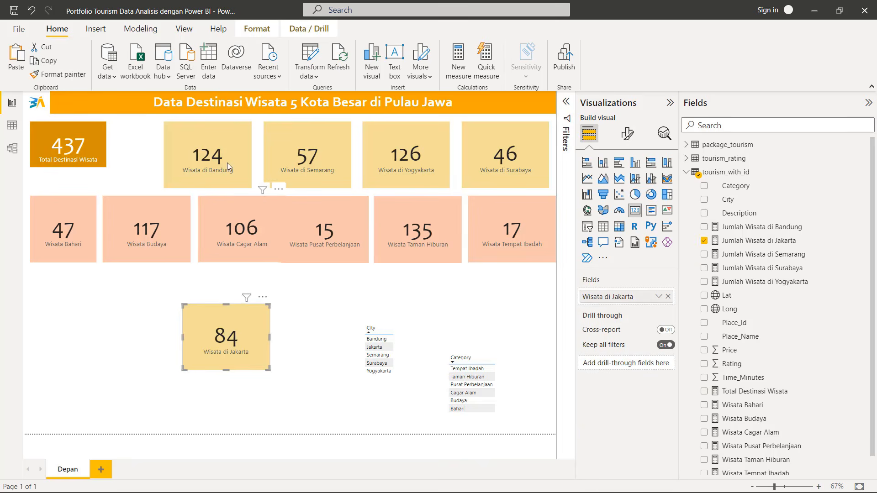
pyautogui.moveTo(249, 327); pyautogui.dragTo(175, 145)
# Resize the Jakarta, Bandung, Semarang, Yogyakarta and Surabaya cards to 120 high by 200 wide
pyautogui.keyDown('ctrl'); pyautogui.click(228, 143); pyautogui.keyUp('ctrl')
pyautogui.keyDown('ctrl'); pyautogui.click(338, 139); pyautogui.keyUp('ctrl')
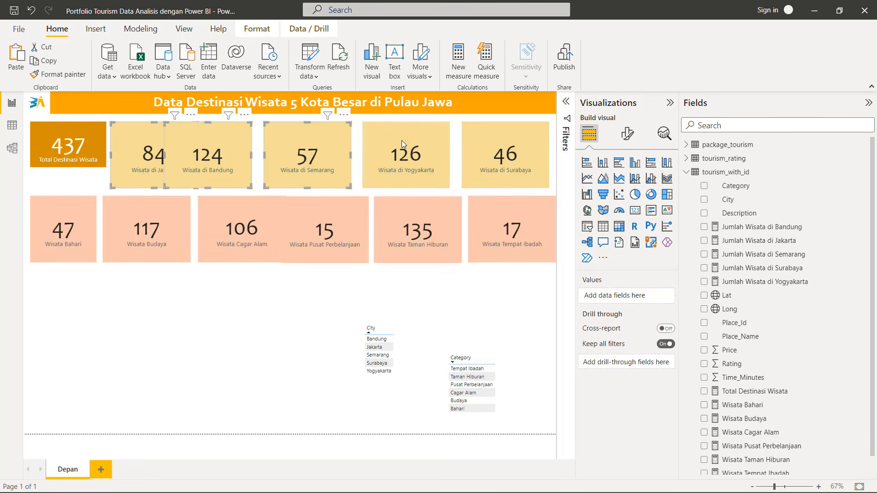
pyautogui.keyDown('ctrl'); pyautogui.click(403, 141); pyautogui.keyUp('ctrl')
pyautogui.keyDown('ctrl'); pyautogui.click(495, 143); pyautogui.keyUp('ctrl')
pyautogui.click(628, 134)
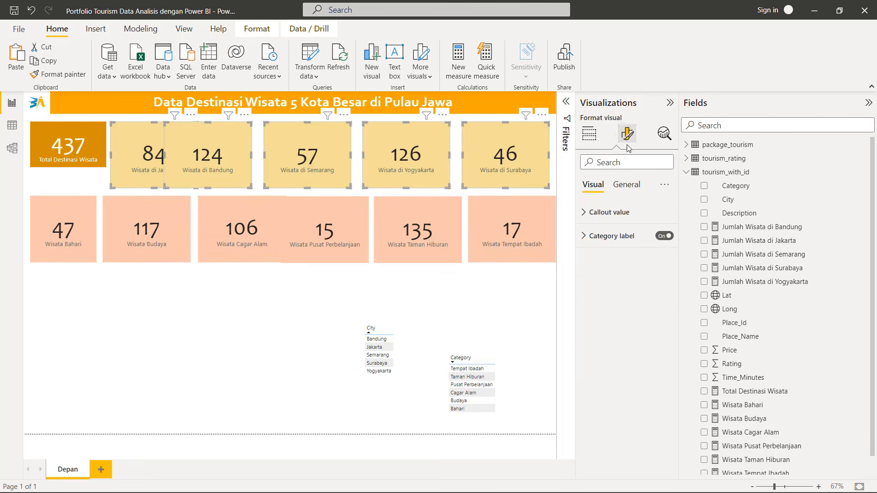
pyautogui.click(626, 185)
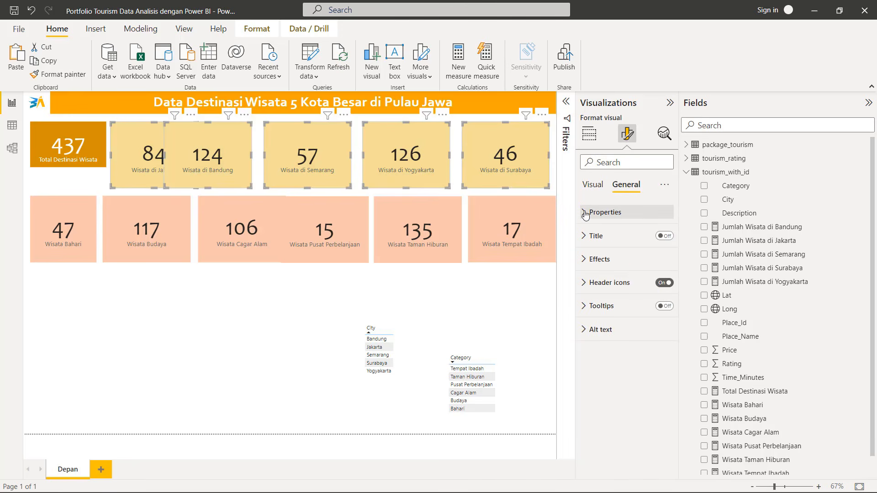
pyautogui.click(594, 212)
pyautogui.doubleClick(607, 263)
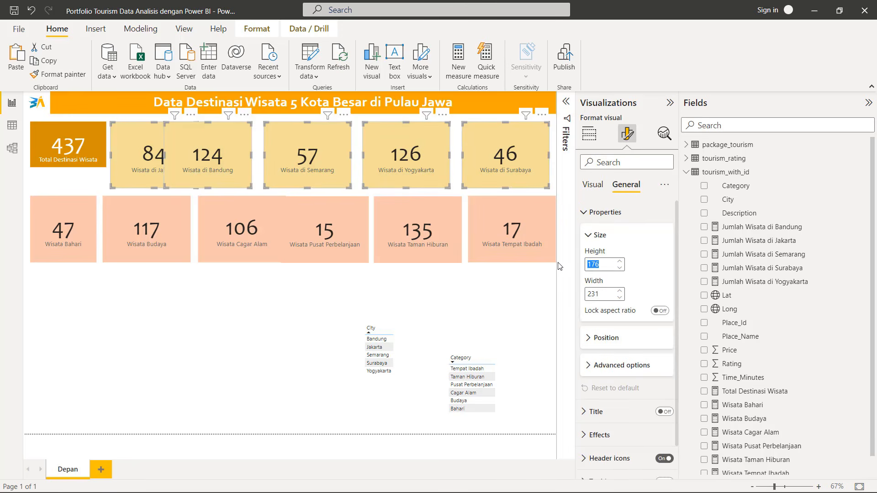
pyautogui.write('200')
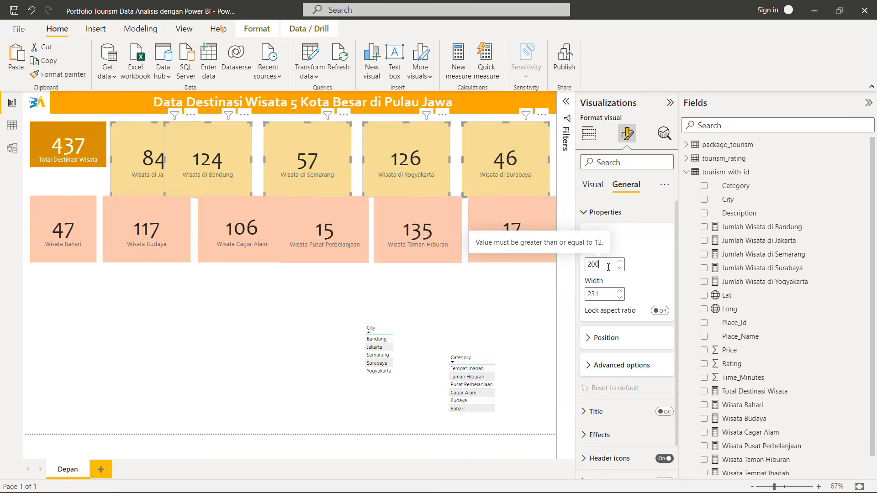
pyautogui.press('Return')
pyautogui.write('120')
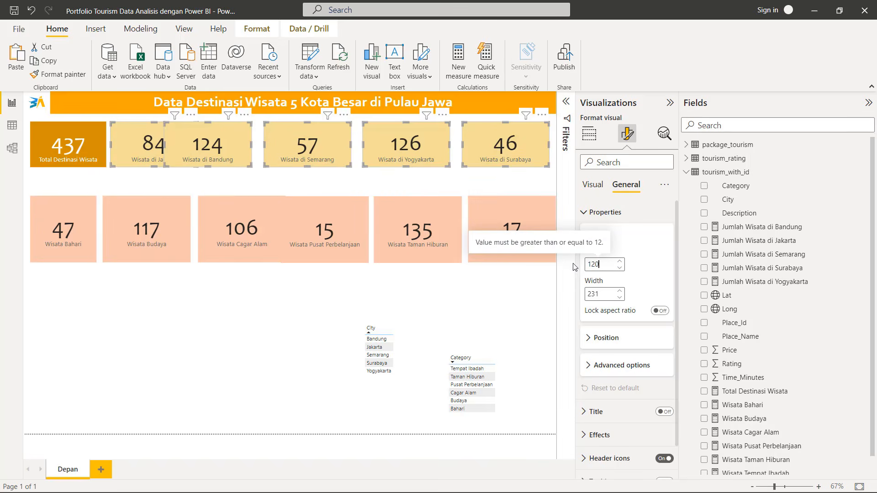
pyautogui.doubleClick(602, 293)
pyautogui.write('200')
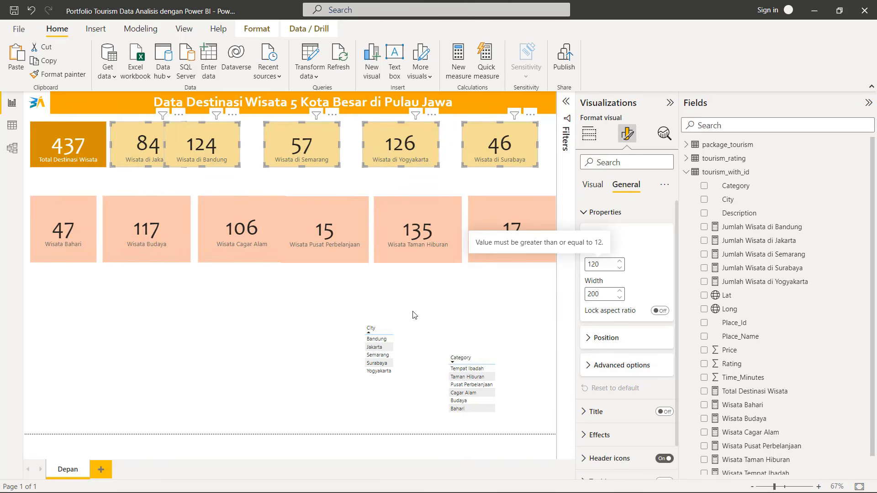
pyautogui.click(346, 334)
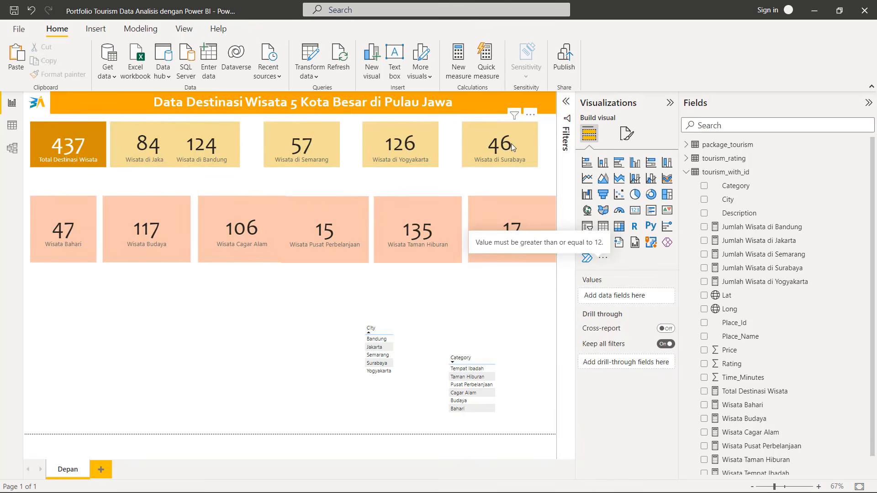
# Align the total card and five city cards along their tops and distribute them horizontally
pyautogui.moveTo(514, 135)
pyautogui.mouseDown()
pyautogui.moveTo(532, 140)
pyautogui.moveTo(525, 147)
pyautogui.mouseUp()
pyautogui.keyDown('ctrl'); pyautogui.click(431, 142); pyautogui.keyUp('ctrl')
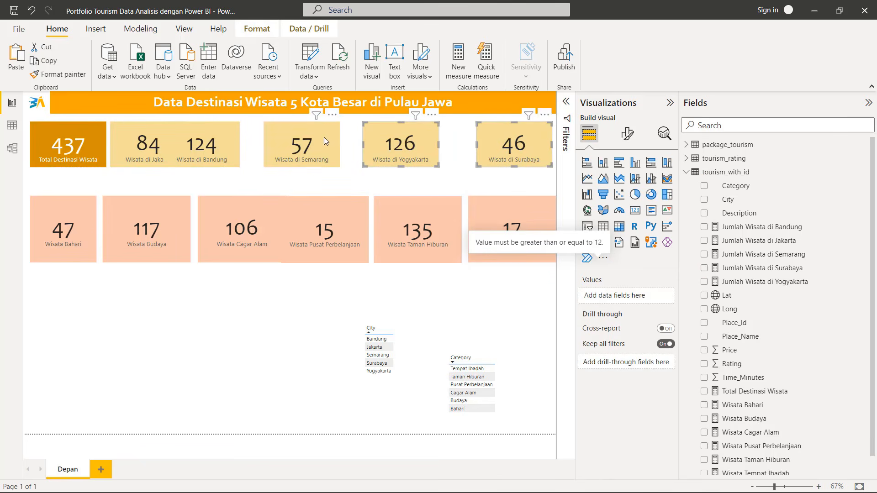
pyautogui.keyDown('ctrl'); pyautogui.click(325, 137); pyautogui.keyUp('ctrl')
pyautogui.keyDown('ctrl'); pyautogui.click(218, 137); pyautogui.keyUp('ctrl')
pyautogui.keyDown('ctrl'); pyautogui.click(147, 138); pyautogui.keyUp('ctrl')
pyautogui.keyDown('ctrl'); pyautogui.click(89, 137); pyautogui.keyUp('ctrl')
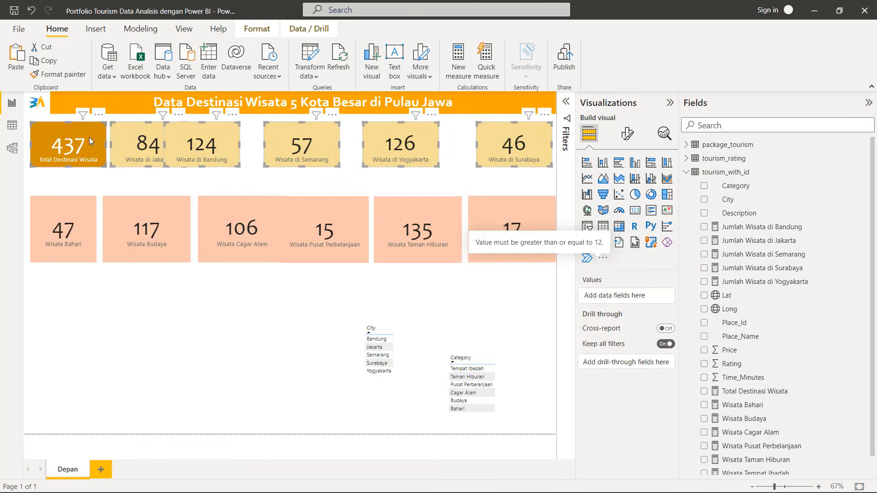
pyautogui.click(266, 33)
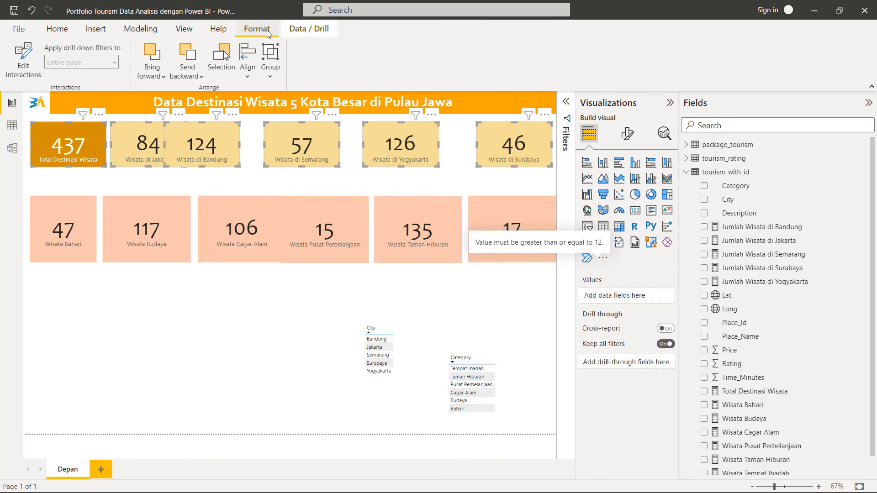
pyautogui.click(249, 79)
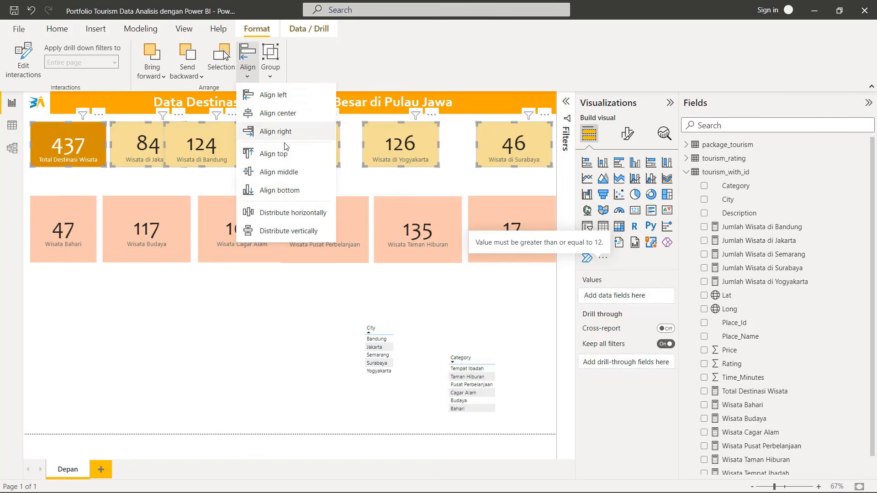
pyautogui.click(283, 153)
pyautogui.click(251, 74)
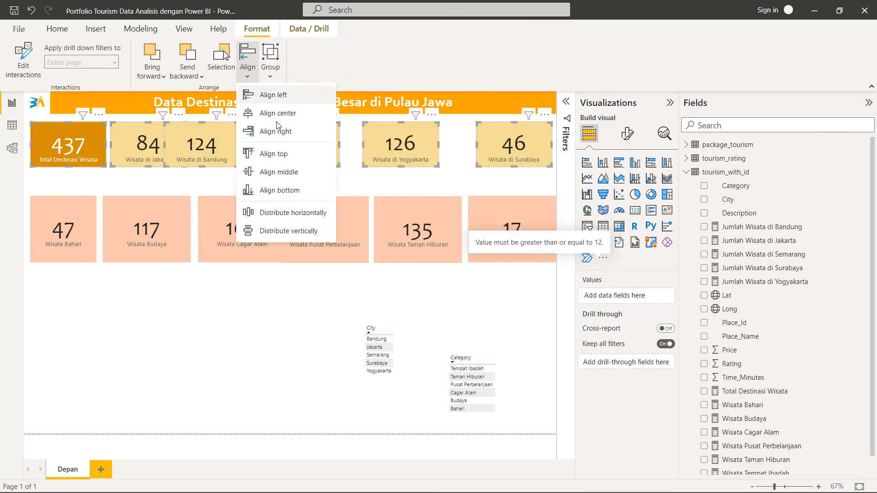
pyautogui.click(281, 212)
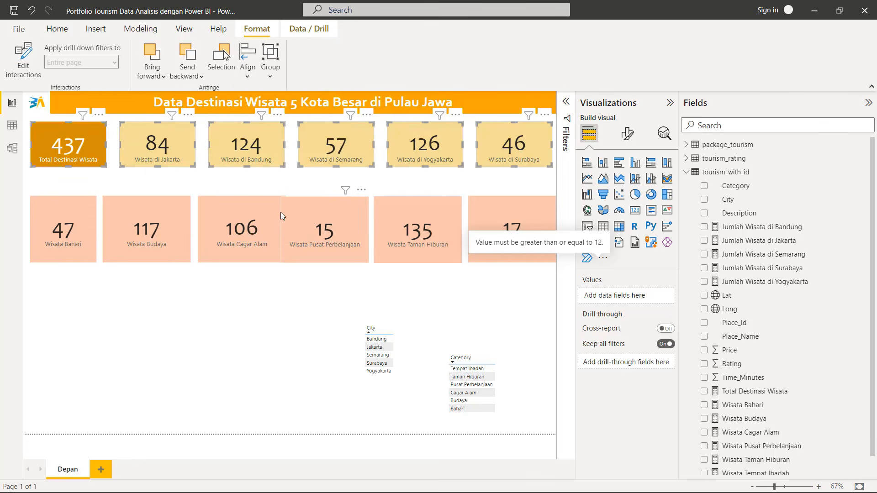
pyautogui.click(275, 361)
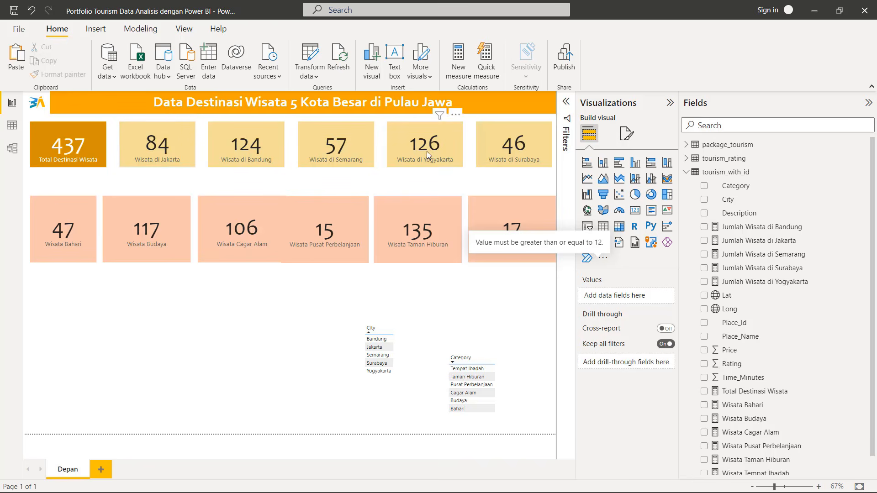
# Widen the 437 Total Destinasi Wisata card slightly to the right
pyautogui.click(99, 141)
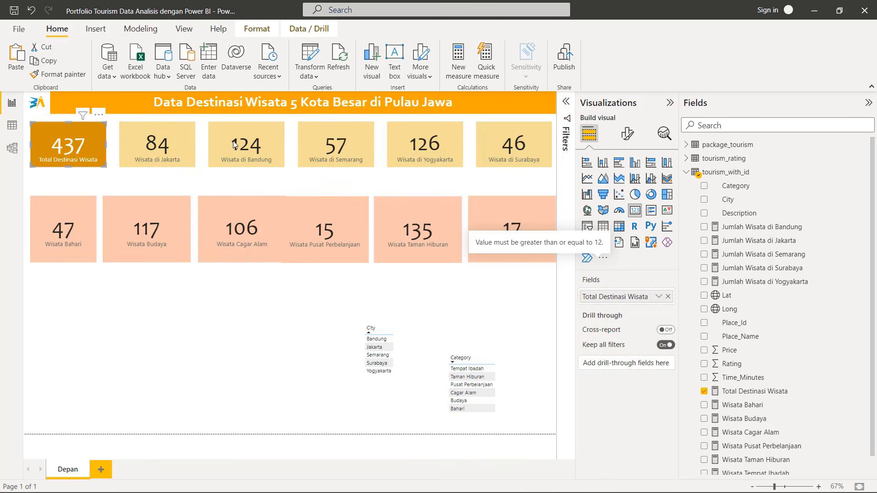
pyautogui.moveTo(106, 146); pyautogui.dragTo(118, 150)
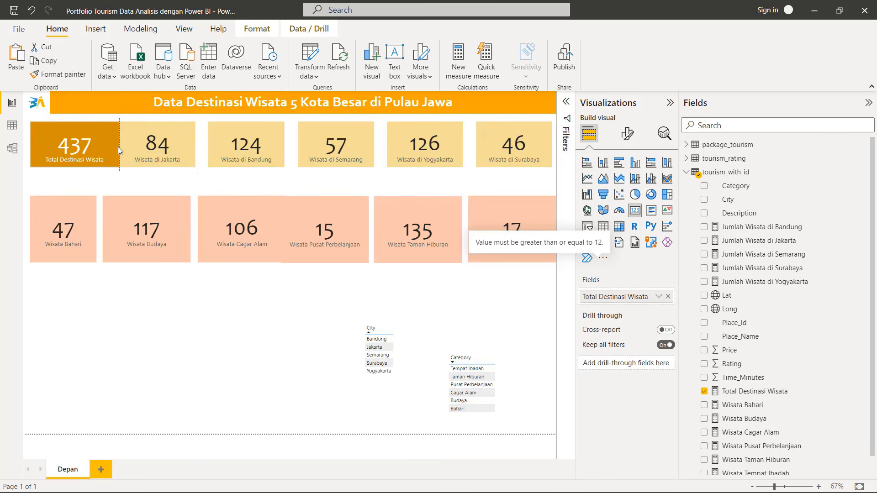
pyautogui.click(180, 139)
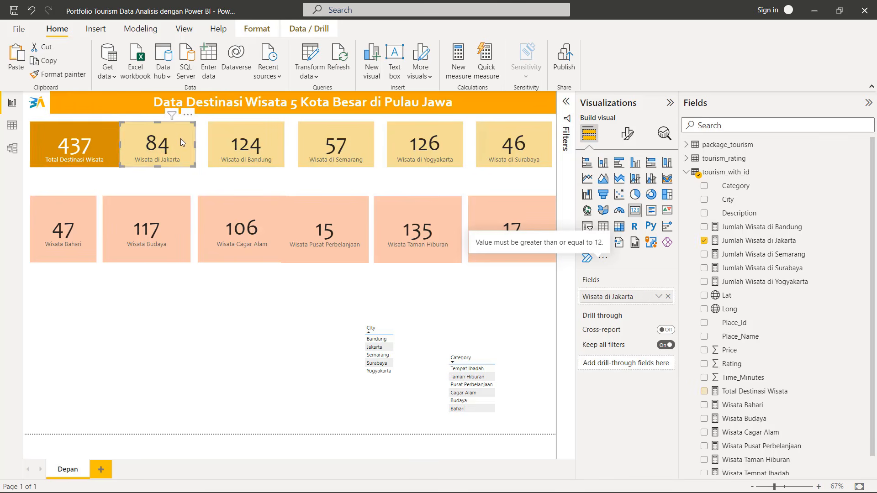
# Redistribute the six top-row cards horizontally so the gaps are equal again
pyautogui.click(91, 139)
pyautogui.keyDown('ctrl'); pyautogui.click(179, 133); pyautogui.keyUp('ctrl')
pyautogui.keyDown('ctrl'); pyautogui.click(251, 133); pyautogui.keyUp('ctrl')
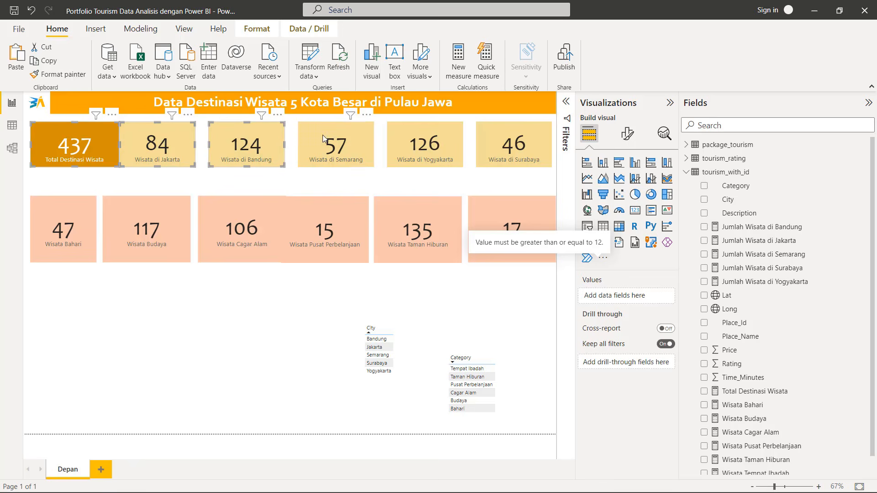
pyautogui.keyDown('ctrl'); pyautogui.click(325, 139); pyautogui.keyUp('ctrl')
pyautogui.keyDown('ctrl'); pyautogui.click(409, 138); pyautogui.keyUp('ctrl')
pyautogui.keyDown('ctrl'); pyautogui.click(492, 139); pyautogui.keyUp('ctrl')
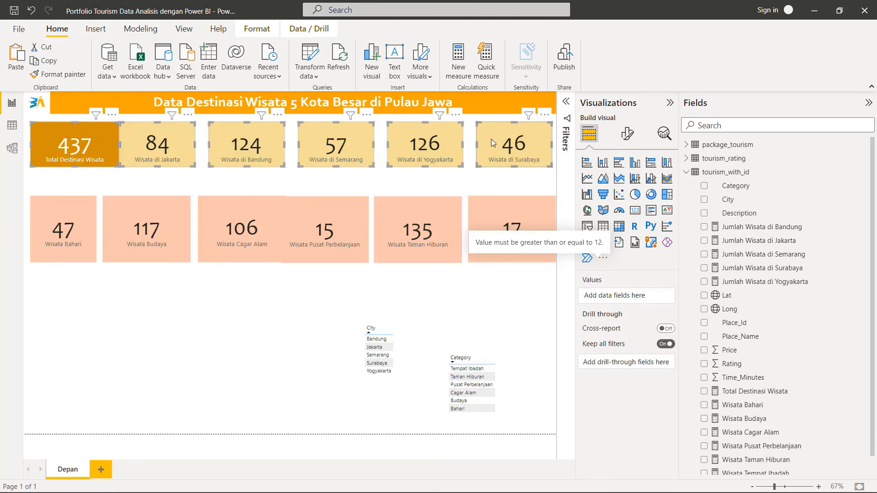
pyautogui.click(266, 31)
pyautogui.click(247, 78)
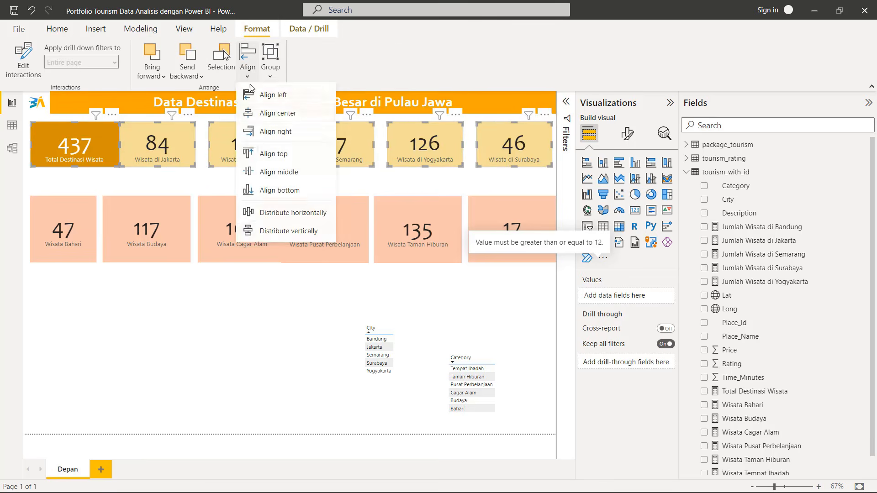
pyautogui.click(272, 210)
pyautogui.click(255, 332)
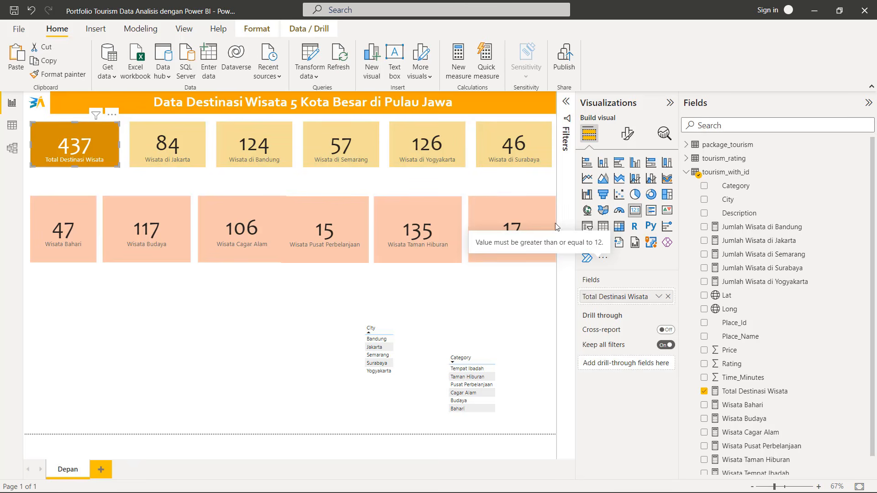
pyautogui.click(627, 133)
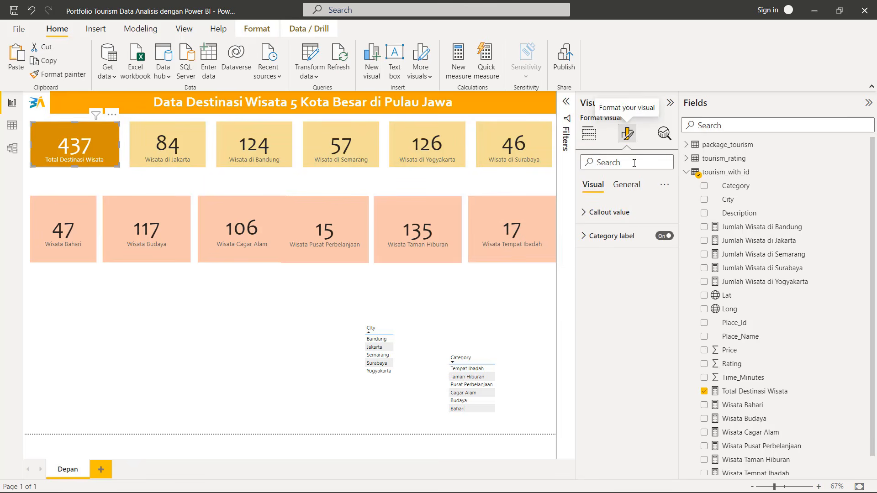
pyautogui.click(628, 184)
pyautogui.click(612, 213)
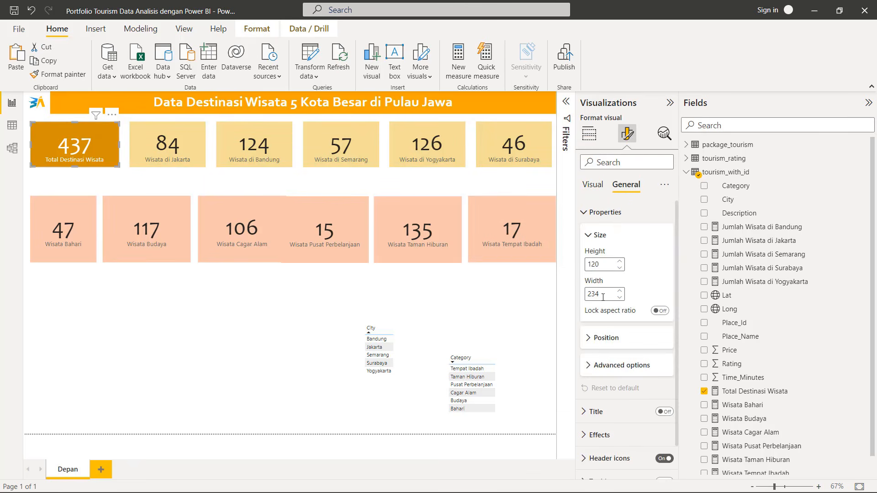
pyautogui.moveTo(608, 295); pyautogui.dragTo(556, 286)
pyautogui.write('240')
pyautogui.click(278, 377)
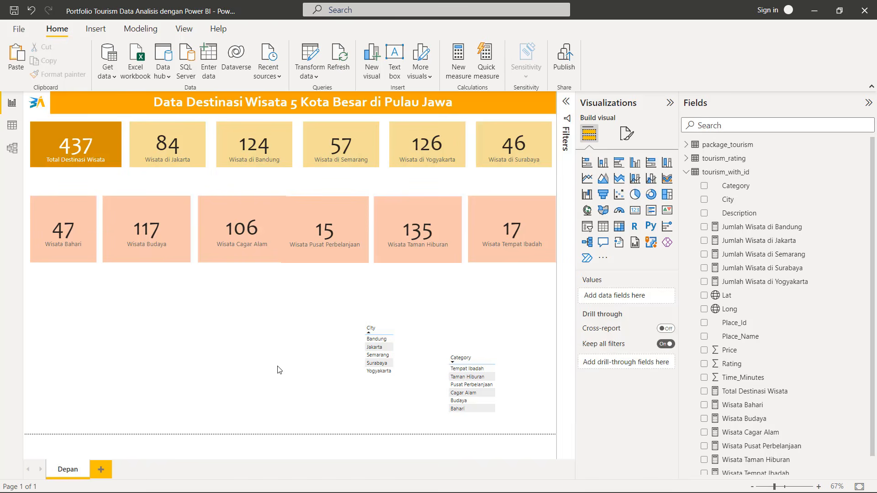
pyautogui.click(68, 206)
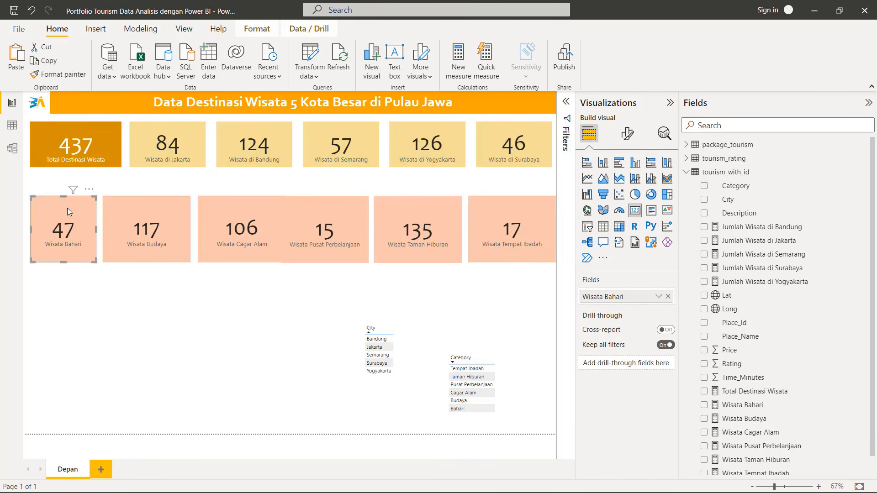
pyautogui.click(101, 150)
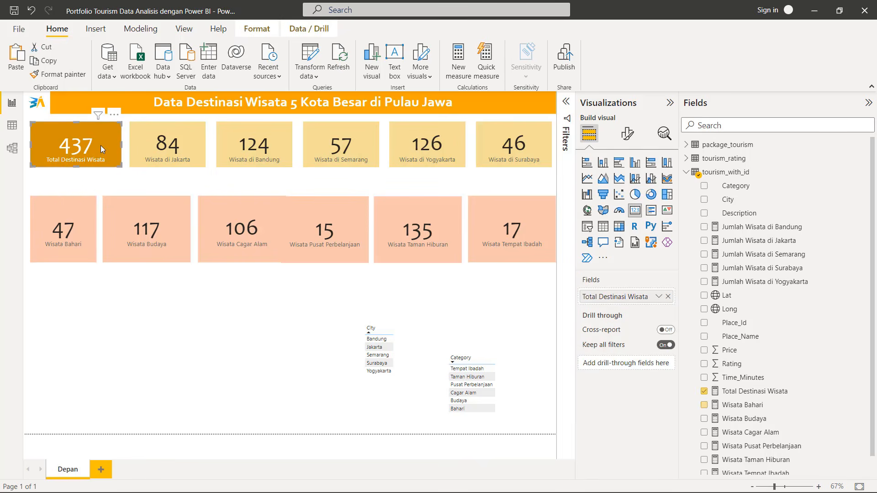
pyautogui.click(628, 144)
pyautogui.click(626, 184)
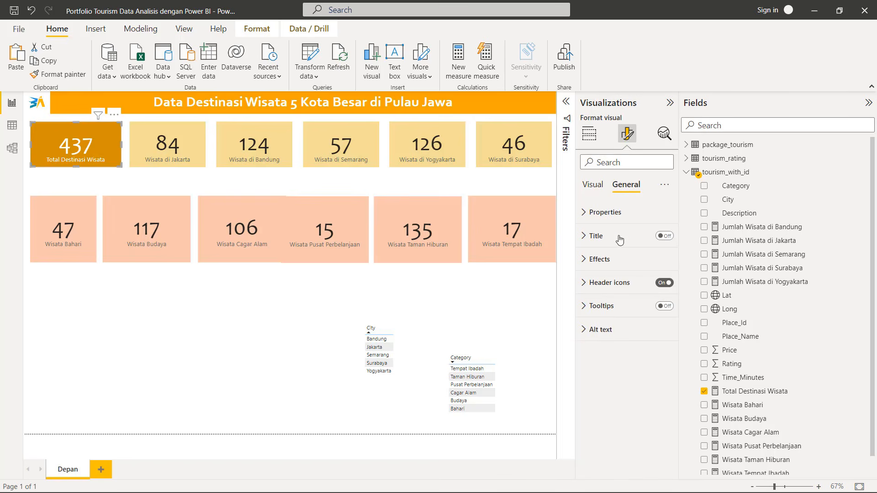
pyautogui.click(609, 213)
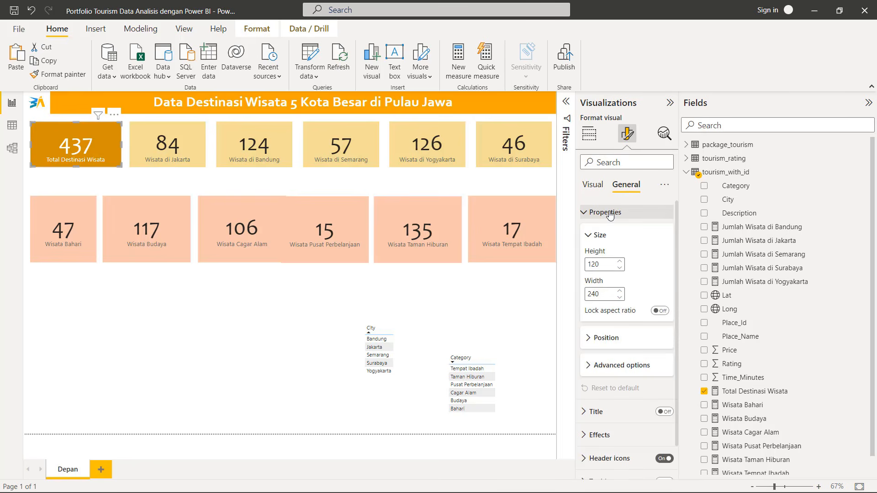
pyautogui.click(227, 333)
pyautogui.click(80, 217)
pyautogui.click(106, 138)
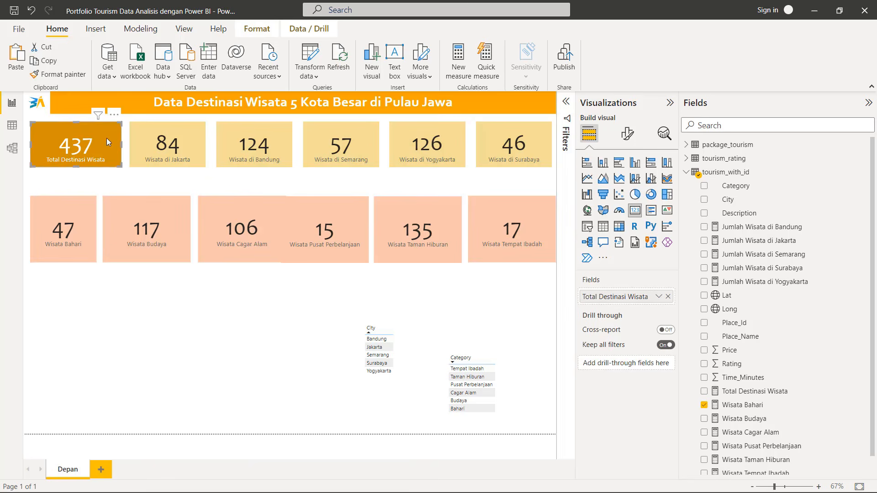
pyautogui.click(627, 133)
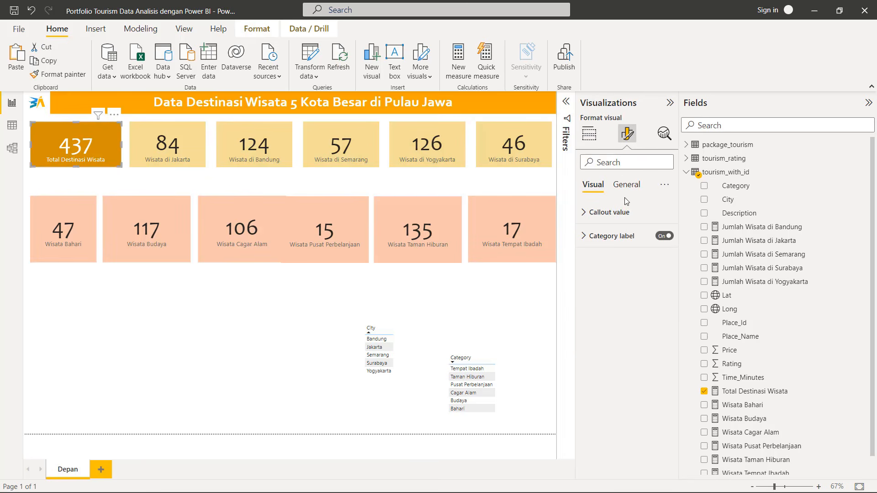
pyautogui.click(629, 185)
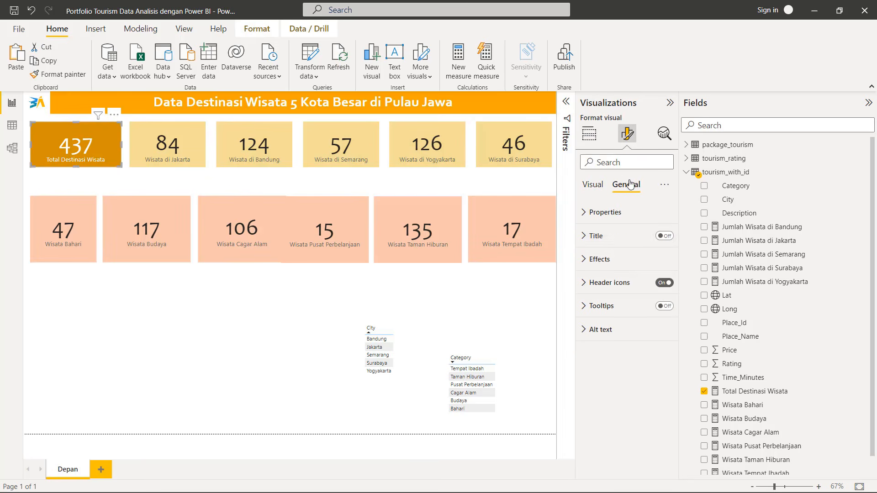
pyautogui.click(634, 219)
pyautogui.click(74, 220)
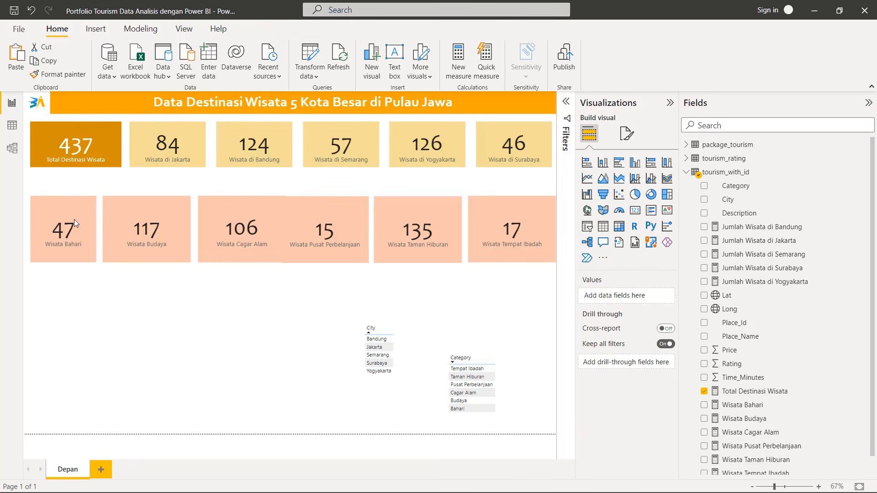
# Resize the six category cards to height 120 and width 240
pyautogui.keyDown('ctrl'); pyautogui.click(150, 222); pyautogui.keyUp('ctrl')
pyautogui.keyDown('ctrl'); pyautogui.click(251, 223); pyautogui.keyUp('ctrl')
pyautogui.keyDown('ctrl'); pyautogui.click(319, 222); pyautogui.keyUp('ctrl')
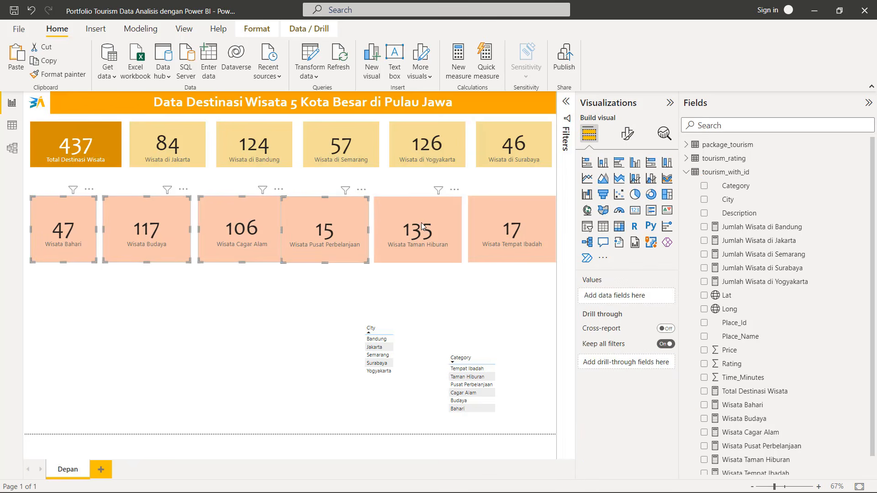
pyautogui.keyDown('ctrl'); pyautogui.click(421, 223); pyautogui.keyUp('ctrl')
pyautogui.keyDown('ctrl'); pyautogui.click(489, 223); pyautogui.keyUp('ctrl')
pyautogui.click(628, 133)
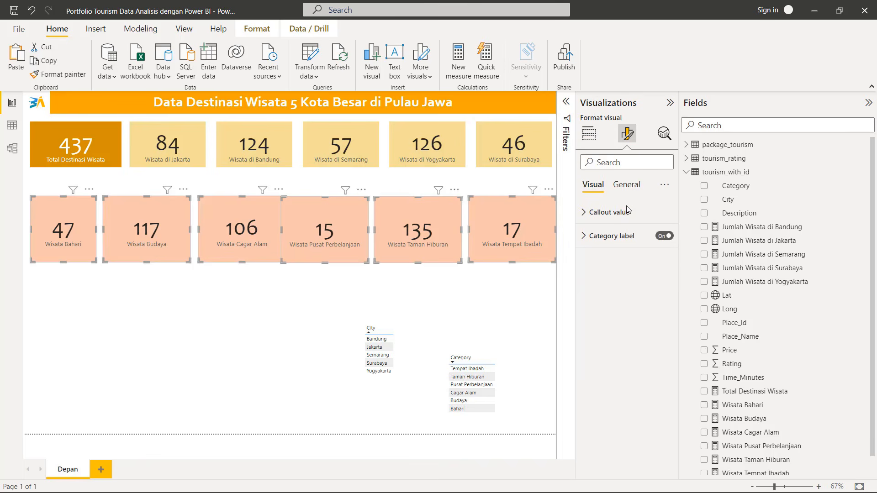
pyautogui.click(632, 194)
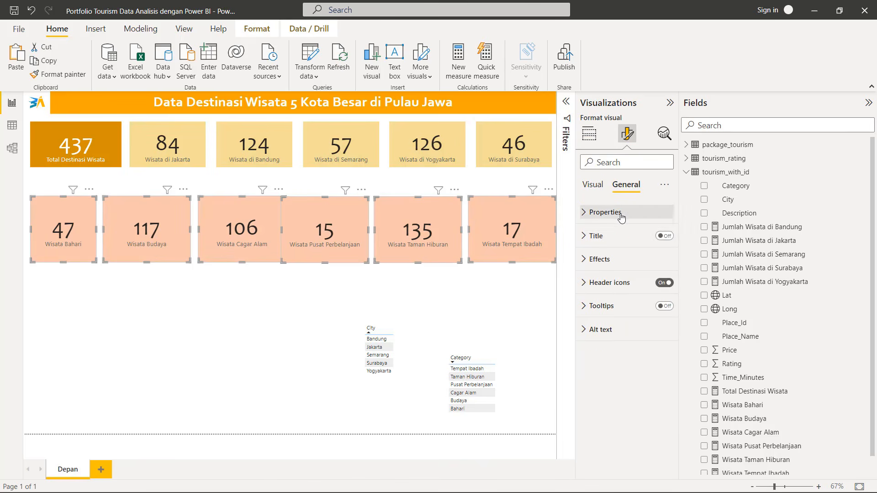
pyautogui.click(620, 213)
pyautogui.doubleClick(602, 264)
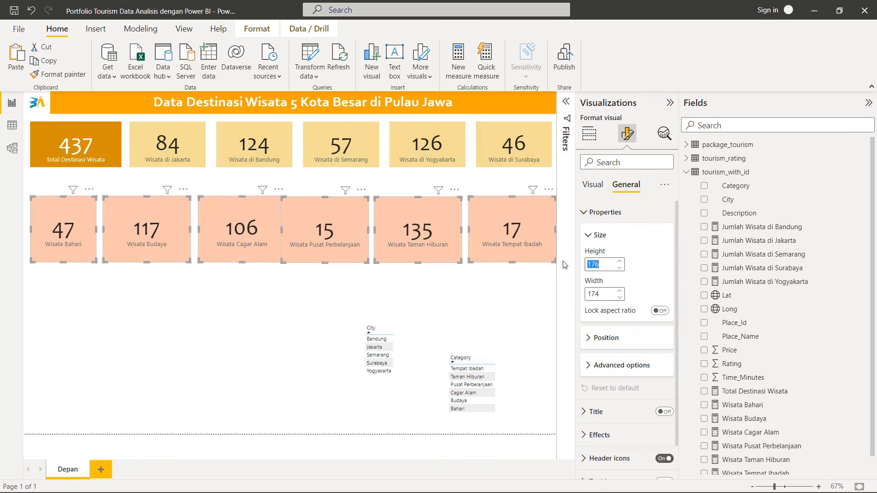
pyautogui.write('120')
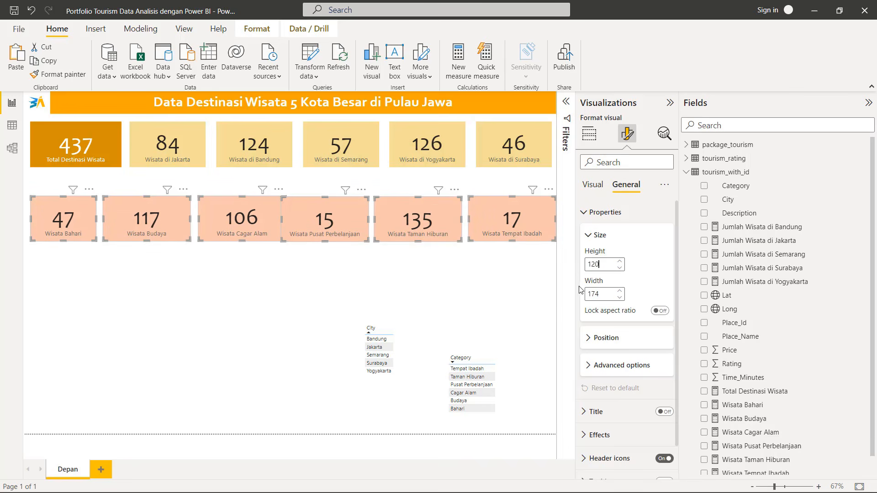
pyautogui.press('Tab')
pyautogui.write('240')
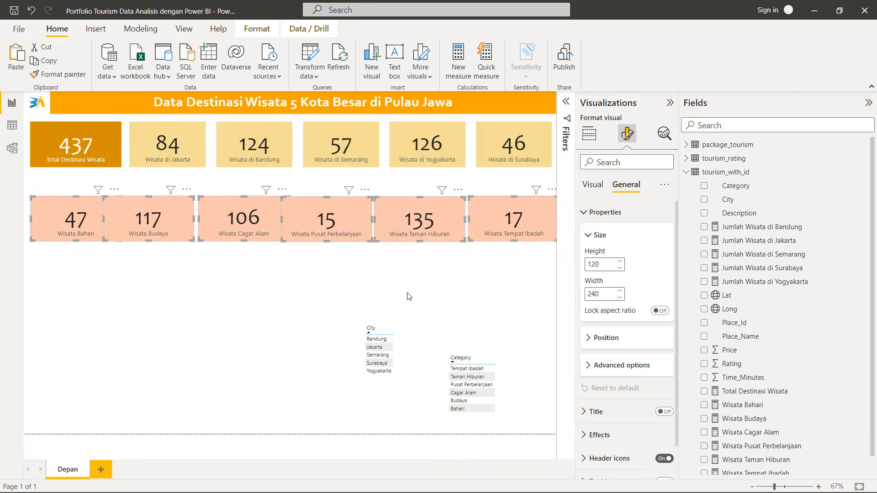
pyautogui.click(134, 249)
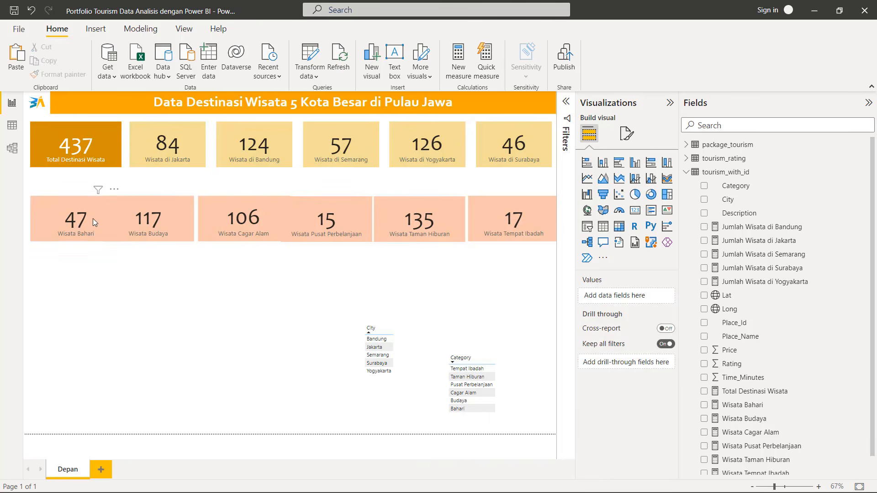
# Stack Bahari, Budaya, Cagar Alam, Pusat Perbelanjaan and Taman Hiburan cards under the 437 card
pyautogui.click(53, 217)
pyautogui.moveTo(53, 218); pyautogui.dragTo(55, 193)
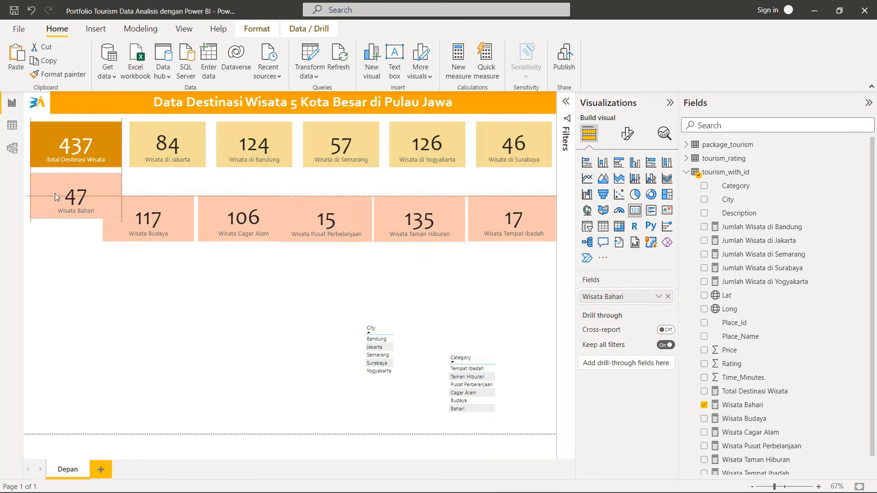
pyautogui.moveTo(163, 210); pyautogui.dragTo(99, 238)
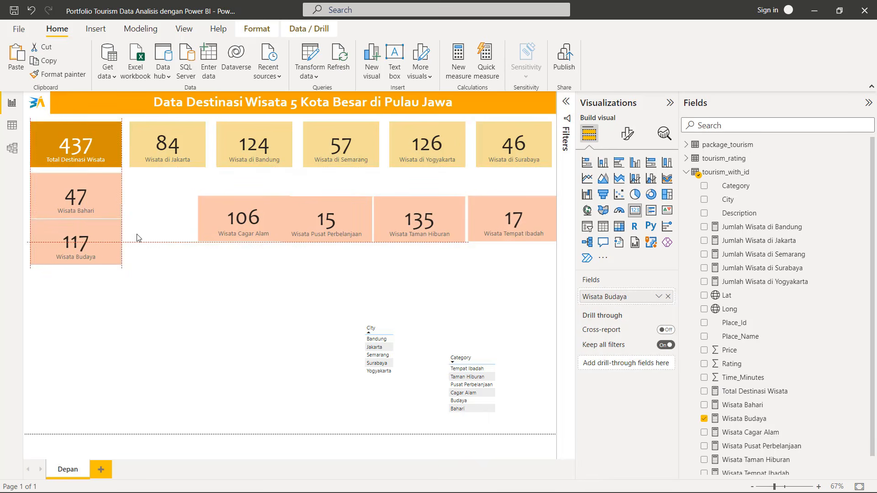
pyautogui.moveTo(269, 233); pyautogui.dragTo(103, 303)
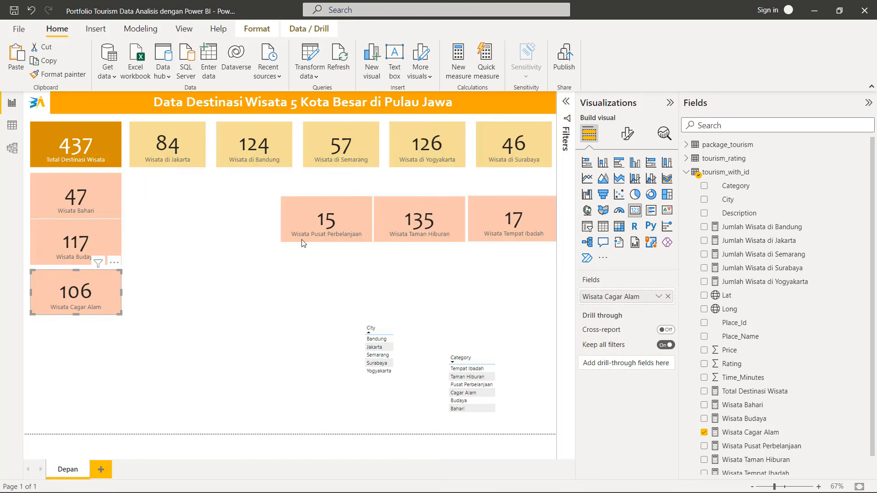
pyautogui.moveTo(324, 233); pyautogui.dragTo(109, 341)
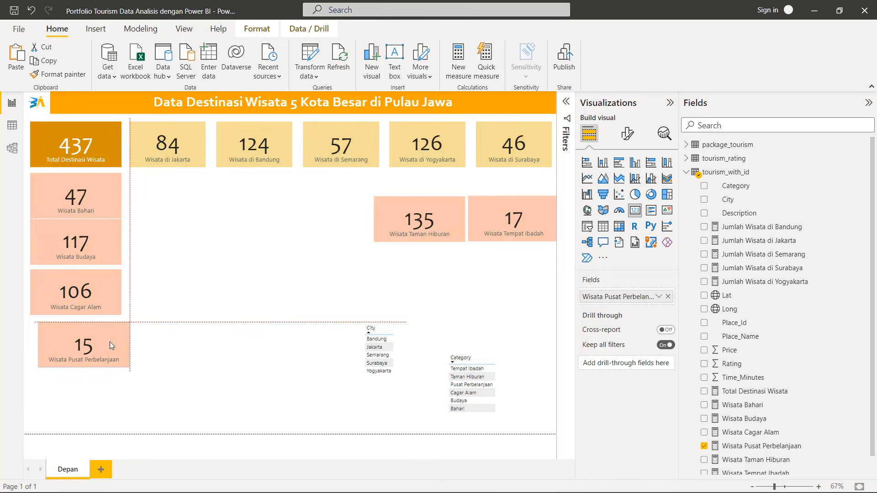
pyautogui.moveTo(393, 235); pyautogui.dragTo(79, 400)
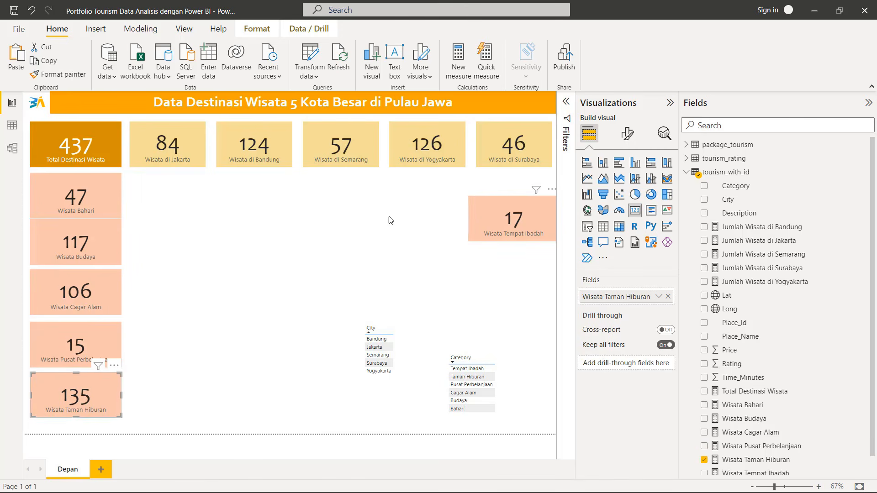
pyautogui.click(269, 221)
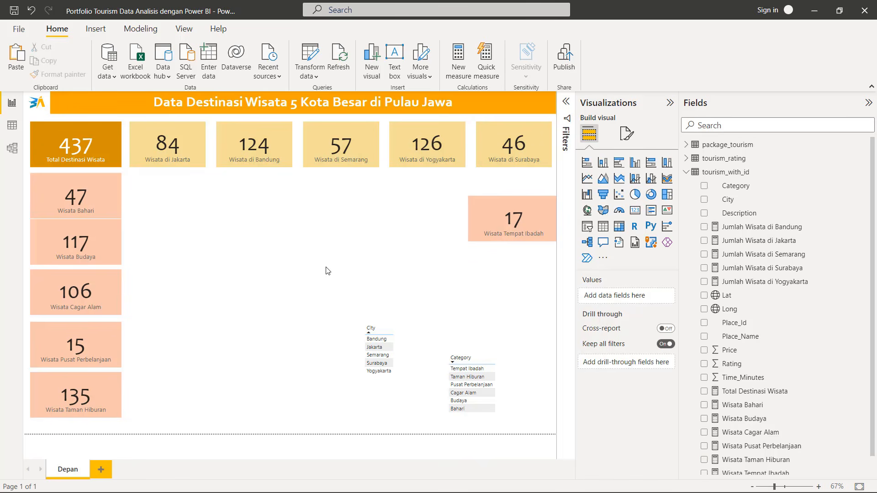
# Change the page canvas height from 900 to 1000 px in the page format settings
pyautogui.click(627, 134)
pyautogui.click(614, 211)
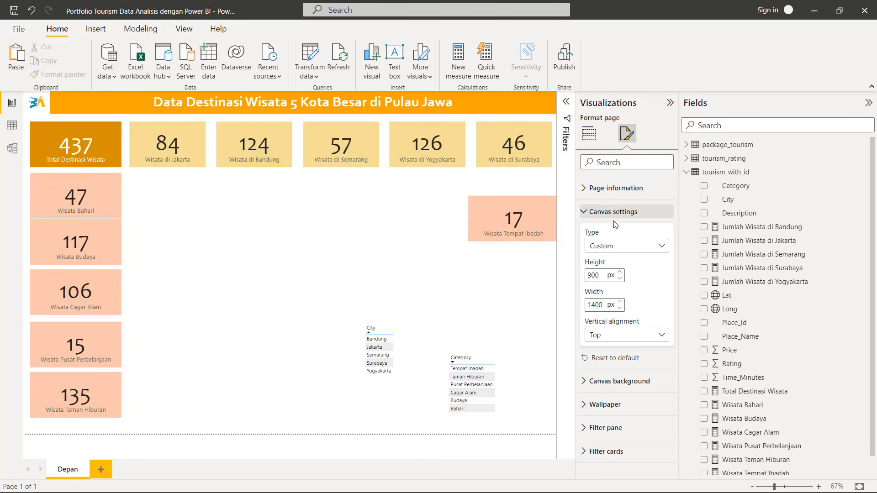
pyautogui.click(601, 274)
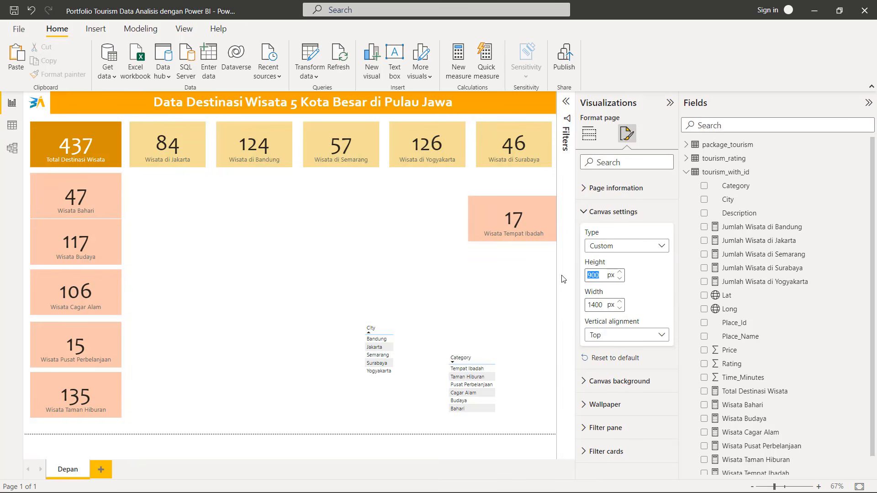
pyautogui.write('1200')
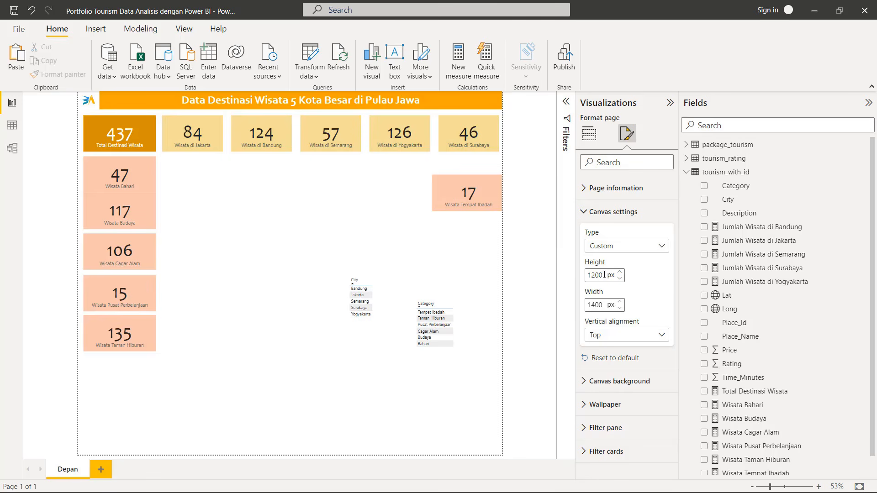
pyautogui.press('Return')
pyautogui.write('100')
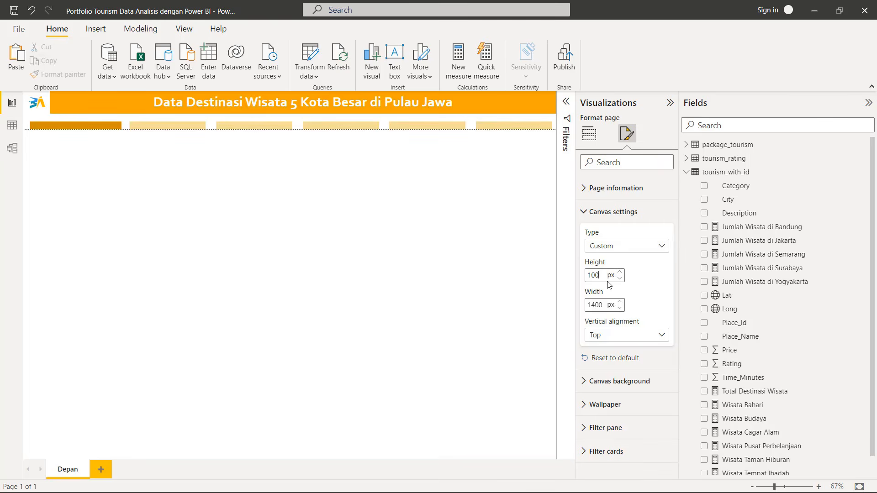
pyautogui.write('0')
pyautogui.click(413, 282)
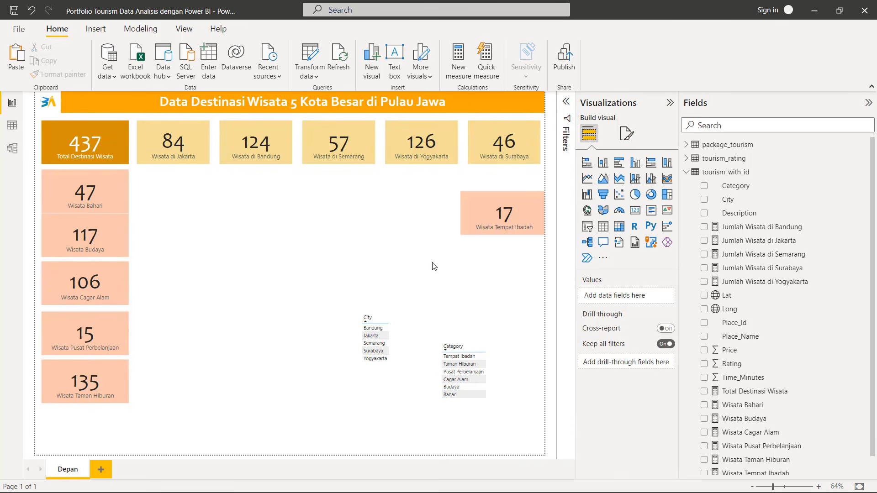
# Place the Tempat Ibadah card below Taman Hiburan and left-align the column with the 437 card
pyautogui.click(510, 208)
pyautogui.moveTo(536, 213); pyautogui.dragTo(113, 426)
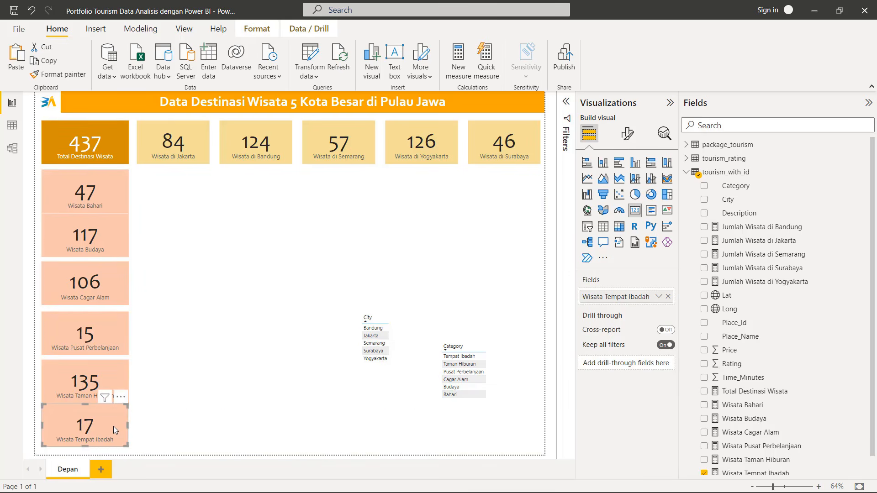
pyautogui.keyDown('ctrl'); pyautogui.click(125, 372); pyautogui.keyUp('ctrl')
pyautogui.keyDown('ctrl'); pyautogui.click(118, 336); pyautogui.keyUp('ctrl')
pyautogui.keyDown('ctrl'); pyautogui.click(116, 274); pyautogui.keyUp('ctrl')
pyautogui.keyDown('ctrl'); pyautogui.click(115, 233); pyautogui.keyUp('ctrl')
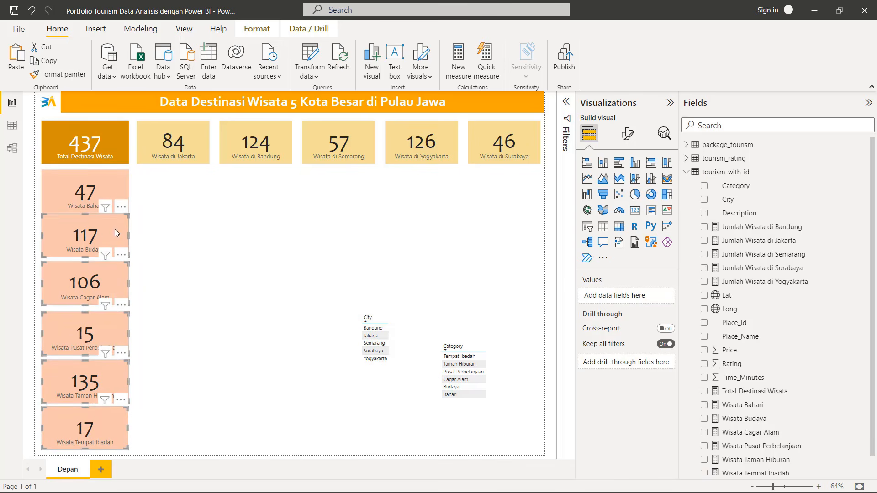
pyautogui.keyDown('ctrl'); pyautogui.click(118, 194); pyautogui.keyUp('ctrl')
pyautogui.keyDown('ctrl'); pyautogui.click(110, 135); pyautogui.keyUp('ctrl')
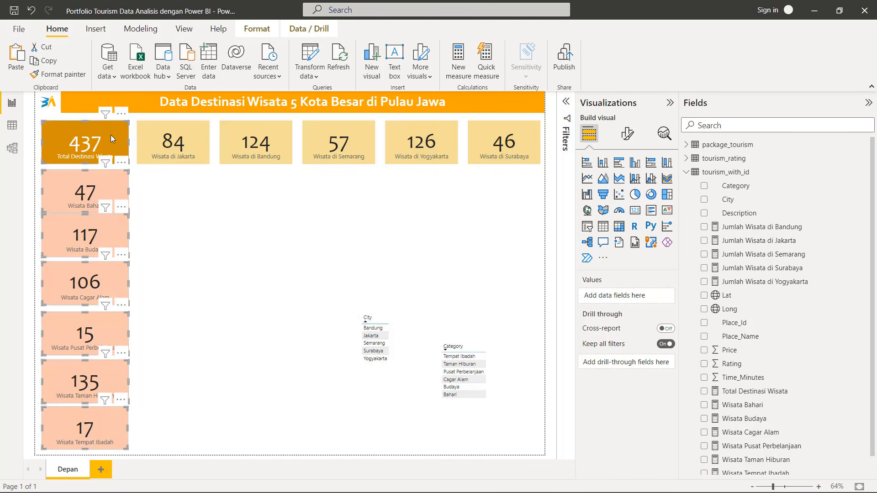
pyautogui.click(258, 29)
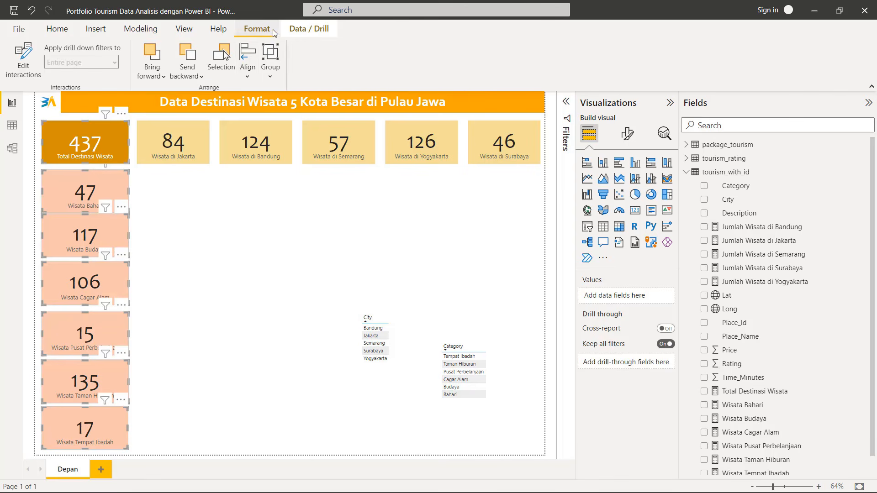
pyautogui.click(247, 77)
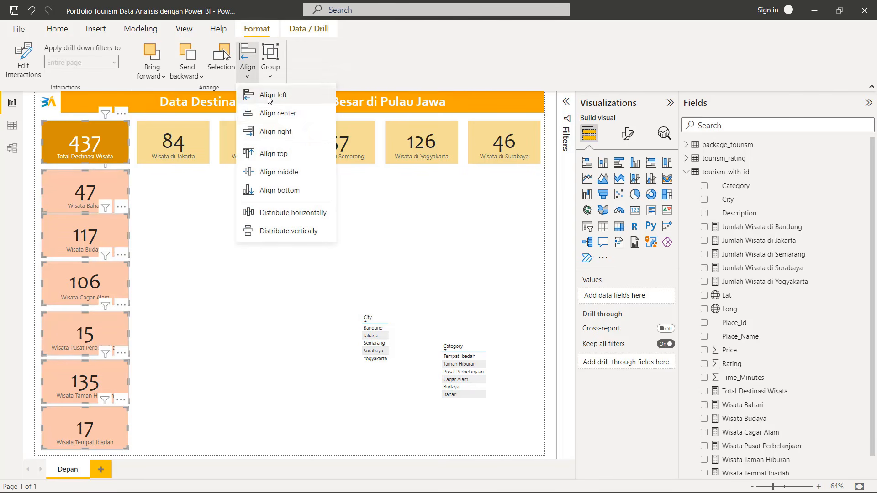
pyautogui.click(269, 96)
# Distribute the left-column cards evenly from top to bottom
pyautogui.click(247, 76)
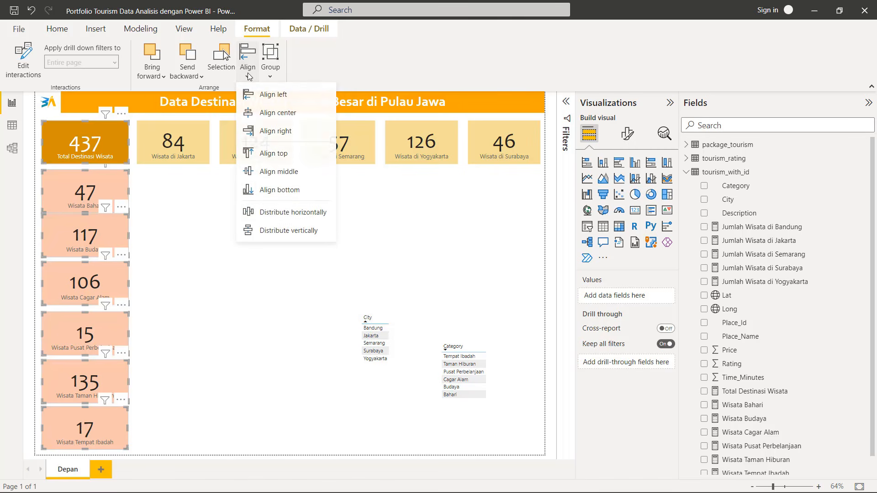
pyautogui.click(281, 231)
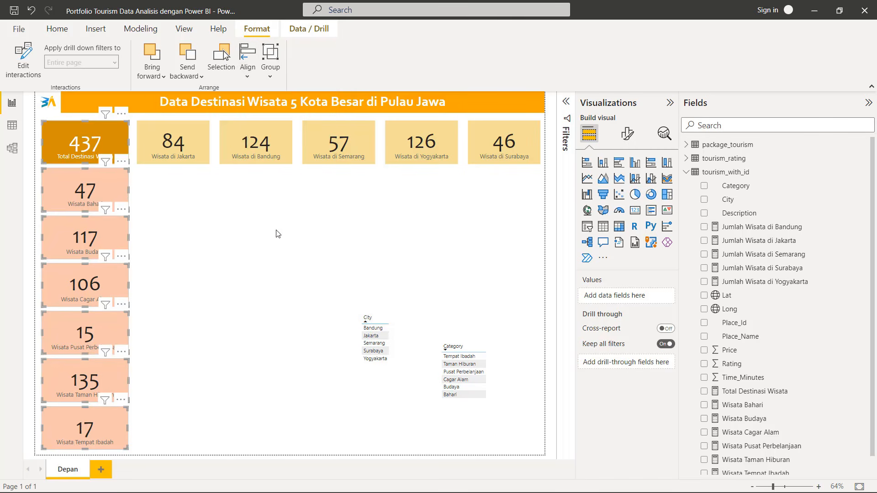
pyautogui.click(262, 247)
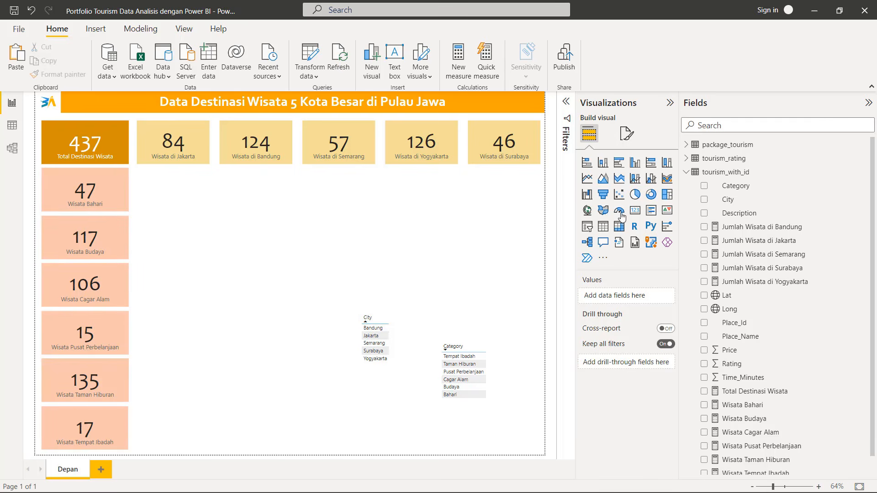
# Add a City slicer under the 84 card and enlarge it to show every city
pyautogui.click(591, 229)
pyautogui.moveTo(182, 232); pyautogui.dragTo(182, 209)
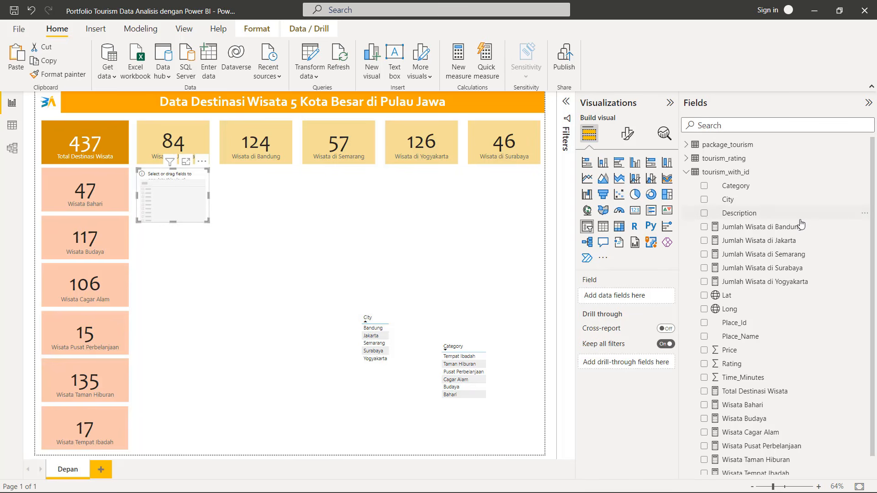
pyautogui.moveTo(754, 201); pyautogui.dragTo(624, 294)
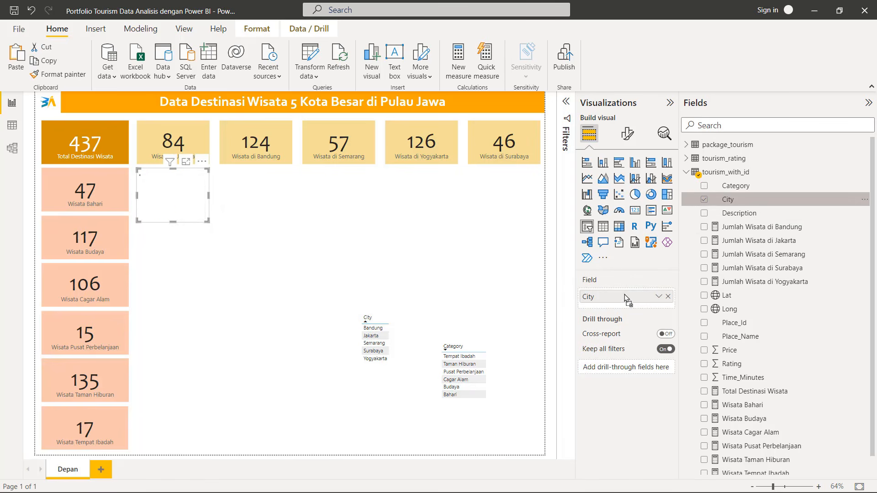
pyautogui.moveTo(207, 221); pyautogui.dragTo(228, 242)
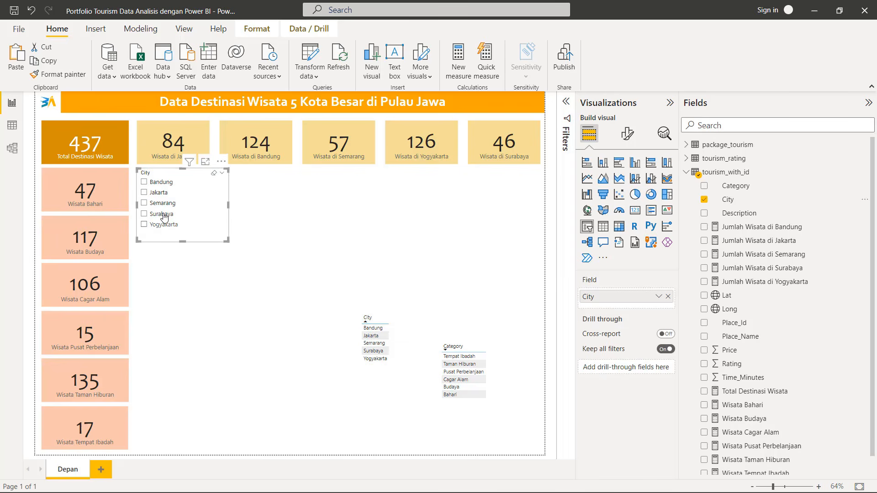
# Filter the report to Jakarta, then Bandung, then Jakarta again, and delete the City slicer
pyautogui.click(146, 193)
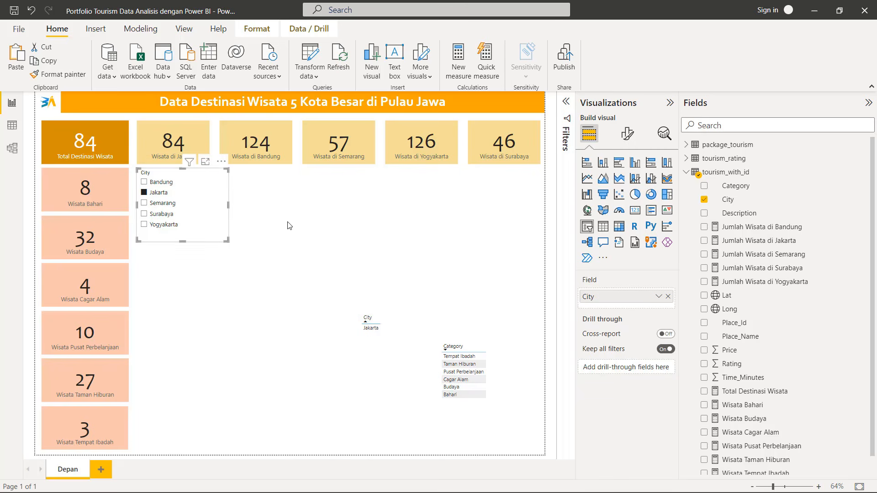
pyautogui.click(299, 213)
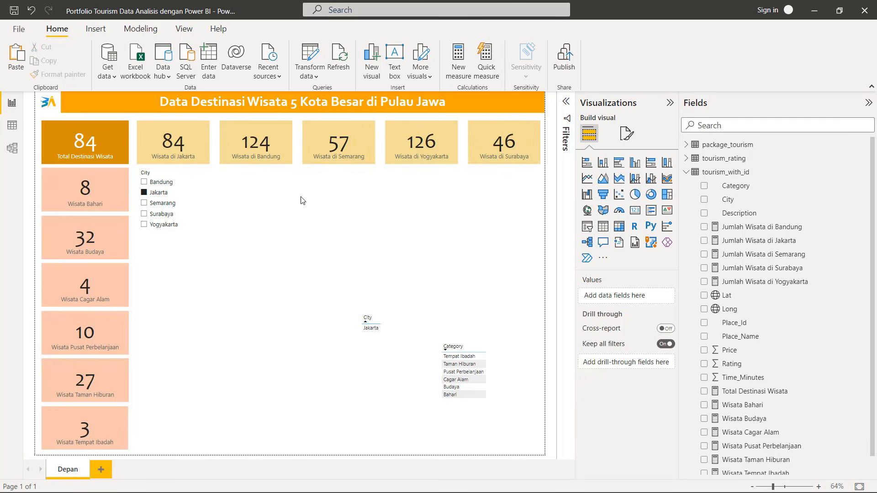
pyautogui.click(184, 183)
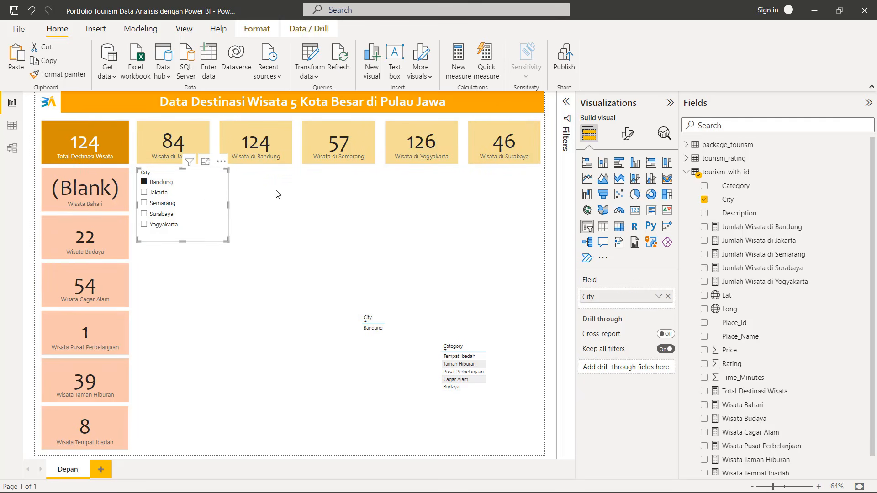
pyautogui.click(302, 185)
pyautogui.click(202, 194)
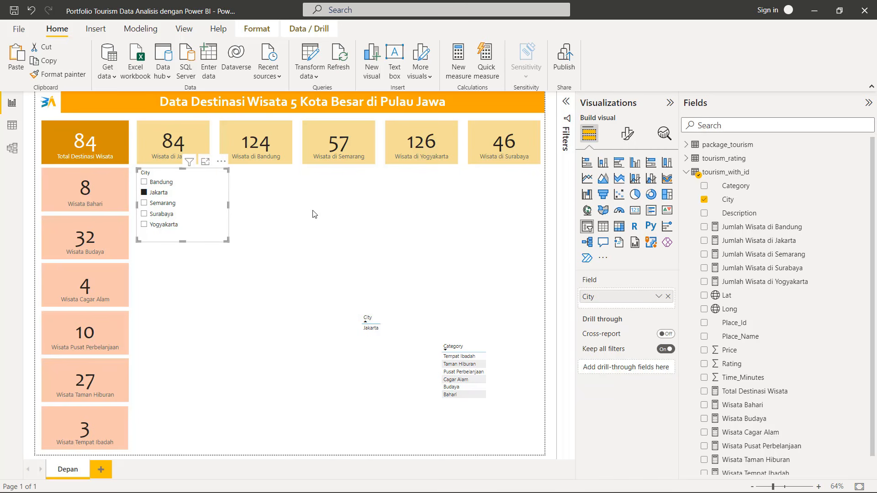
pyautogui.press('Delete')
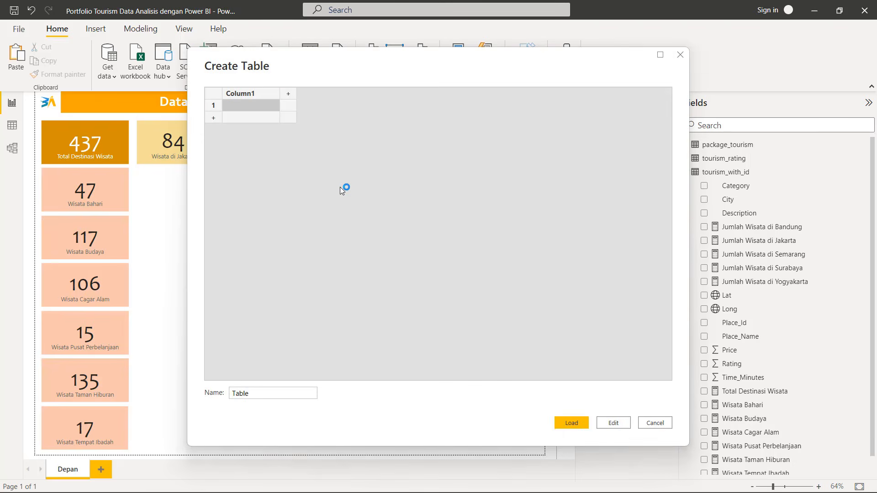
# Name the new table Kota and rename Column1 to Kota
pyautogui.moveTo(258, 395); pyautogui.dragTo(214, 398)
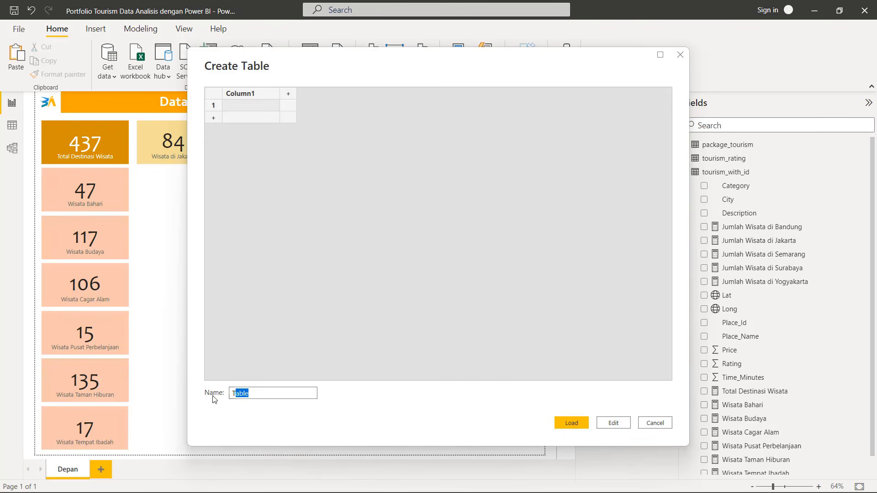
pyautogui.write('K')
pyautogui.write('o')
pyautogui.press('BackSpace')
pyautogui.write('ota')
pyautogui.doubleClick(262, 92)
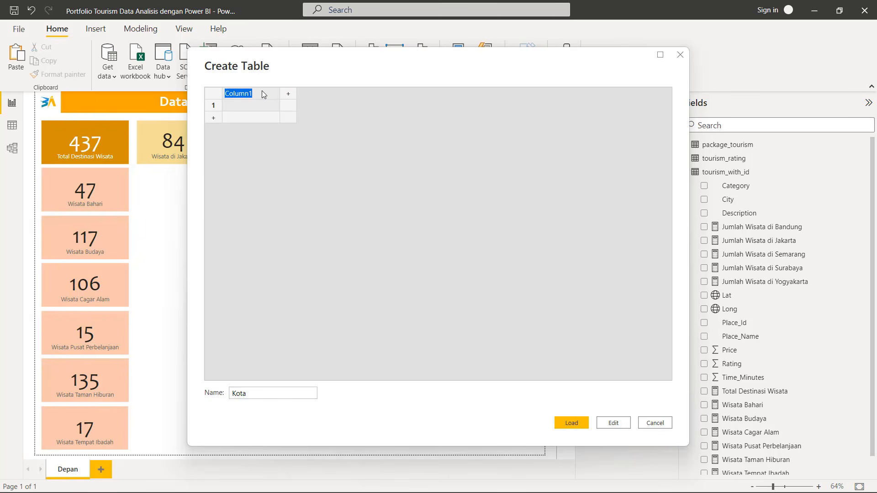
pyautogui.write('KOta')
pyautogui.press('BackSpace')
pyautogui.press('BackSpace')
pyautogui.press('BackSpace')
pyautogui.write('o')
pyautogui.click(254, 105)
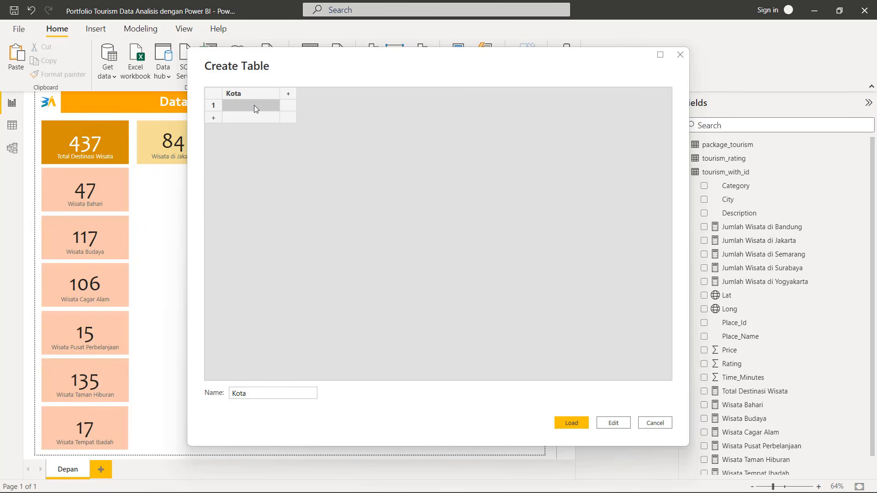
# Enter Jakarta, Bandung, Semarang, Yogyakarta and Surabaya in rows 1–5 of the Kota column
pyautogui.click(255, 105)
pyautogui.write('Jakarta')
pyautogui.click(215, 118)
pyautogui.click(232, 117)
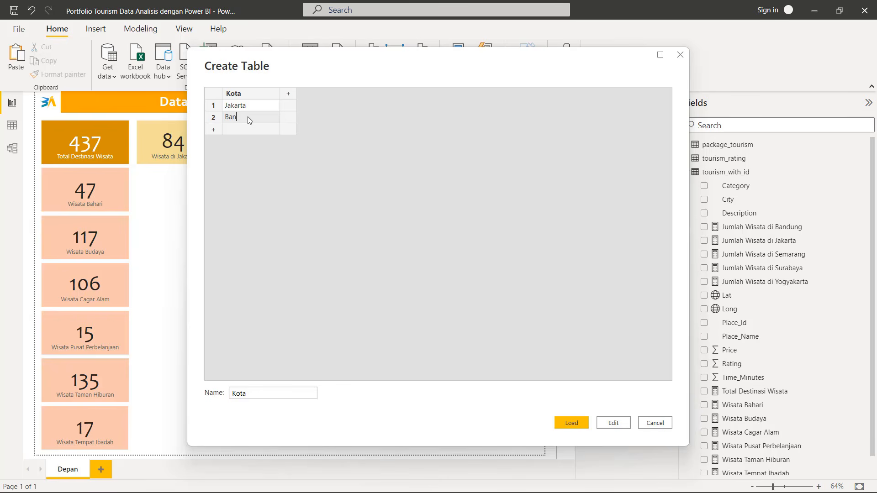
pyautogui.write('Bandung')
pyautogui.click(213, 131)
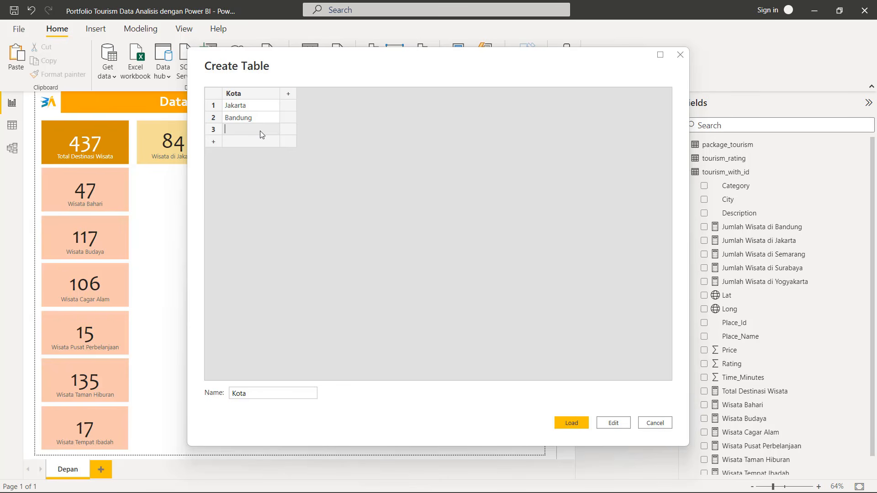
pyautogui.write('Semarang')
pyautogui.click(214, 141)
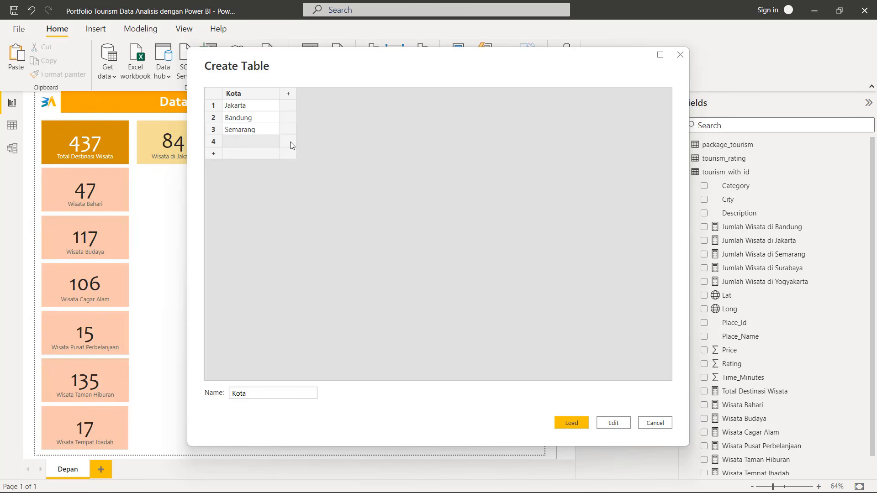
pyautogui.write('Yogyakarta')
pyautogui.click(214, 154)
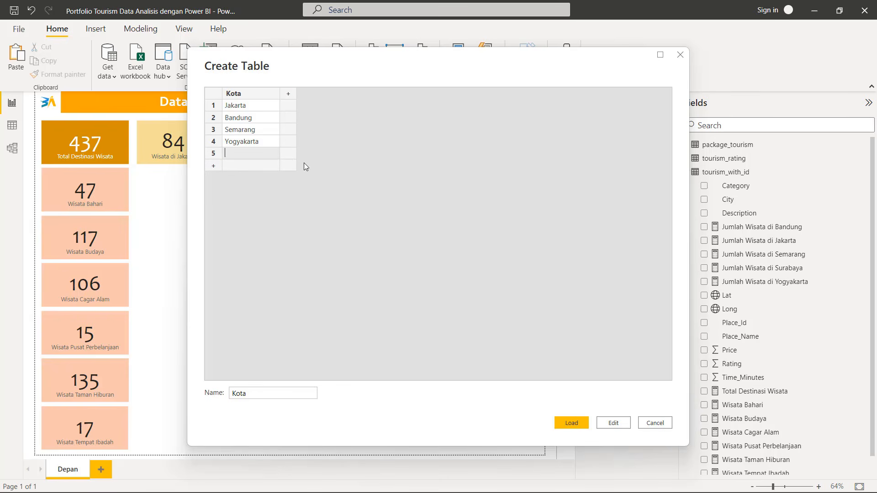
pyautogui.write('Surabaya')
# Add a Propinsi column with DKI Jakarta, Jawa Barat, Jawa Tengah, DI Yogyakarta, Jawa Timur, and load the table
pyautogui.click(290, 95)
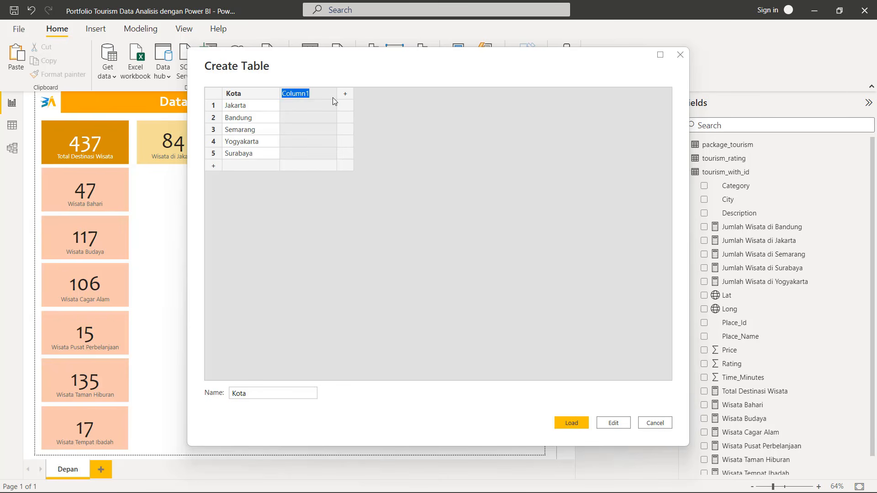
pyautogui.write('Propinsi')
pyautogui.click(314, 106)
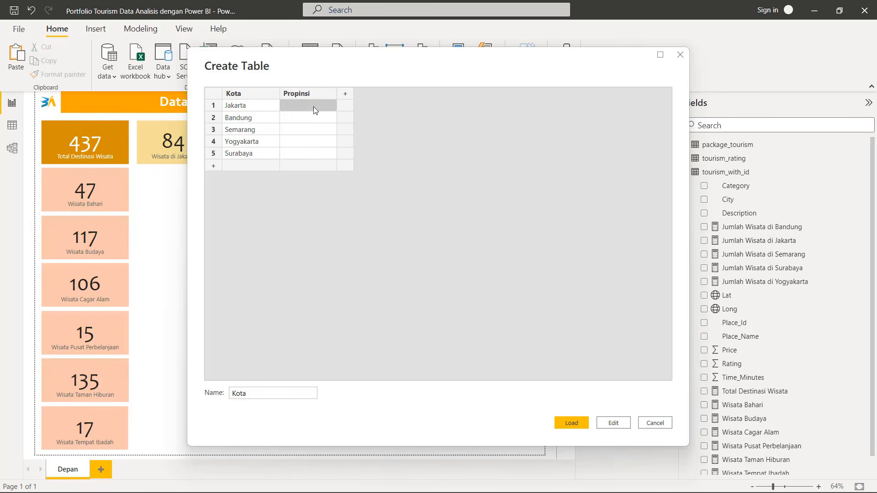
pyautogui.write('D')
pyautogui.click(314, 115)
pyautogui.write('Jawa Barat')
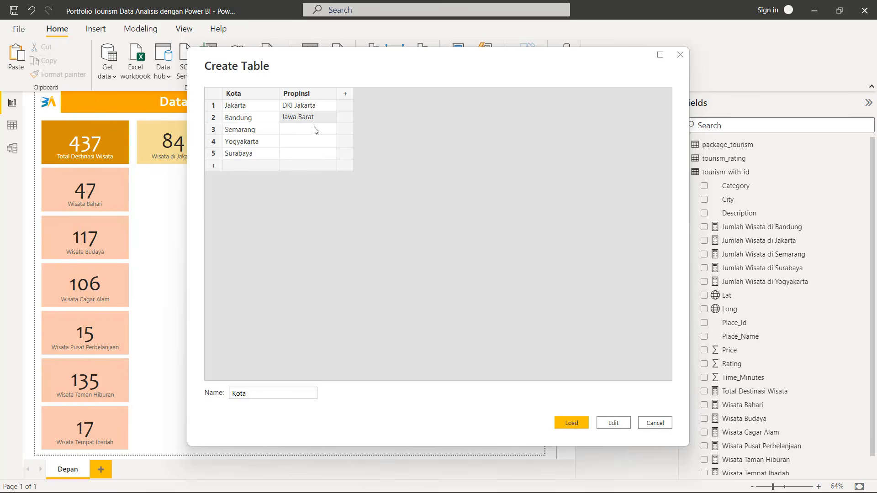
pyautogui.click(313, 132)
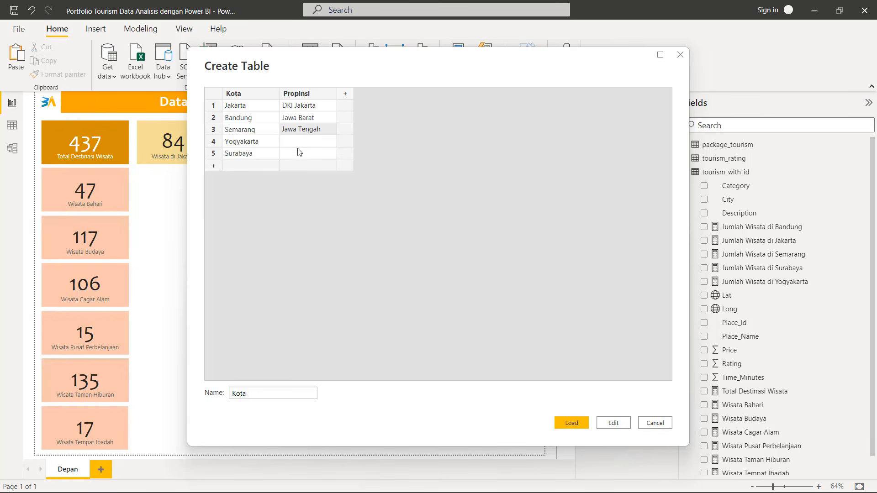
pyautogui.click(306, 146)
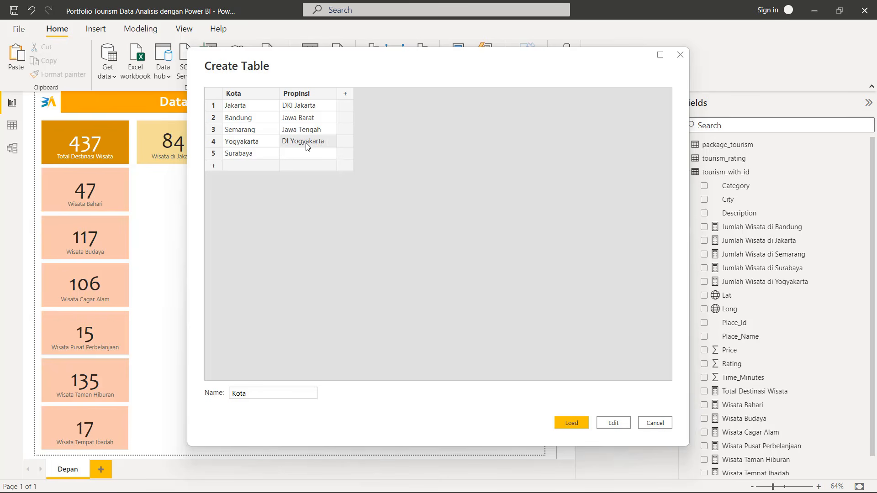
pyautogui.write('DI Yogyakarta')
pyautogui.click(312, 156)
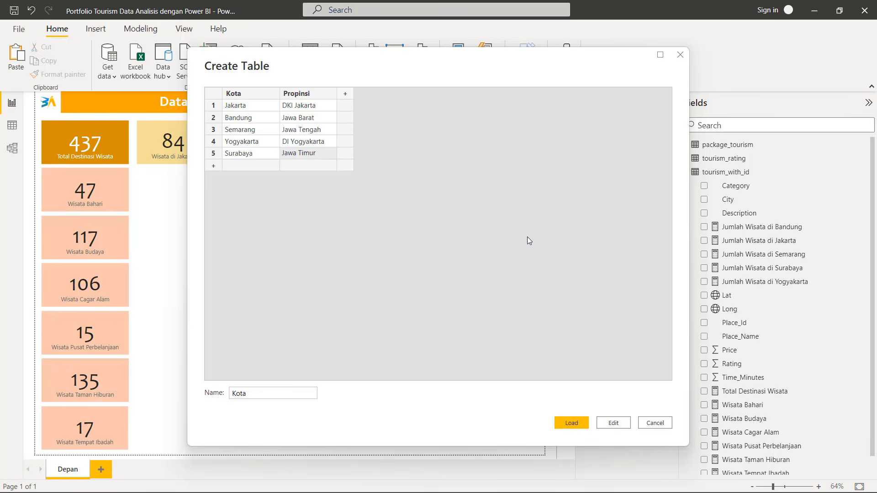
pyautogui.click(585, 428)
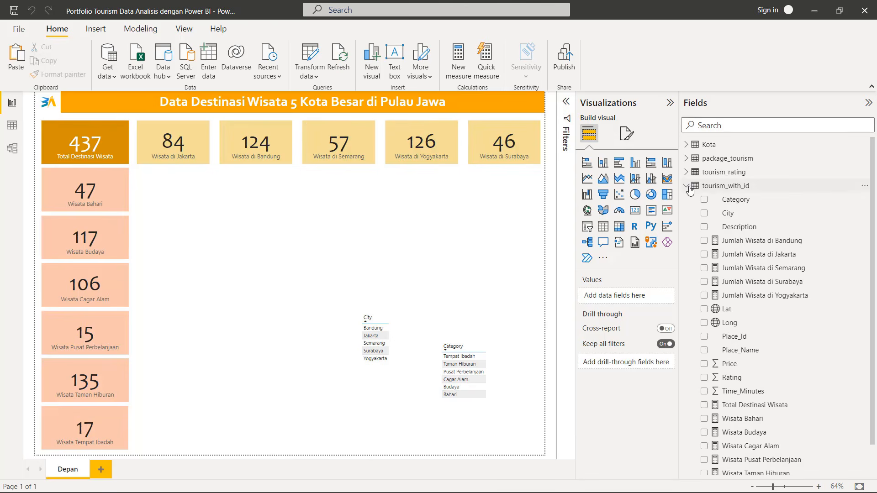
# Expand the Kota table's fields and preview its rows in Data view
pyautogui.click(686, 185)
pyautogui.click(714, 146)
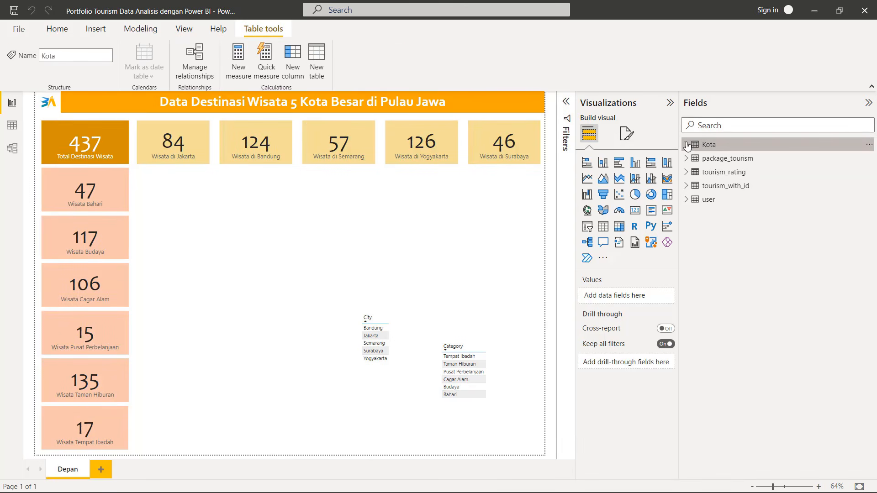
pyautogui.click(12, 124)
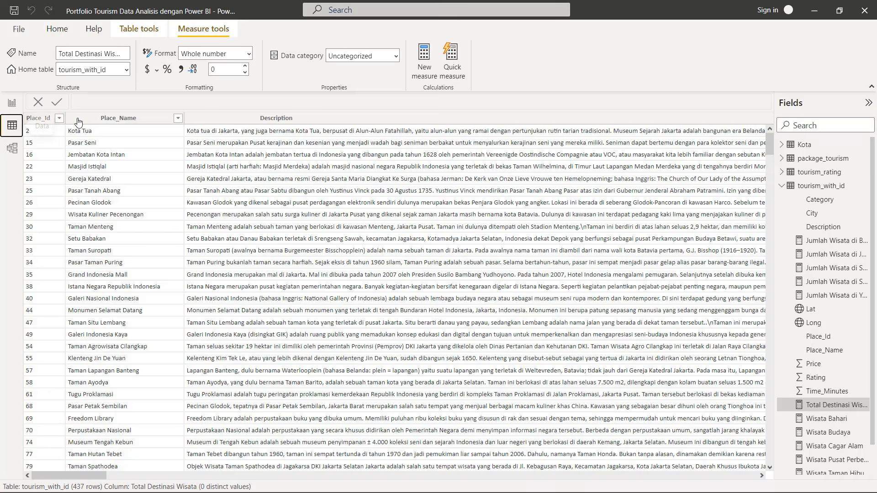
pyautogui.click(818, 145)
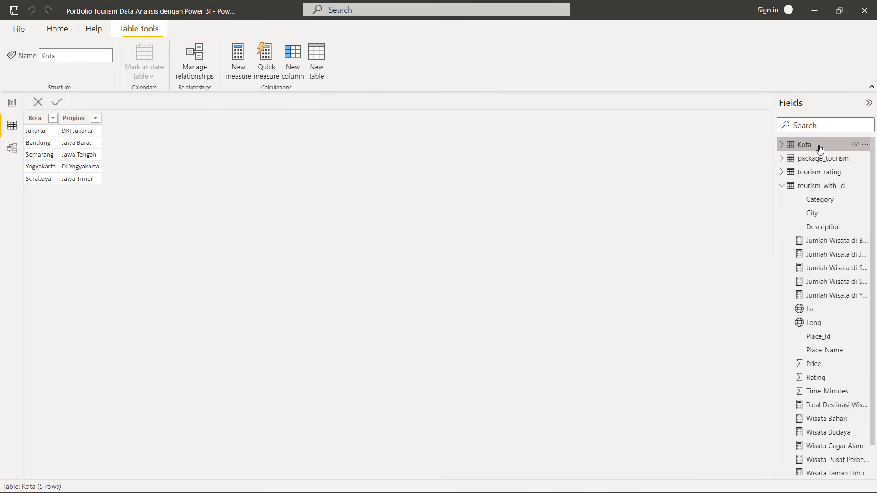
pyautogui.click(12, 102)
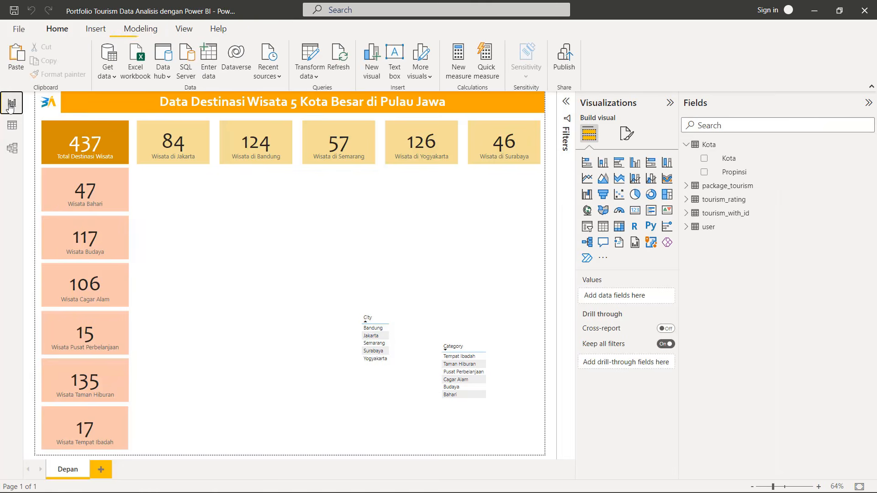
# Move the city list beside the category cards and replace its City field with Kota
pyautogui.click(385, 321)
pyautogui.moveTo(385, 321); pyautogui.dragTo(282, 231)
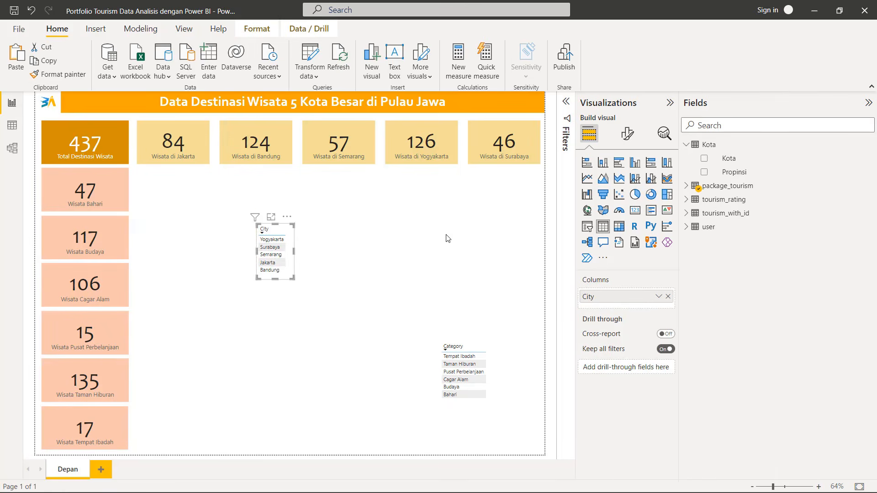
pyautogui.click(686, 186)
pyautogui.click(704, 200)
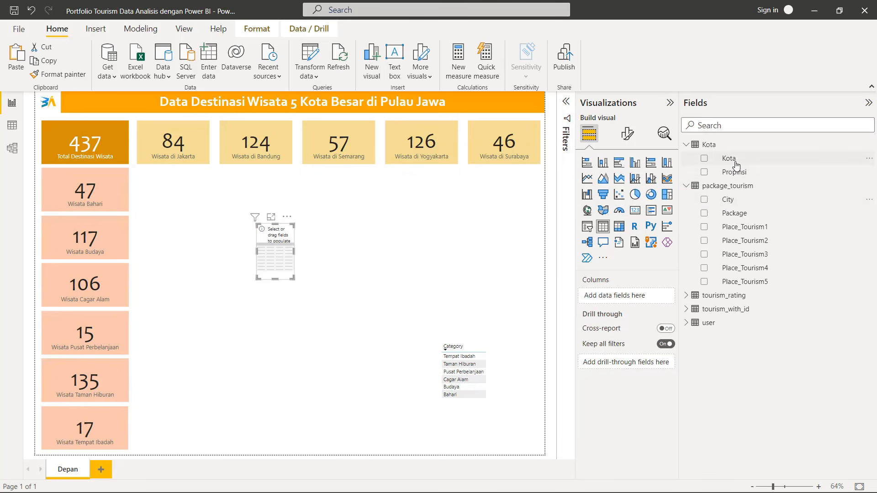
pyautogui.moveTo(736, 165); pyautogui.dragTo(624, 298)
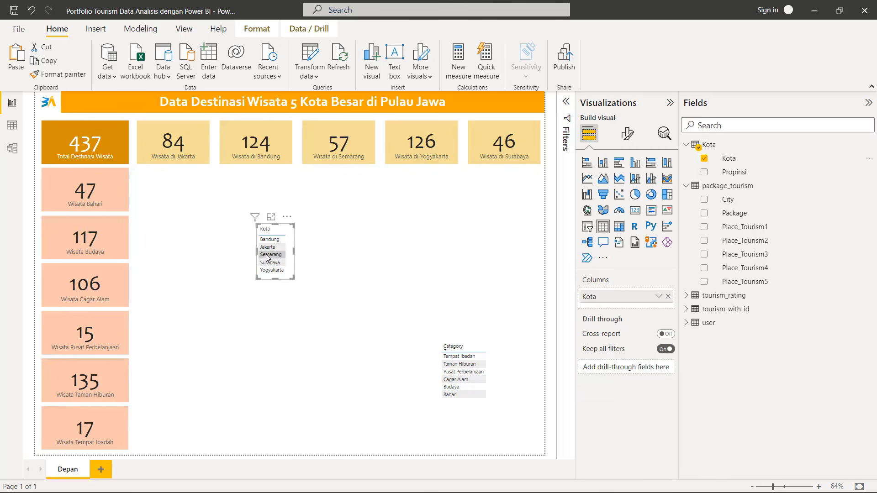
# Choose Edit query from the Kota table's options in Data view
pyautogui.click(12, 124)
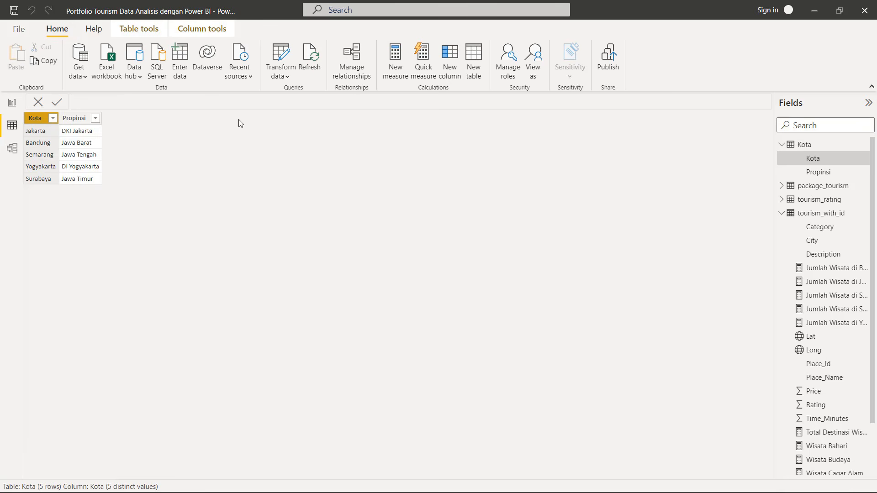
pyautogui.click(825, 146)
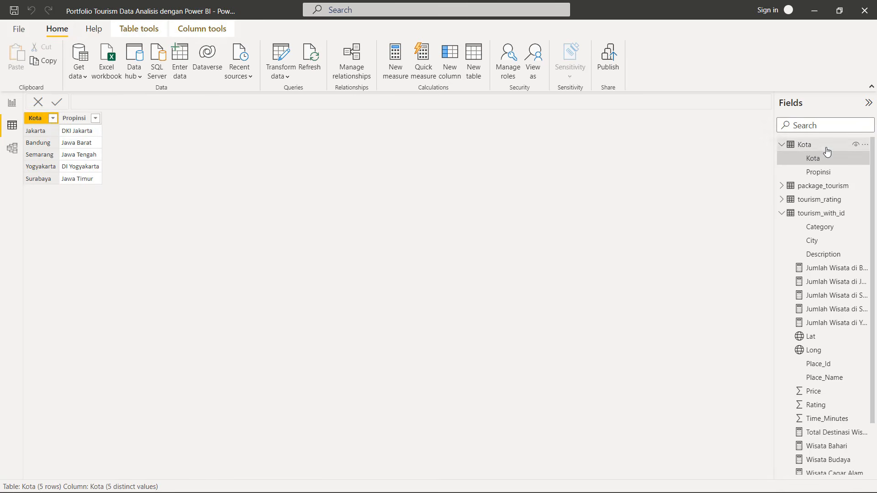
pyautogui.click(866, 145)
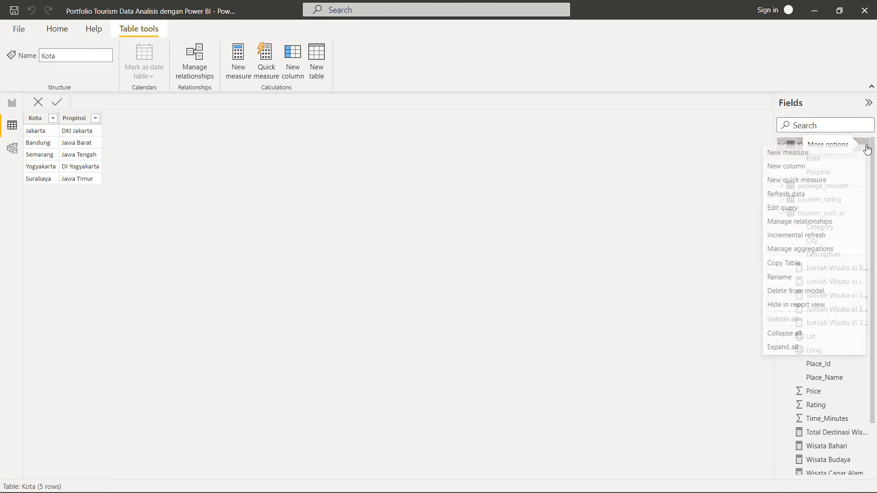
pyautogui.click(813, 208)
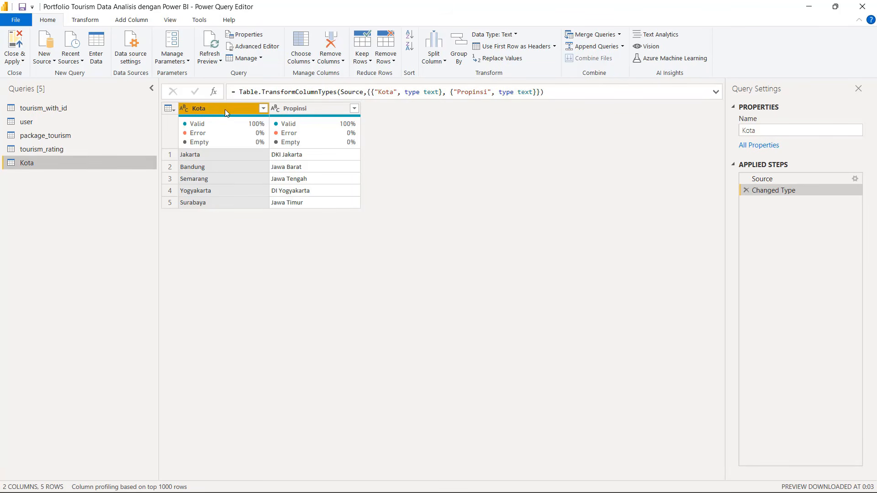
# Add an Index column starting from 1 to the Kota query
pyautogui.click(143, 24)
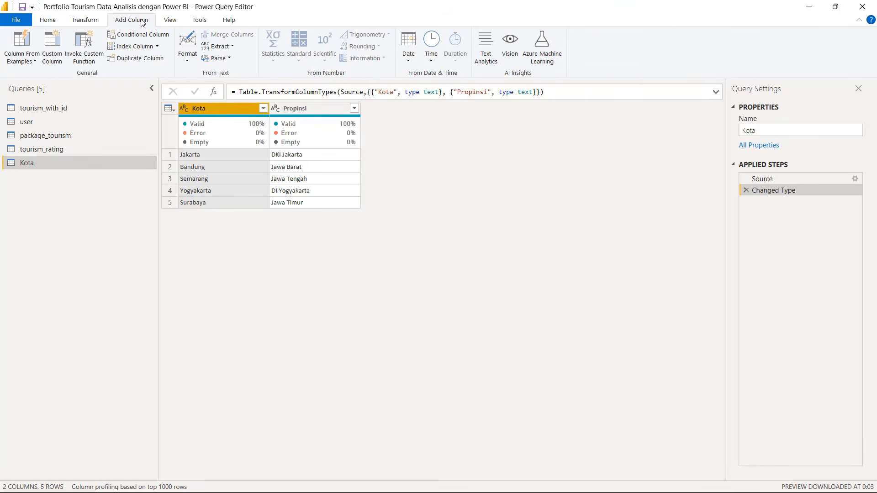
pyautogui.click(321, 110)
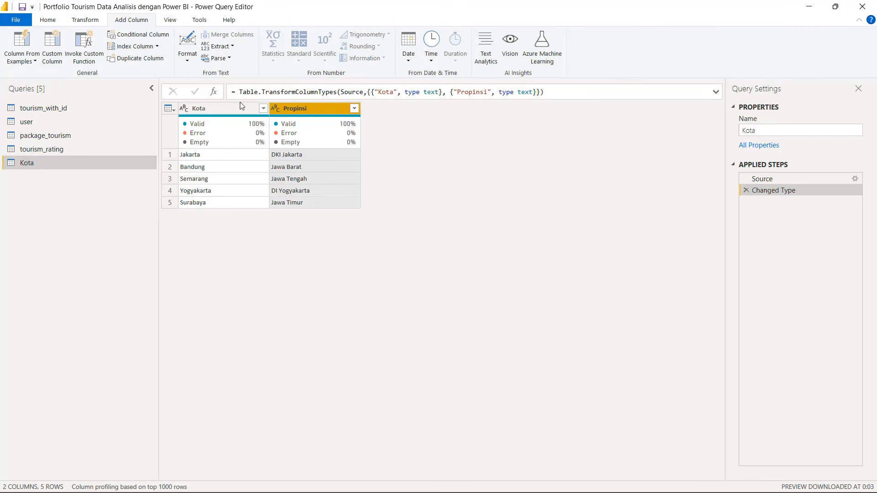
pyautogui.click(156, 47)
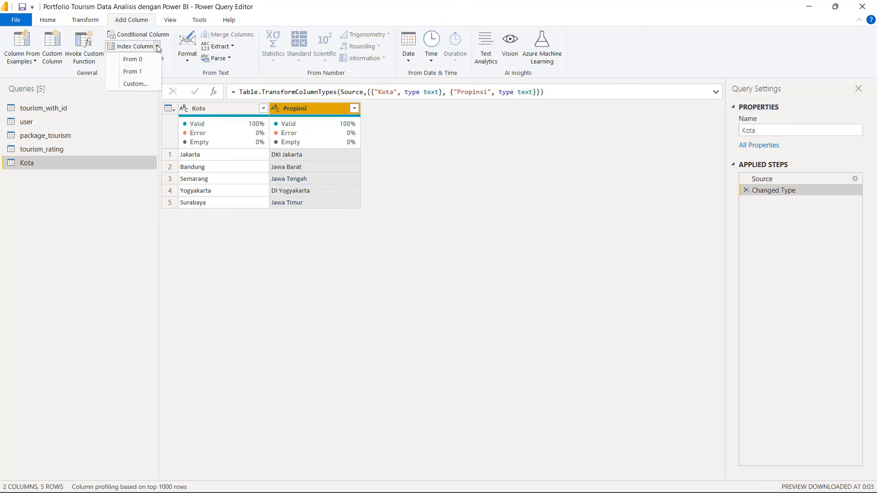
pyautogui.click(133, 72)
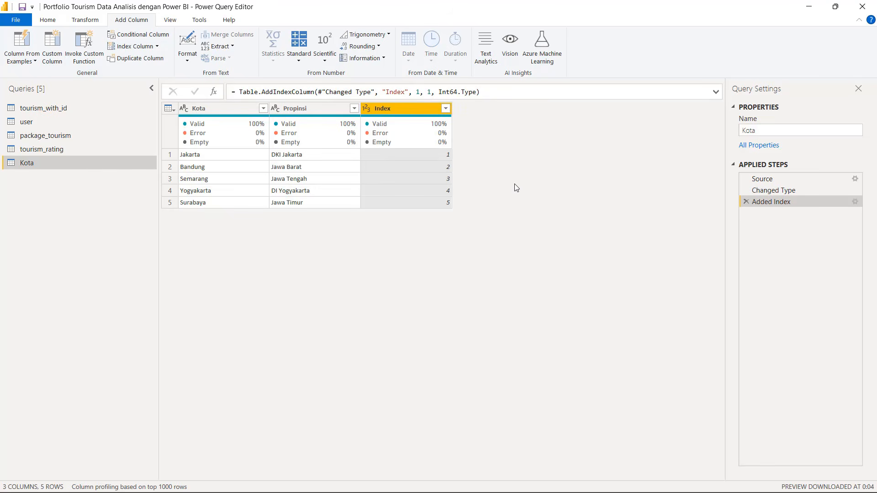
pyautogui.click(226, 115)
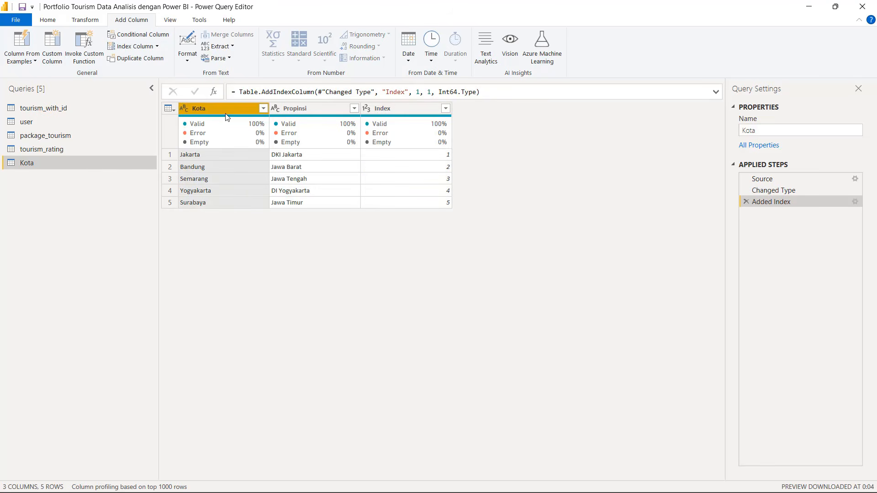
# Apply the query changes with Close & Apply
pyautogui.click(48, 19)
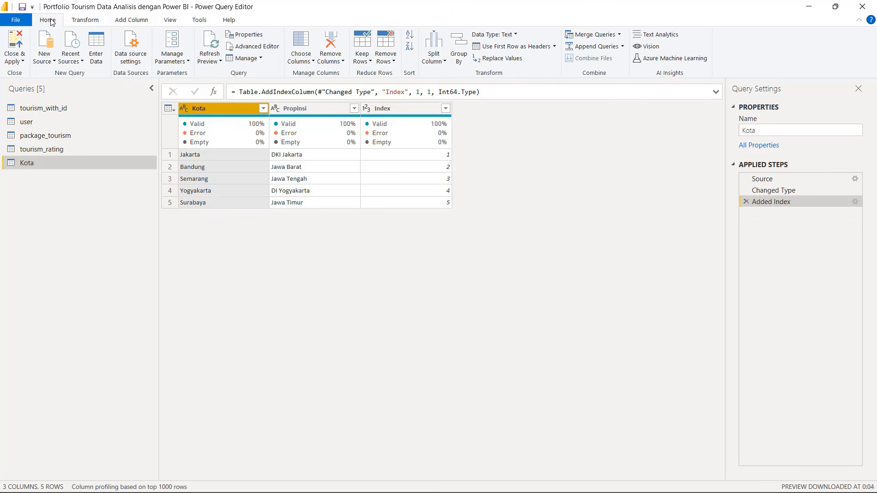
pyautogui.click(23, 61)
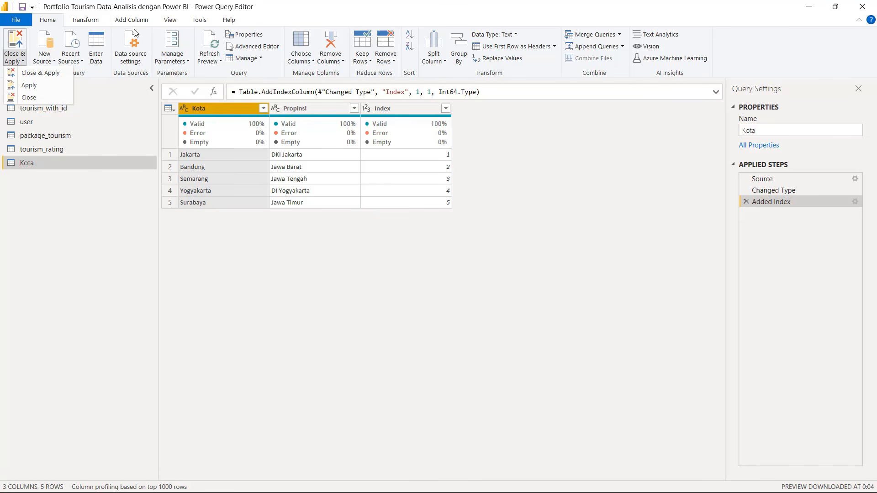
pyautogui.click(88, 21)
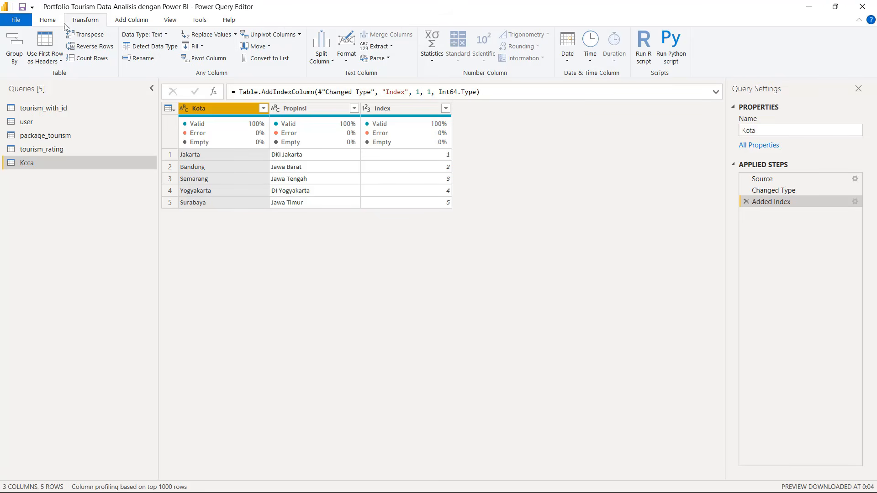
pyautogui.click(50, 22)
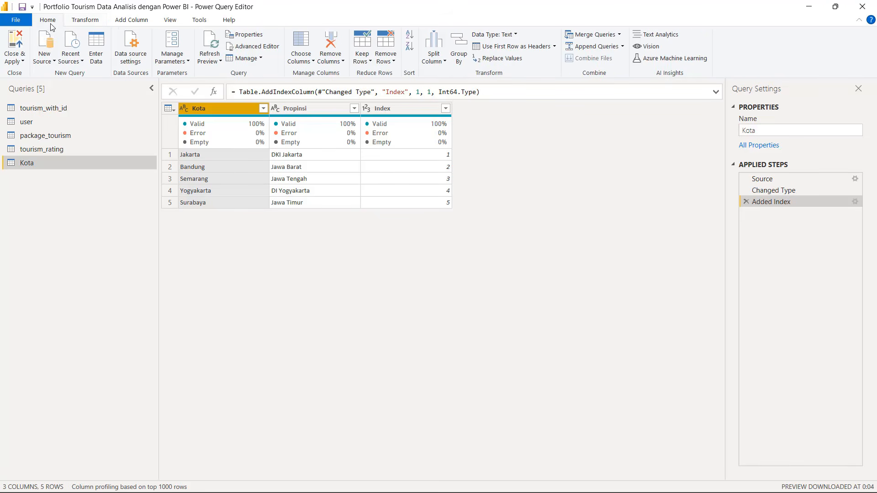
pyautogui.click(24, 67)
pyautogui.click(38, 81)
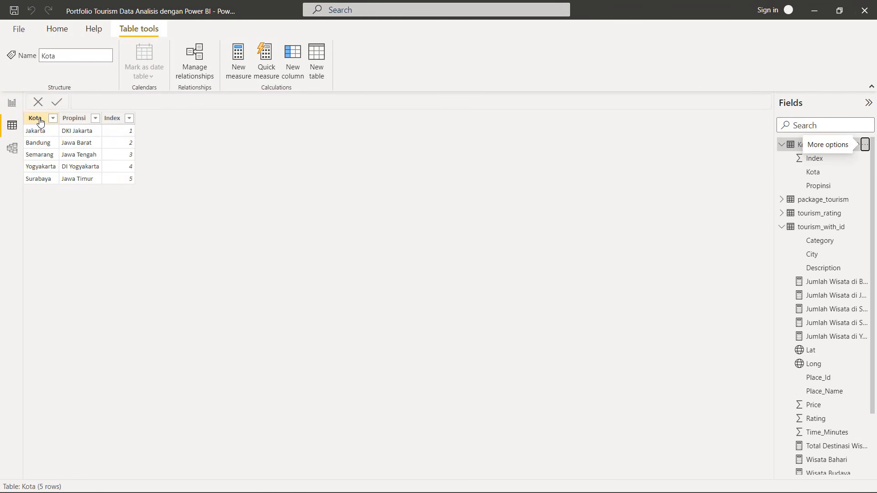
# Set the Kota column's Sort by column to Index
pyautogui.click(37, 118)
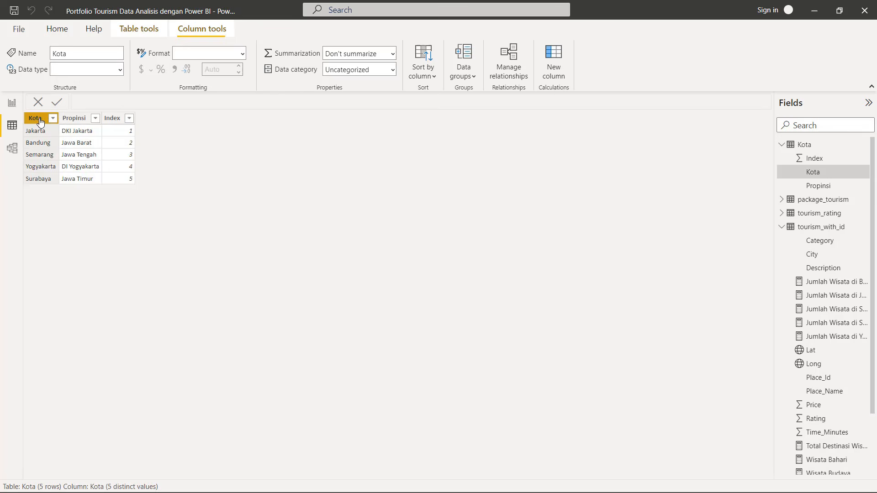
pyautogui.click(431, 76)
pyautogui.click(423, 116)
# Widen the Kota city visual, convert it to a slicer, and enlarge it to show all five cities
pyautogui.click(11, 101)
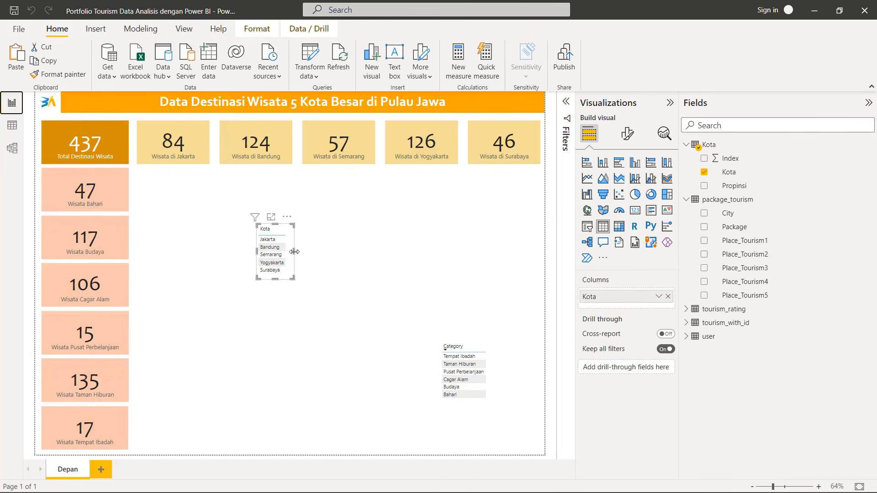
pyautogui.moveTo(294, 252)
pyautogui.mouseDown()
pyautogui.moveTo(337, 253)
pyautogui.moveTo(302, 252)
pyautogui.mouseUp()
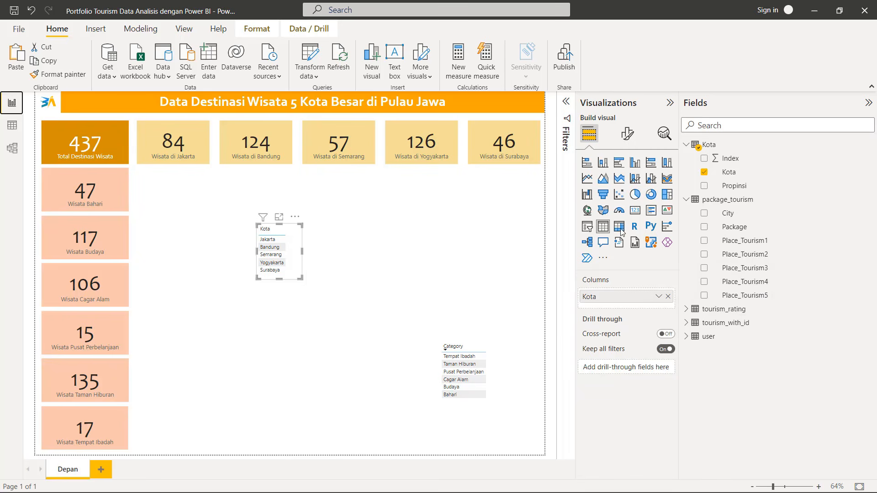
pyautogui.click(591, 232)
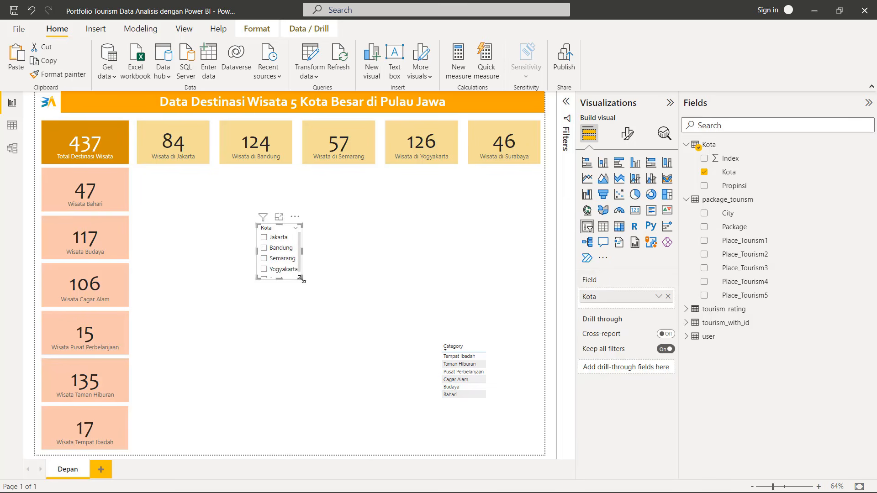
pyautogui.moveTo(301, 279); pyautogui.dragTo(338, 305)
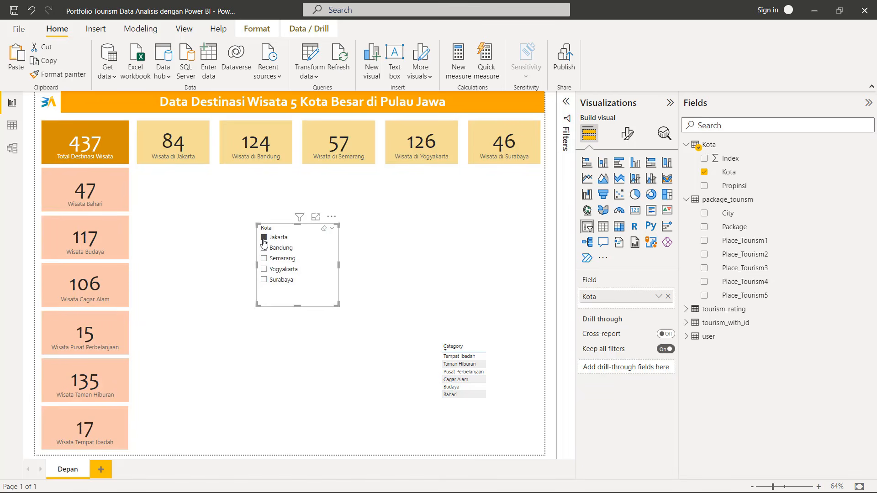
# Rearrange the model diagram with Kota beside tourism_with_id and user and tourism_rating nearby
pyautogui.click(12, 148)
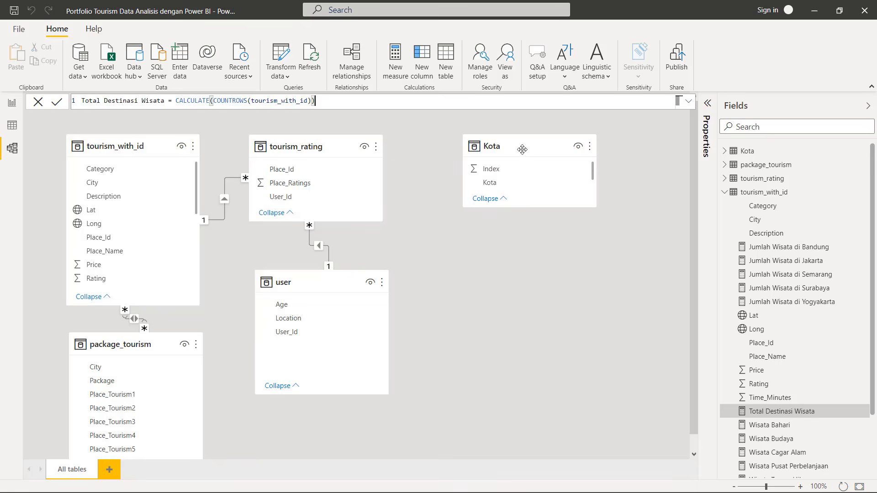
pyautogui.moveTo(530, 144); pyautogui.dragTo(496, 197)
pyautogui.moveTo(492, 268)
pyautogui.mouseDown()
pyautogui.moveTo(494, 318)
pyautogui.moveTo(497, 282)
pyautogui.mouseUp()
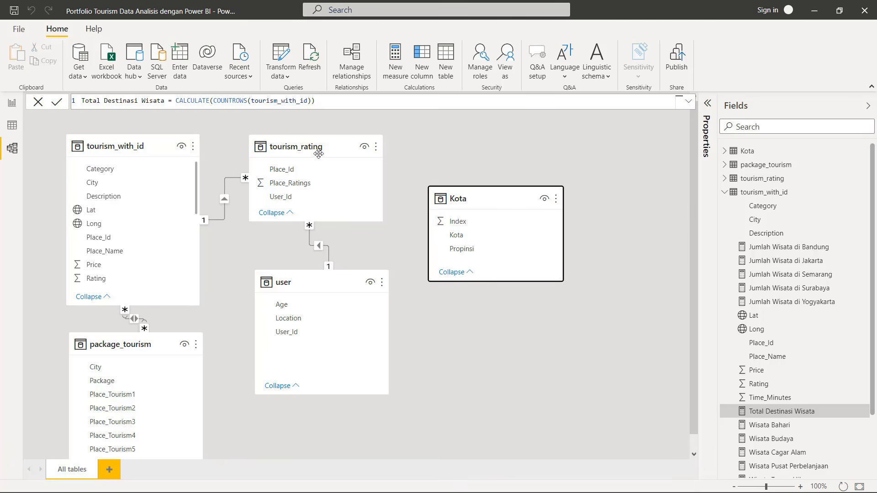
pyautogui.moveTo(322, 152); pyautogui.dragTo(647, 262)
pyautogui.moveTo(341, 286); pyautogui.dragTo(502, 361)
pyautogui.moveTo(506, 193); pyautogui.dragTo(300, 146)
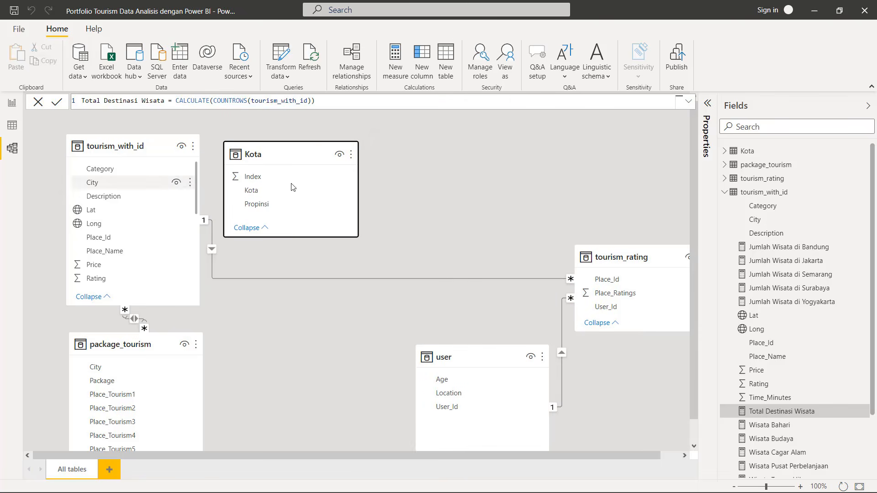
pyautogui.moveTo(478, 357); pyautogui.dragTo(466, 148)
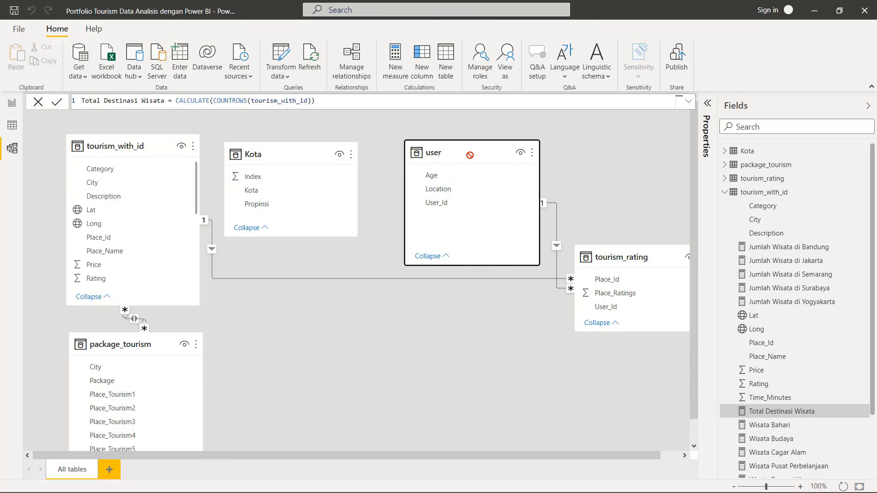
pyautogui.click(601, 278)
pyautogui.moveTo(601, 277); pyautogui.dragTo(429, 323)
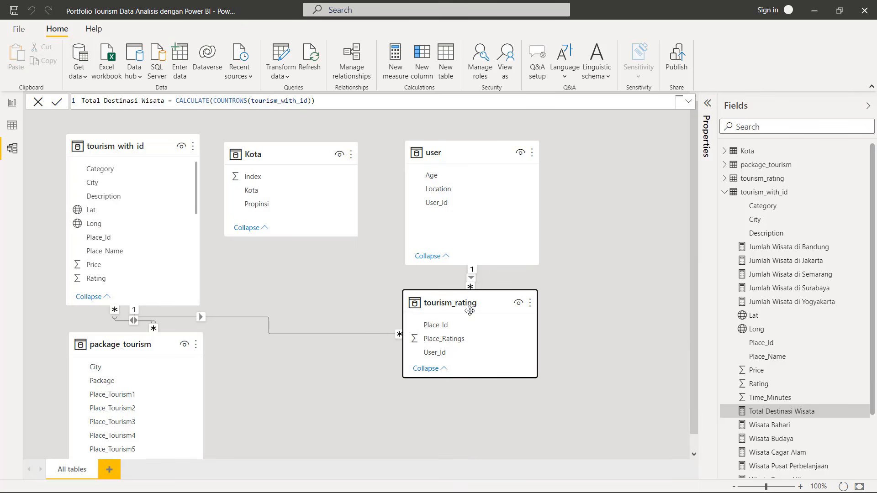
pyautogui.moveTo(467, 304); pyautogui.dragTo(330, 270)
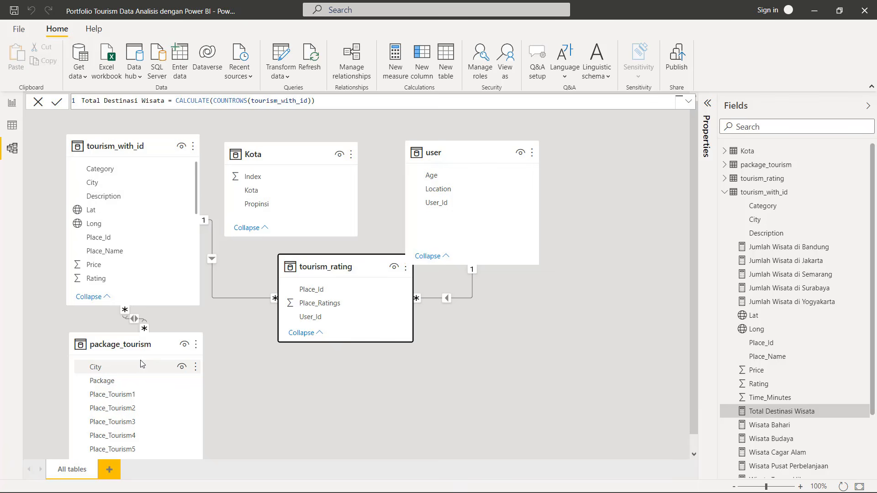
# Delete the tourism_with_id–package_tourism relationship and confirm with Yes
pyautogui.click(135, 320)
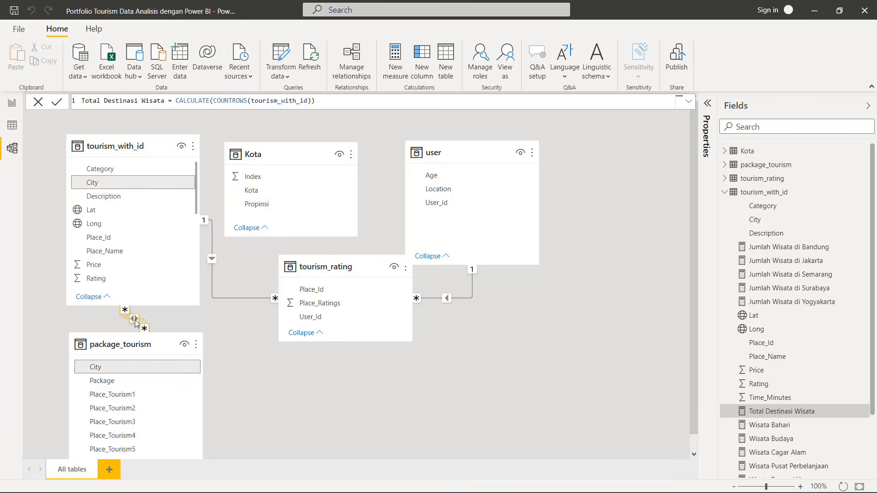
pyautogui.rightClick(135, 320)
pyautogui.click(142, 328)
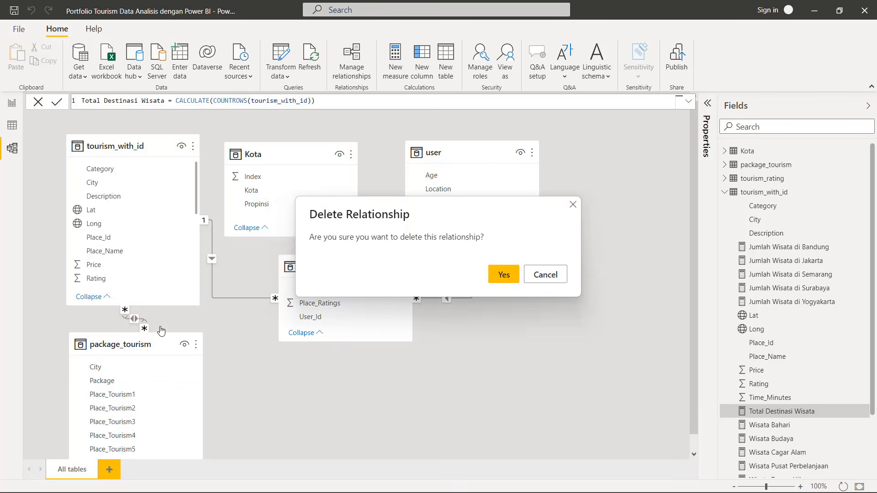
pyautogui.click(504, 275)
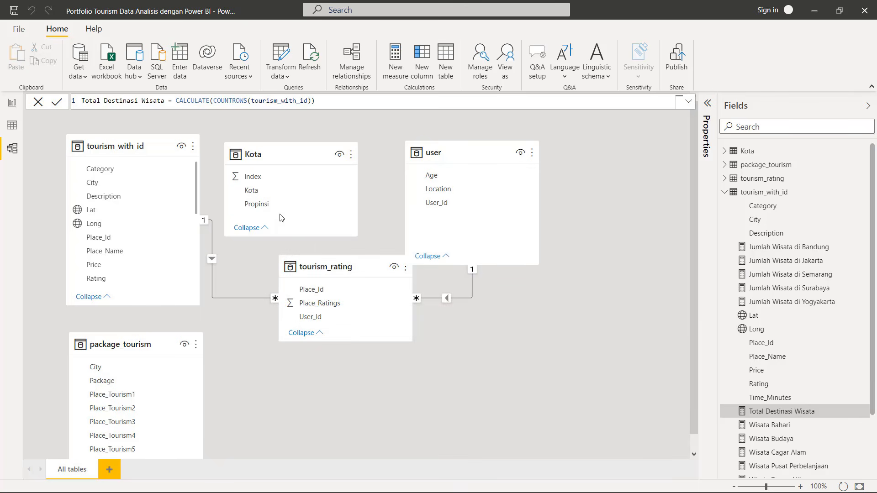
pyautogui.click(276, 182)
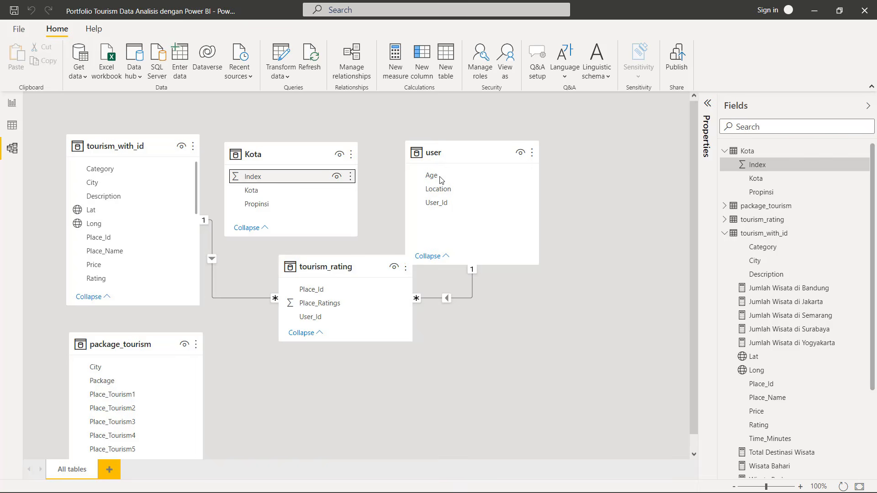
# Change the Kota table's Index column data type to Text
pyautogui.click(789, 153)
pyautogui.click(12, 126)
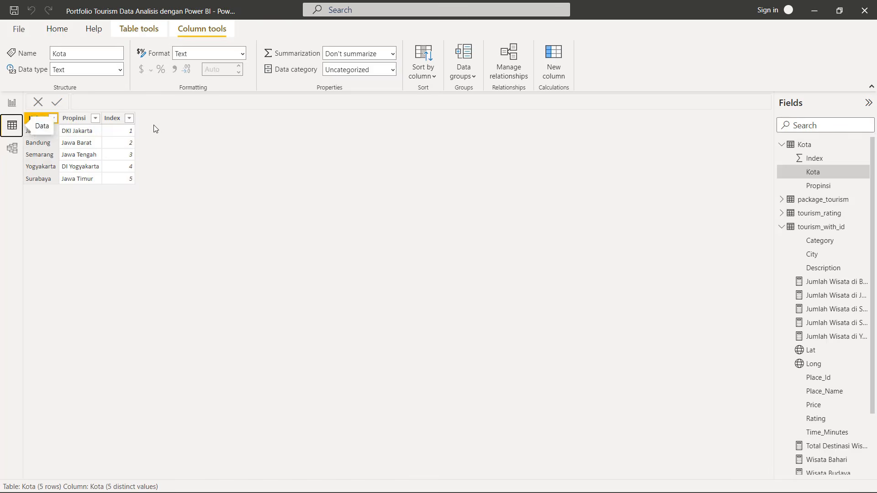
pyautogui.click(110, 121)
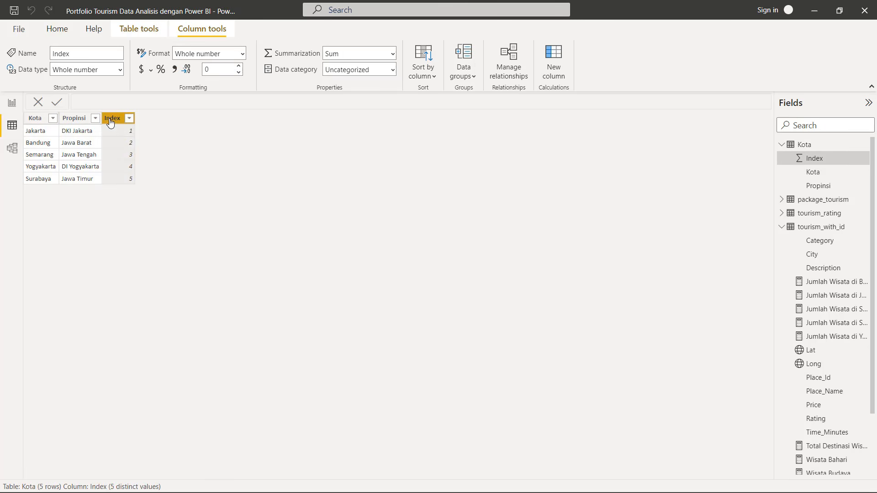
pyautogui.click(121, 71)
pyautogui.press('Escape')
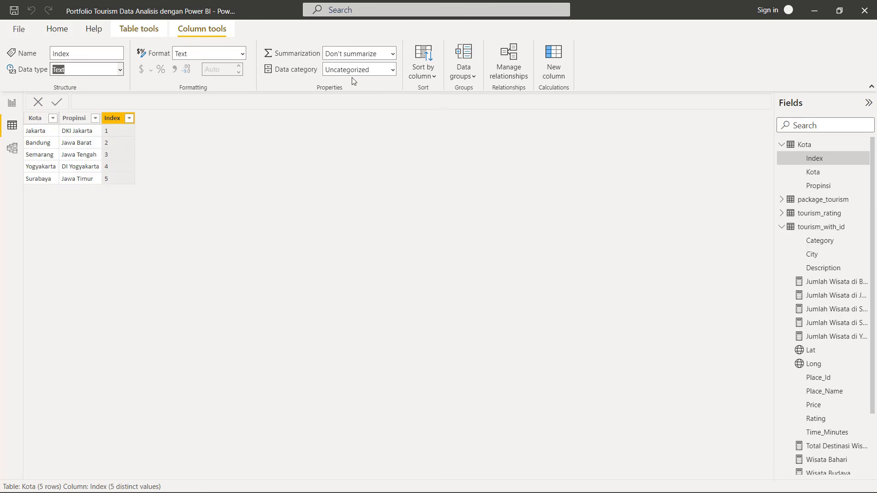
pyautogui.click(12, 148)
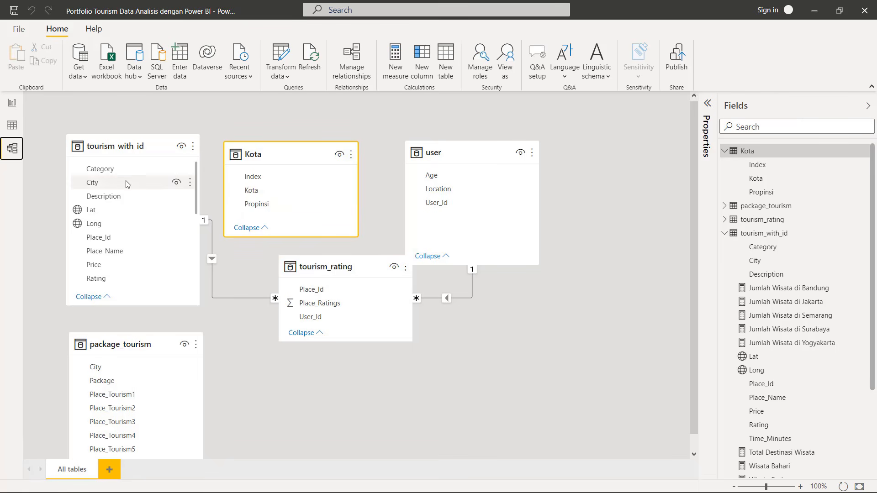
# Link tourism_with_id's and package_tourism's City to Kota, and move Kota to the top left
pyautogui.moveTo(127, 184); pyautogui.dragTo(286, 192)
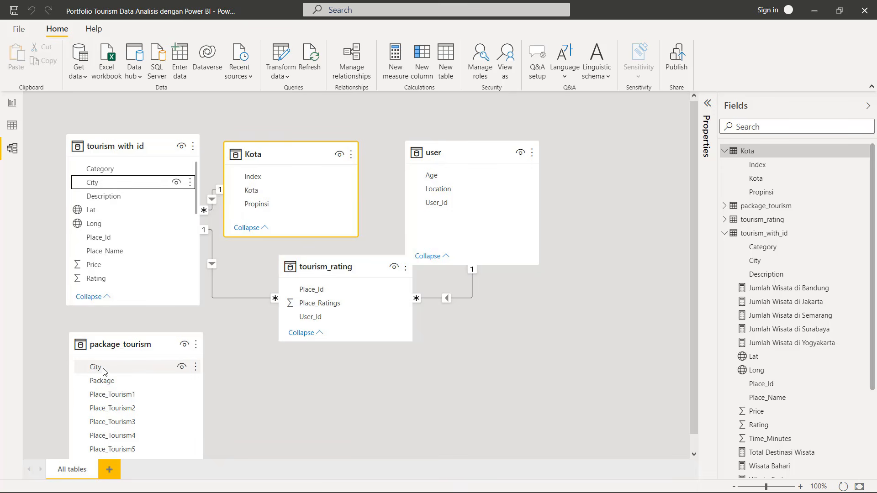
pyautogui.moveTo(104, 372); pyautogui.dragTo(266, 190)
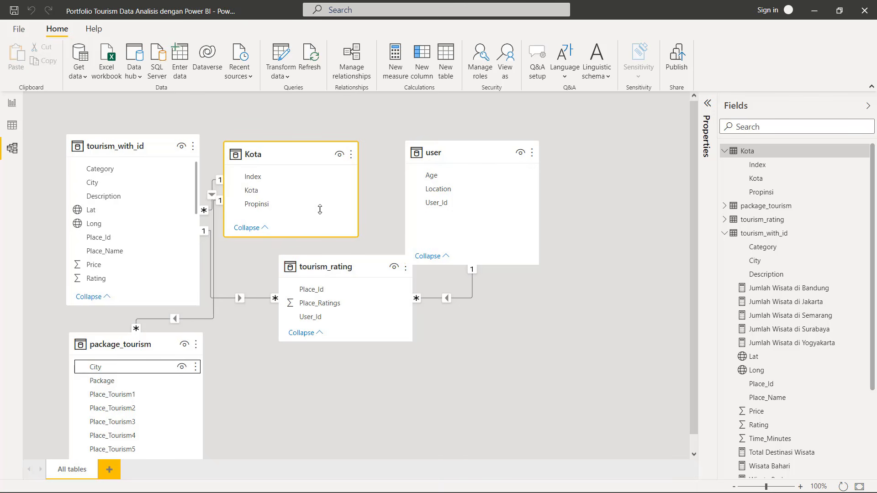
pyautogui.moveTo(310, 152); pyautogui.dragTo(39, 262)
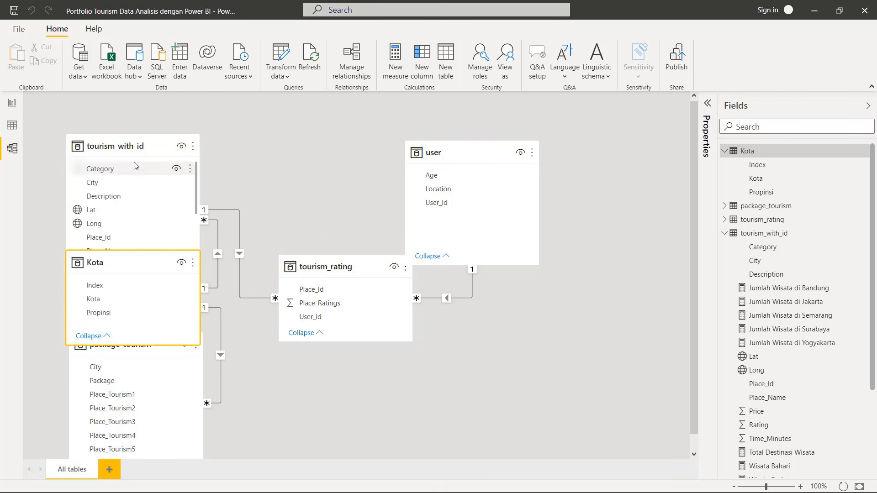
pyautogui.moveTo(136, 149); pyautogui.dragTo(322, 147)
pyautogui.moveTo(141, 270); pyautogui.dragTo(149, 163)
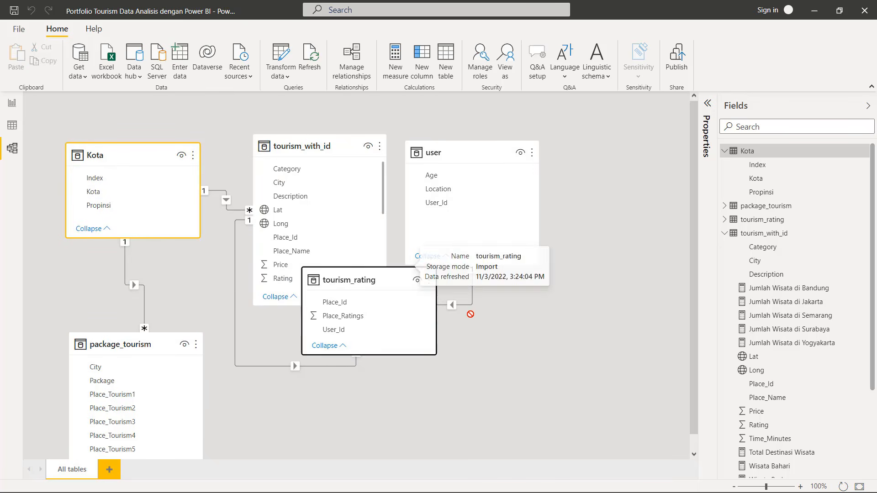
# Place package_tourism below Kota and tourism_rating below user, then return to the report page
pyautogui.moveTo(354, 269); pyautogui.dragTo(507, 344)
pyautogui.moveTo(153, 344); pyautogui.dragTo(149, 294)
pyautogui.moveTo(312, 150); pyautogui.dragTo(290, 161)
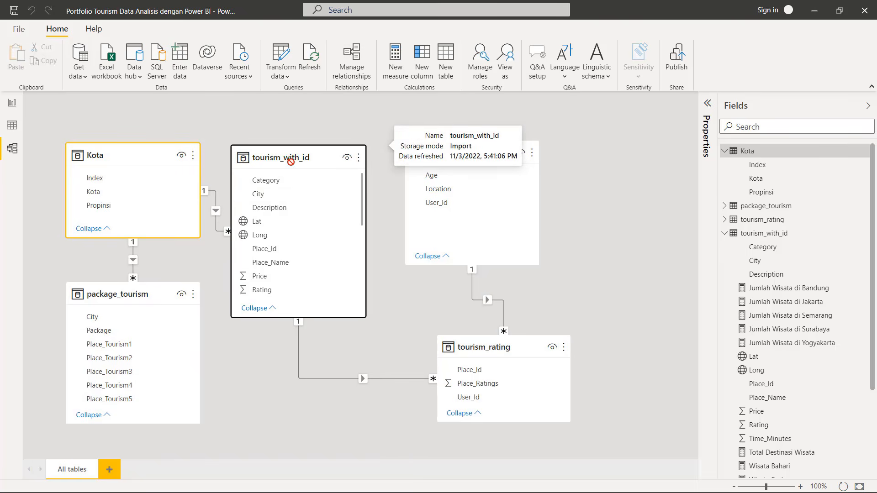
pyautogui.moveTo(495, 351); pyautogui.dragTo(433, 360)
pyautogui.moveTo(499, 162); pyautogui.dragTo(465, 155)
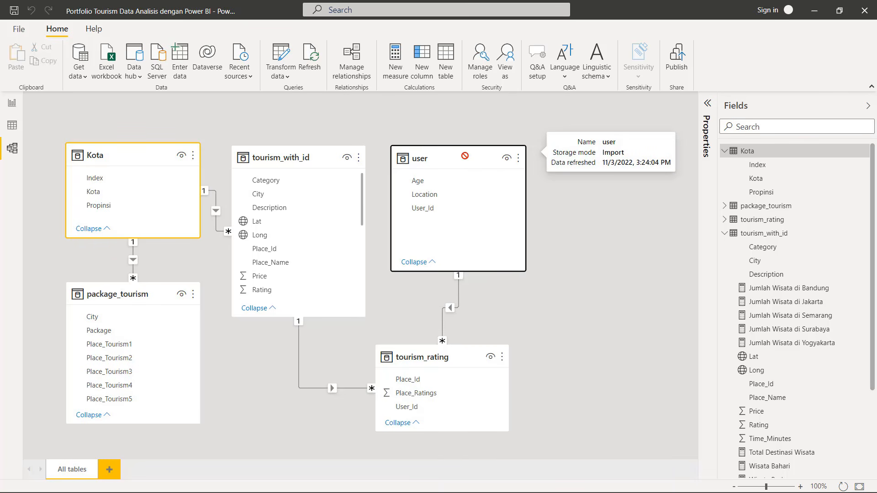
pyautogui.click(568, 301)
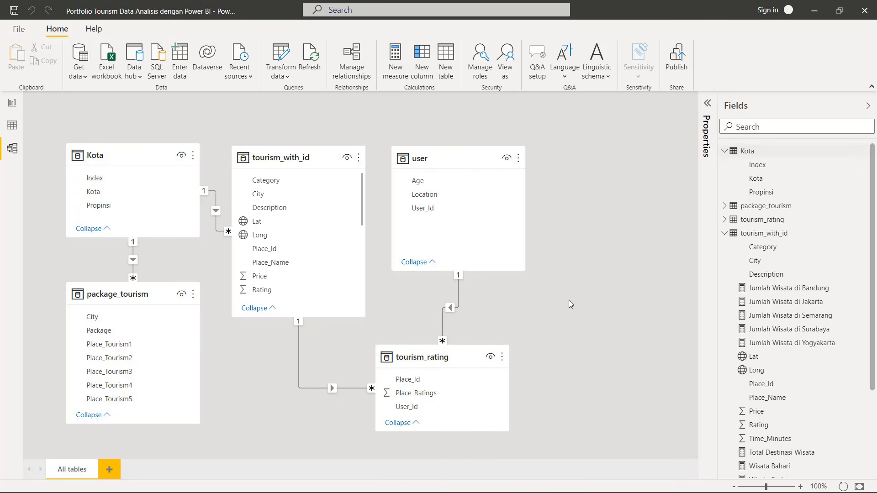
pyautogui.click(11, 108)
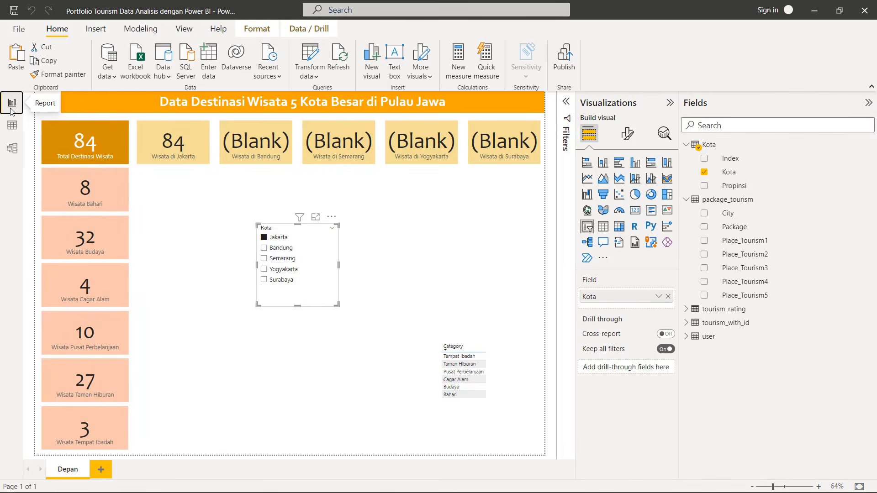
# Filter the cards by Jakarta, Bandung, Yogyakarta and Surabaya in turn in the Kota slicer
pyautogui.click(264, 237)
pyautogui.click(264, 248)
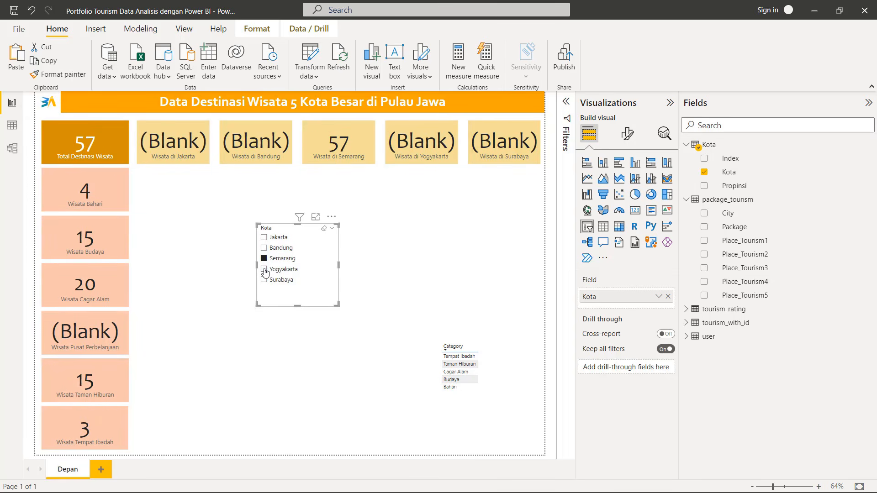
pyautogui.click(264, 270)
pyautogui.click(264, 280)
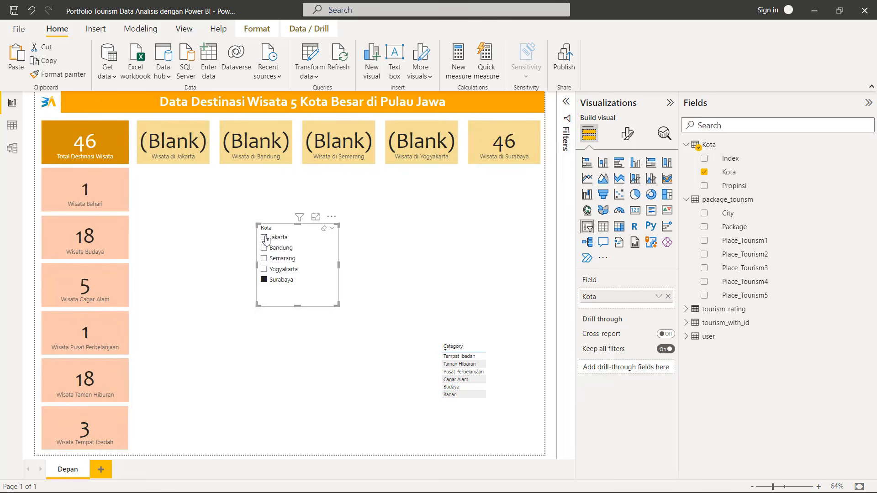
pyautogui.click(264, 237)
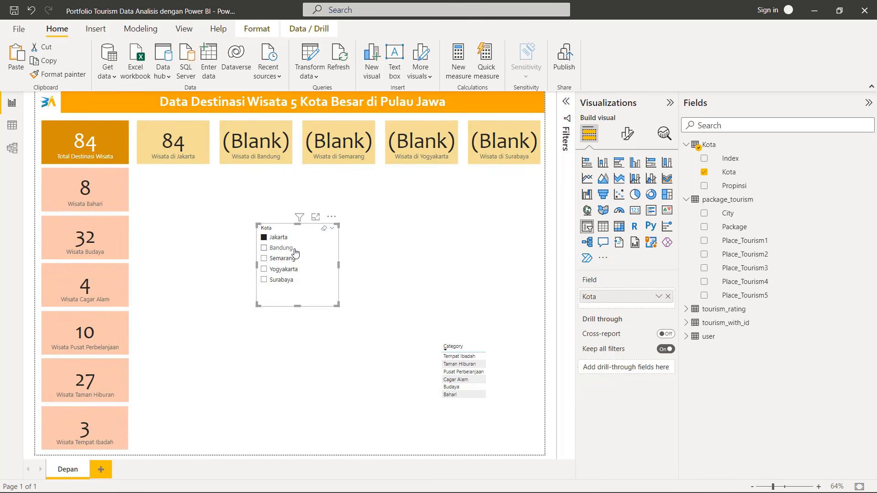
# Look through the Kota slicer's style and options menus, then filter to Bandung (124)
pyautogui.click(332, 232)
pyautogui.click(332, 217)
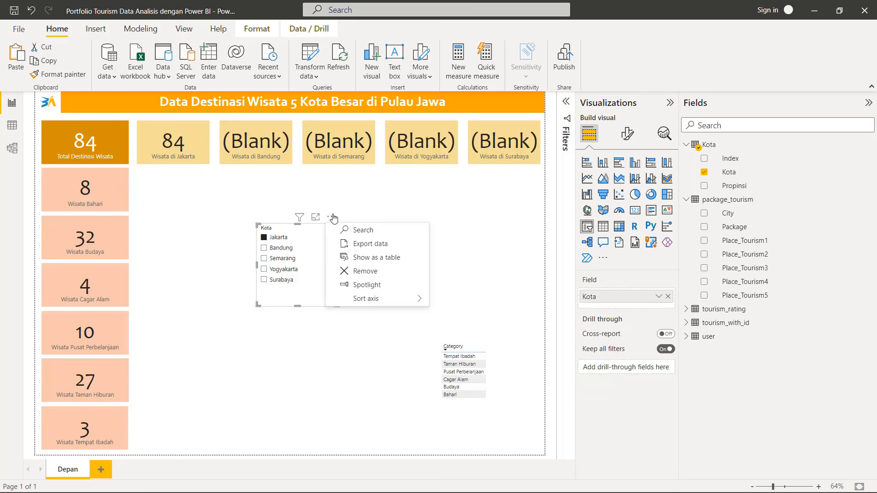
pyautogui.click(452, 213)
pyautogui.click(315, 247)
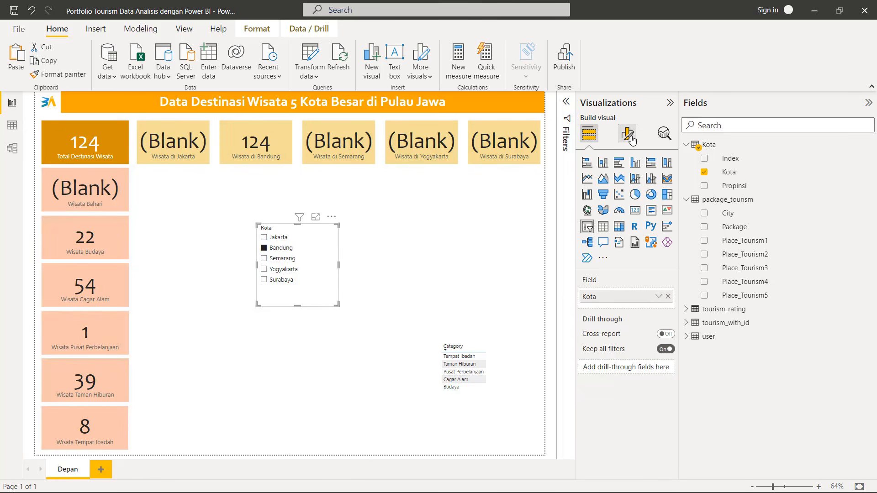
# Turn off Multi-select with CTRL in the Kota slicer's Selection settings
pyautogui.click(627, 133)
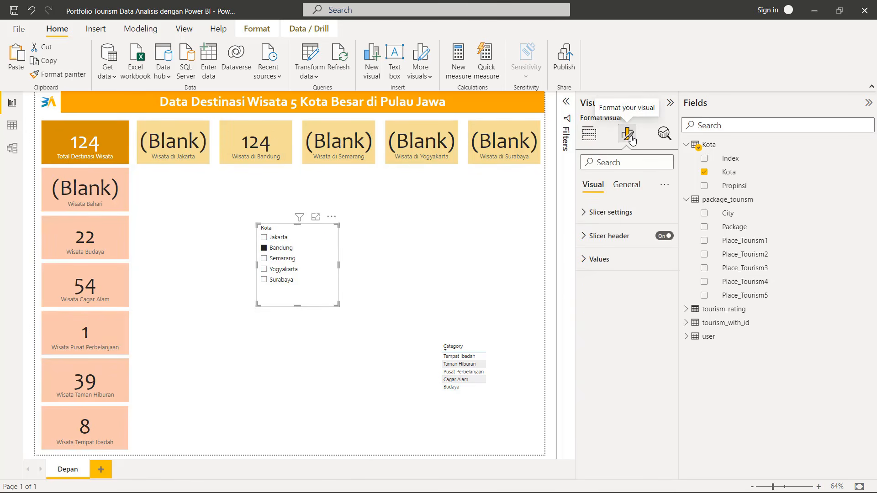
pyautogui.click(621, 213)
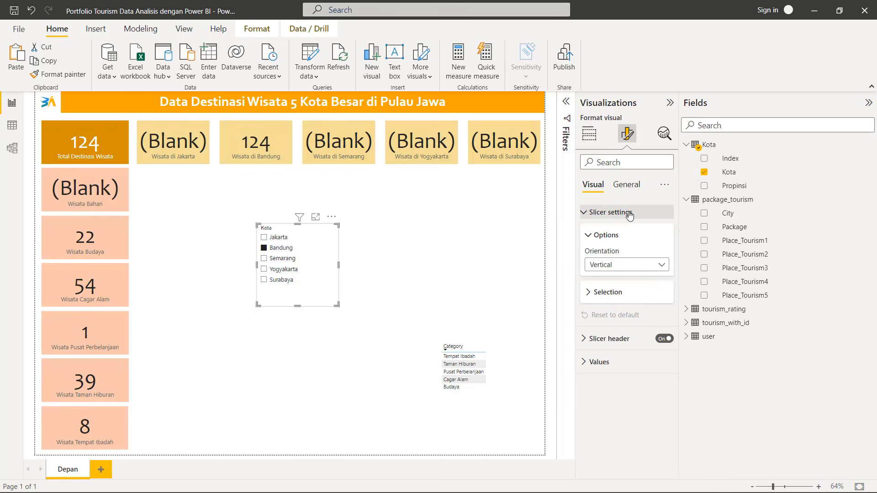
pyautogui.click(599, 296)
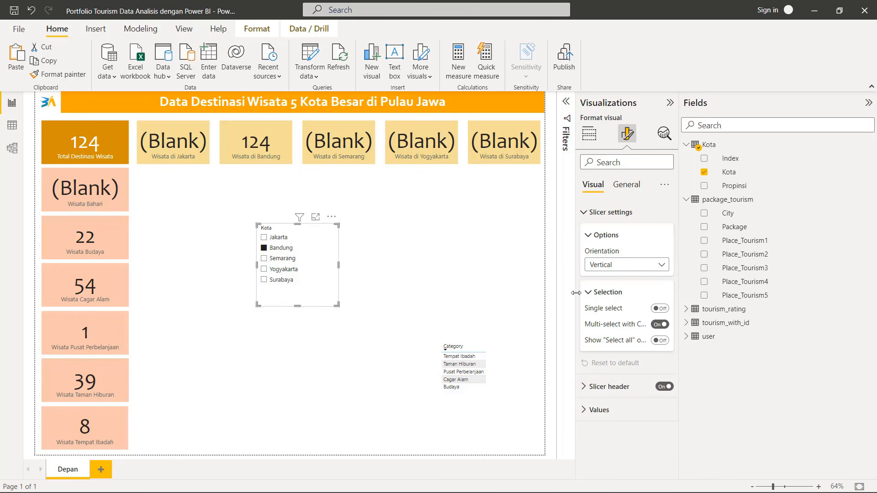
pyautogui.moveTo(576, 293); pyautogui.dragTo(482, 297)
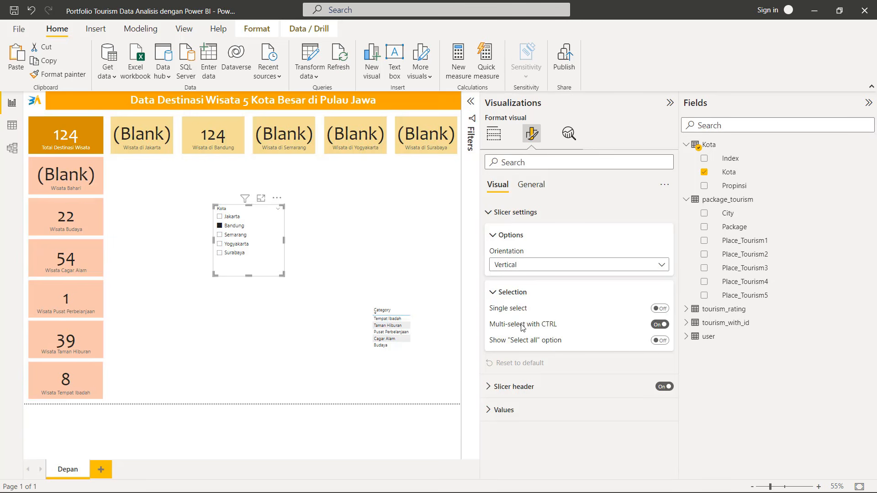
pyautogui.click(658, 325)
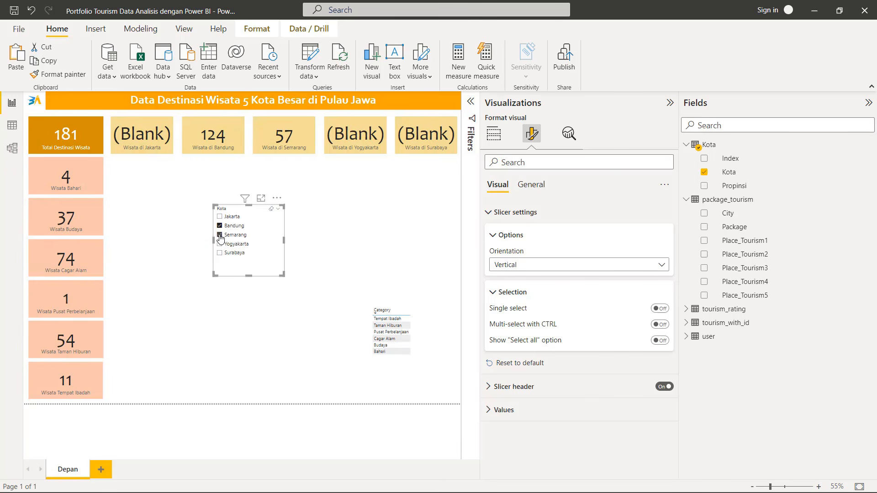
# Untick Semarang and Bandung so only Jakarta stays selected (84 destinations)
pyautogui.click(220, 236)
pyautogui.click(220, 226)
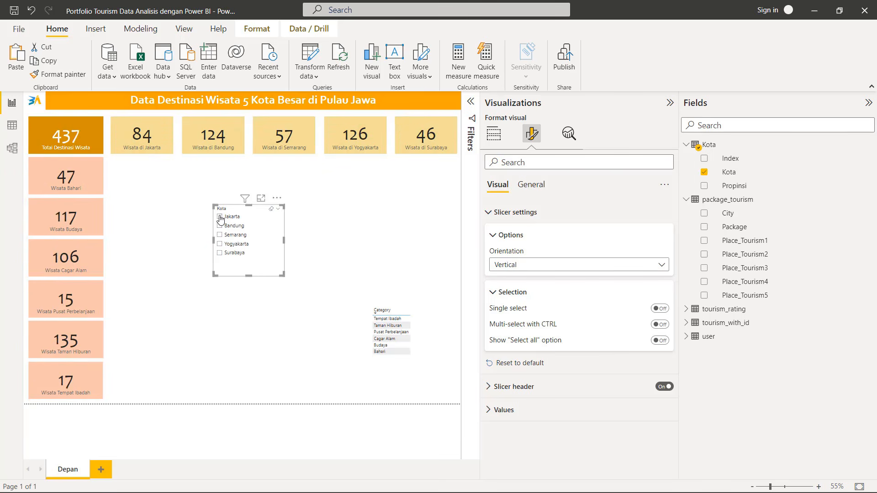
pyautogui.click(220, 217)
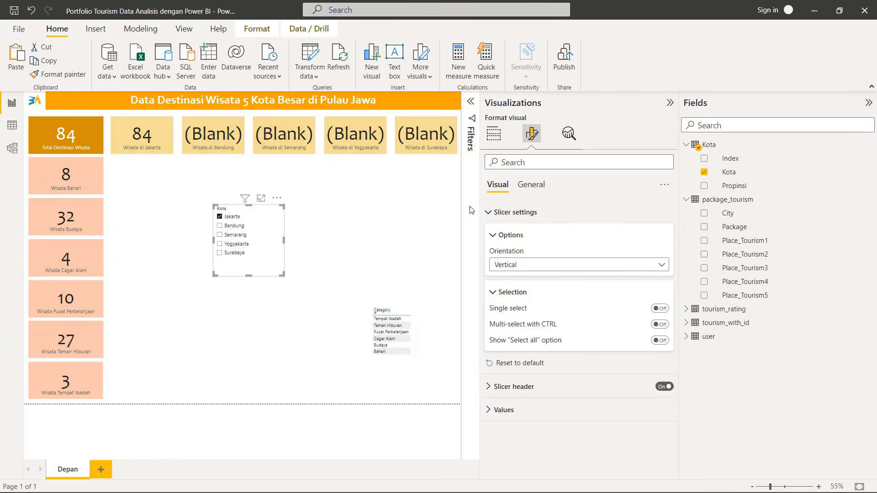
pyautogui.moveTo(481, 206); pyautogui.dragTo(577, 206)
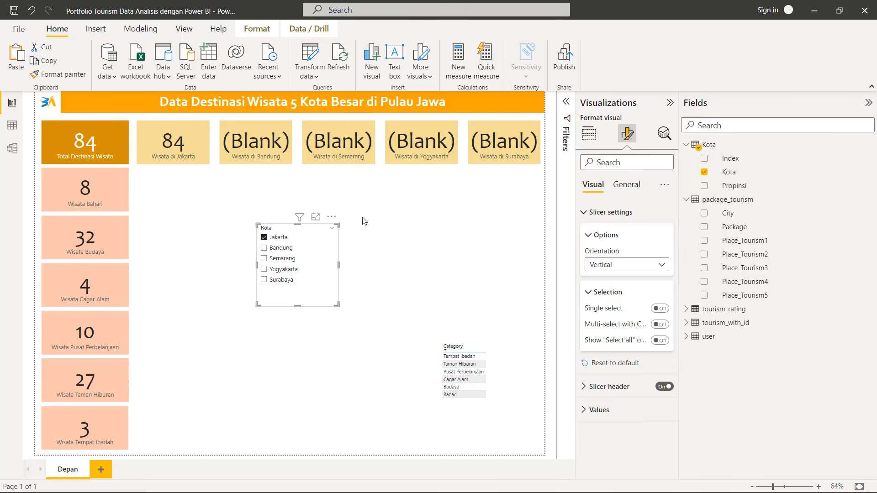
# Change the Jumlah Wisata di Bandung measure's home table to Kota
pyautogui.click(264, 124)
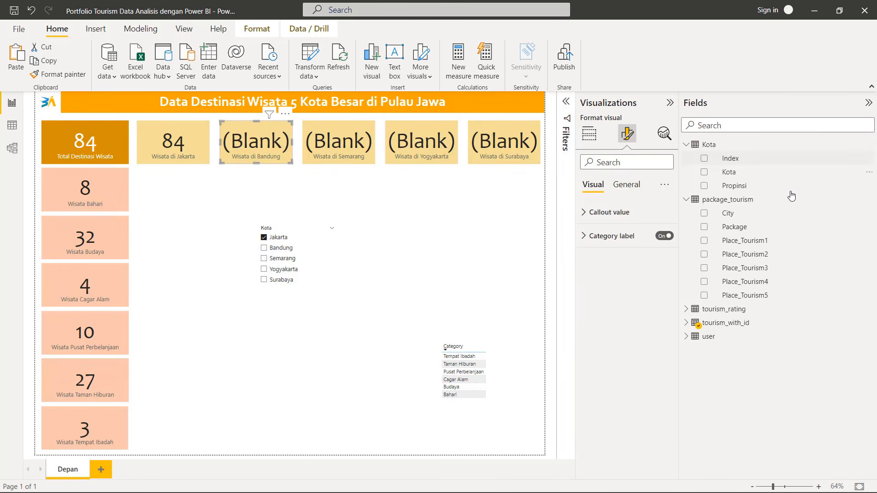
pyautogui.click(686, 323)
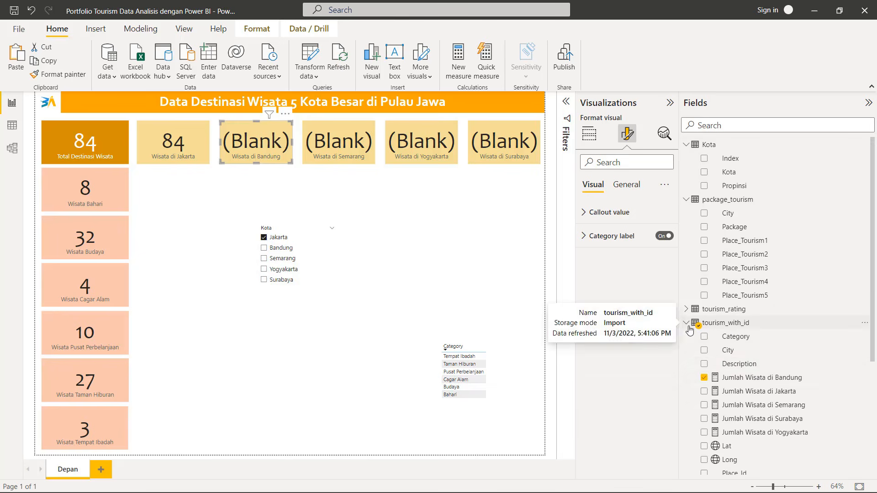
pyautogui.click(758, 381)
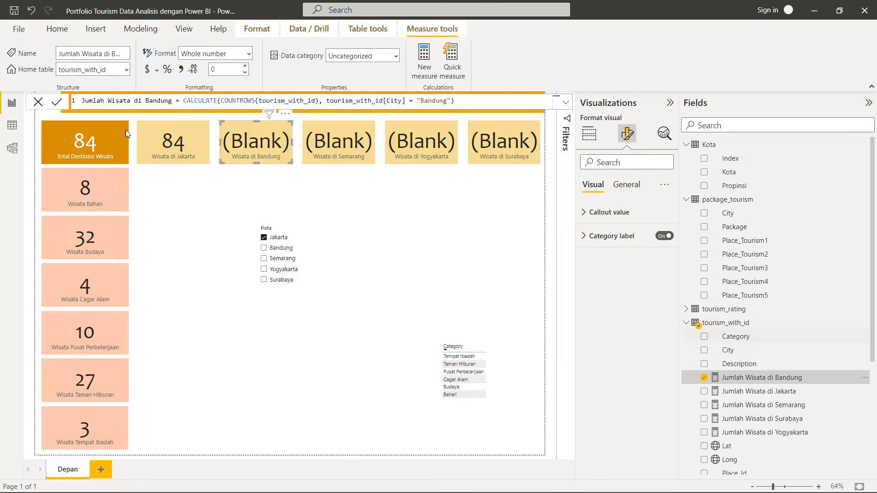
pyautogui.click(126, 69)
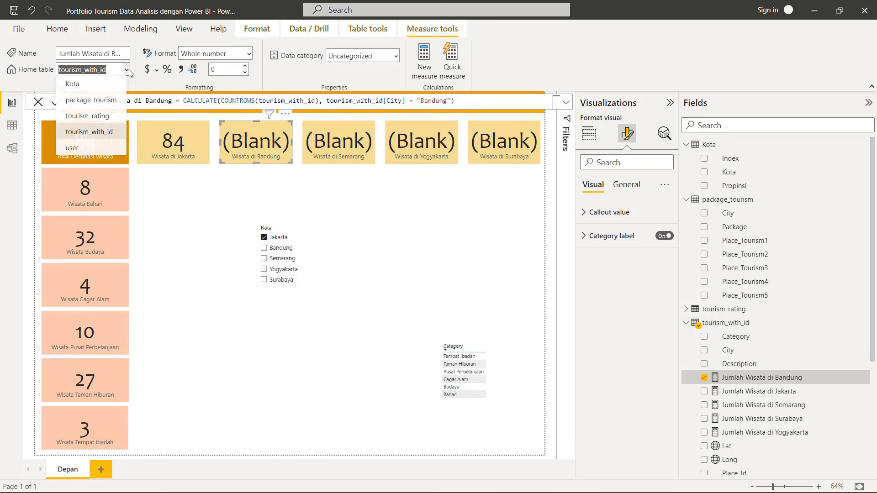
pyautogui.click(101, 89)
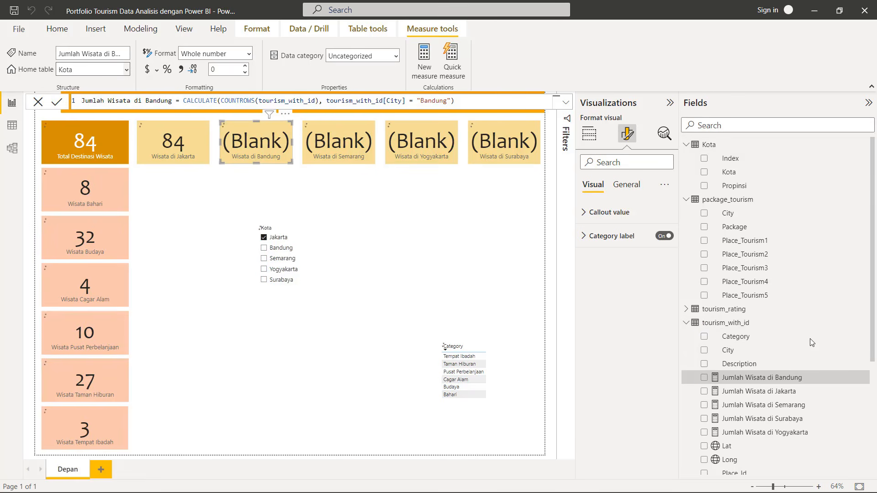
# Move the Jumlah Wisata di Jakarta measure into the Kota table
pyautogui.click(784, 392)
pyautogui.click(794, 405)
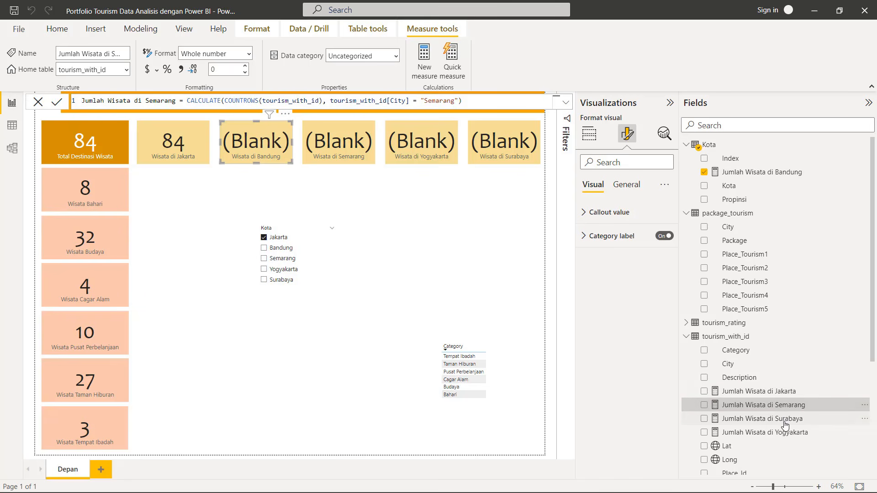
pyautogui.click(807, 393)
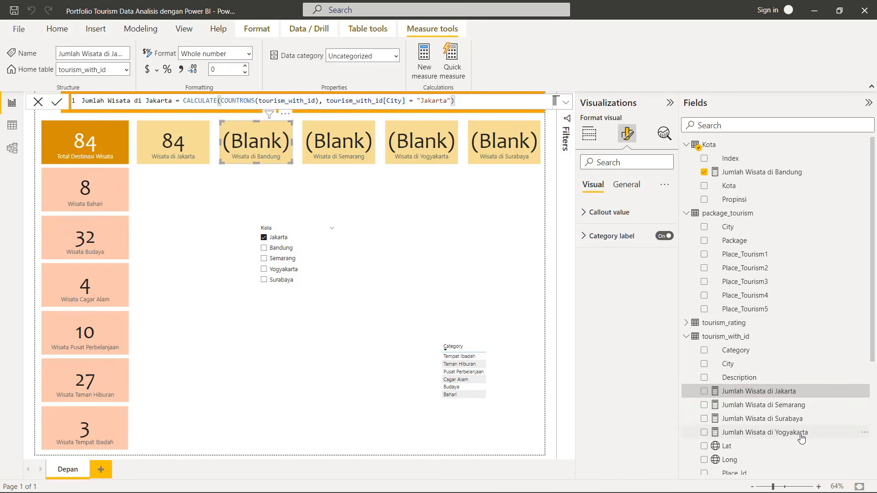
pyautogui.click(802, 438)
pyautogui.click(808, 393)
pyautogui.click(126, 69)
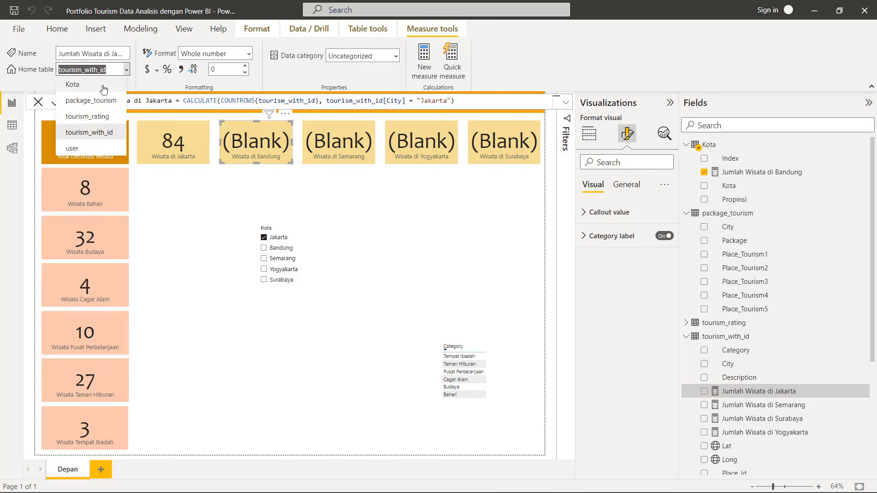
pyautogui.click(77, 131)
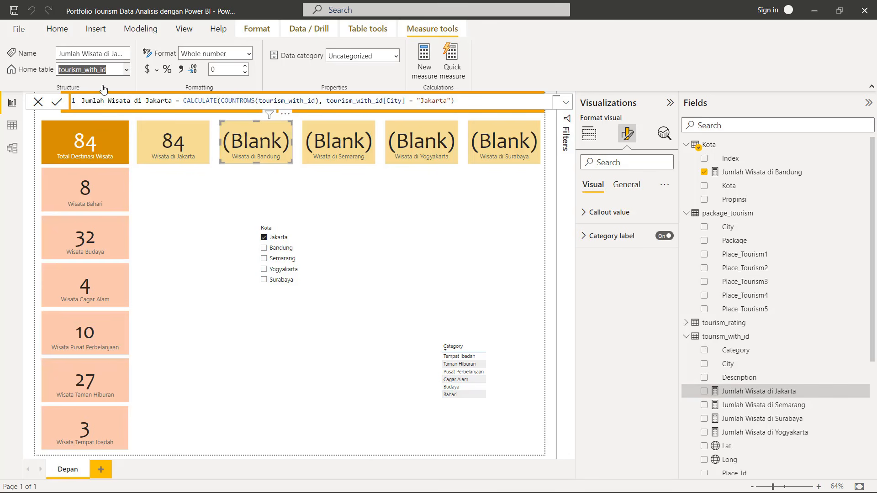
# Move the Semarang and Surabaya city measures into the Kota table
pyautogui.click(798, 406)
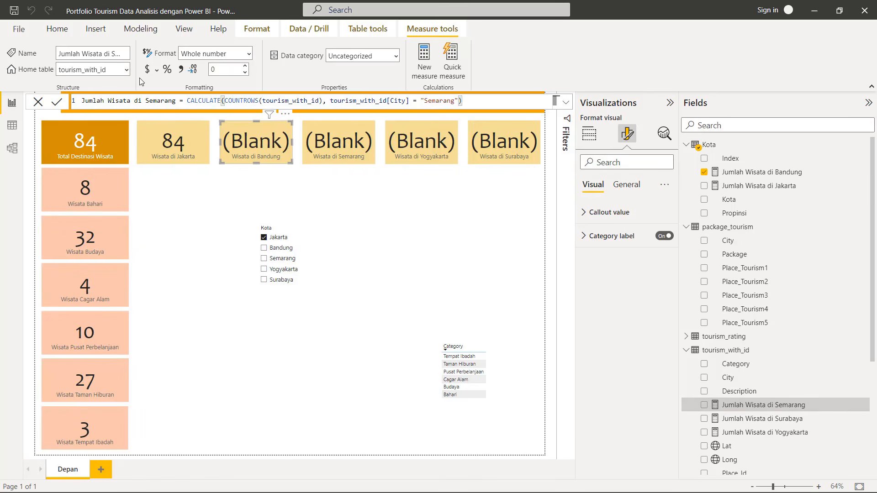
pyautogui.click(127, 70)
pyautogui.click(77, 125)
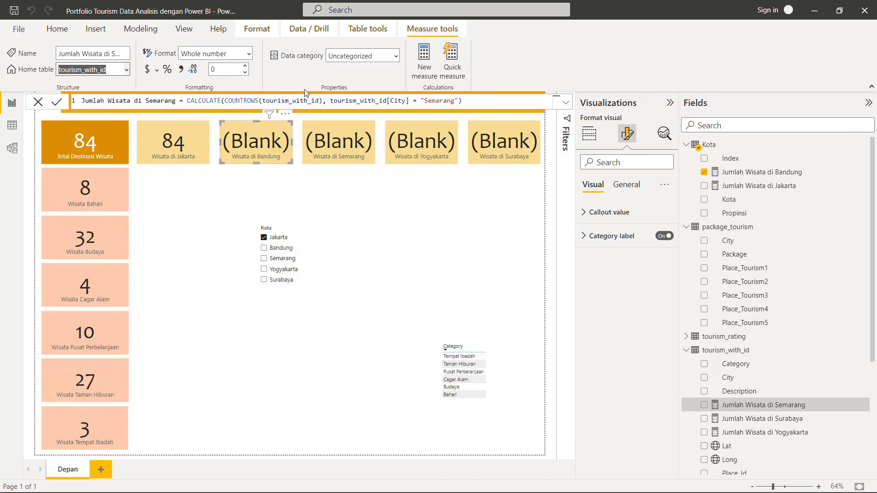
pyautogui.click(799, 419)
pyautogui.click(127, 69)
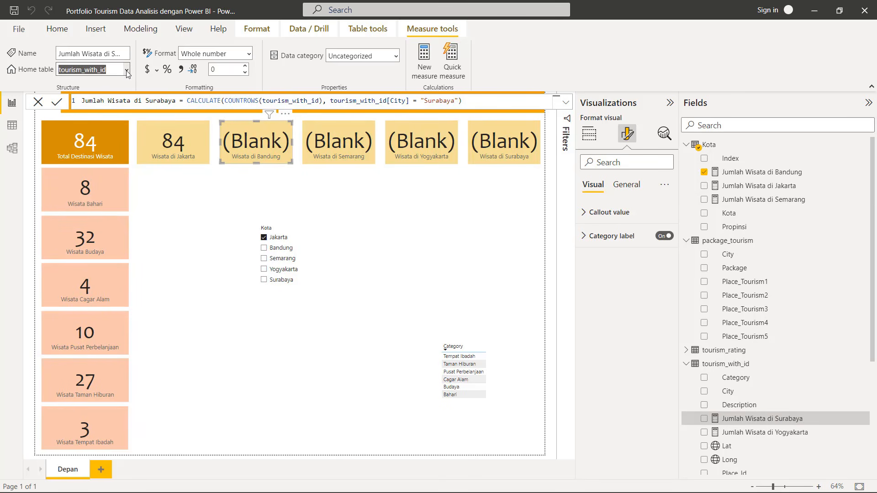
pyautogui.click(106, 87)
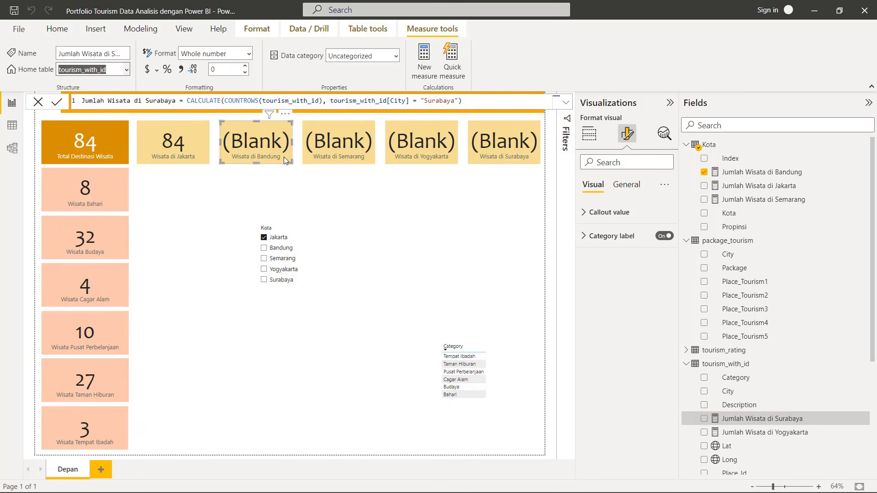
# Move the Jumlah Wisata di Yogyakarta measure into the Kota table
pyautogui.click(778, 434)
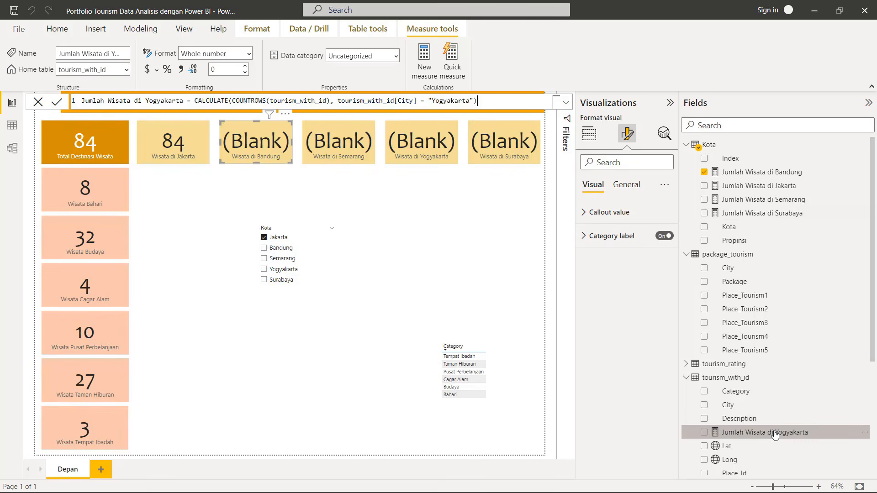
pyautogui.click(127, 70)
pyautogui.click(94, 90)
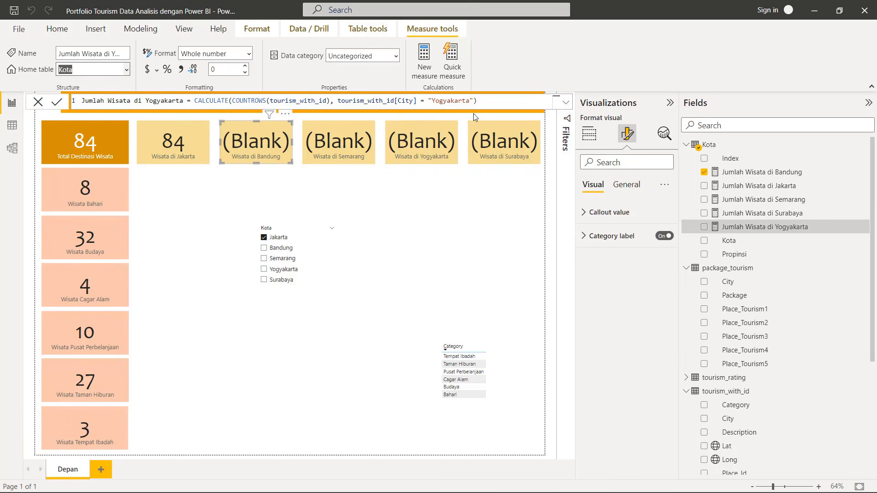
pyautogui.click(294, 172)
# Append + 0 to the Jumlah Wisata di Bandung formula and commit it
pyautogui.click(281, 132)
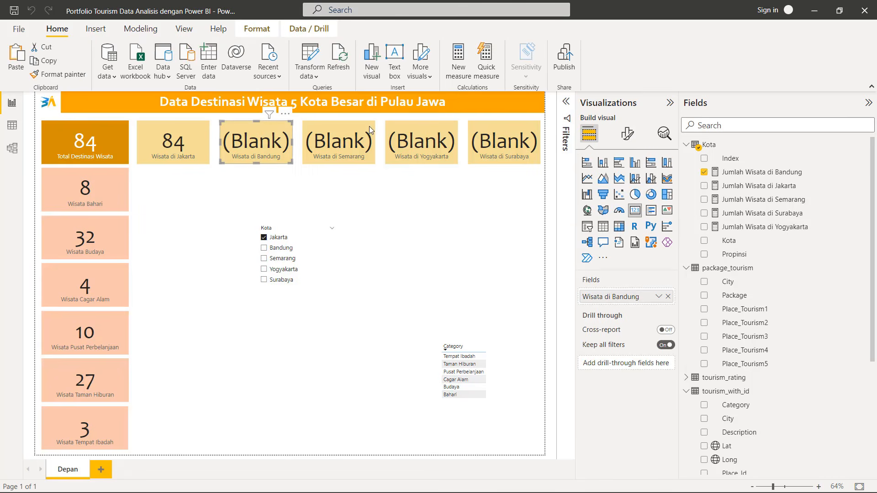
pyautogui.click(798, 174)
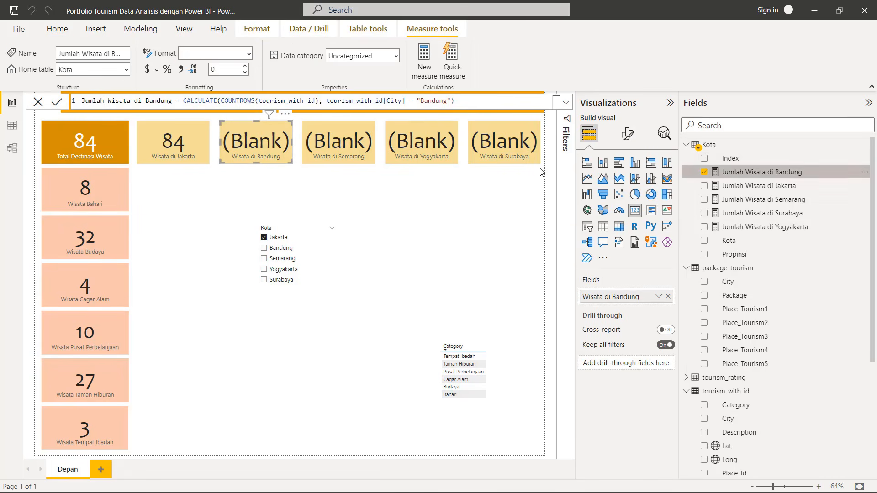
pyautogui.click(481, 101)
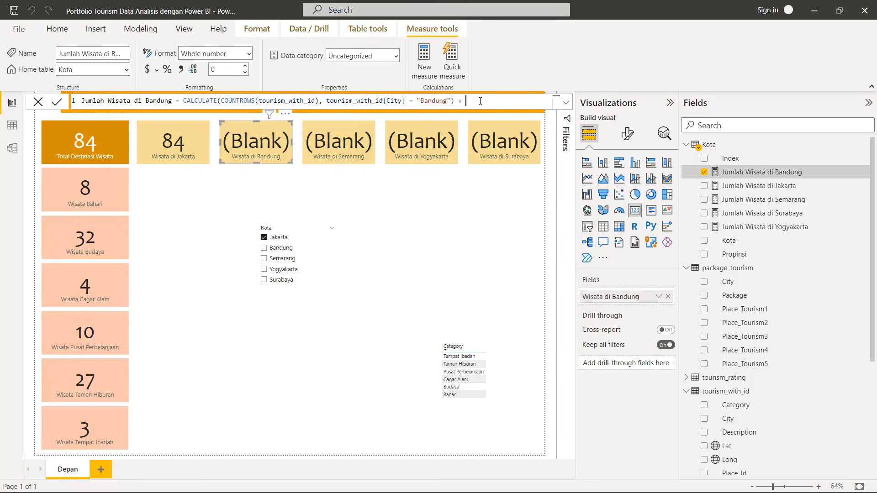
pyautogui.moveTo(486, 100); pyautogui.dragTo(456, 100)
pyautogui.click(59, 103)
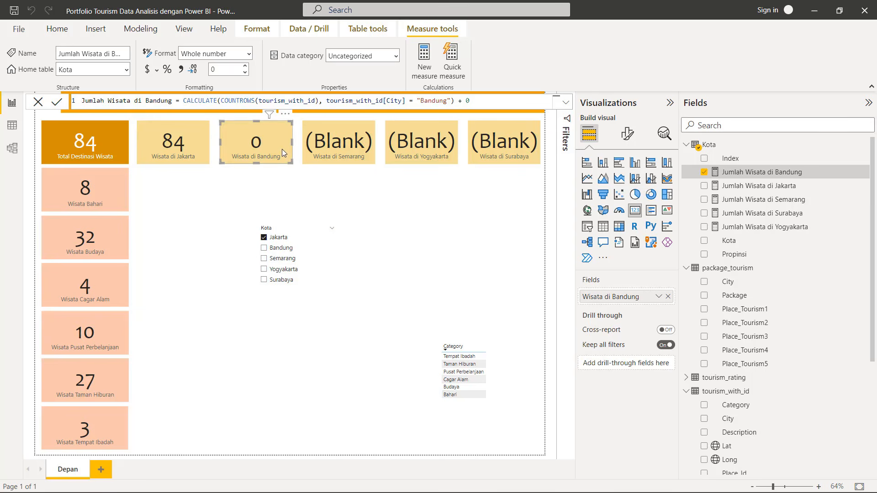
# Edit the Jakarta measure's formula, then add Bandung to the Kota selection (208 total)
pyautogui.click(797, 186)
pyautogui.click(488, 100)
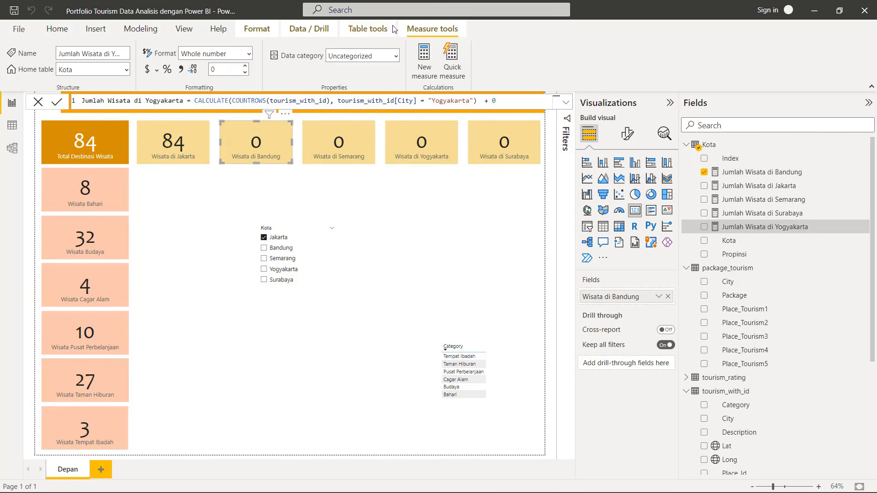
pyautogui.click(263, 249)
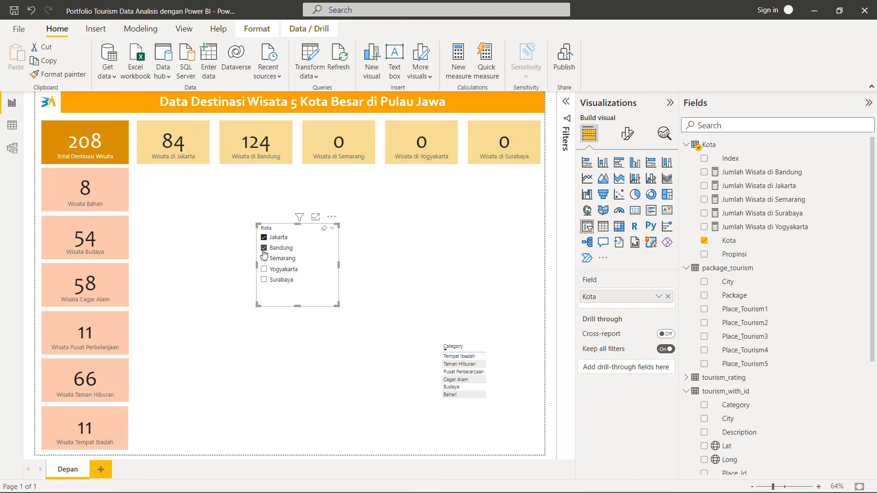
# Try a horizontal tile layout for the Kota slicer and widen it
pyautogui.click(332, 217)
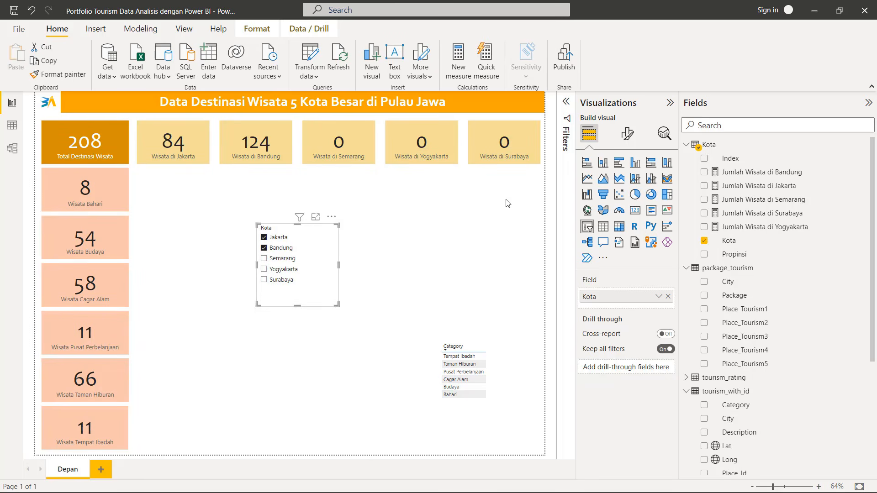
pyautogui.click(627, 135)
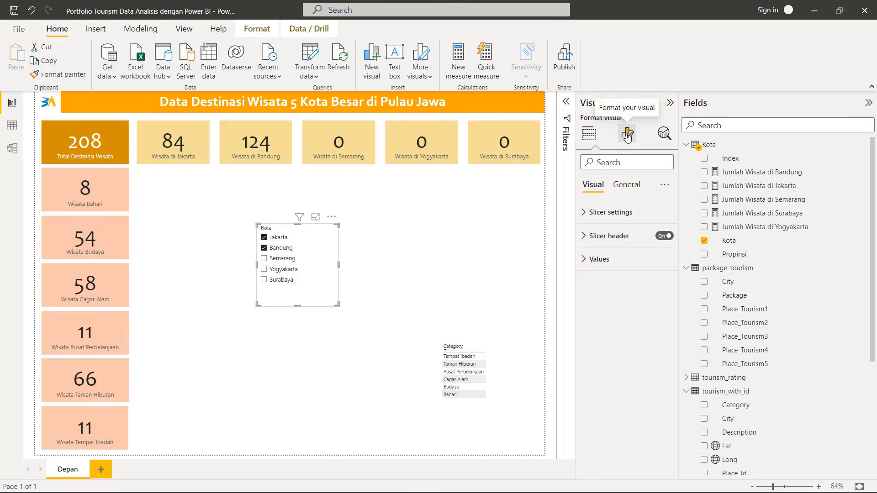
pyautogui.click(632, 218)
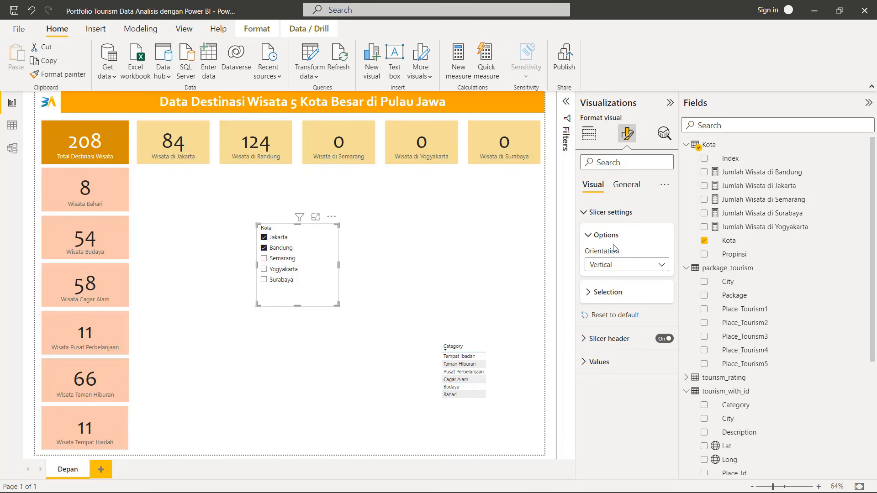
pyautogui.click(614, 266)
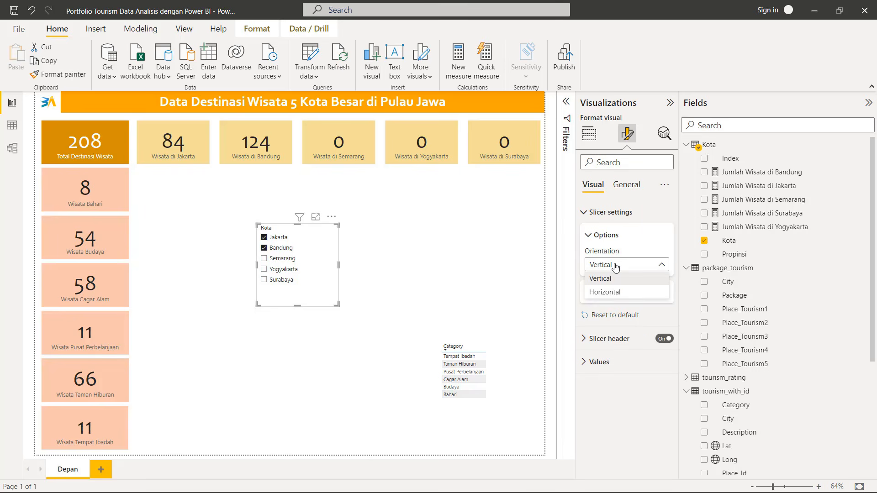
pyautogui.click(615, 295)
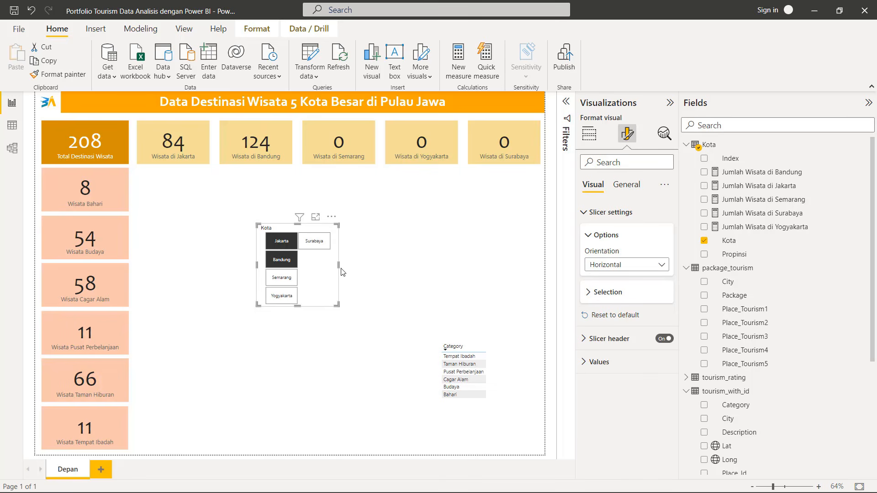
pyautogui.moveTo(339, 265); pyautogui.dragTo(446, 253)
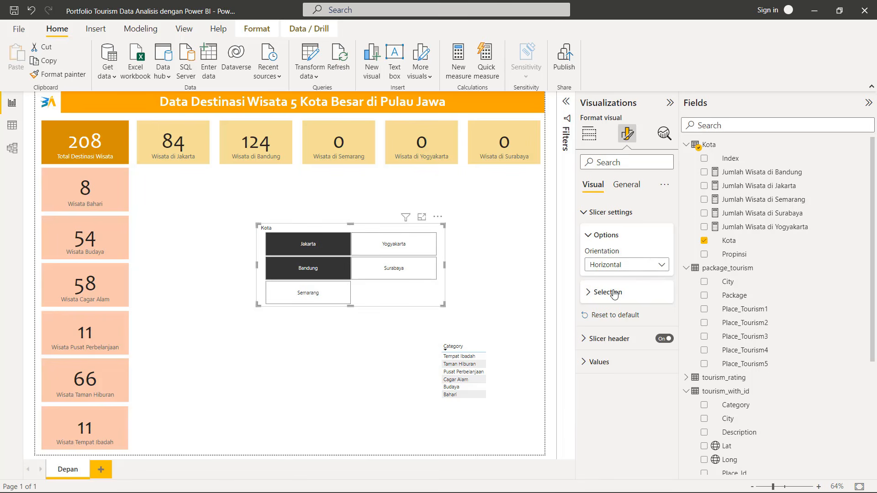
# Turn on the Show "Select all" option and select every city
pyautogui.click(591, 295)
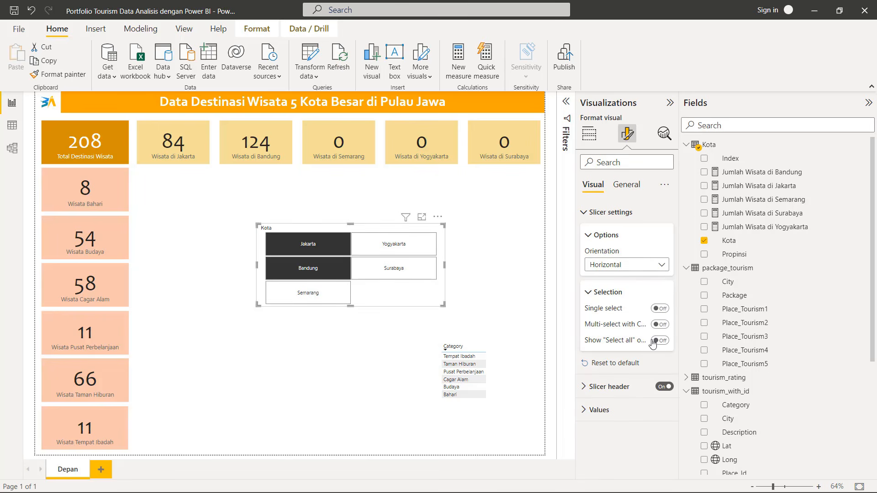
pyautogui.moveTo(576, 297); pyautogui.dragTo(502, 297)
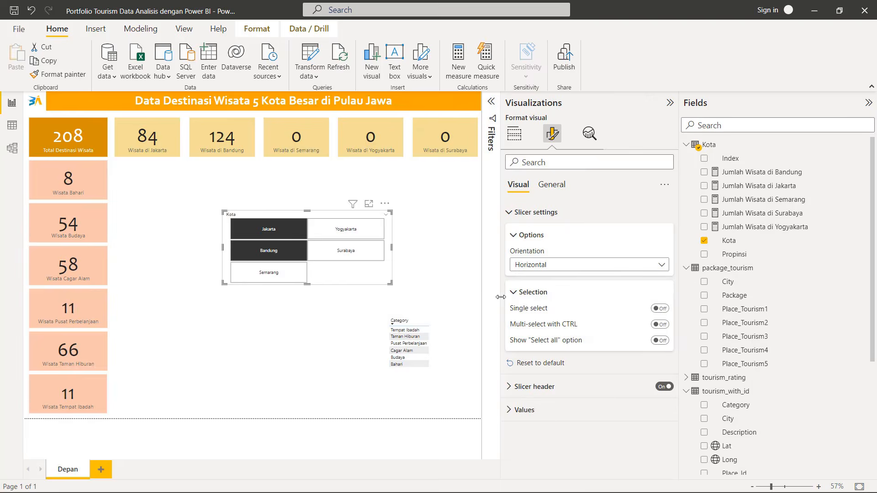
pyautogui.click(660, 341)
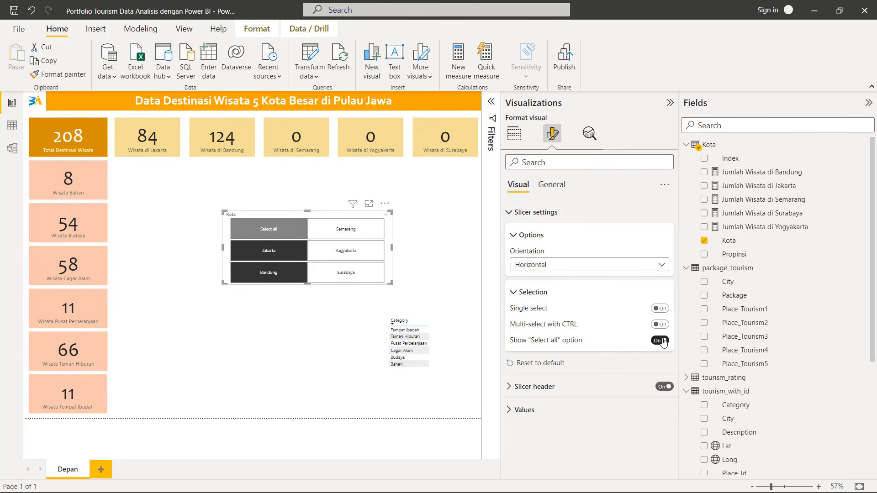
pyautogui.click(462, 251)
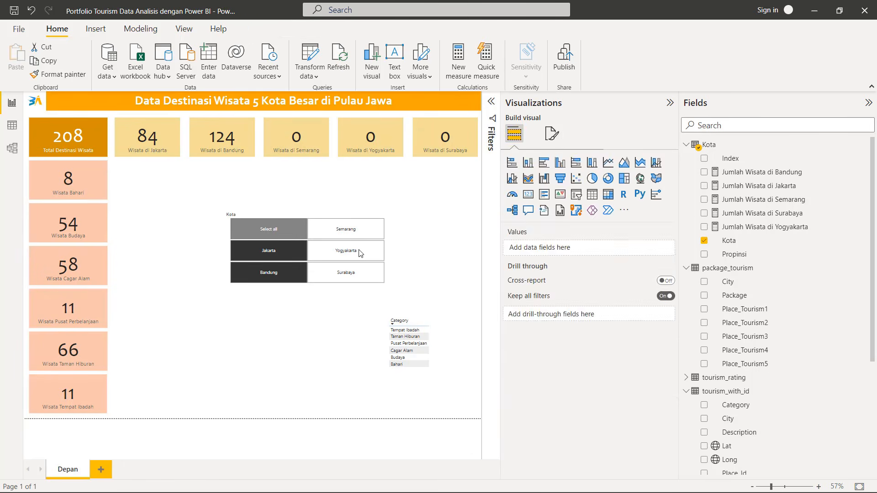
pyautogui.click(283, 223)
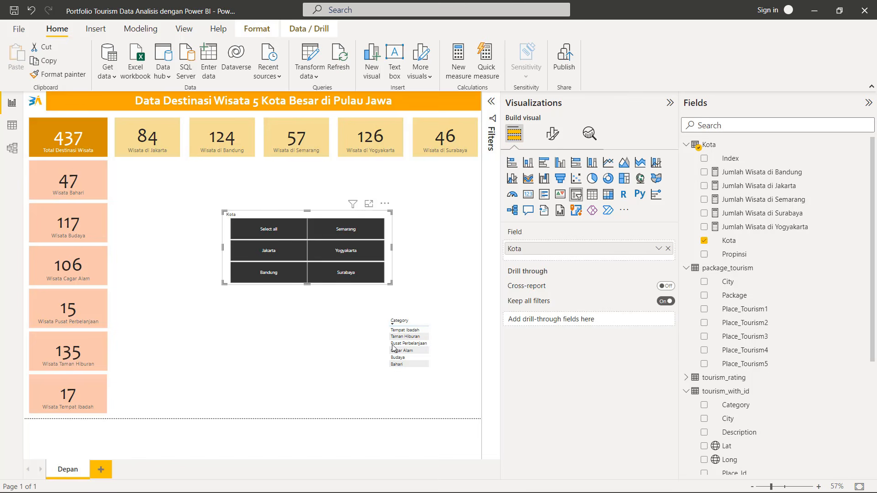
pyautogui.moveTo(510, 223); pyautogui.dragTo(585, 224)
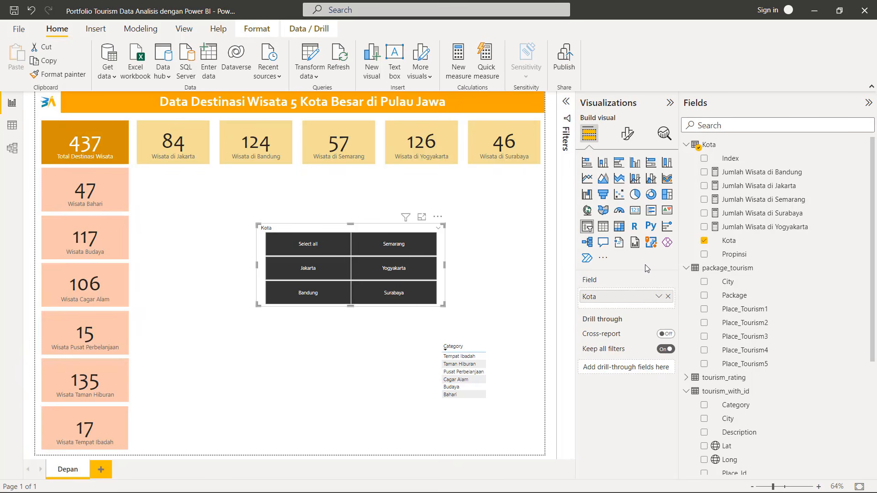
# Set the Kota slicer's orientation back to Vertical and narrow it to fit
pyautogui.click(628, 133)
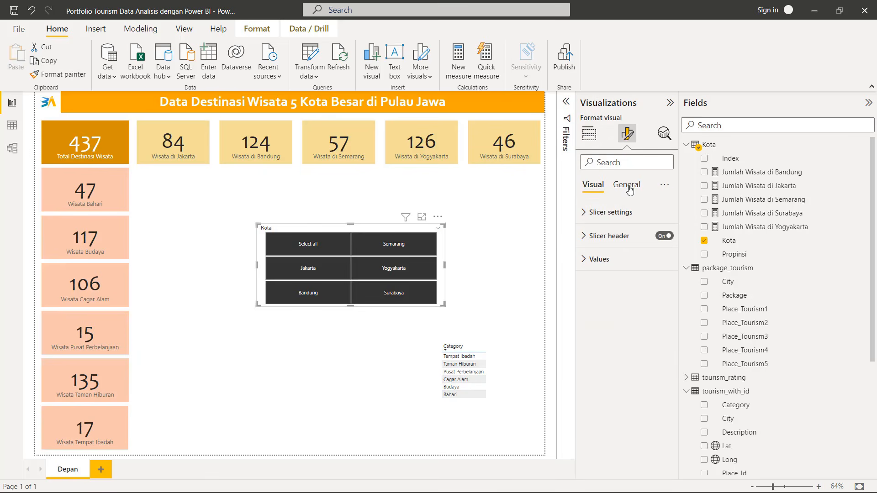
pyautogui.click(617, 213)
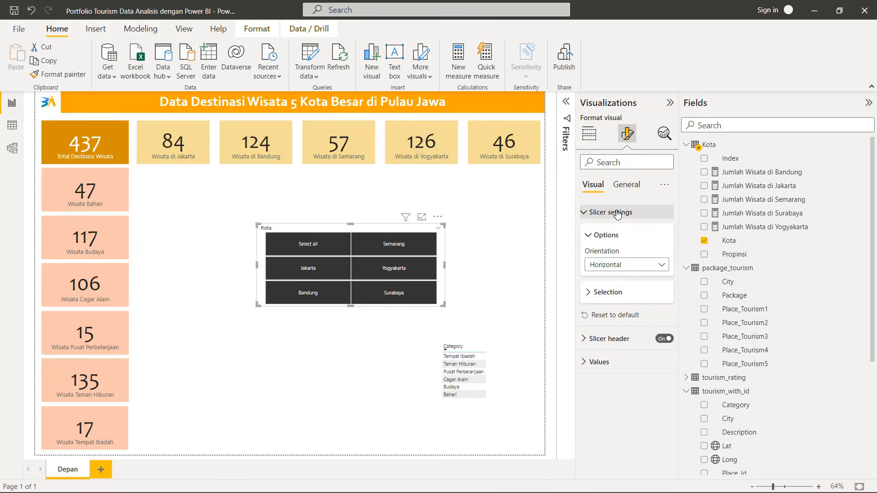
pyautogui.click(629, 266)
pyautogui.click(607, 278)
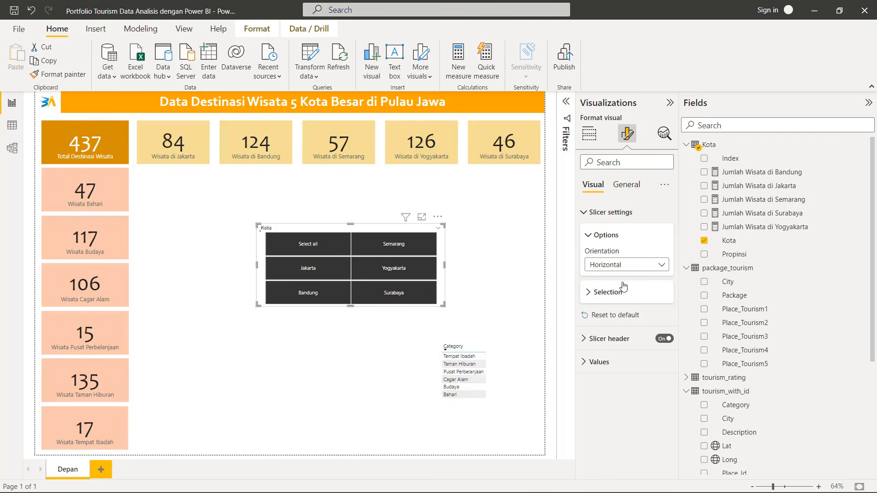
pyautogui.moveTo(443, 305); pyautogui.dragTo(309, 303)
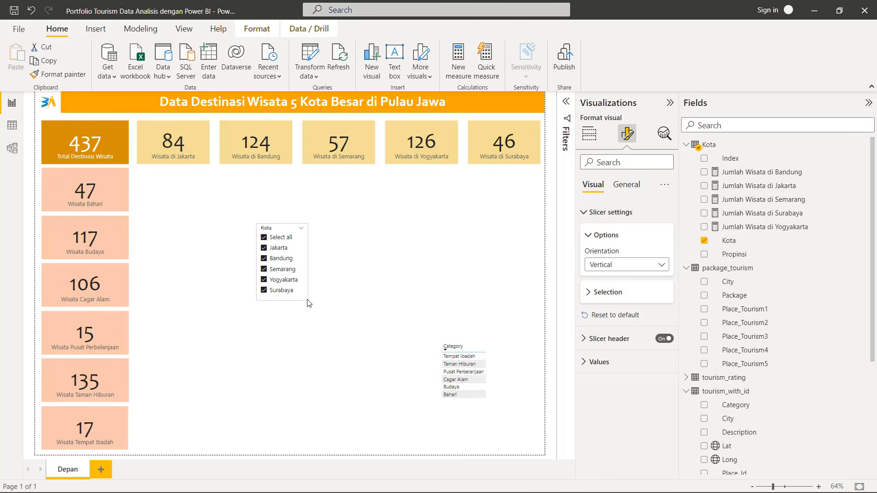
pyautogui.click(375, 286)
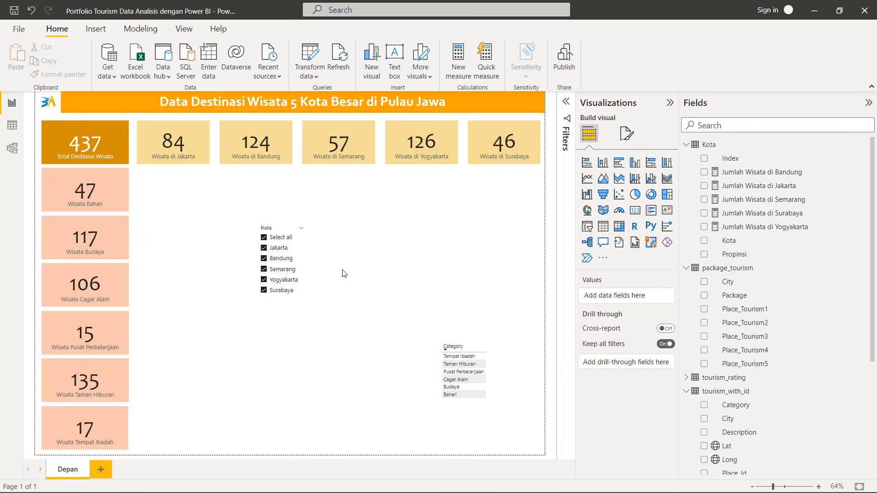
# Move the city slicer under the Jakarta card and place the taller Category table beside it
pyautogui.moveTo(280, 226); pyautogui.dragTo(162, 177)
pyautogui.click(309, 209)
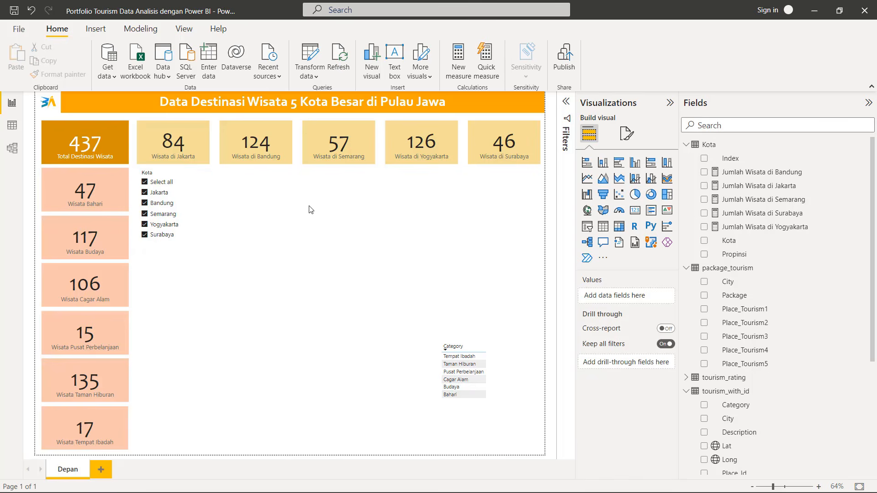
pyautogui.click(186, 181)
pyautogui.click(475, 352)
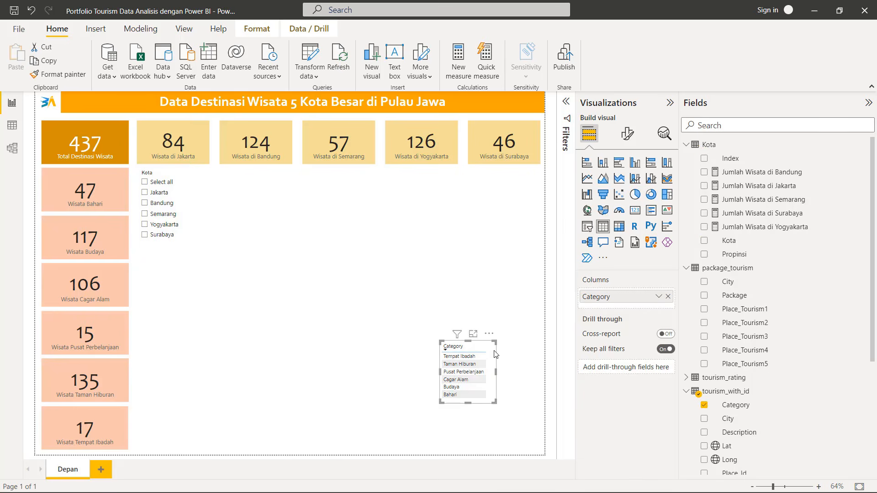
pyautogui.moveTo(487, 347); pyautogui.dragTo(346, 206)
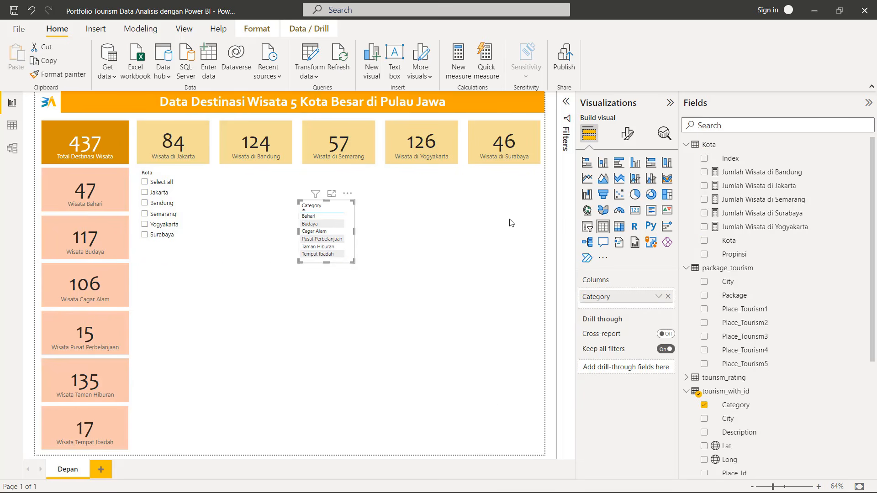
pyautogui.moveTo(344, 267); pyautogui.dragTo(325, 276)
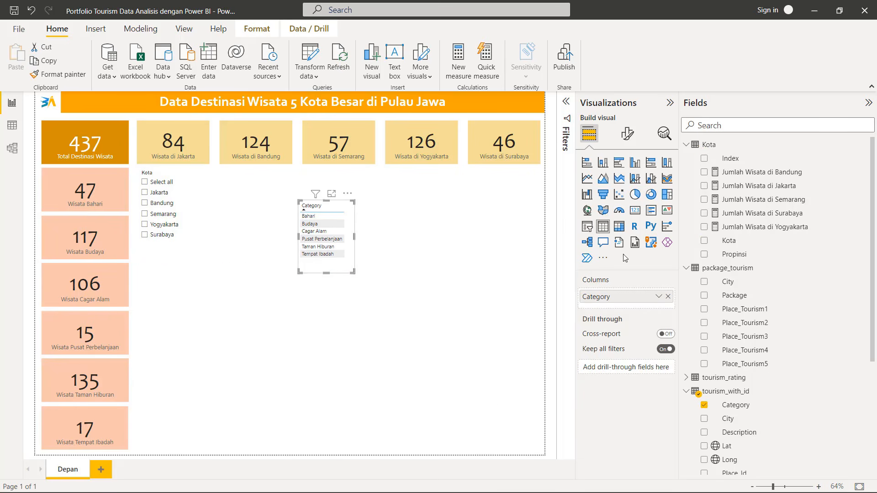
# Turn the Category table into a slicer, test then clear Bahari, and nudge it higher
pyautogui.click(586, 228)
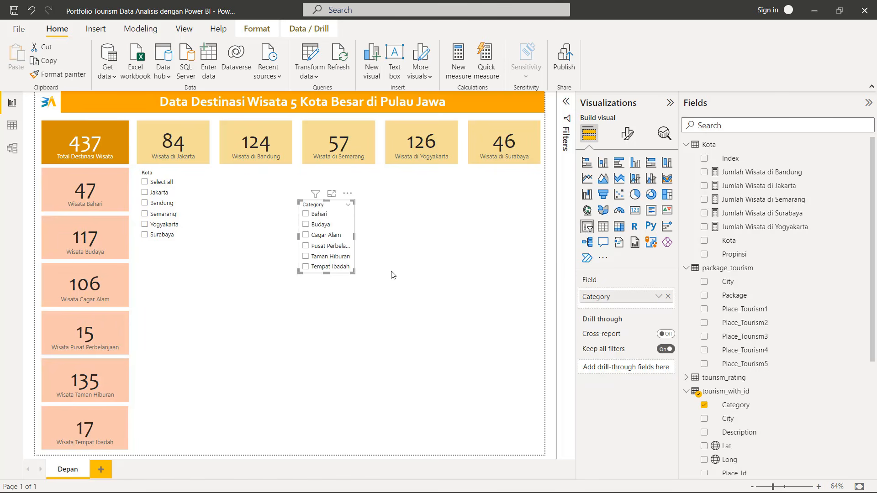
pyautogui.moveTo(352, 272); pyautogui.dragTo(368, 290)
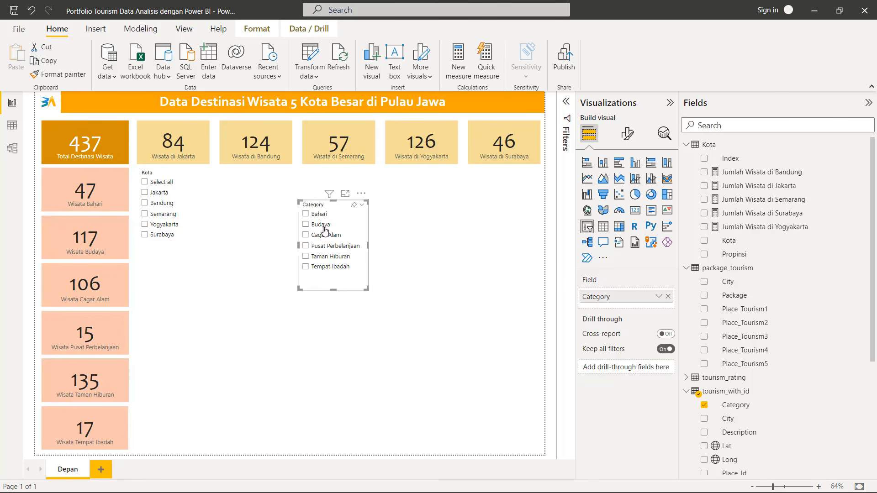
pyautogui.click(306, 215)
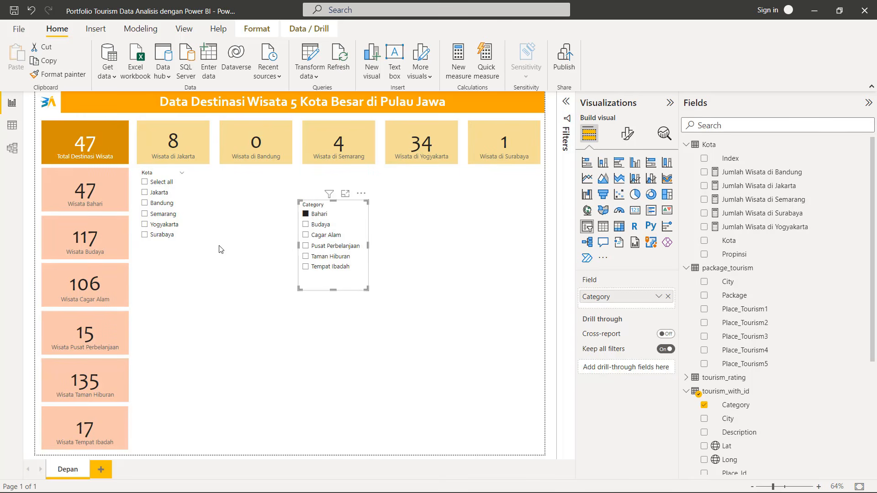
pyautogui.click(414, 336)
pyautogui.click(354, 205)
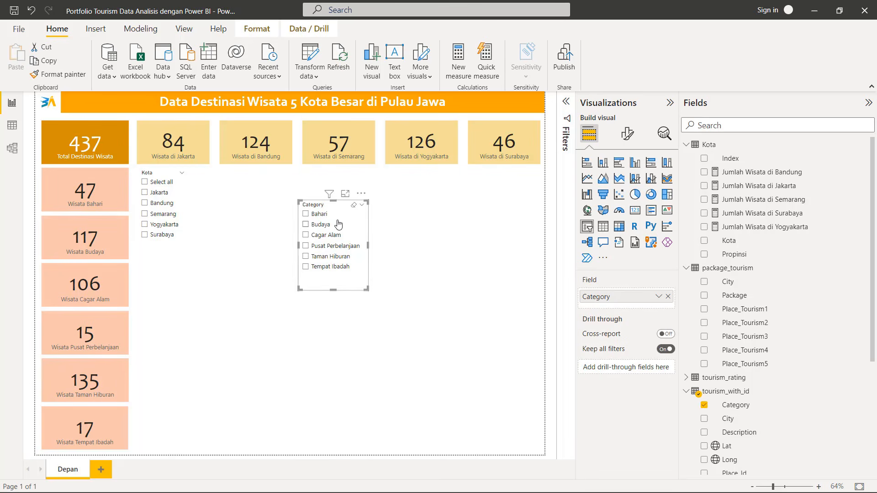
pyautogui.moveTo(345, 221); pyautogui.dragTo(335, 192)
pyautogui.click(450, 230)
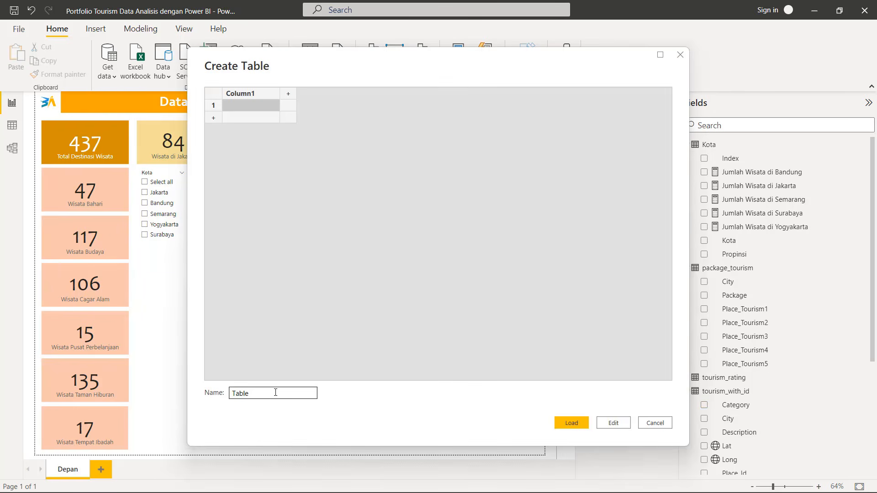
# Name the new table Kategori and rename Column1 to Kategori
pyautogui.click(219, 388)
pyautogui.write('Kategori')
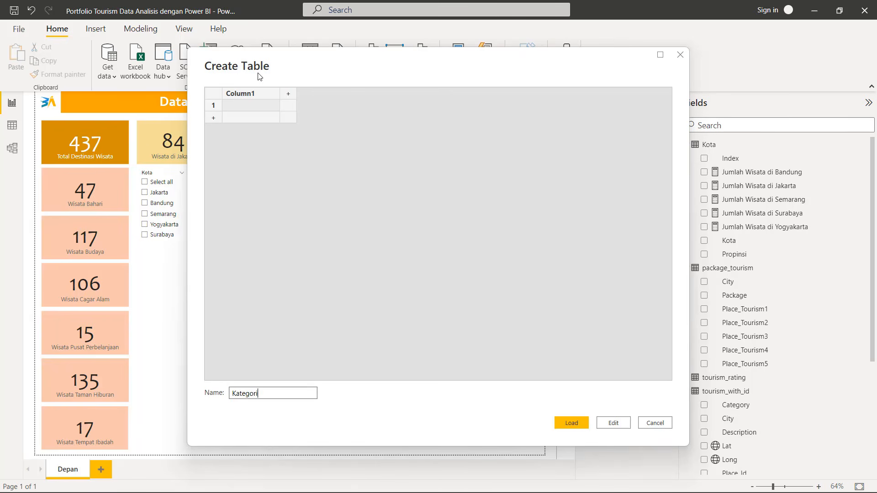
pyautogui.doubleClick(252, 94)
pyautogui.press('BackSpace')
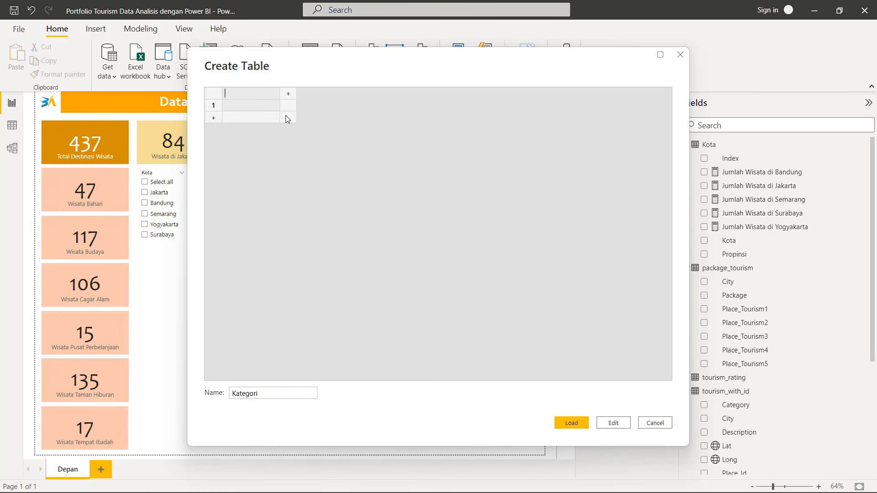
pyautogui.write('Kategori')
pyautogui.press('Return')
# Enter the category names Bahari through Tempat Ibadah into the Kategori column
pyautogui.moveTo(394, 68); pyautogui.dragTo(620, 110)
pyautogui.click(475, 160)
pyautogui.click(485, 161)
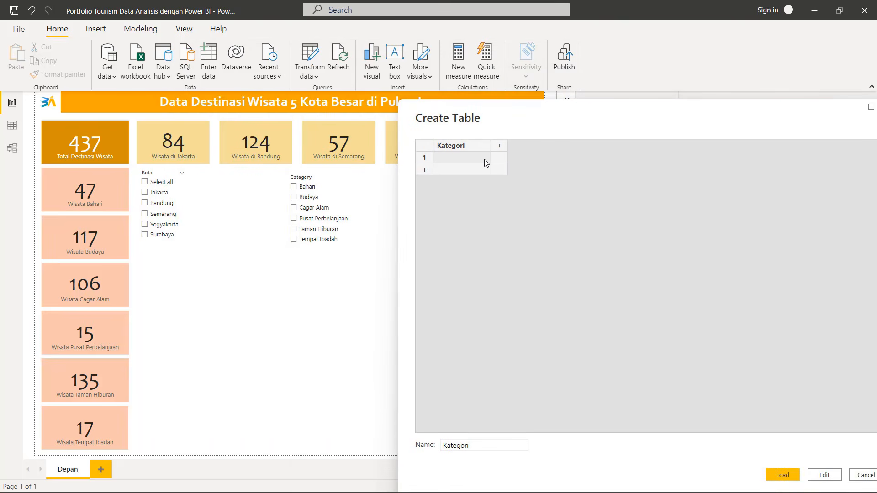
pyautogui.write('Bahari')
pyautogui.write('Tempat ')
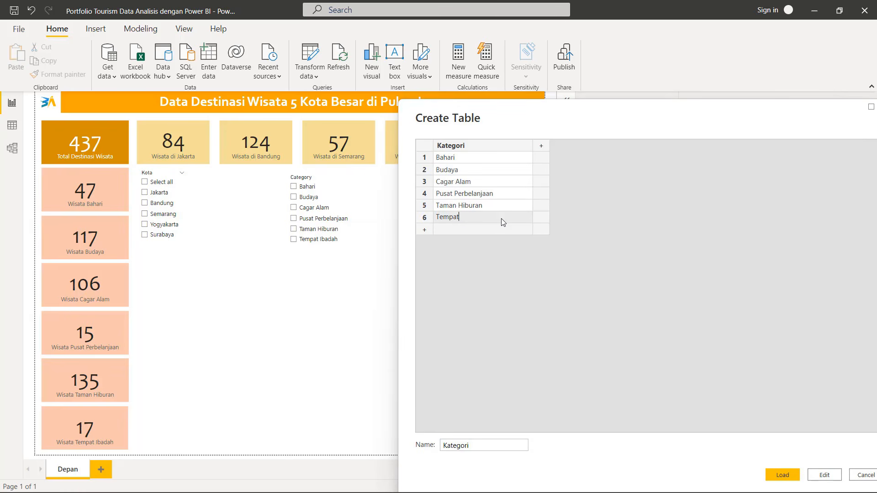
pyautogui.write('Ibdah')
pyautogui.press('BackSpace')
pyautogui.press('BackSpace')
pyautogui.press('BackSpace')
pyautogui.click(605, 213)
pyautogui.moveTo(689, 124); pyautogui.dragTo(570, 108)
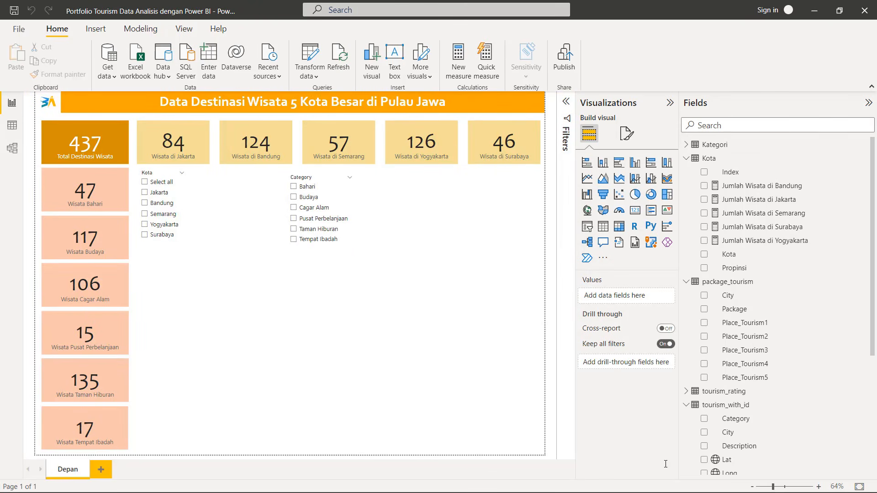
# In Model view, relate tourism_with_id[Category] to Kategori[Kategori], then return to the Depan page
pyautogui.click(686, 160)
pyautogui.click(688, 173)
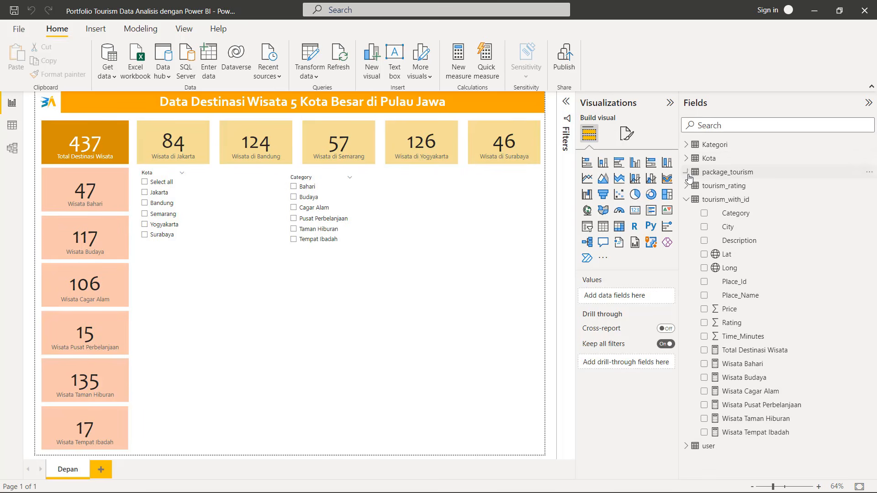
pyautogui.click(12, 148)
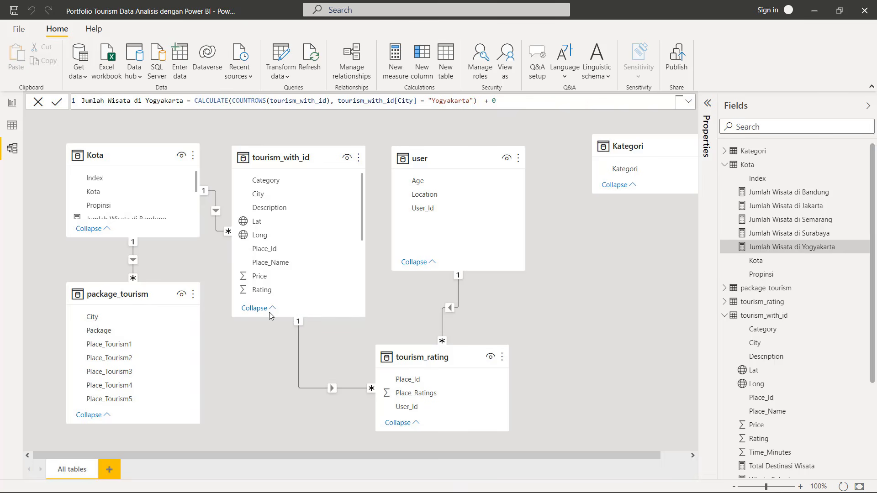
pyautogui.scroll(-3, 305, 279)
pyautogui.scroll(3, 303, 280)
pyautogui.moveTo(638, 194); pyautogui.dragTo(639, 234)
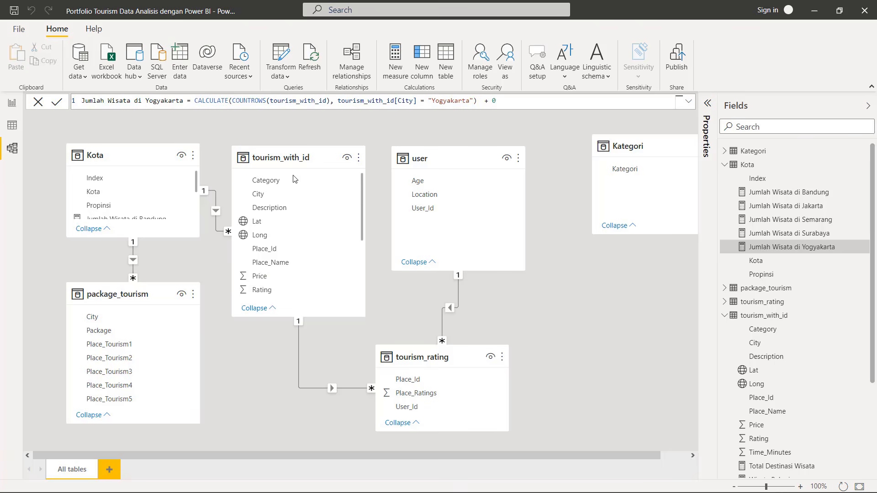
pyautogui.moveTo(294, 180); pyautogui.dragTo(628, 172)
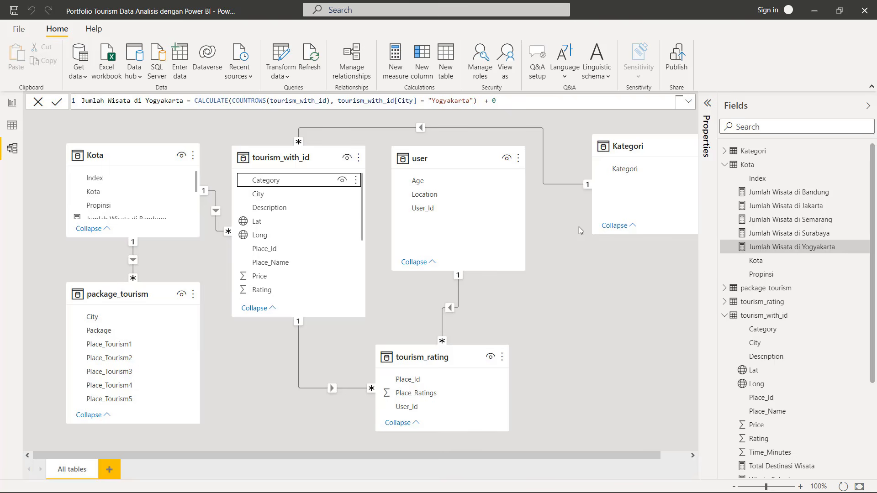
pyautogui.click(13, 104)
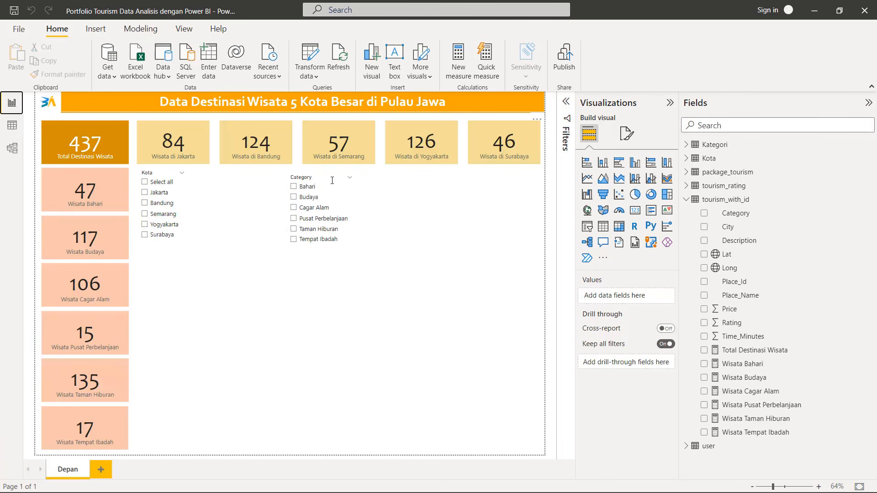
# Replace the slicer's Category field with Kategori[Kategori], then test and clear a Bahari filter
pyautogui.click(348, 203)
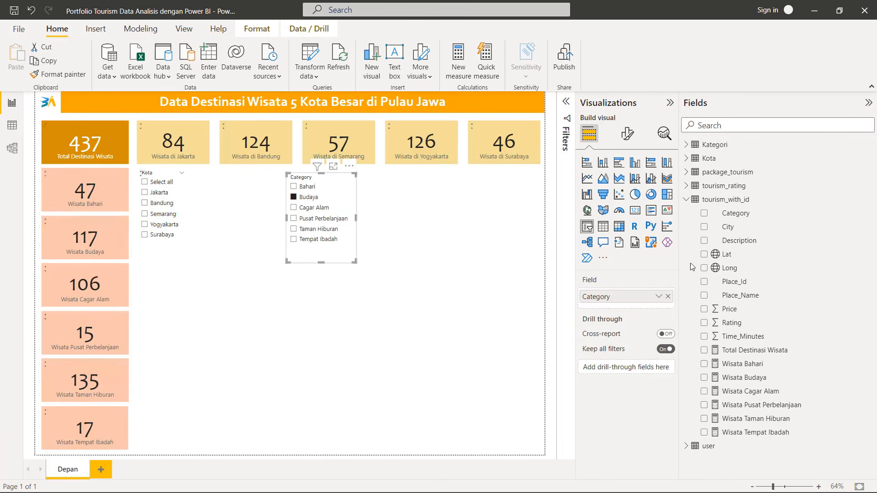
pyautogui.click(669, 297)
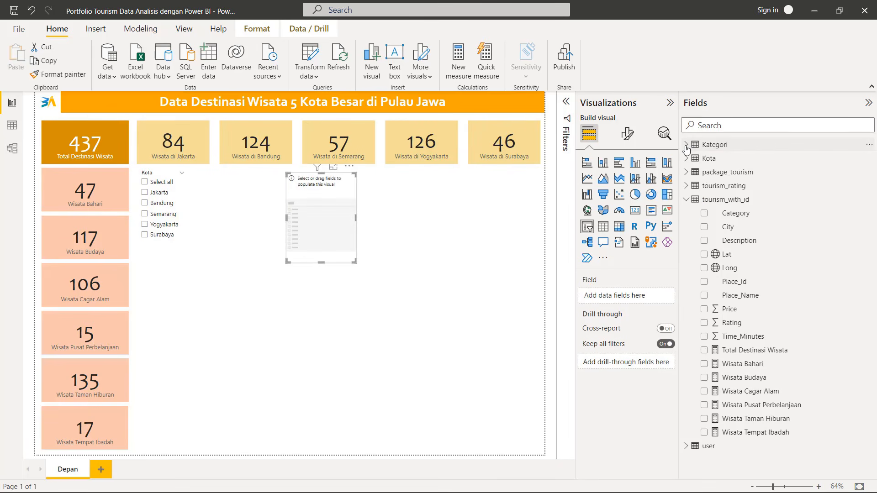
pyautogui.click(686, 144)
pyautogui.moveTo(735, 158); pyautogui.dragTo(638, 296)
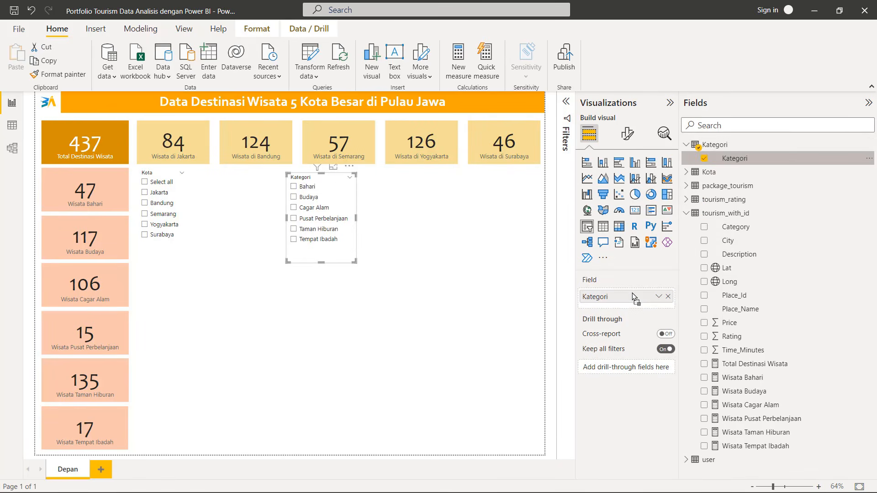
pyautogui.click(294, 187)
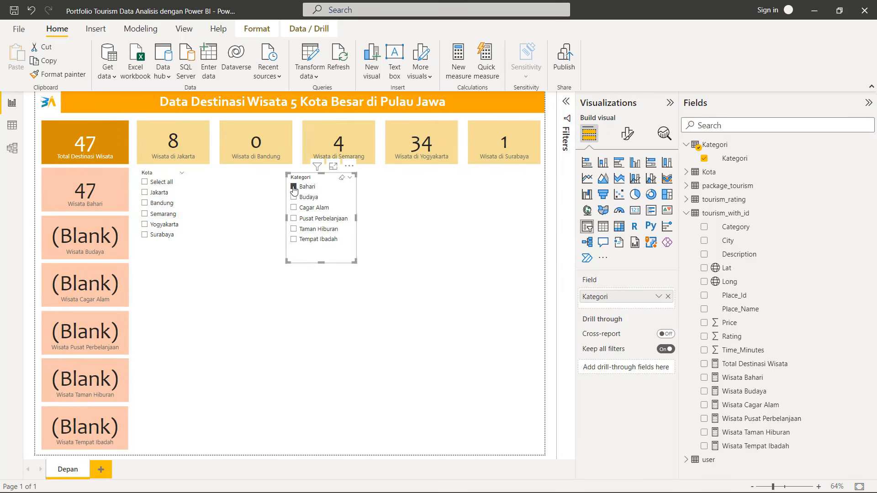
pyautogui.click(294, 186)
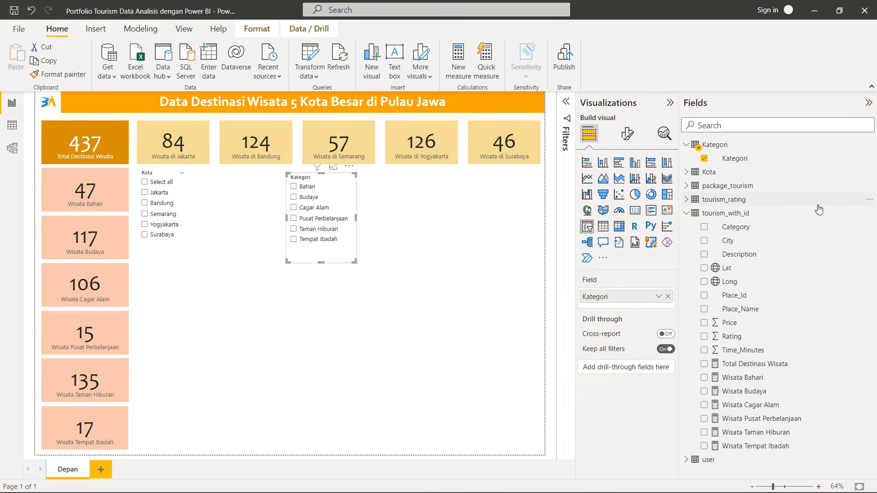
pyautogui.moveTo(819, 209)
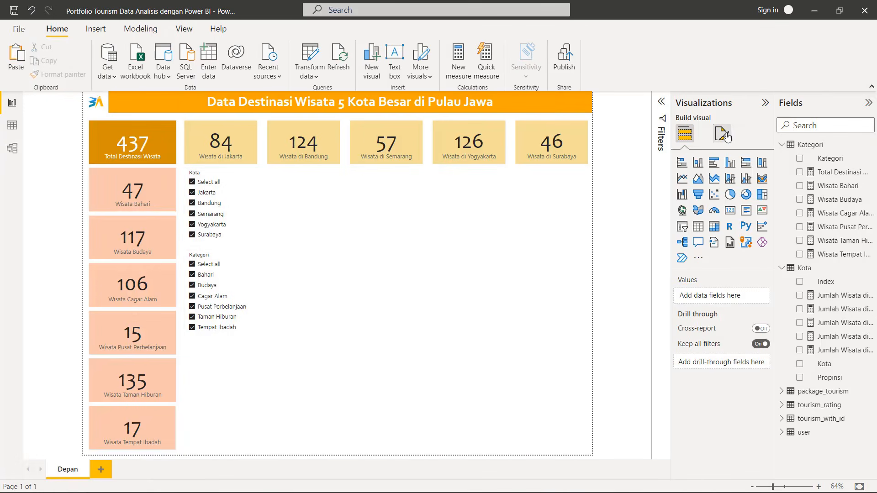
# Set the report page's canvas width to 1600
pyautogui.click(721, 137)
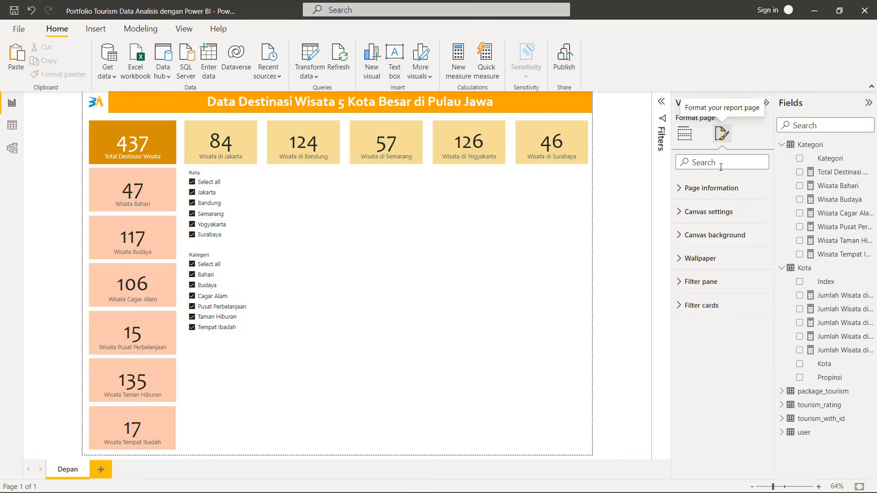
pyautogui.click(709, 212)
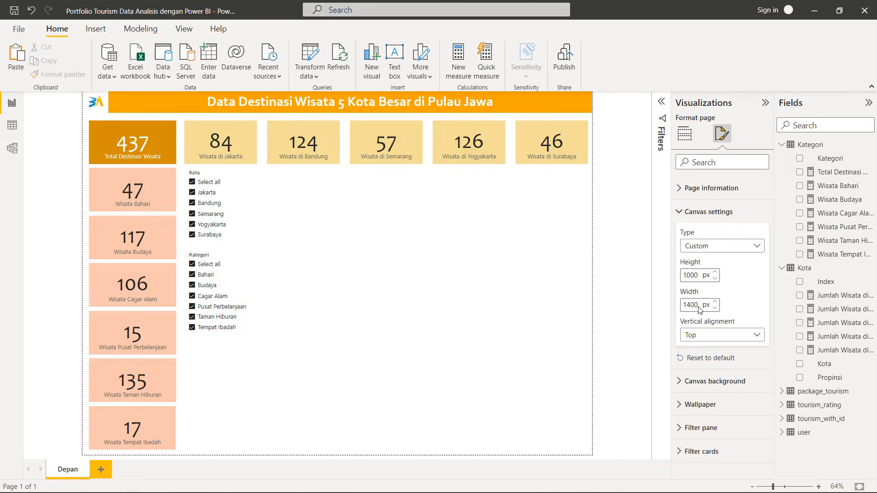
pyautogui.moveTo(701, 305); pyautogui.dragTo(663, 309)
pyautogui.write('1600')
pyautogui.click(518, 306)
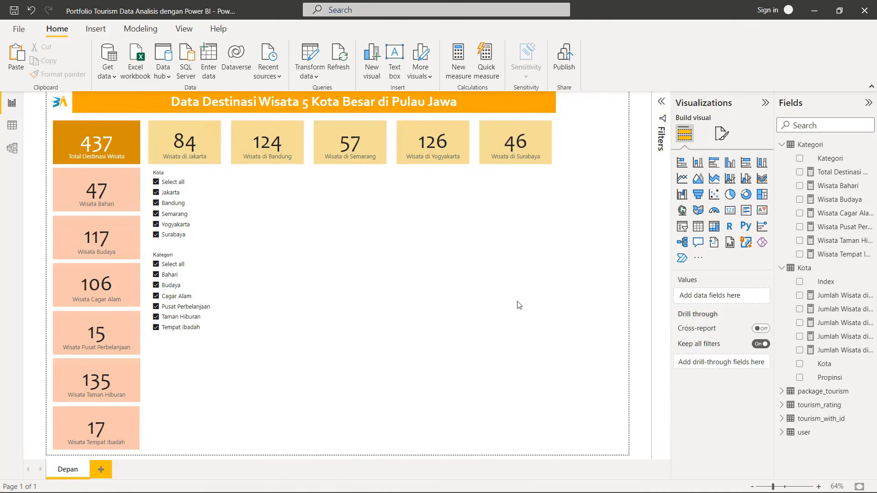
# Stretch the orange title banner toward the new page edge
pyautogui.click(532, 101)
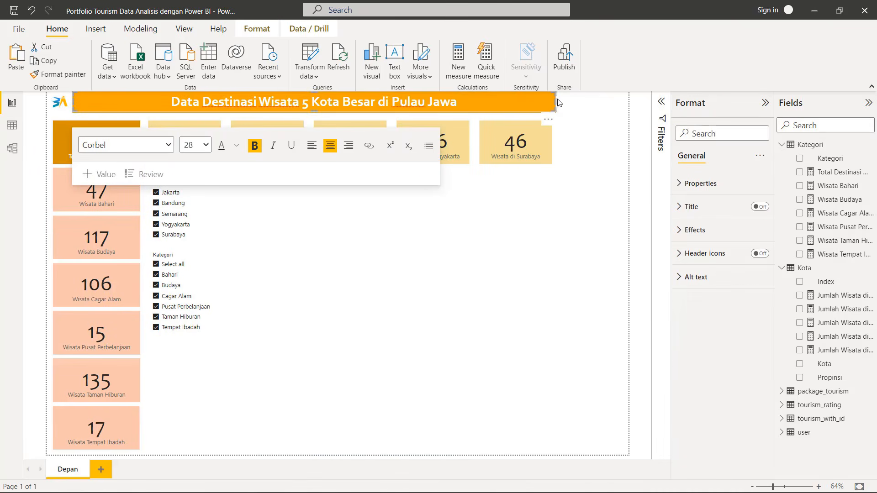
pyautogui.moveTo(555, 99); pyautogui.dragTo(630, 103)
pyautogui.click(542, 100)
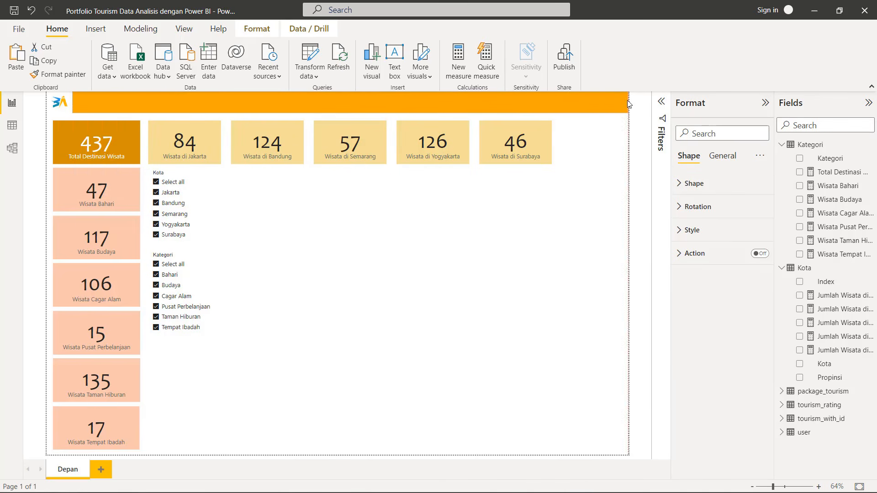
pyautogui.click(530, 220)
# Widen the title text box to match the banner's width
pyautogui.click(376, 104)
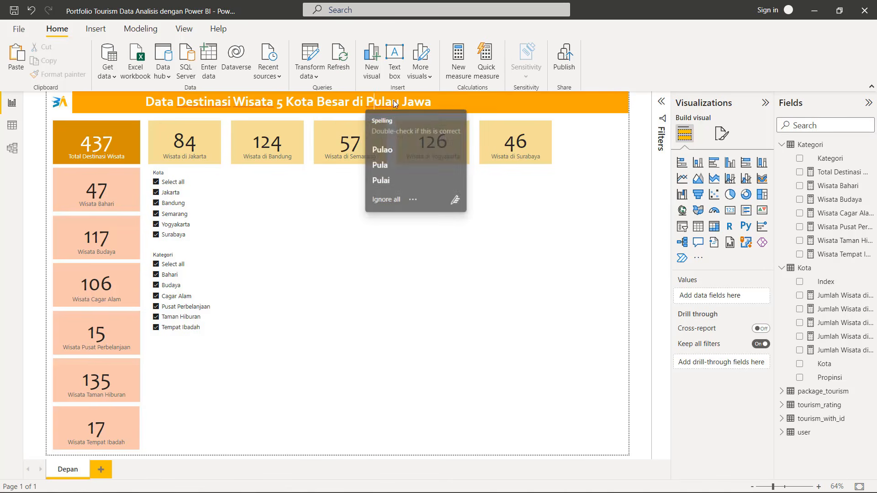
pyautogui.click(497, 99)
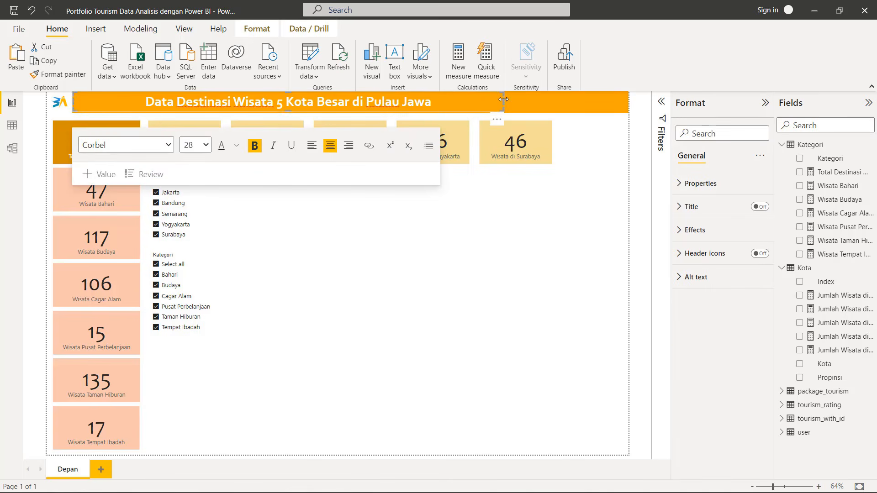
pyautogui.moveTo(504, 99); pyautogui.dragTo(630, 102)
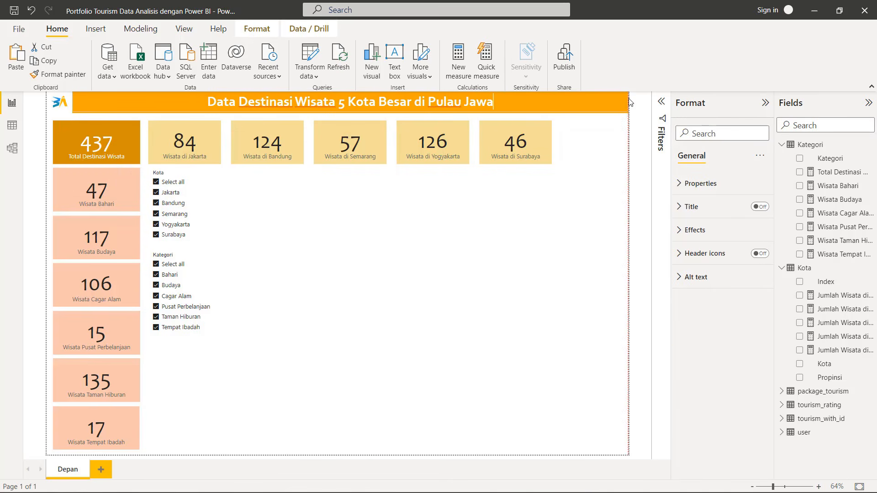
pyautogui.click(477, 256)
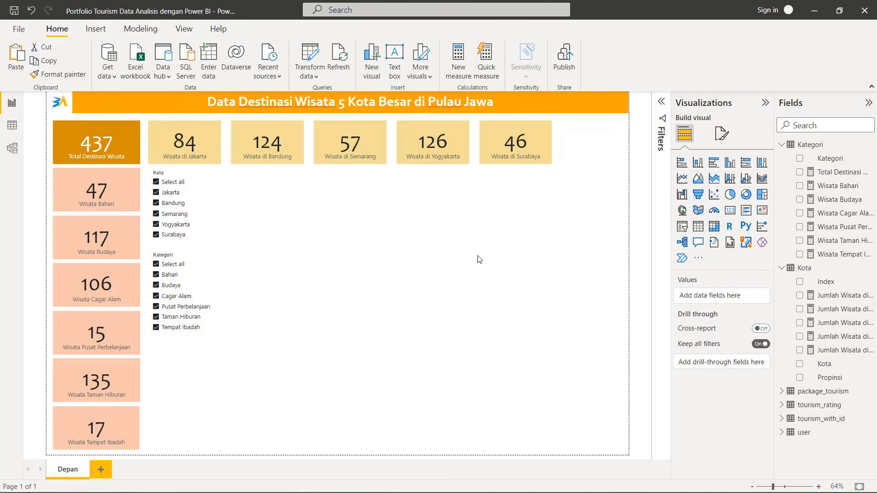
pyautogui.click(176, 181)
# Place the Kota slicer beside the city cards with all cities ticked and width 200
pyautogui.moveTo(186, 175); pyautogui.dragTo(535, 150)
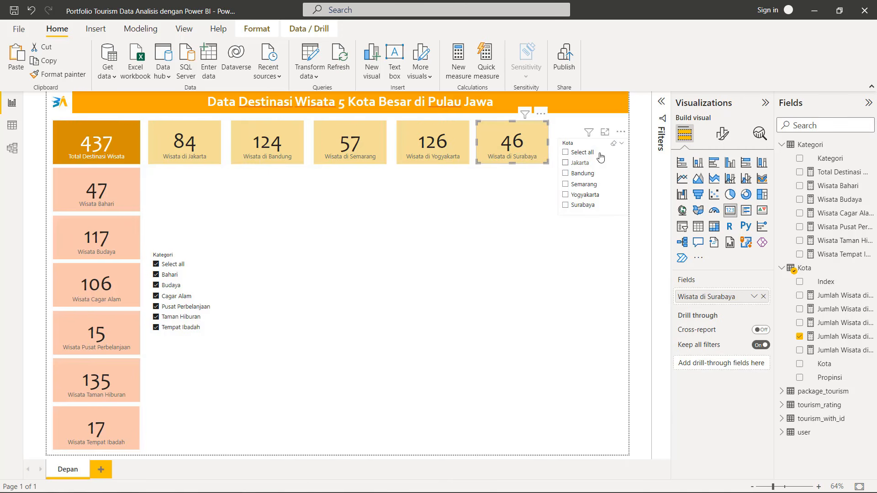
pyautogui.click(600, 156)
pyautogui.moveTo(612, 162); pyautogui.dragTo(607, 149)
pyautogui.click(722, 134)
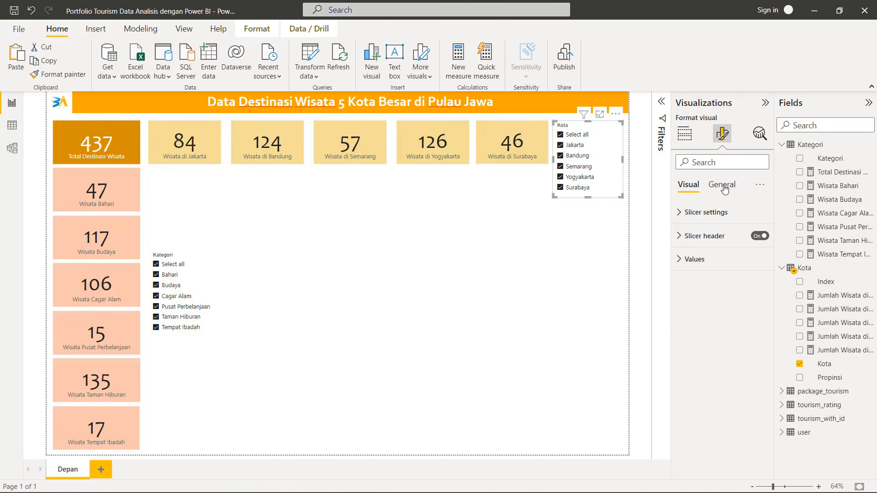
pyautogui.click(723, 185)
pyautogui.click(700, 213)
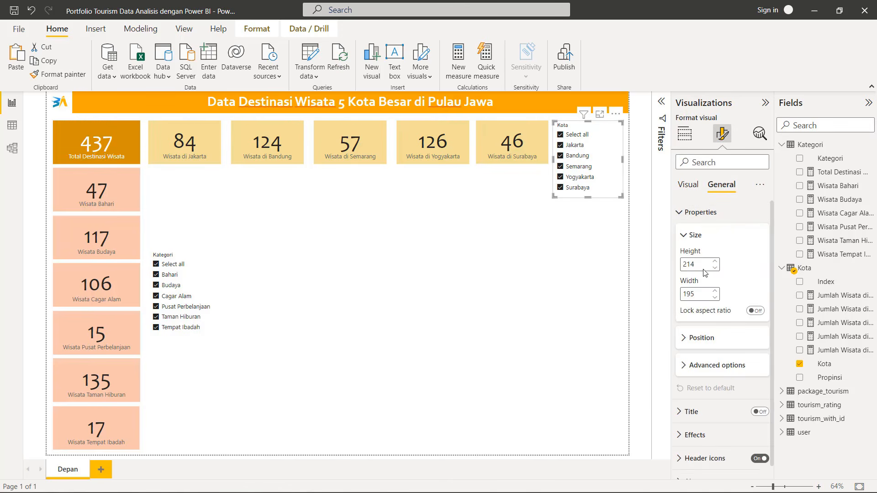
pyautogui.moveTo(701, 296); pyautogui.dragTo(662, 298)
pyautogui.write('200')
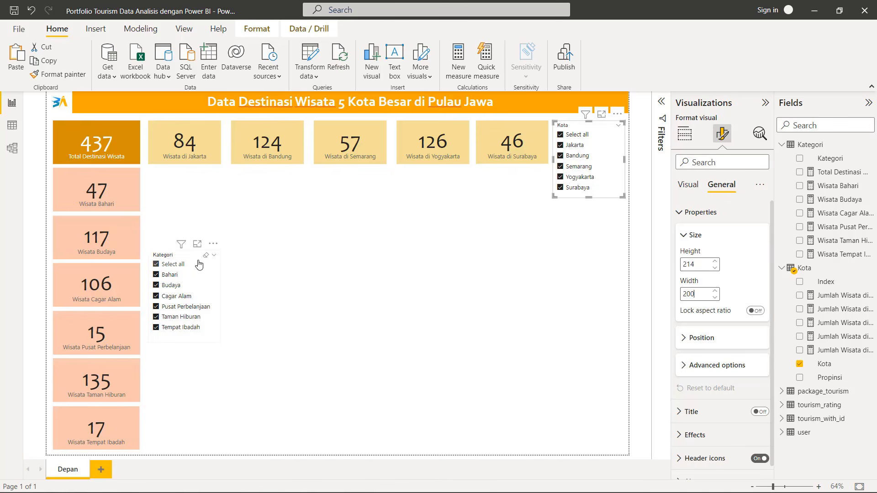
# Move the Kategori slicer under the Kota slicer and tick every category
pyautogui.click(197, 276)
pyautogui.moveTo(220, 273); pyautogui.dragTo(601, 226)
pyautogui.hotkey('ctrl', 'a')
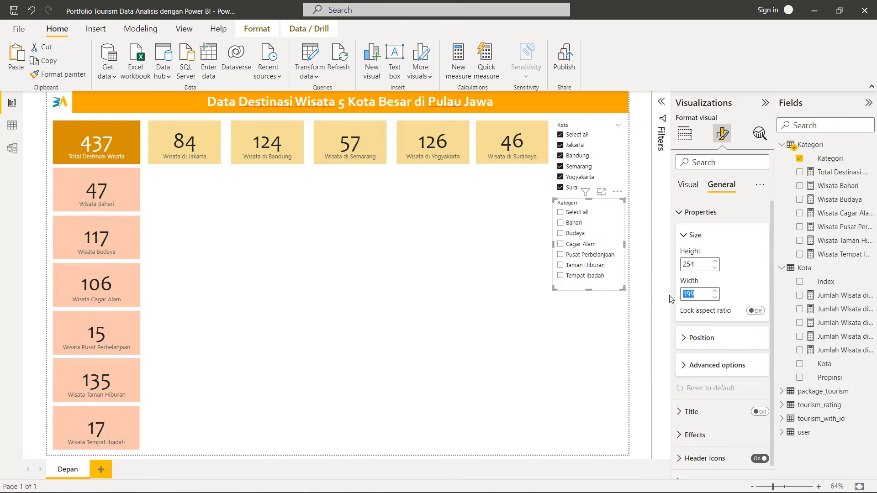
pyautogui.click(430, 372)
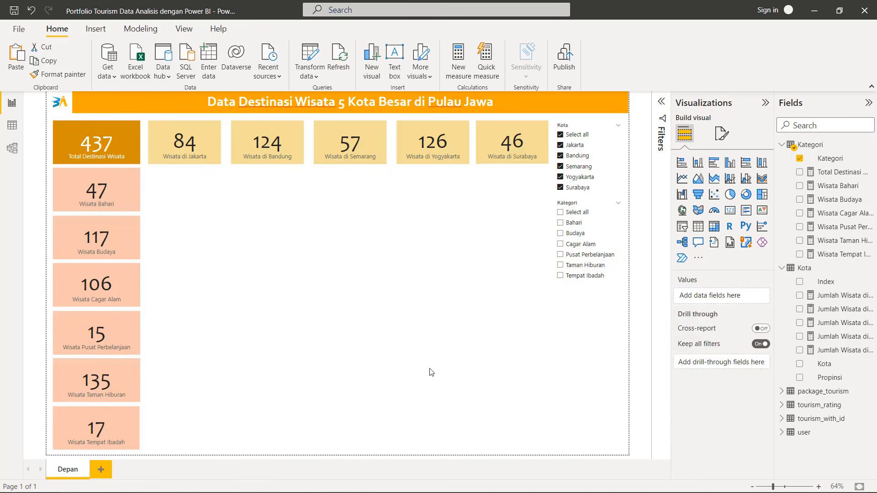
pyautogui.click(560, 213)
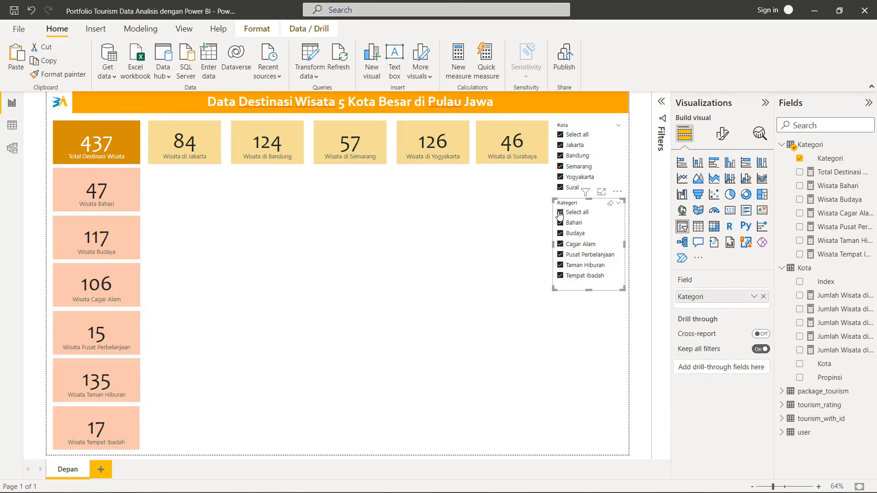
# Turn on the 437 card's title and enter 'Total Destinasi Wisata'
pyautogui.click(122, 146)
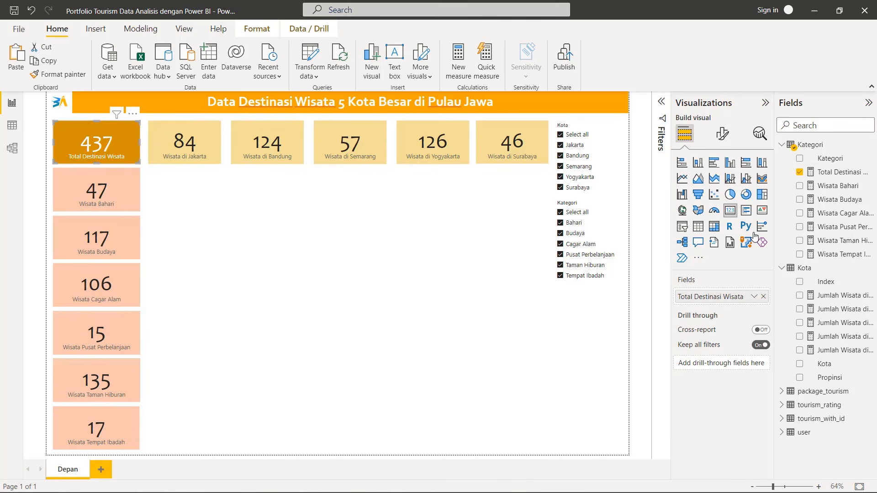
pyautogui.click(722, 134)
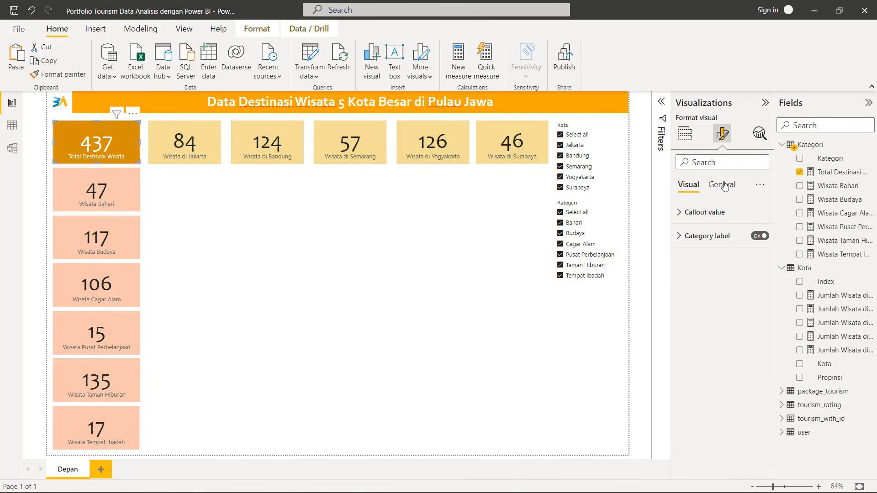
pyautogui.click(724, 186)
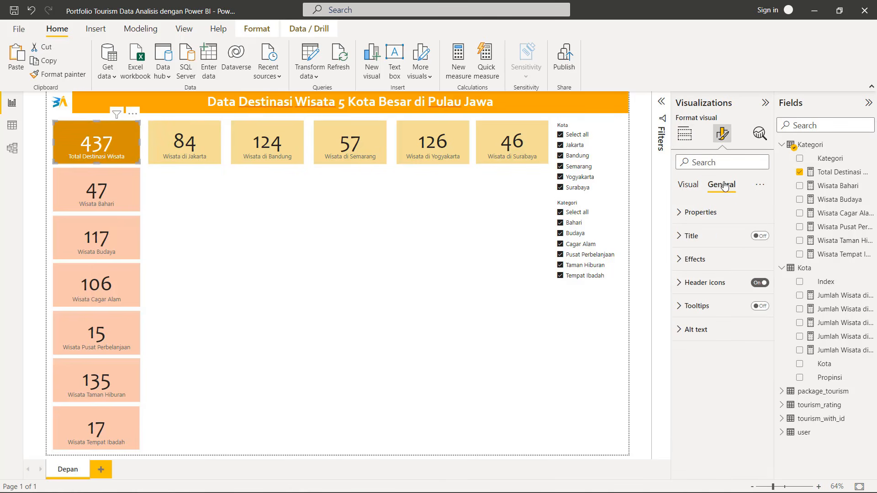
pyautogui.click(761, 237)
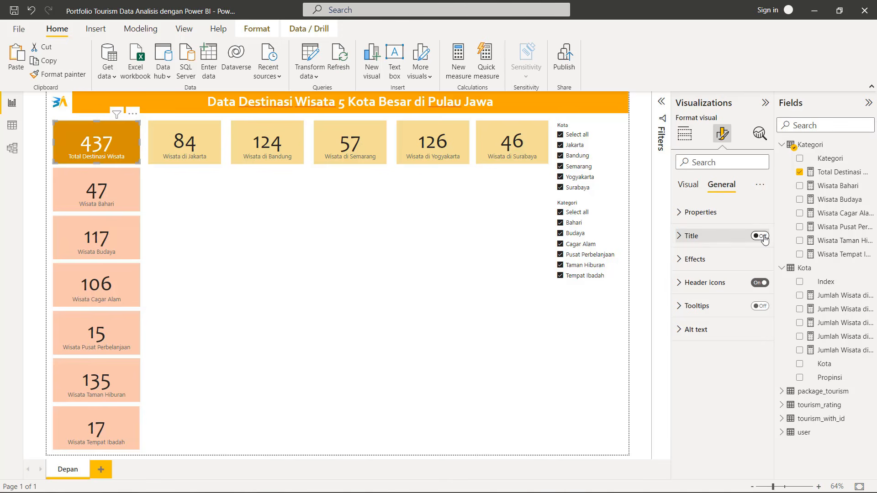
pyautogui.click(683, 236)
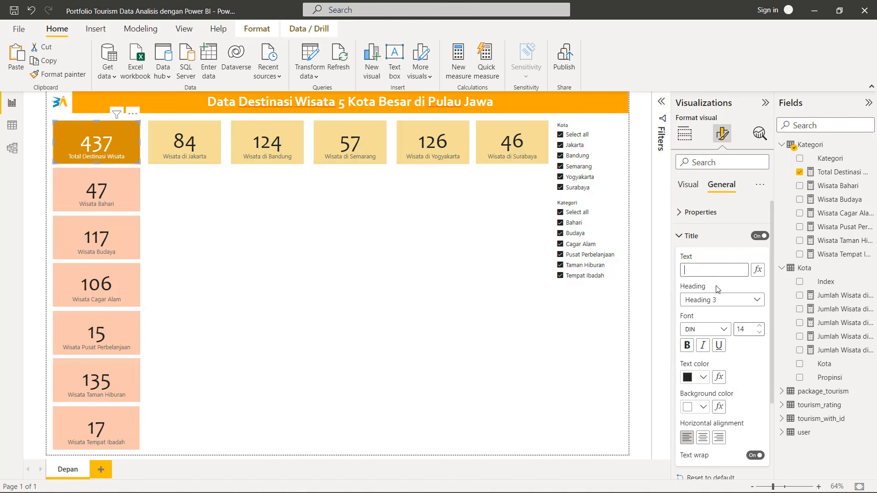
pyautogui.click(730, 311)
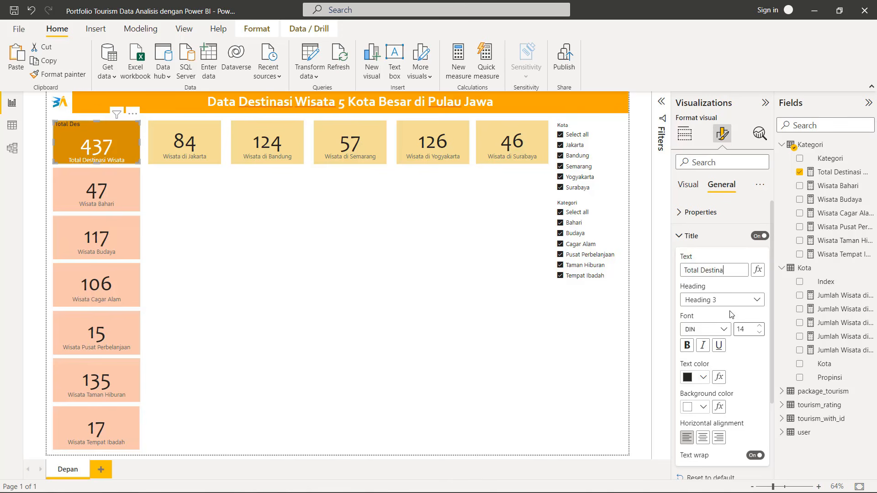
pyautogui.write('Wisata')
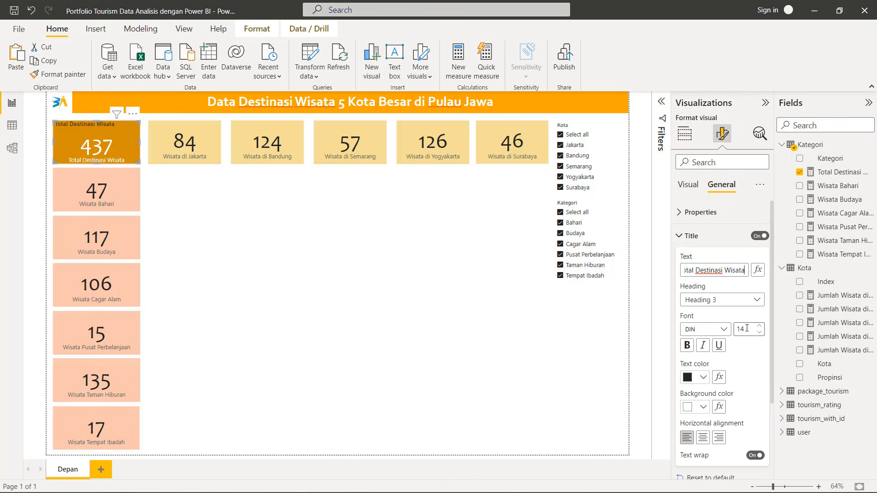
# Style the title as Normal heading, white, centred, Candara and bold
pyautogui.click(759, 301)
pyautogui.click(722, 314)
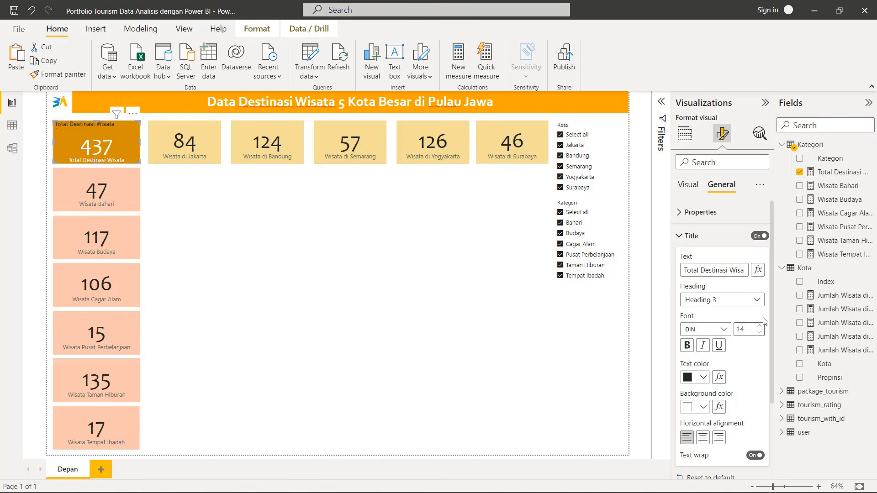
pyautogui.click(693, 382)
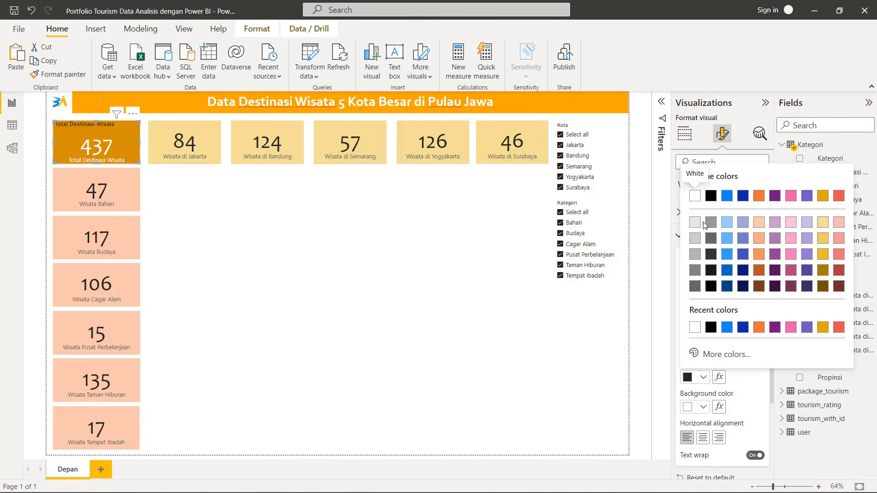
pyautogui.click(697, 195)
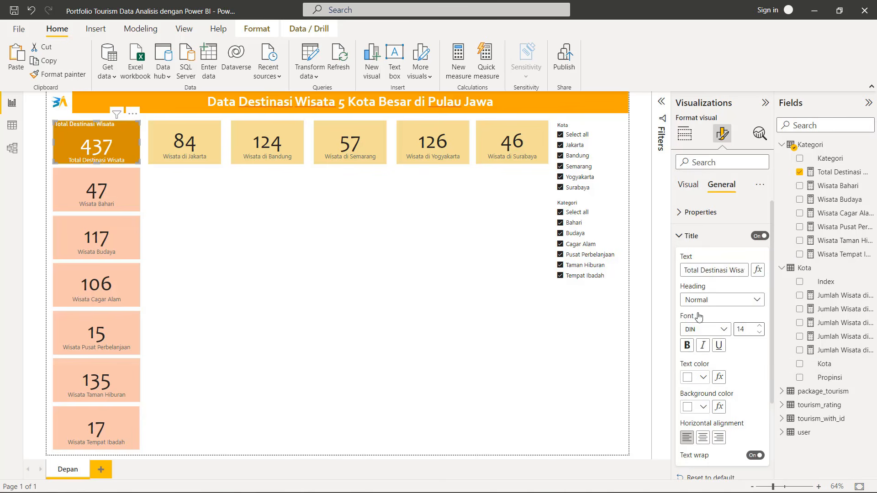
pyautogui.click(702, 437)
pyautogui.click(724, 333)
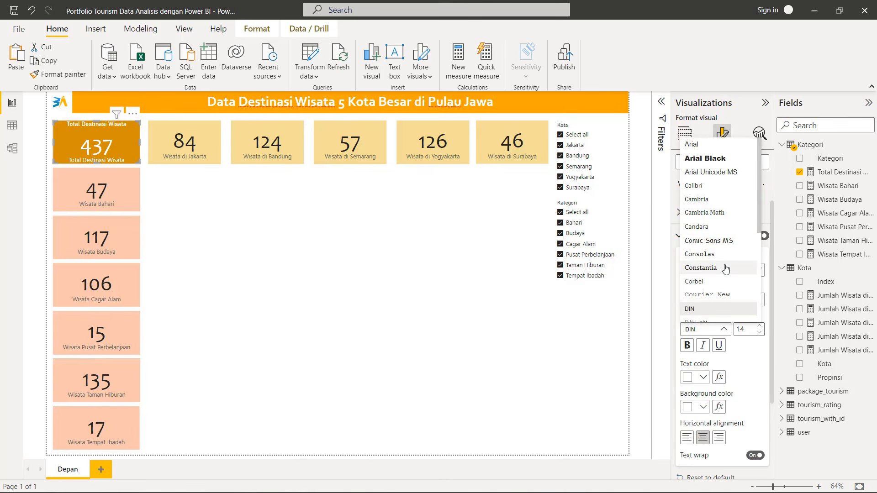
pyautogui.click(731, 227)
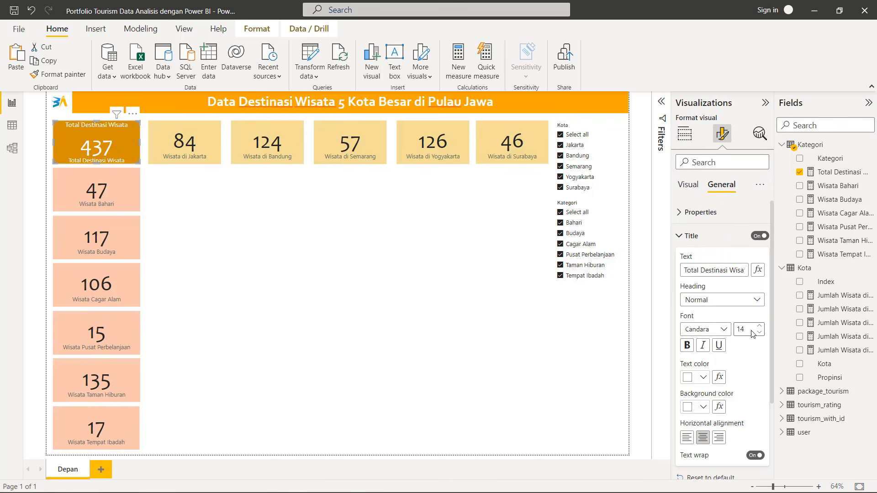
pyautogui.click(687, 345)
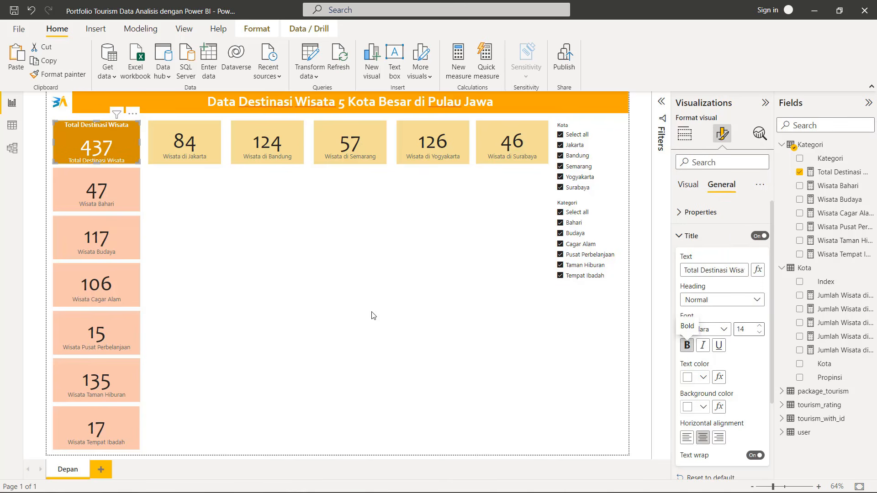
pyautogui.click(730, 236)
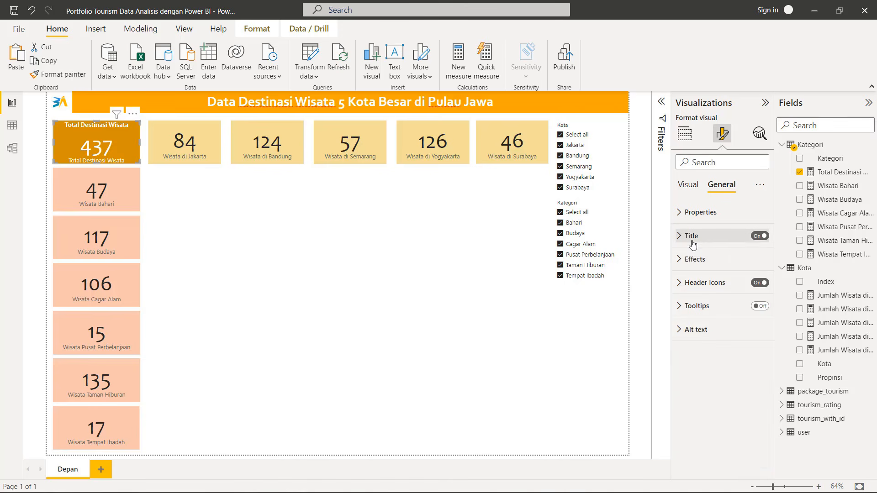
# Hide the category label under the 437 value
pyautogui.click(689, 186)
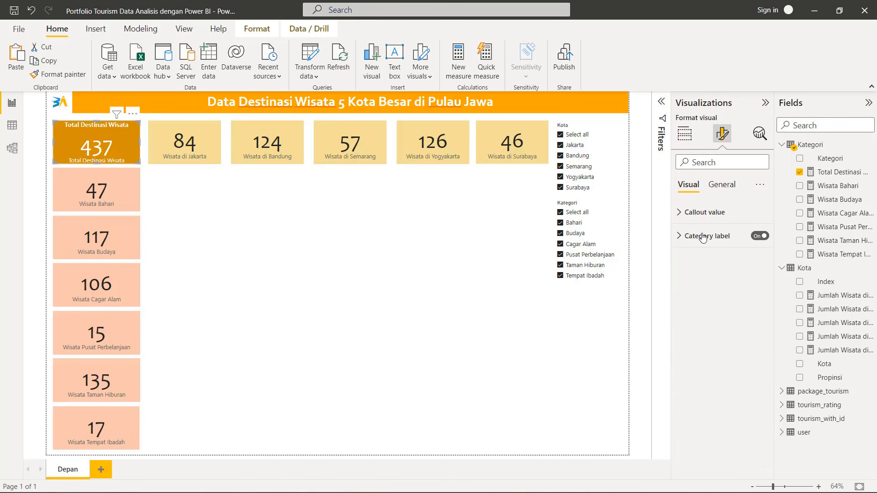
pyautogui.click(681, 215)
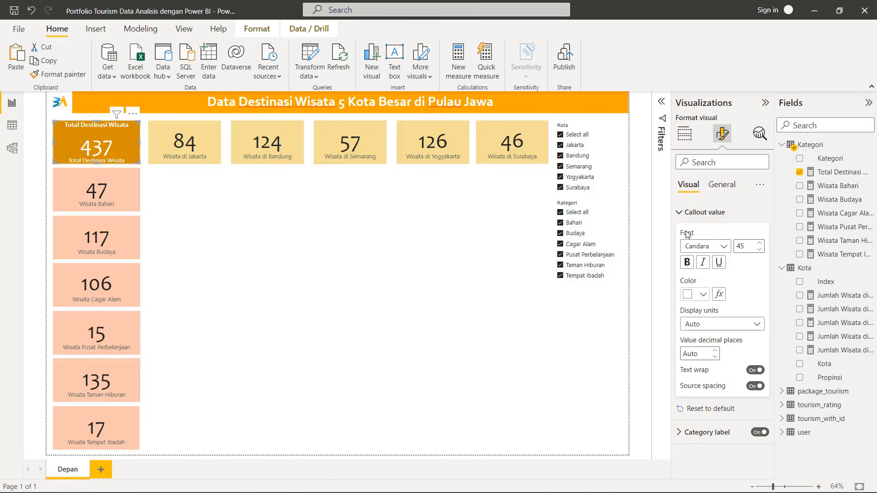
pyautogui.click(682, 215)
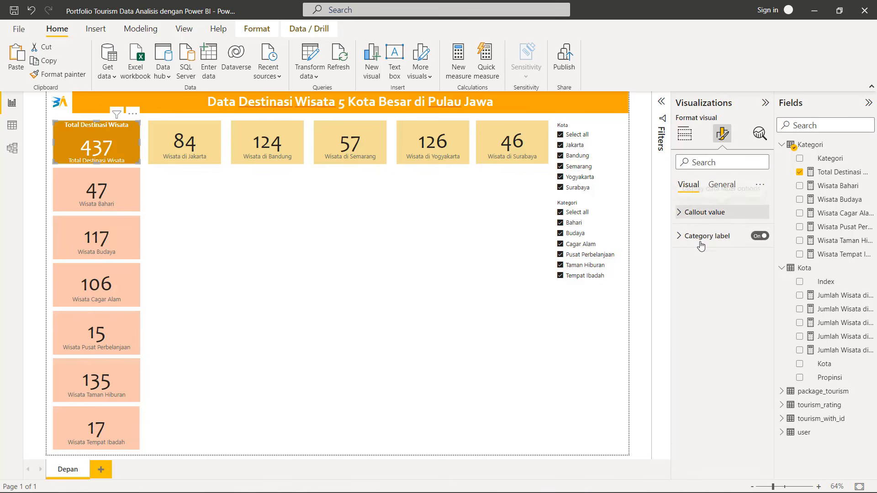
pyautogui.click(758, 236)
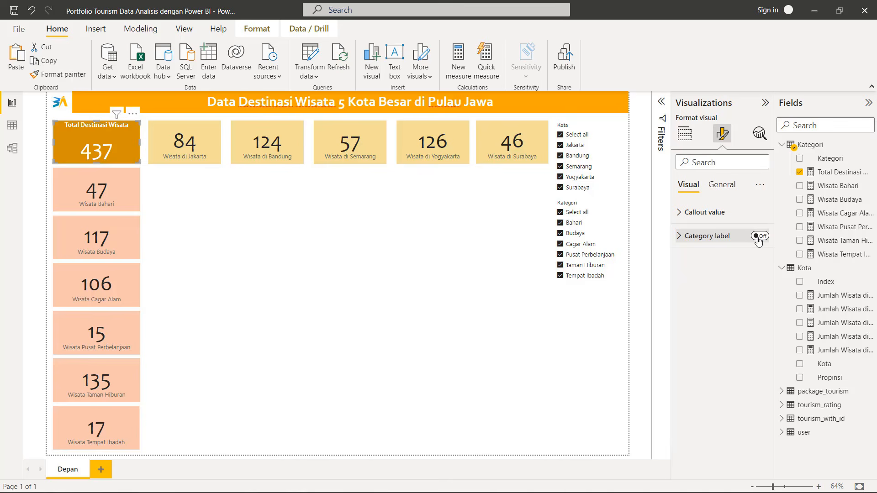
pyautogui.click(411, 243)
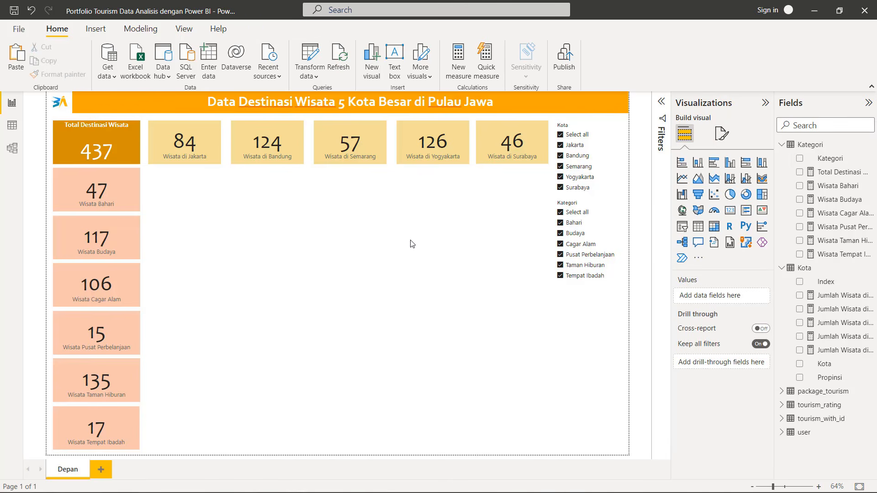
# Turn on the 84 Jakarta card's title with the text 'Wisata di Jakarta'
pyautogui.click(200, 136)
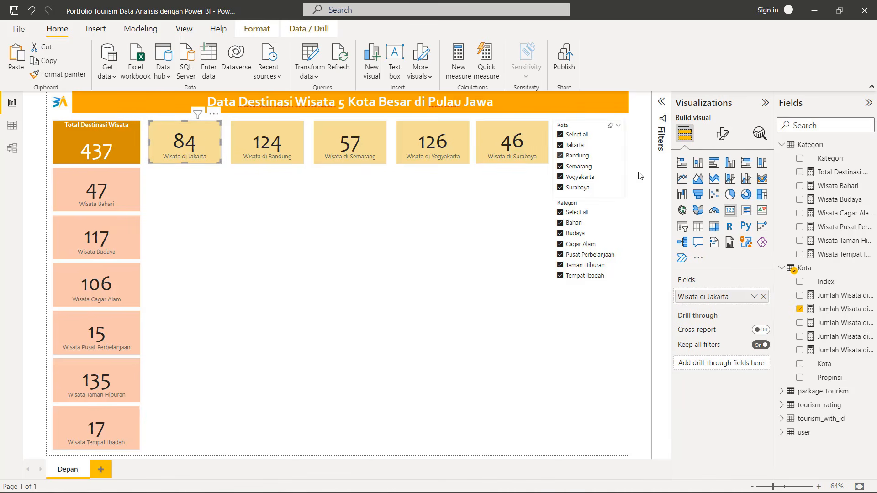
pyautogui.click(724, 135)
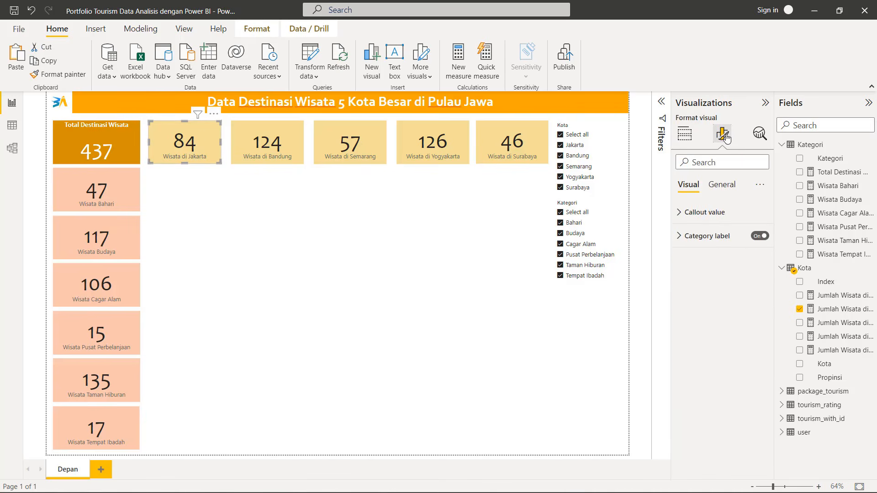
pyautogui.click(729, 189)
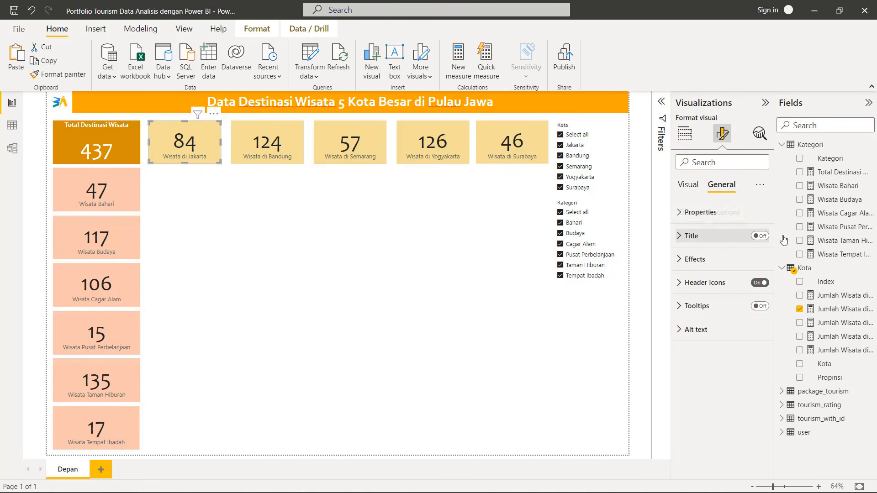
pyautogui.click(692, 236)
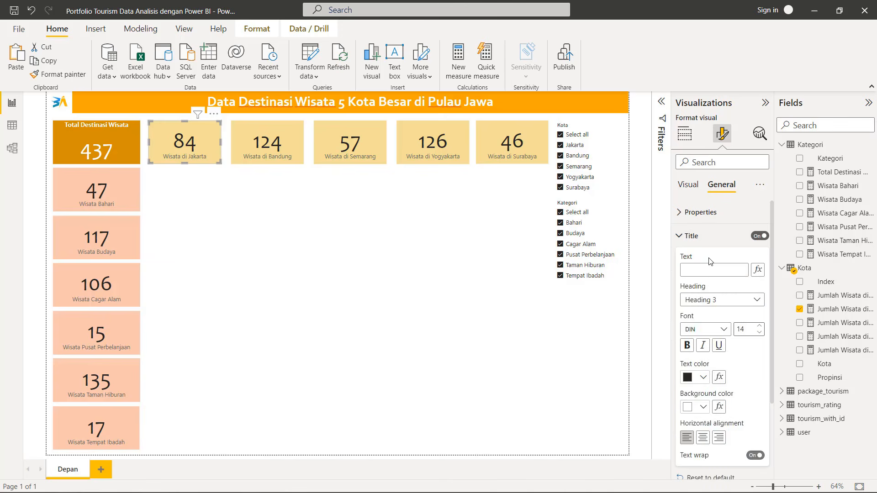
pyautogui.click(702, 269)
pyautogui.write('Wisata di Jakarta')
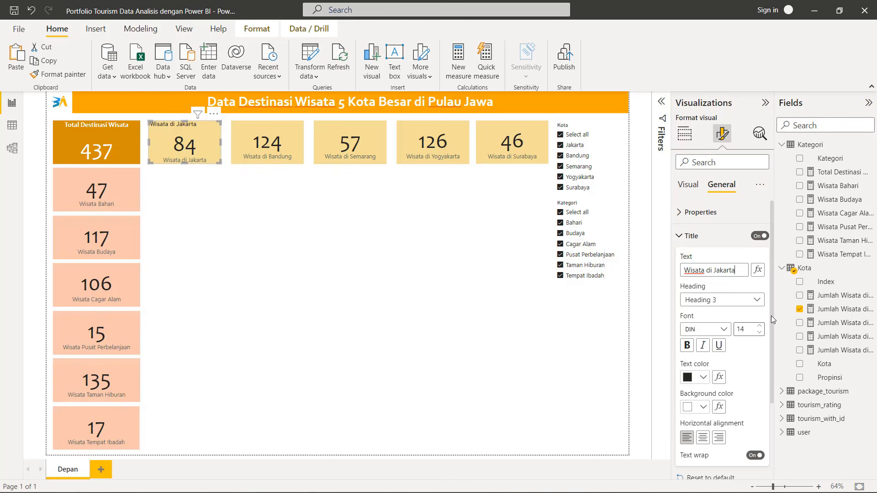
# Style the title as Normal heading, Candara, black, centred and bold
pyautogui.click(756, 300)
pyautogui.click(738, 315)
pyautogui.click(706, 331)
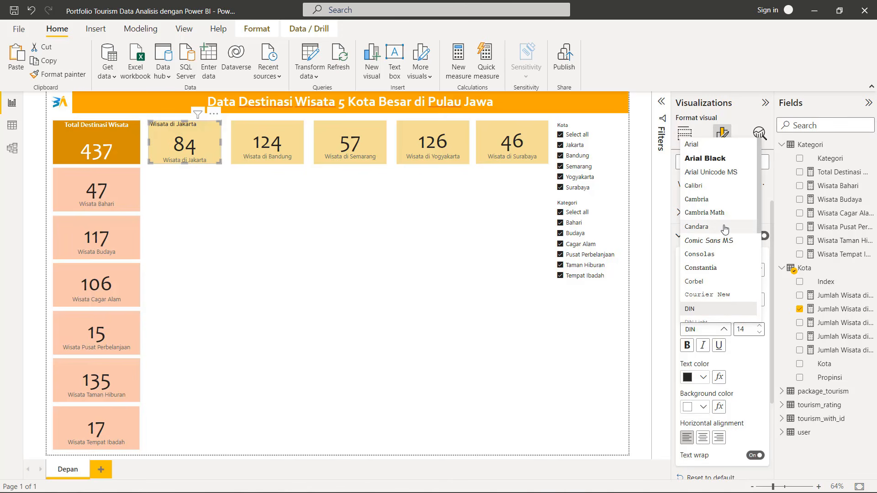
pyautogui.click(726, 227)
pyautogui.click(689, 378)
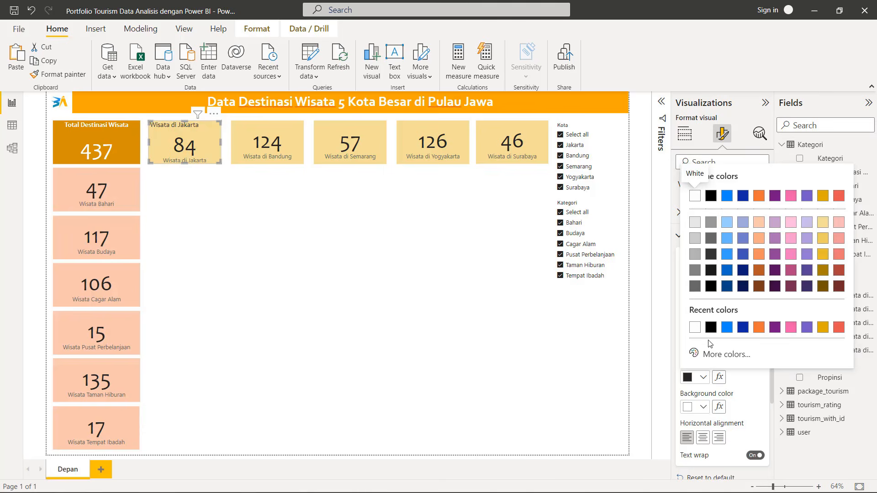
pyautogui.click(711, 327)
pyautogui.click(702, 437)
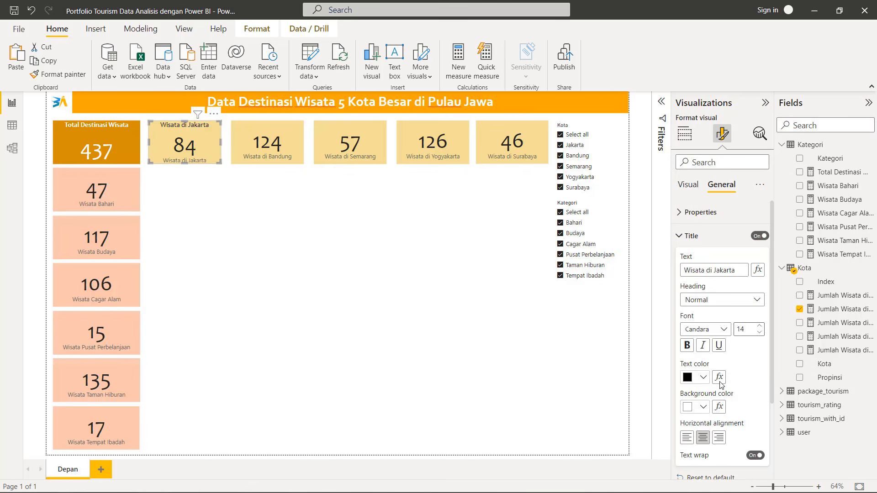
pyautogui.click(687, 345)
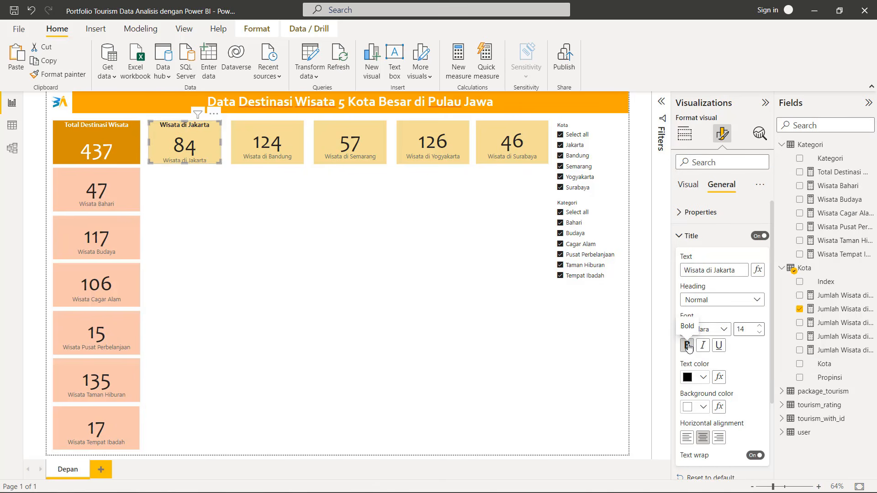
pyautogui.click(691, 236)
# Hide the Jakarta card's category label
pyautogui.click(689, 184)
pyautogui.click(760, 235)
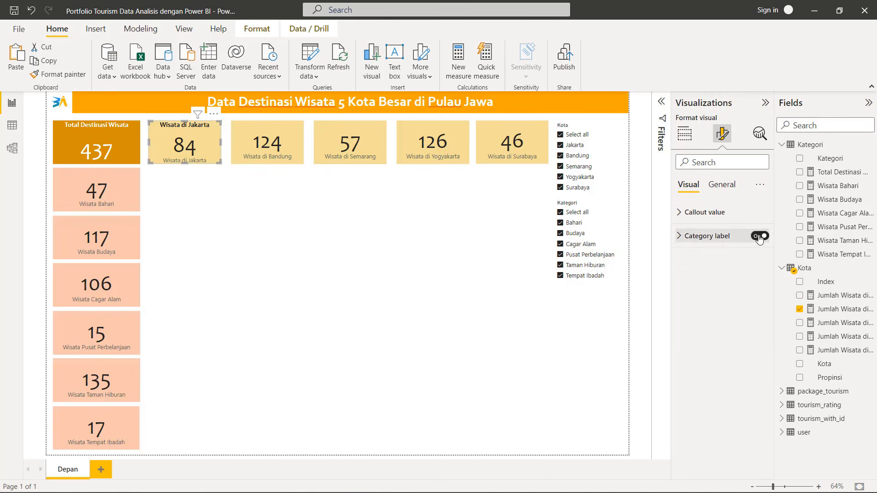
pyautogui.click(722, 162)
# Give the Jakarta card a white background and a gold title bar
pyautogui.write('back')
pyautogui.click(695, 321)
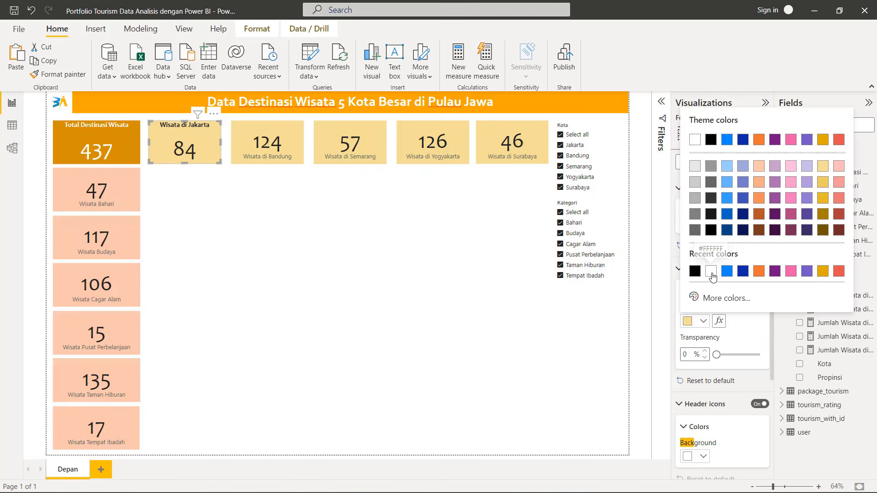
pyautogui.click(711, 273)
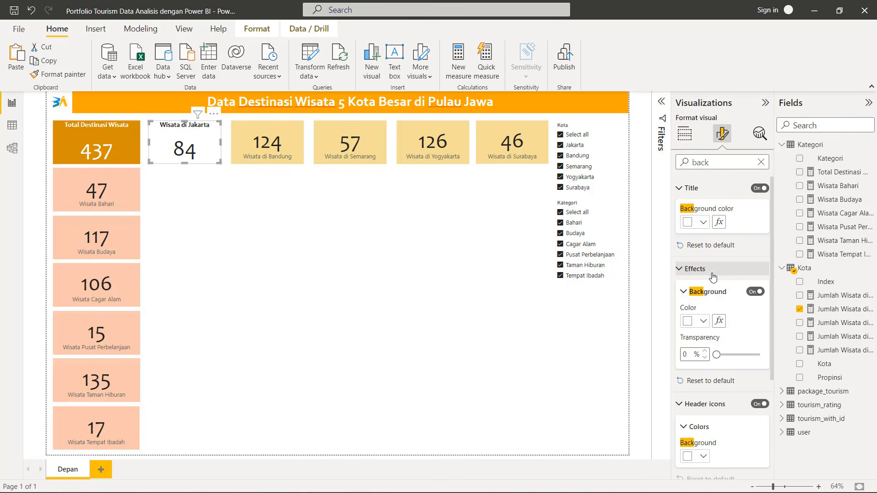
pyautogui.click(678, 274)
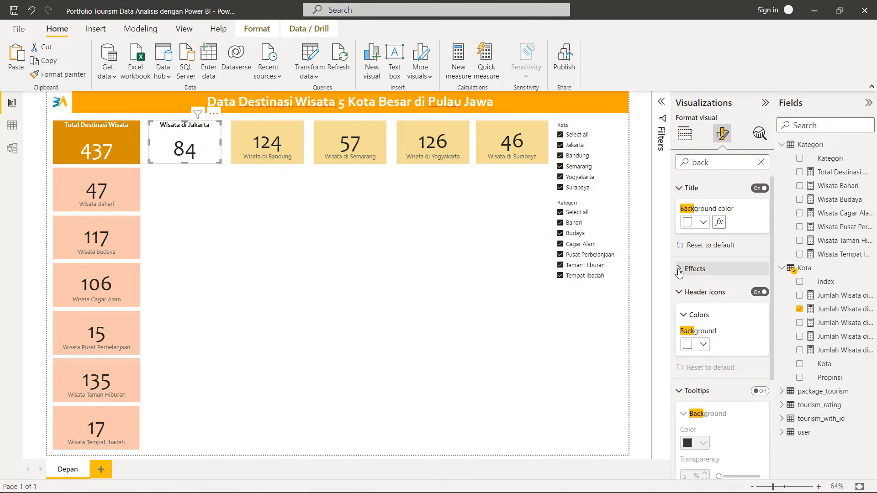
pyautogui.click(691, 223)
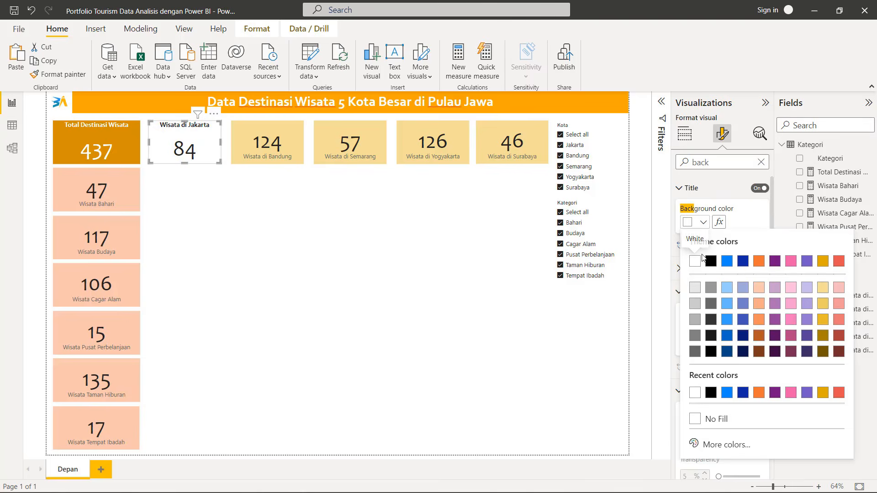
pyautogui.click(823, 394)
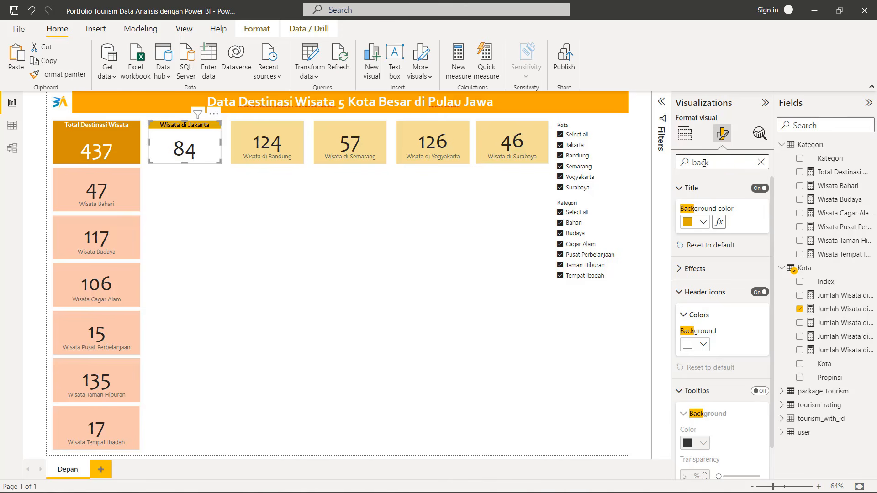
# Make the Jakarta card's border gold and its title text white
pyautogui.doubleClick(685, 164)
pyautogui.write('border')
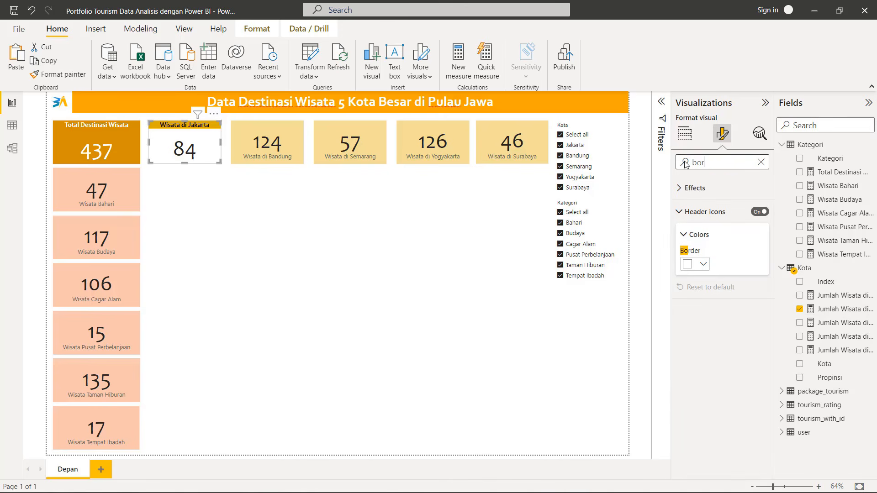
pyautogui.click(688, 266)
pyautogui.click(694, 434)
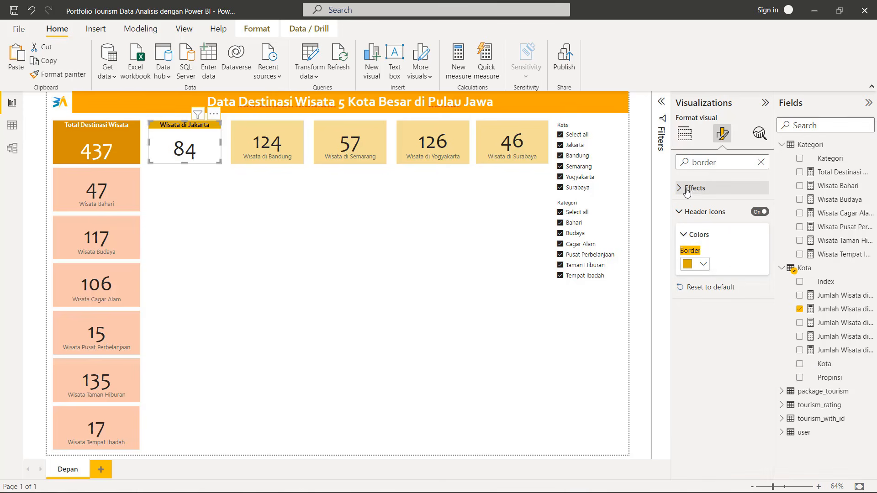
pyautogui.moveTo(726, 160); pyautogui.dragTo(666, 161)
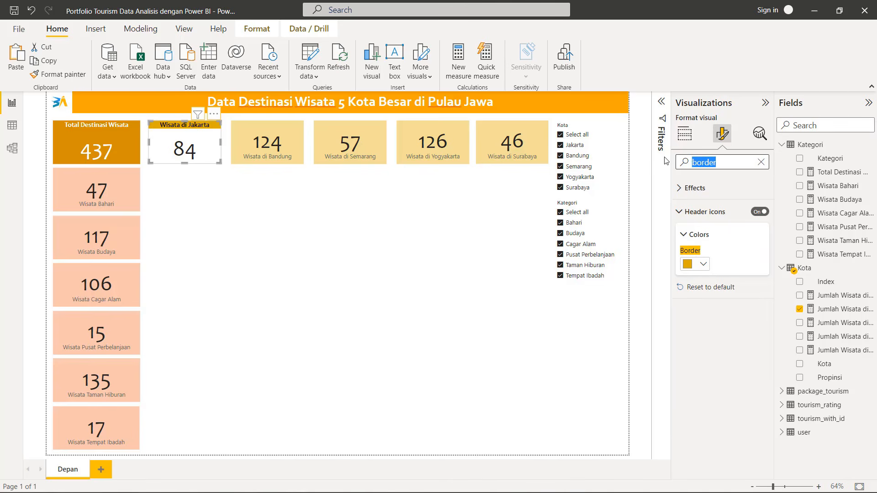
pyautogui.write('text')
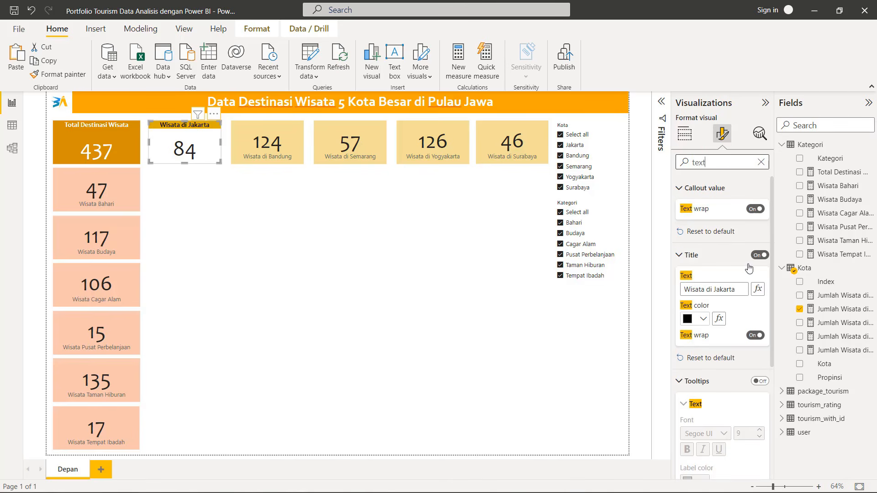
pyautogui.click(692, 320)
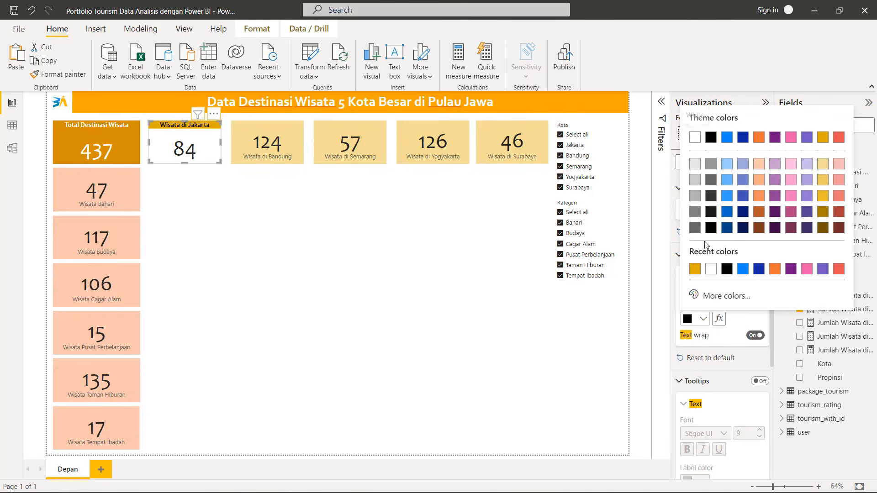
pyautogui.click(711, 270)
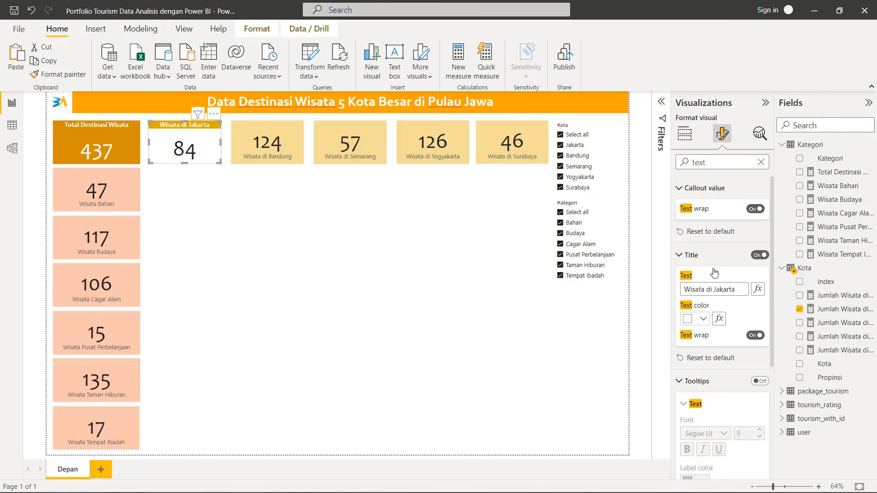
# Colour the Jakarta card's 84 value gold and pick up its format with Format painter
pyautogui.click(690, 323)
pyautogui.click(679, 188)
pyautogui.click(680, 212)
pyautogui.click(761, 162)
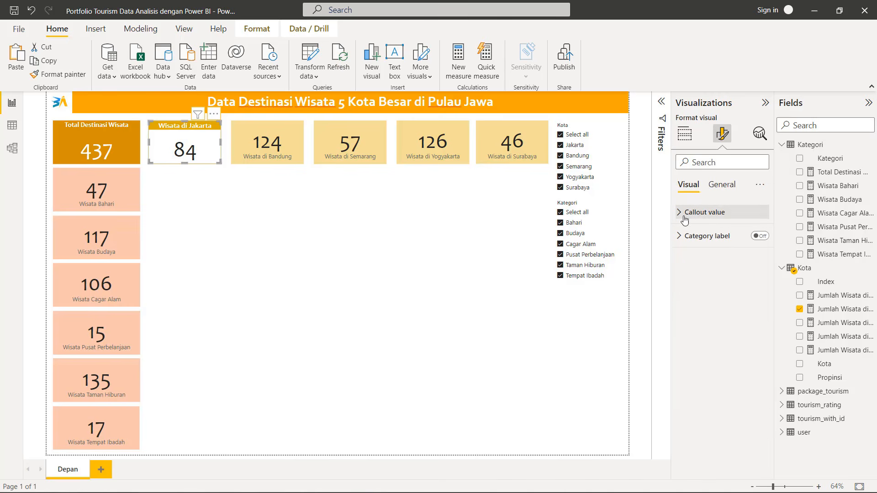
pyautogui.click(685, 212)
pyautogui.click(688, 296)
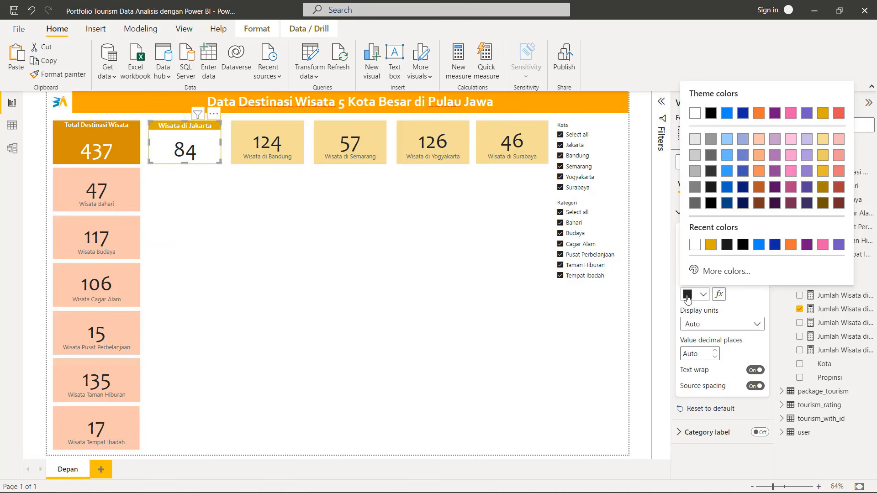
pyautogui.click(711, 245)
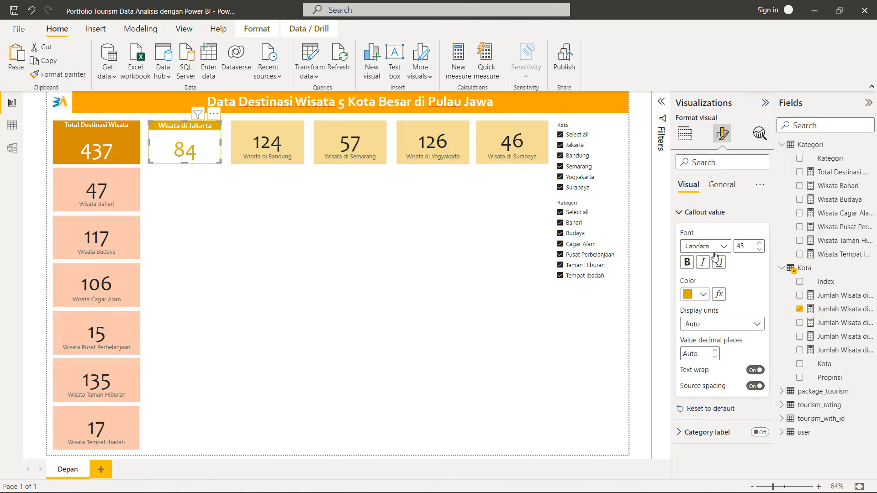
pyautogui.click(62, 74)
# Paint the Jakarta style onto the Bandung card and edit its title to name Bandung
pyautogui.click(261, 134)
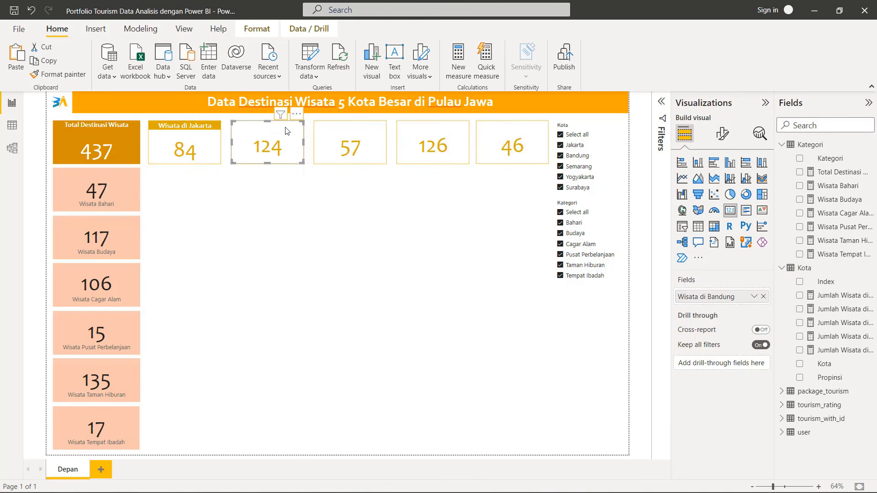
pyautogui.click(723, 135)
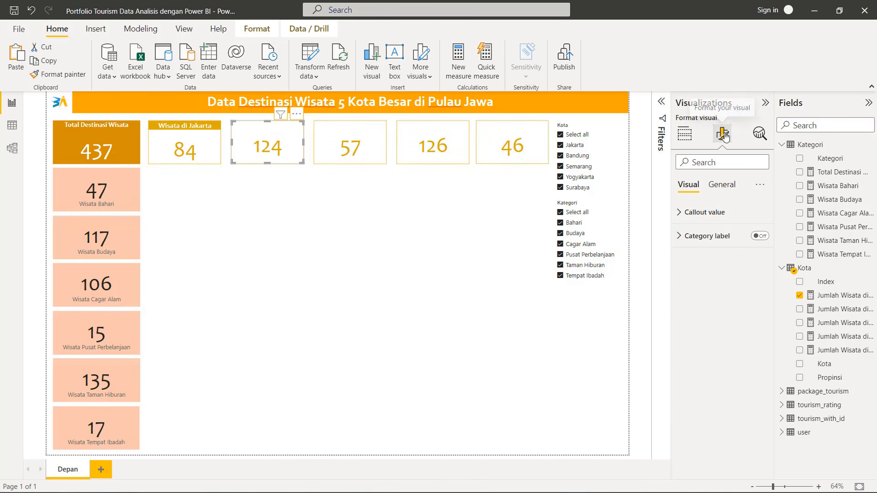
pyautogui.click(722, 187)
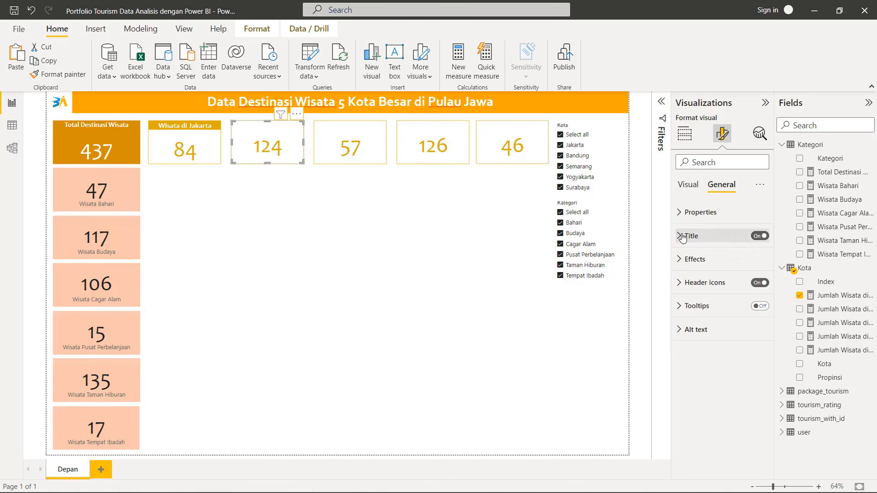
pyautogui.click(687, 236)
pyautogui.click(706, 271)
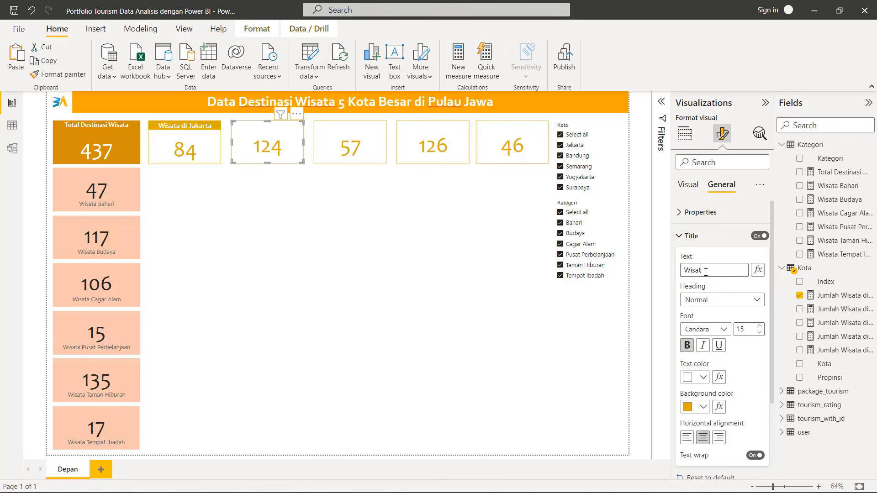
pyautogui.write('di ')
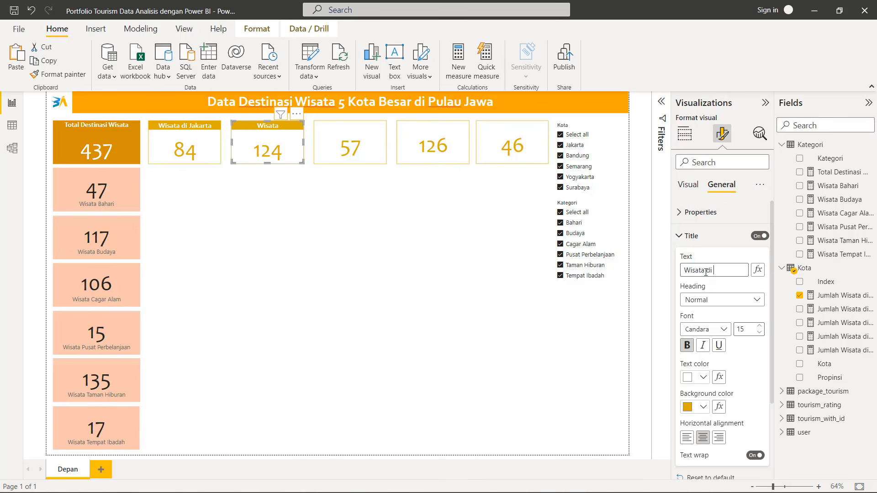
pyautogui.write('BAnd')
pyautogui.click(382, 146)
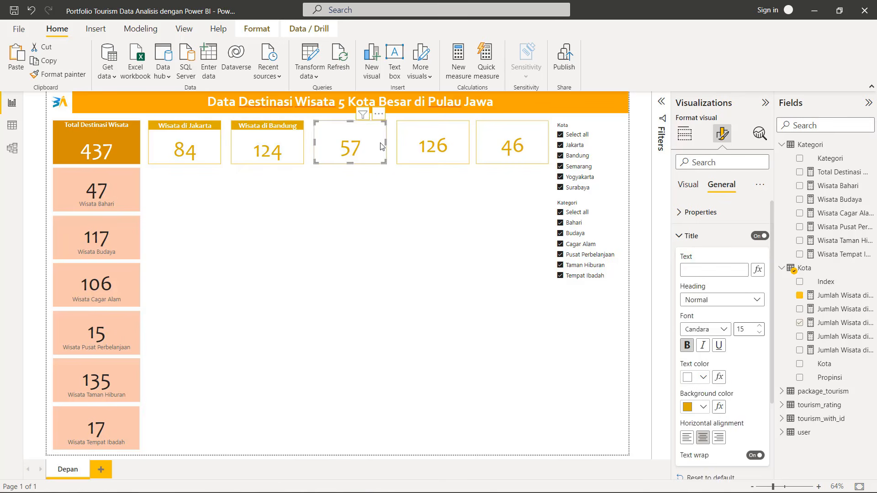
pyautogui.click(417, 348)
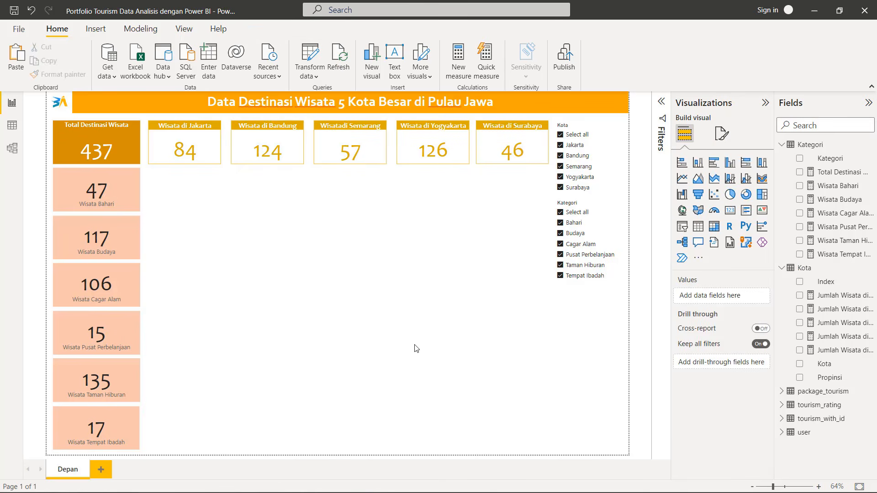
pyautogui.click(165, 150)
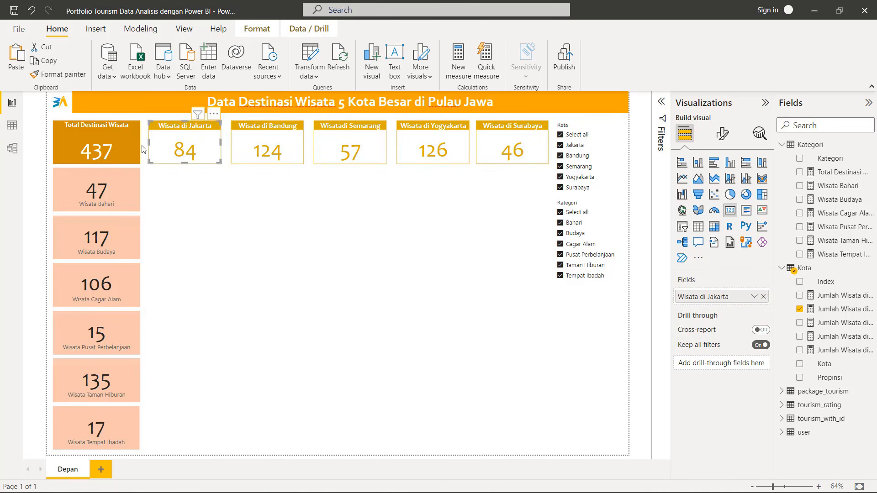
# Paint the Jakarta style onto the 47 card and title it 'Wisata Bahari'
pyautogui.click(58, 74)
pyautogui.click(123, 192)
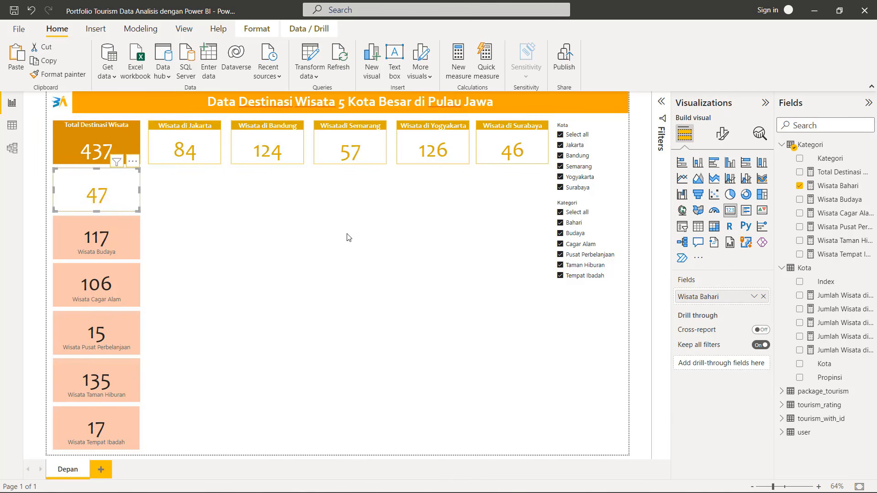
pyautogui.click(724, 139)
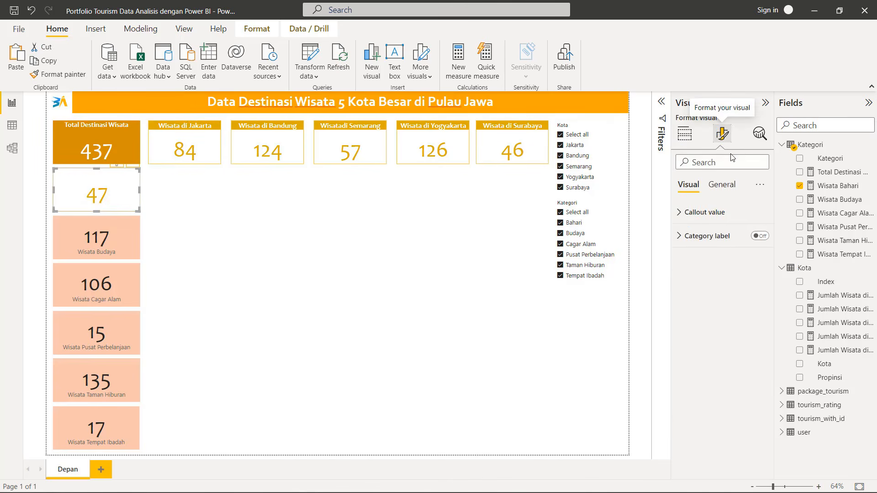
pyautogui.click(727, 188)
pyautogui.click(696, 237)
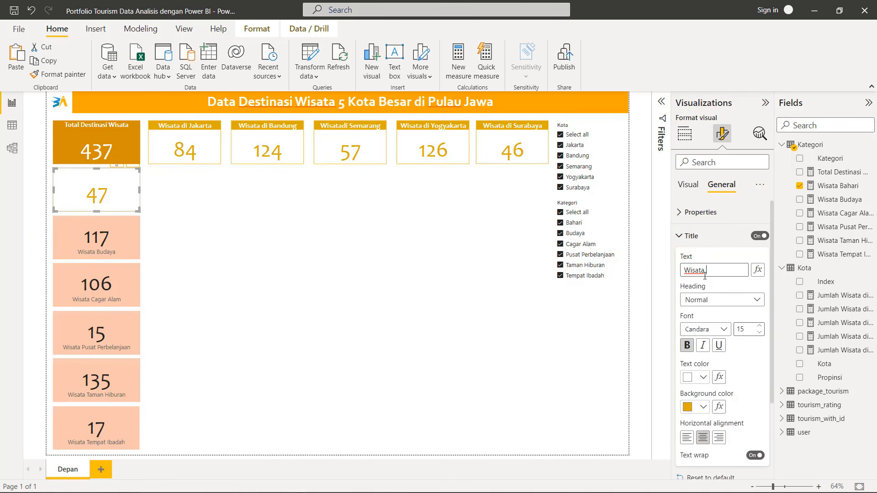
pyautogui.click(705, 271)
pyautogui.write('Wisata Bahar')
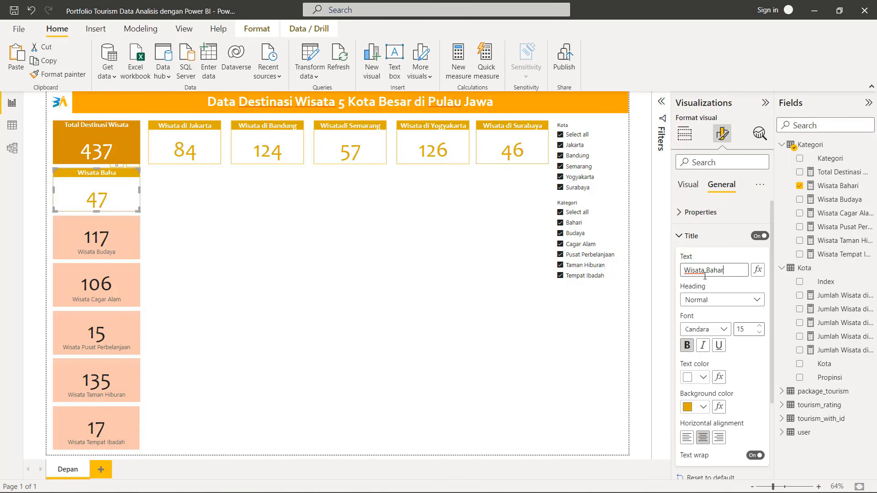
pyautogui.write('i')
pyautogui.click(406, 326)
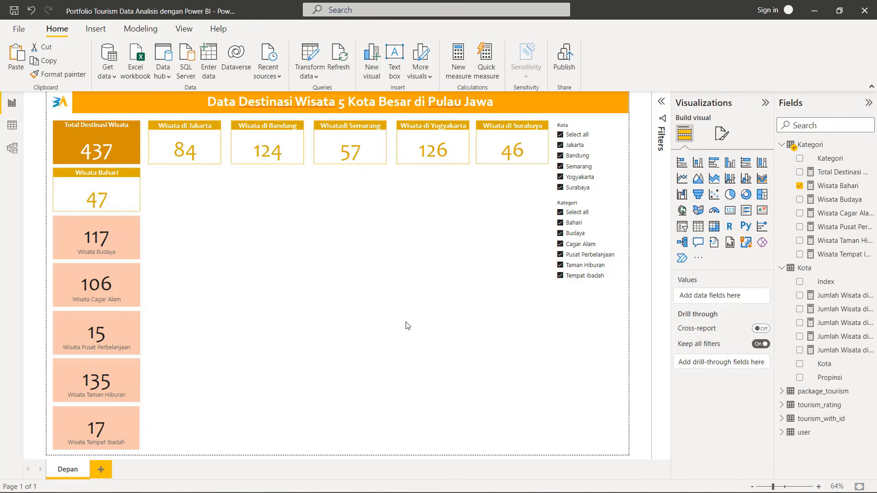
# Make the Wisata Bahari title bar dark orange and paint that style onto the 117 card
pyautogui.click(128, 205)
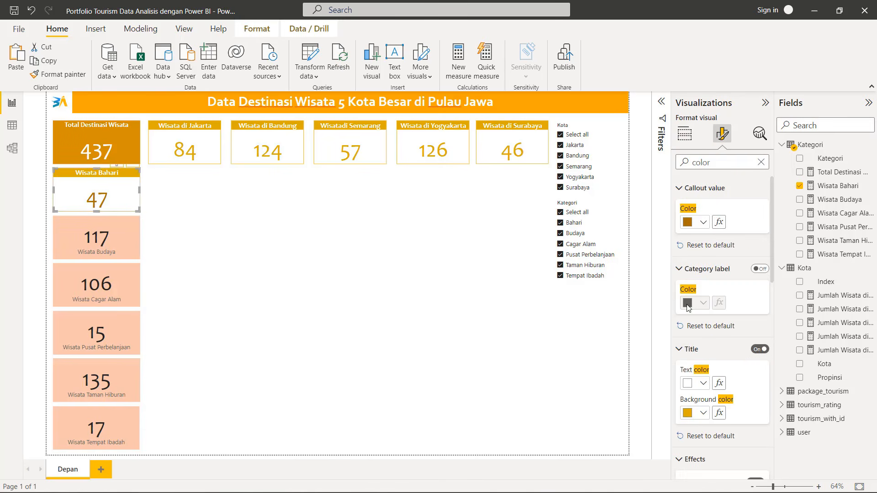
pyautogui.click(688, 413)
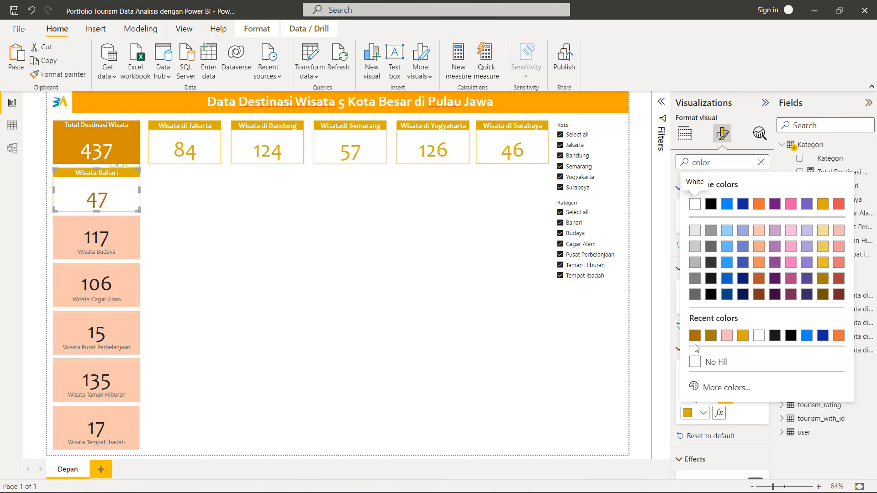
pyautogui.click(695, 336)
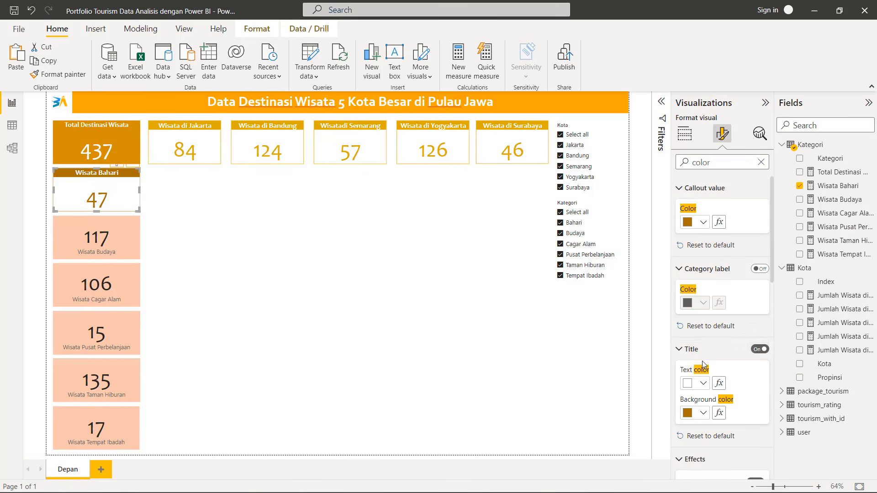
pyautogui.scroll(-3, 703, 360)
pyautogui.click(685, 134)
pyautogui.click(58, 74)
pyautogui.click(121, 230)
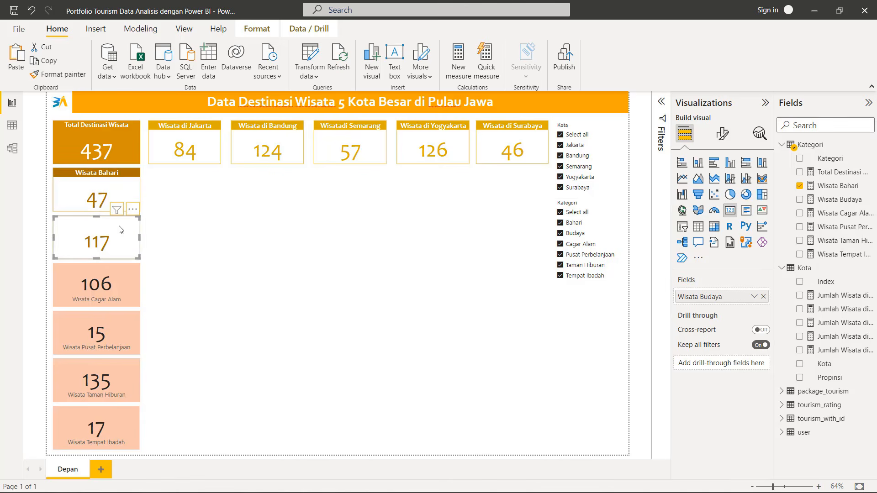
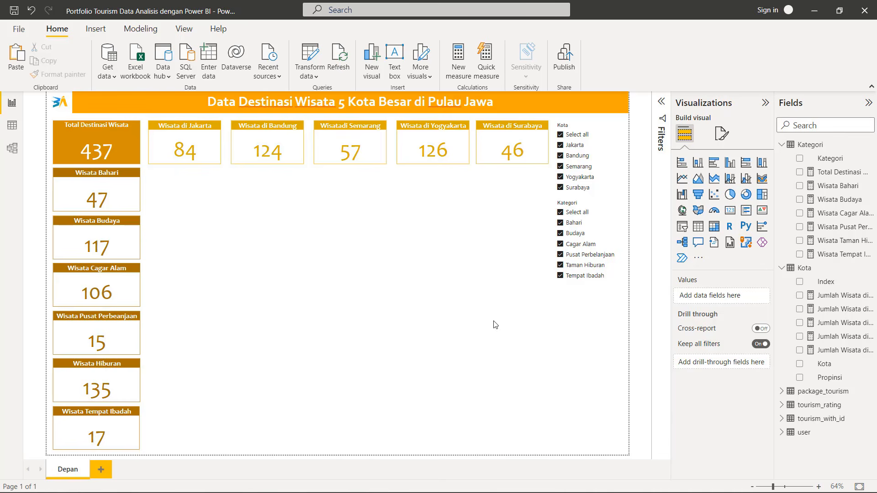
# Turn on the Kota slicer's title, centred, with the Normal heading style
pyautogui.click(608, 144)
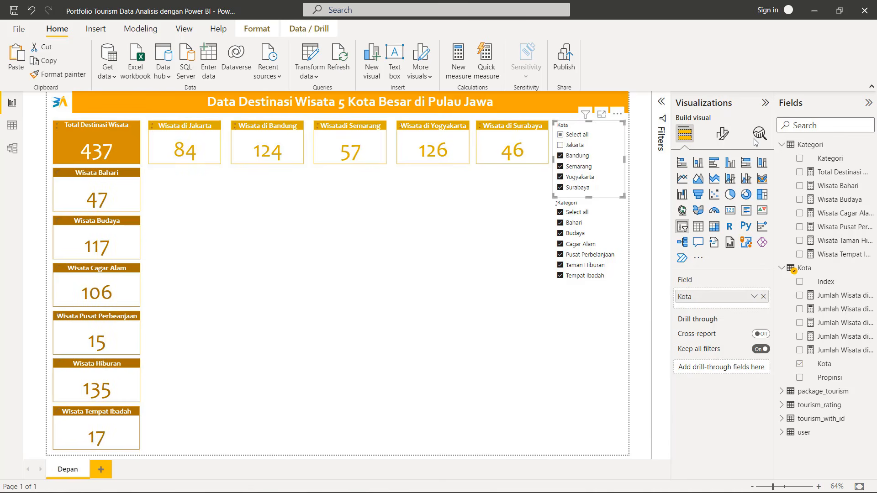
pyautogui.click(722, 135)
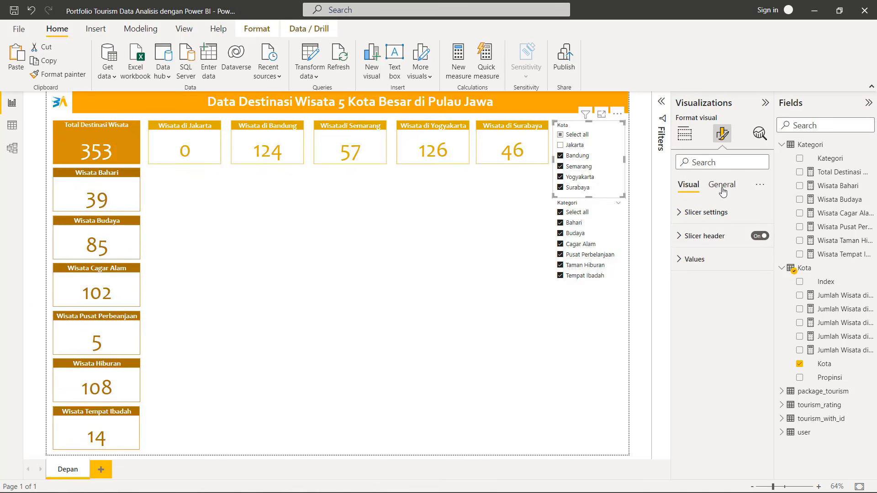
pyautogui.click(682, 213)
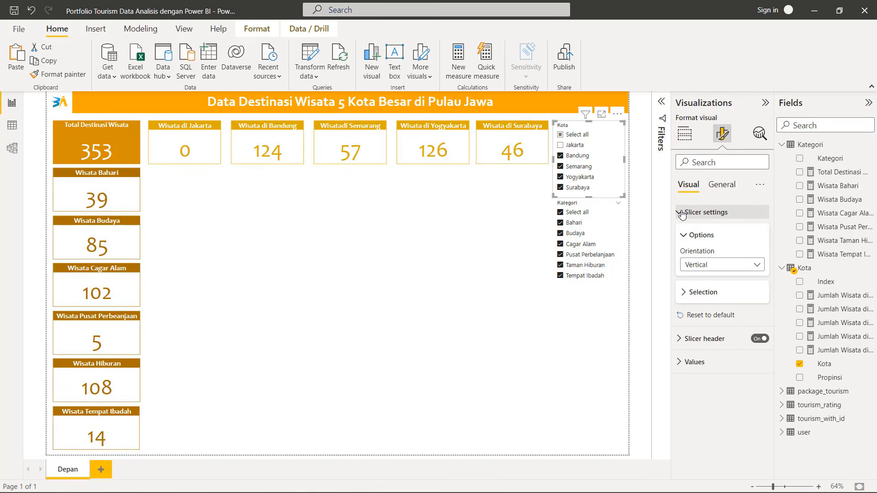
pyautogui.click(682, 213)
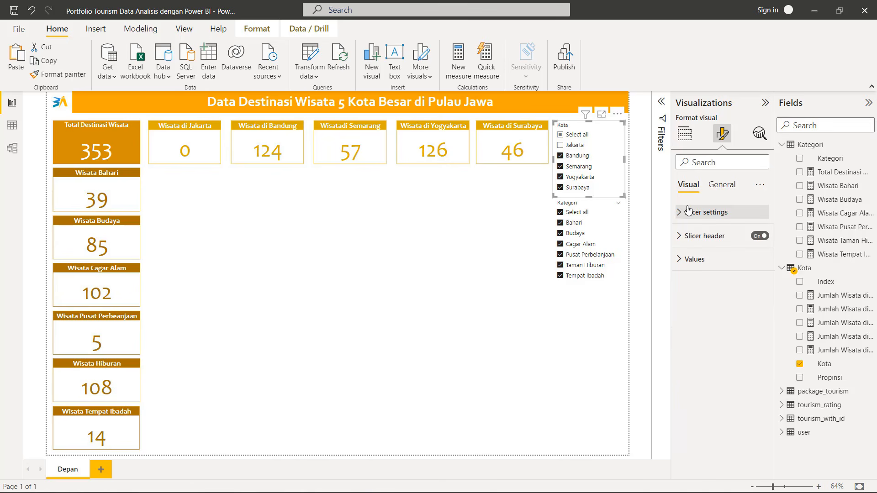
pyautogui.click(723, 186)
pyautogui.click(760, 236)
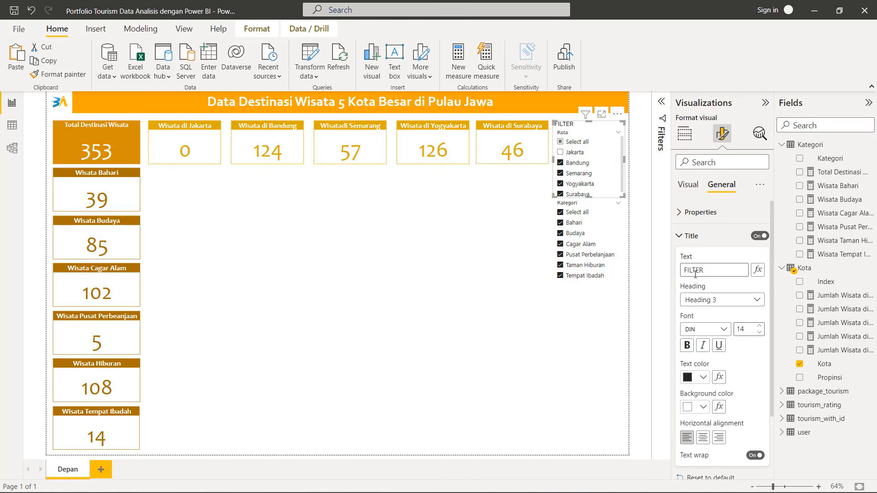
pyautogui.click(703, 437)
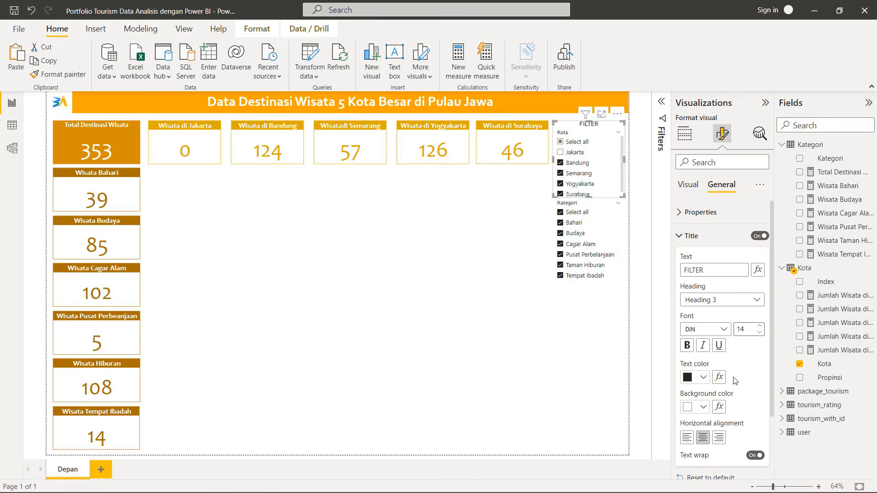
pyautogui.click(762, 307)
pyautogui.click(722, 346)
# Style the FILTER title bold white Candara on dark gold #A37200, then exclude Budaya
pyautogui.click(706, 329)
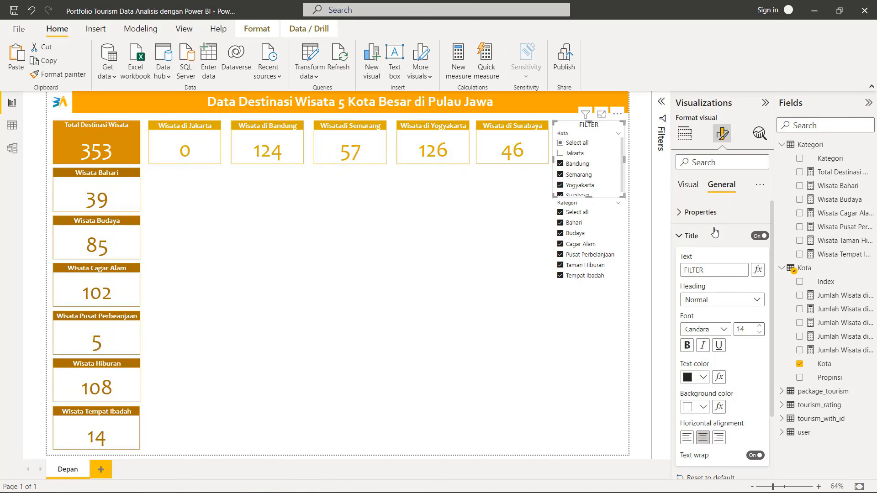
pyautogui.click(687, 407)
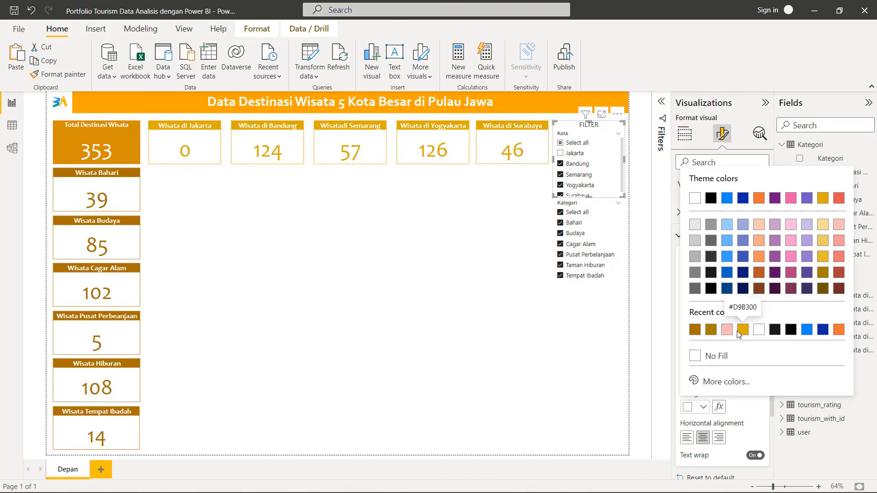
pyautogui.click(839, 330)
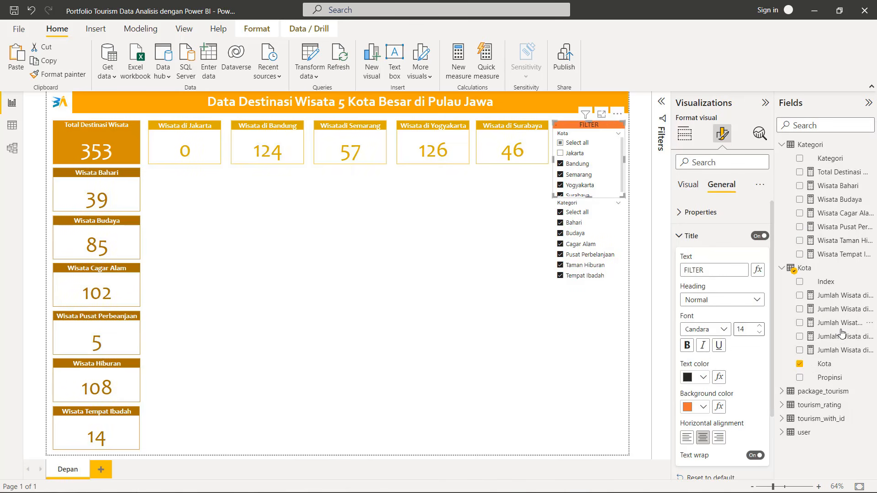
pyautogui.click(704, 377)
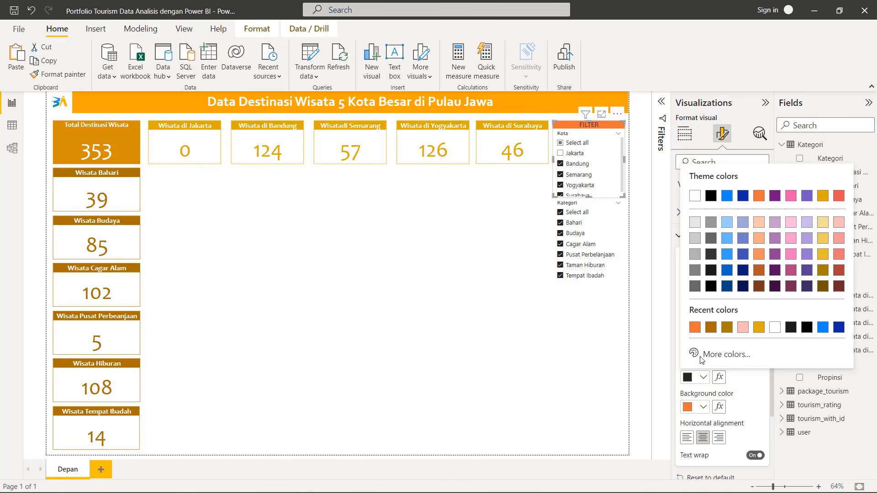
pyautogui.click(698, 198)
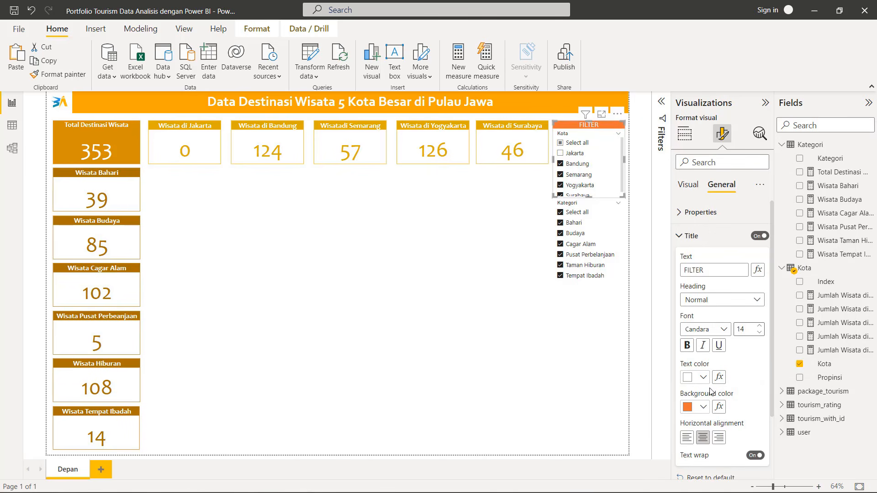
pyautogui.click(687, 346)
pyautogui.click(703, 407)
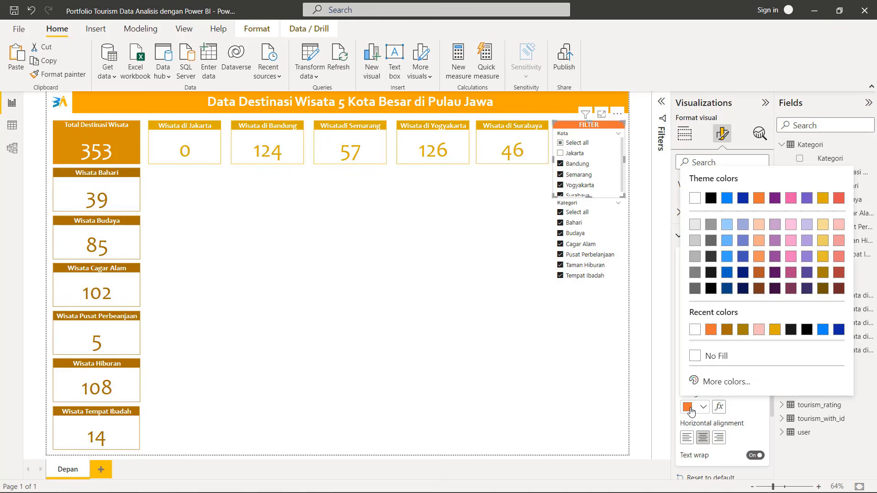
pyautogui.click(727, 330)
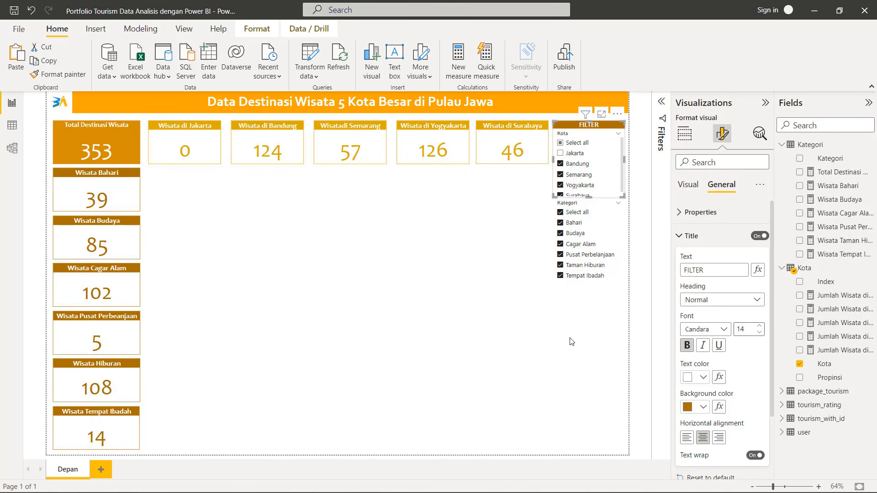
pyautogui.click(601, 234)
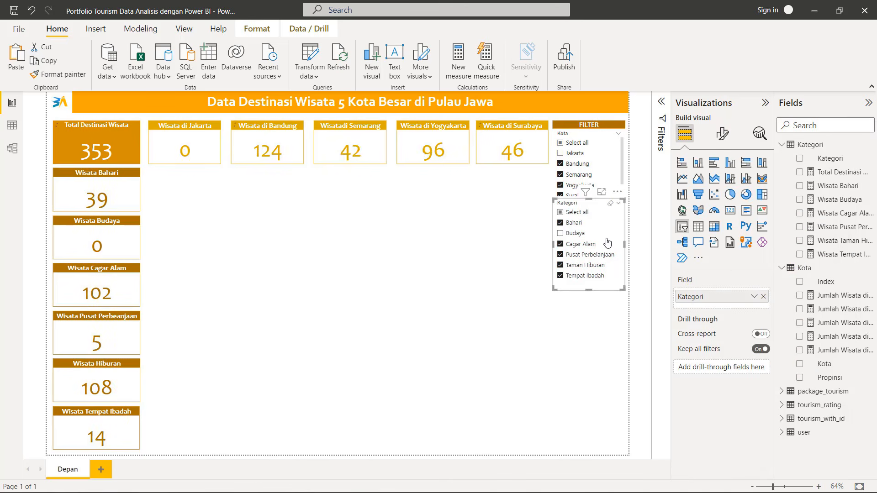
# Lower the Kategori slicer, recheck Jakarta, and enlarge the Kota slicer to show all cities
pyautogui.moveTo(607, 239); pyautogui.dragTo(607, 254)
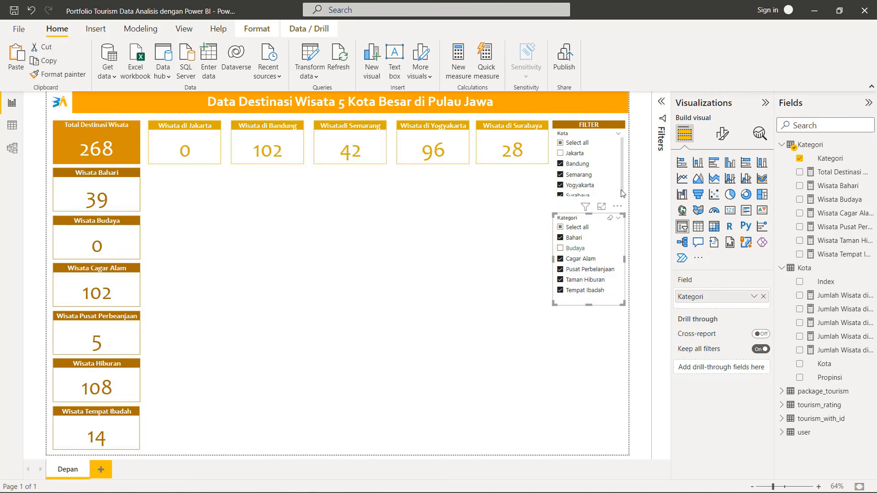
pyautogui.click(616, 157)
pyautogui.moveTo(590, 197); pyautogui.dragTo(590, 206)
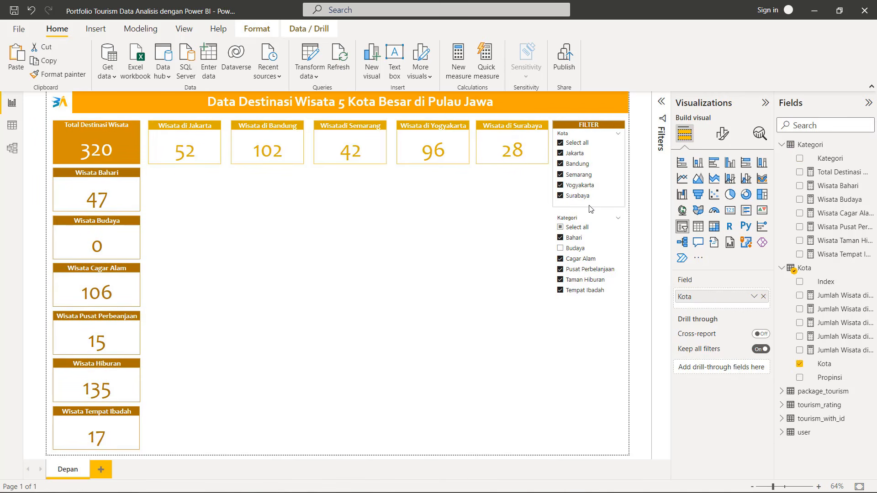
# Give the Kota slicer a dark gold border
pyautogui.click(723, 133)
pyautogui.click(723, 163)
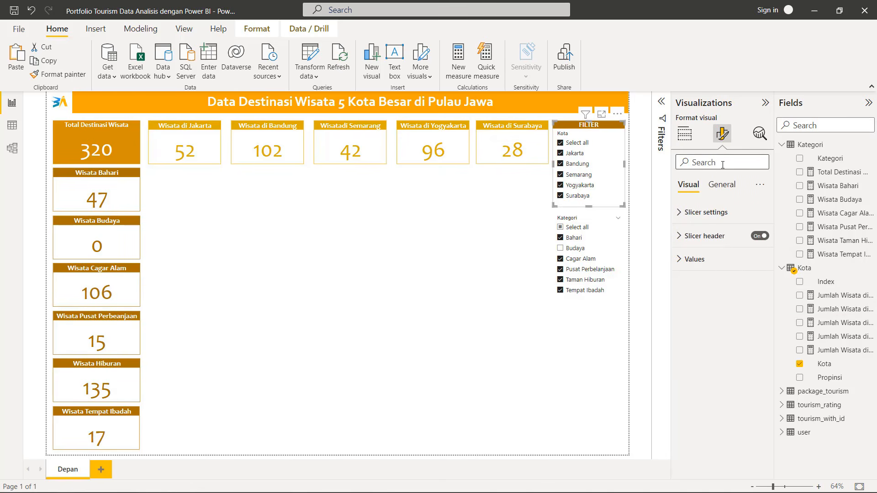
pyautogui.write('border')
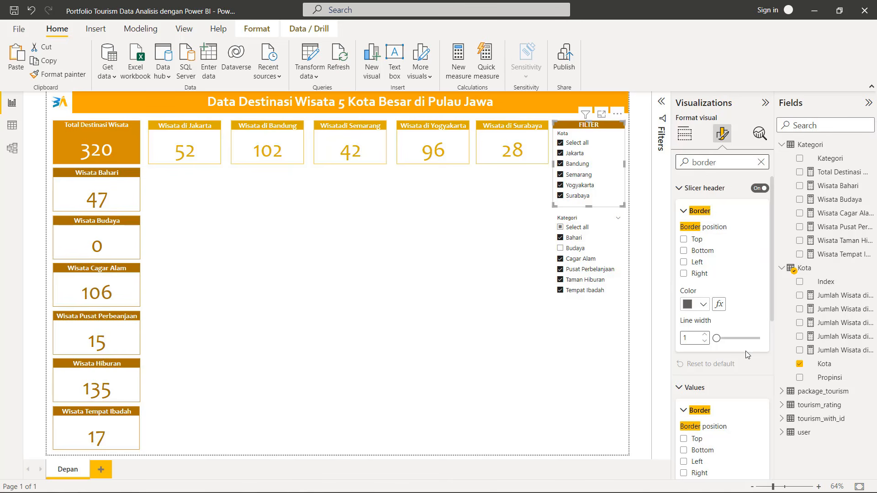
pyautogui.scroll(-2, 747, 353)
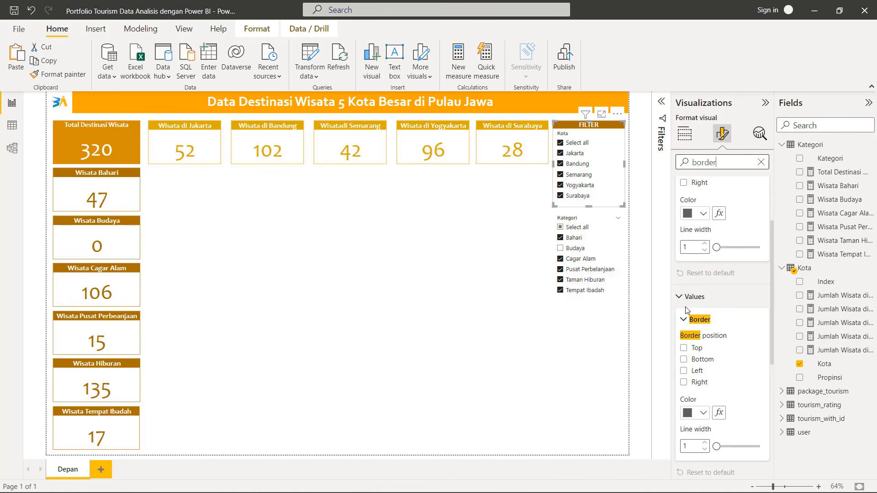
pyautogui.click(687, 297)
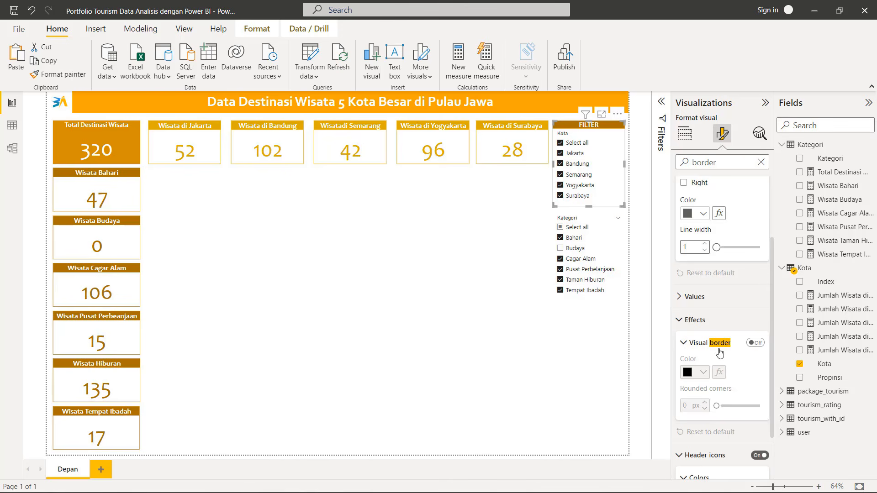
pyautogui.click(756, 343)
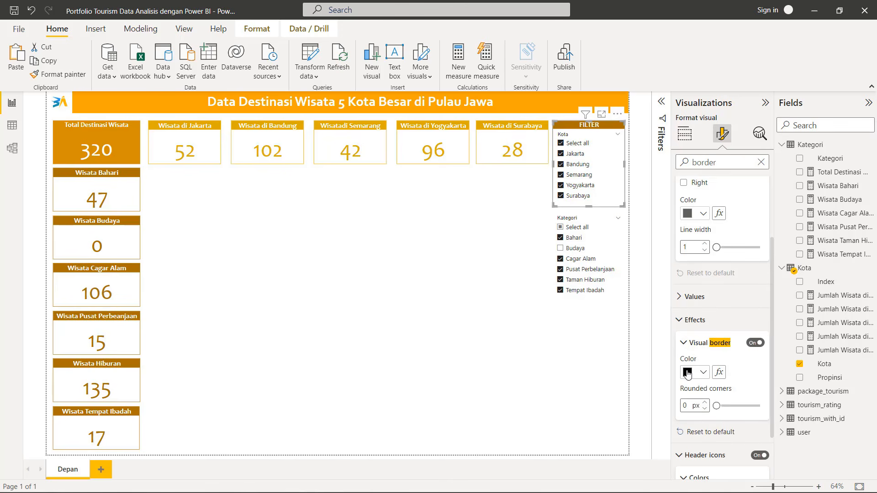
pyautogui.click(688, 373)
pyautogui.click(695, 322)
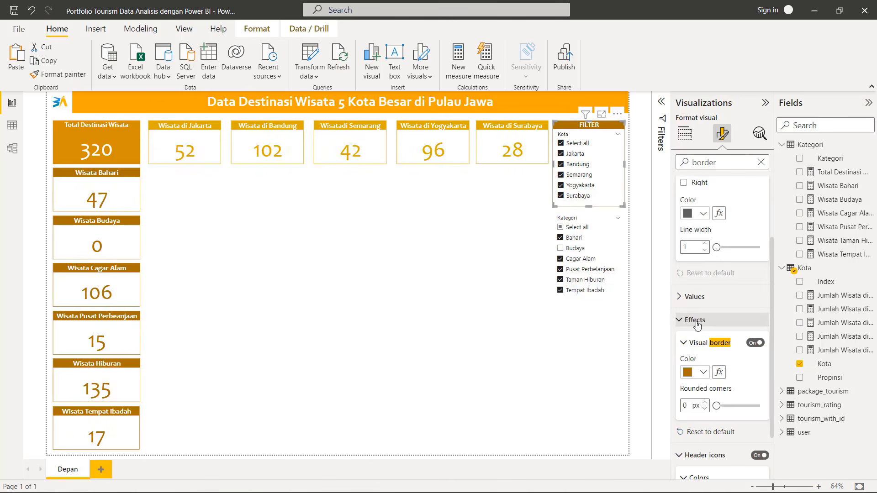
# Uncheck Yogyakarta, paint the Kota slicer's format onto the Kategori slicer, and clear its categories
pyautogui.click(589, 353)
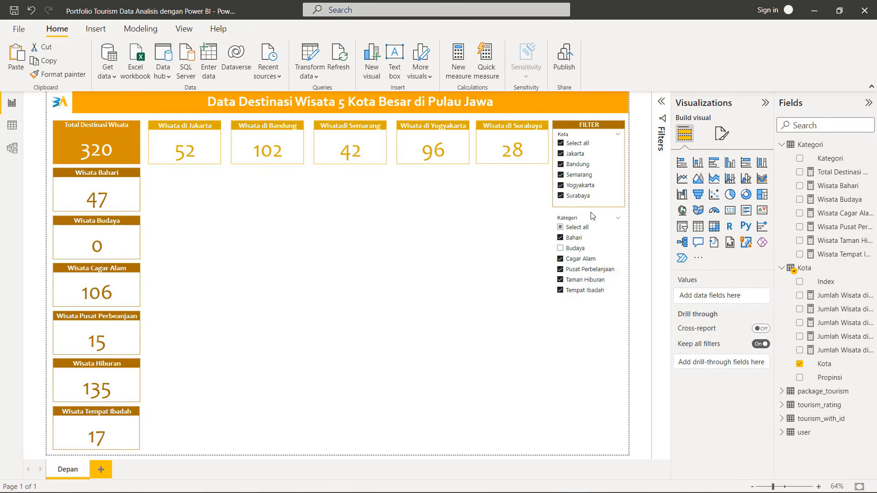
pyautogui.click(611, 186)
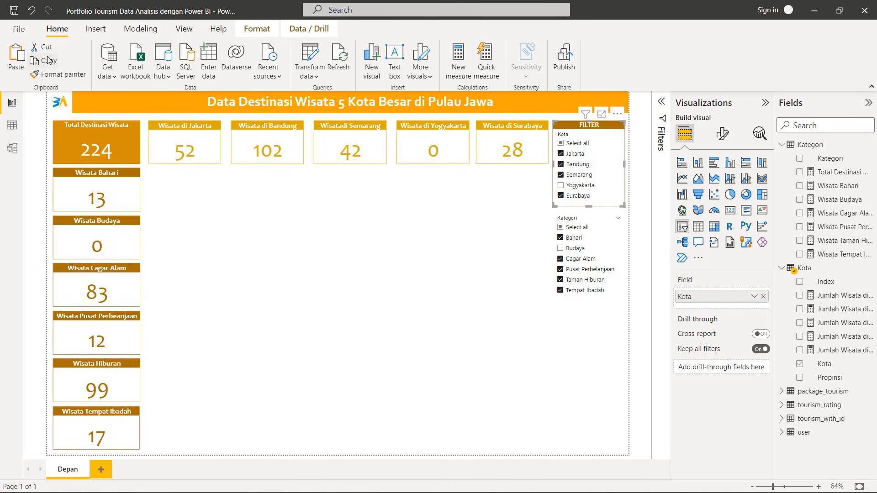
pyautogui.click(47, 76)
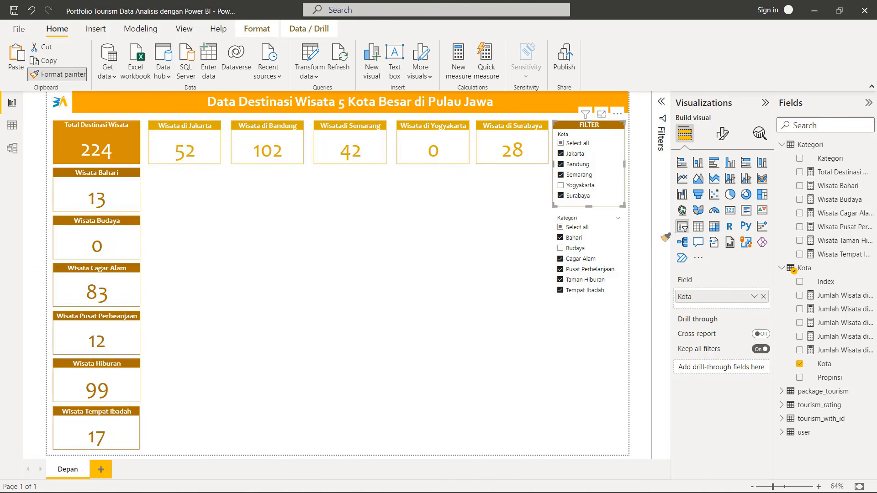
pyautogui.click(616, 238)
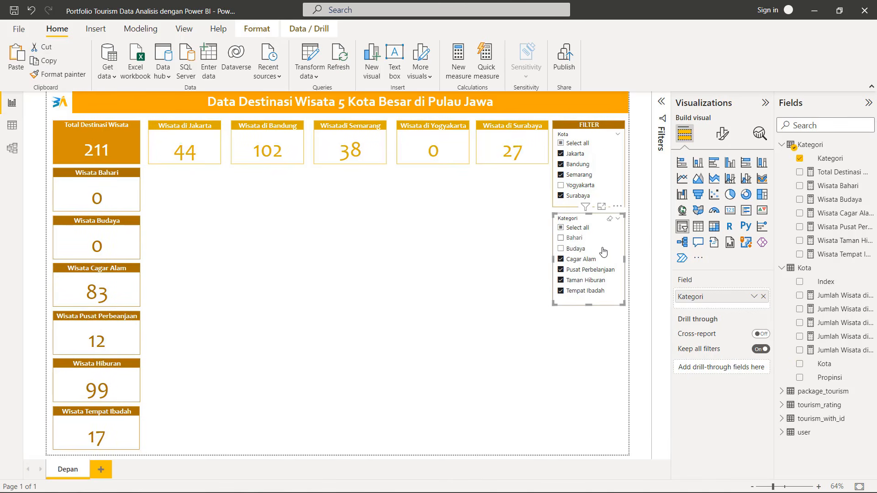
pyautogui.click(565, 236)
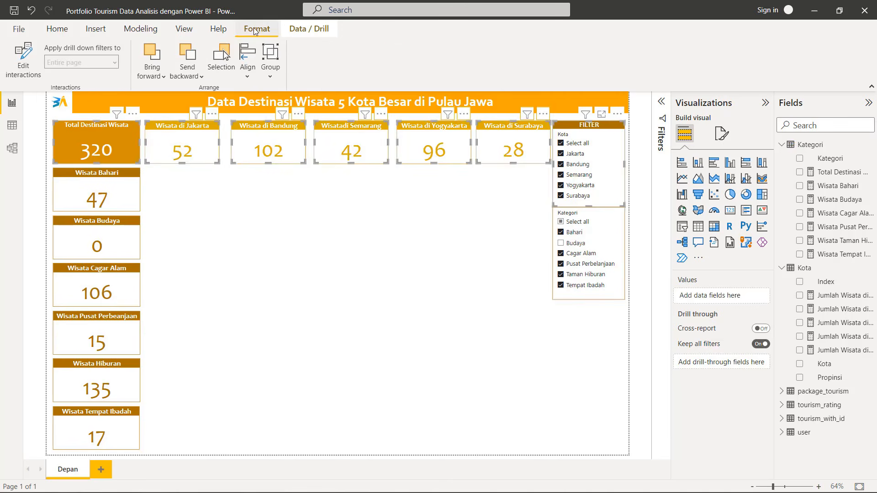
# Paint the Wisata Bahari card's style onto the Jakarta card
pyautogui.click(57, 28)
pyautogui.click(47, 75)
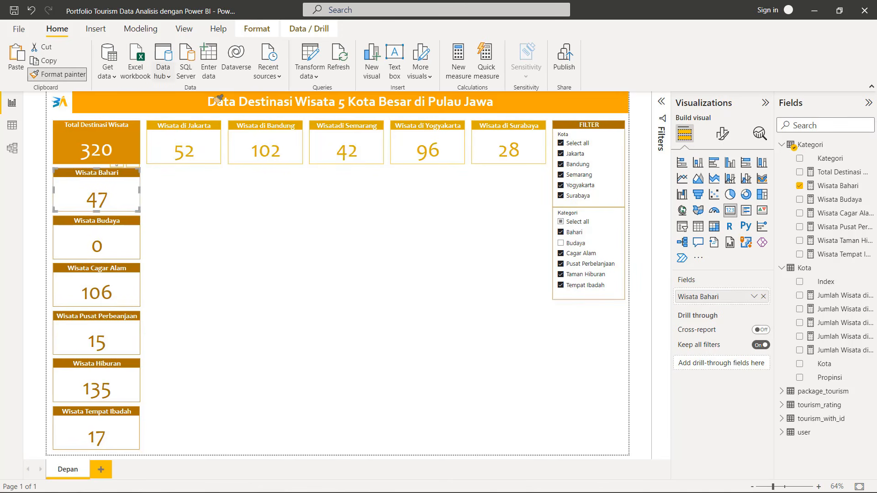
pyautogui.click(209, 144)
# Create a Place_Name table under the city cards, deleting the leftover empty table
pyautogui.click(698, 227)
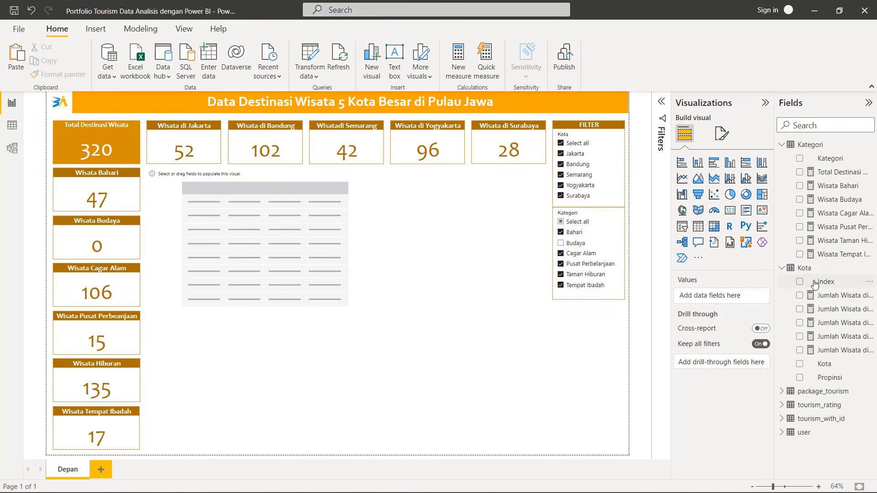
pyautogui.click(781, 144)
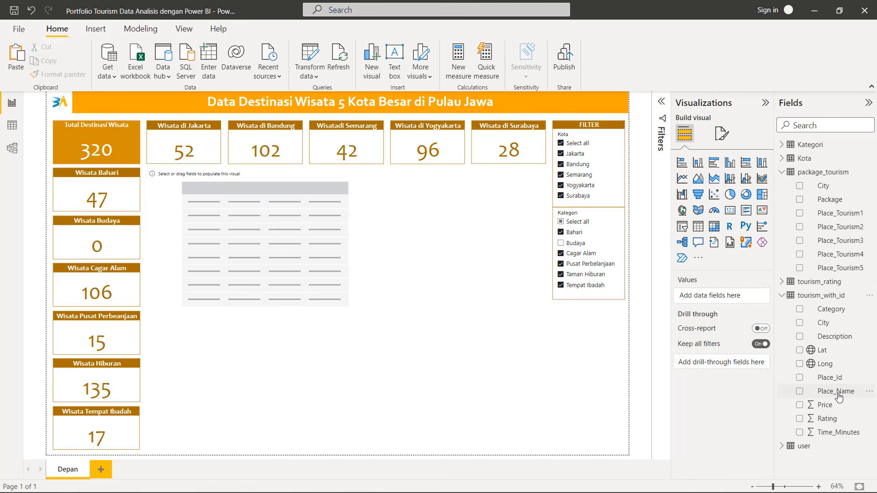
pyautogui.moveTo(838, 393); pyautogui.dragTo(737, 298)
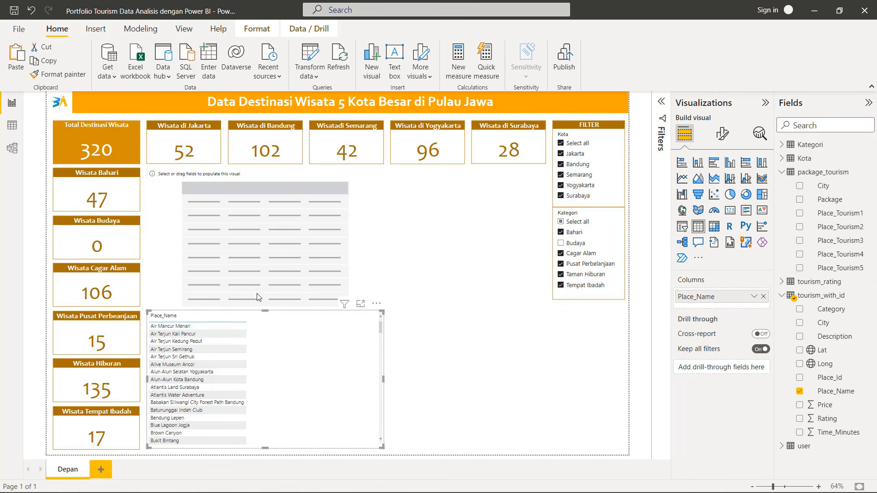
pyautogui.click(268, 177)
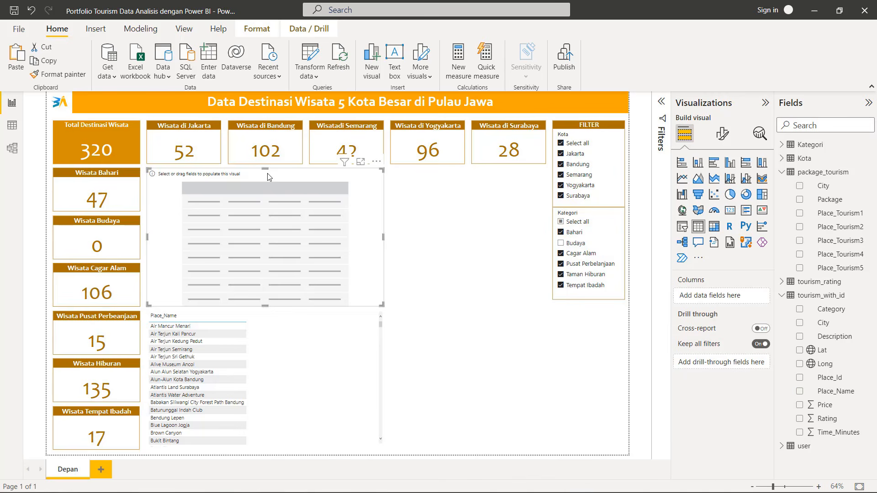
pyautogui.press('Delete')
pyautogui.moveTo(317, 386); pyautogui.dragTo(319, 242)
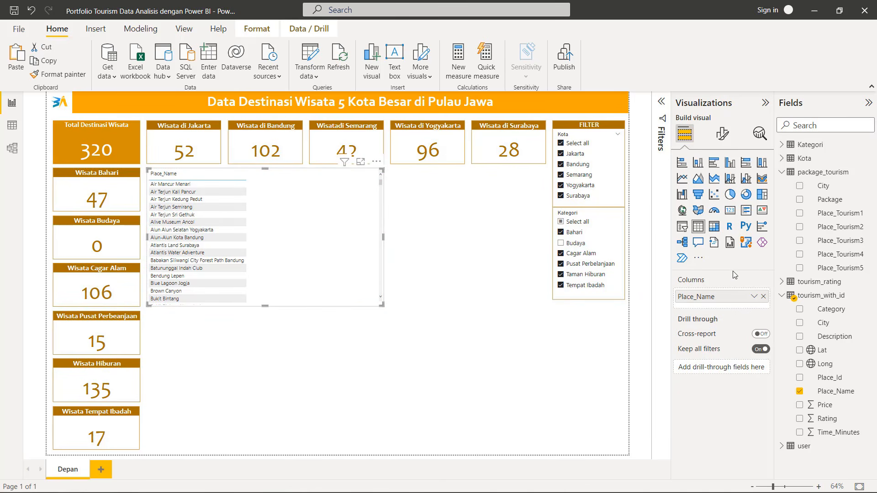
# Add the Kota and Kategori columns to the table
pyautogui.click(785, 158)
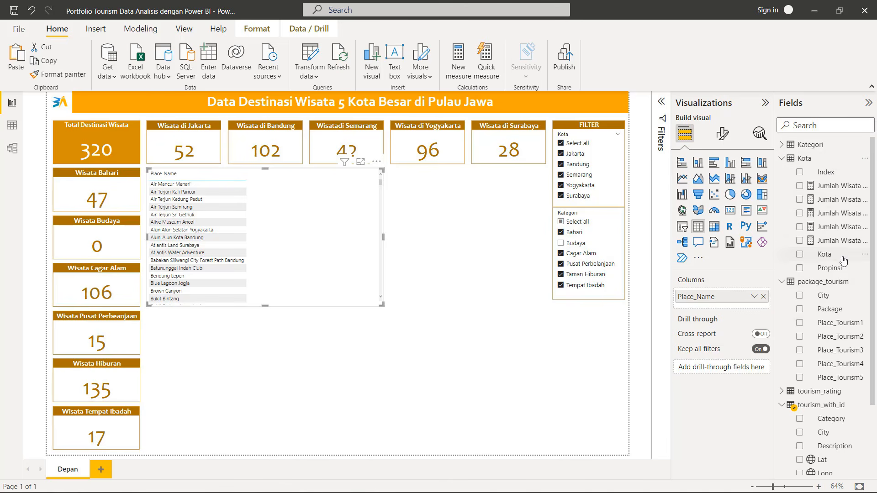
pyautogui.moveTo(759, 277); pyautogui.dragTo(716, 294)
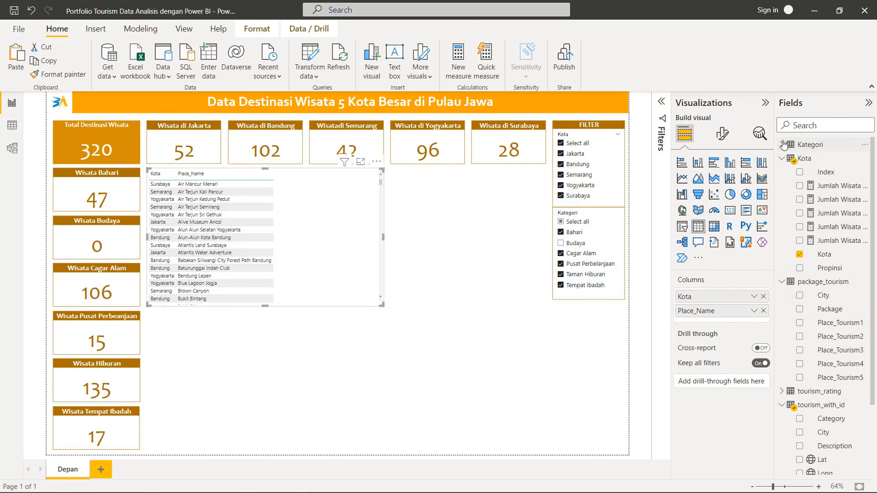
pyautogui.click(806, 145)
pyautogui.moveTo(830, 158); pyautogui.dragTo(723, 320)
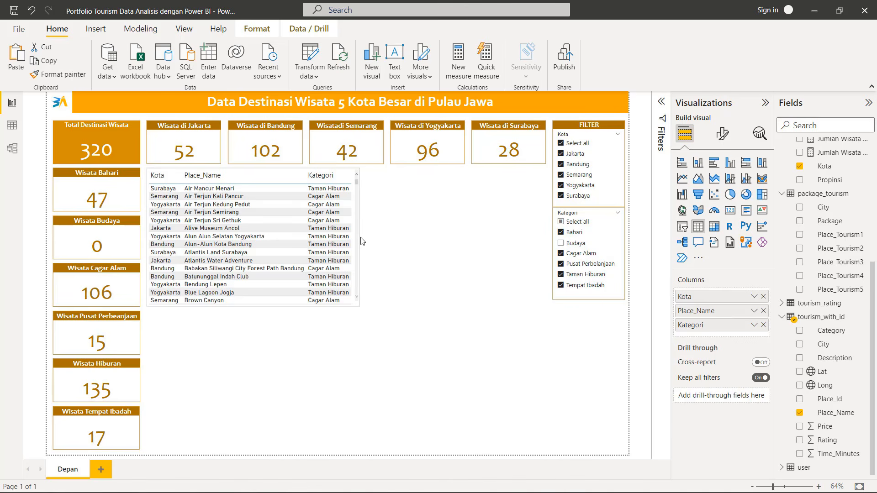
pyautogui.click(442, 256)
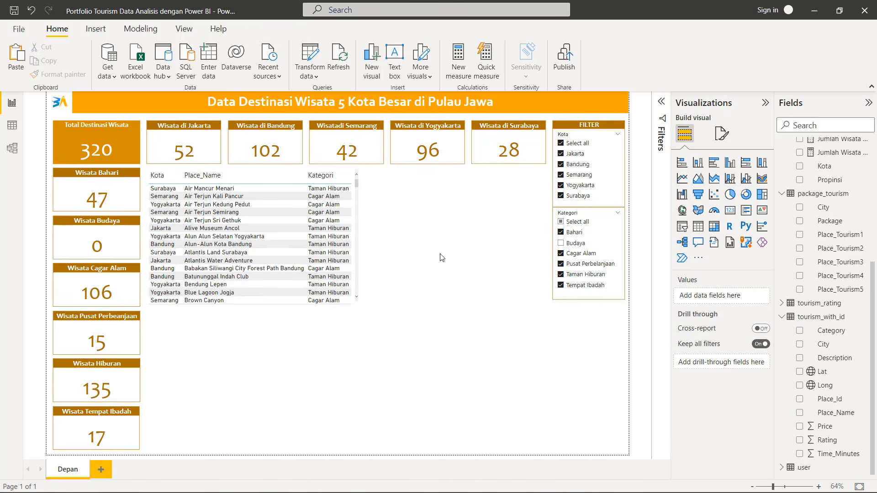
# Add a widened map visual using Lat as latitude and Long as longitude
pyautogui.click(682, 210)
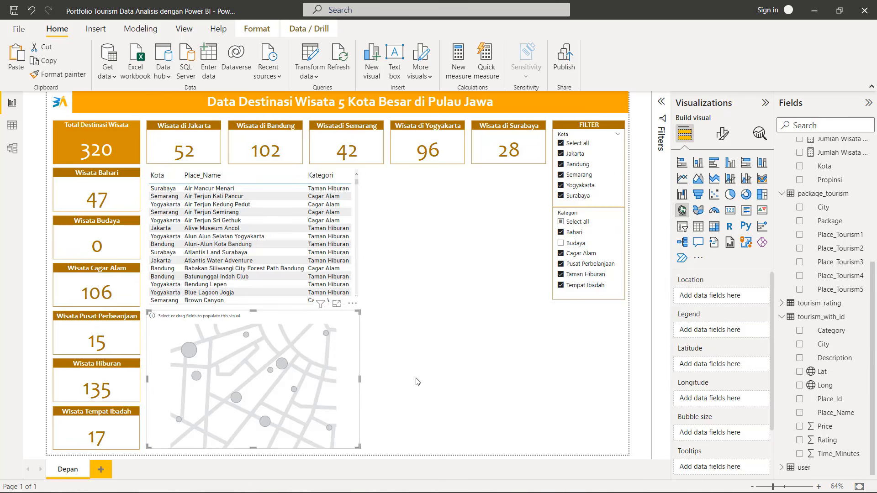
pyautogui.moveTo(416, 382); pyautogui.dragTo(549, 384)
pyautogui.moveTo(822, 372); pyautogui.dragTo(743, 366)
pyautogui.moveTo(825, 386); pyautogui.dragTo(730, 401)
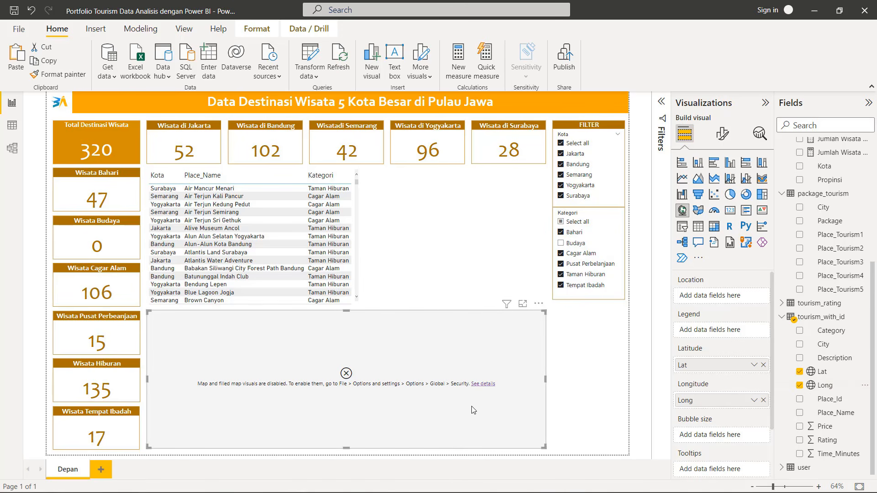
# Enable Map and Filled Map visuals and ArcGIS for Power BI in Options > Security
pyautogui.click(484, 385)
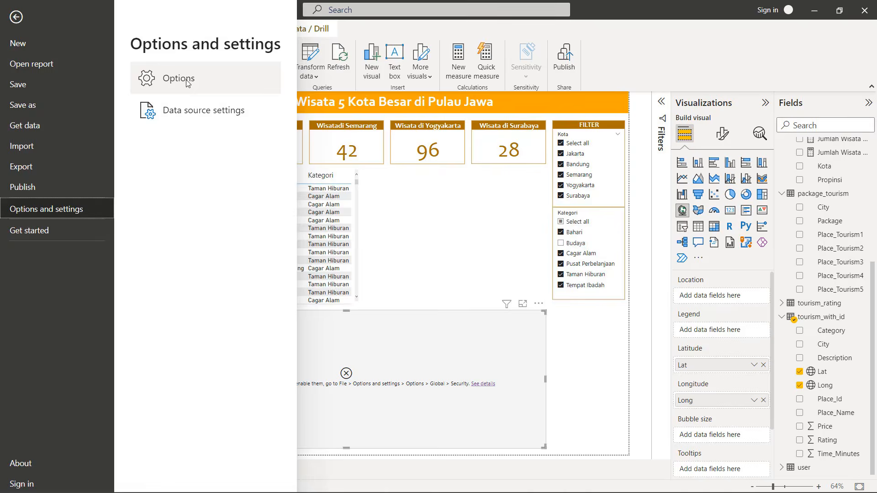
pyautogui.click(186, 80)
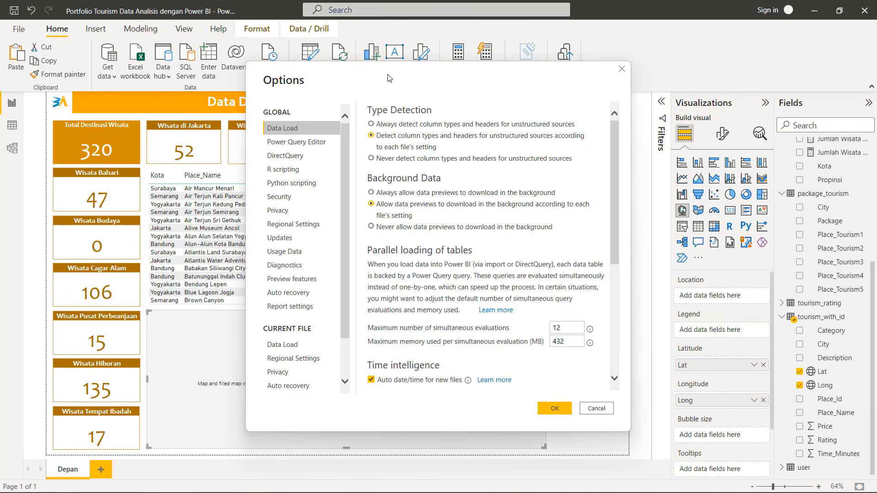
pyautogui.moveTo(387, 78); pyautogui.dragTo(160, 68)
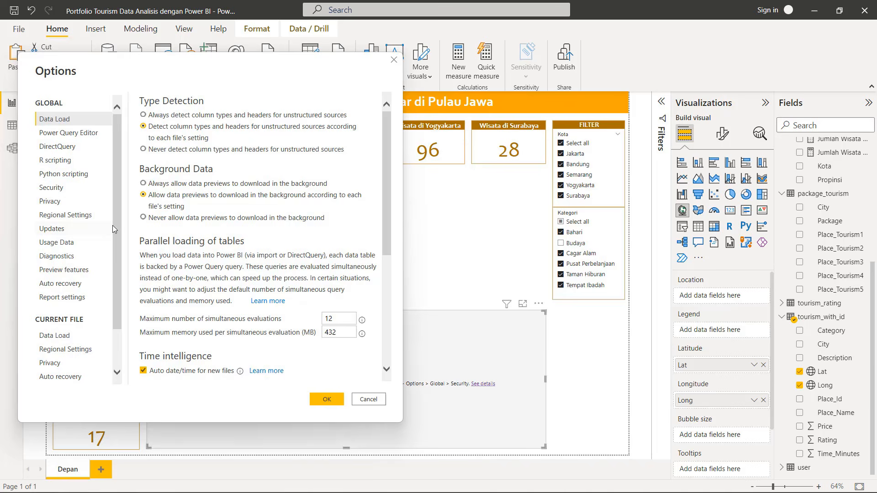
pyautogui.click(64, 188)
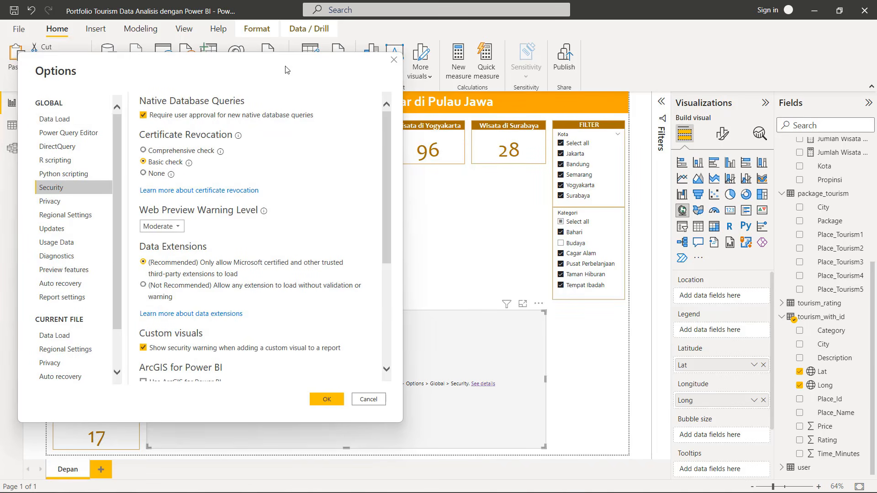
pyautogui.moveTo(286, 70); pyautogui.dragTo(716, 46)
pyautogui.scroll(-3, 737, 237)
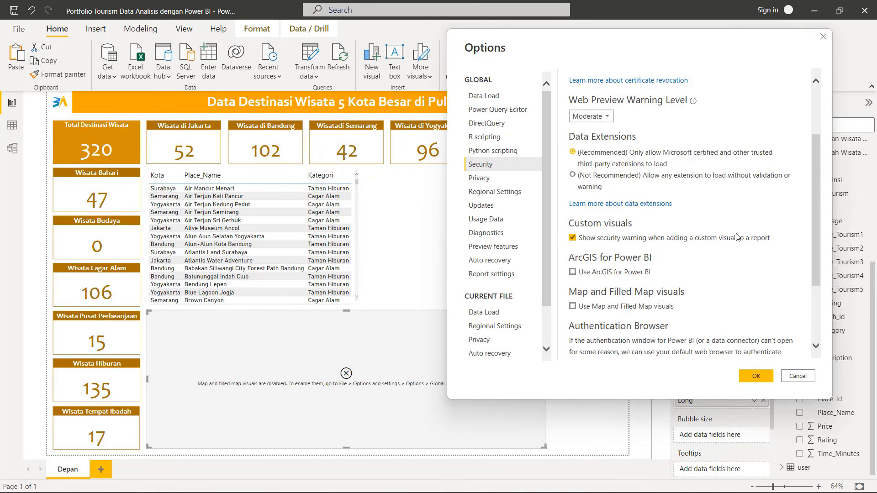
pyautogui.scroll(-2, 749, 247)
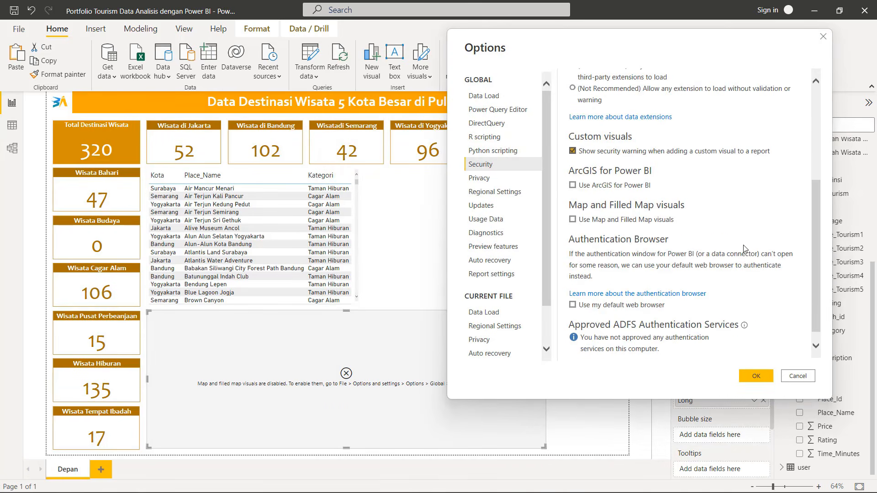
pyautogui.click(574, 221)
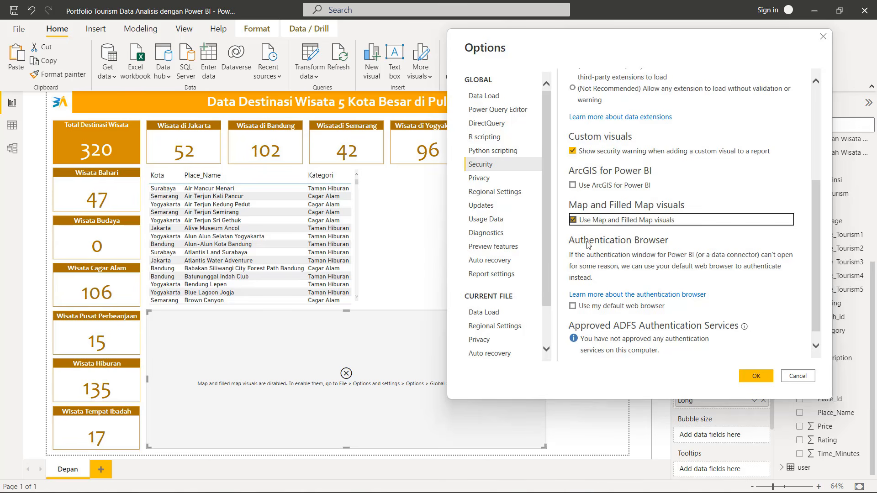
pyautogui.scroll(2, 590, 300)
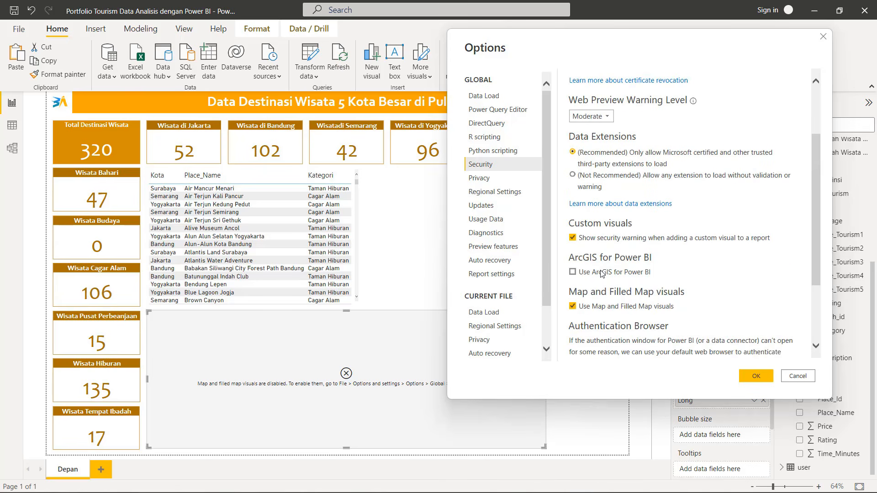
pyautogui.click(572, 272)
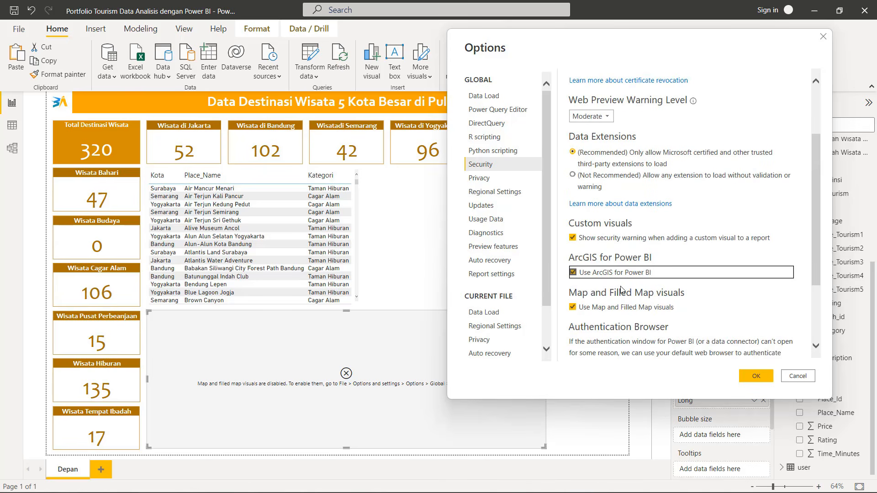
pyautogui.click(756, 376)
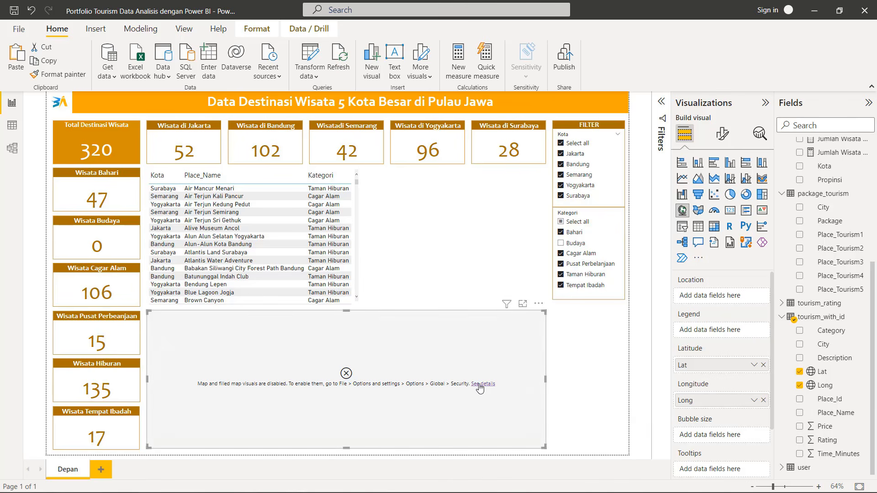
# Reassign Lat and Long to the map and size its bubbles by Rating
pyautogui.moveTo(833, 373); pyautogui.dragTo(732, 364)
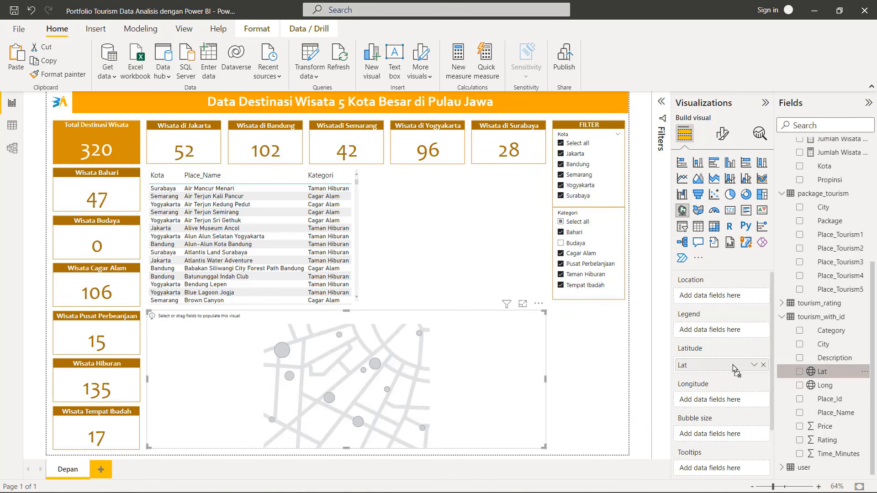
pyautogui.moveTo(827, 386); pyautogui.dragTo(724, 401)
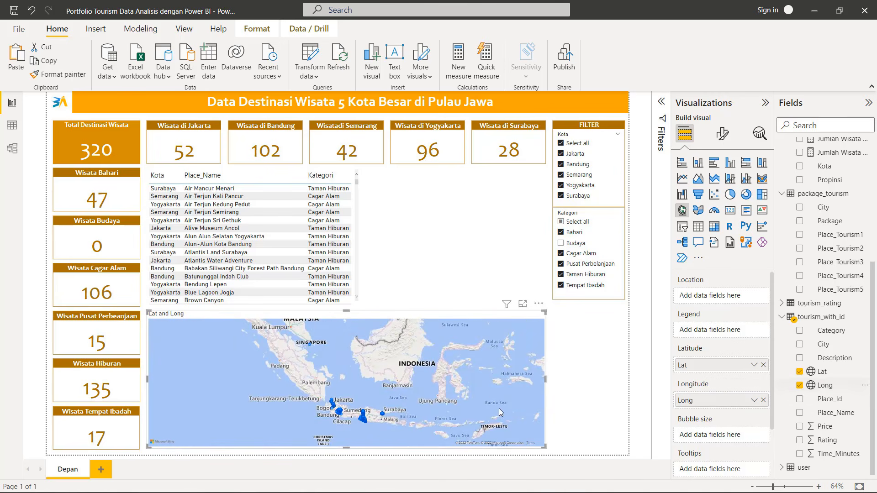
pyautogui.scroll(2, 401, 404)
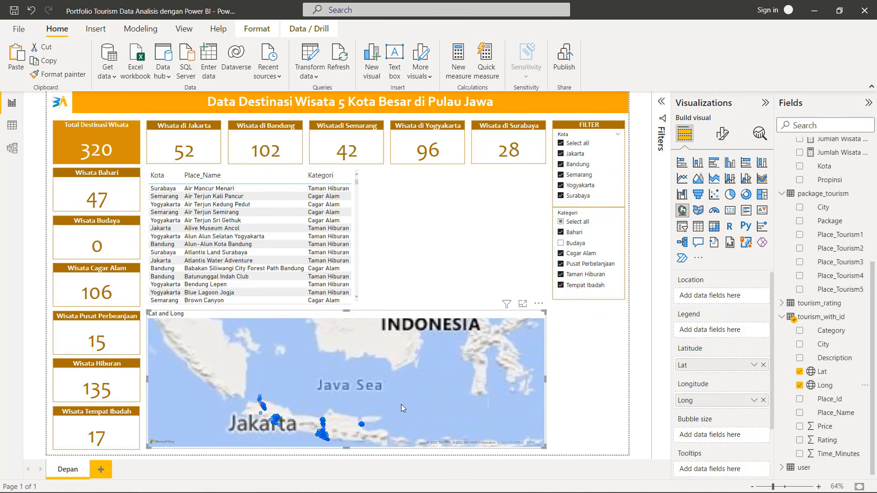
pyautogui.scroll(1, 395, 374)
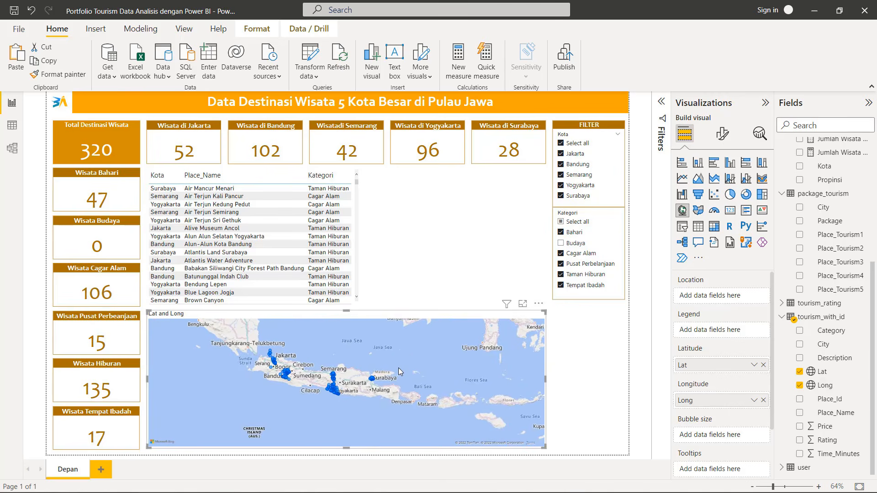
pyautogui.scroll(1, 399, 368)
pyautogui.moveTo(399, 366); pyautogui.dragTo(444, 368)
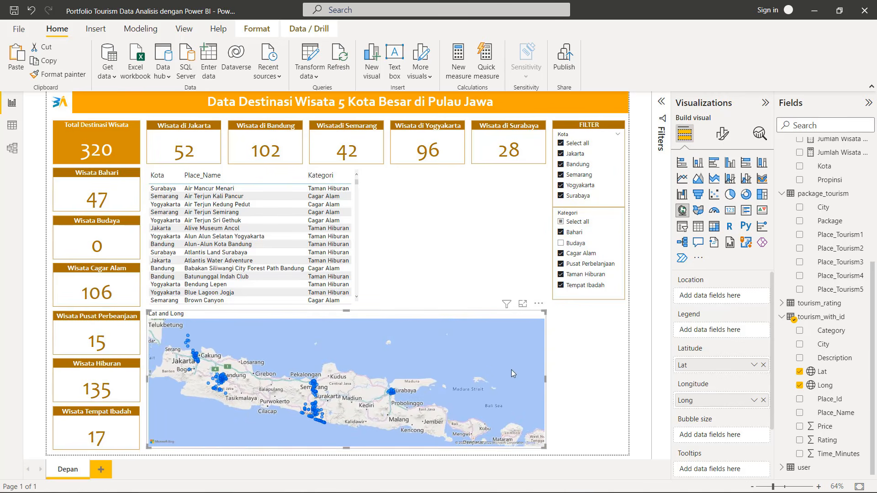
pyautogui.scroll(-1, 742, 365)
pyautogui.moveTo(830, 442); pyautogui.dragTo(730, 405)
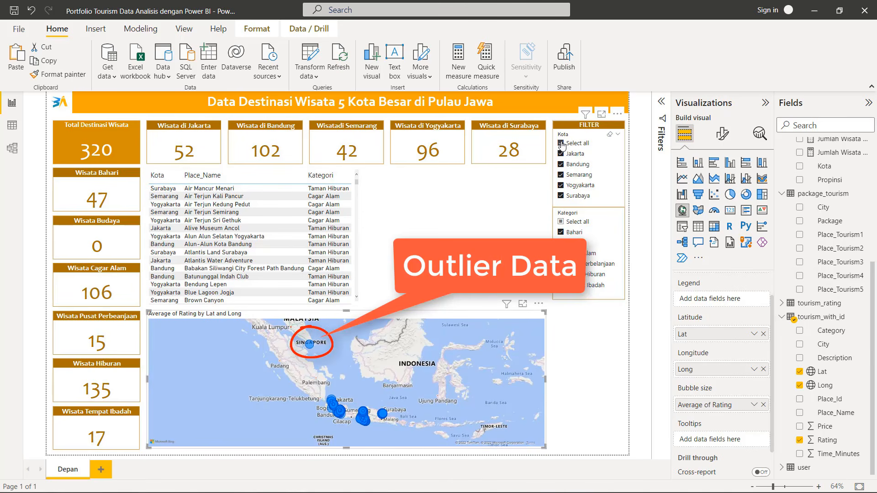
# Filter to Jakarta and select the stray map point near Batam, Pelabuhan Marina
pyautogui.click(563, 159)
pyautogui.click(563, 158)
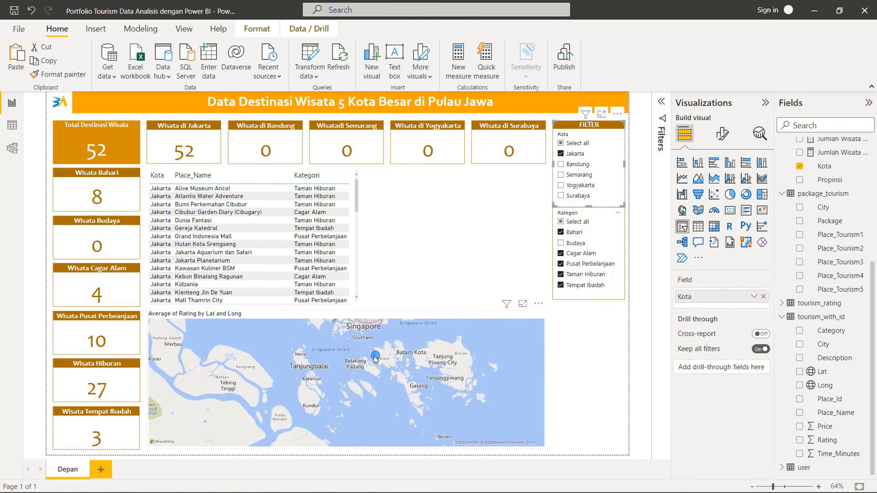
pyautogui.click(374, 356)
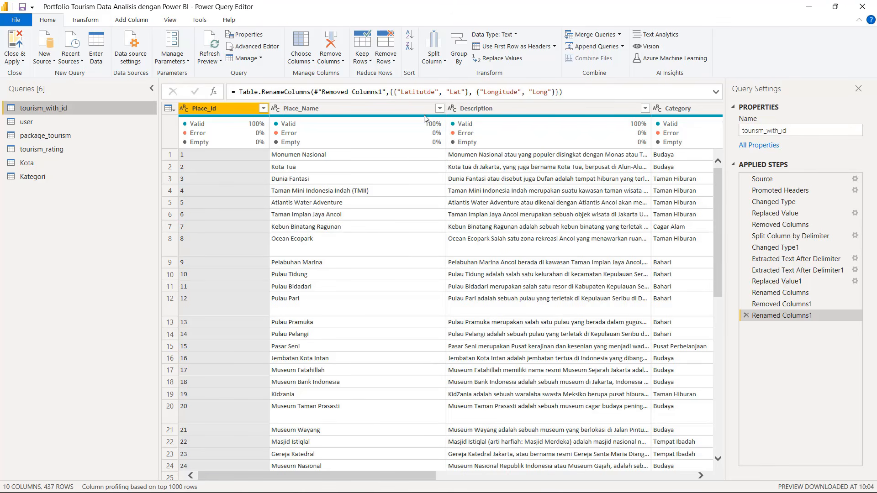
# Sort tourism_with_id by Place_Name ascending and locate Pelabuhan Marina's Lat 1.07888 in row 298
pyautogui.click(440, 108)
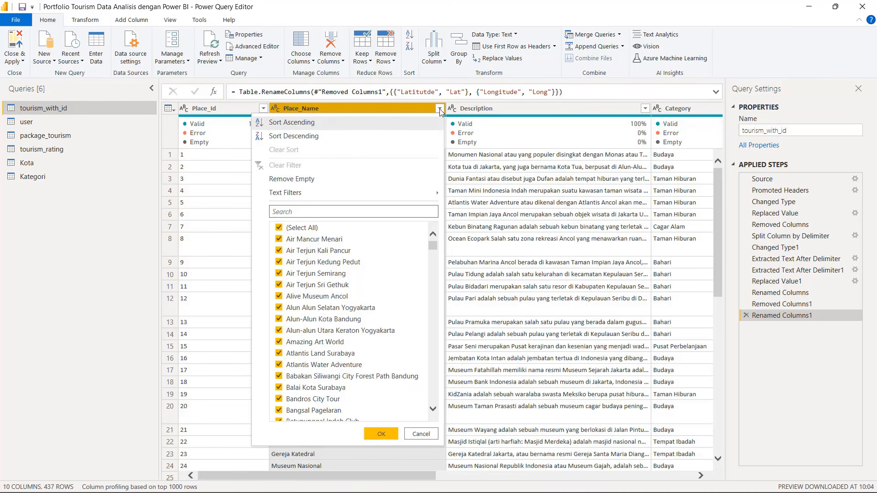
pyautogui.click(371, 122)
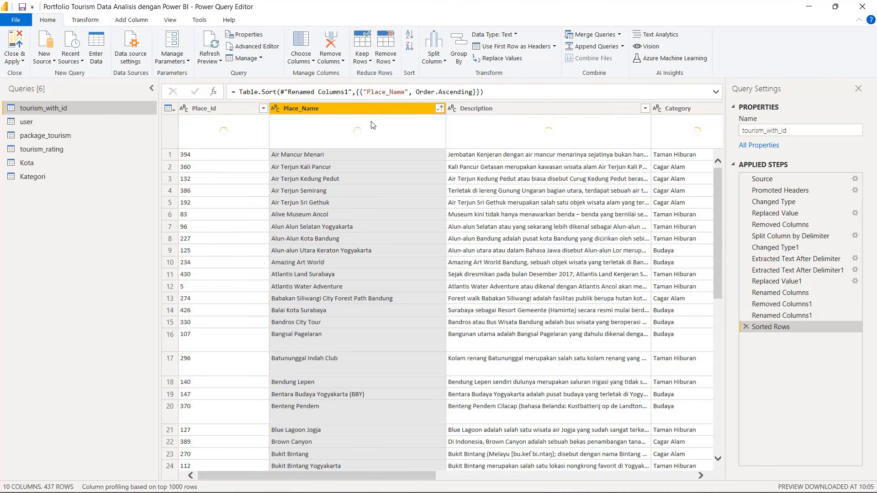
pyautogui.scroll(-5, 355, 271)
pyautogui.scroll(-15, 355, 279)
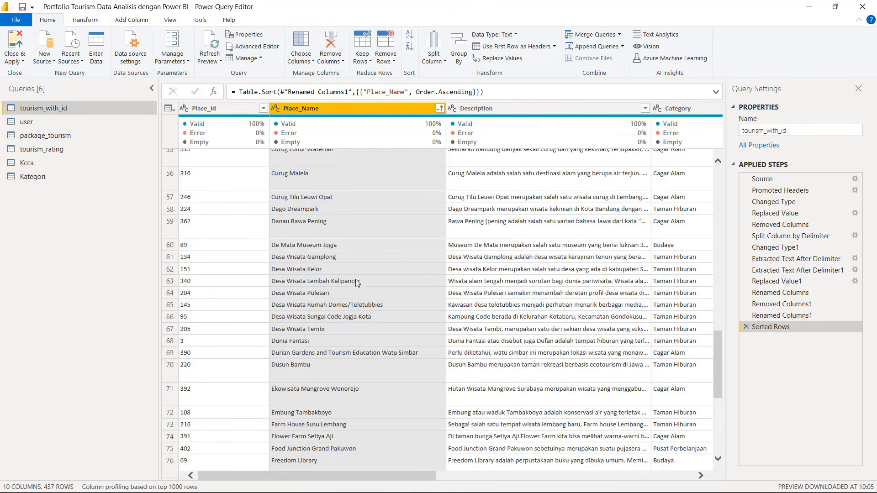
pyautogui.click(303, 273)
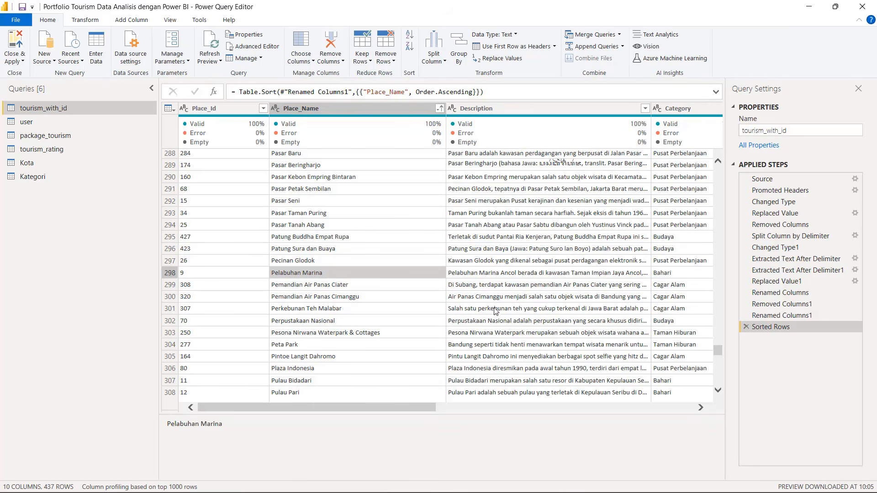
pyautogui.moveTo(438, 410); pyautogui.dragTo(699, 415)
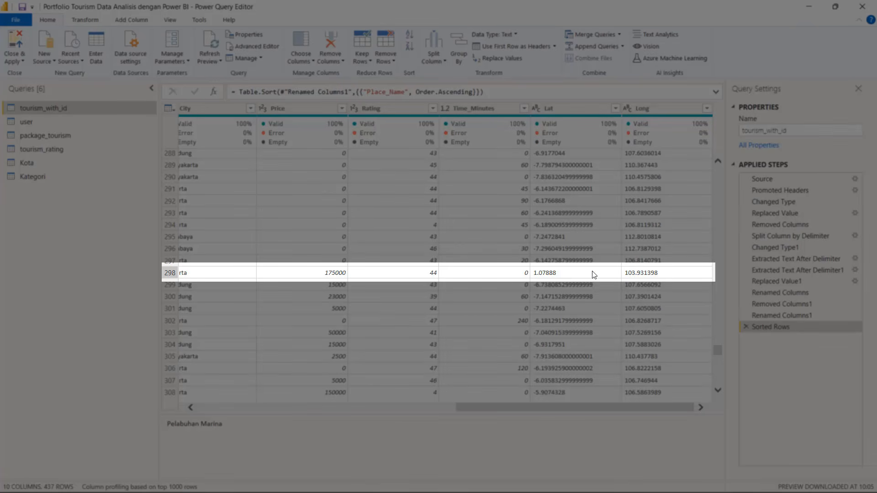
pyautogui.click(593, 274)
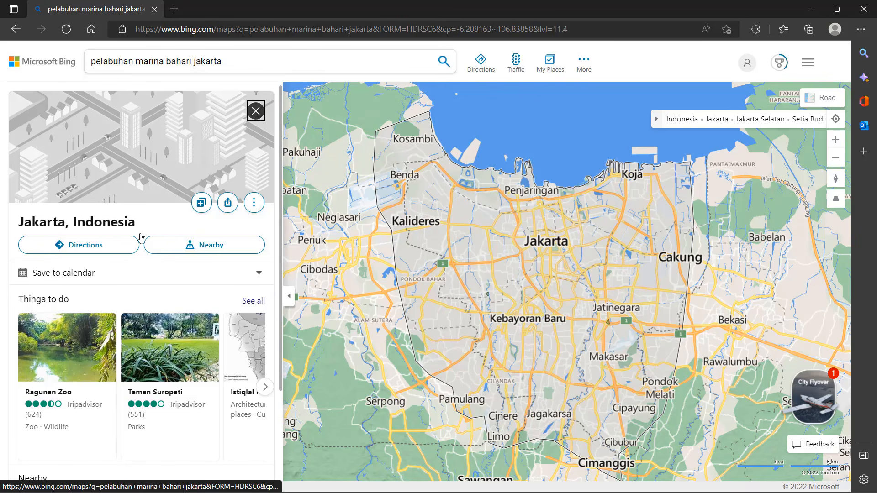
# Scroll Bing Maps to Jakarta's coordinates and select the latitude -6,208239
pyautogui.scroll(-2, 114, 267)
pyautogui.scroll(-1, 115, 268)
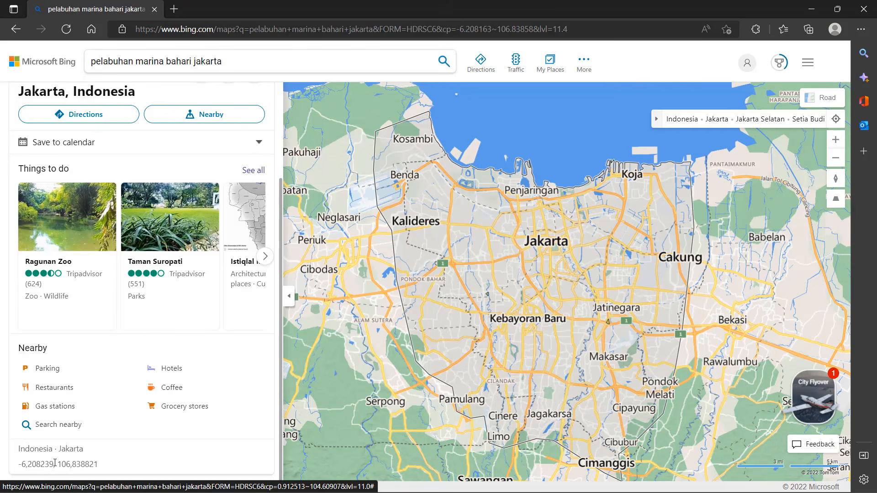
pyautogui.moveTo(55, 464); pyautogui.dragTo(19, 465)
pyautogui.hotkey('ctrl', 'c')
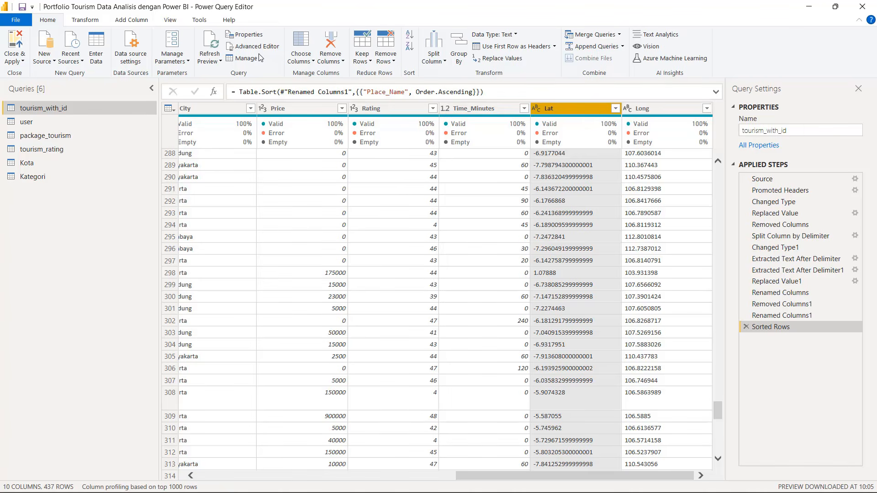
# Replace Pelabuhan Marina's Lat value 1.07888 with -6,208239
pyautogui.click(84, 21)
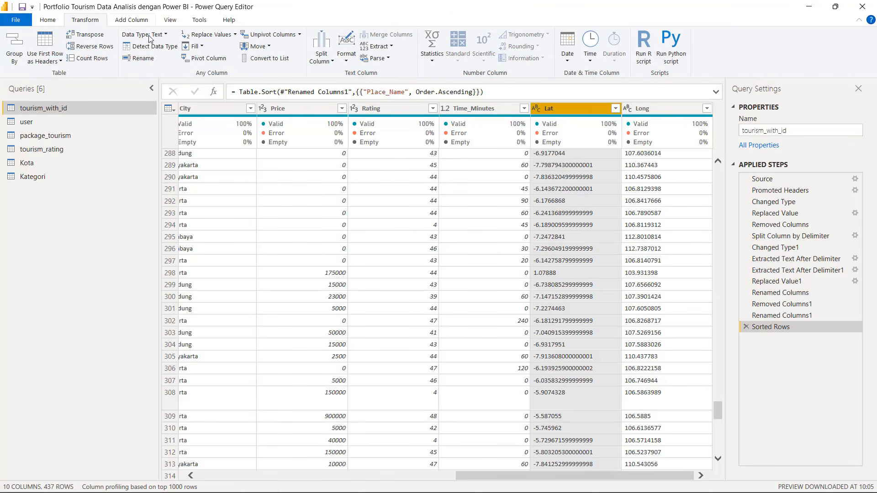
pyautogui.click(216, 37)
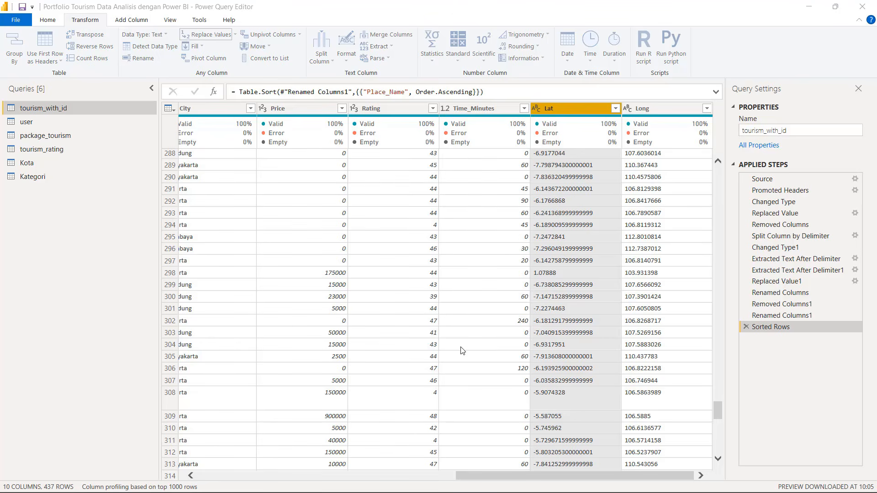
pyautogui.moveTo(461, 179); pyautogui.dragTo(294, 221)
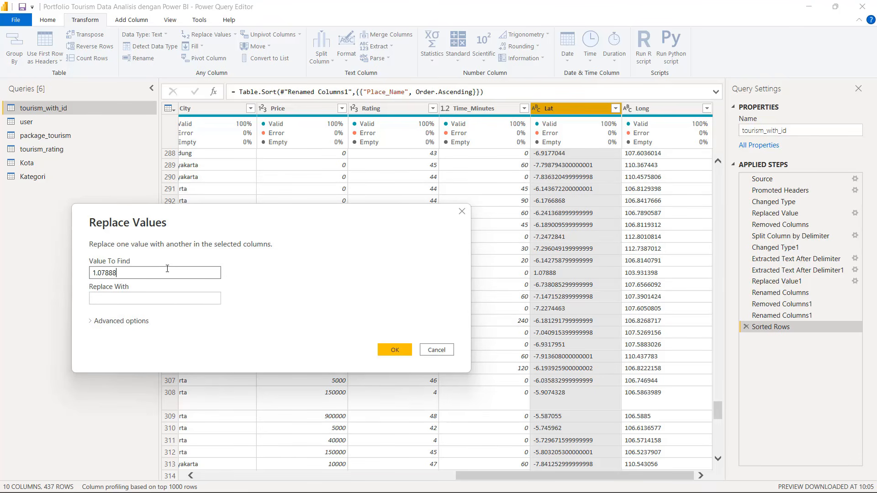
pyautogui.click(139, 299)
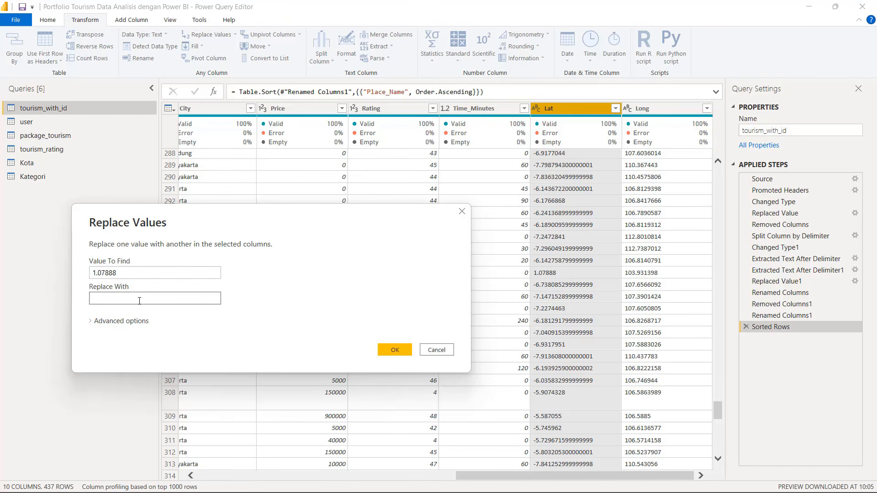
pyautogui.hotkey('ctrl', 'v')
pyautogui.click(394, 350)
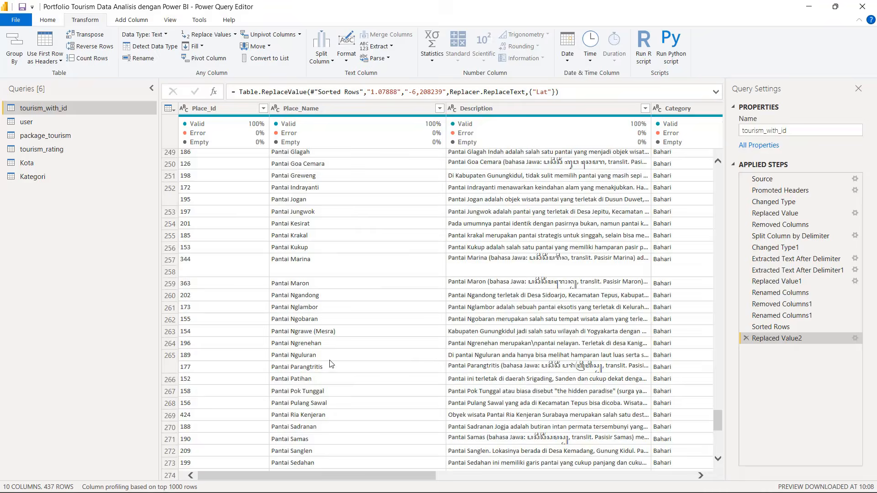
# Replace the Long value 110.3893285 with 106,838821
pyautogui.click(171, 265)
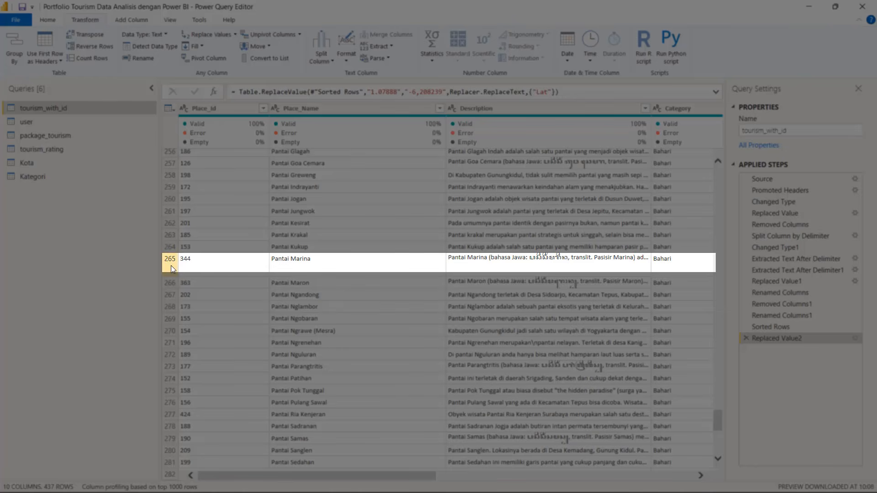
pyautogui.moveTo(382, 406); pyautogui.dragTo(676, 413)
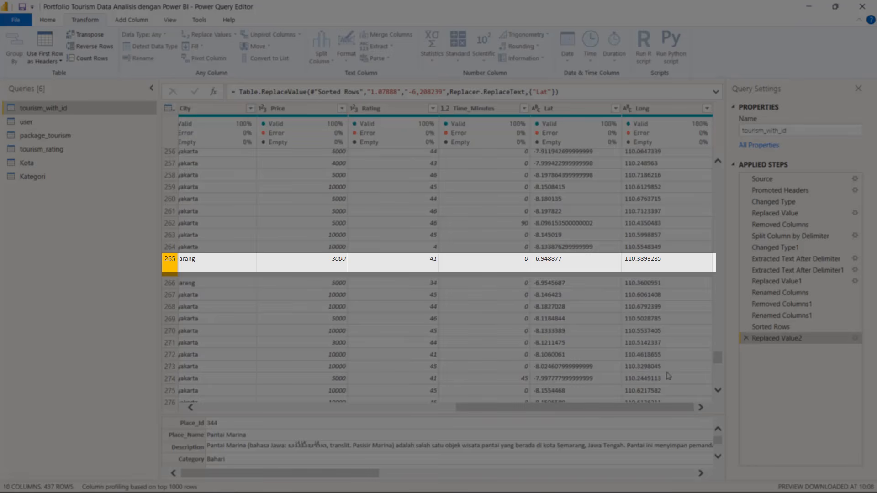
pyautogui.click(652, 269)
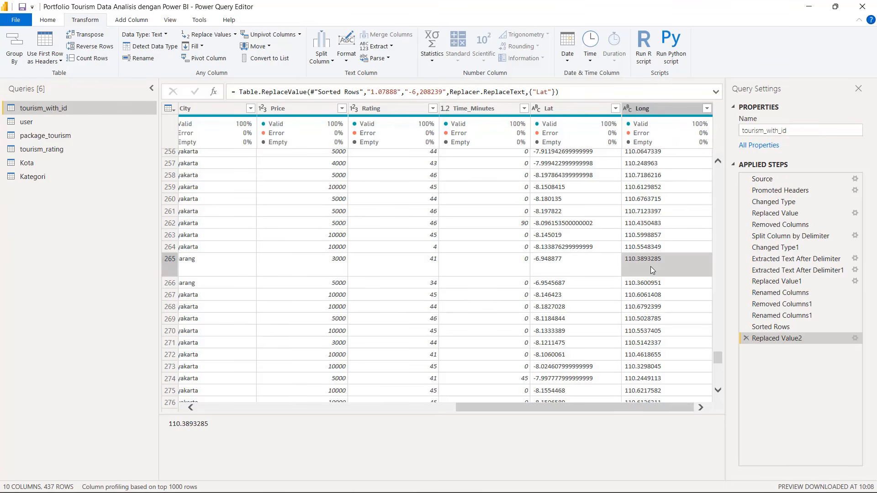
pyautogui.click(208, 35)
pyautogui.moveTo(512, 172); pyautogui.dragTo(450, 185)
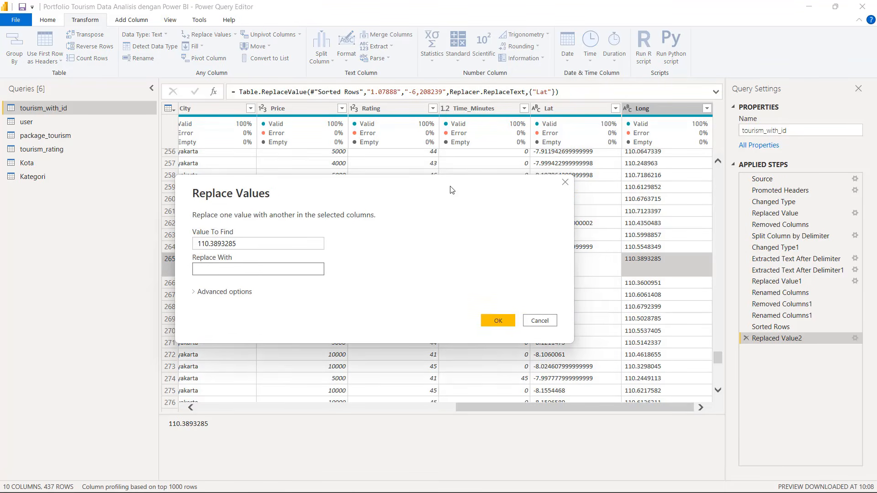
pyautogui.doubleClick(60, 462)
pyautogui.click(502, 324)
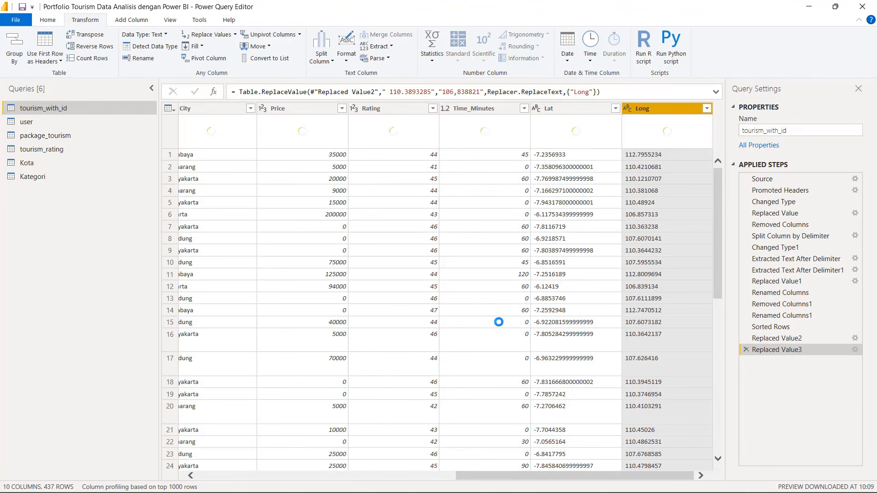
# Close Power Query Editor and apply the corrected data
pyautogui.click(47, 20)
pyautogui.click(14, 61)
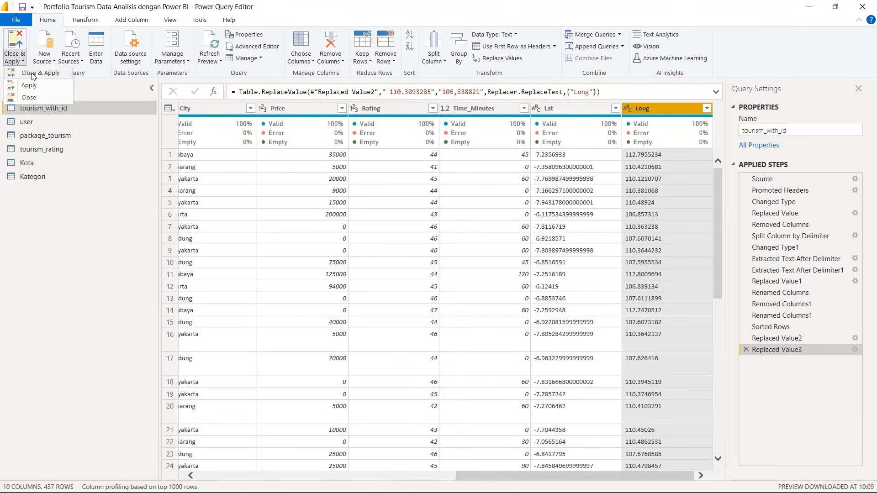
pyautogui.click(33, 77)
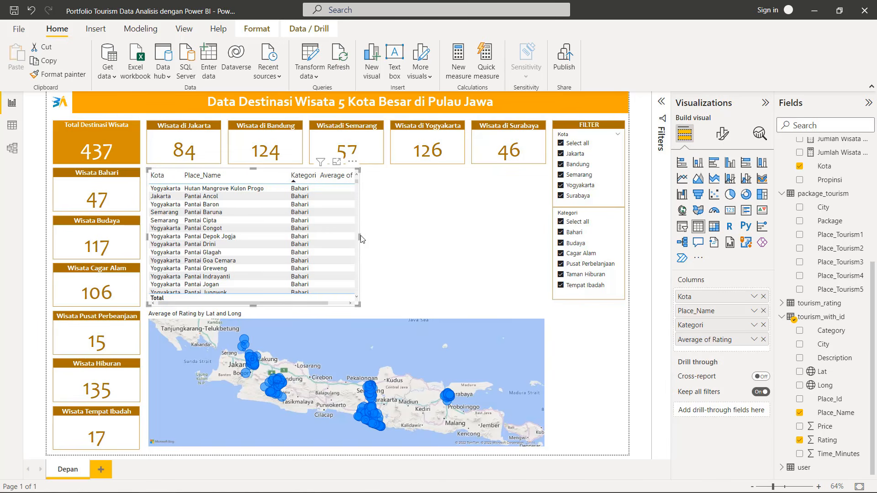
# Move the place table right, widen the map, and add a blank clustered column chart
pyautogui.moveTo(249, 170); pyautogui.dragTo(409, 172)
pyautogui.click(542, 380)
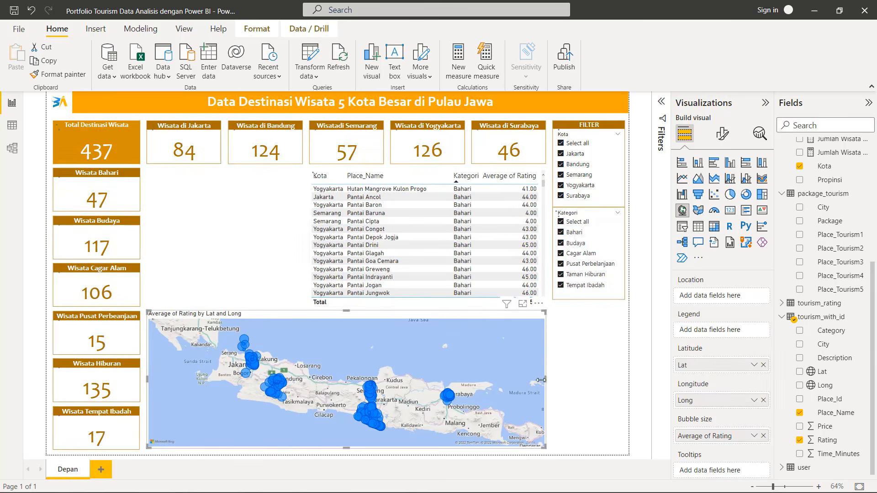
pyautogui.moveTo(545, 381); pyautogui.dragTo(625, 385)
pyautogui.click(640, 373)
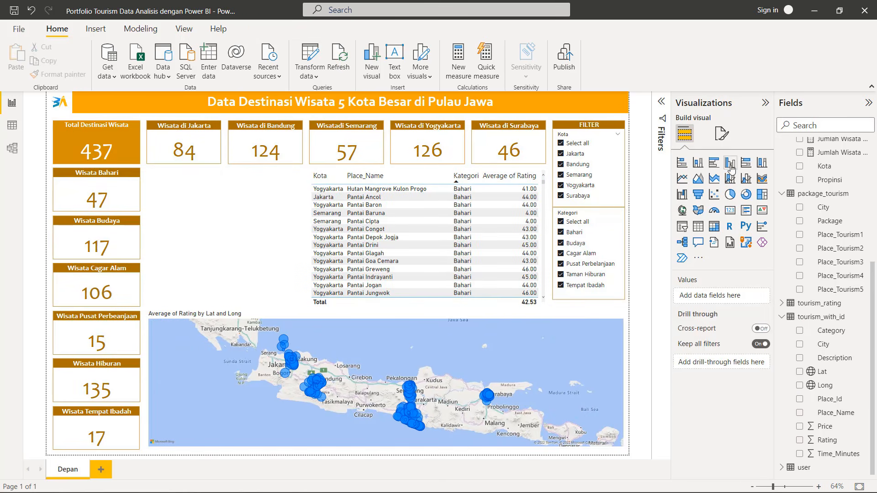
pyautogui.click(730, 163)
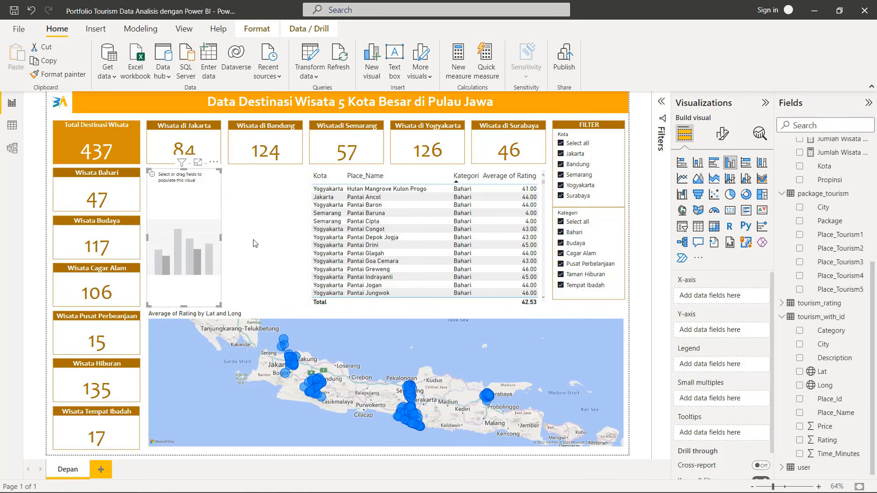
# Widen the new column chart and plot Total Destinasi Wisata by Kategori
pyautogui.moveTo(255, 244); pyautogui.dragTo(303, 243)
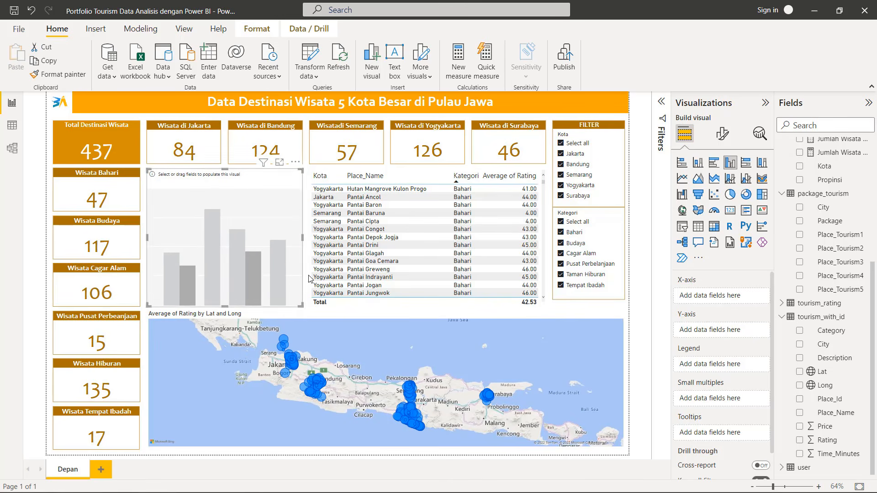
pyautogui.scroll(5, 811, 279)
pyautogui.moveTo(832, 174); pyautogui.dragTo(736, 329)
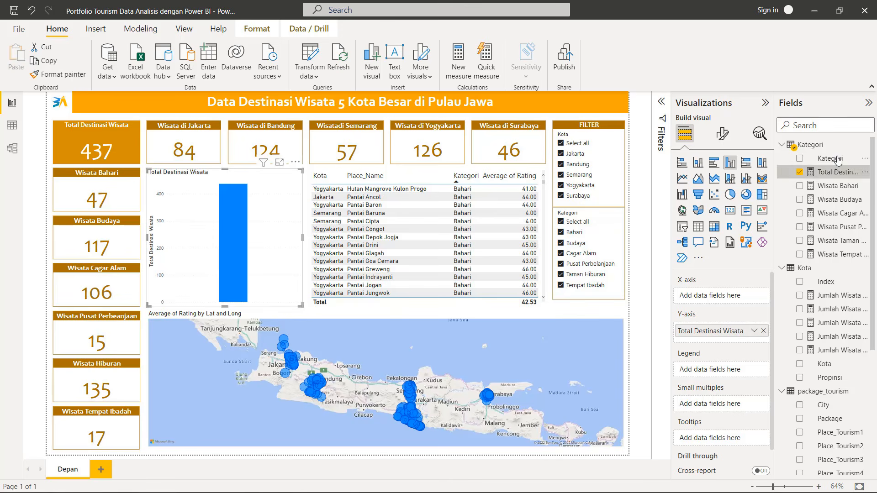
pyautogui.moveTo(830, 158); pyautogui.dragTo(730, 294)
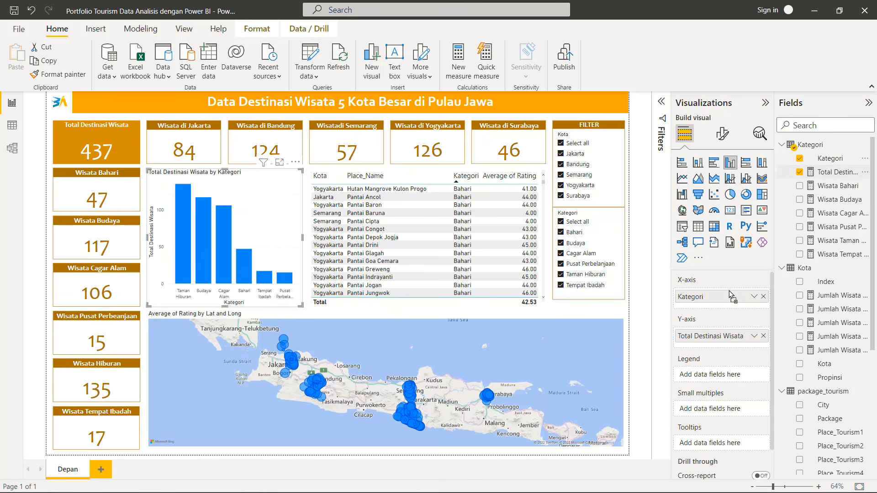
# Narrow the map to the right half and put a copy of the category chart below the original
pyautogui.click(147, 379)
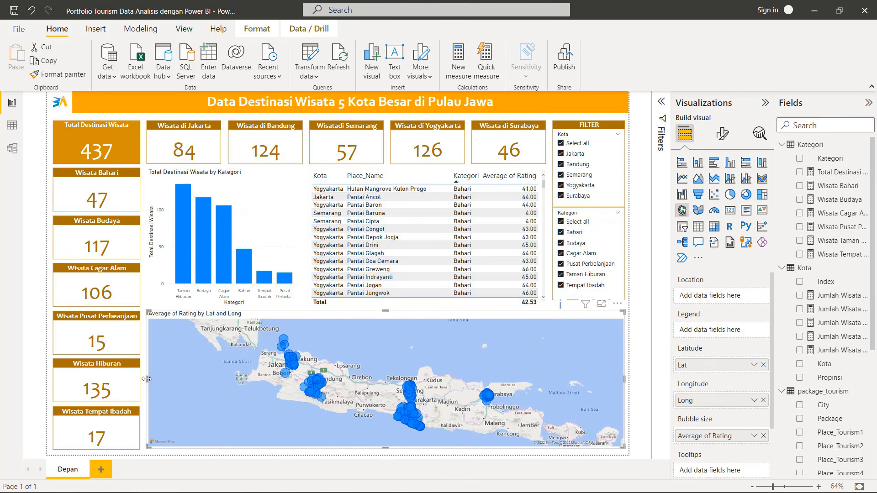
pyautogui.moveTo(146, 378); pyautogui.dragTo(309, 381)
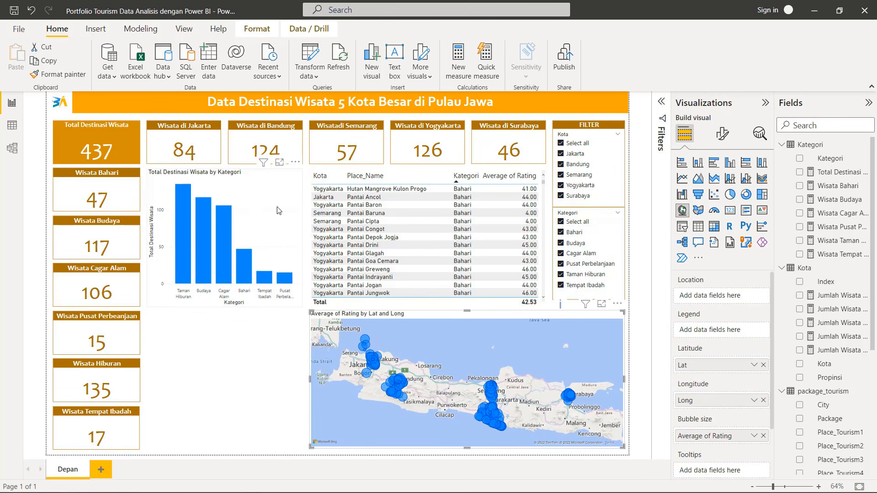
pyautogui.click(278, 211)
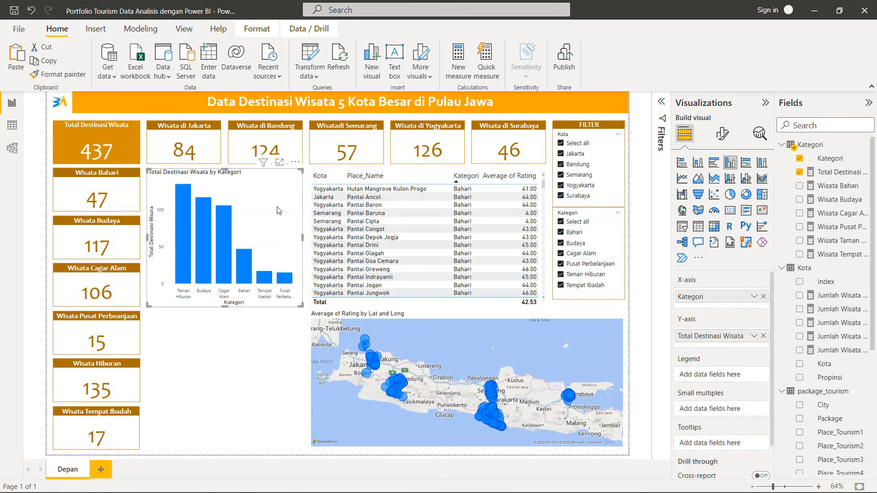
pyautogui.hotkey('ctrl', 'c')
pyautogui.hotkey('ctrl', 'v')
pyautogui.moveTo(278, 211); pyautogui.dragTo(283, 344)
# Swap Kategori for Kota on the lower chart's x-axis so it shows Total Destinasi Wisata per city
pyautogui.click(281, 198)
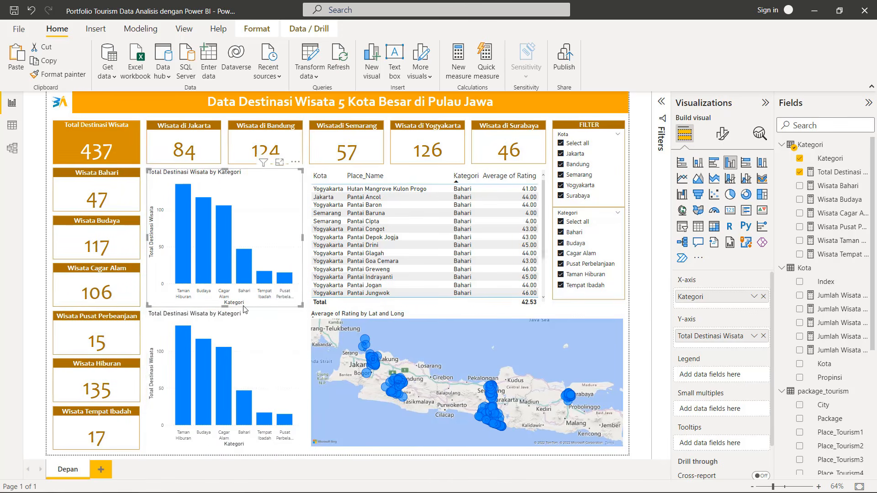
pyautogui.click(248, 323)
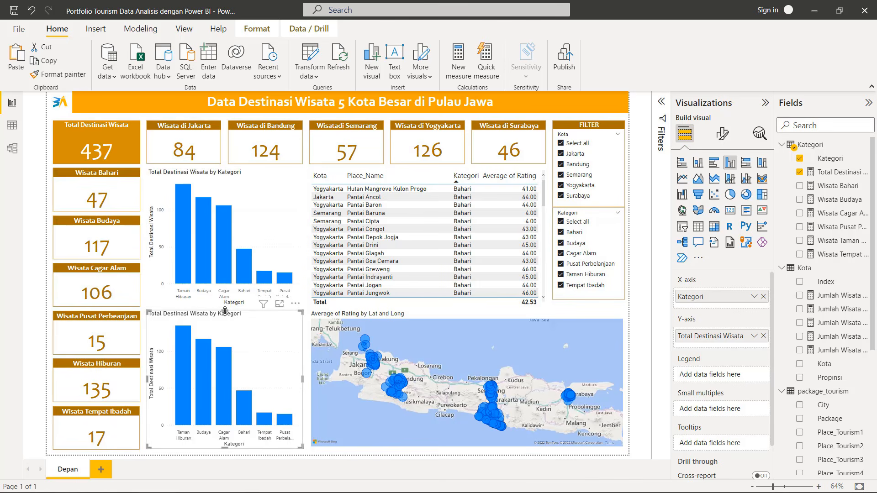
pyautogui.click(804, 159)
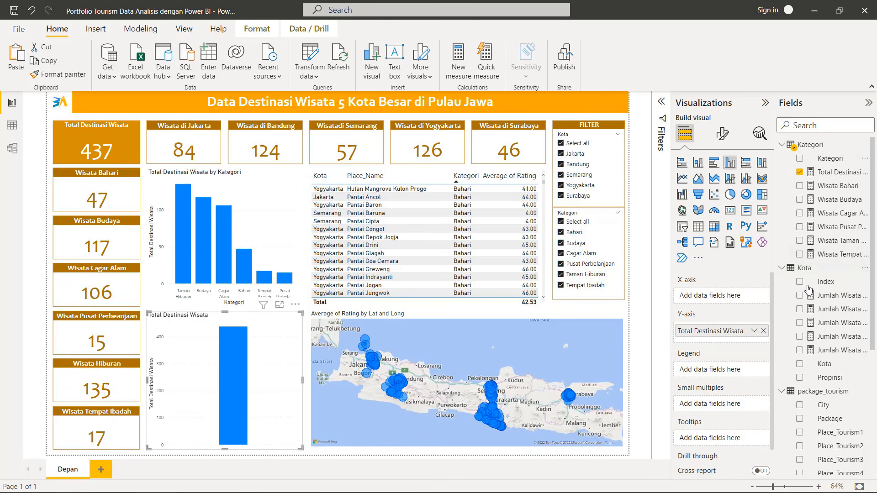
pyautogui.click(800, 364)
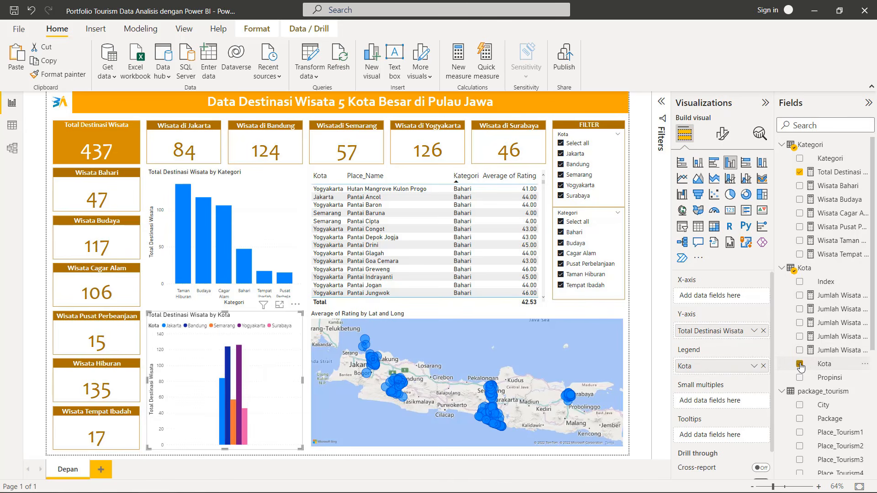
pyautogui.moveTo(799, 365); pyautogui.dragTo(727, 295)
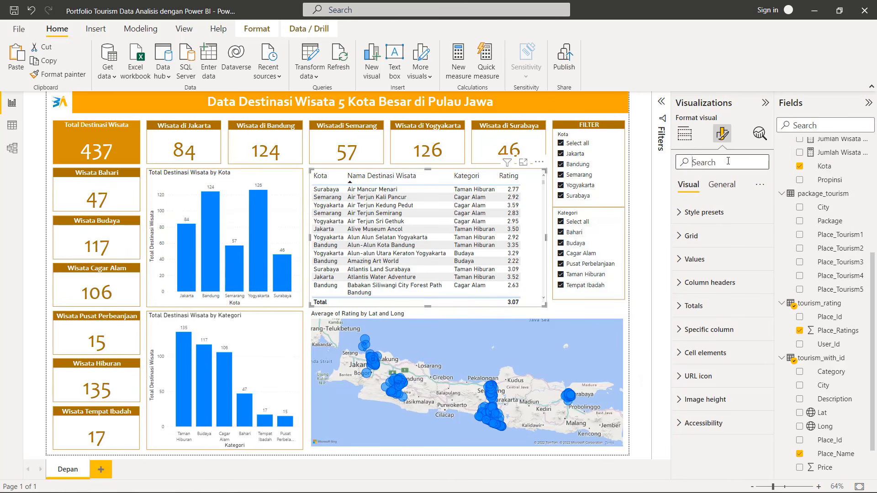
# Give the table's column headers a dark gold background with centred, bold, white Candara text
pyautogui.write('head')
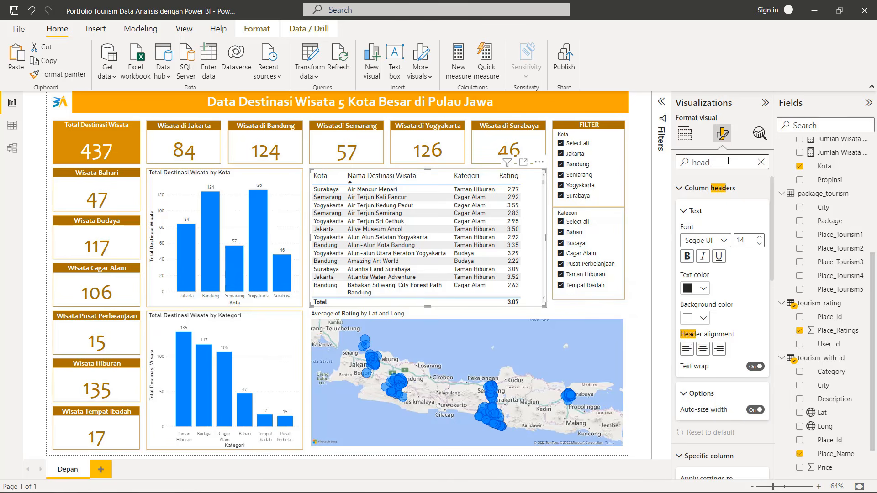
pyautogui.write('er')
pyautogui.click(687, 319)
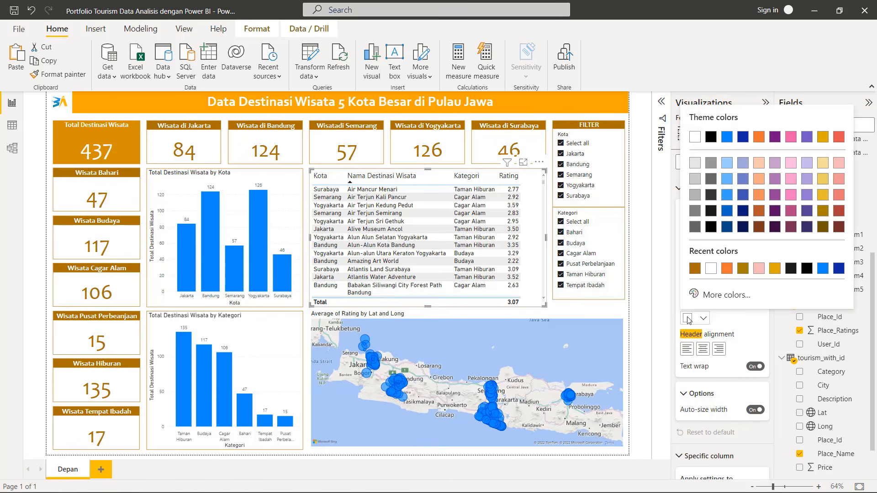
pyautogui.click(695, 270)
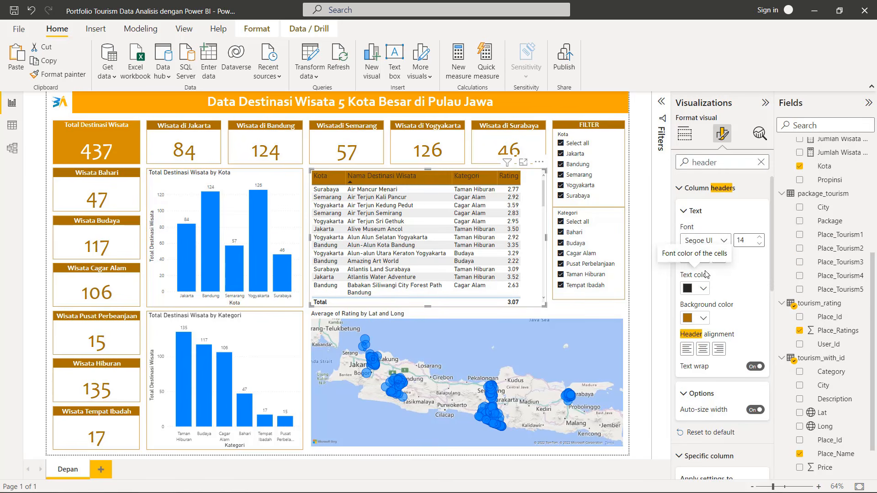
pyautogui.click(703, 349)
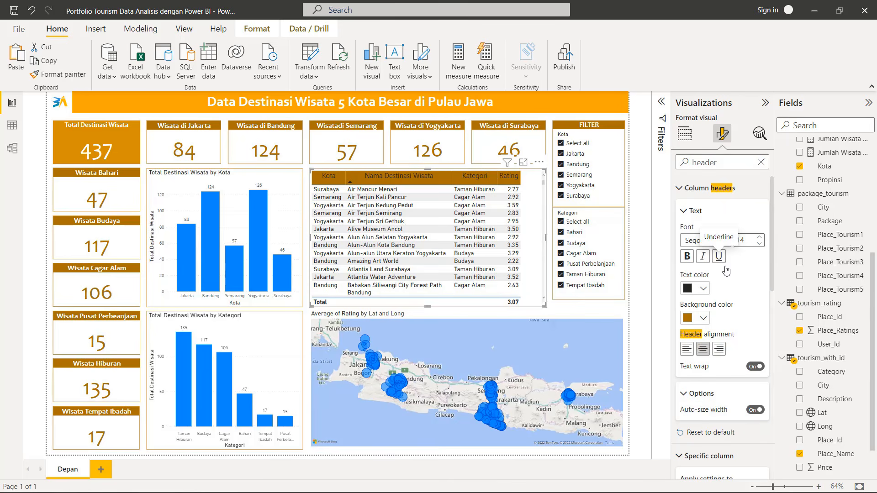
pyautogui.click(726, 244)
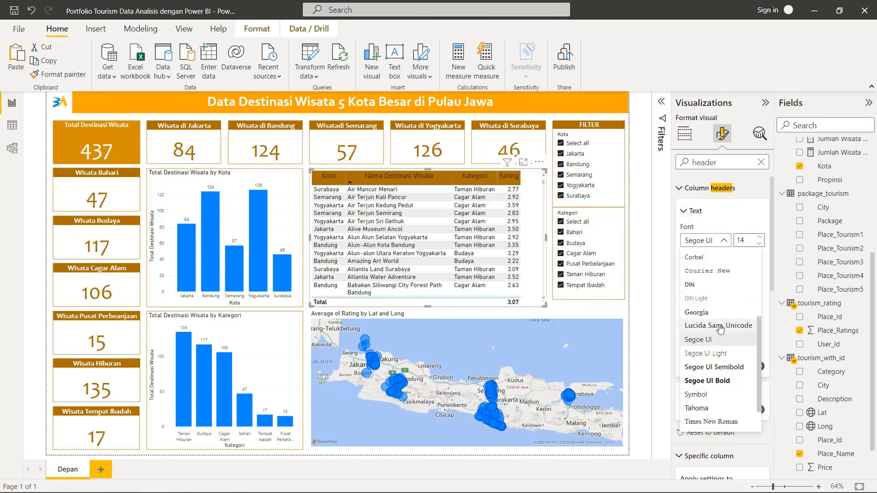
pyautogui.scroll(-2, 715, 365)
pyautogui.scroll(3, 715, 361)
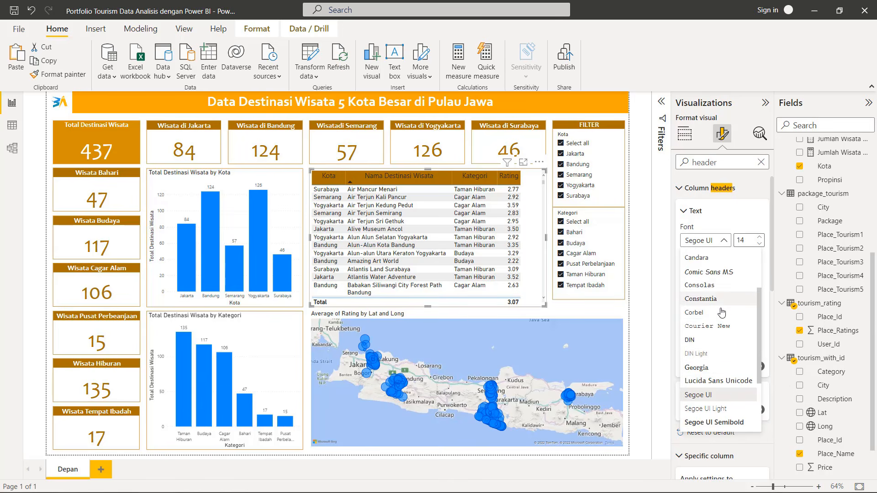
pyautogui.click(722, 258)
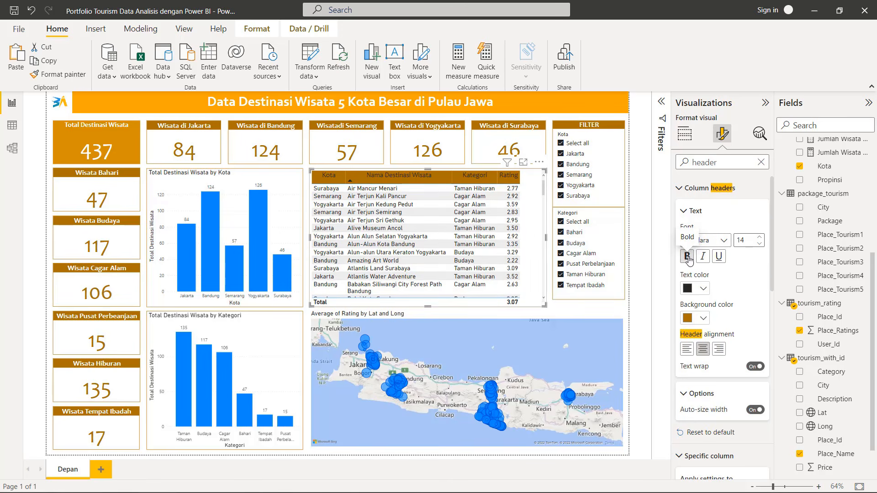
pyautogui.click(688, 257)
pyautogui.click(693, 292)
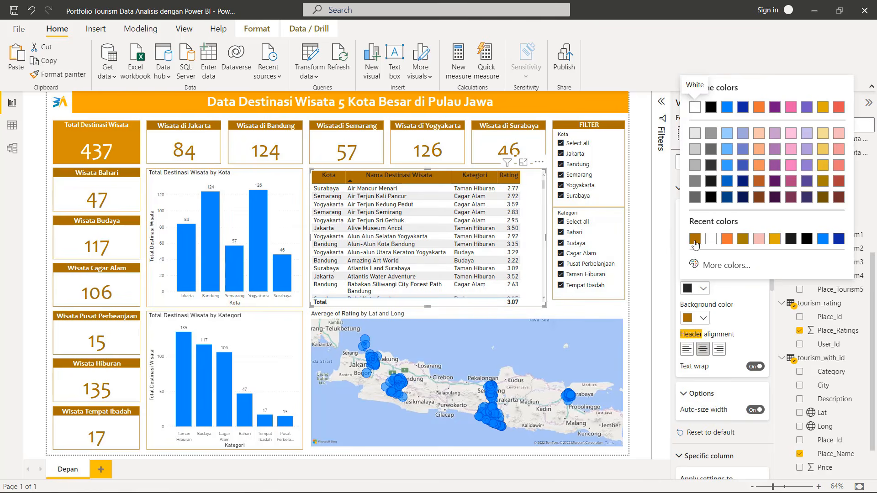
pyautogui.click(711, 239)
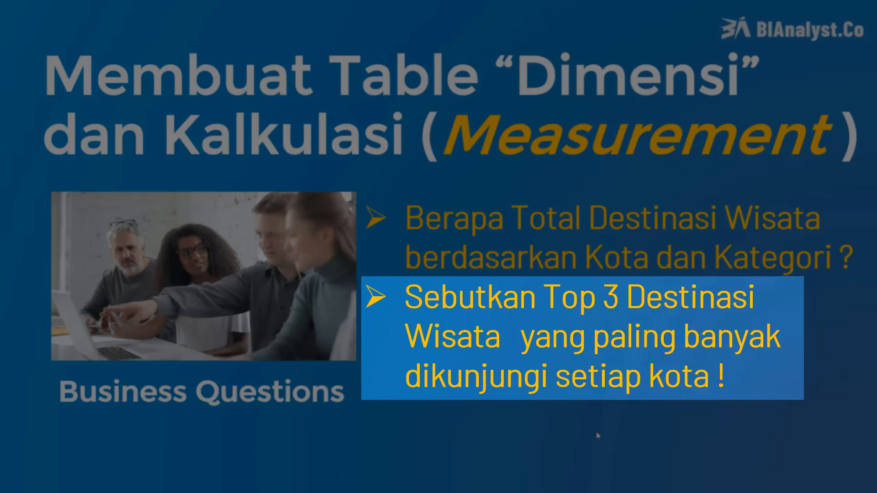
# Leave the Top 3 destinations question slide and return to the Power BI report window
pyautogui.click(267, 485)
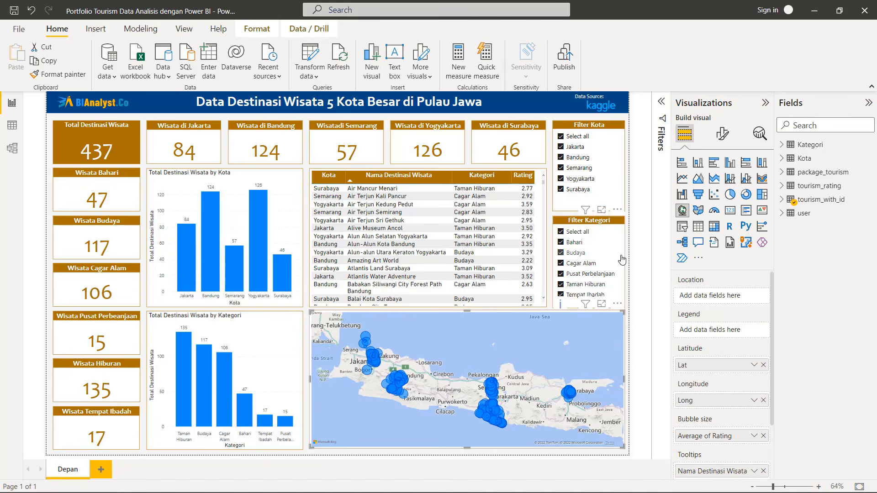
# Deselect the map, pick the Kategori table and switch to Data view
pyautogui.click(646, 264)
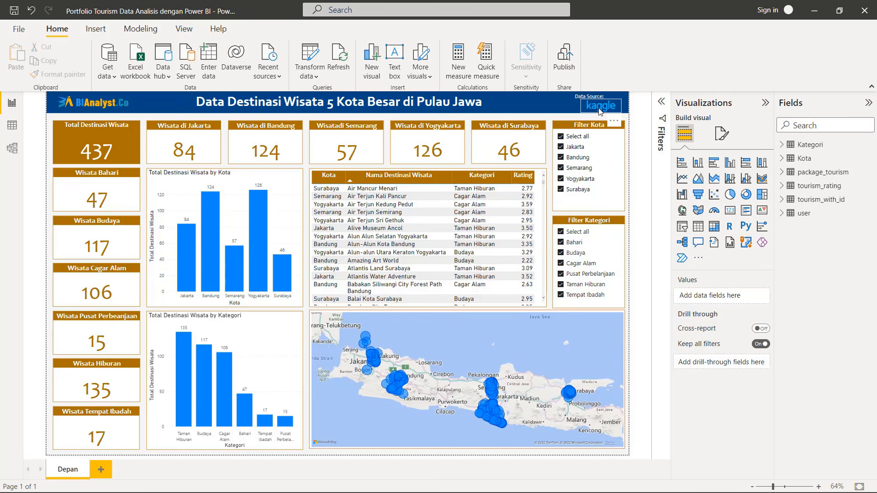
pyautogui.click(810, 145)
pyautogui.click(782, 171)
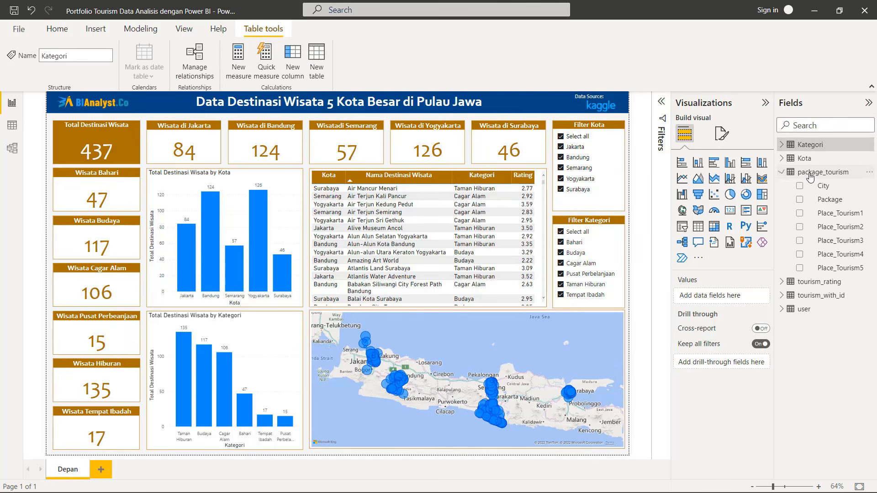
pyautogui.click(824, 173)
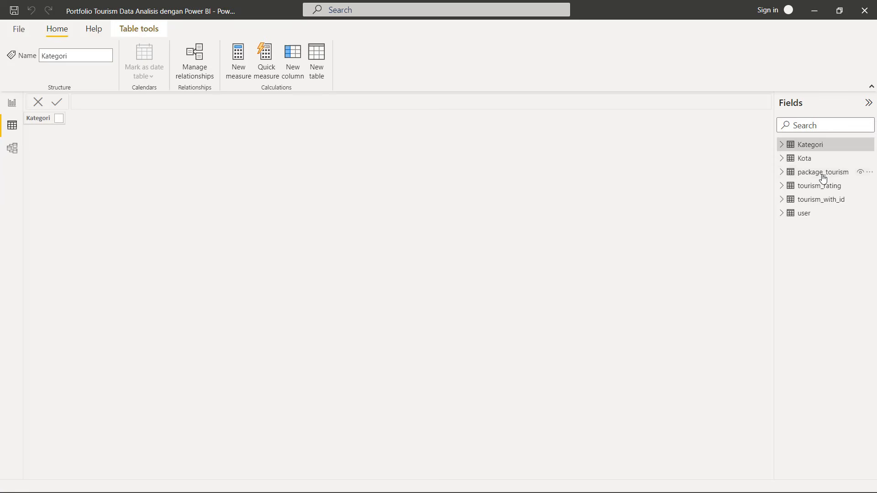
# Browse the package_tourism, tourism_rating, tourism_with_id and user tables' rows, ending on user
pyautogui.click(823, 173)
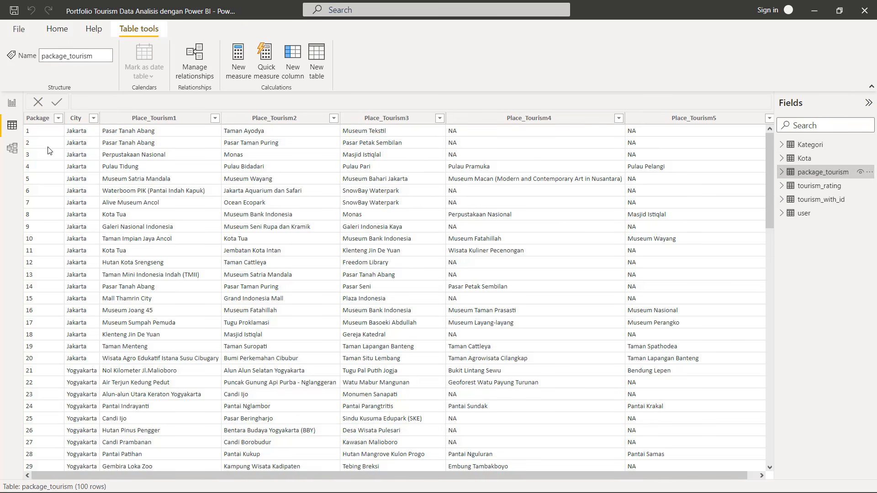
pyautogui.click(818, 187)
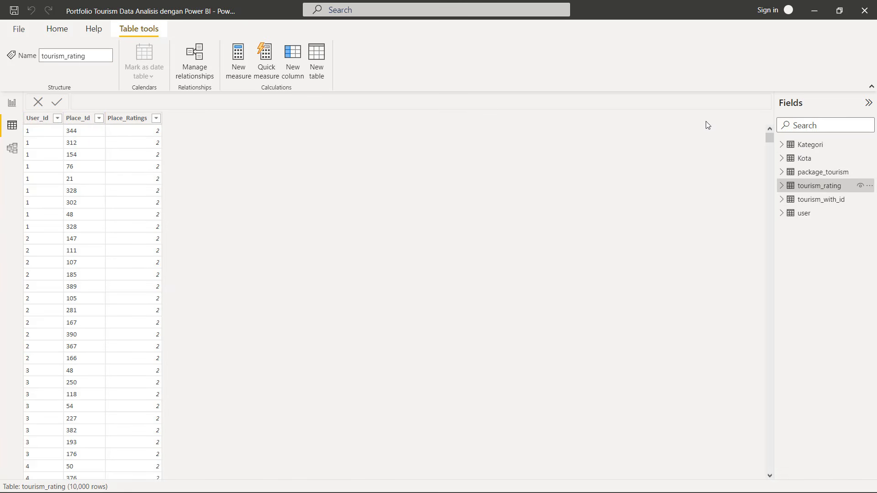
pyautogui.click(818, 201)
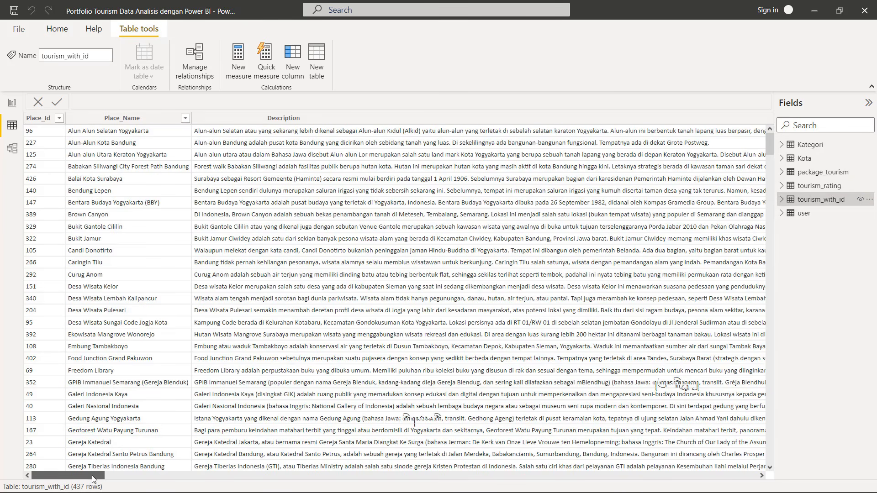
pyautogui.moveTo(91, 476); pyautogui.dragTo(19, 482)
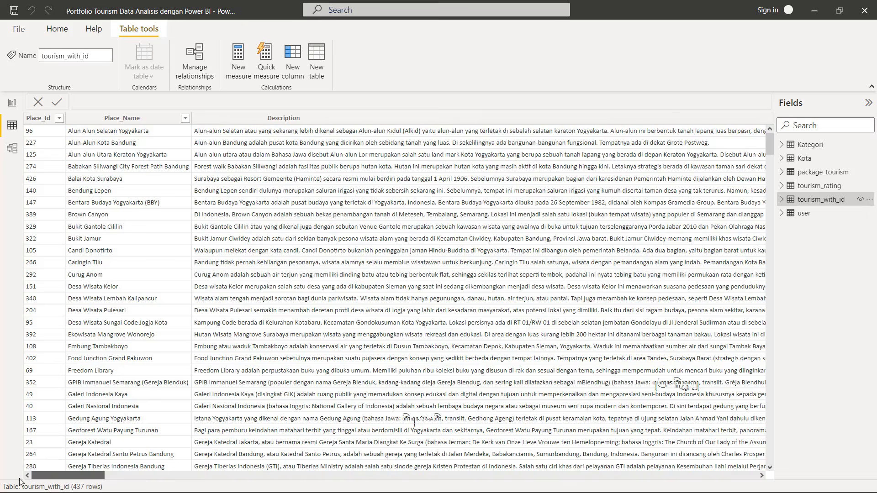
pyautogui.click(804, 213)
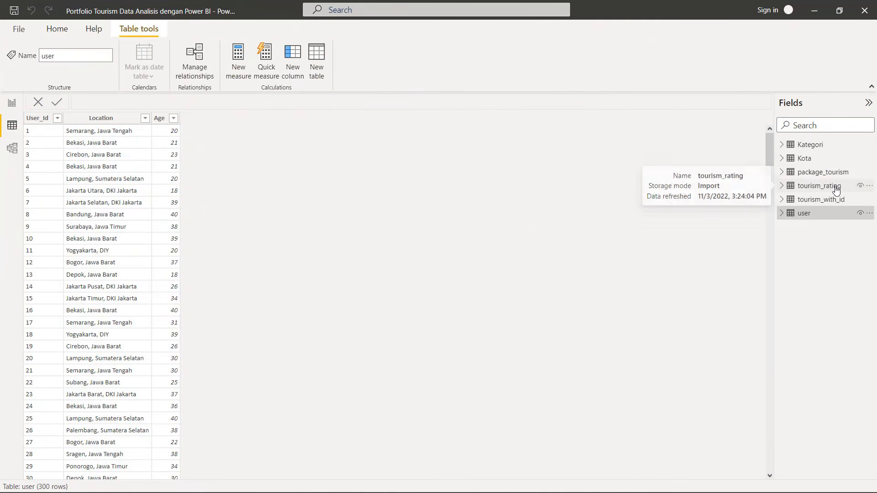
# Show tourism_rating's rows again and expand tourism_with_id's column list
pyautogui.click(836, 190)
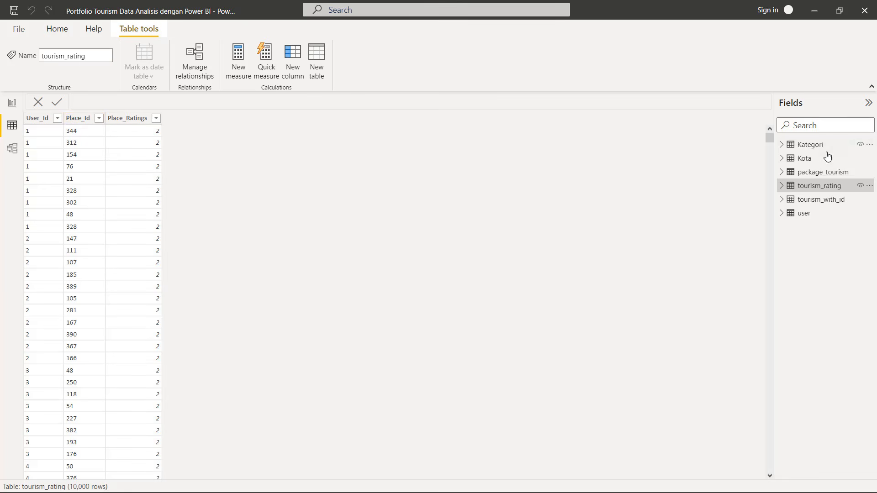
pyautogui.click(782, 200)
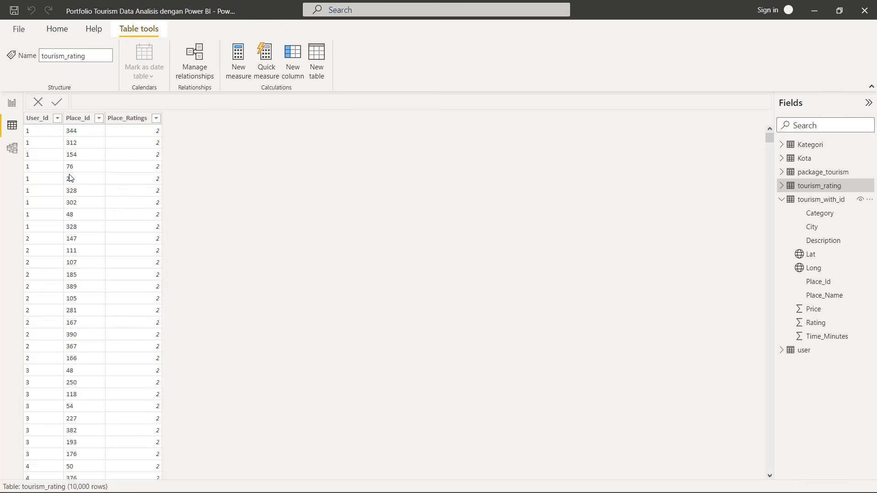
# Add measure Jumlah Kunjungan = CALCULATE(COUNTROWS(tourism_rating)) to tourism_rating, then go back to Report view
pyautogui.click(781, 185)
pyautogui.click(782, 245)
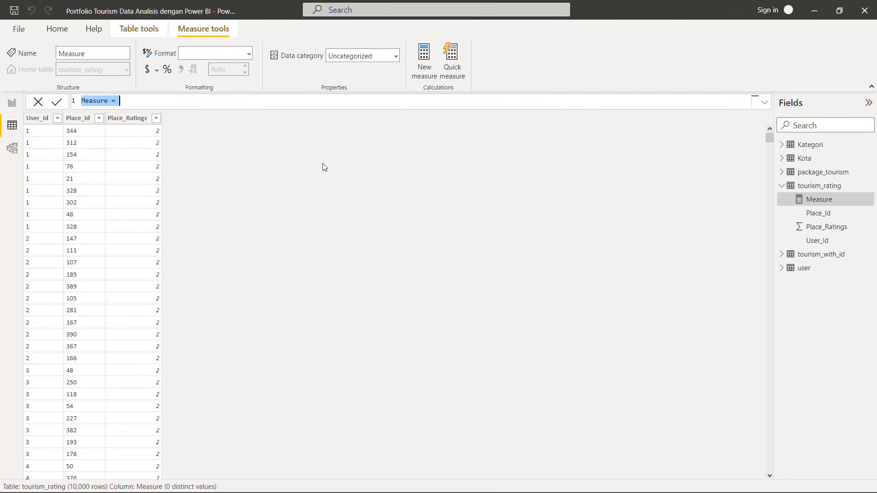
pyautogui.write('JU')
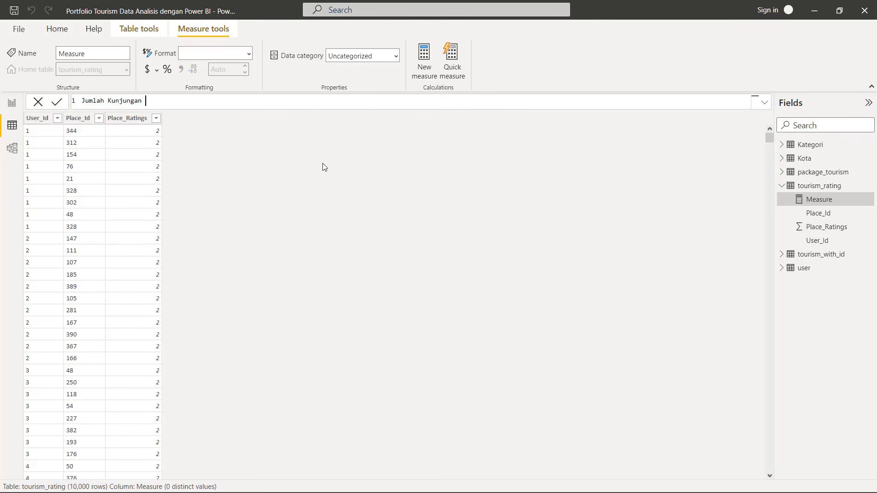
pyautogui.write('CAL')
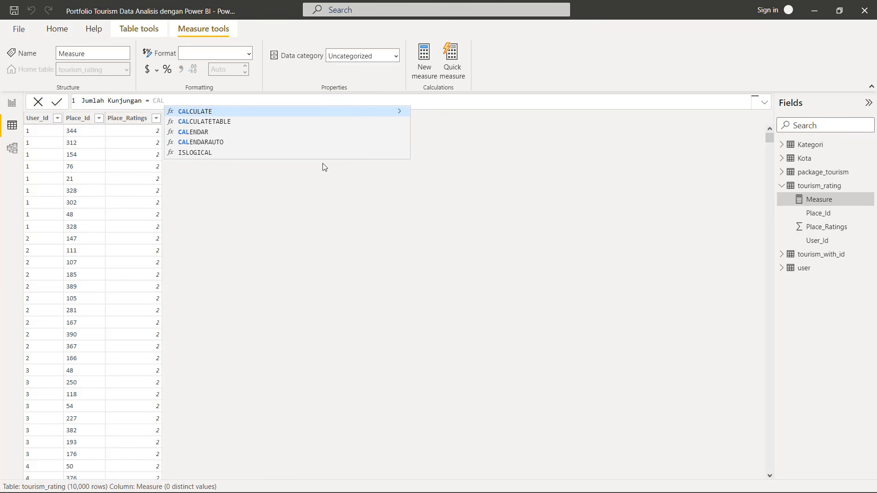
pyautogui.press('Tab')
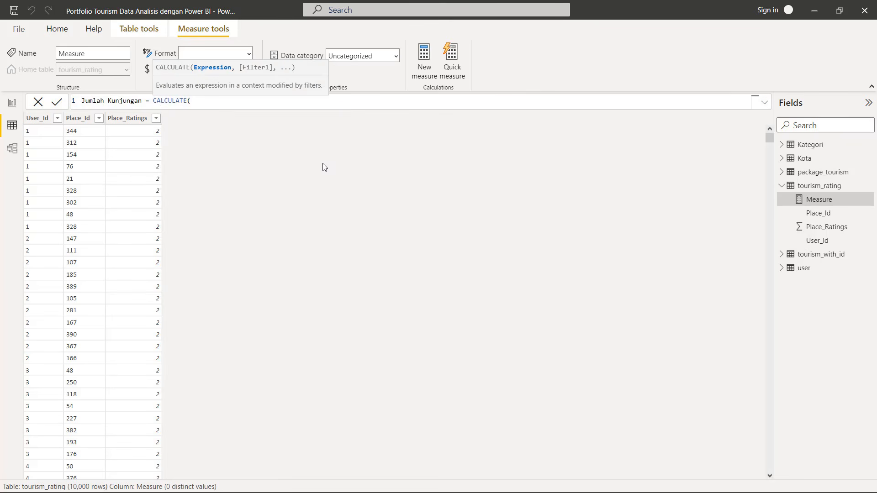
pyautogui.write('ROW')
pyautogui.click(286, 133)
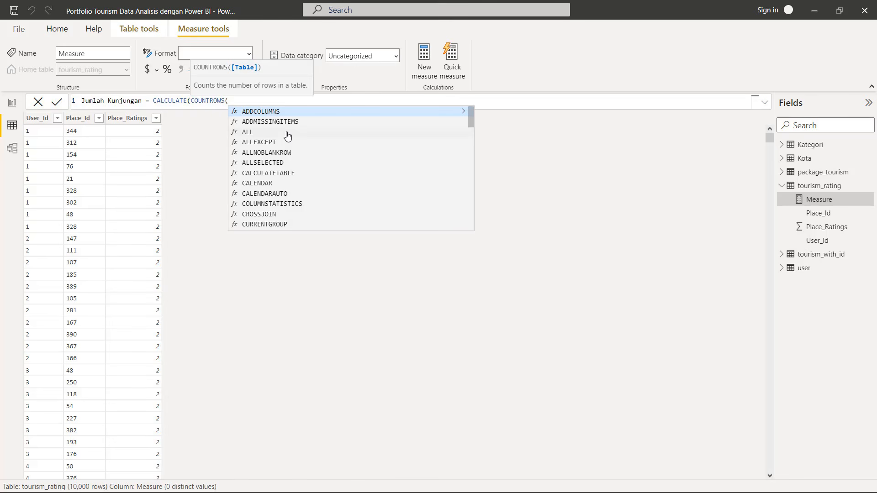
pyautogui.write('tourism')
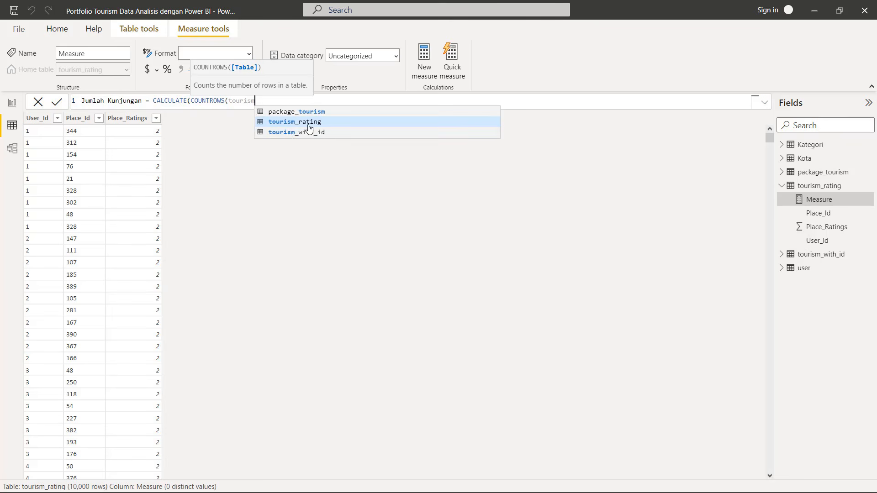
pyautogui.write('_rating))')
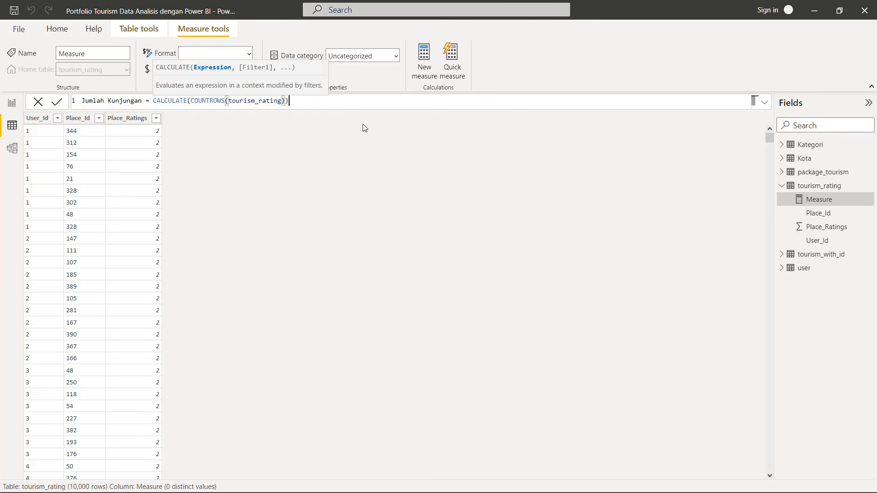
pyautogui.click(57, 103)
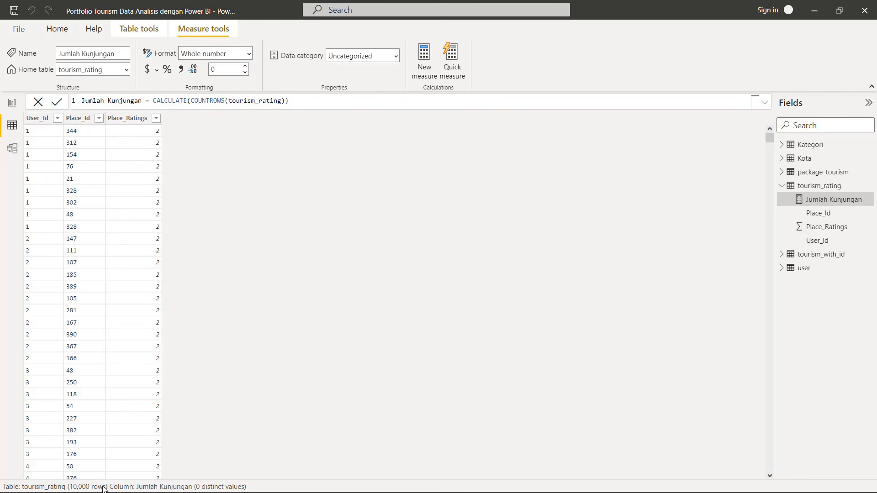
pyautogui.click(12, 103)
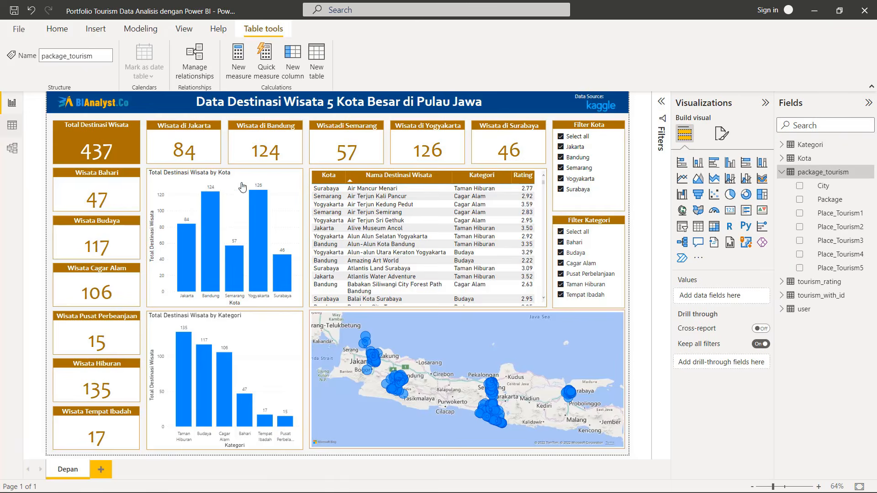
# Shorten the Kota chart, move the Kategori chart up beneath it and shorten that too
pyautogui.click(243, 196)
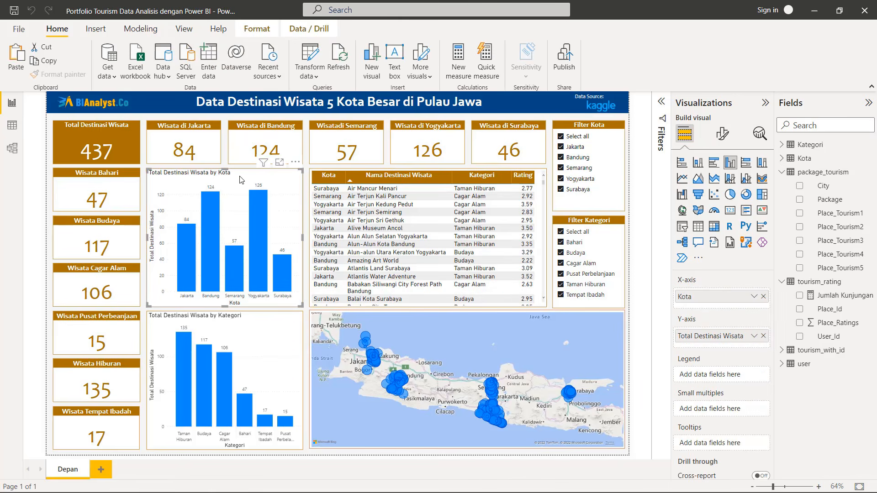
pyautogui.moveTo(225, 306); pyautogui.dragTo(221, 271)
pyautogui.click(232, 319)
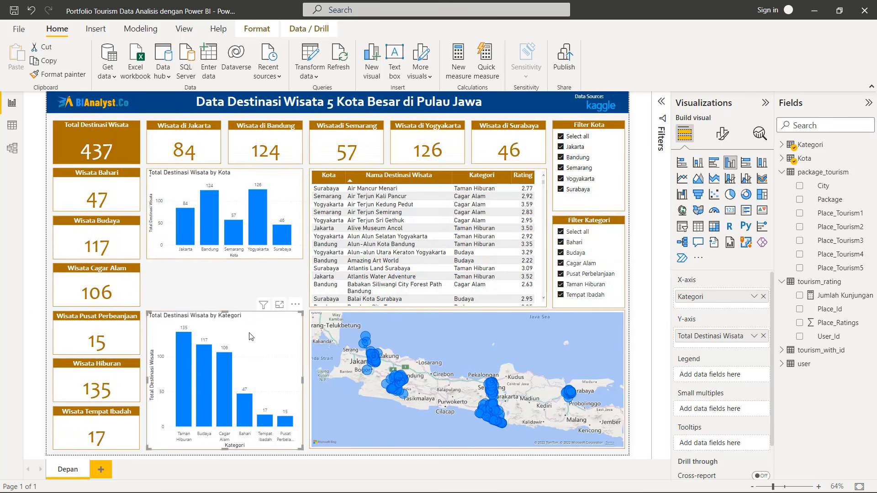
pyautogui.moveTo(250, 337); pyautogui.dragTo(248, 290)
pyautogui.moveTo(224, 385); pyautogui.dragTo(224, 360)
pyautogui.click(246, 422)
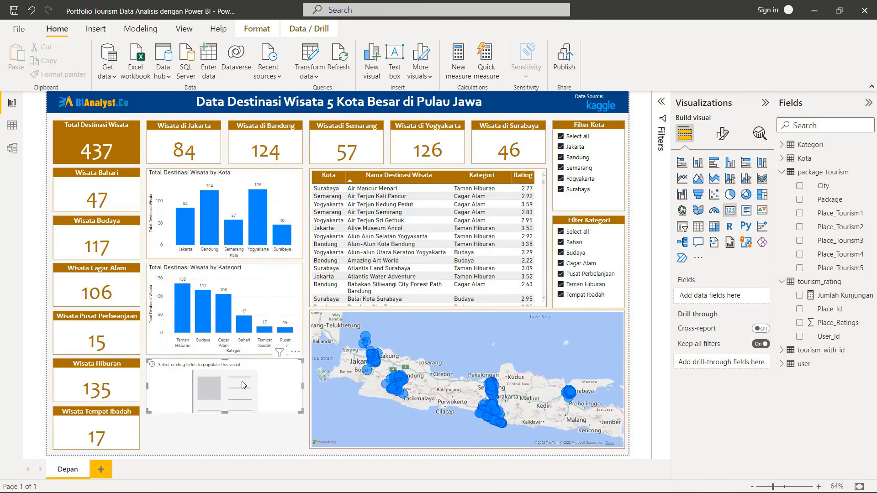
# Enlarge the new card, add the Jumlah Kunjungan measure and copy the Wisata di Jakarta card's format
pyautogui.moveTo(299, 413); pyautogui.dragTo(300, 450)
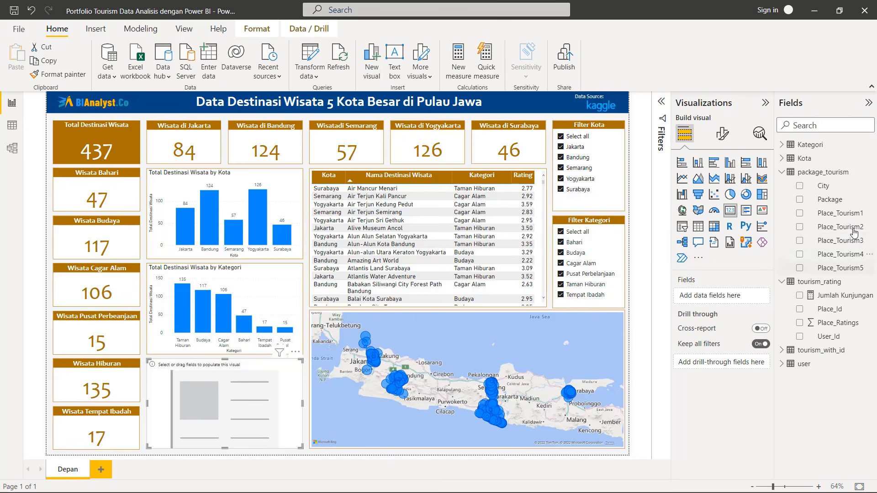
pyautogui.moveTo(834, 300); pyautogui.dragTo(722, 302)
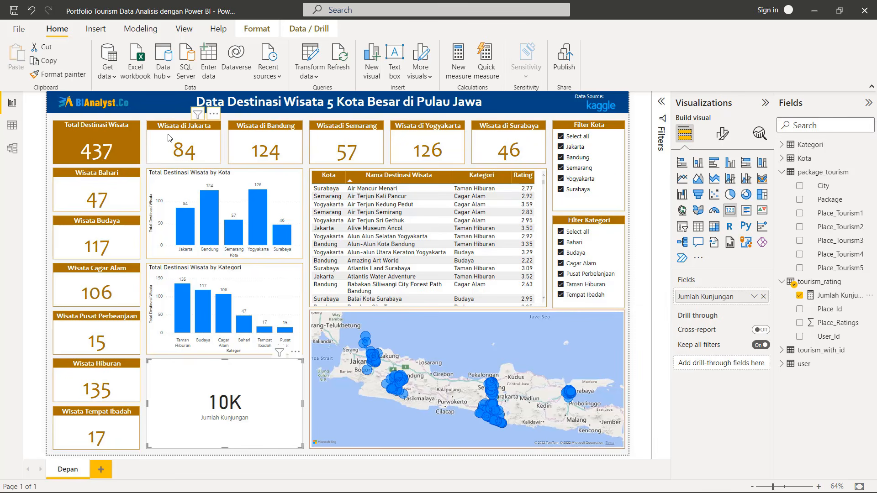
pyautogui.click(216, 145)
pyautogui.click(59, 74)
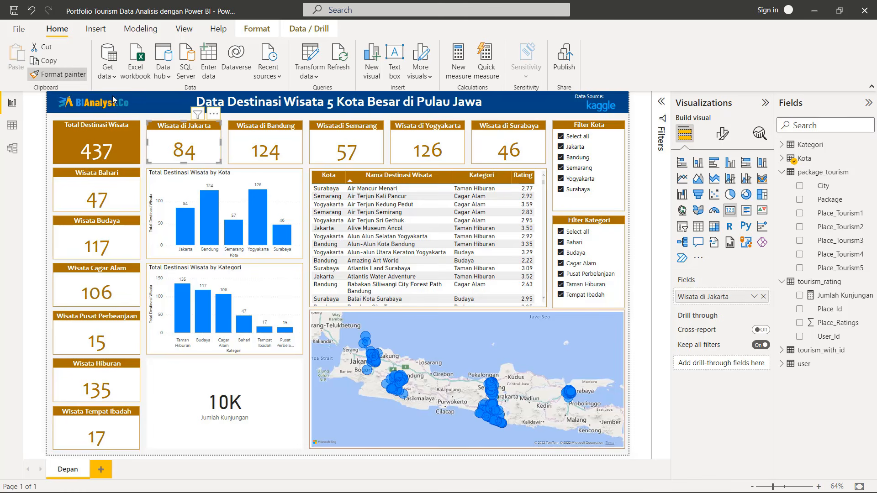
pyautogui.click(270, 395)
pyautogui.click(272, 396)
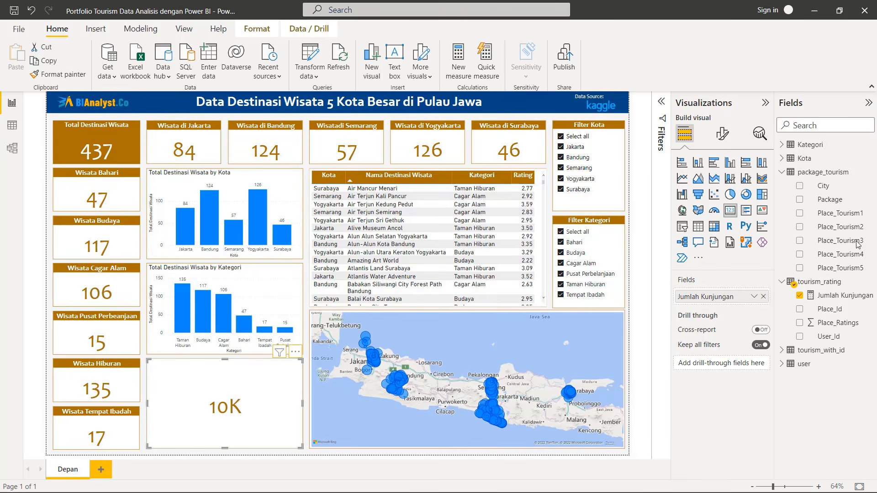
# Set the card's General title text to 'Jumlah Kunjungan'
pyautogui.click(730, 141)
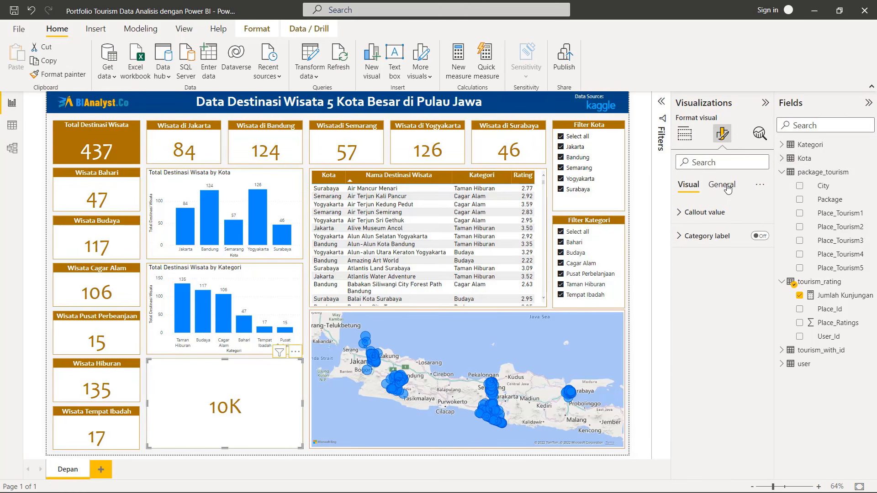
pyautogui.click(722, 191)
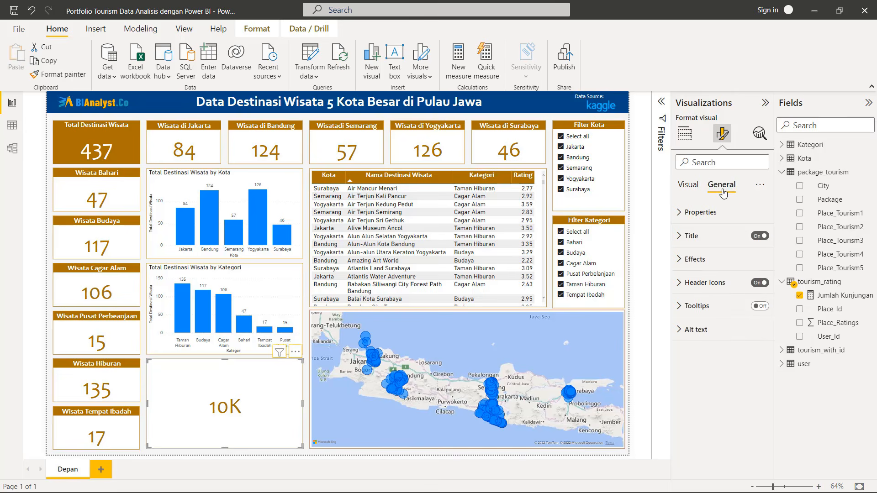
pyautogui.click(710, 239)
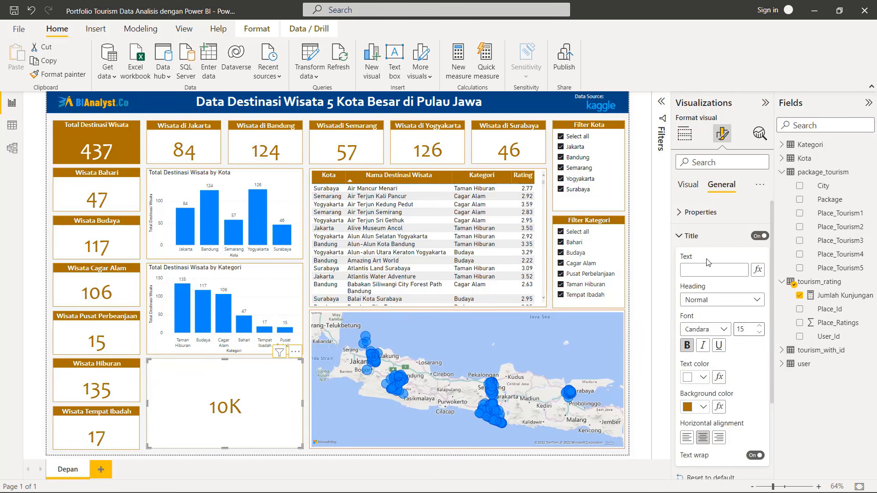
pyautogui.click(704, 269)
pyautogui.write('JUml')
pyautogui.press('BackSpace')
pyautogui.press('BackSpace')
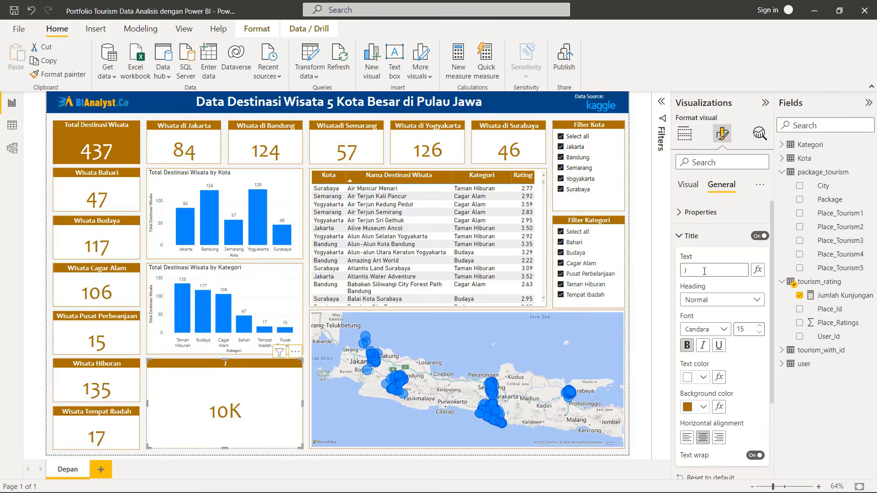
pyautogui.write('umlah Kunjungan')
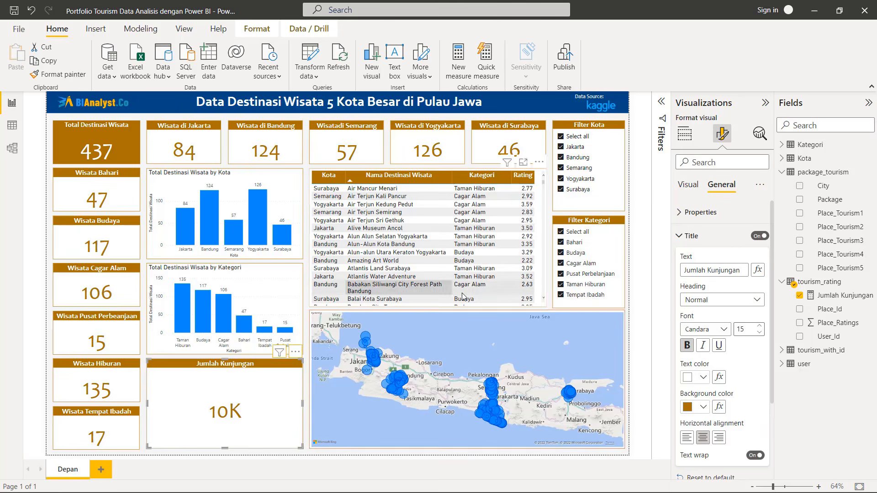
# Narrow the map by pulling its right edge to the left
pyautogui.click(617, 224)
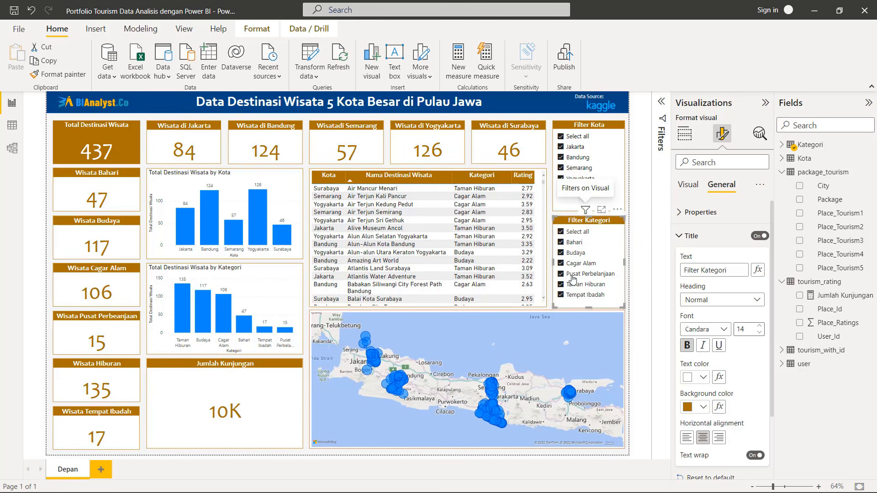
pyautogui.click(570, 344)
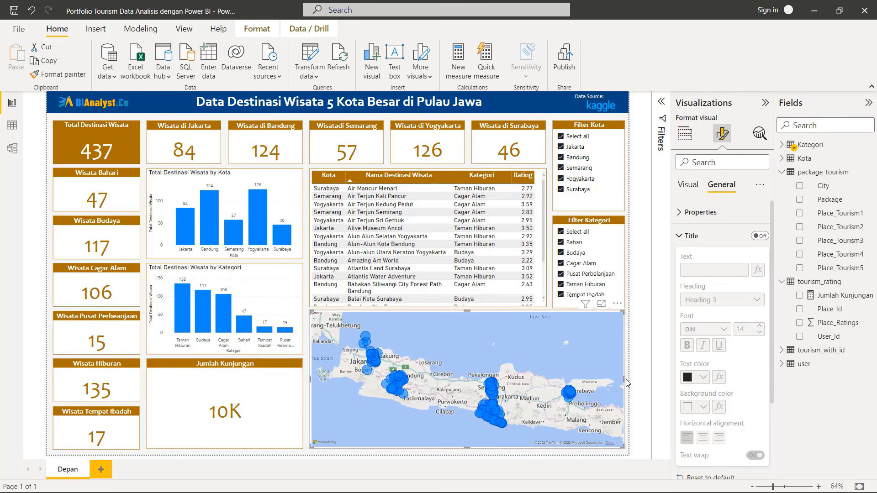
pyautogui.moveTo(624, 380); pyautogui.dragTo(545, 380)
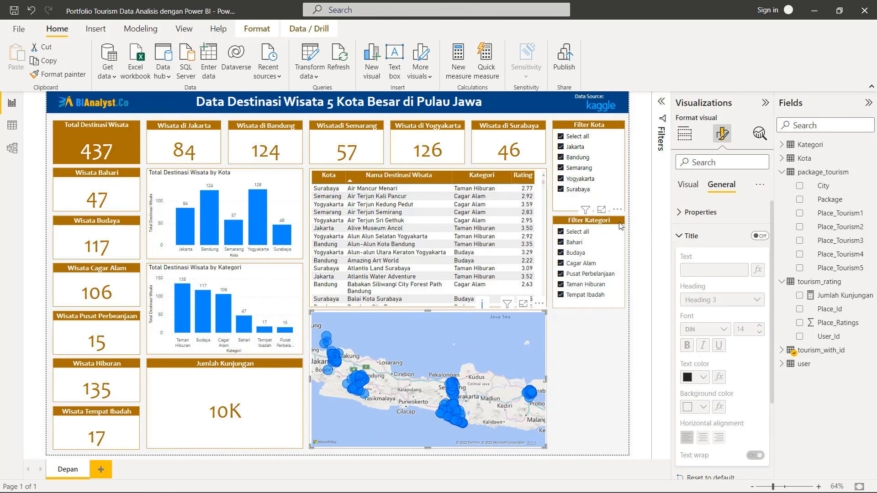
# Lower both filter slicers and shrink the Jumlah Kunjungan card into the top-right slot beside Wisata di Surabaya
pyautogui.moveTo(620, 226); pyautogui.dragTo(621, 262)
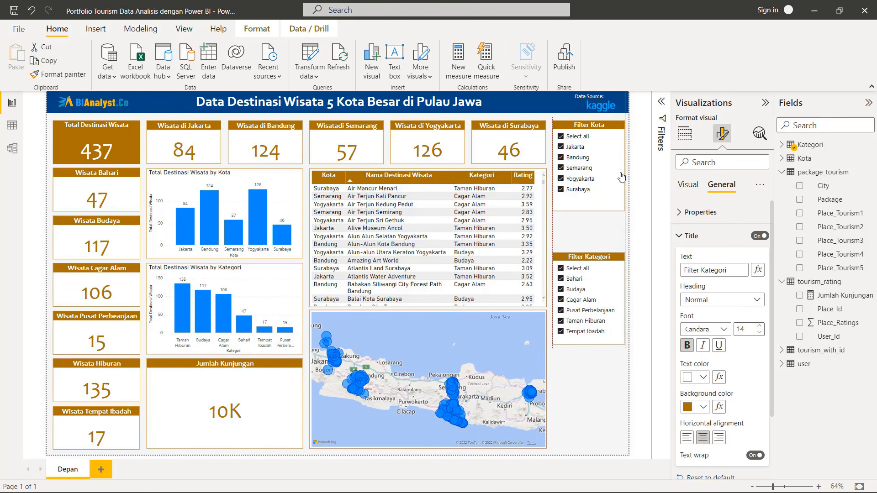
pyautogui.moveTo(618, 128); pyautogui.dragTo(619, 179)
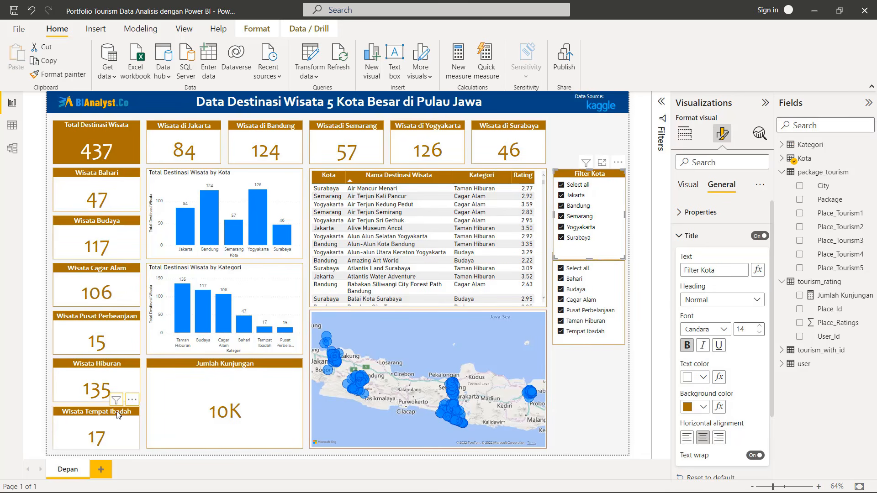
pyautogui.moveTo(179, 376); pyautogui.dragTo(509, 132)
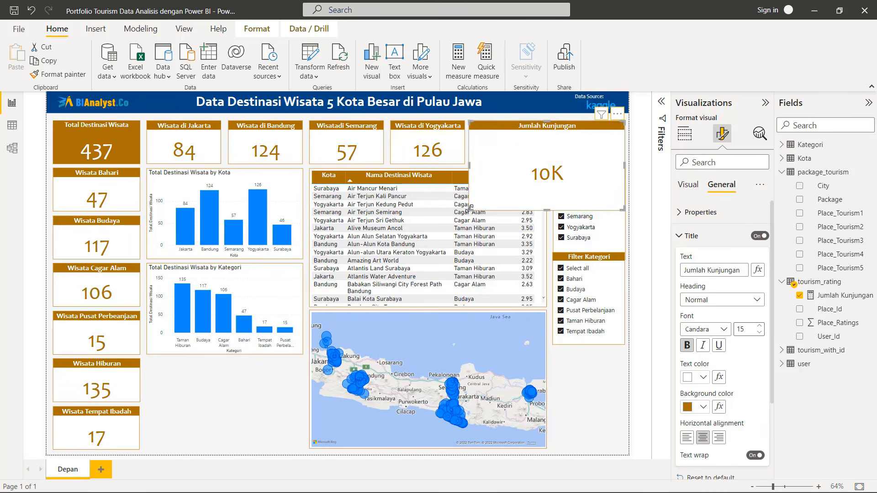
pyautogui.moveTo(470, 211); pyautogui.dragTo(555, 164)
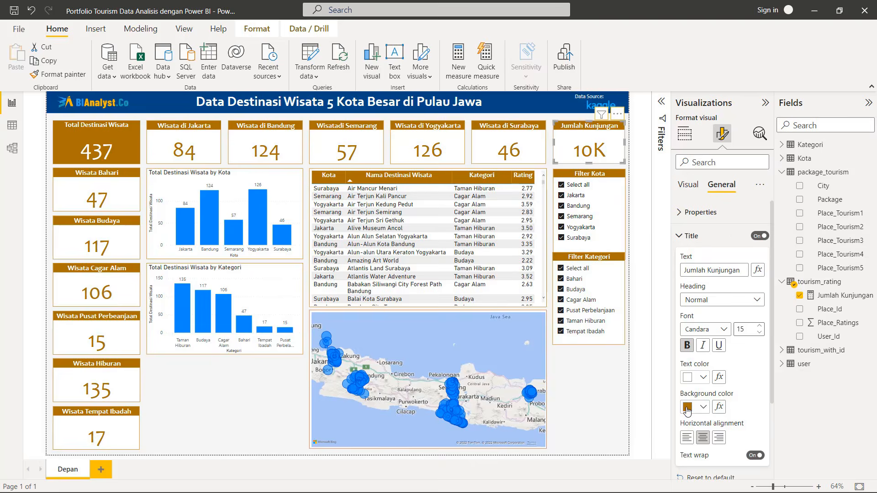
# Give the Jumlah Kunjungan card a blue title background, then search the format options for 'color'
pyautogui.click(687, 408)
pyautogui.click(743, 330)
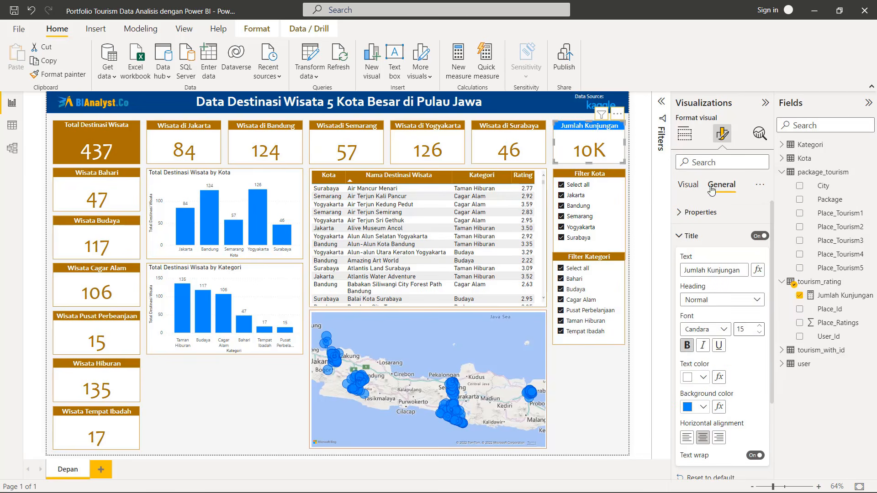
pyautogui.click(710, 163)
pyautogui.write('color')
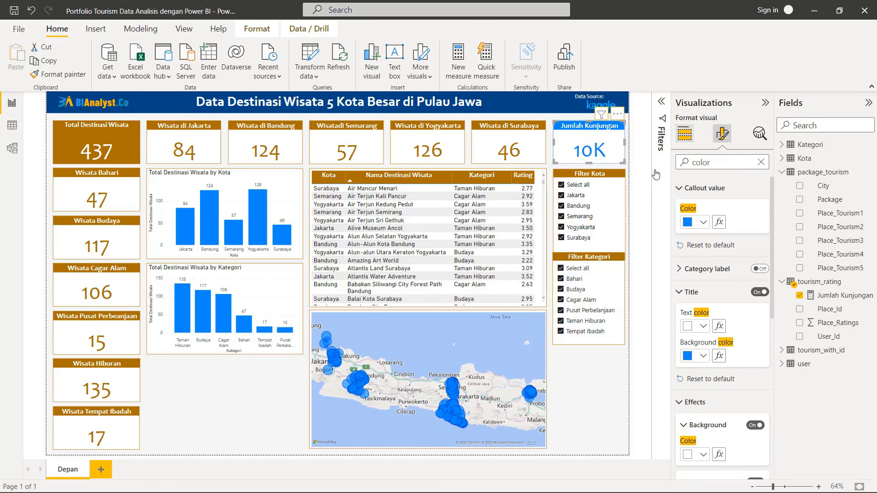
# Test the slicers by excluding Bandung and the Bahari category, shortening both slicers
pyautogui.click(606, 209)
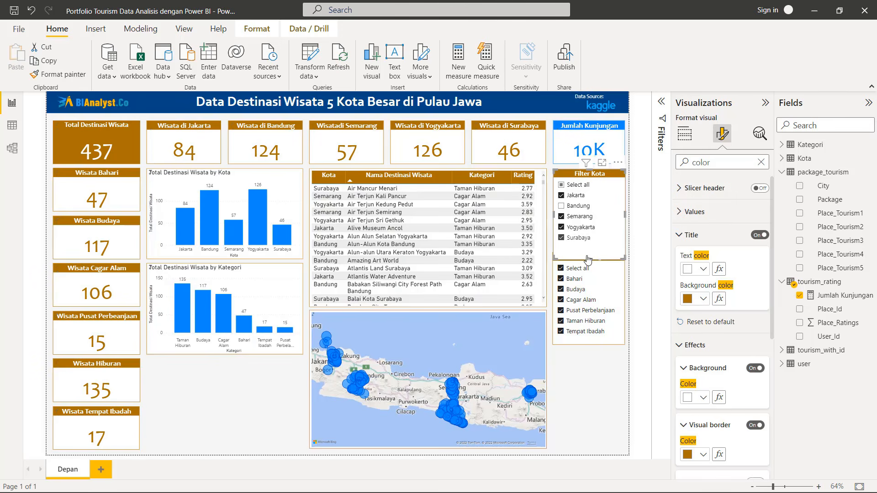
pyautogui.moveTo(590, 259); pyautogui.dragTo(591, 246)
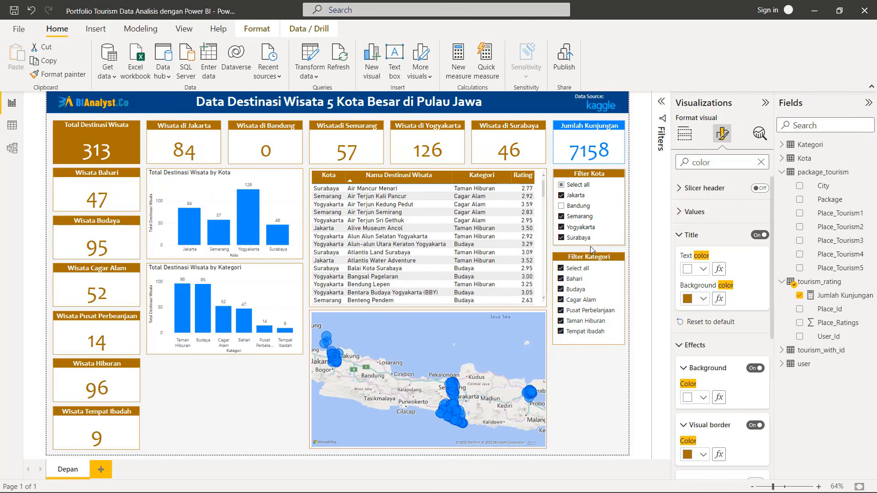
pyautogui.click(612, 280)
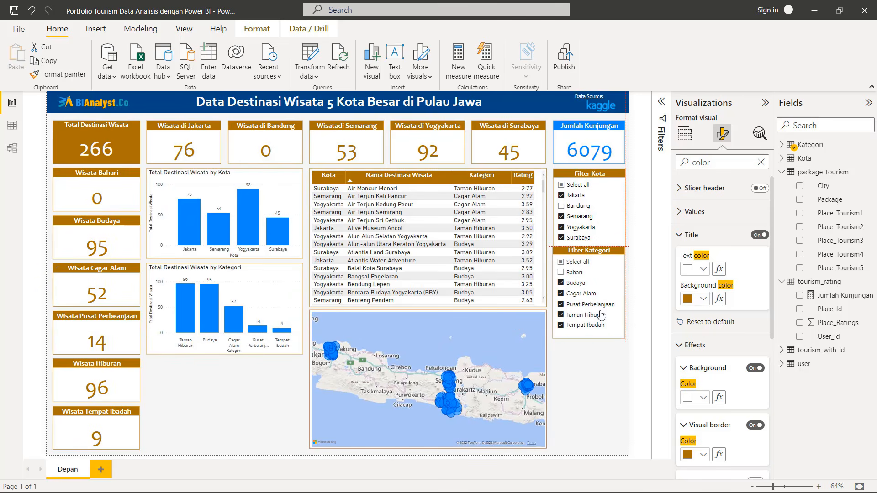
pyautogui.moveTo(591, 334); pyautogui.dragTo(594, 335)
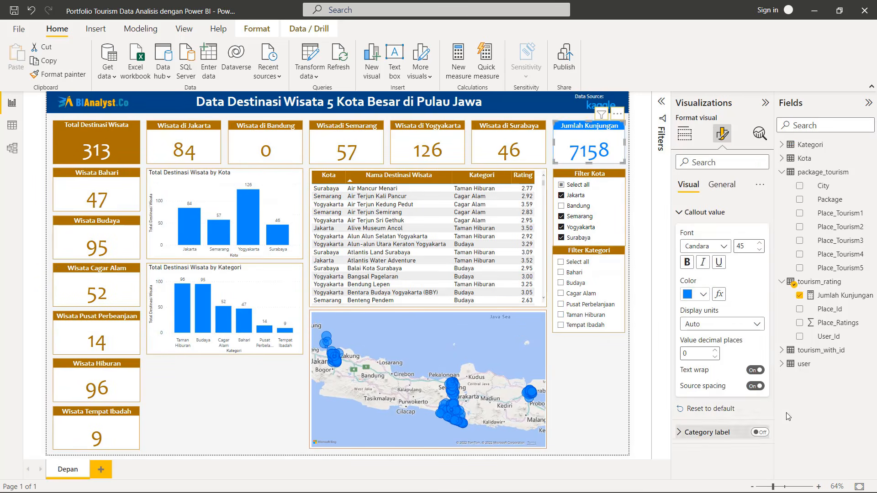
# Give the Jumlah Kunjungan measure comma style, then re-include Bandung and every category
pyautogui.click(841, 296)
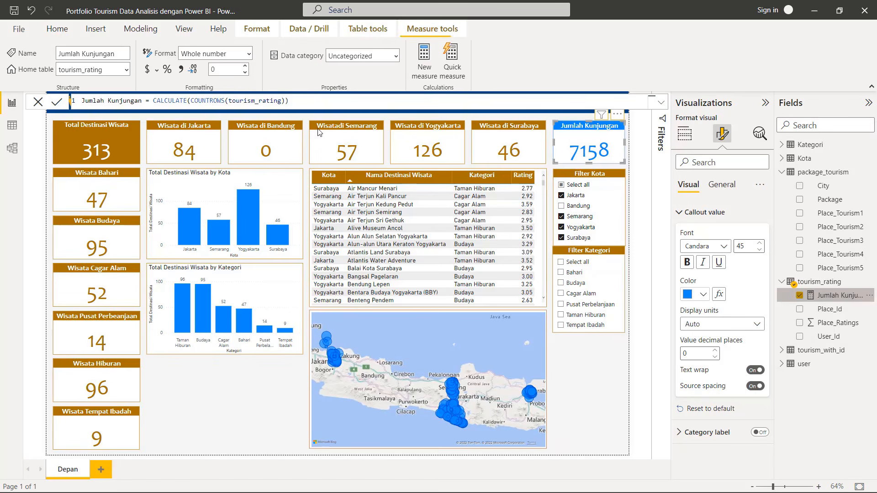
pyautogui.click(180, 71)
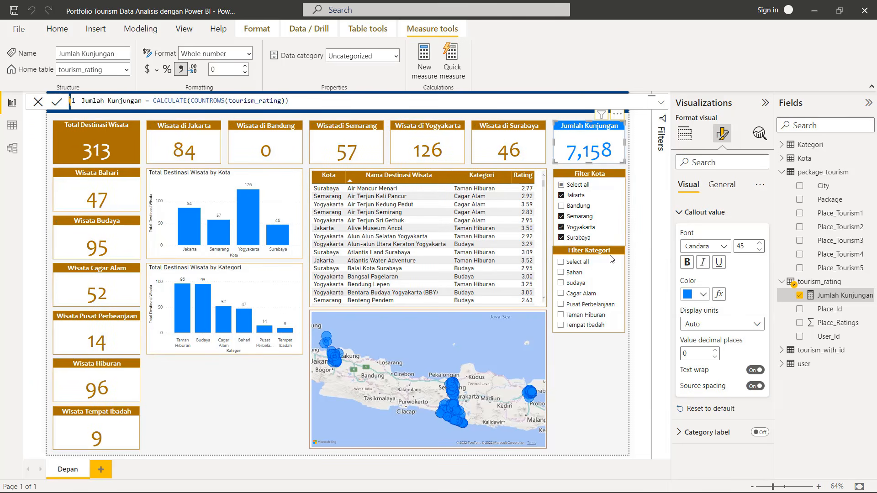
pyautogui.click(562, 206)
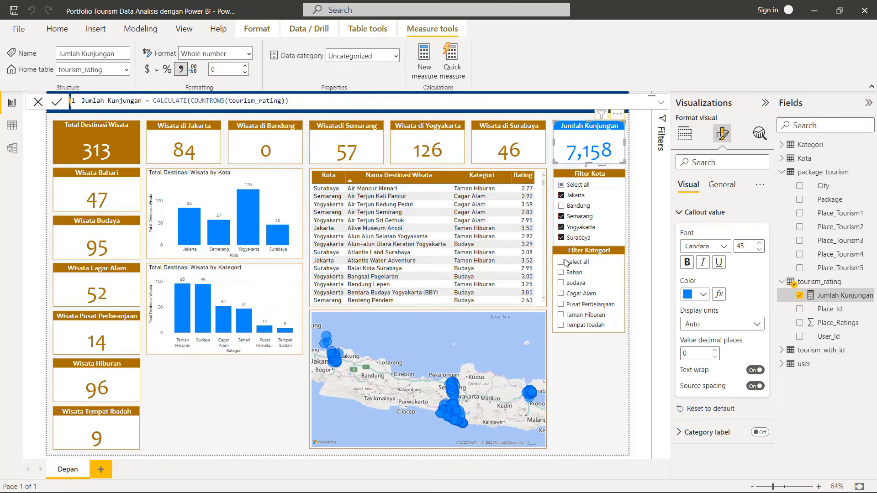
pyautogui.click(561, 262)
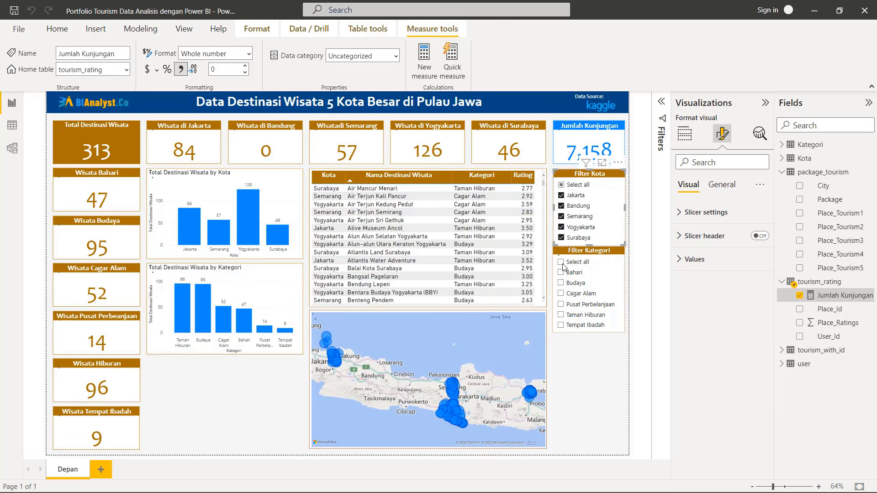
# Place Jumlah Kunjungan first in the top row, then distribute it with the Jakarta, Bandung, Semarang, Yogyakarta and Surabaya cards horizontally
pyautogui.click(583, 375)
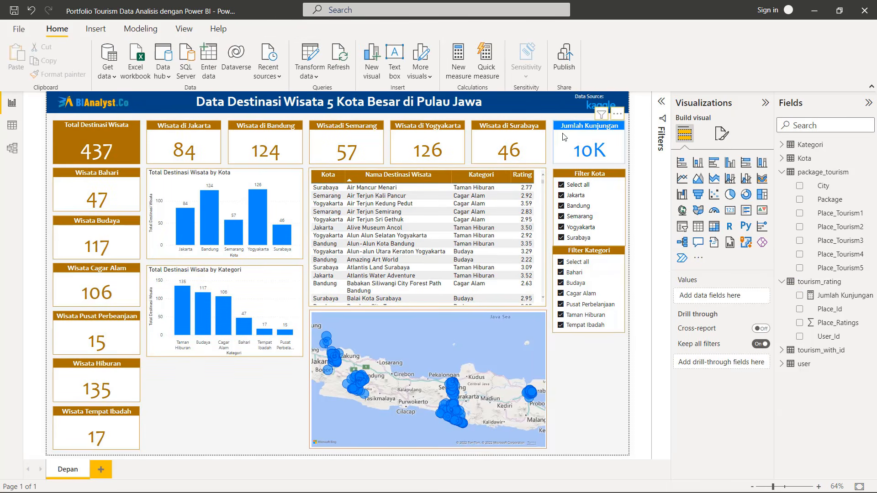
pyautogui.moveTo(578, 127); pyautogui.dragTo(141, 132)
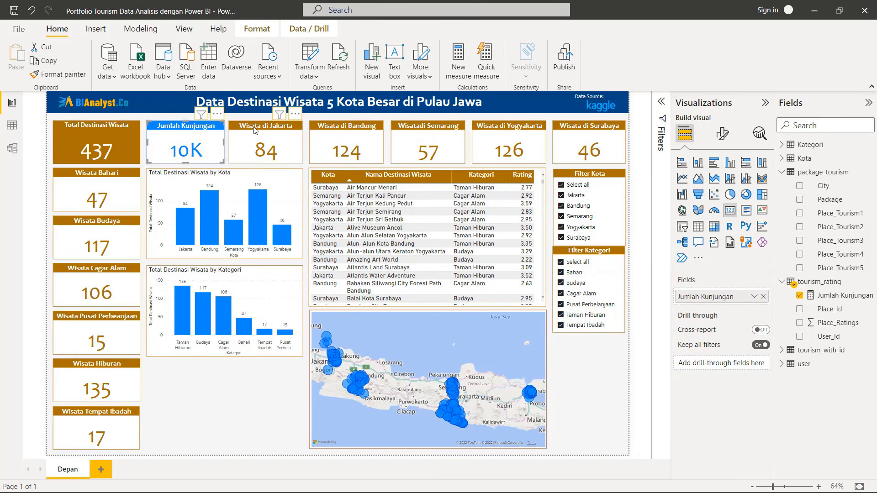
pyautogui.keyDown('ctrl'); pyautogui.click(265, 130); pyautogui.keyUp('ctrl')
pyautogui.keyDown('ctrl'); pyautogui.click(354, 131); pyautogui.keyUp('ctrl')
pyautogui.keyDown('ctrl'); pyautogui.click(428, 126); pyautogui.keyUp('ctrl')
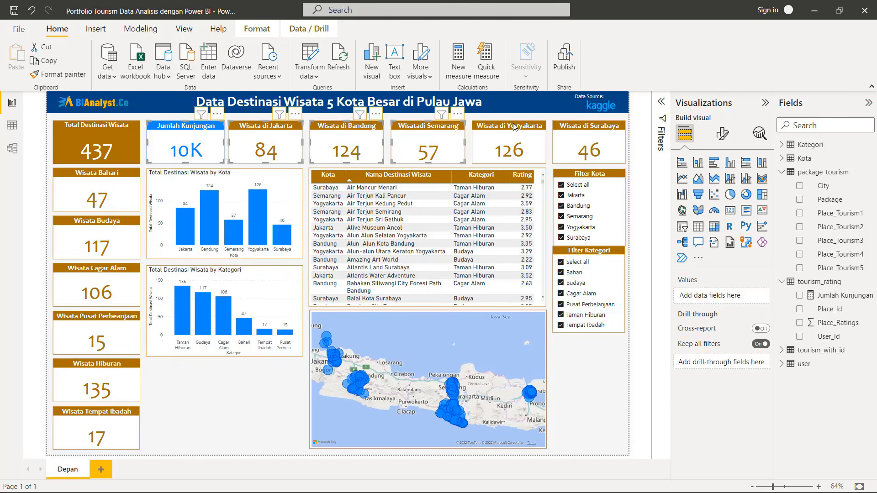
pyautogui.keyDown('ctrl'); pyautogui.click(514, 126); pyautogui.keyUp('ctrl')
pyautogui.keyDown('ctrl'); pyautogui.click(589, 130); pyautogui.keyUp('ctrl')
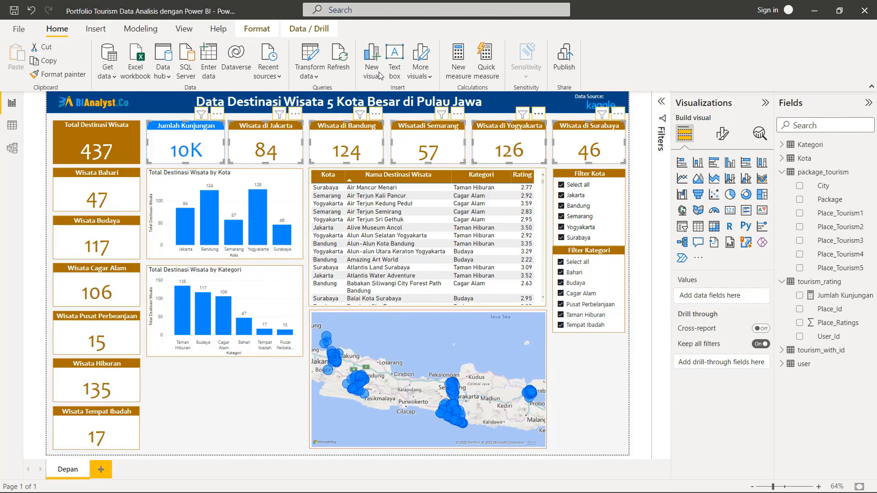
pyautogui.click(256, 29)
pyautogui.click(248, 77)
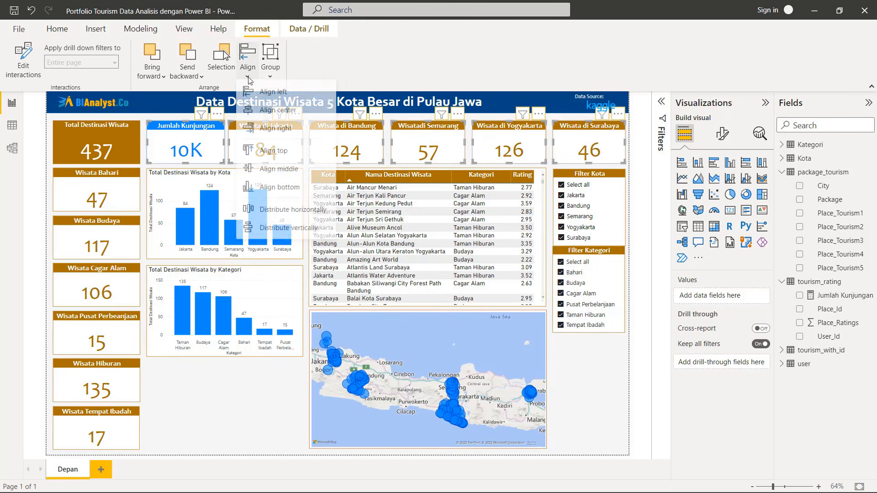
pyautogui.click(286, 210)
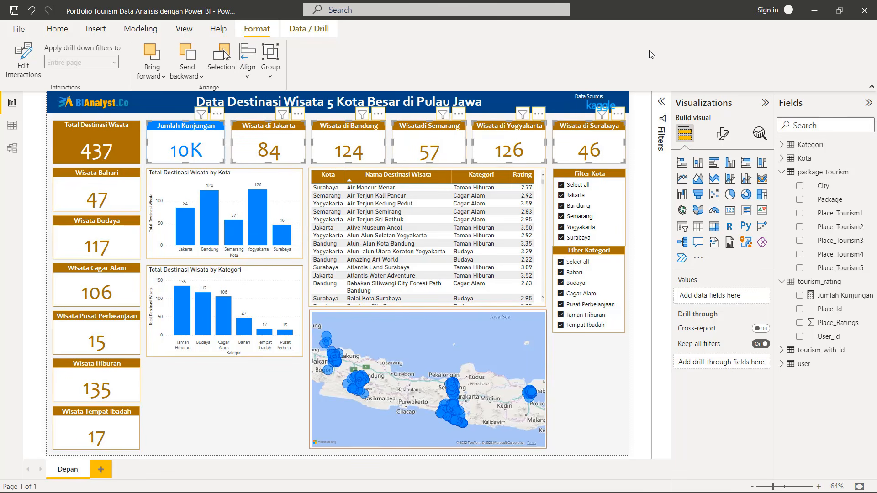
pyautogui.click(335, 171)
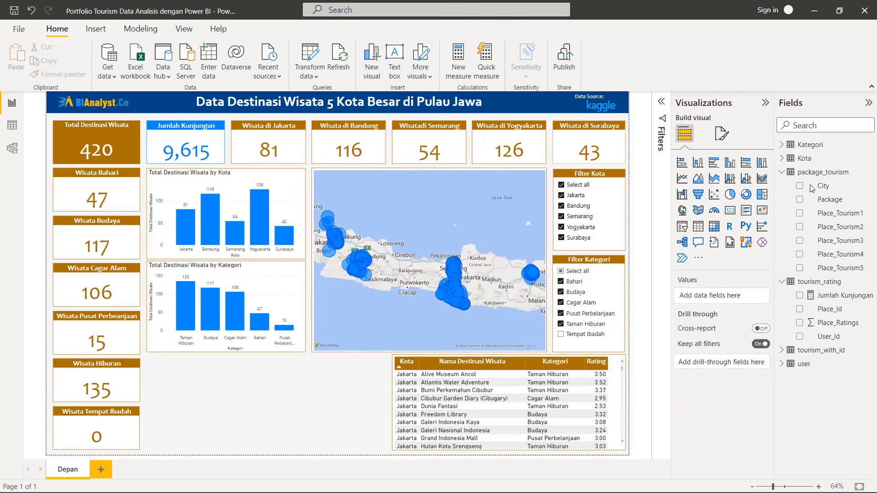
# Add a clustered bar chart with Jumlah Kunjungan on the X-axis and Place_Name on the Y-axis
pyautogui.click(716, 166)
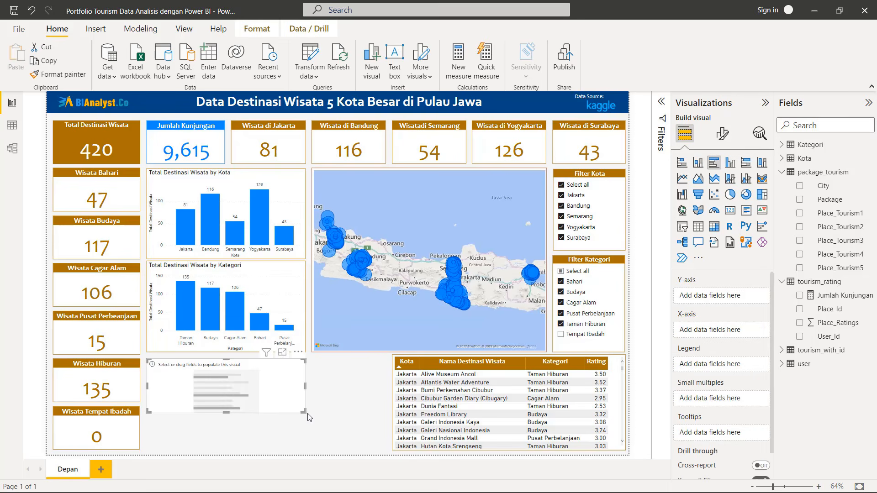
pyautogui.moveTo(303, 413); pyautogui.dragTo(303, 451)
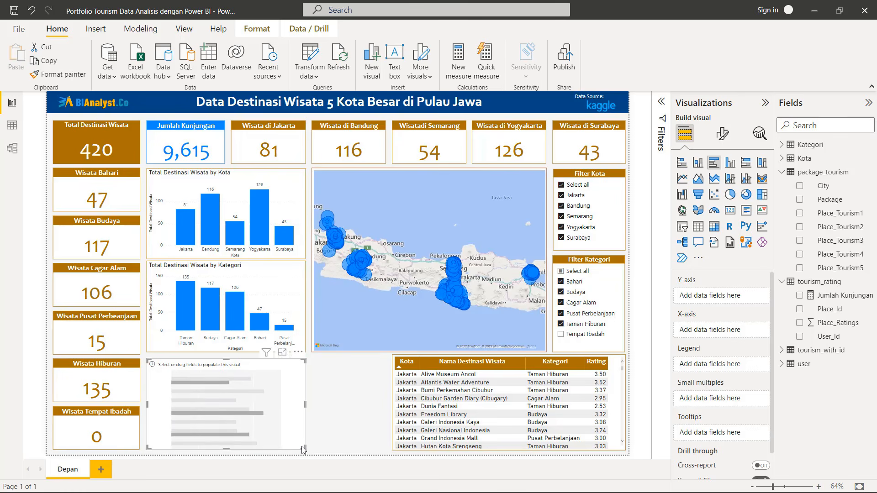
pyautogui.moveTo(839, 295); pyautogui.dragTo(736, 332)
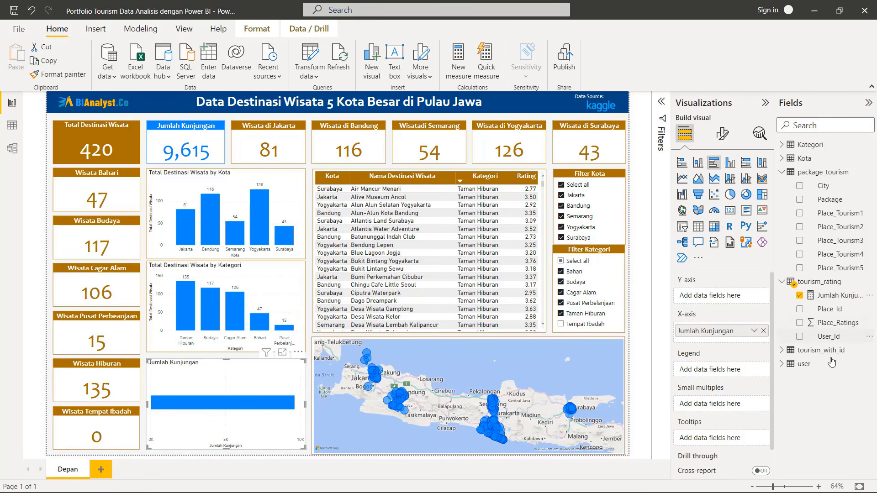
pyautogui.click(782, 351)
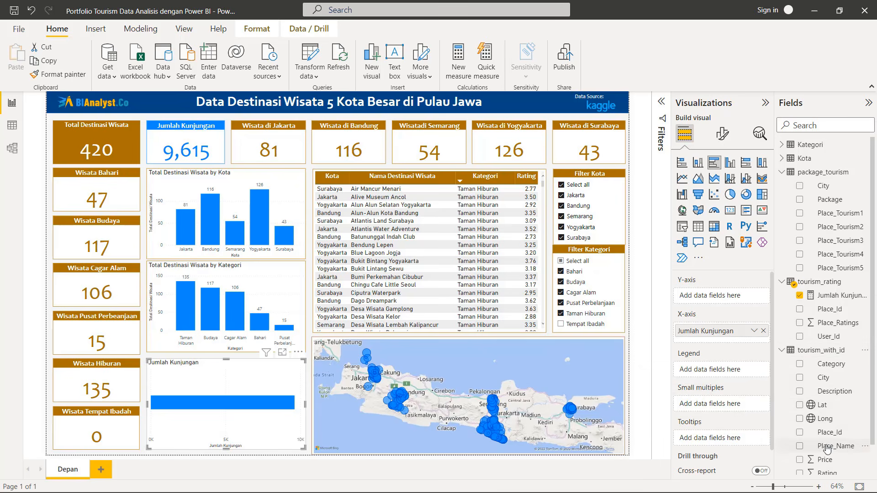
pyautogui.moveTo(828, 446); pyautogui.dragTo(730, 299)
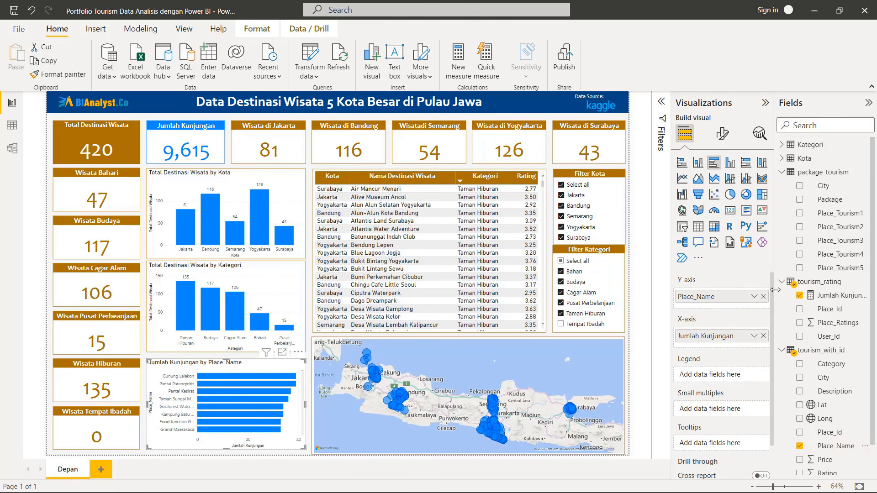
# Apply a Top N filter showing the top 3 Place_Name values to the bar chart
pyautogui.click(662, 106)
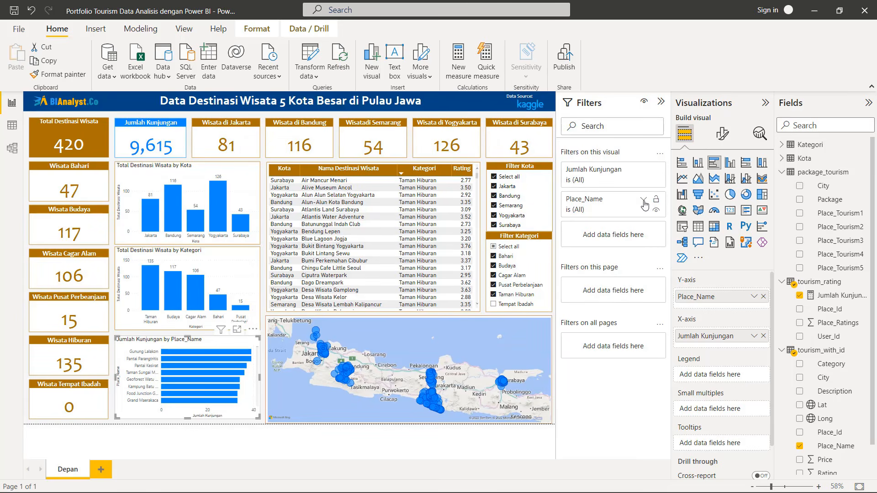
pyautogui.click(642, 201)
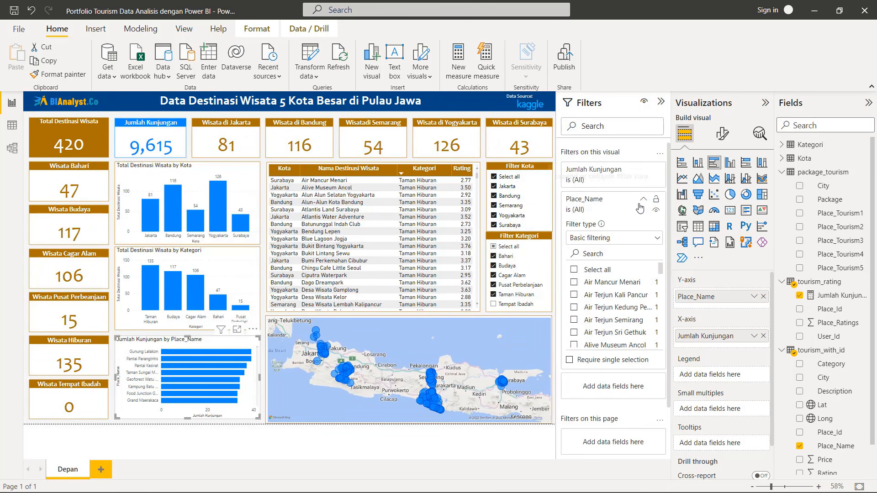
pyautogui.click(656, 239)
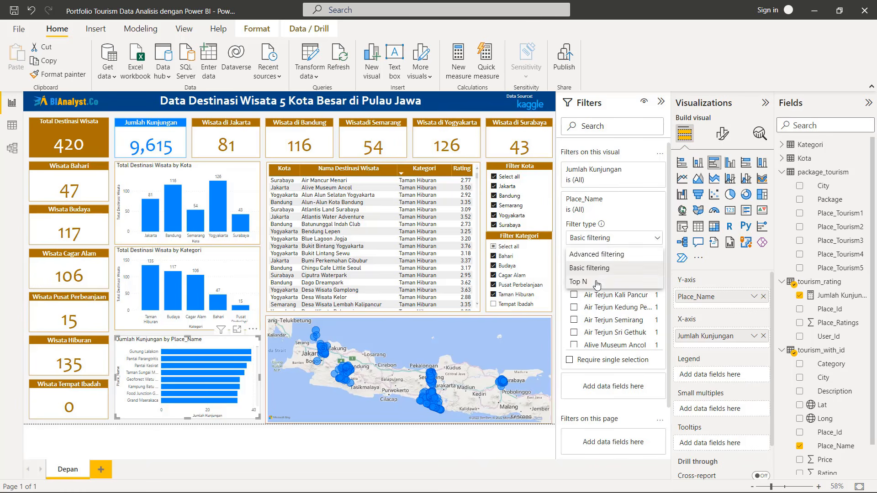
pyautogui.click(596, 282)
pyautogui.click(648, 266)
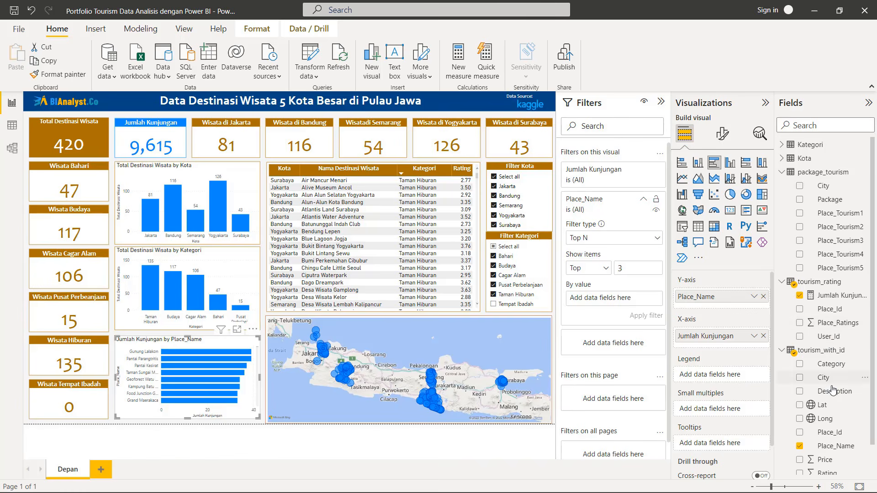
pyautogui.moveTo(836, 450); pyautogui.dragTo(628, 302)
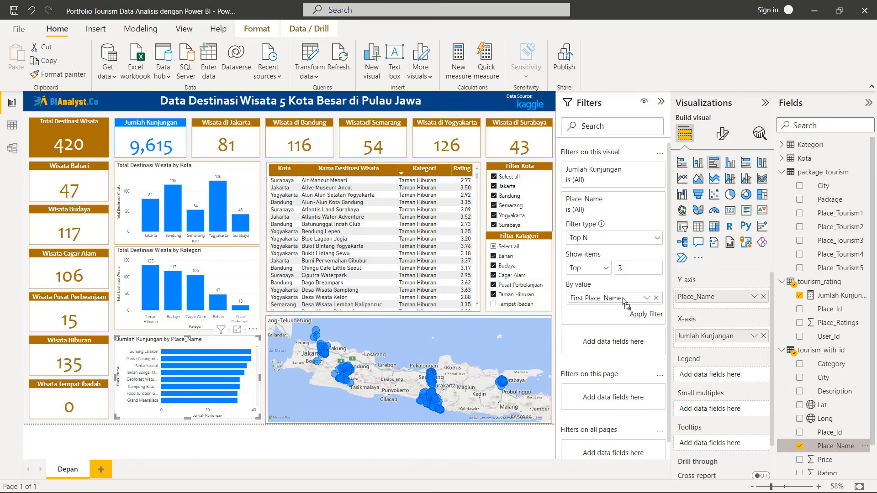
pyautogui.click(656, 315)
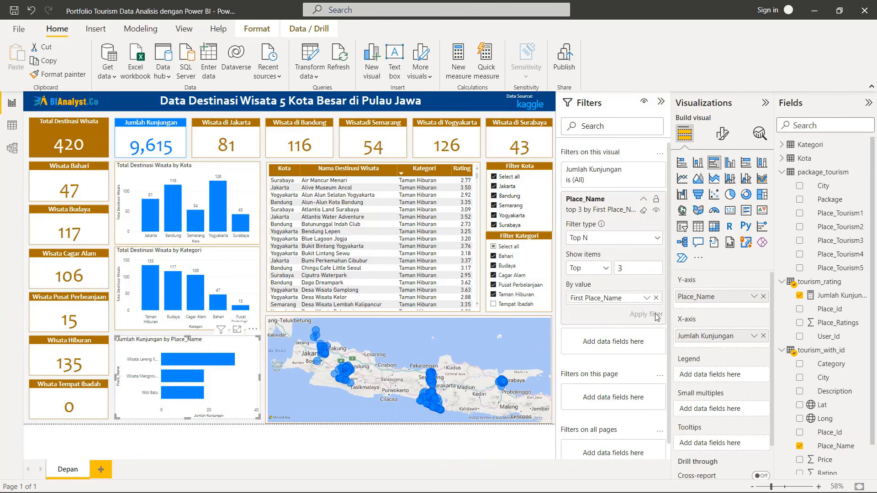
pyautogui.click(725, 135)
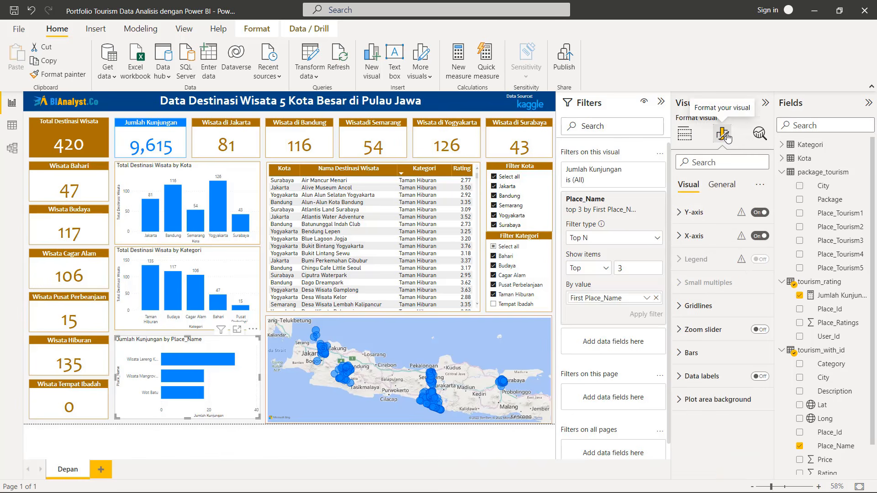
# Turn on the bar chart's data labels and reselect all categories in Filter Kategori
pyautogui.click(766, 378)
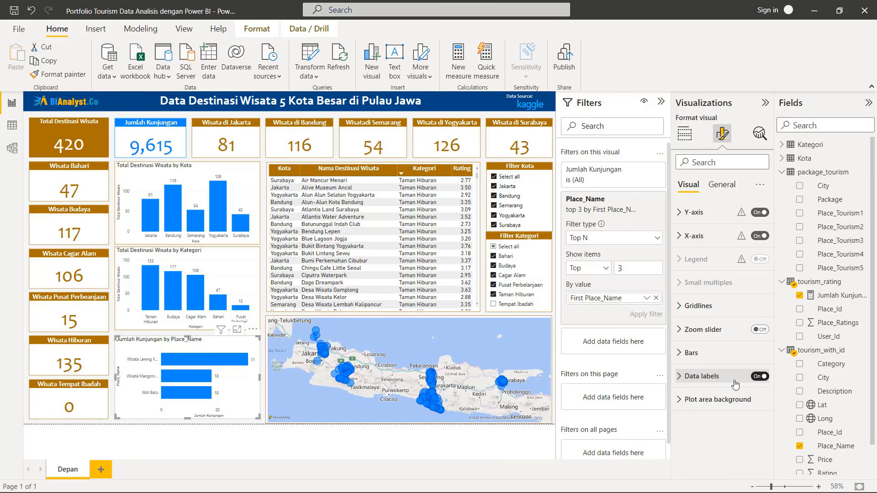
pyautogui.click(494, 247)
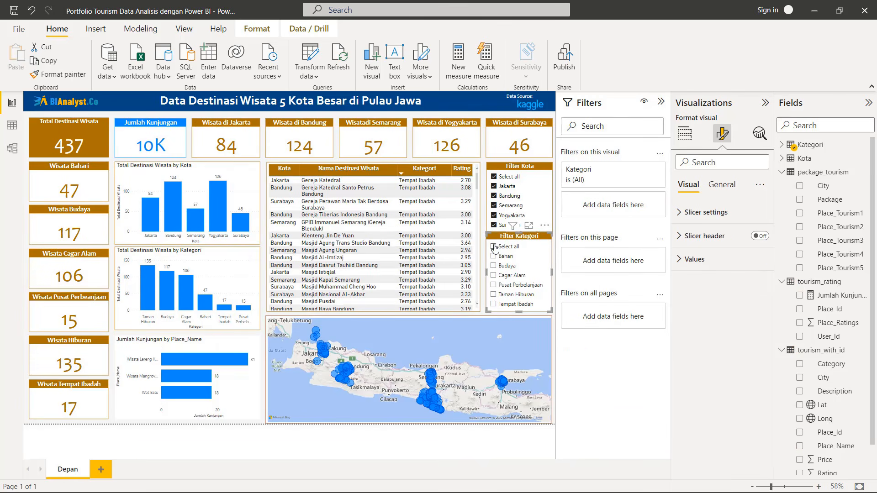
pyautogui.click(494, 247)
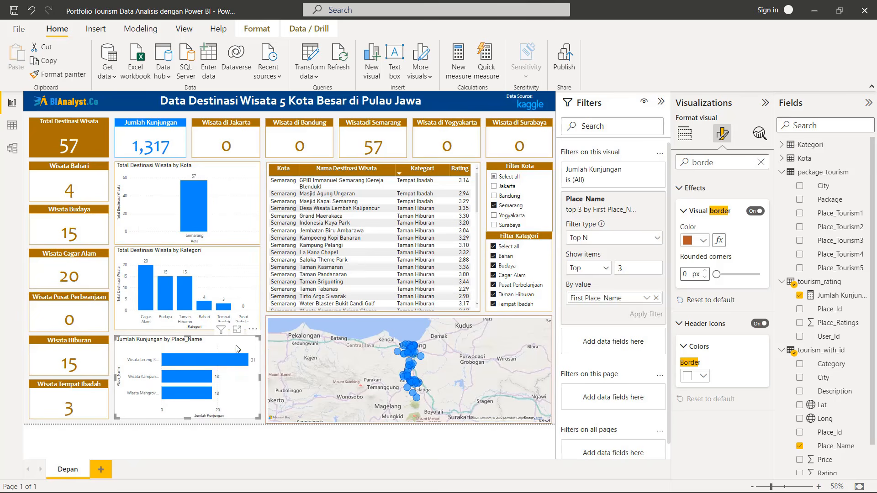
# Move the Place_Name bar chart above the Kota chart at the top of the column
pyautogui.moveTo(240, 348); pyautogui.dragTo(240, 201)
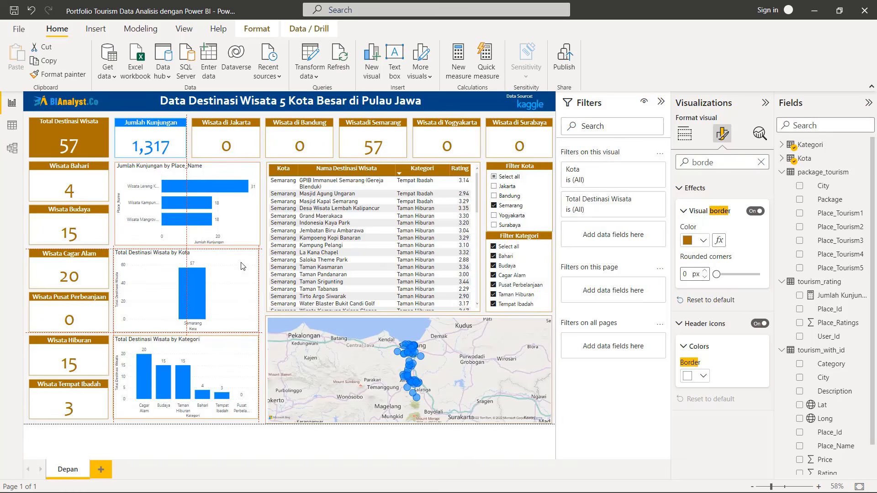
pyautogui.moveTo(242, 266); pyautogui.dragTo(242, 267)
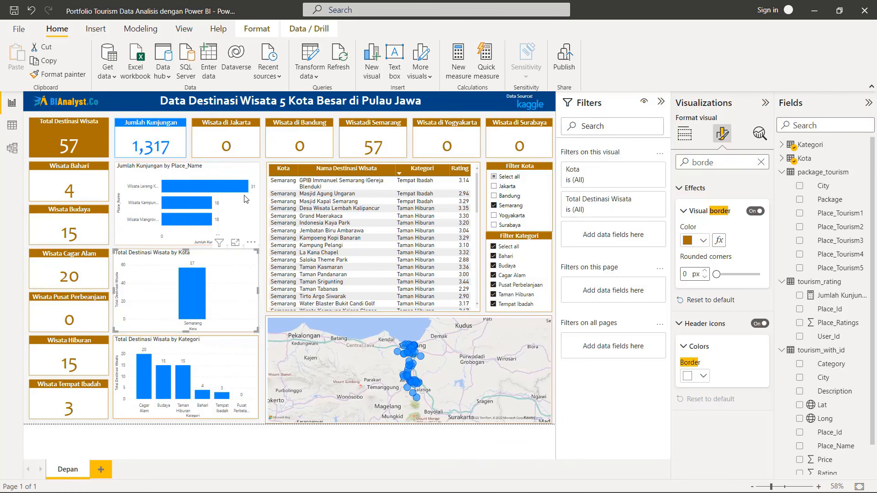
pyautogui.click(228, 175)
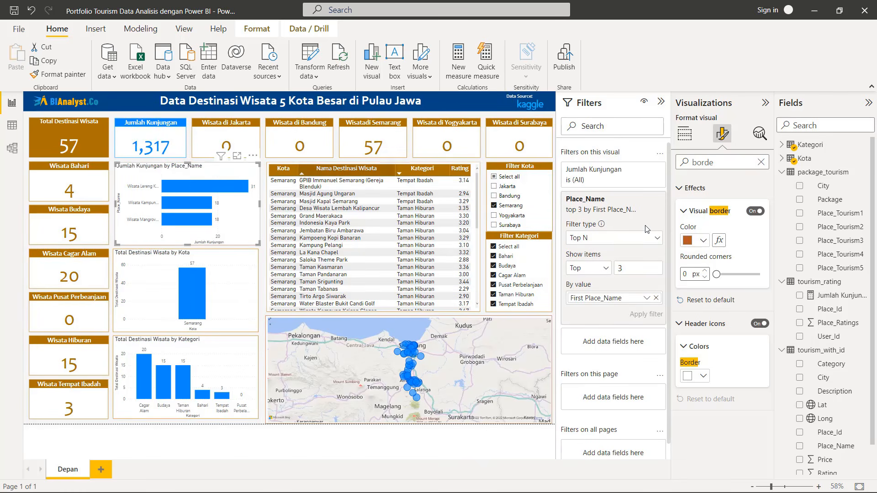
# Retitle the chart 'Top 3 Kunjungan Wisata' with centred, bold white text on a brown band
pyautogui.click(661, 102)
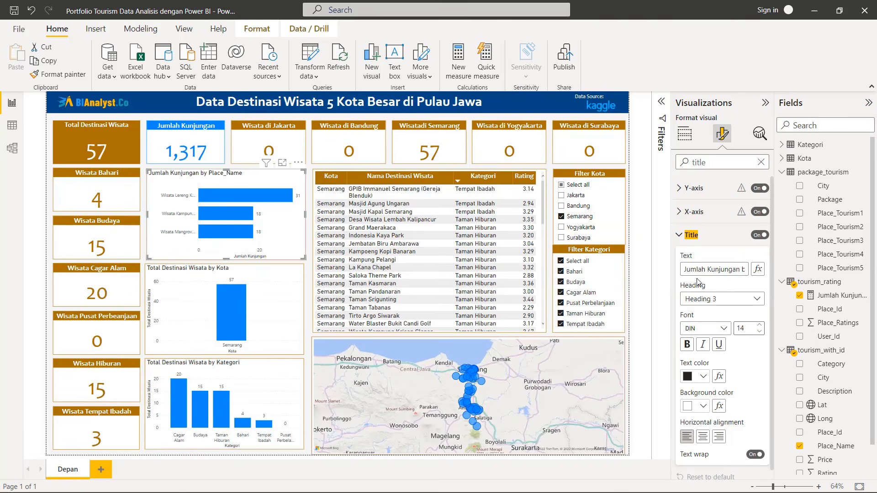
pyautogui.moveTo(685, 269); pyautogui.dragTo(776, 274)
pyautogui.write('Top 3 Kunjungan Wisata')
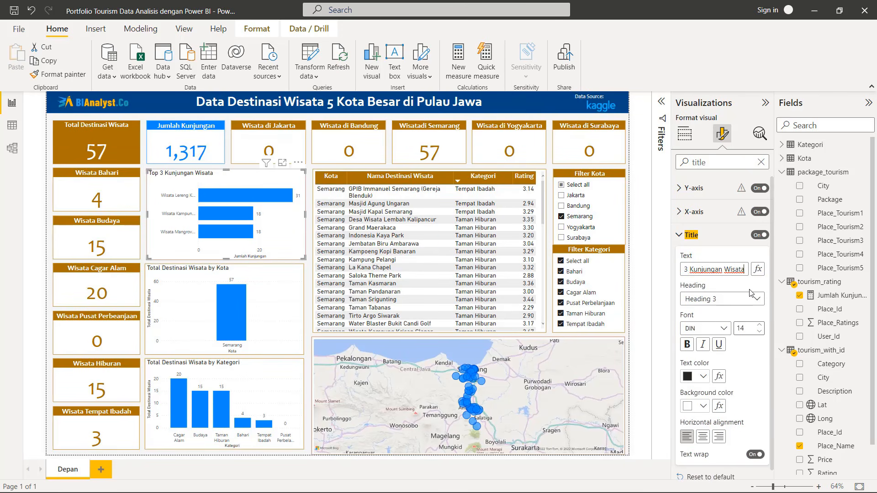
pyautogui.click(702, 436)
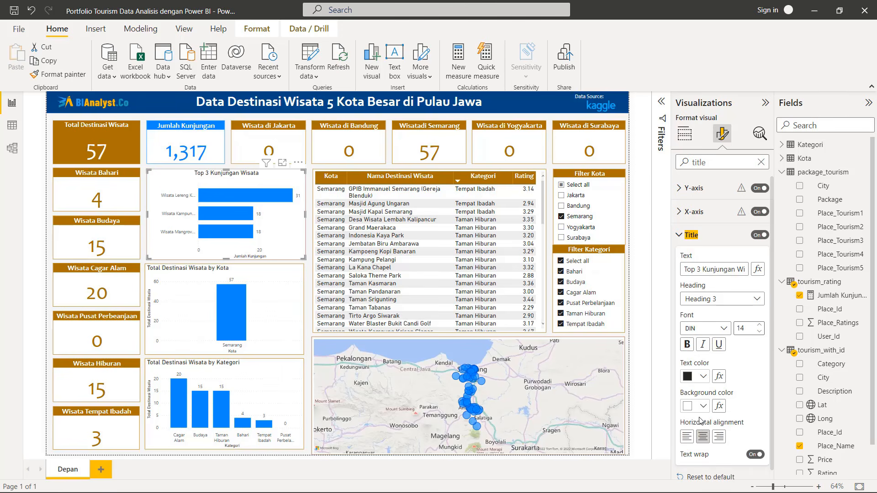
pyautogui.click(687, 377)
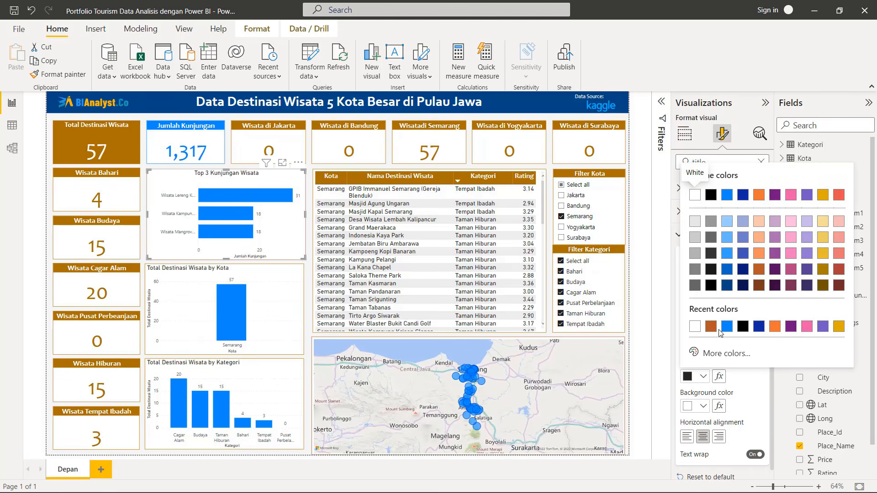
pyautogui.click(695, 326)
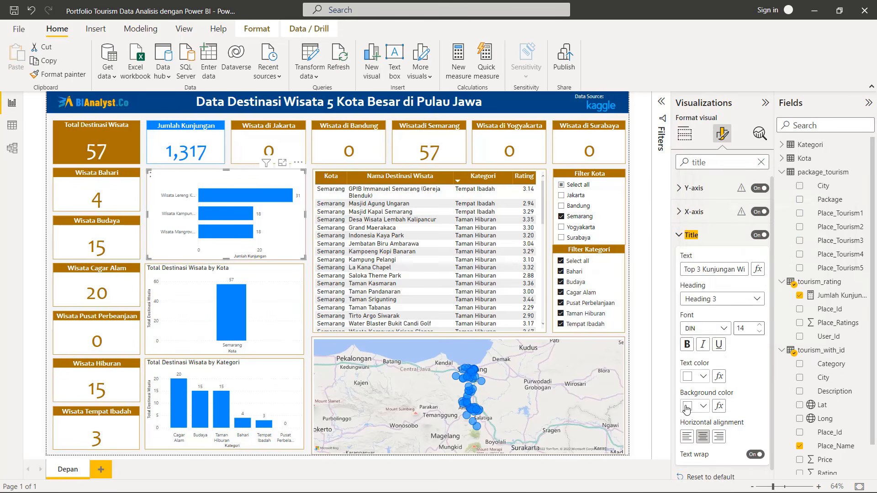
pyautogui.click(703, 406)
pyautogui.click(712, 329)
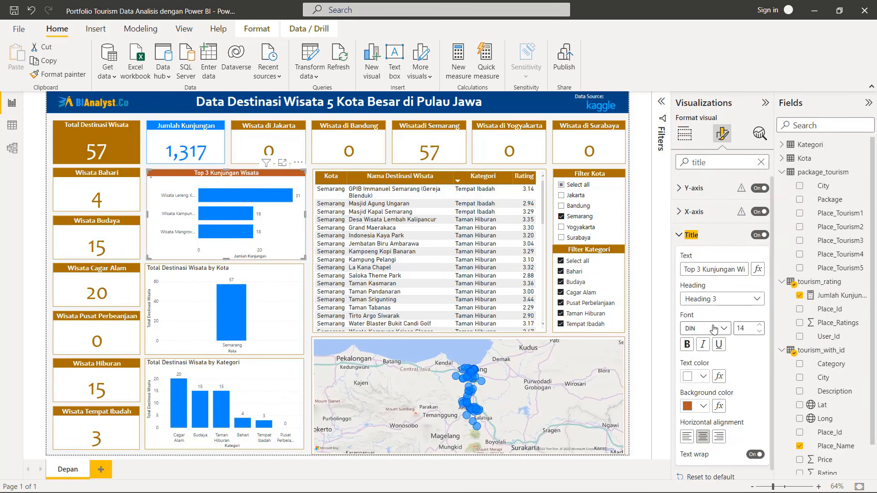
pyautogui.click(687, 344)
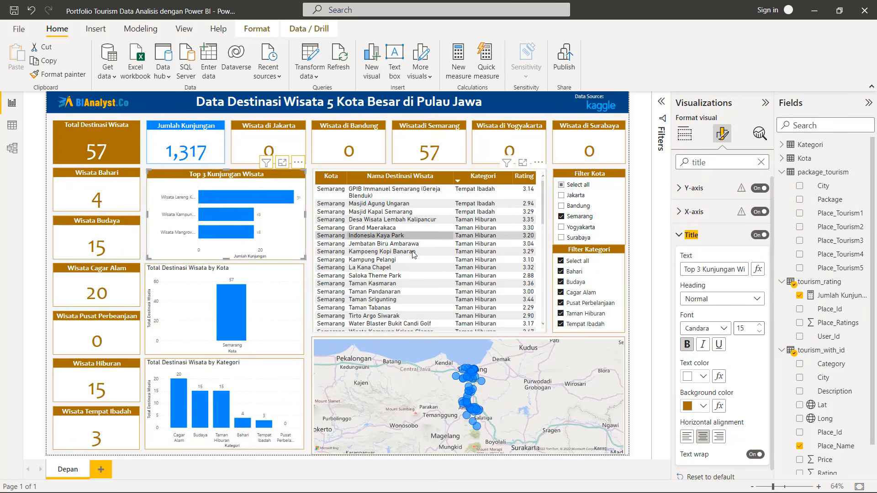
# Format-paint the Top 3 title style onto the Kota and Kategori charts
pyautogui.click(59, 75)
pyautogui.click(293, 297)
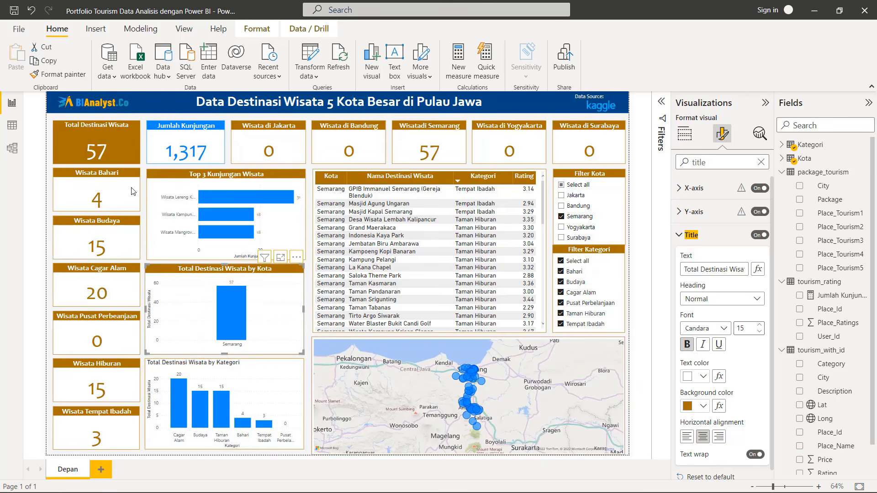
pyautogui.click(60, 74)
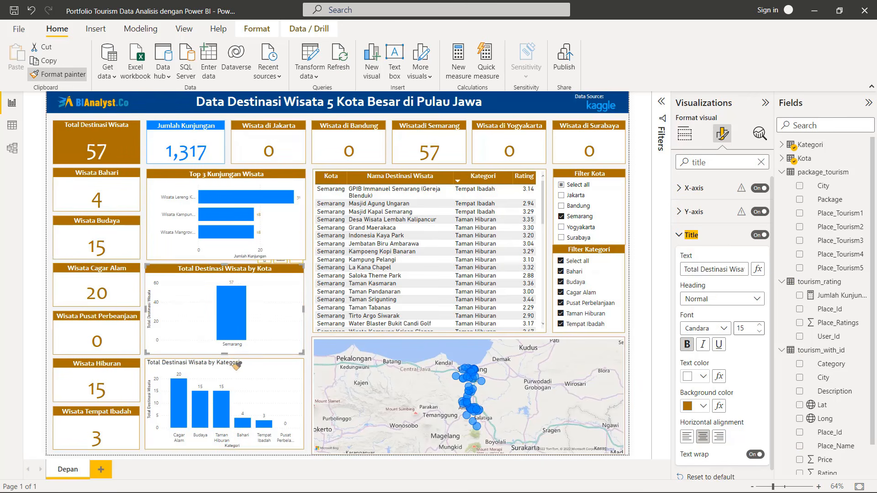
pyautogui.click(266, 371)
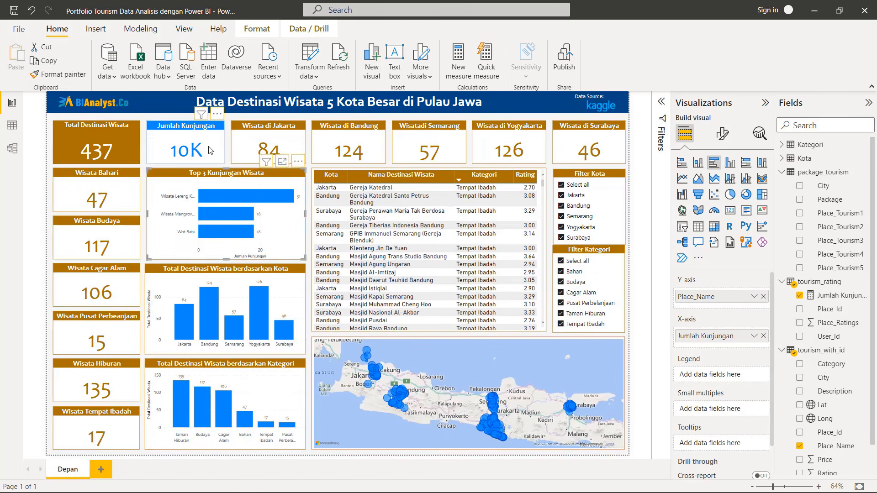
# Paint the Jumlah Kunjungan card's blue title style onto the Top 3, Kota and Kategori charts
pyautogui.click(211, 150)
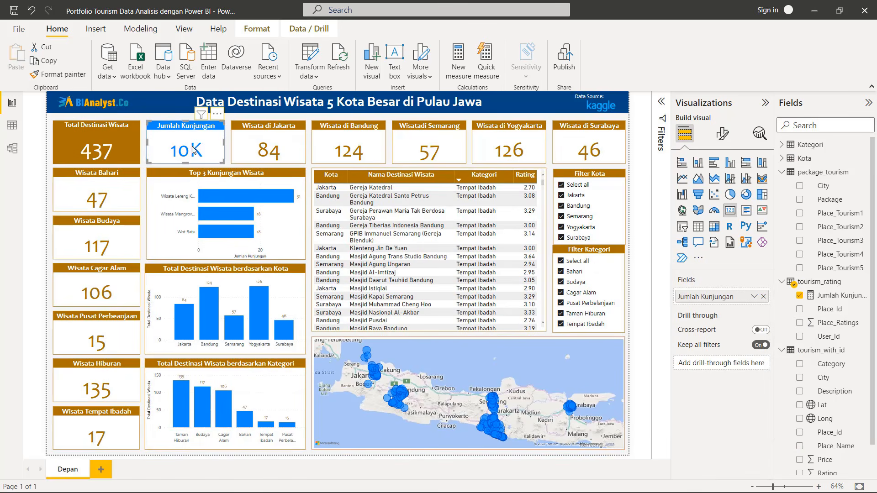
pyautogui.click(75, 74)
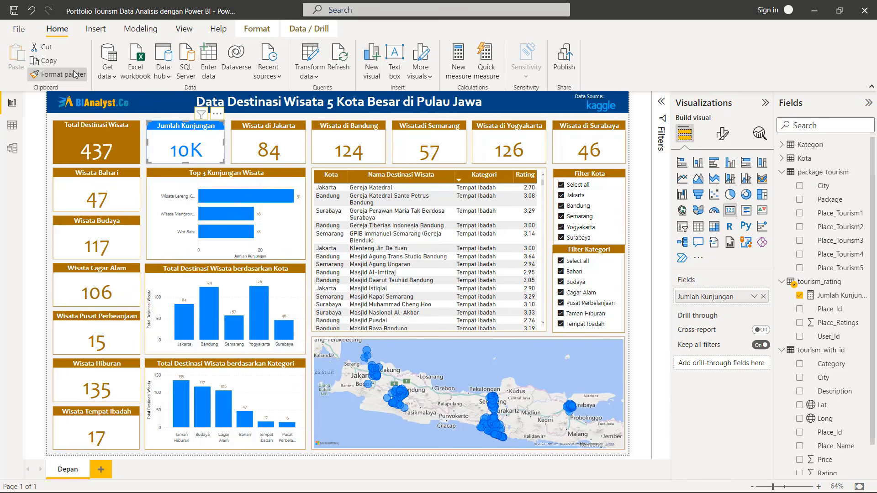
pyautogui.click(172, 205)
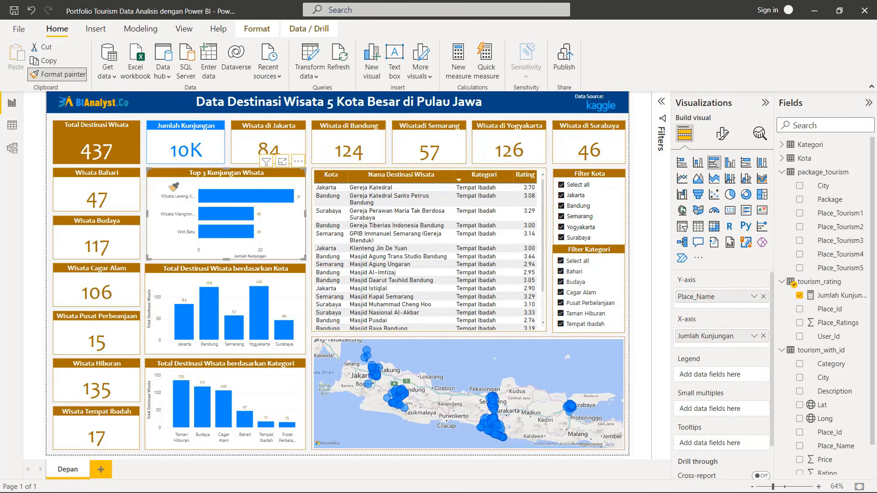
pyautogui.click(47, 75)
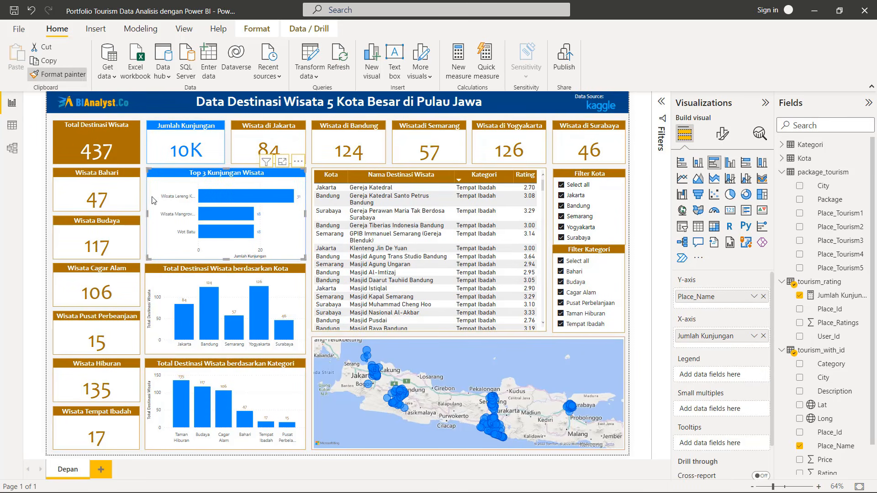
pyautogui.click(166, 275)
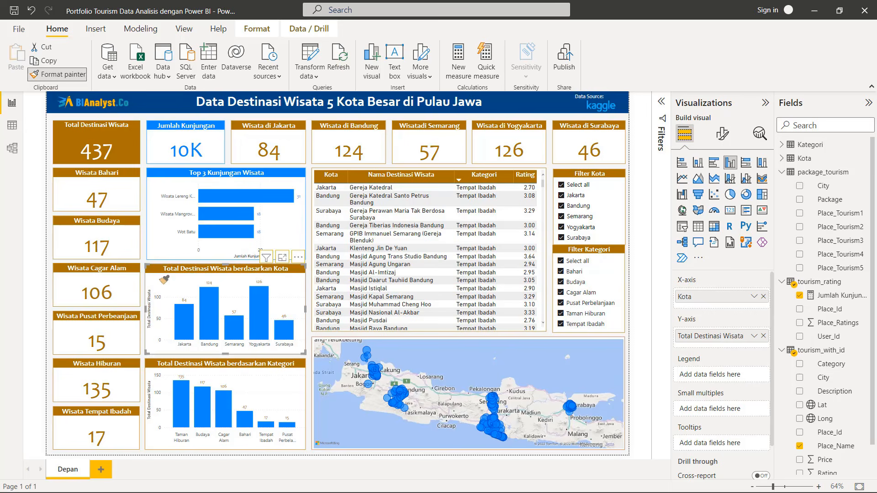
pyautogui.click(60, 77)
pyautogui.click(245, 377)
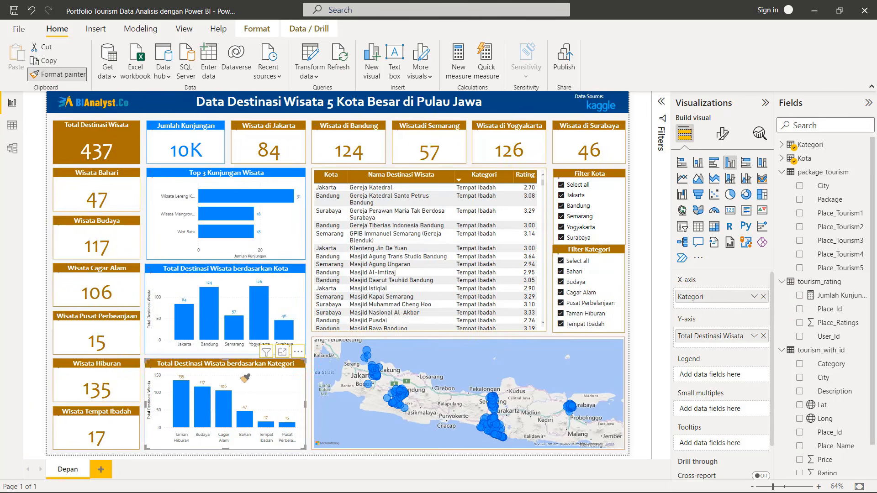
pyautogui.click(641, 179)
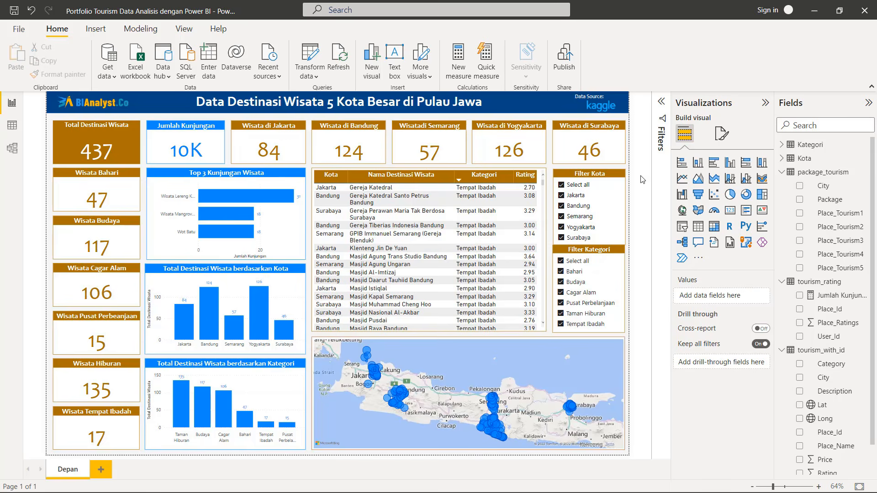
pyautogui.click(561, 185)
pyautogui.click(559, 197)
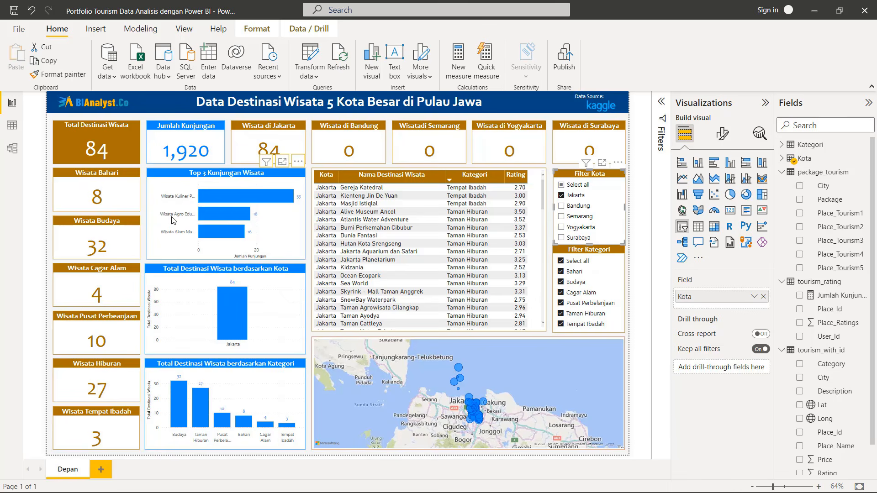
pyautogui.click(191, 274)
pyautogui.click(560, 262)
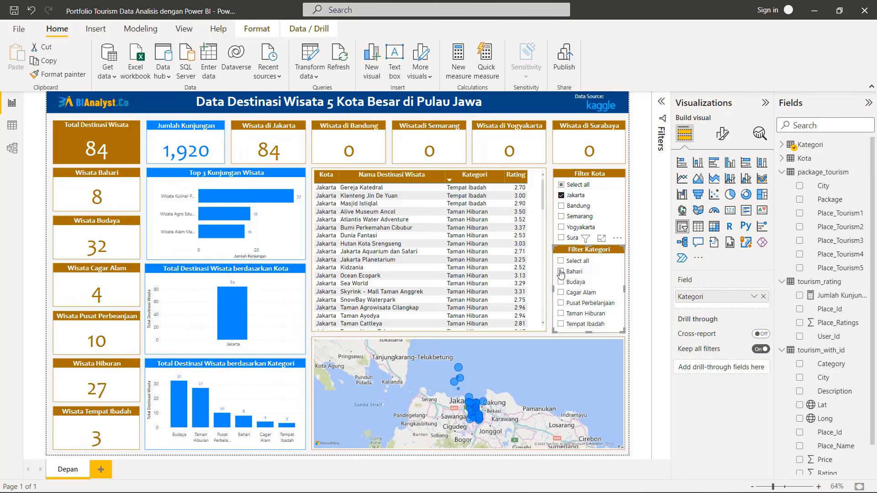
pyautogui.click(561, 272)
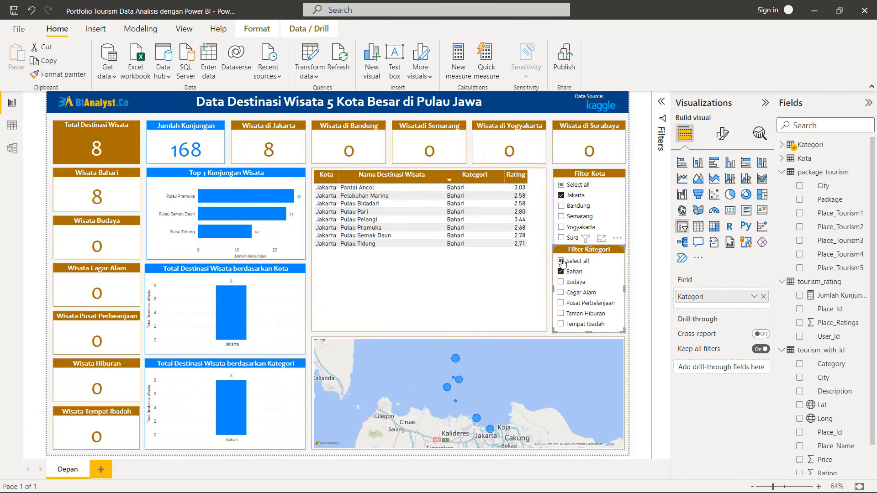
pyautogui.click(561, 261)
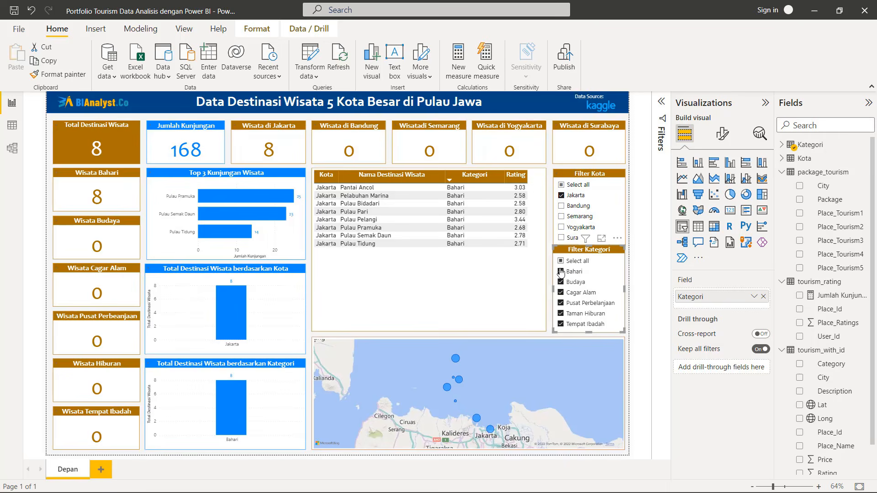
pyautogui.click(561, 185)
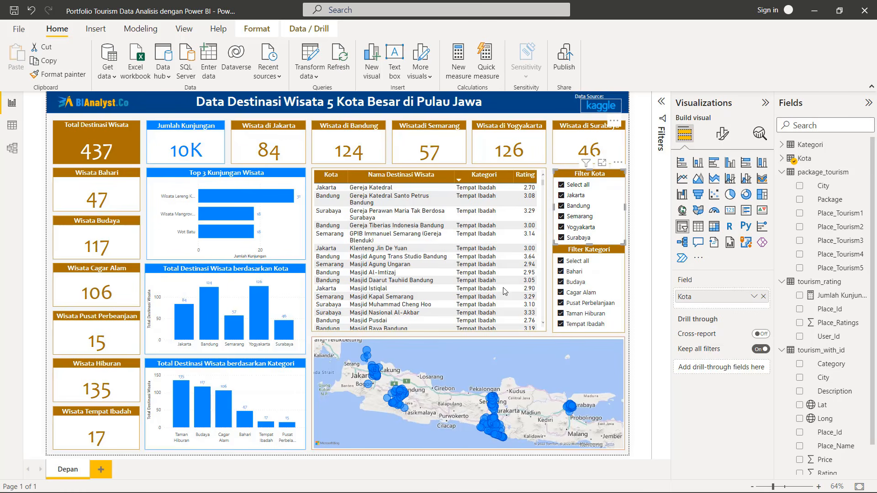
pyautogui.click(633, 262)
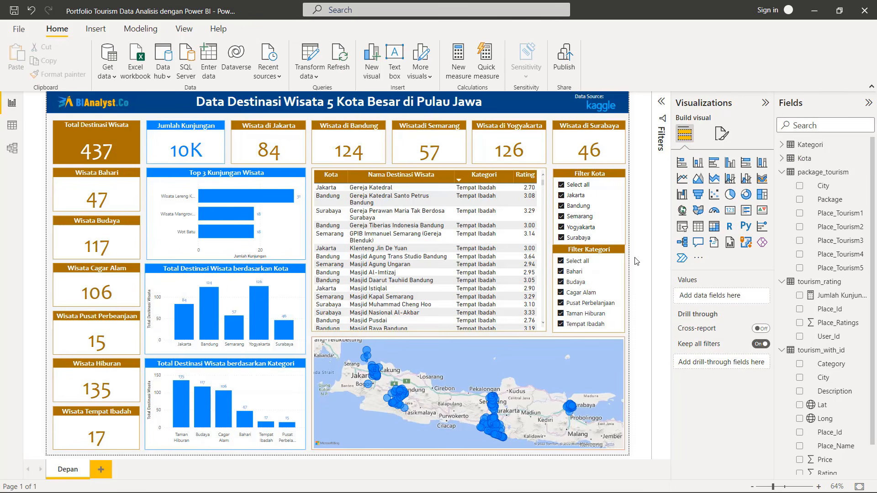